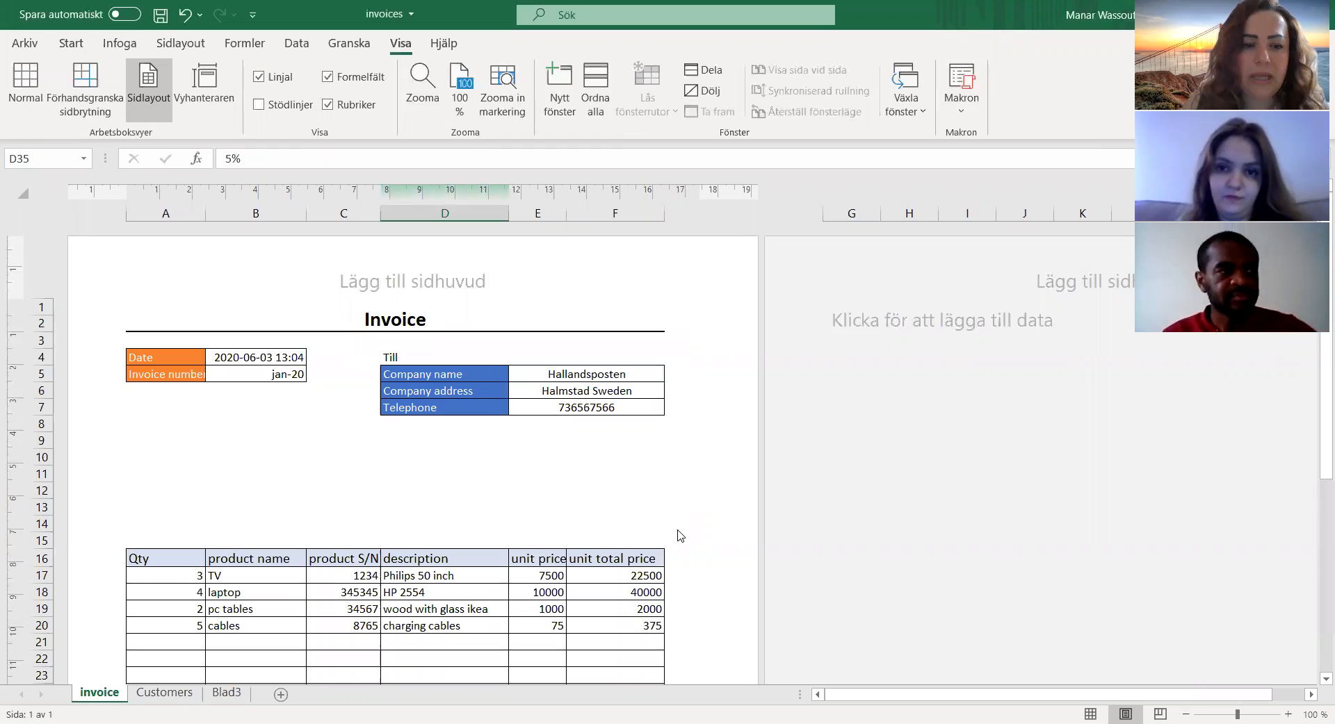
Step: Add a blank worksheet directly after the invoice sheet and open the Customers sheet
scroll(679, 535, up, 10)
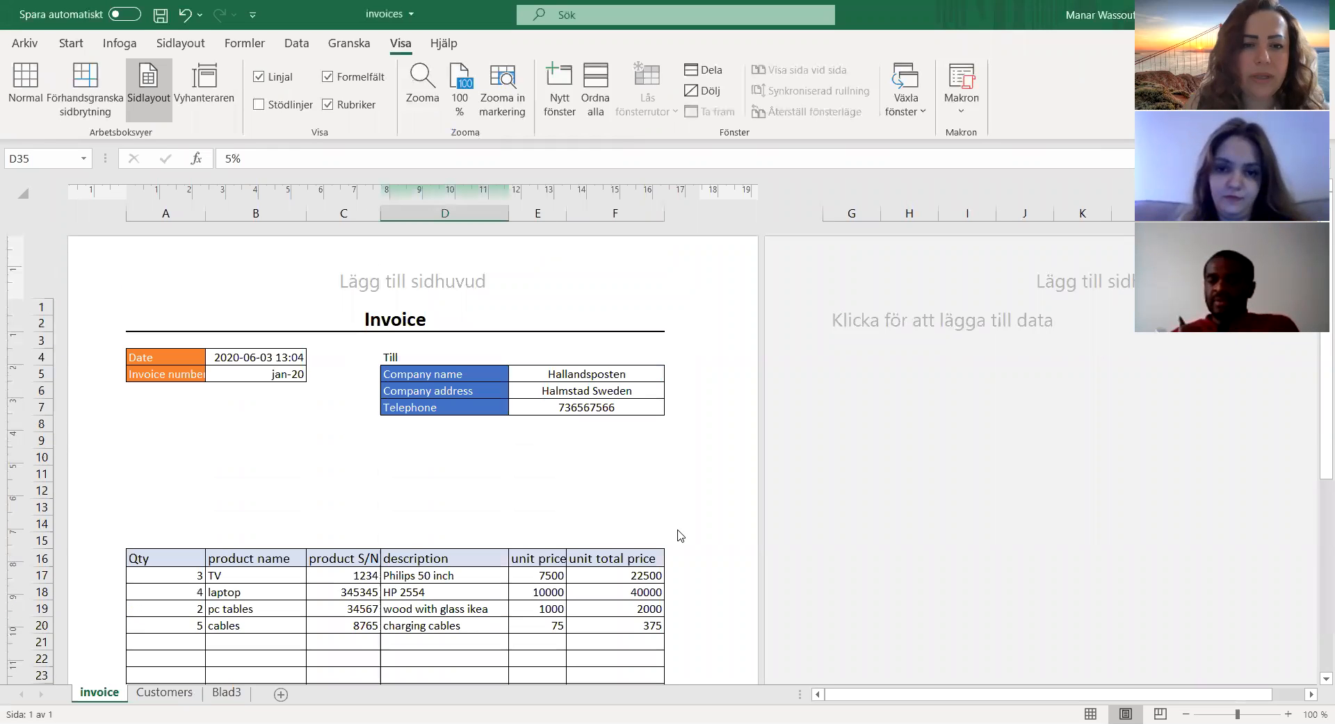
click(280, 695)
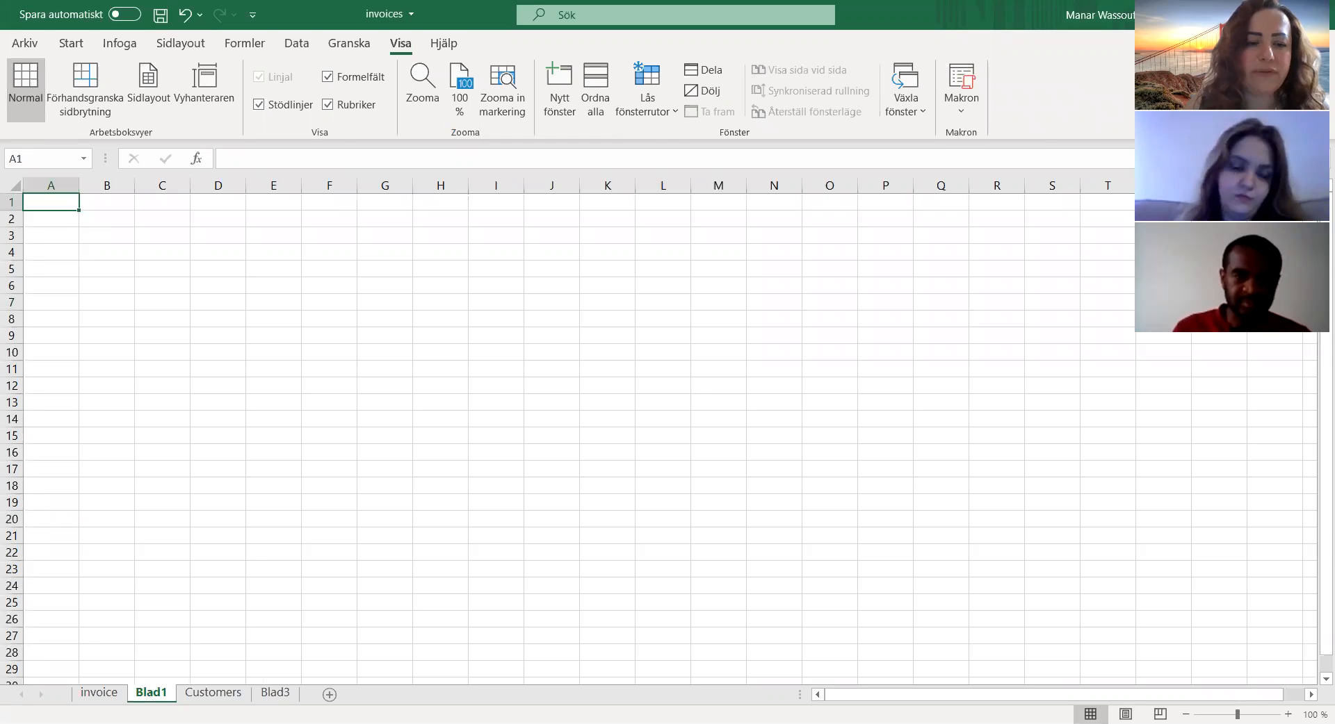
click(213, 694)
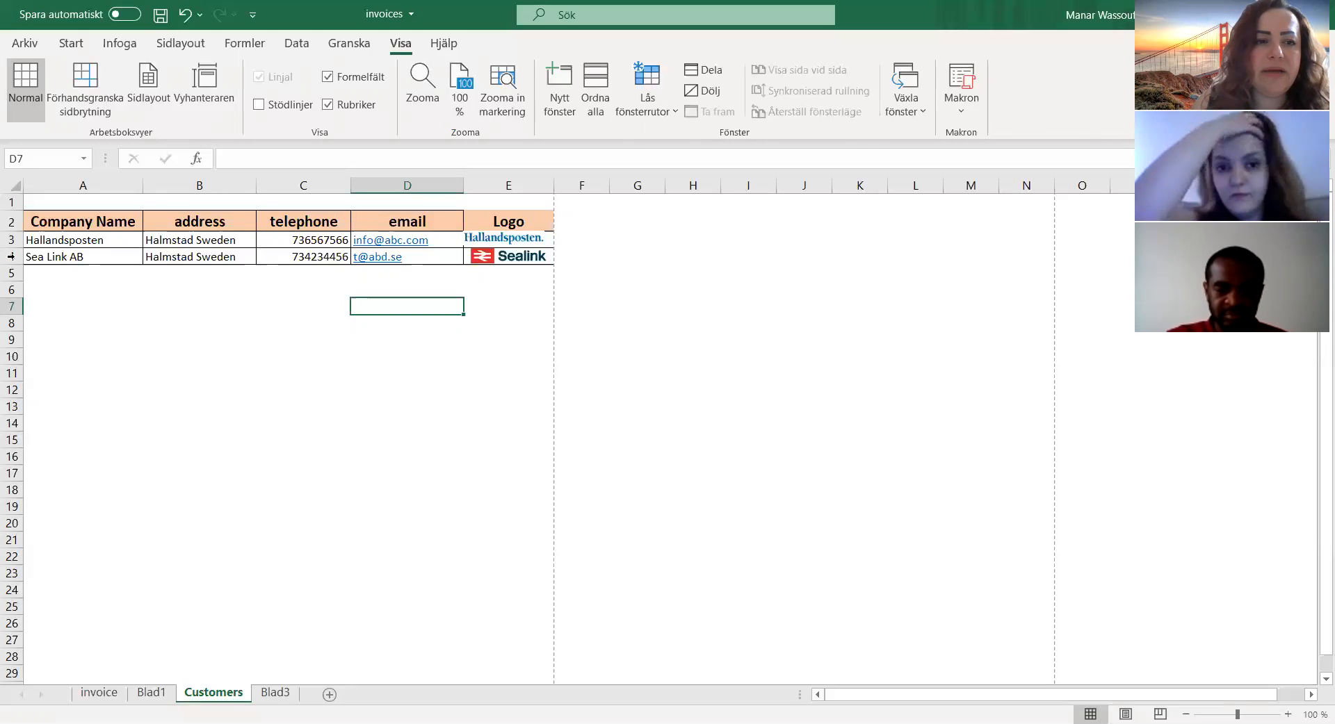
Step: Turn on the gridlines for the Customers sheet
click(48, 241)
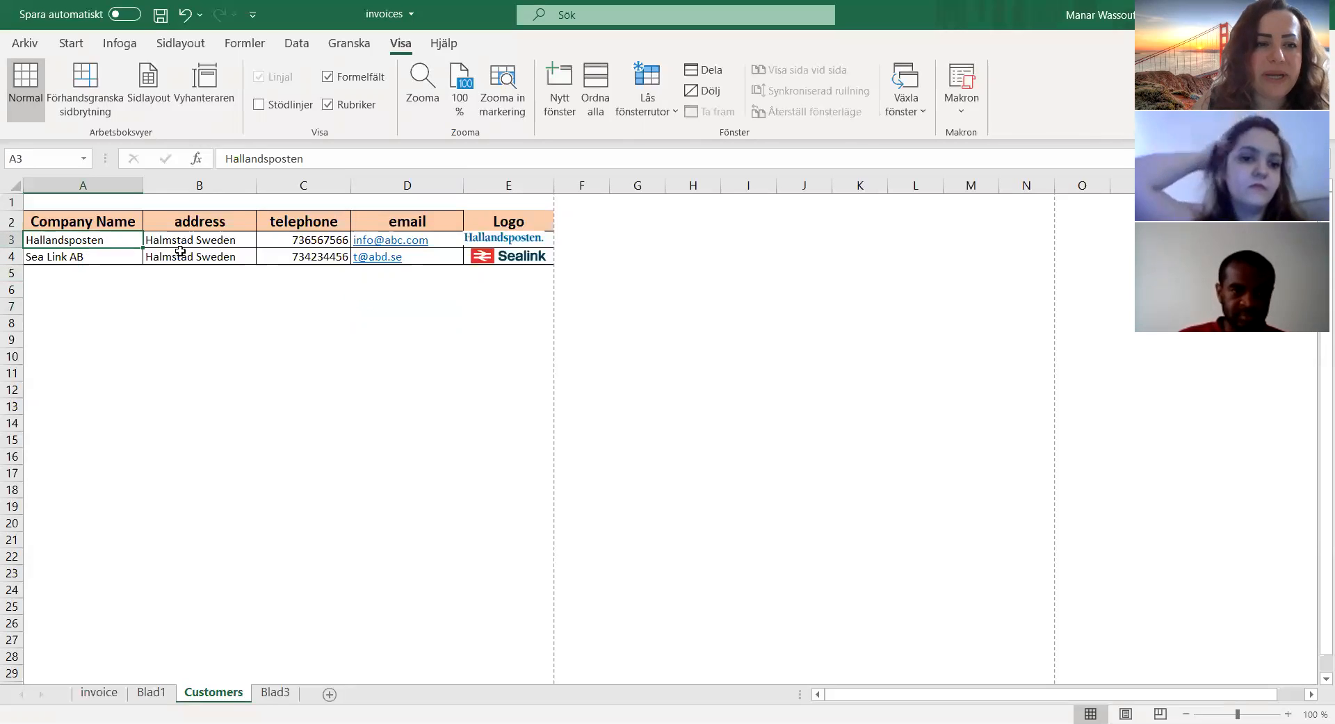
click(212, 245)
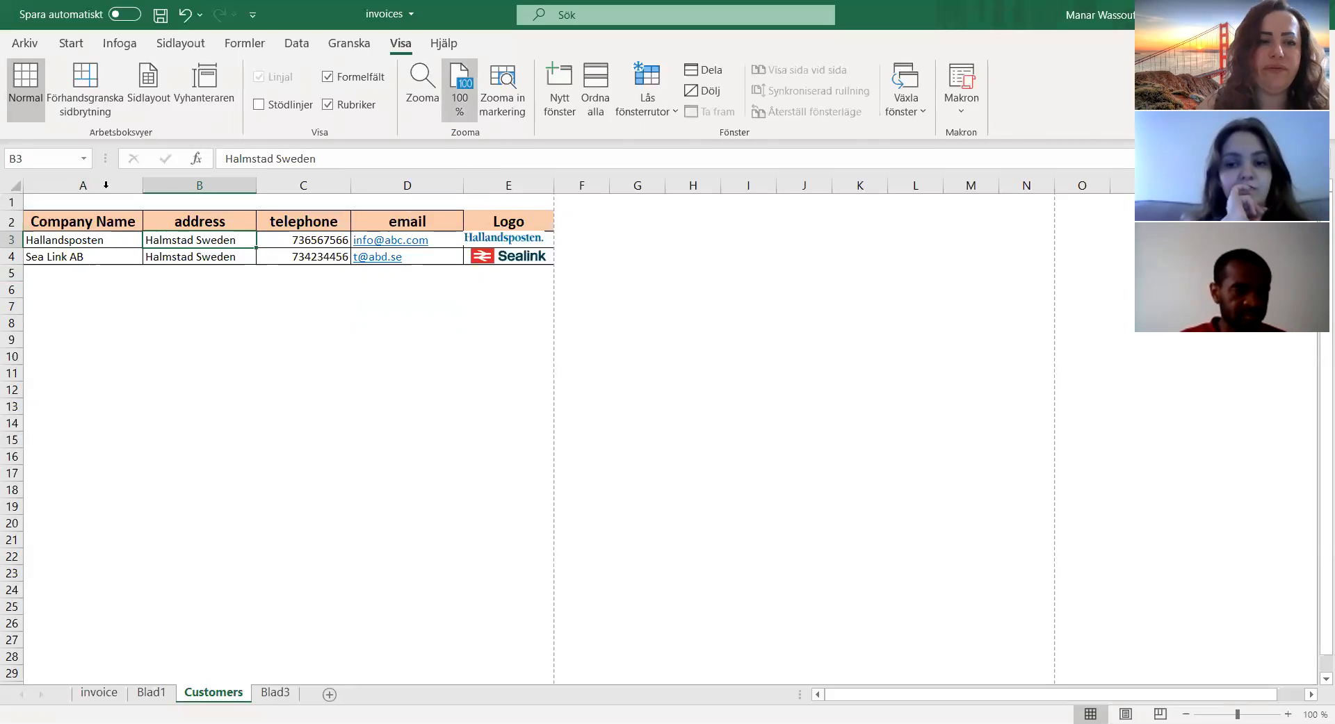
click(61, 273)
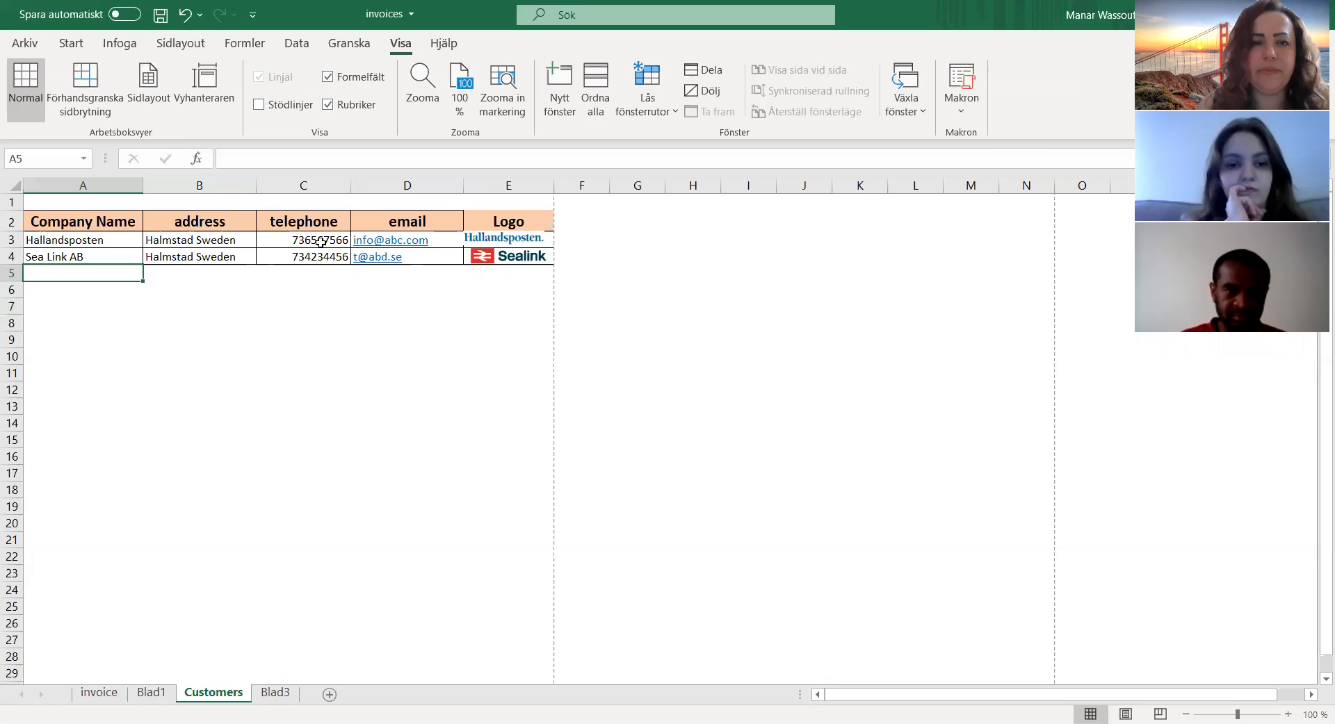
click(258, 104)
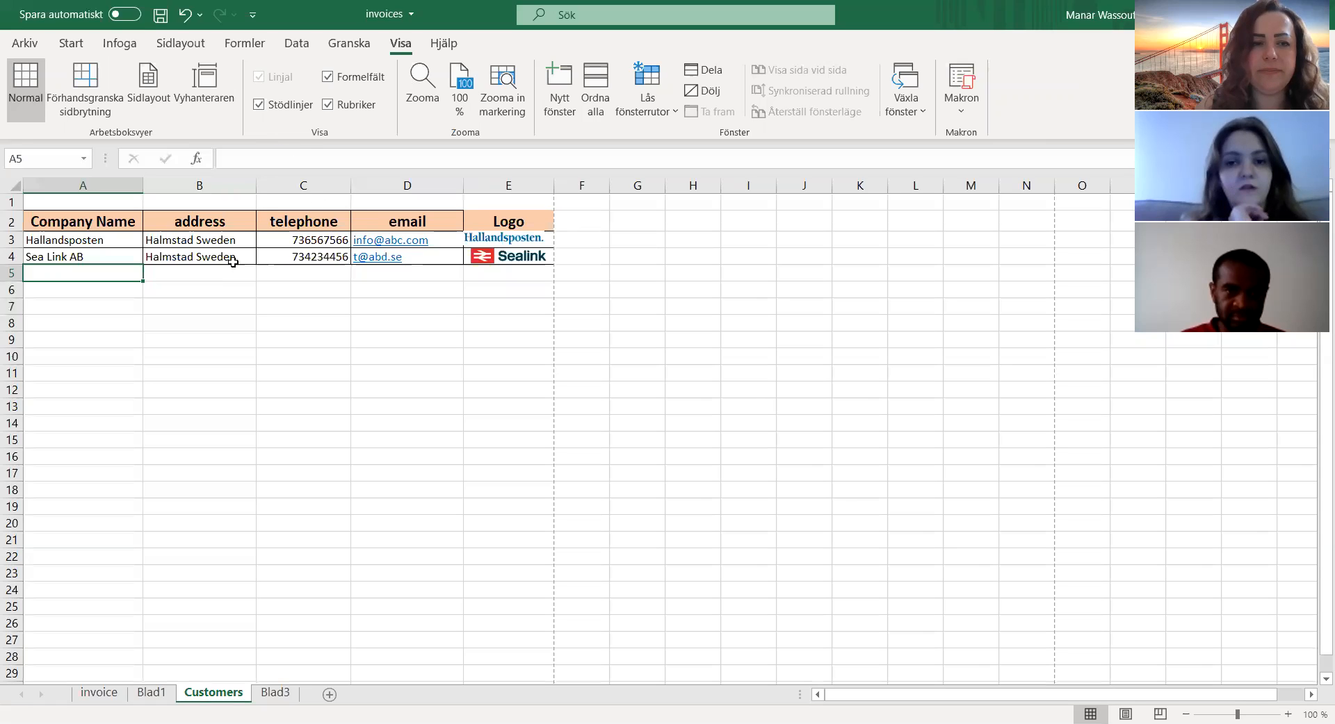
click(192, 289)
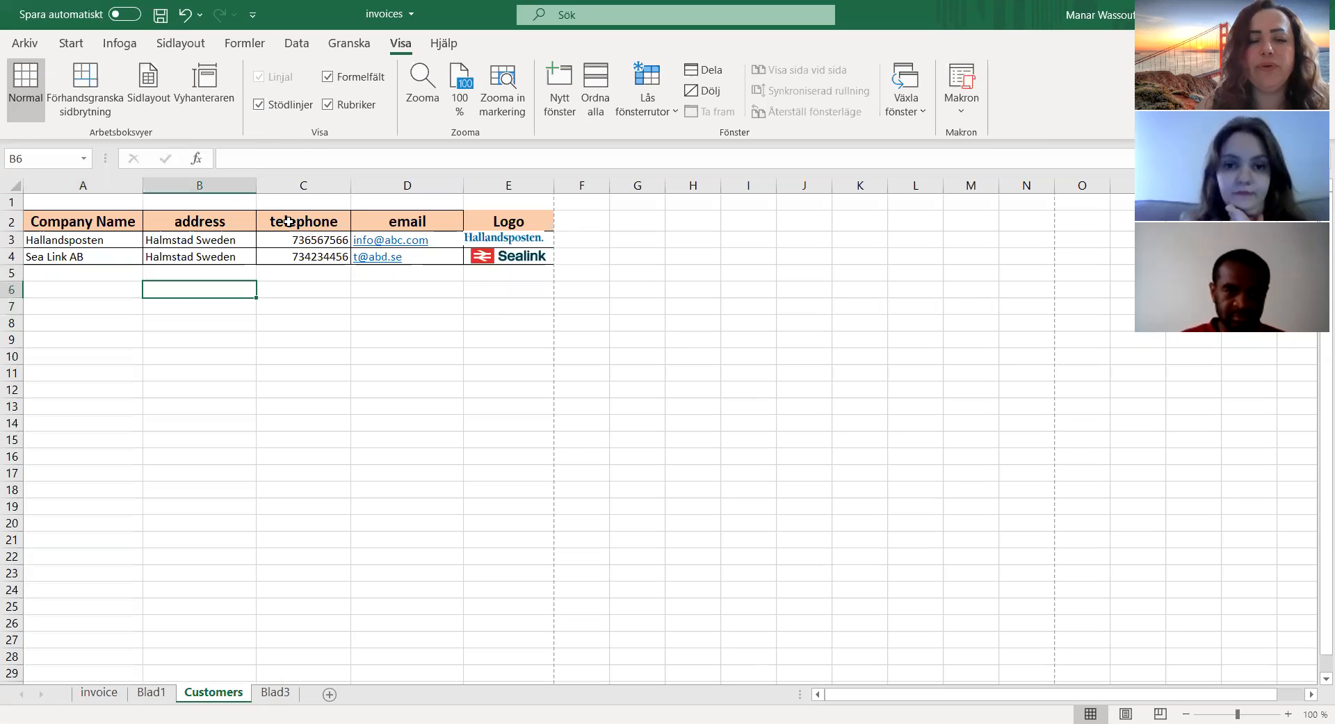
click(473, 285)
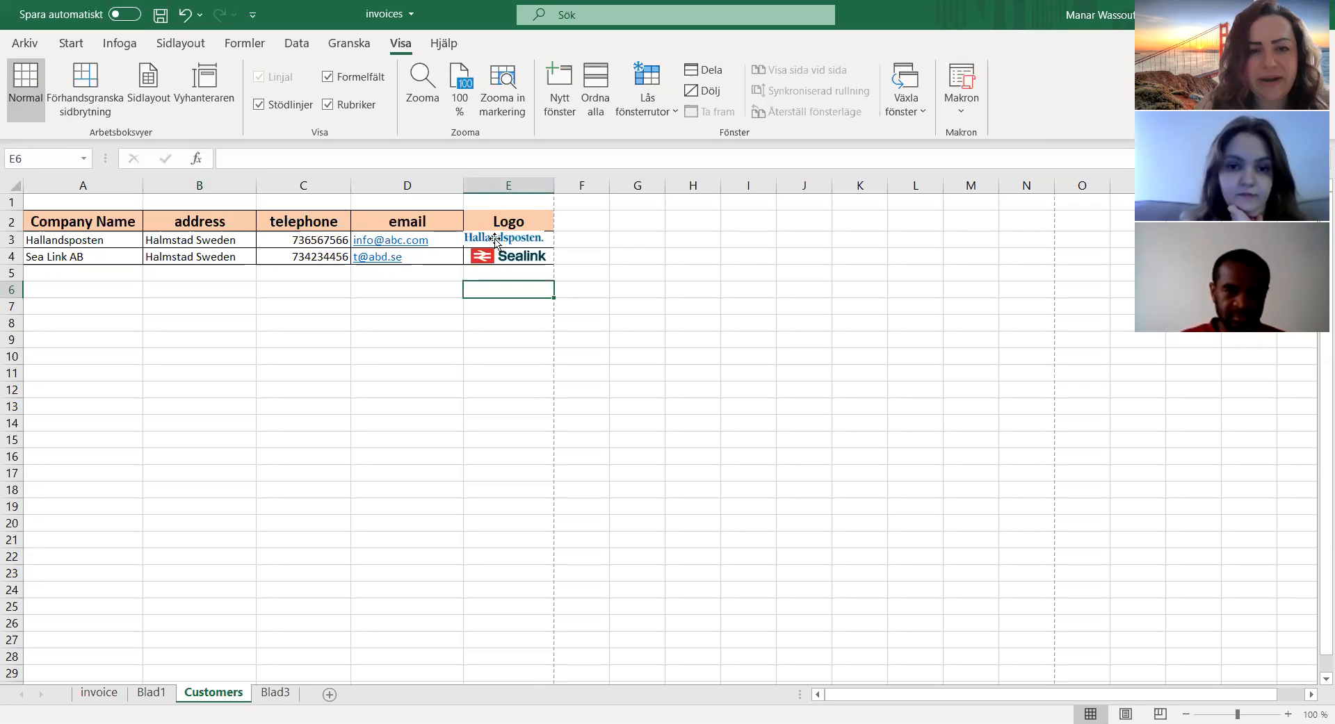
click(495, 240)
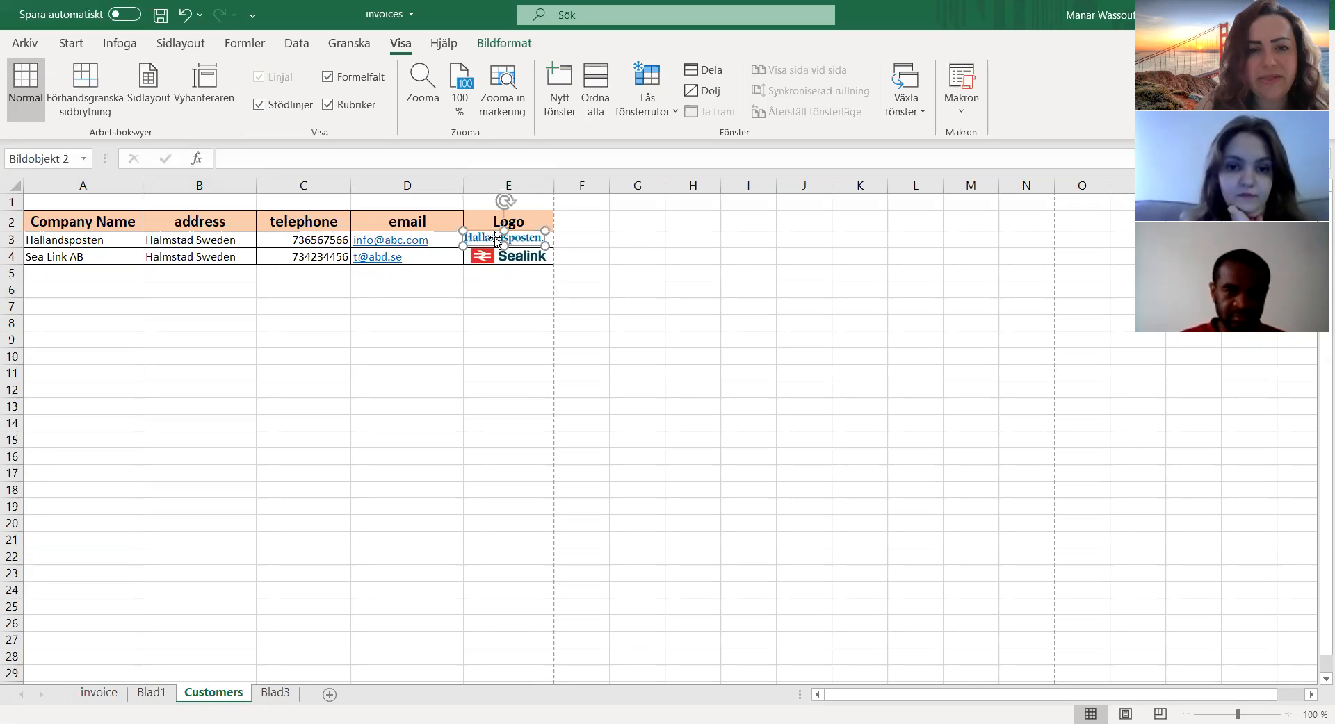
click(527, 259)
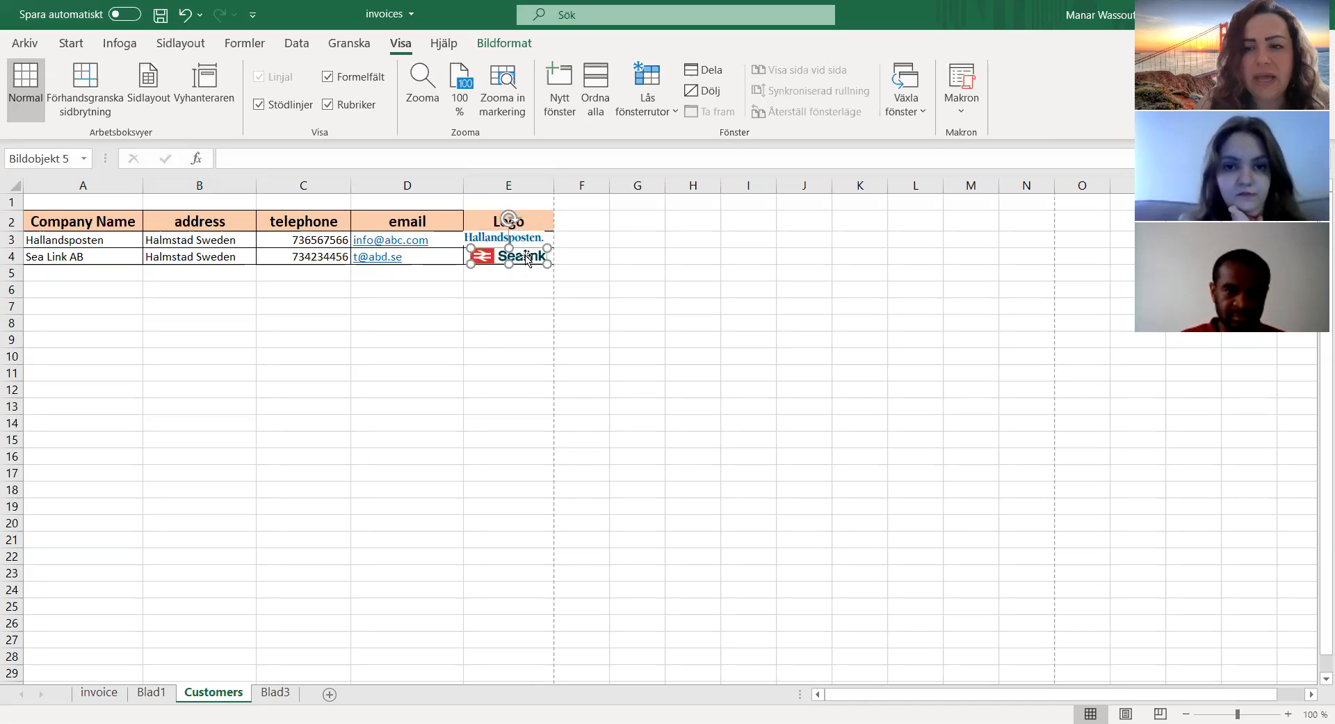
click(449, 322)
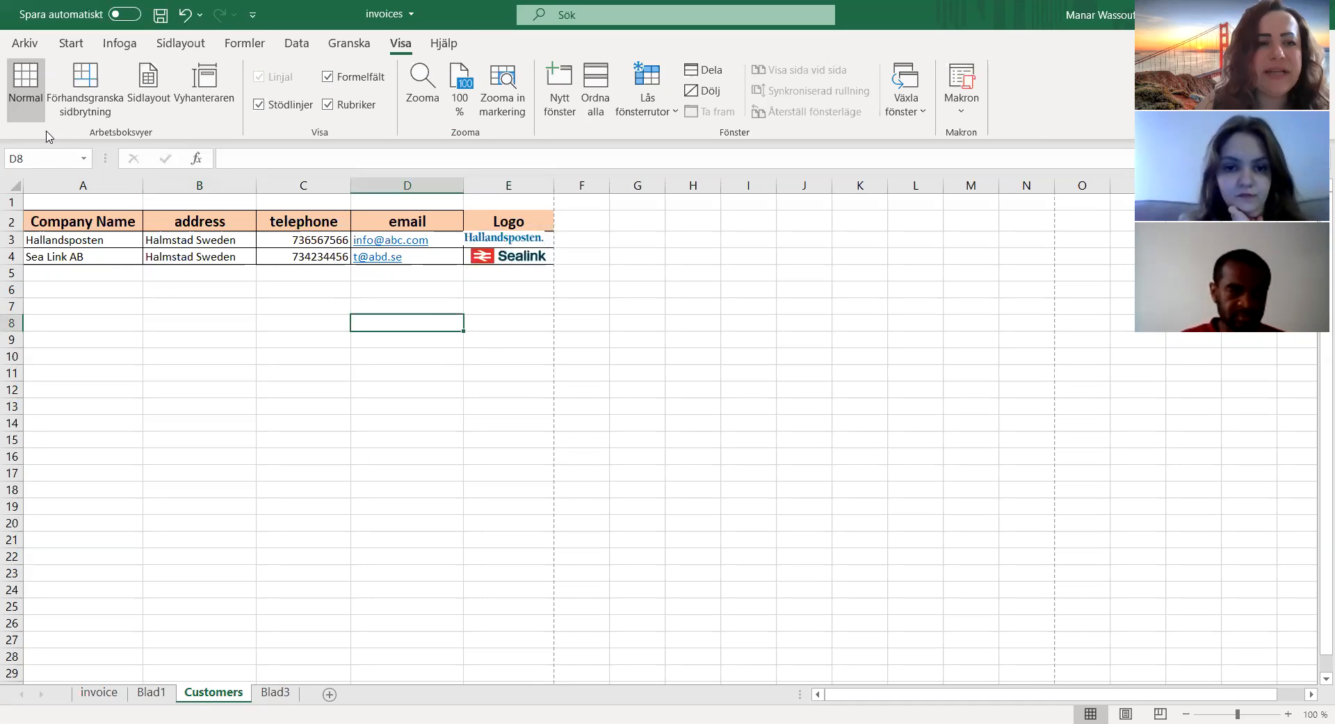
Step: Search the online pictures for "samsung logo" and insert the blue oval logo with white lettering into the Customers sheet
click(120, 43)
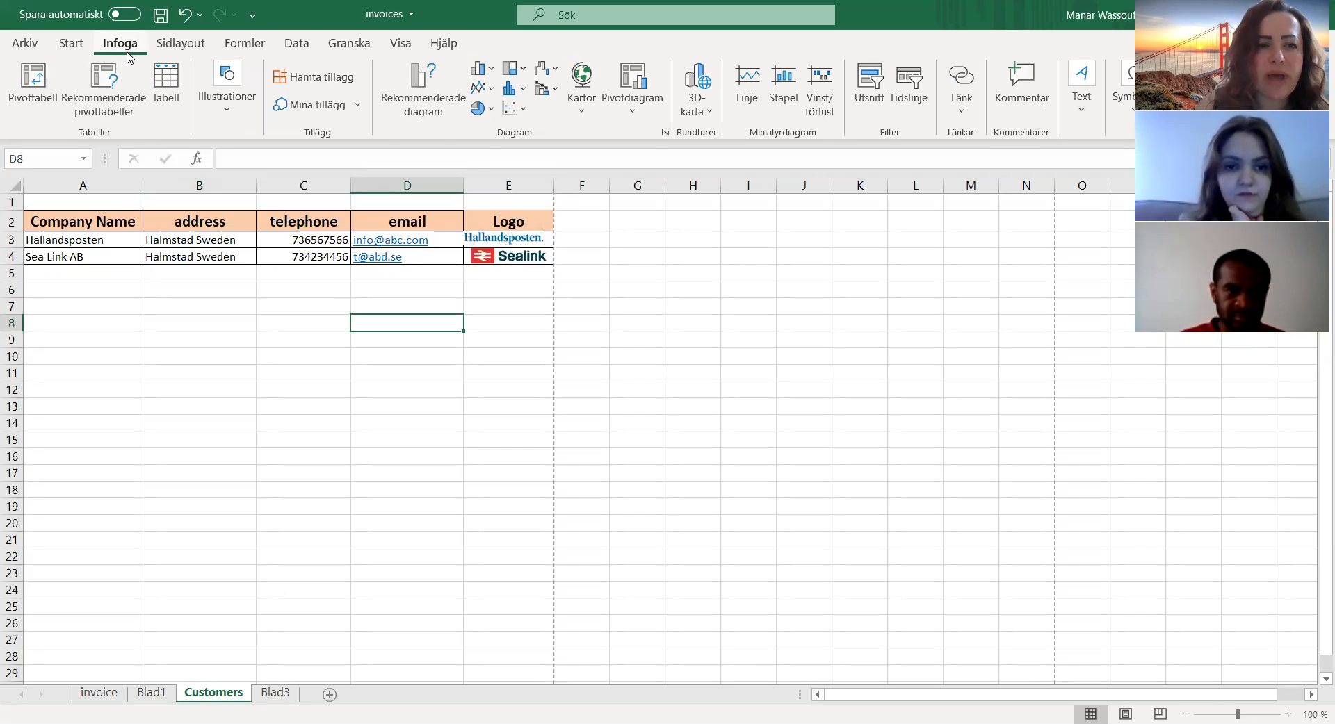
click(237, 125)
click(215, 198)
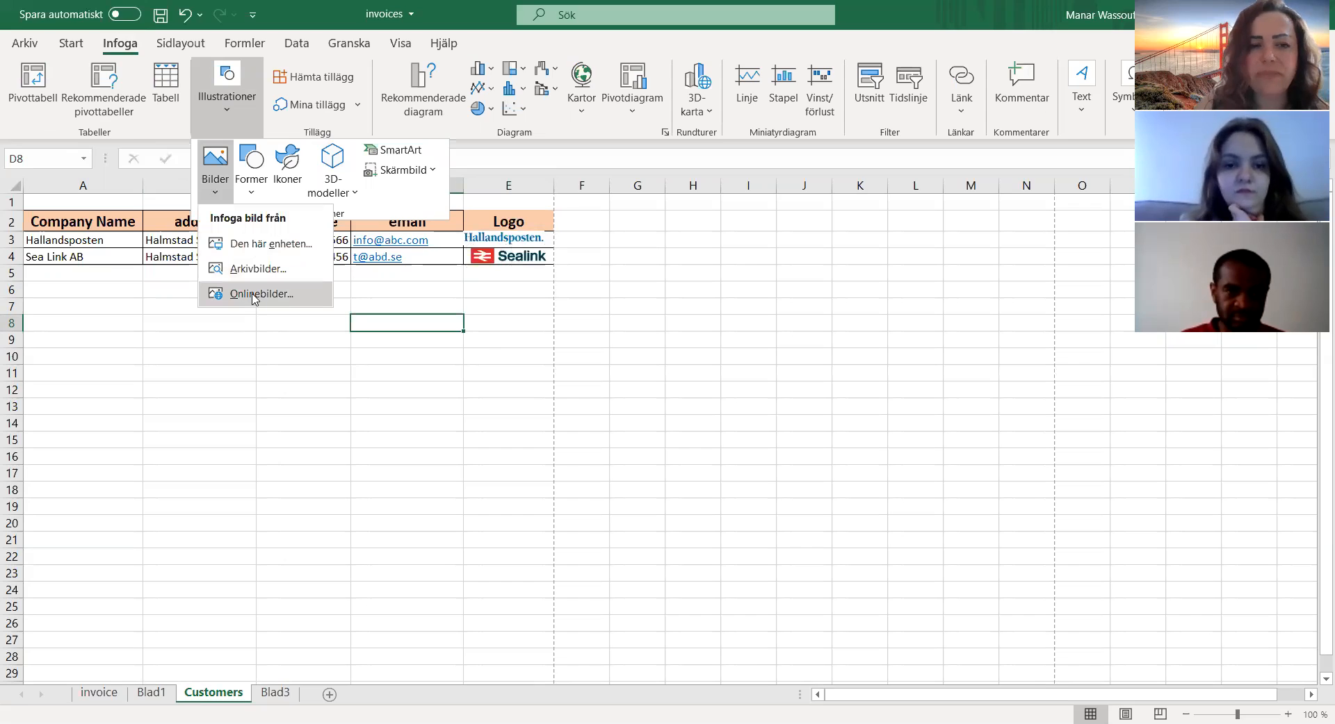
click(255, 295)
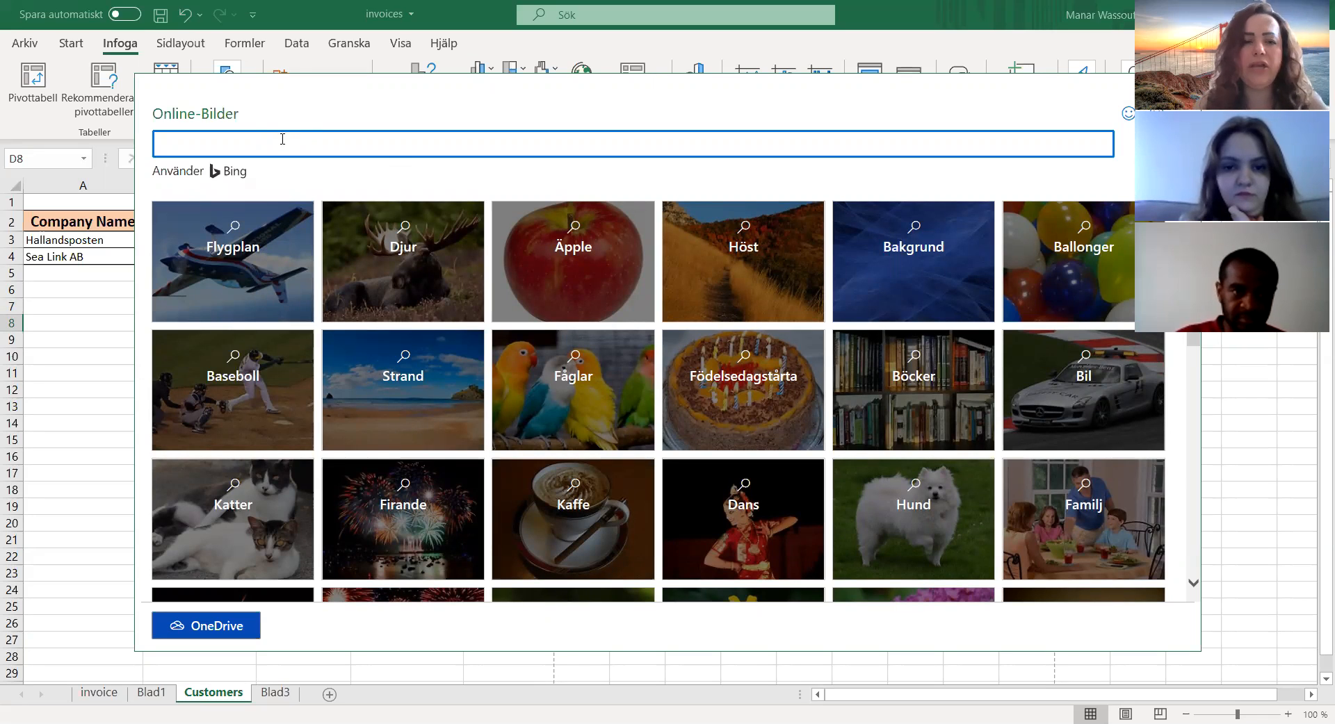
text(s)
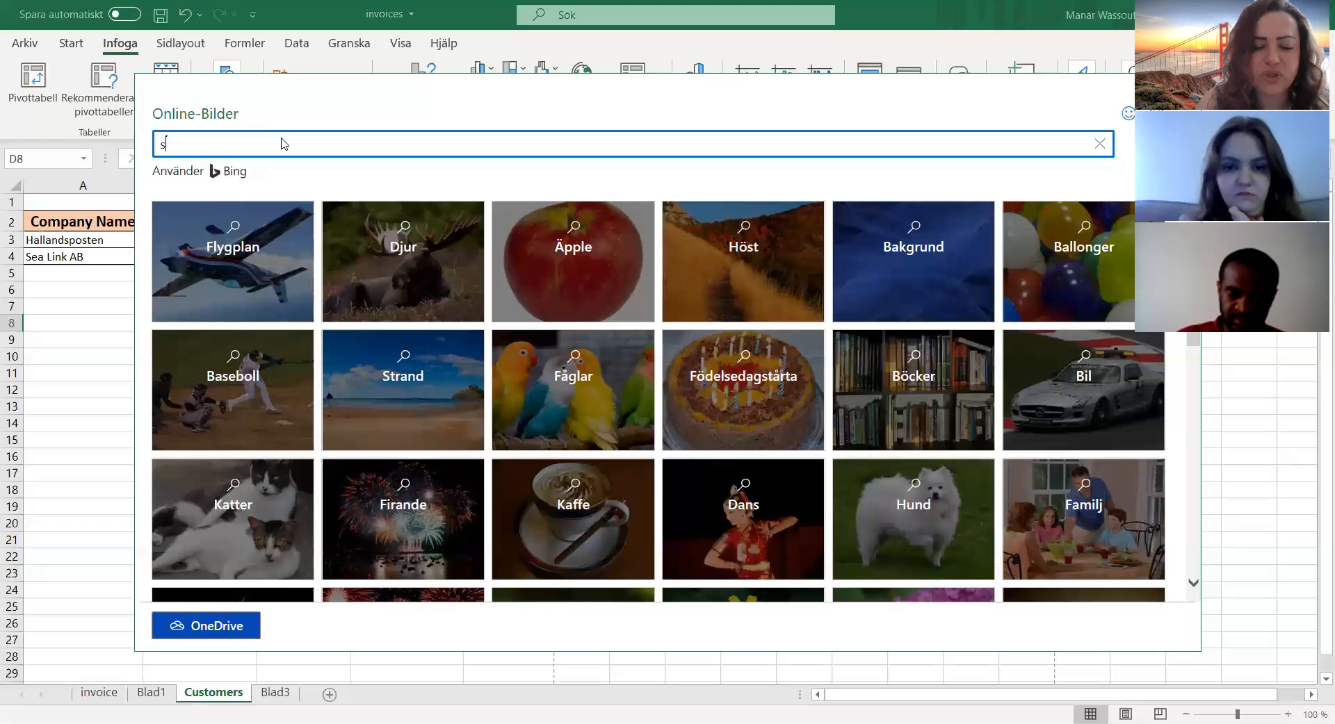
text(amsung logo)
key(Return)
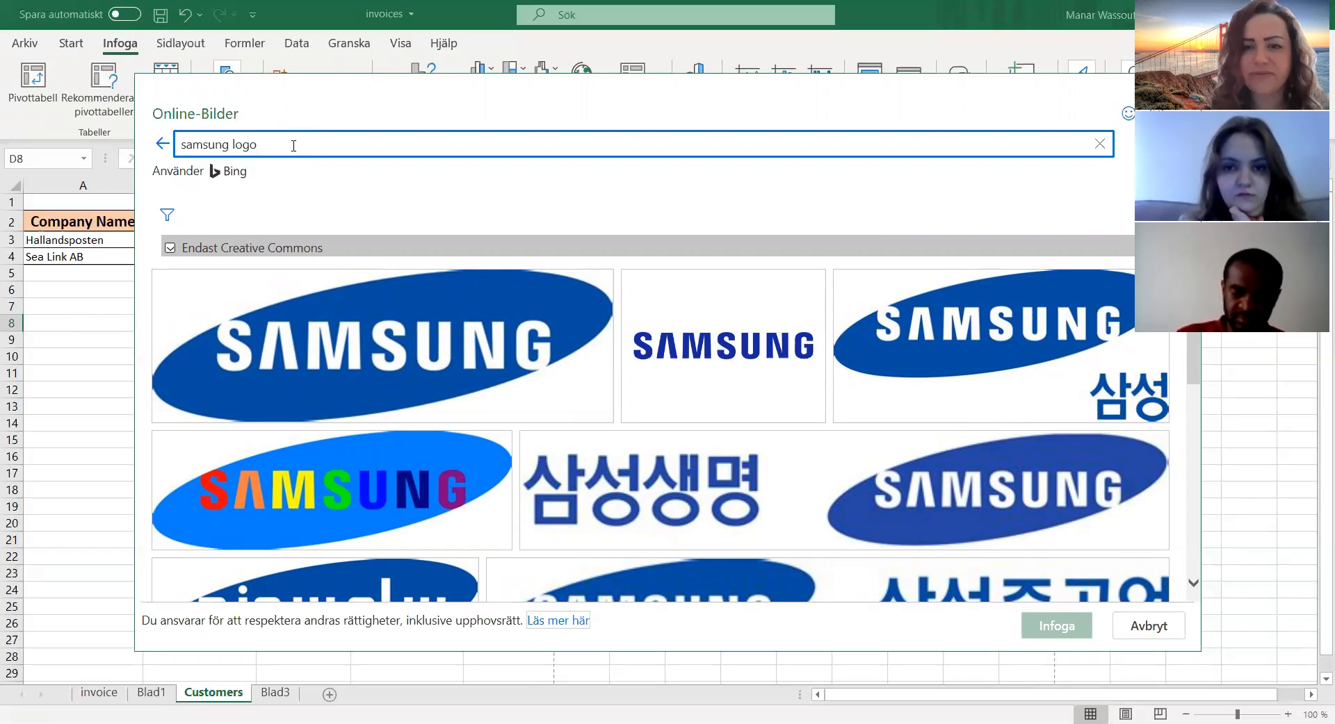
click(479, 340)
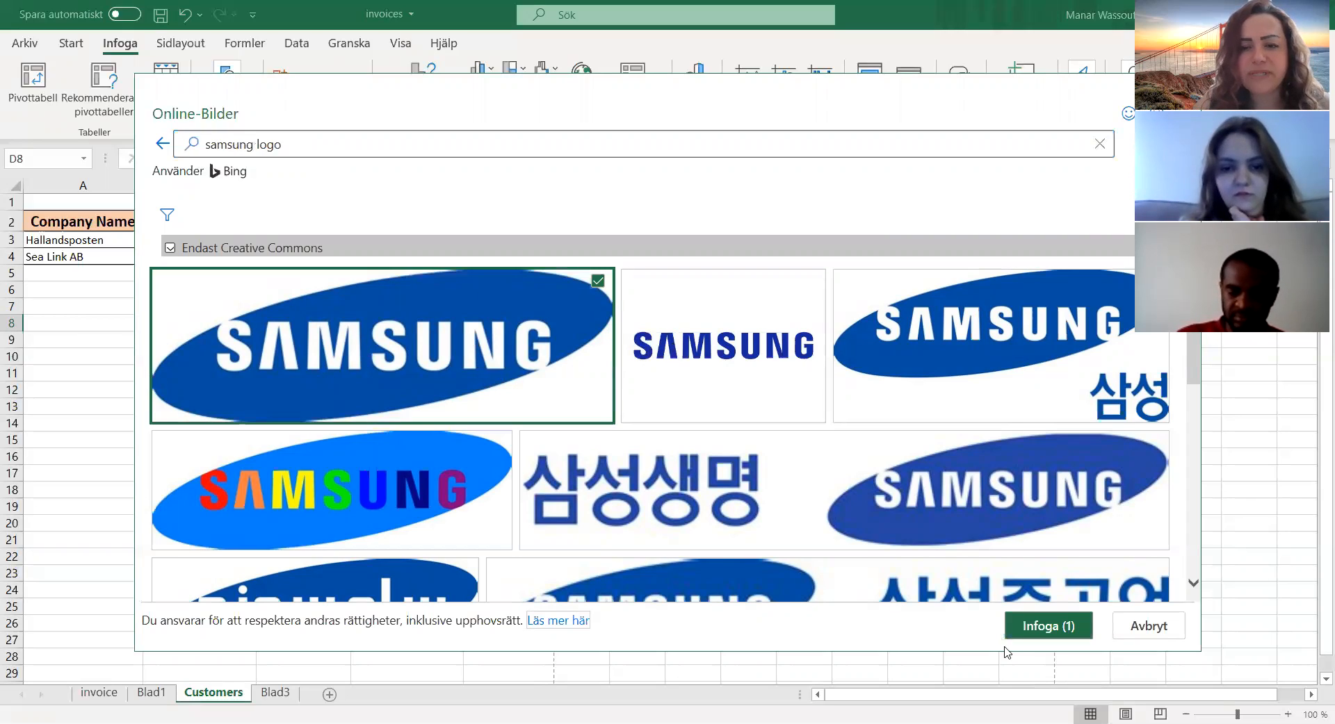
click(1041, 626)
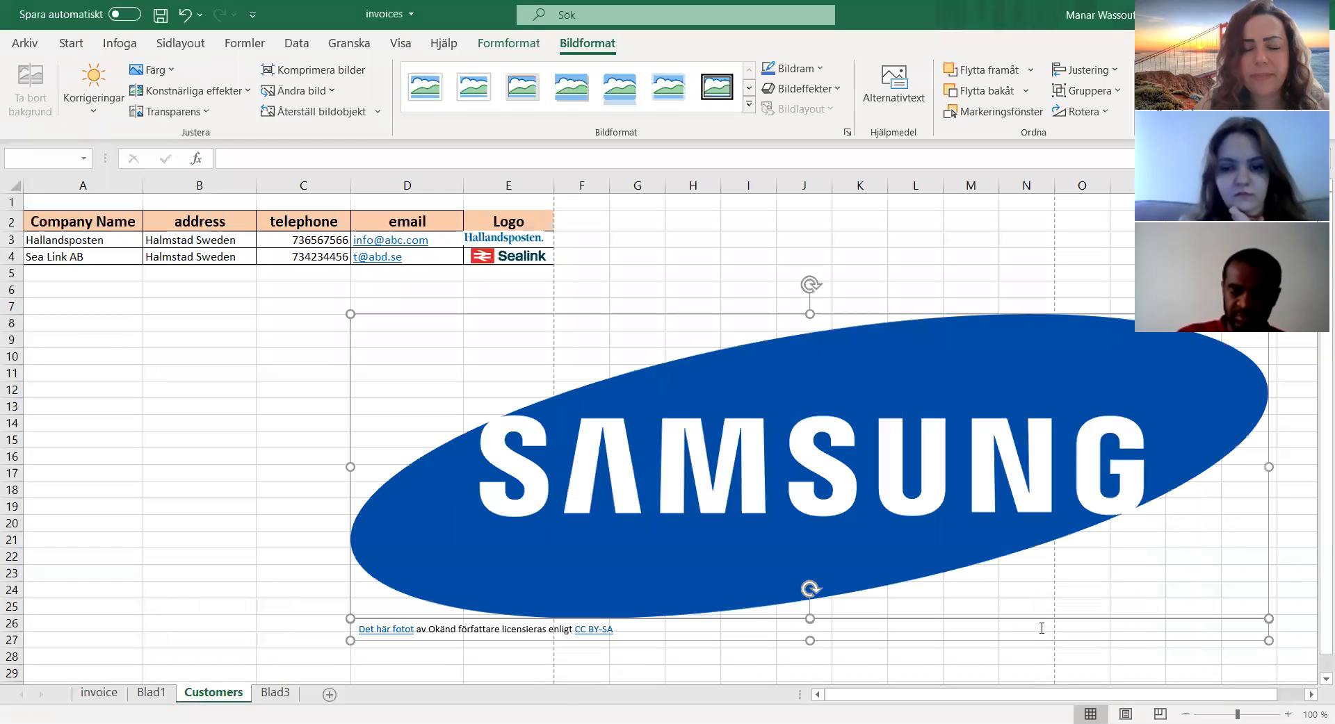
Step: Move the inserted Samsung logo clear of the video area and shrink it proportionally to about a third of its size
drag(962, 486, 709, 464)
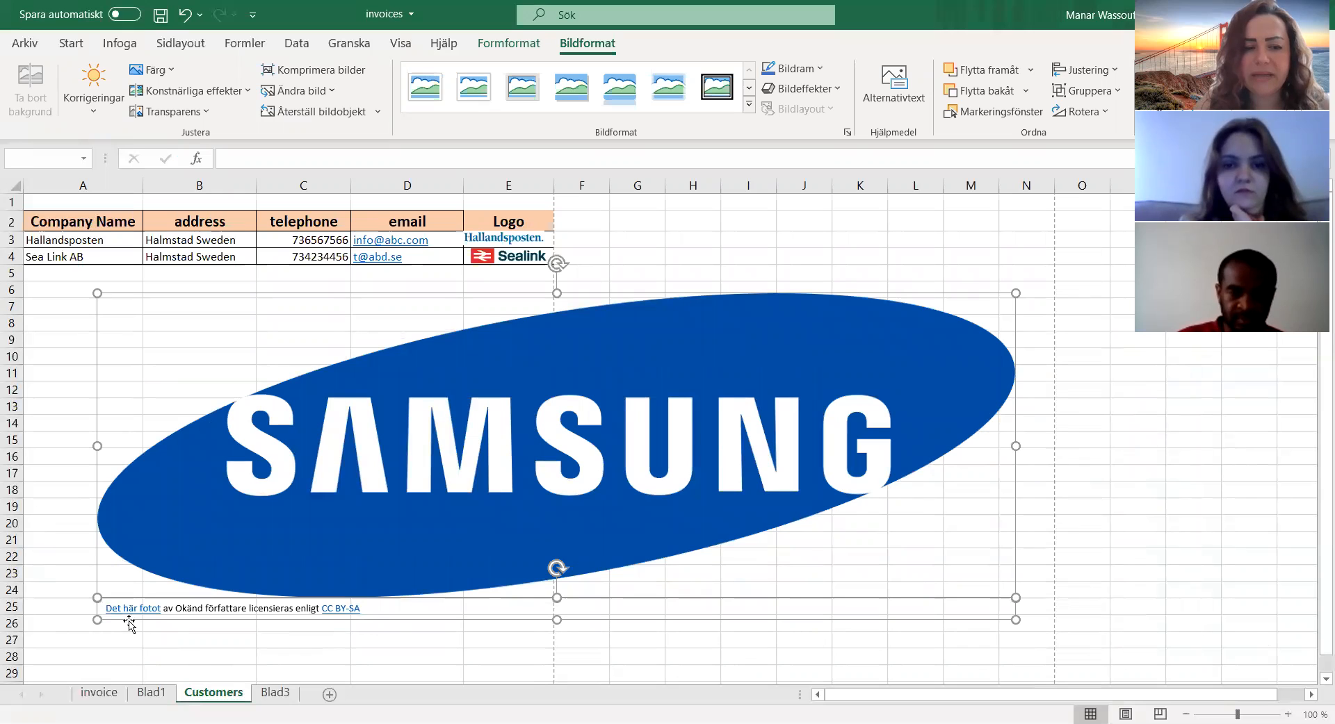
click(283, 530)
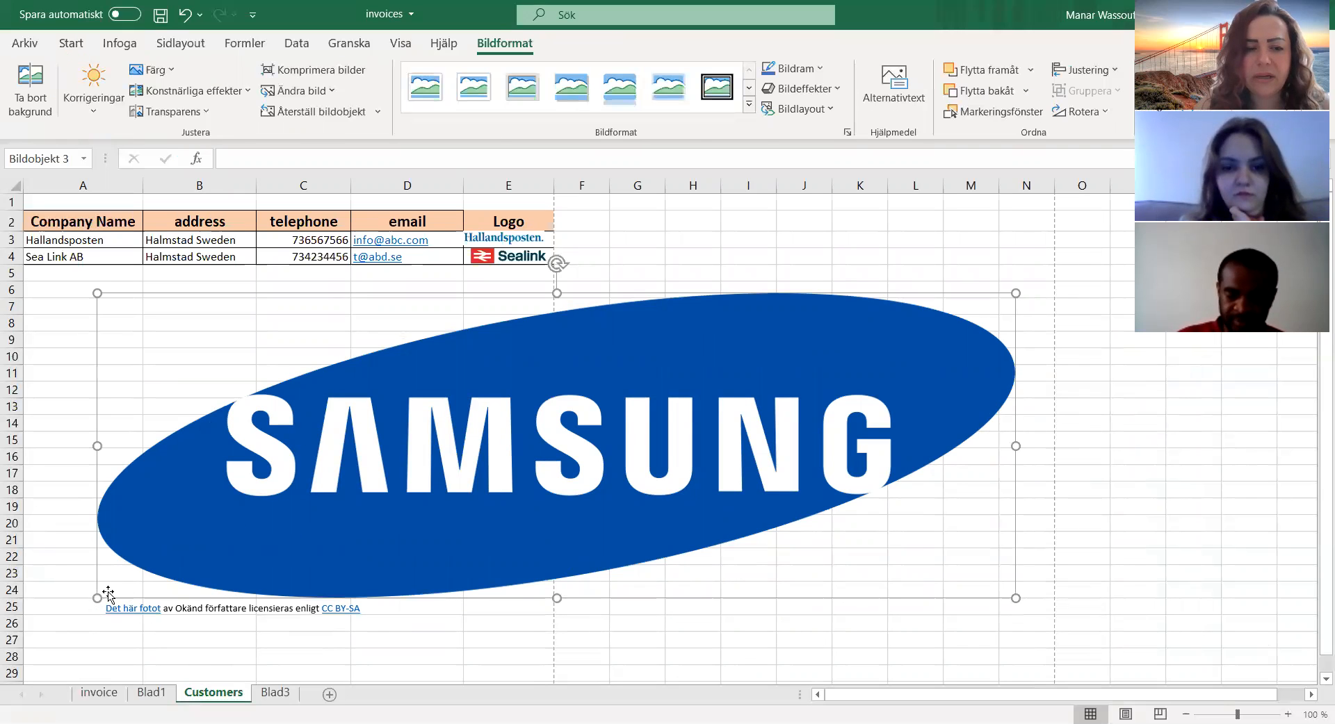
drag(99, 596, 709, 394)
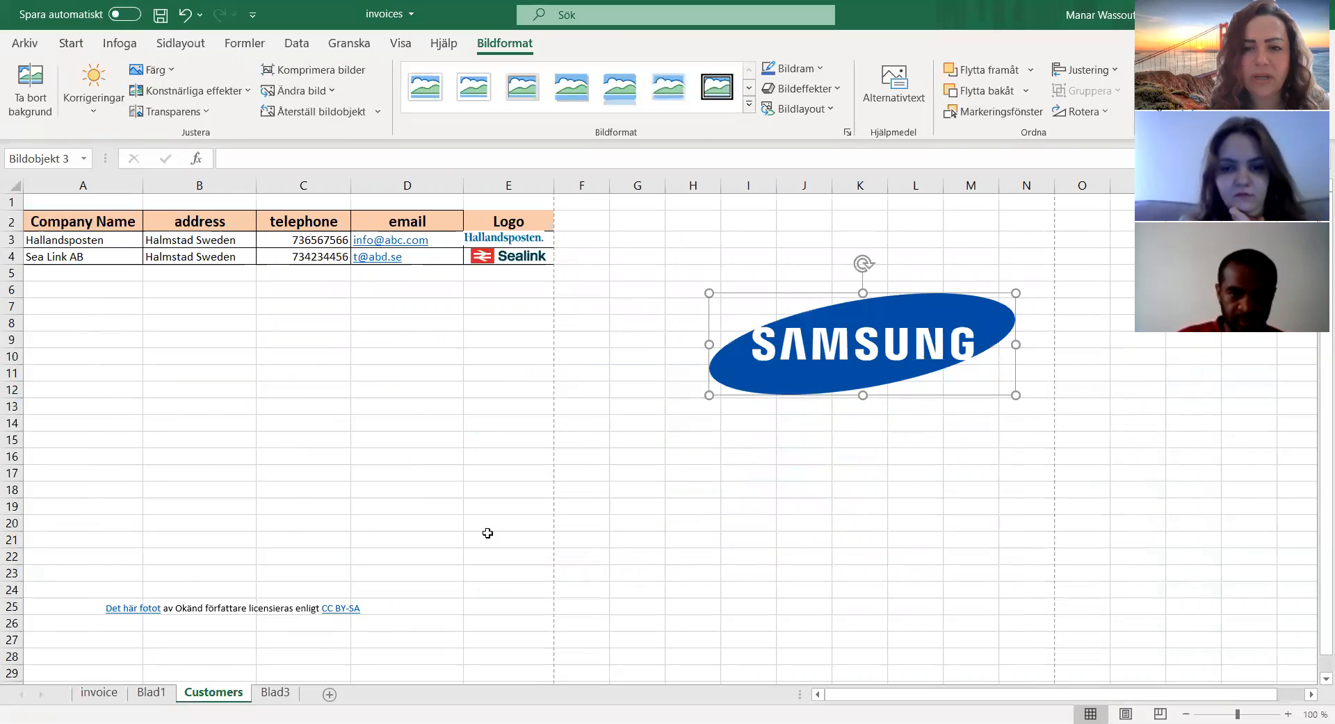
Step: Delete the licence attribution text box that came with the Samsung picture
click(363, 609)
click(408, 596)
key(Delete)
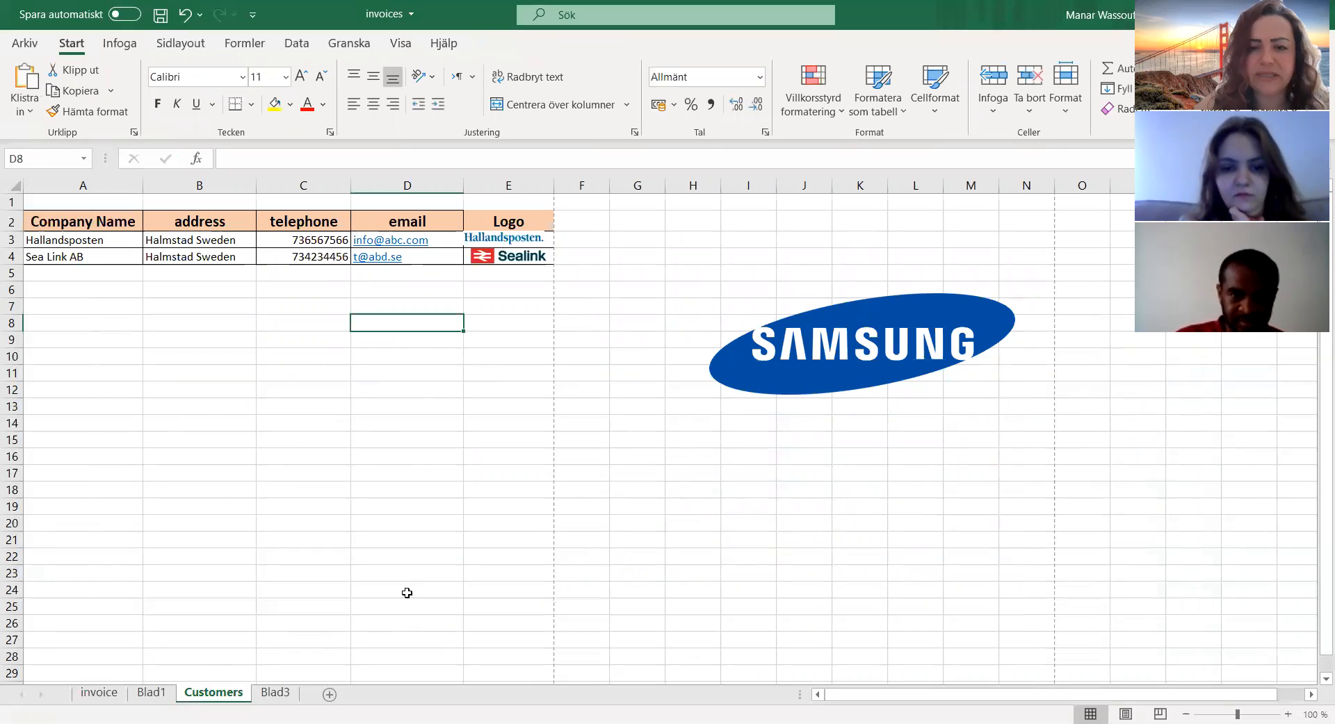
Step: Move the Samsung logo into the empty area below the customer table, around rows 15 to 21
click(907, 322)
drag(907, 322, 479, 351)
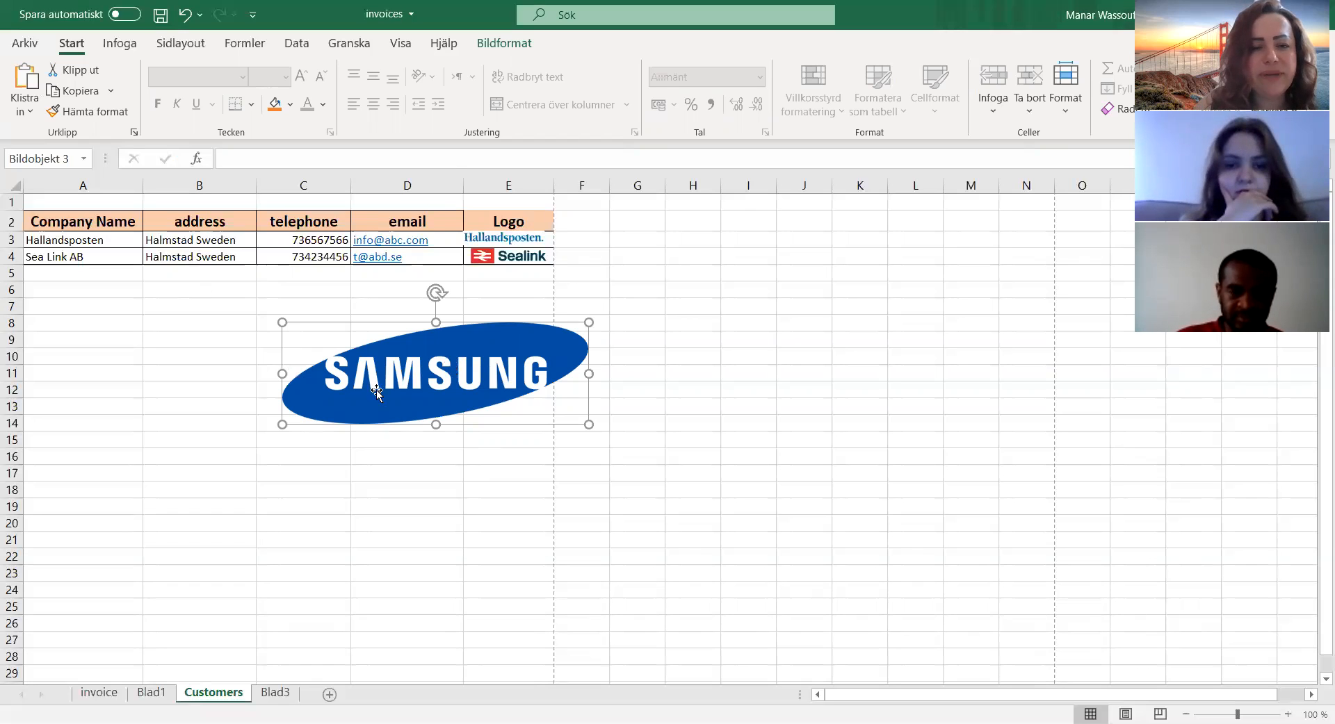
drag(377, 392, 201, 507)
Step: Enter Samsung as the company name in cell A5, below Sea Link AB
click(58, 270)
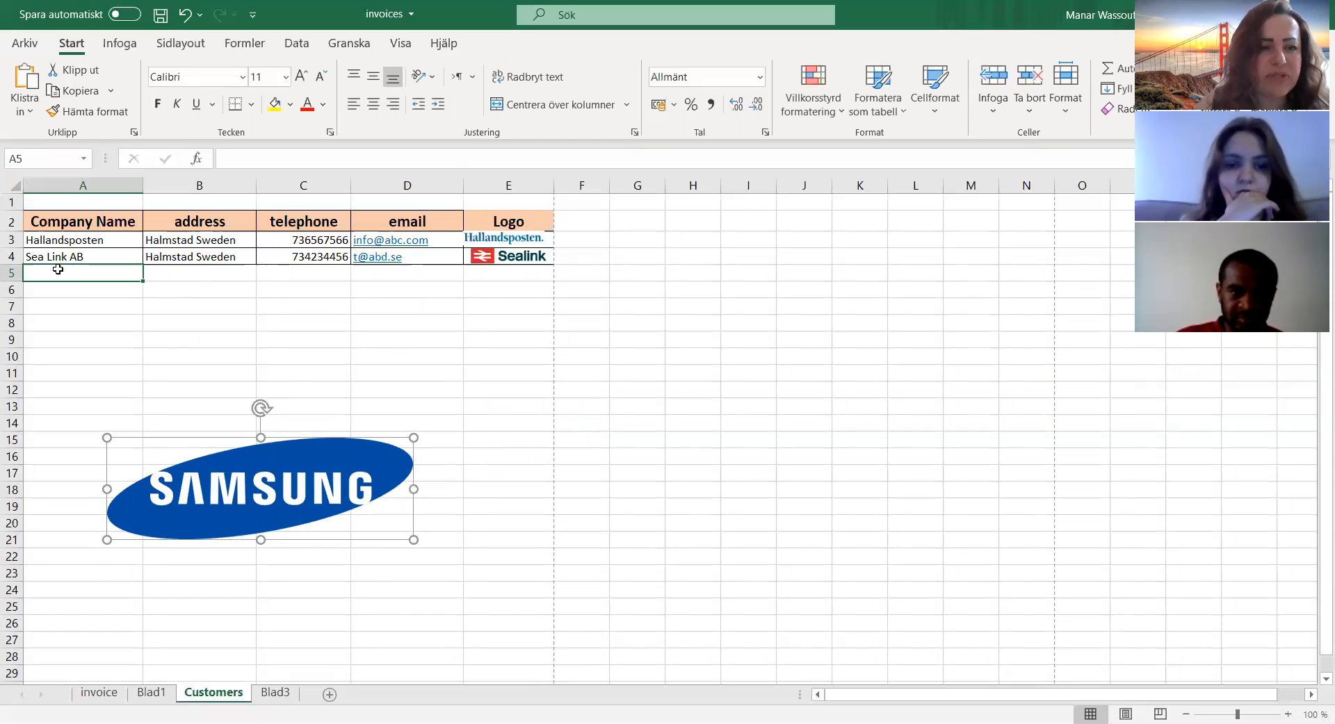
text(Samsung)
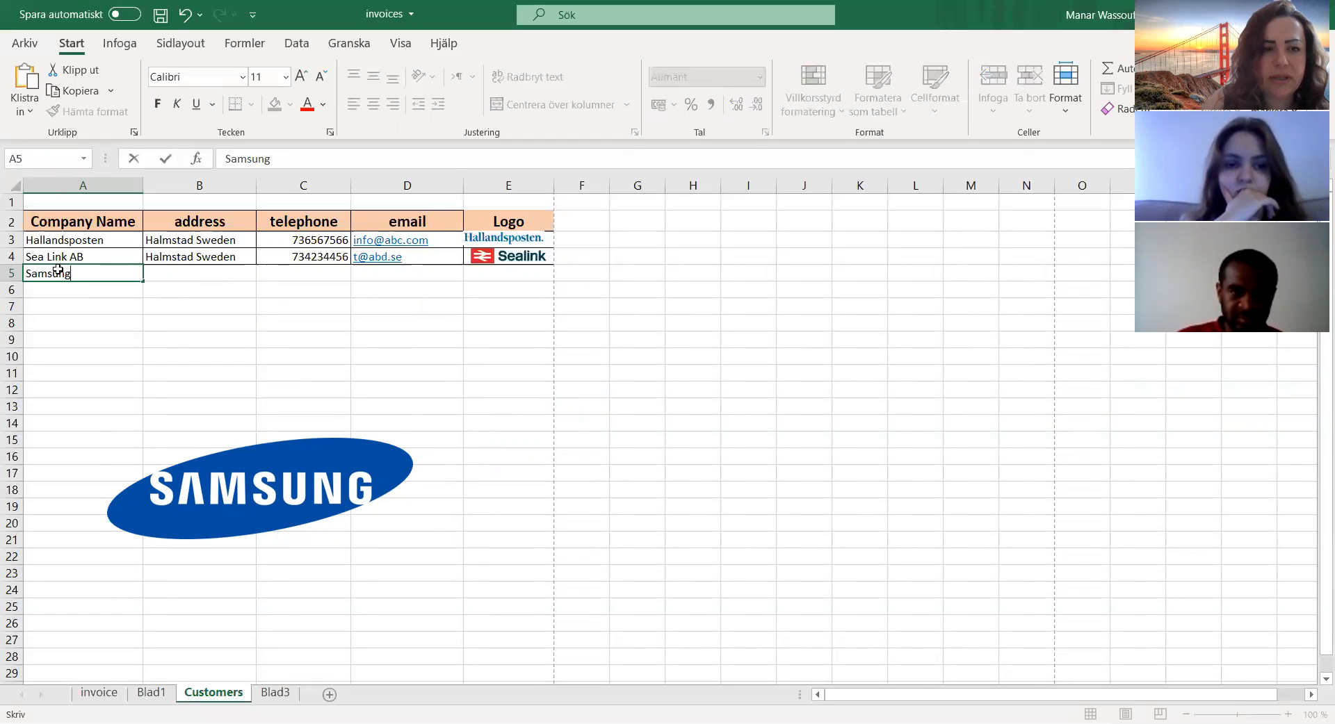
key(Tab)
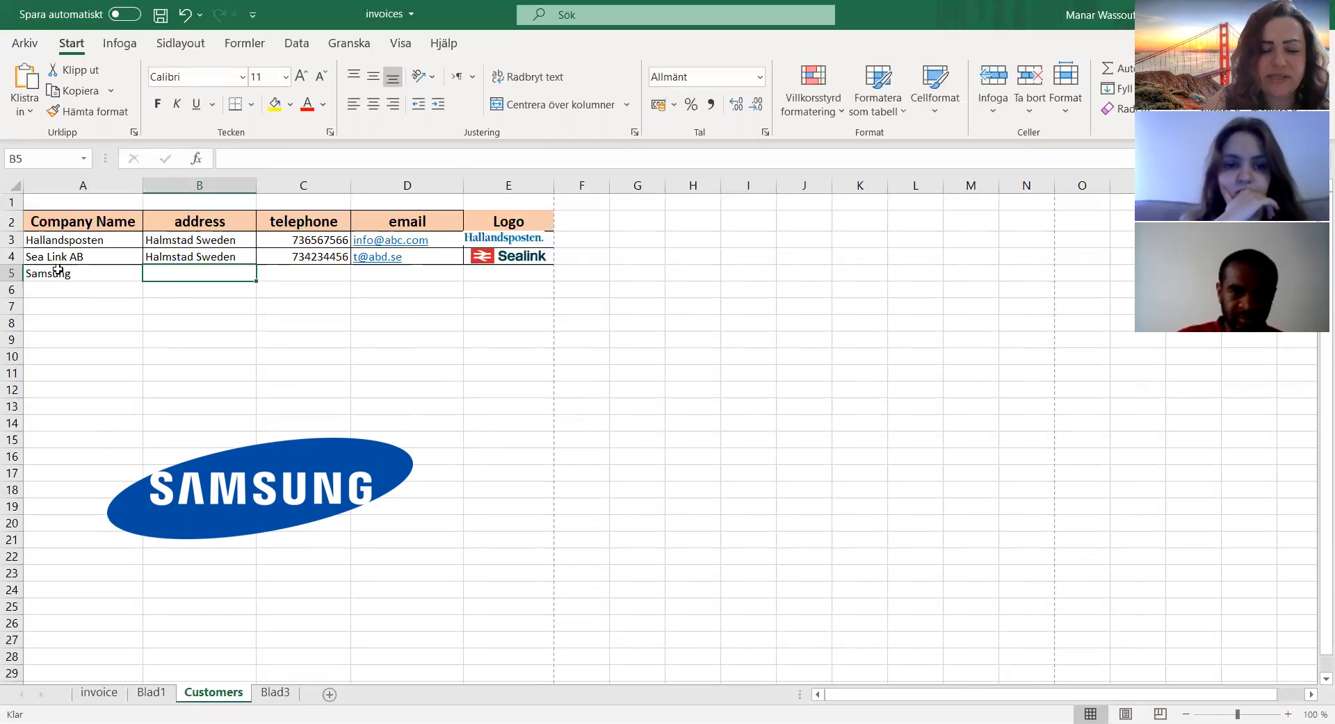
text(Cji)
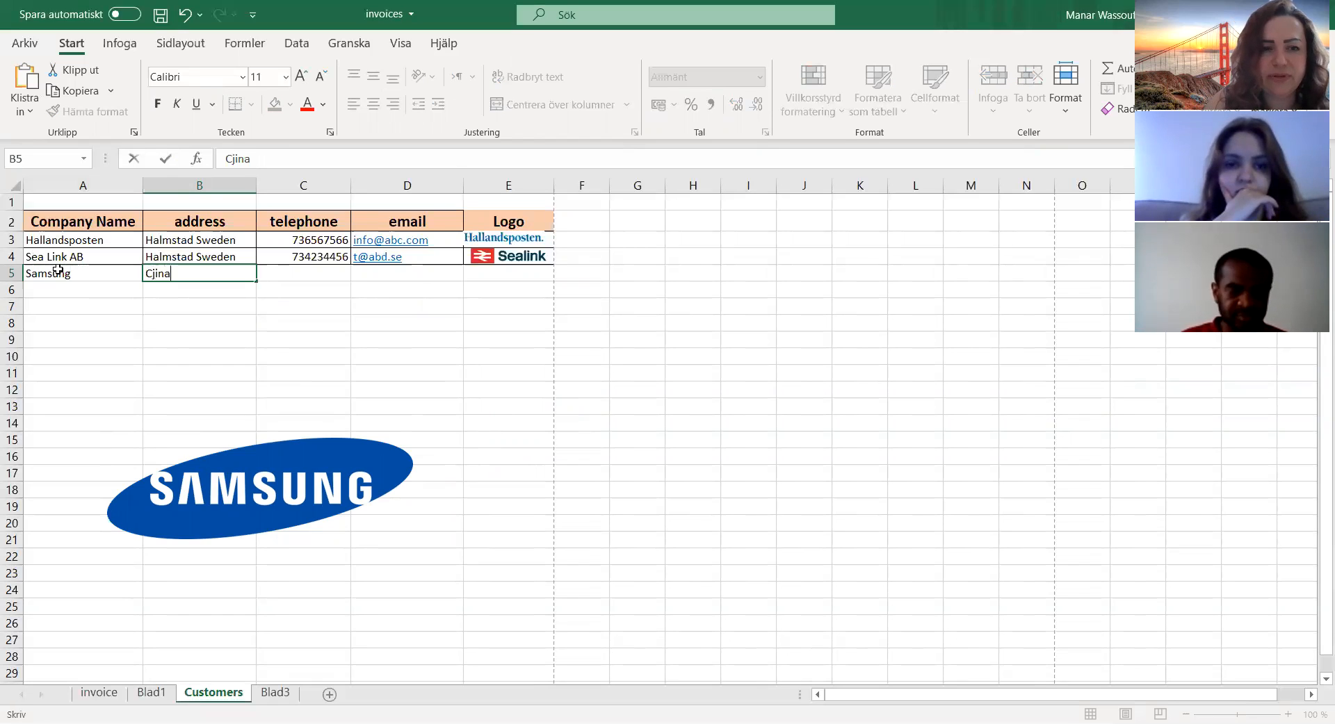
text(na)
key(Return)
Step: Set Samsung's address in cell B5 to Korea
click(191, 278)
text(Korea)
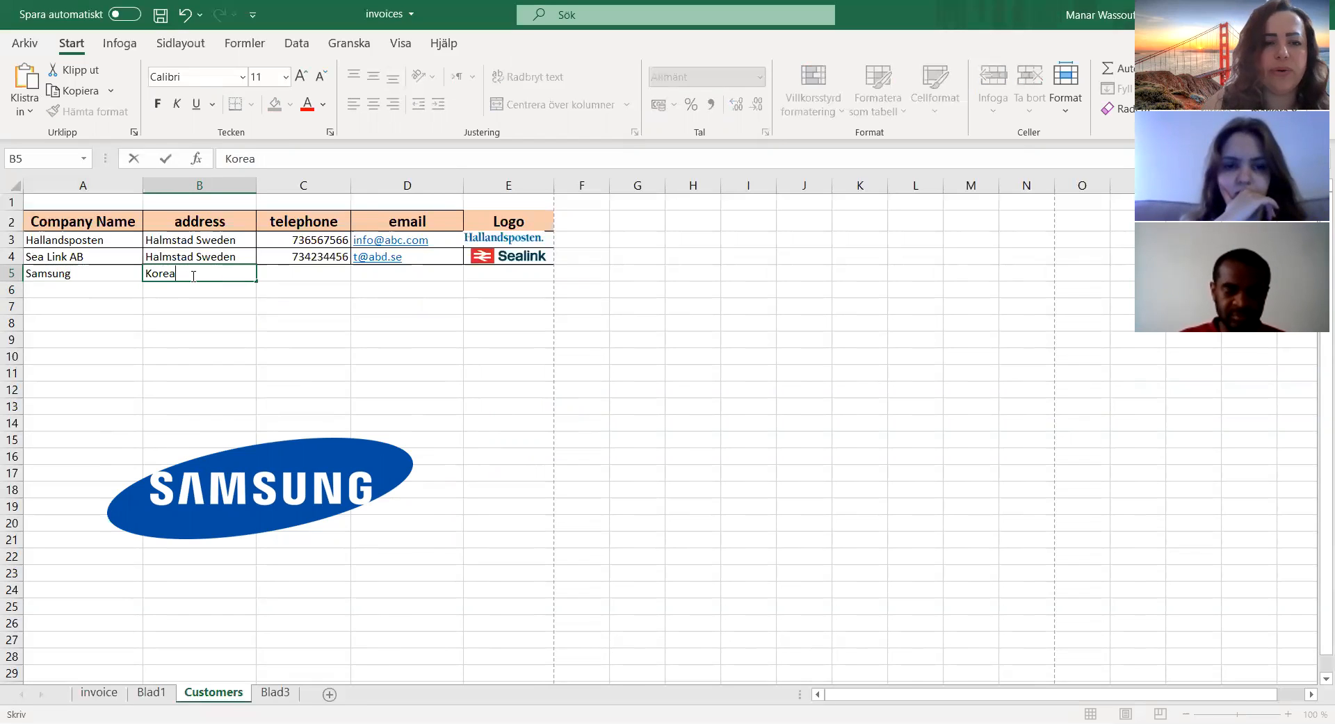
click(311, 276)
text(5)
key(Return)
text(45453)
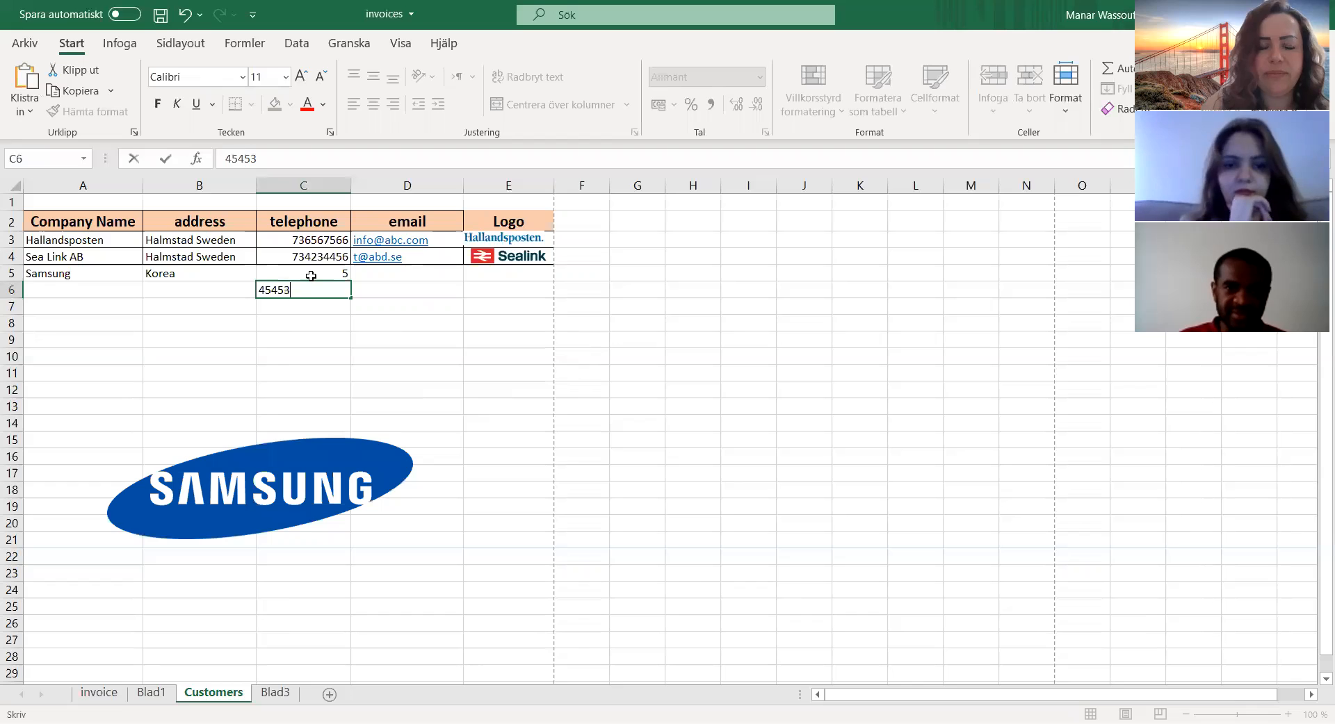
key(BackSpace)
key(BackSpace)
key(BackSpace)
key(BackSpace)
key(BackSpace)
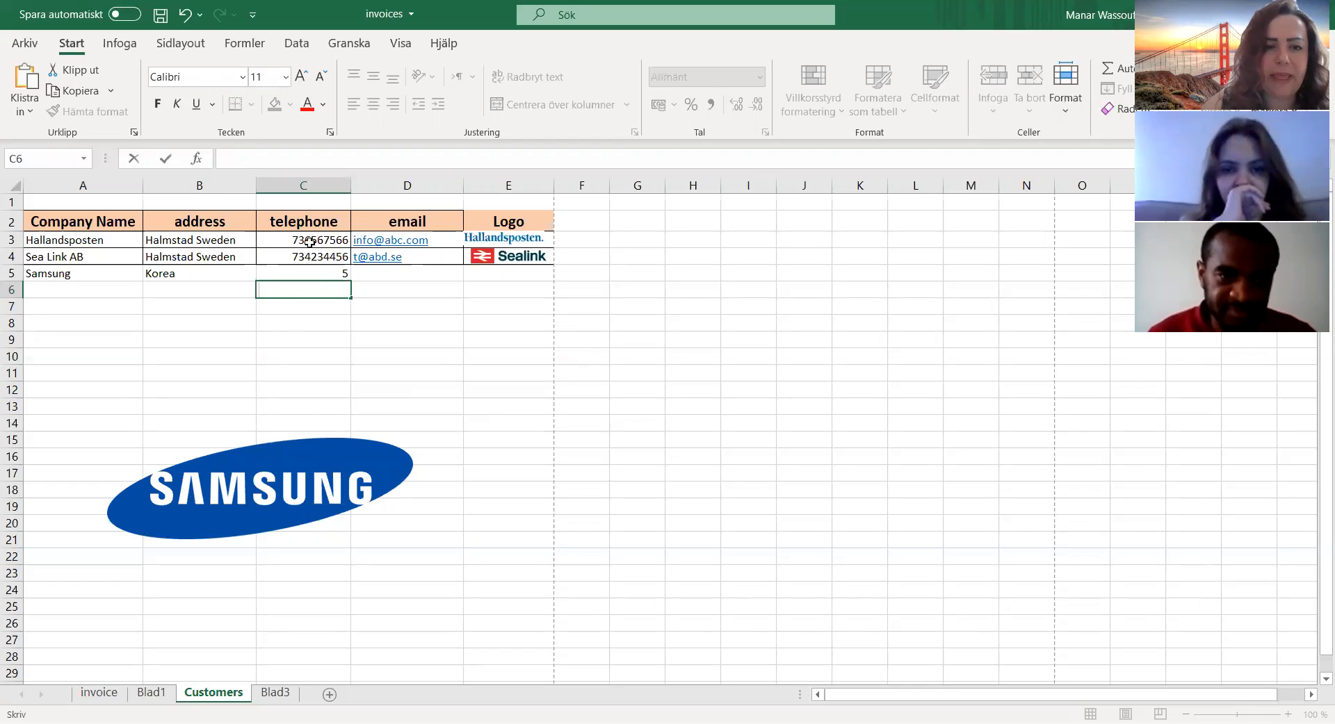
Step: Enter the company's telephone number in cell C5 of the Samsung row
click(312, 270)
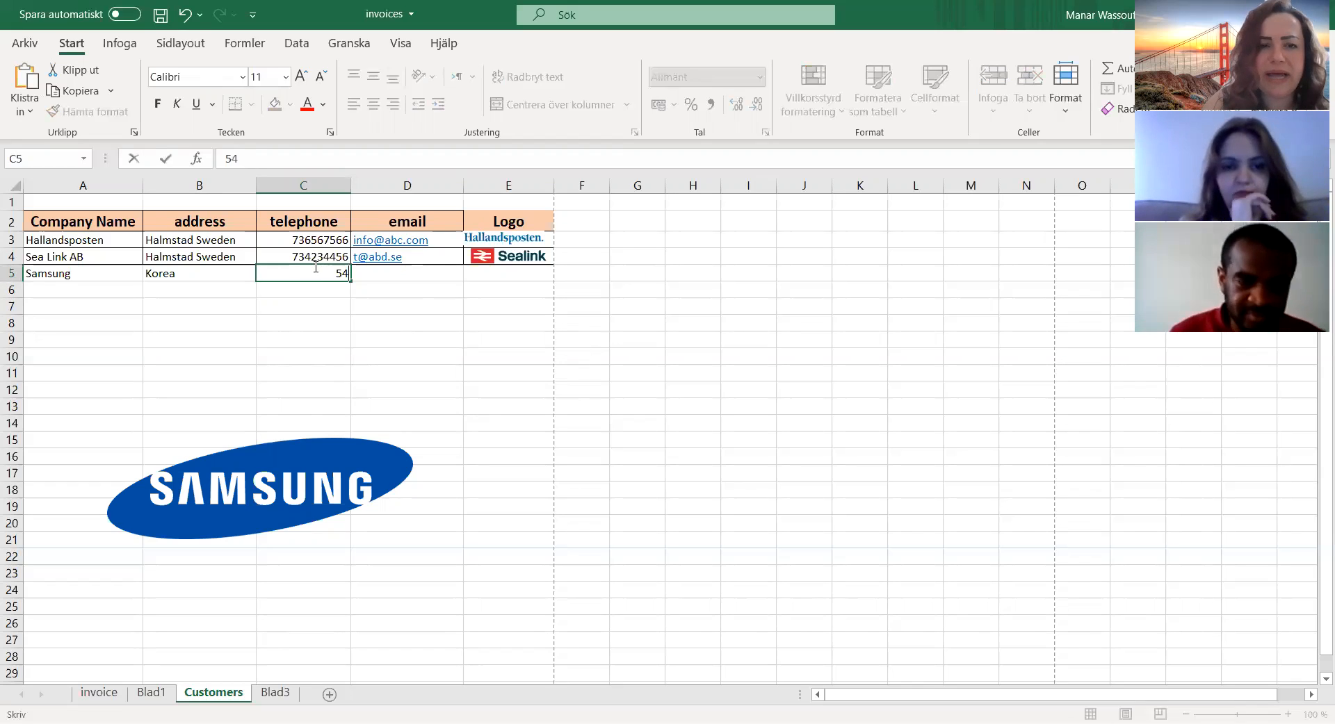
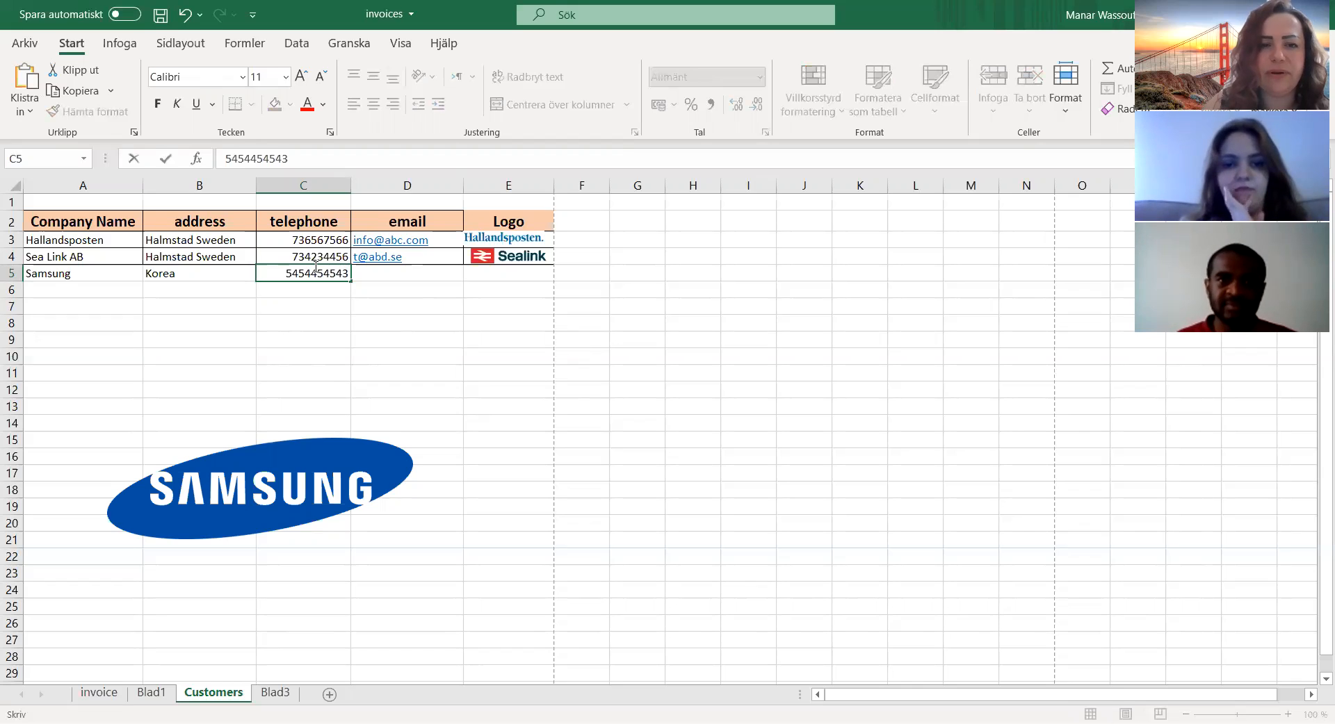
Step: Enter the company's email address in cell D5 of the Samsung row
click(388, 270)
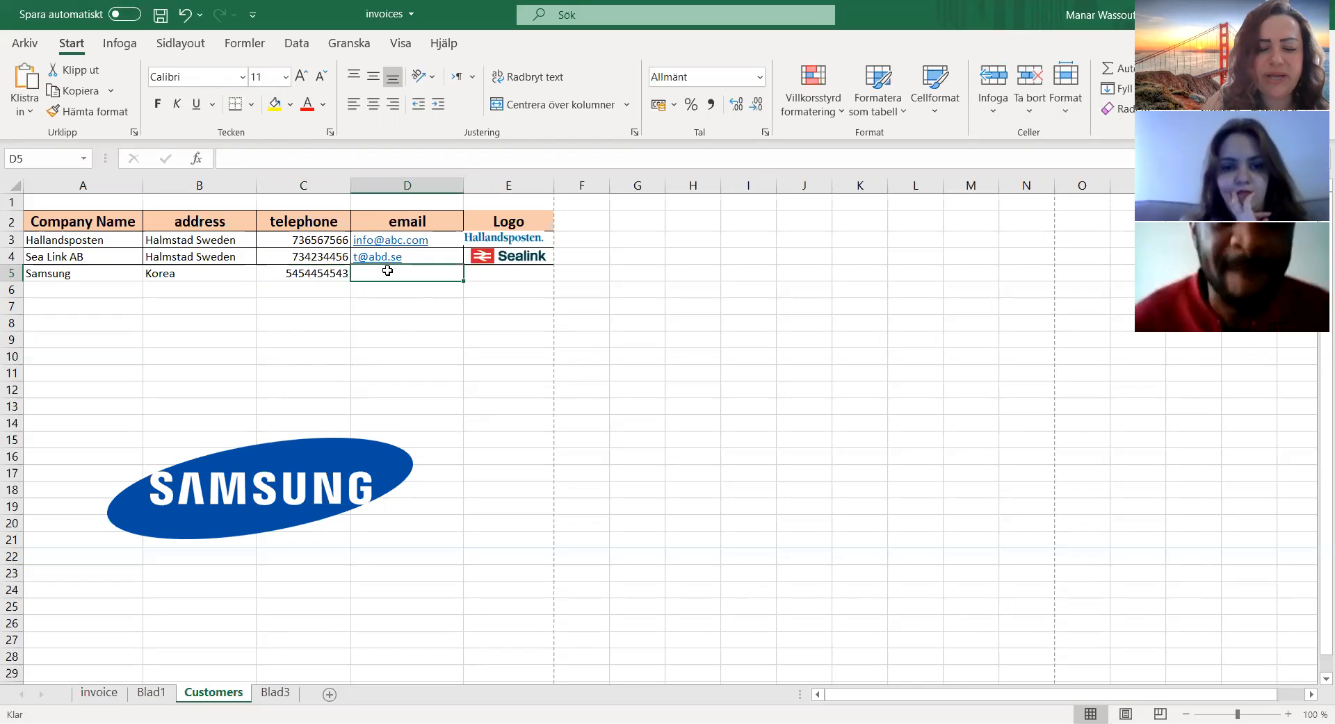
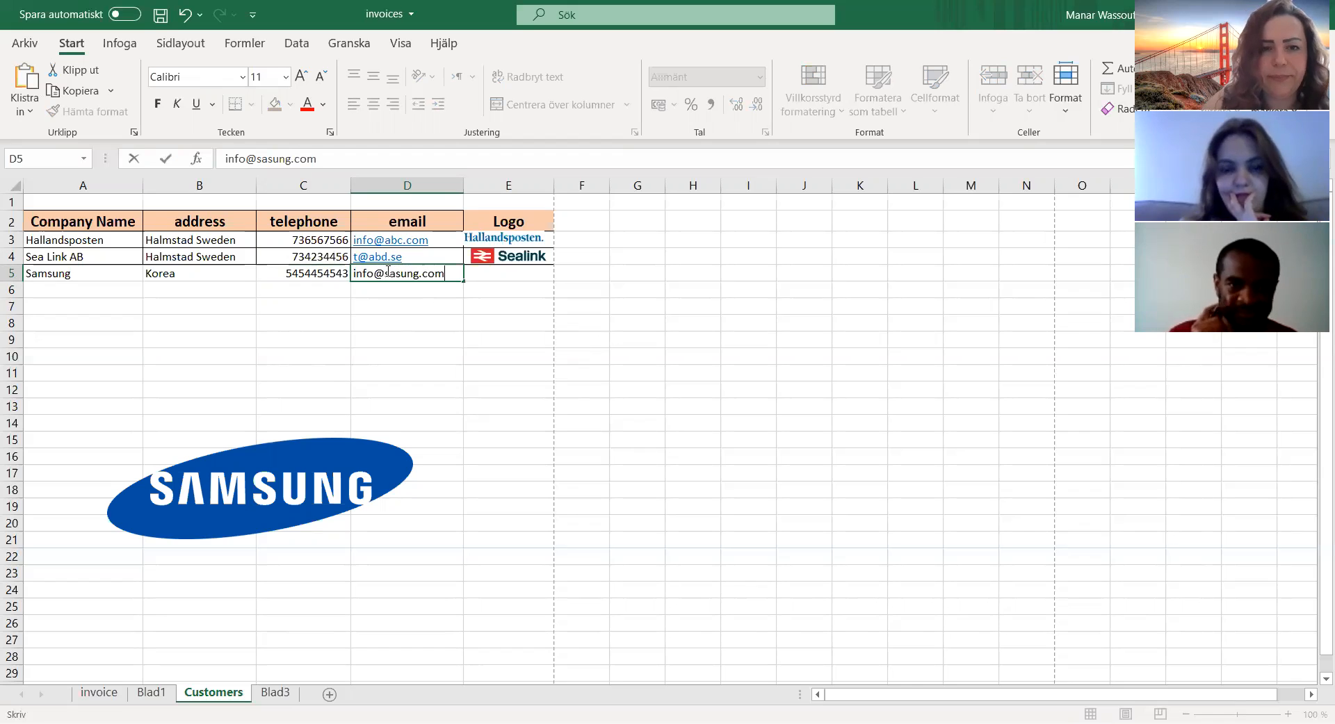
click(515, 273)
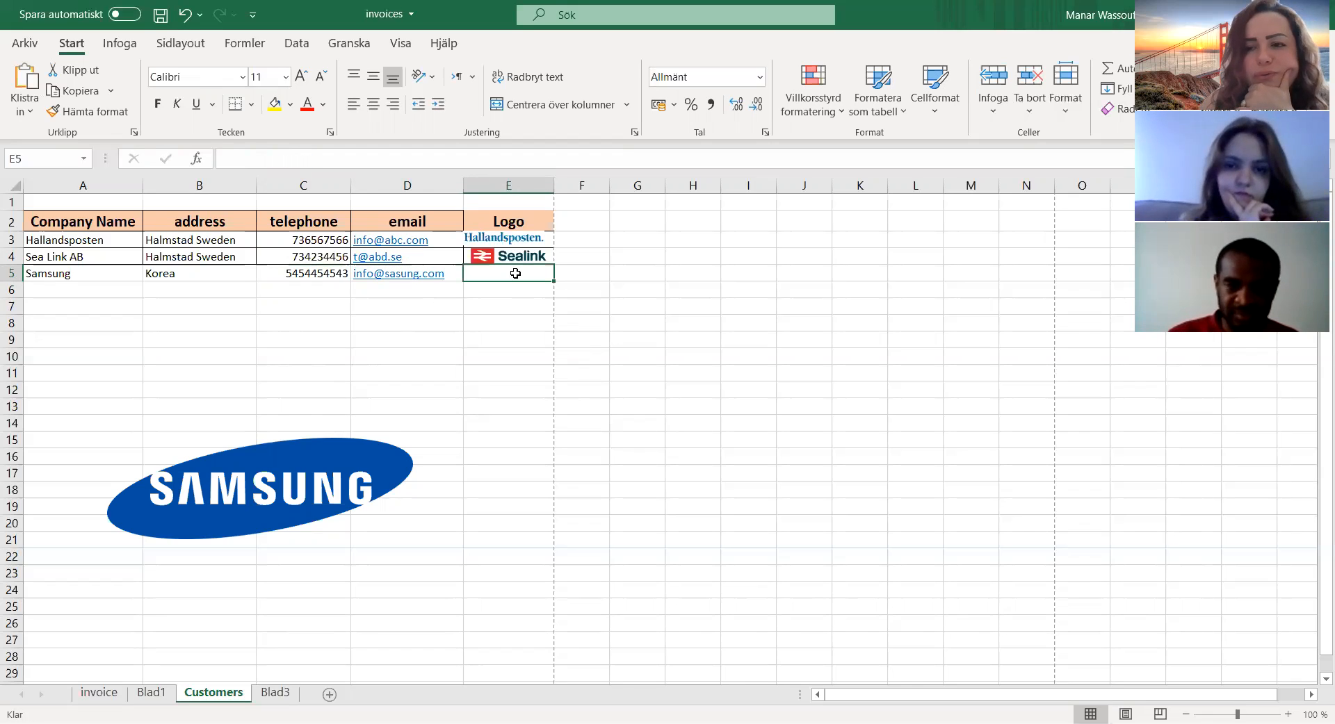
Step: Increase the height of row 5, then shrink the Samsung logo and place it inside cell E5 in the Logo column
click(279, 485)
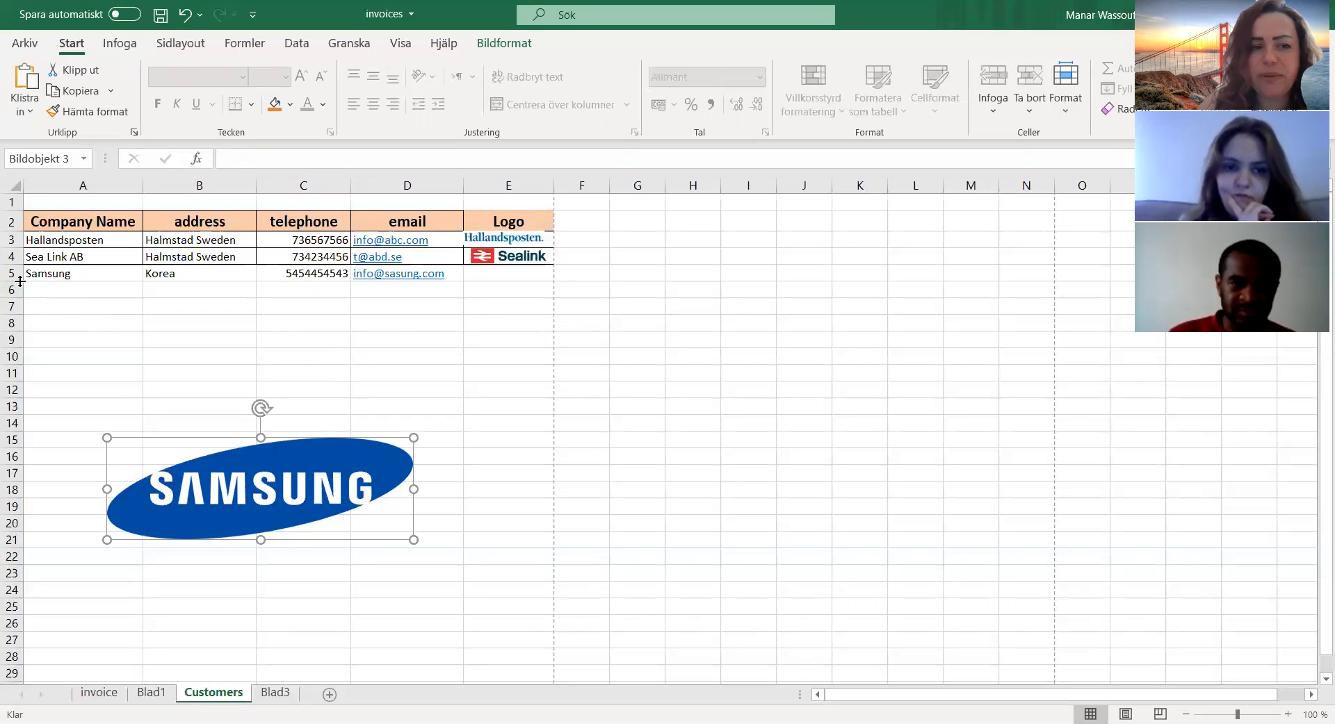
drag(21, 281, 10, 350)
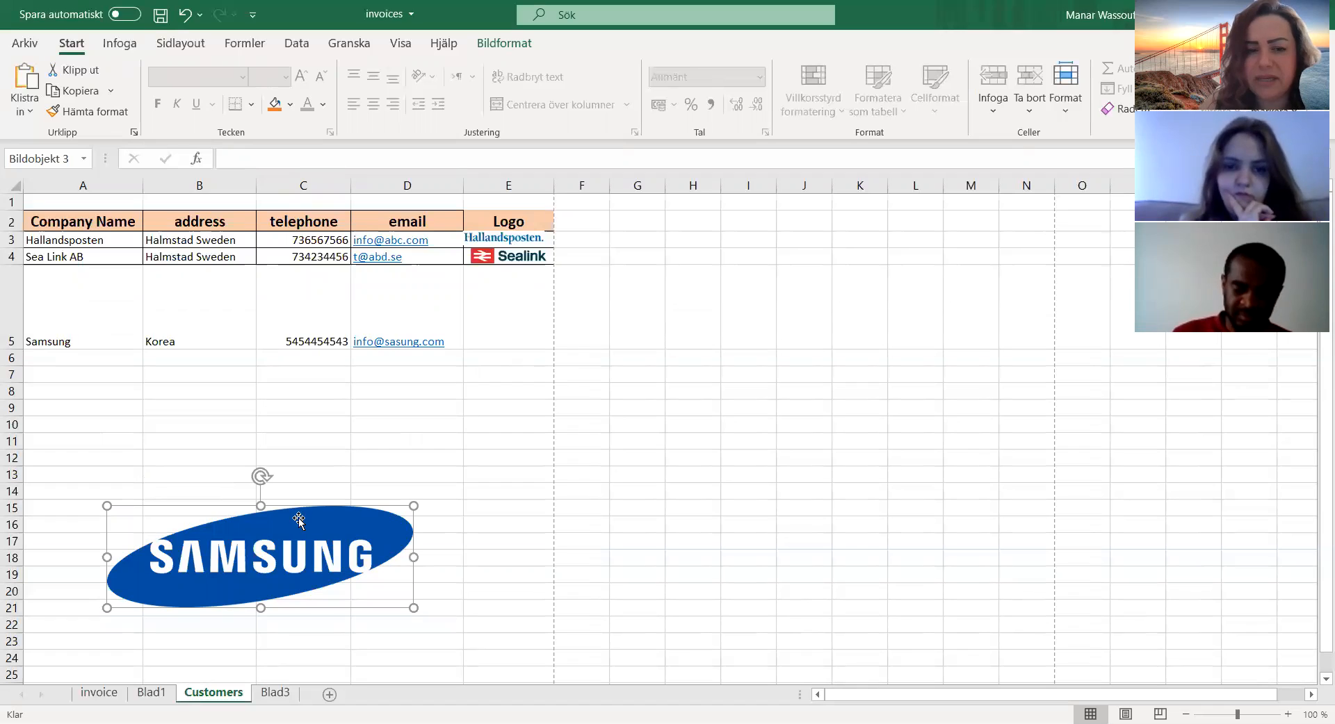
drag(412, 505, 190, 560)
drag(105, 597, 513, 308)
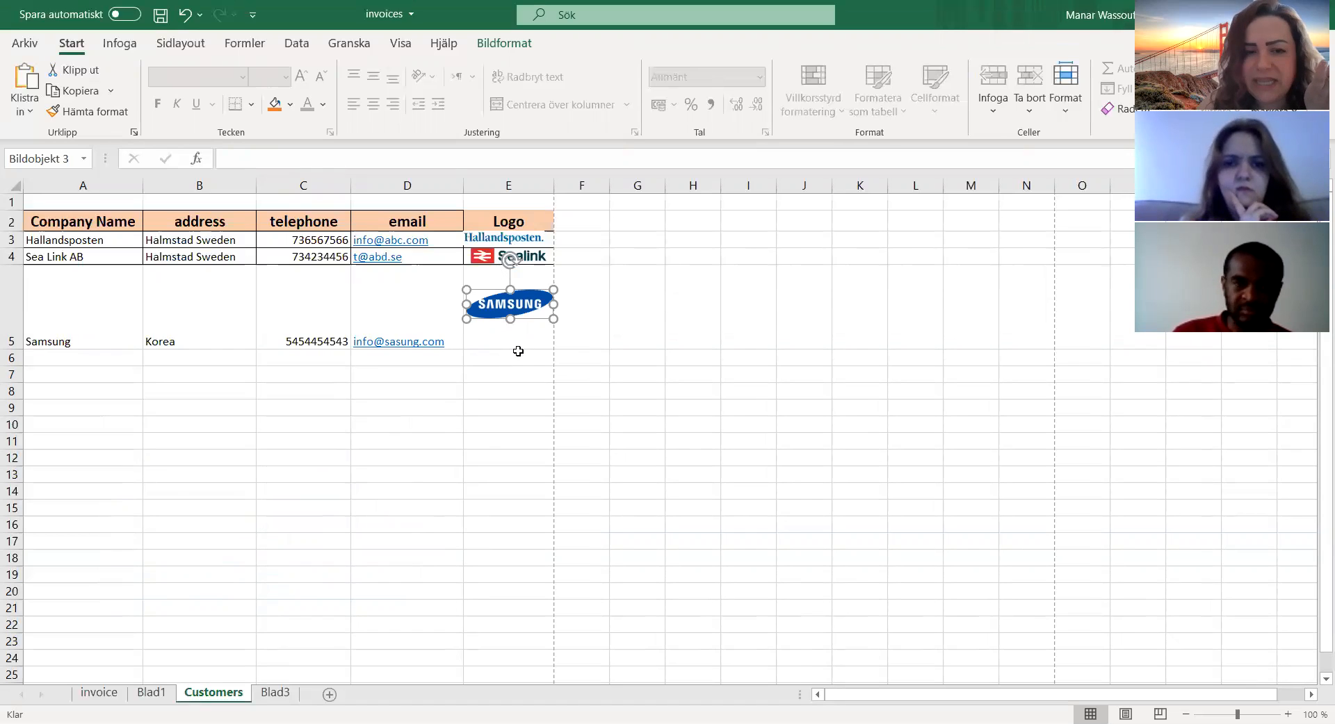
Step: Set the Samsung logo's picture properties to move and size with cells (Flytta och ändra storlek med celler)
double_click(511, 305)
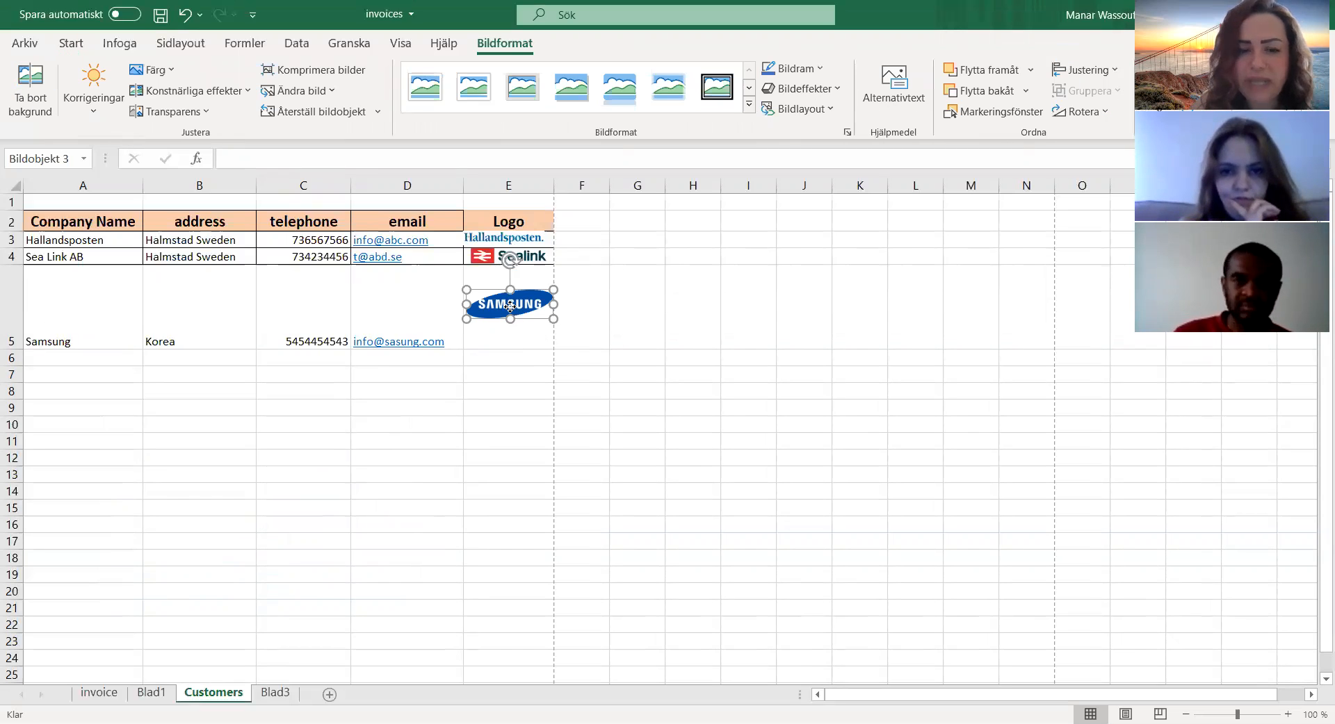
right_click(511, 306)
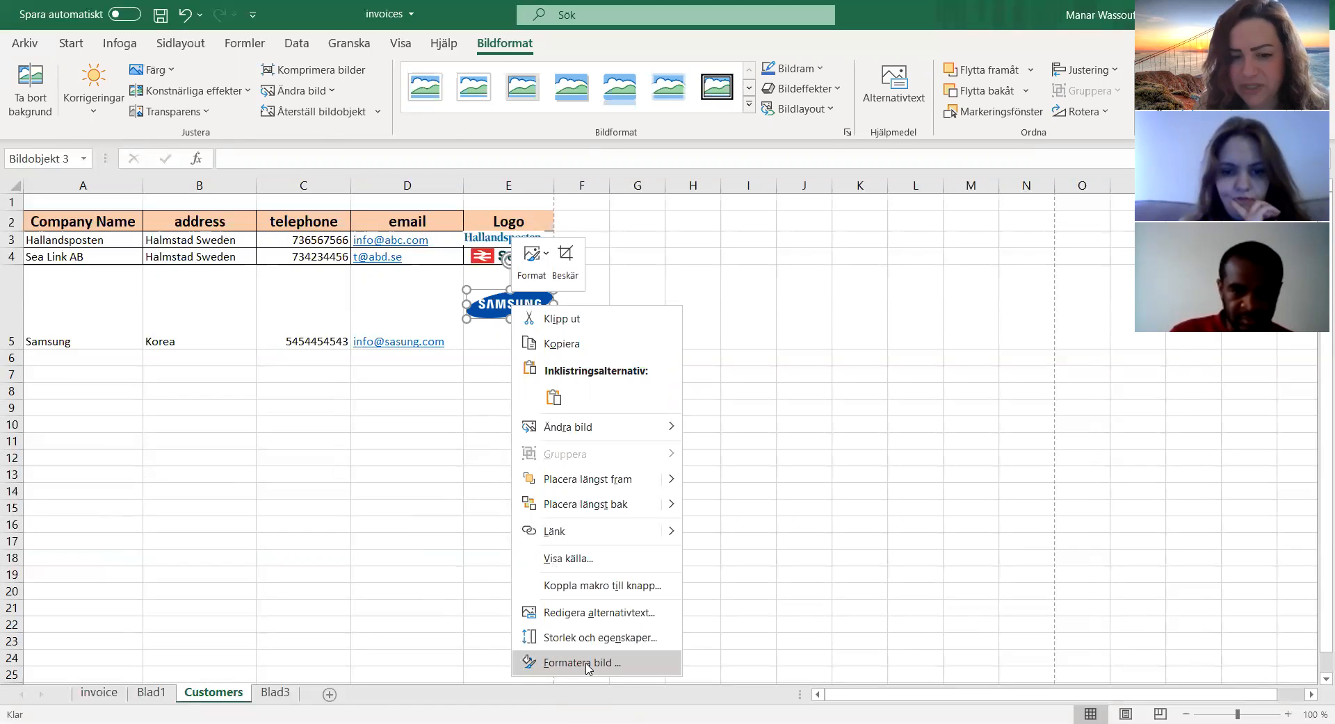
click(588, 664)
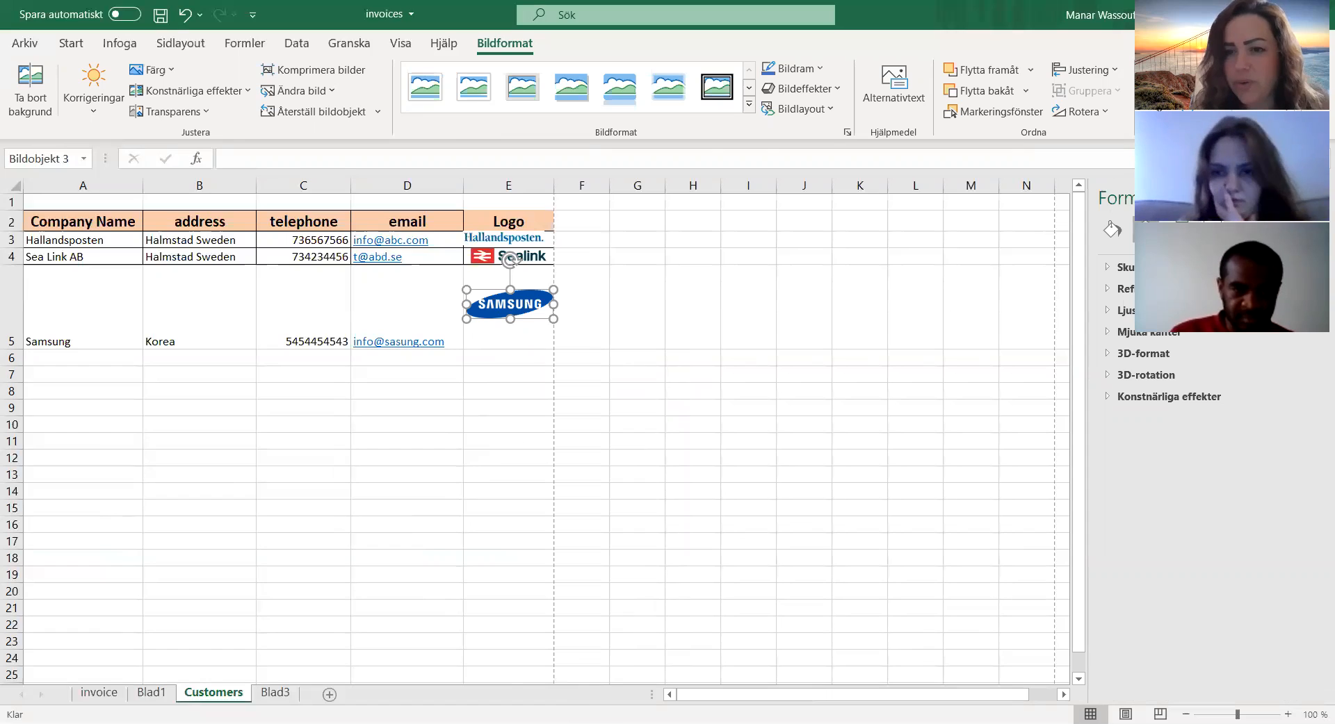
click(1182, 230)
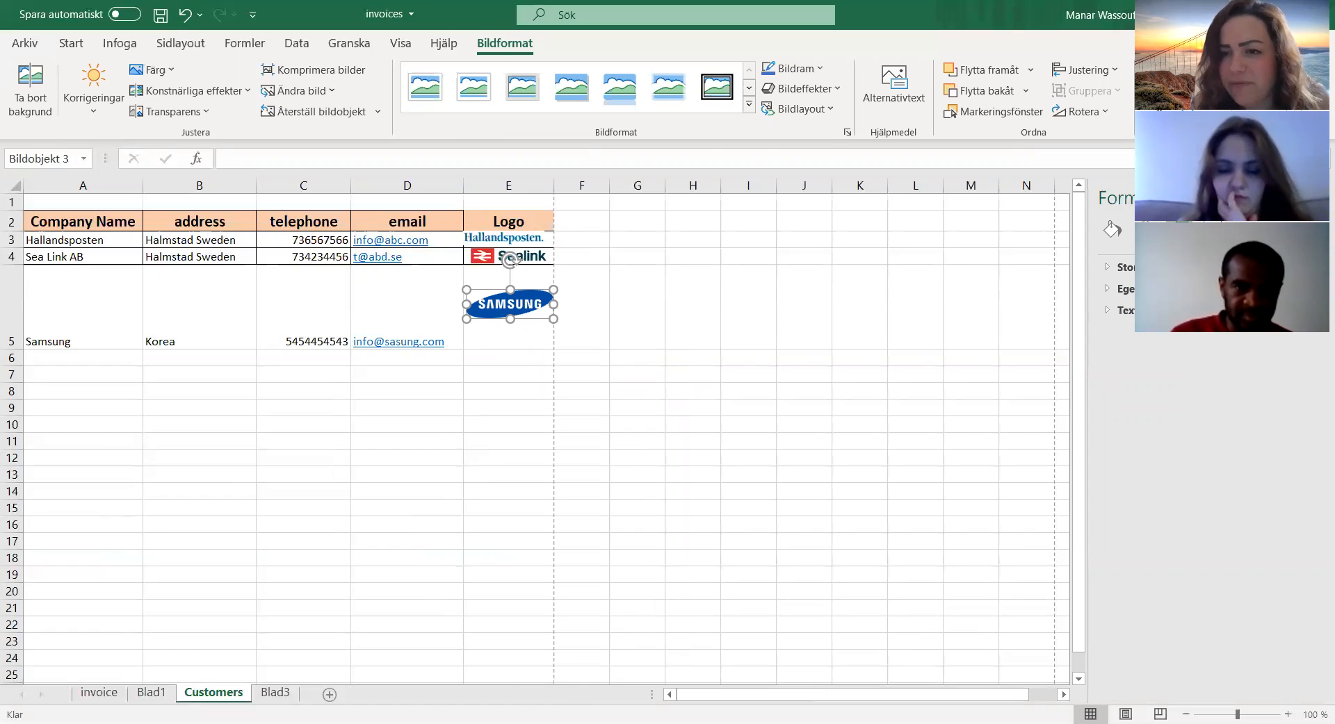
click(1110, 291)
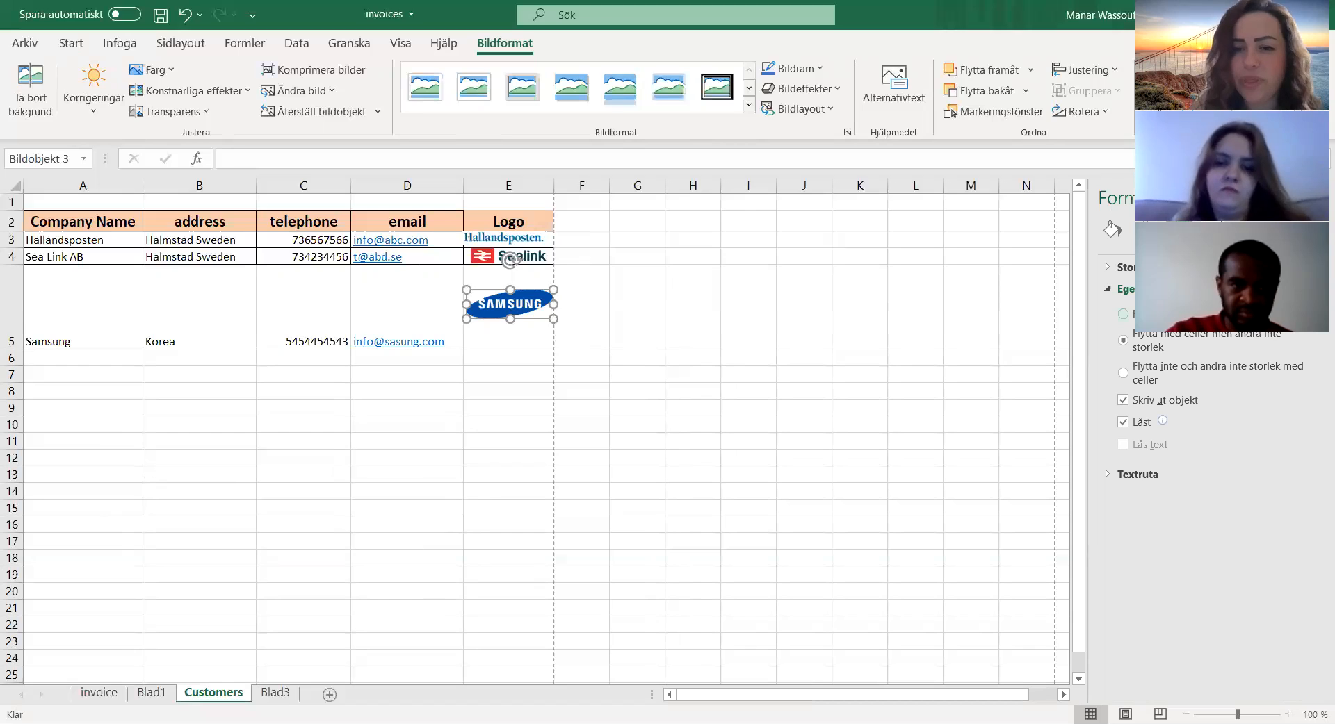
click(1122, 314)
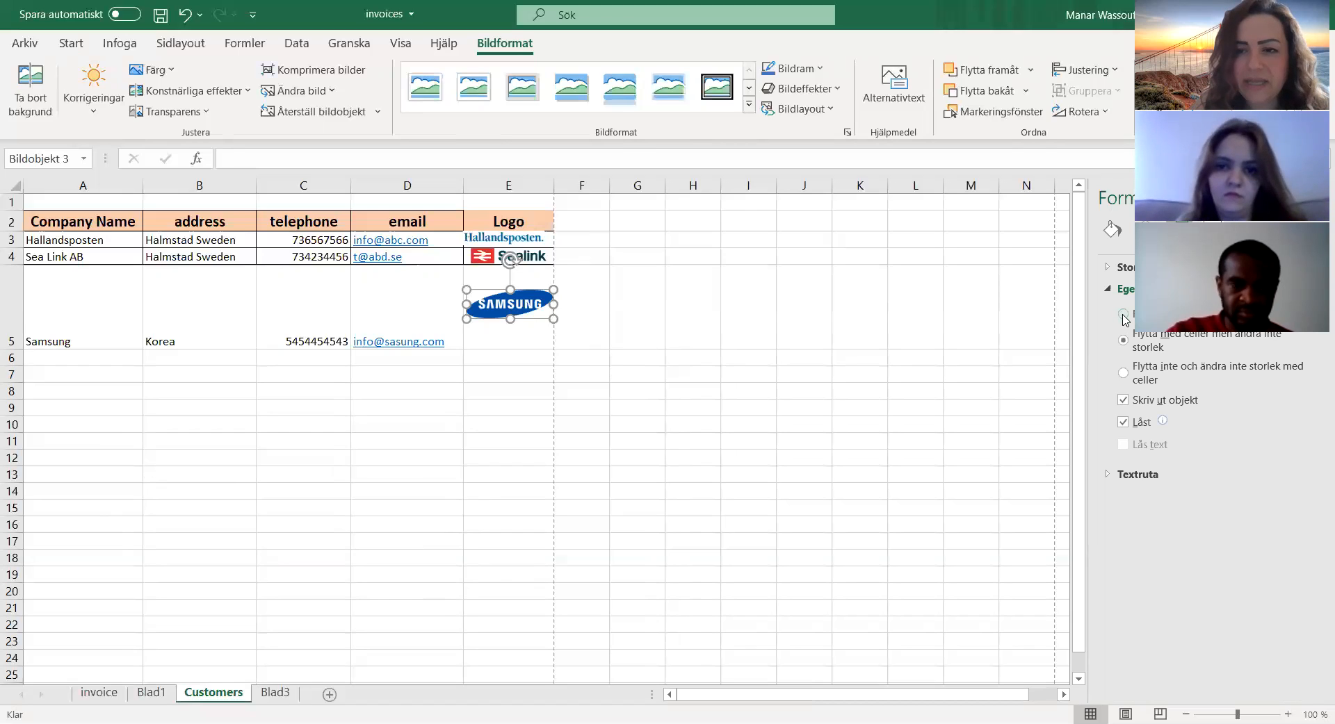
click(572, 330)
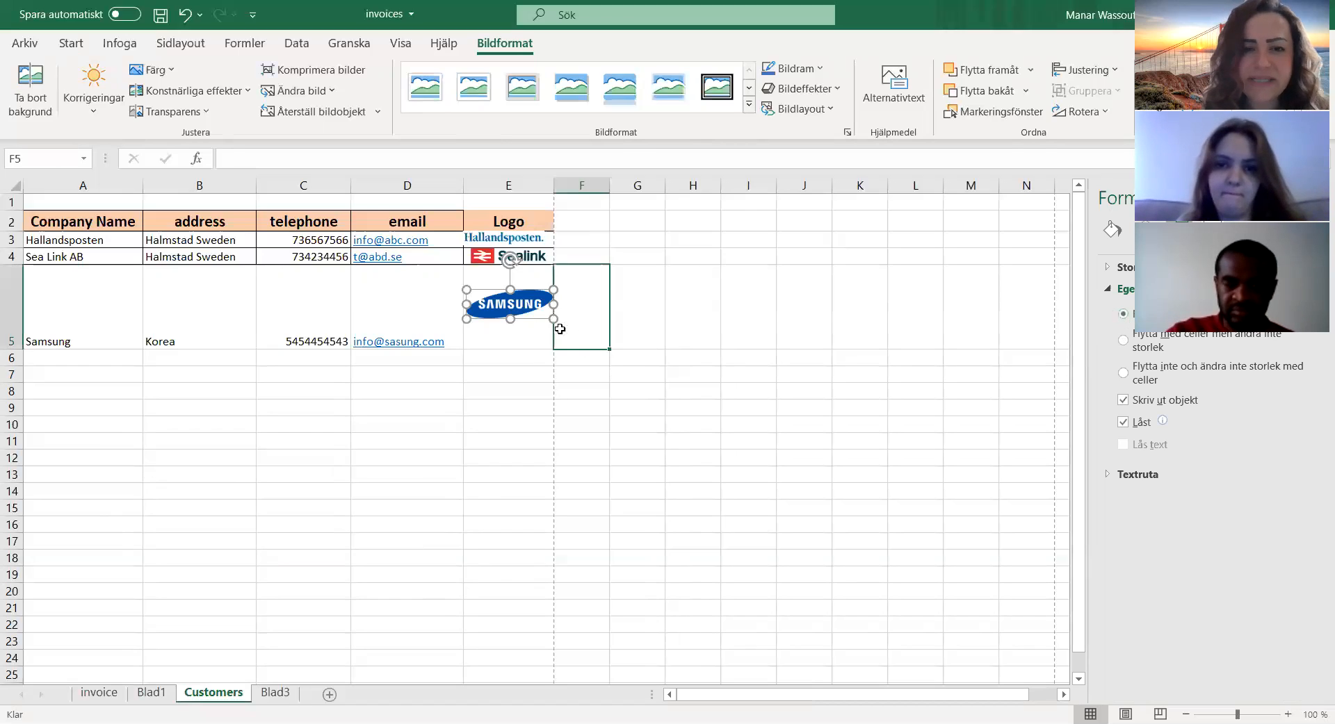
click(512, 303)
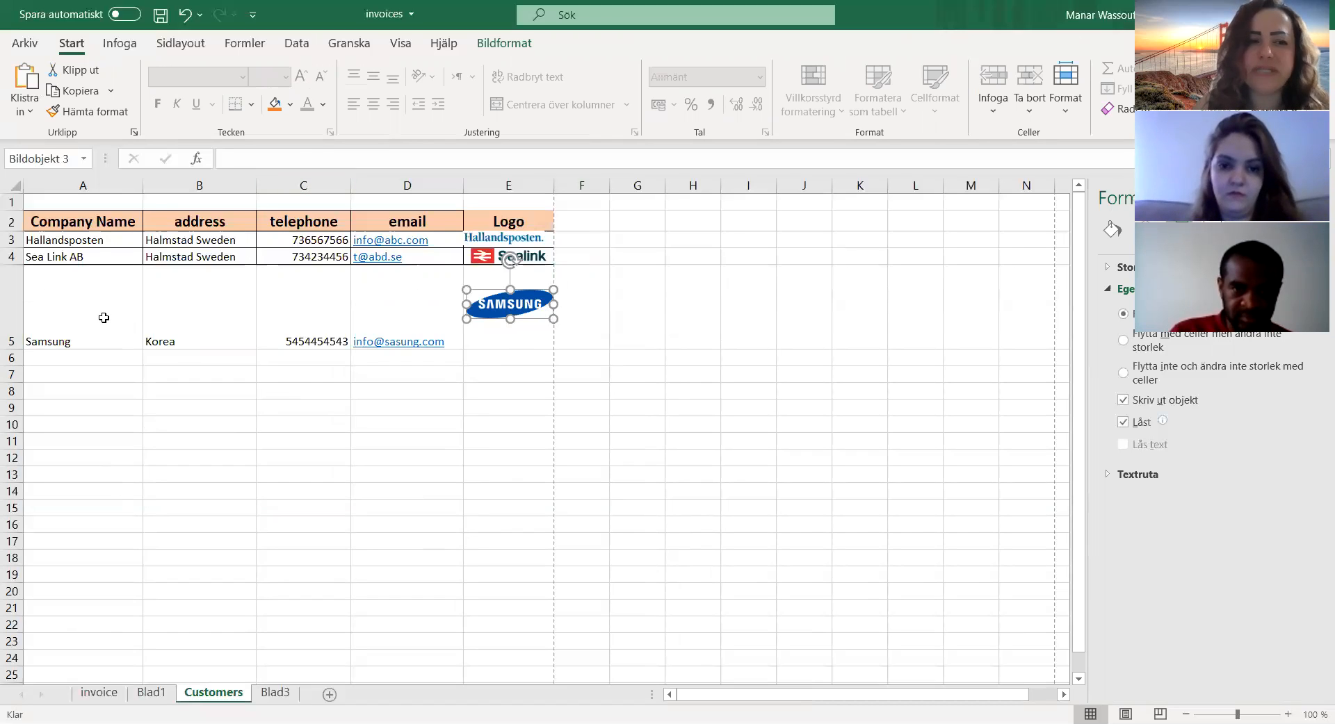
Step: Turn on filtering for the customer table's header row, starting from the Company Name cell
click(95, 226)
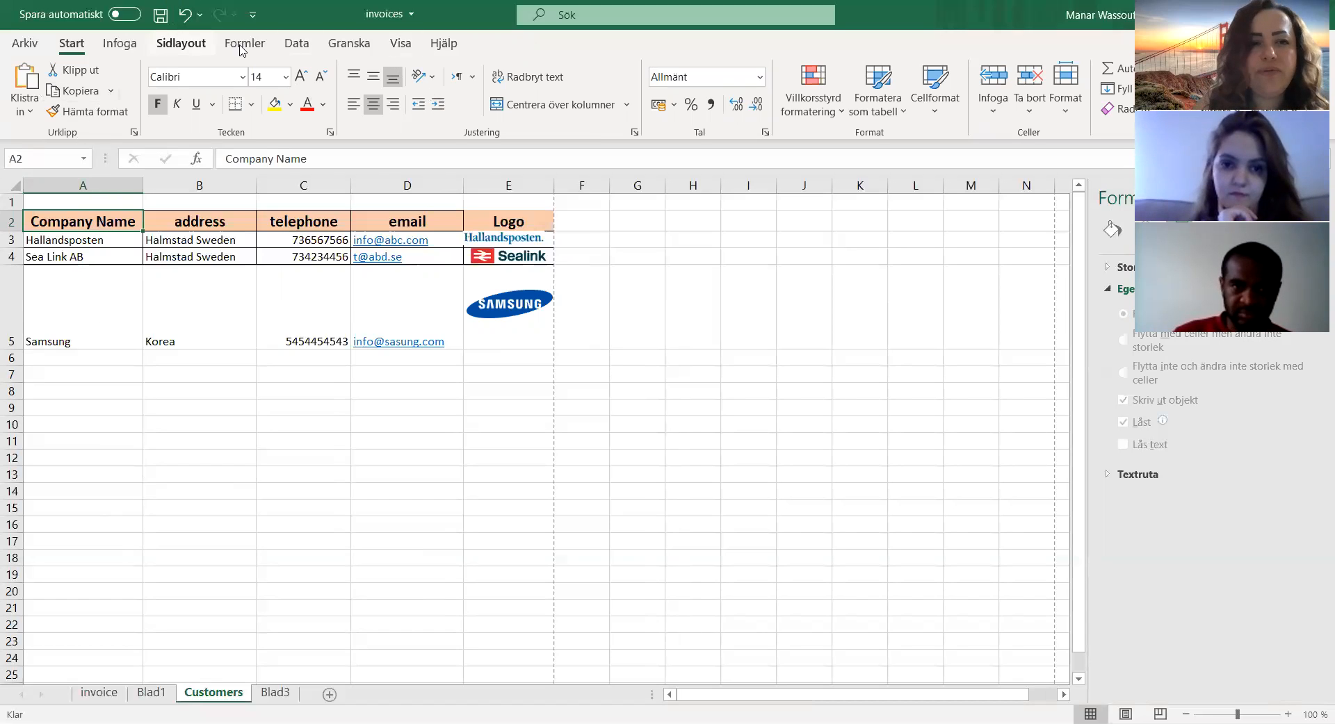
click(296, 48)
click(713, 87)
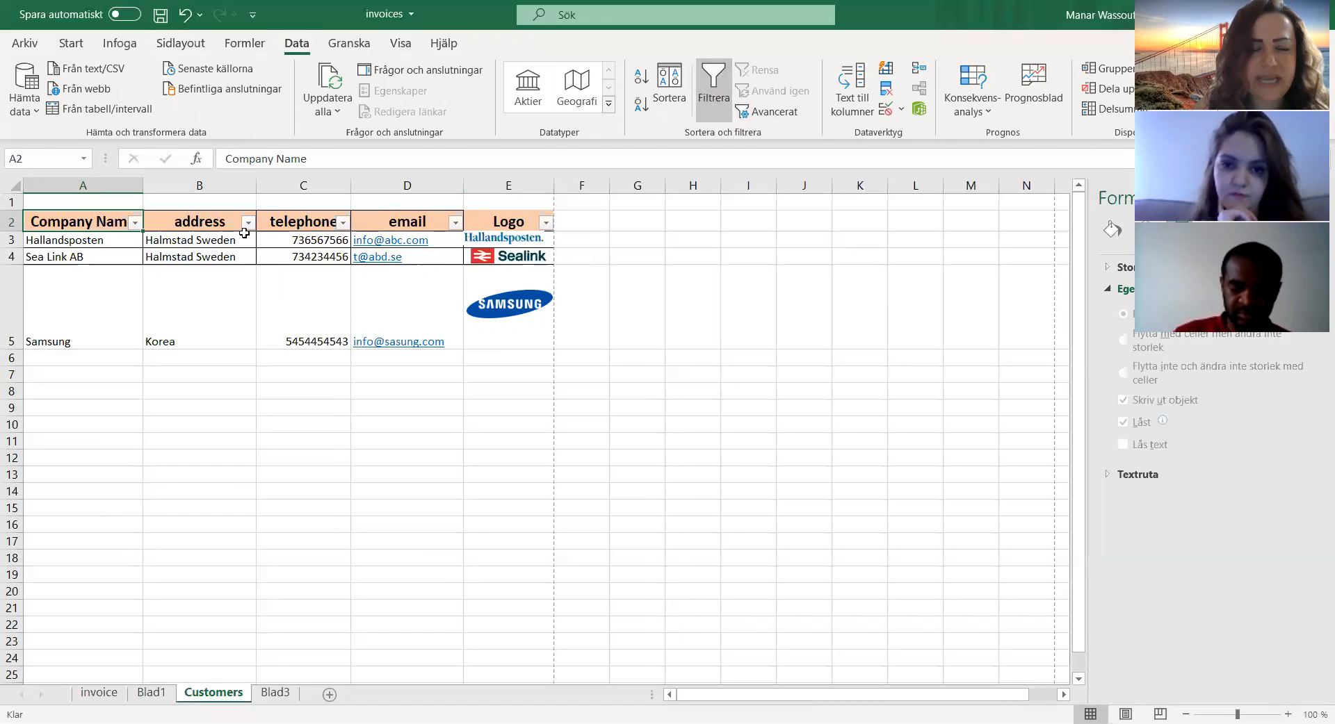
Step: Filter the Company Name column to exclude Samsung and Hallandsposten, keeping only Sea Link AB
click(135, 222)
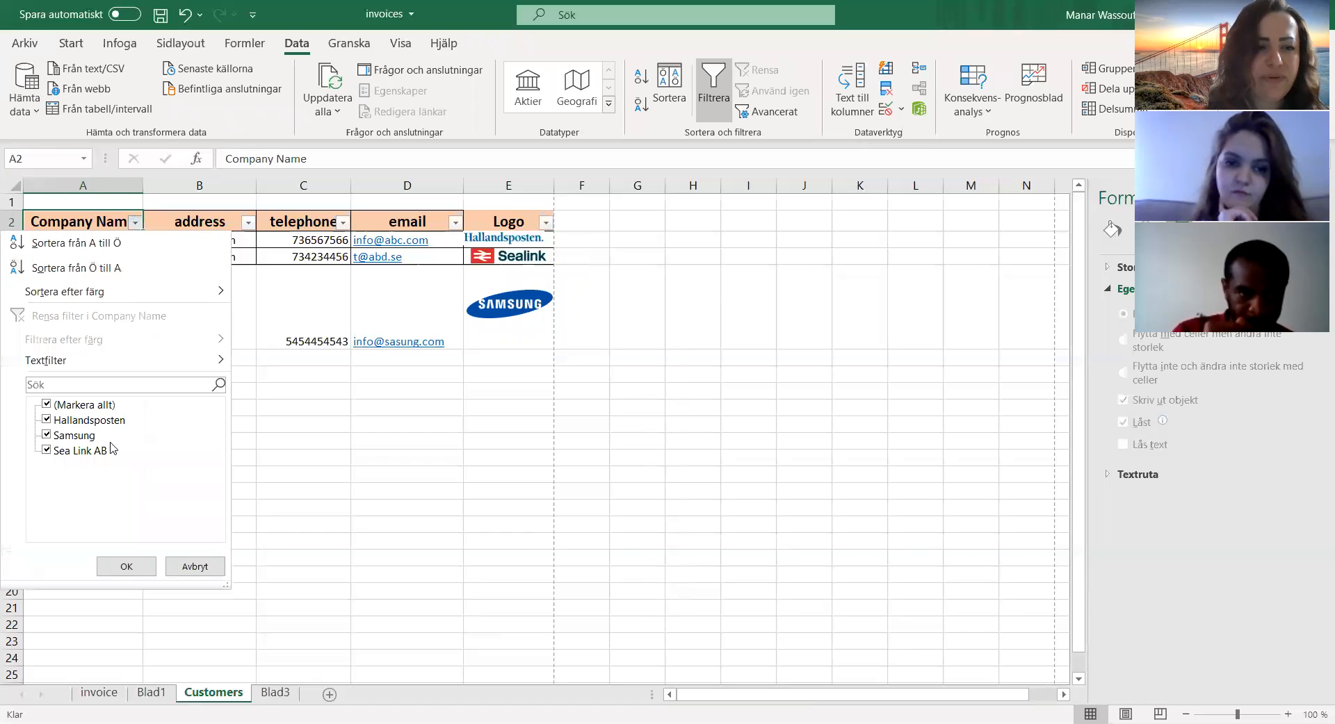
click(68, 437)
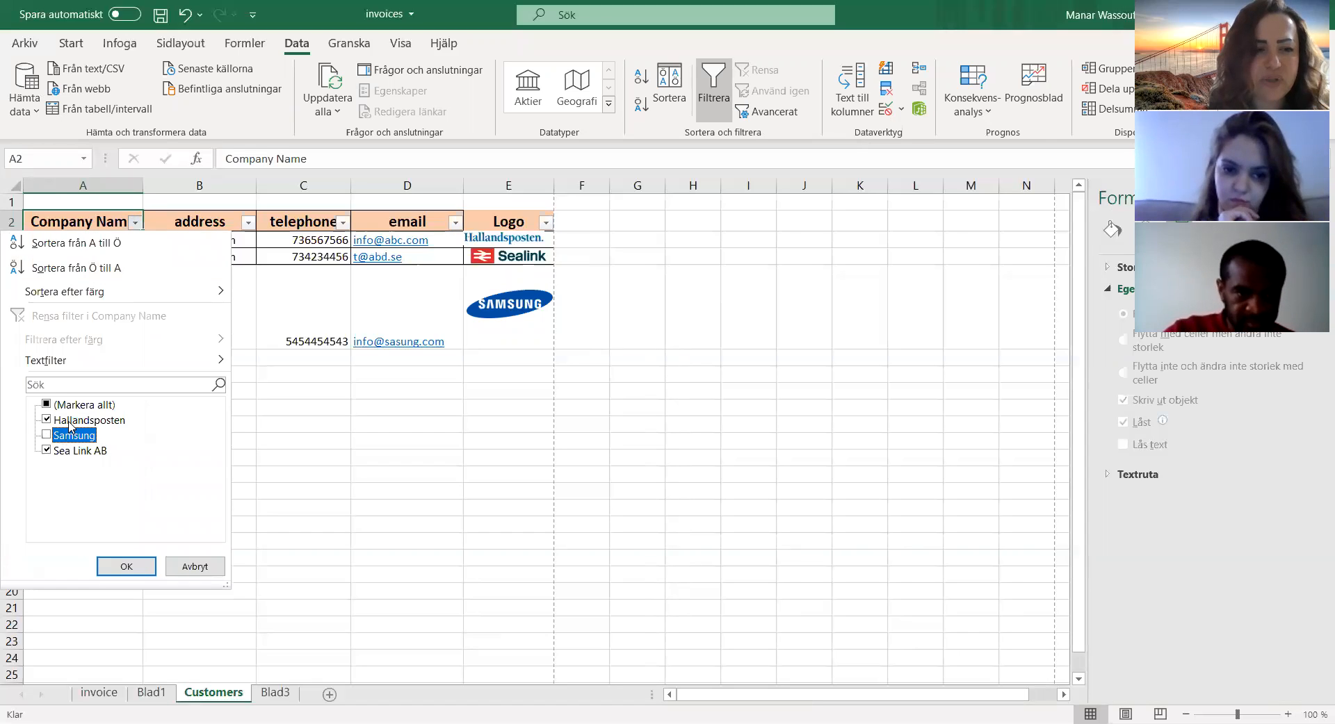
click(69, 422)
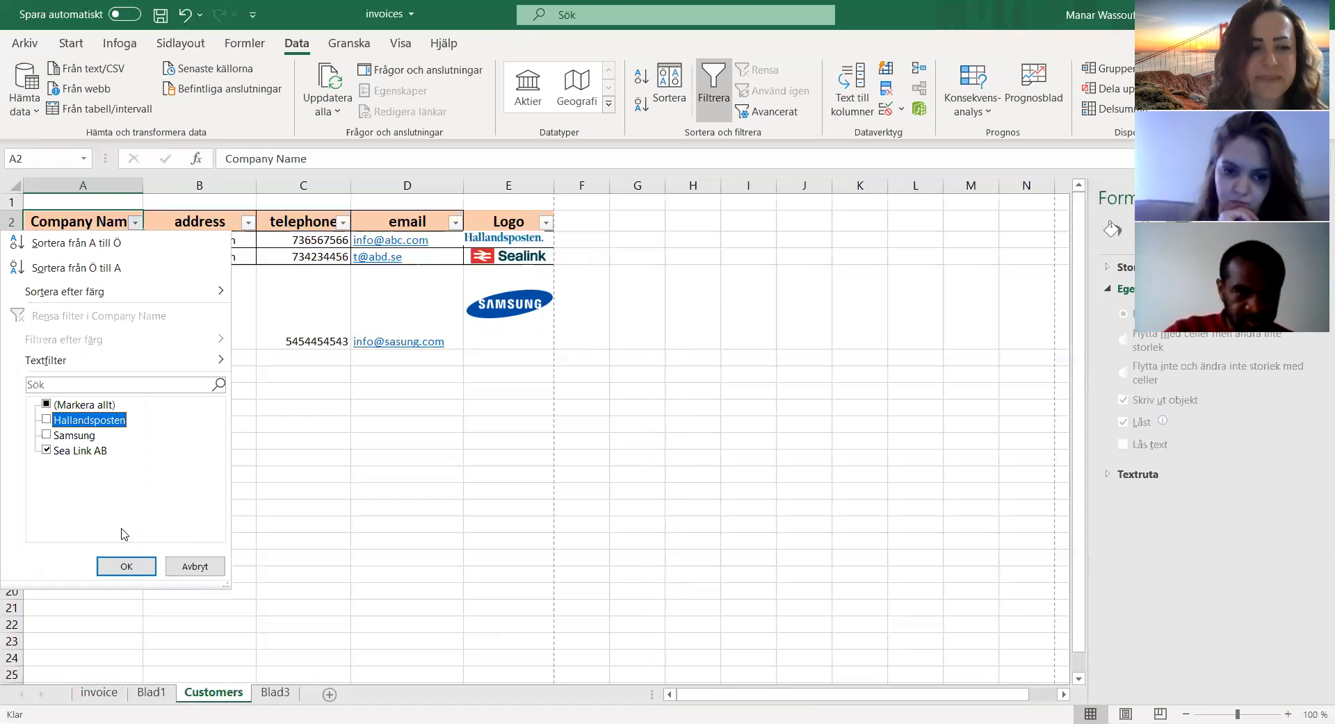
click(137, 568)
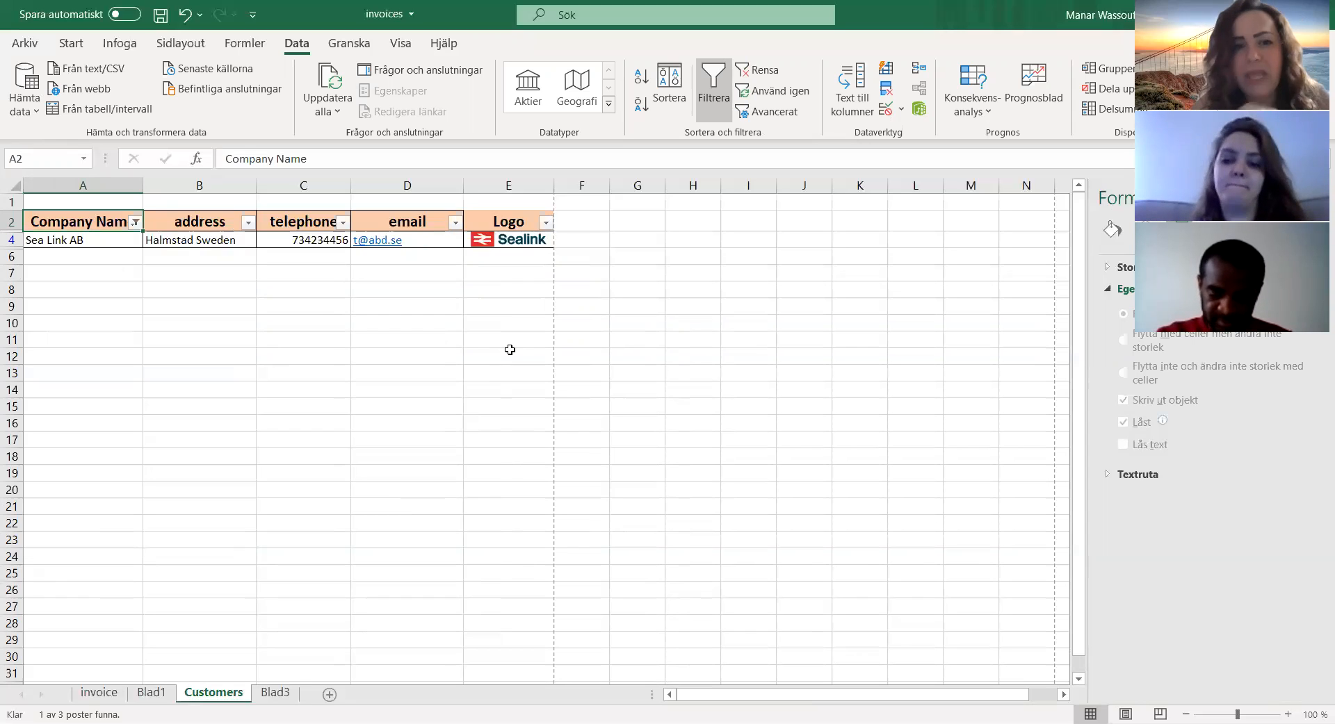
Step: Include Samsung and Hallandsposten again in the Company Name filter so all customers are shown
click(133, 224)
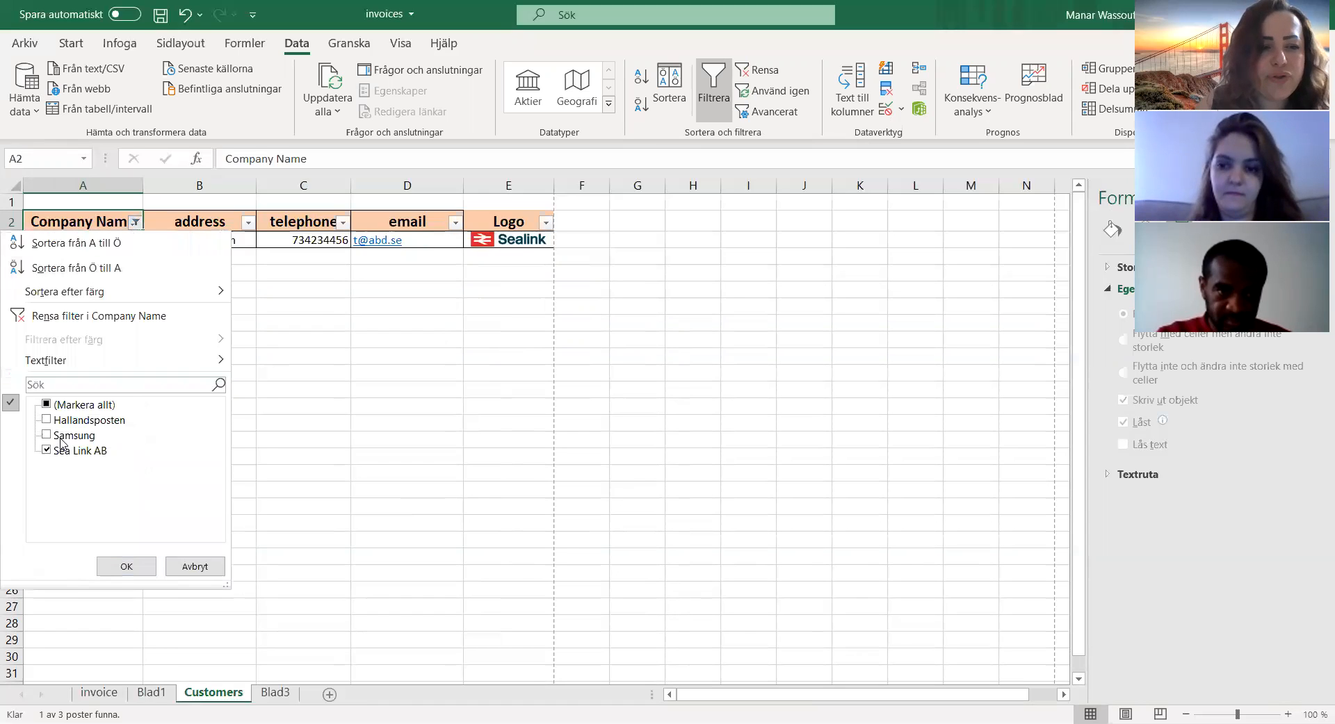
click(61, 440)
click(88, 420)
click(126, 567)
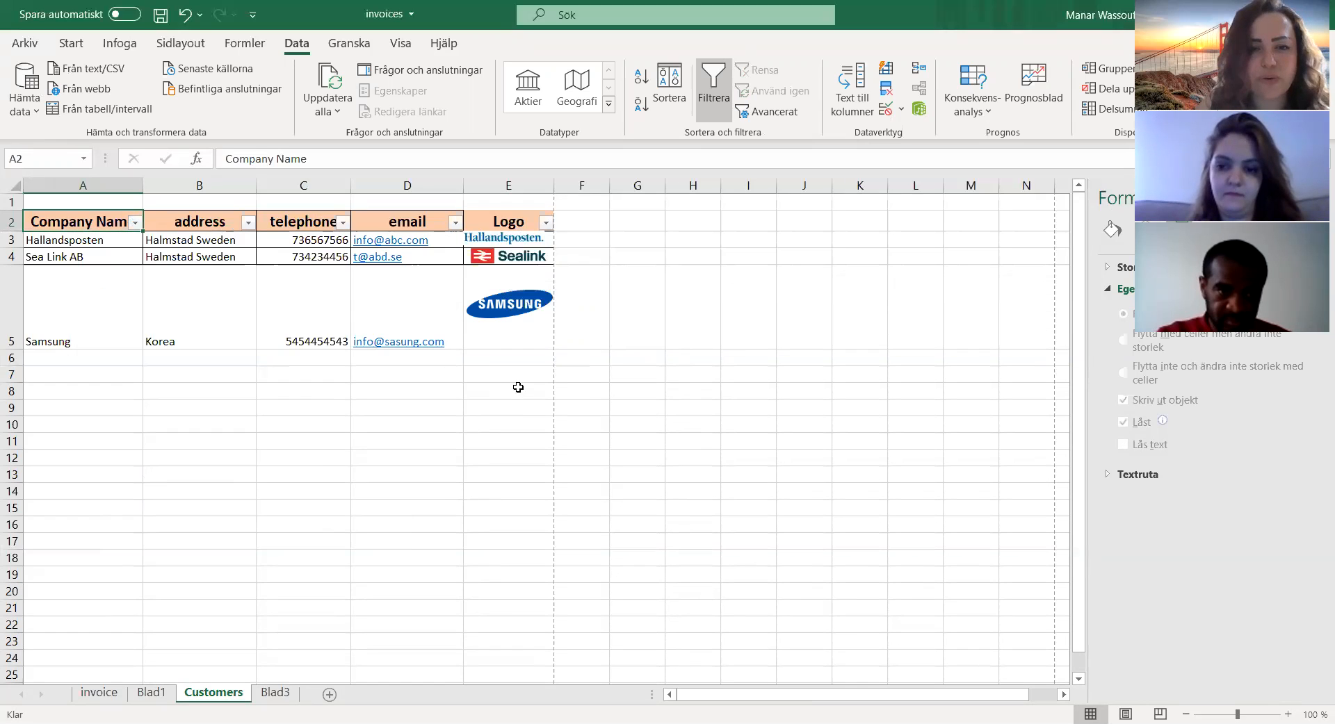
Step: Delete the Samsung logo picture from cell E5
key(Delete)
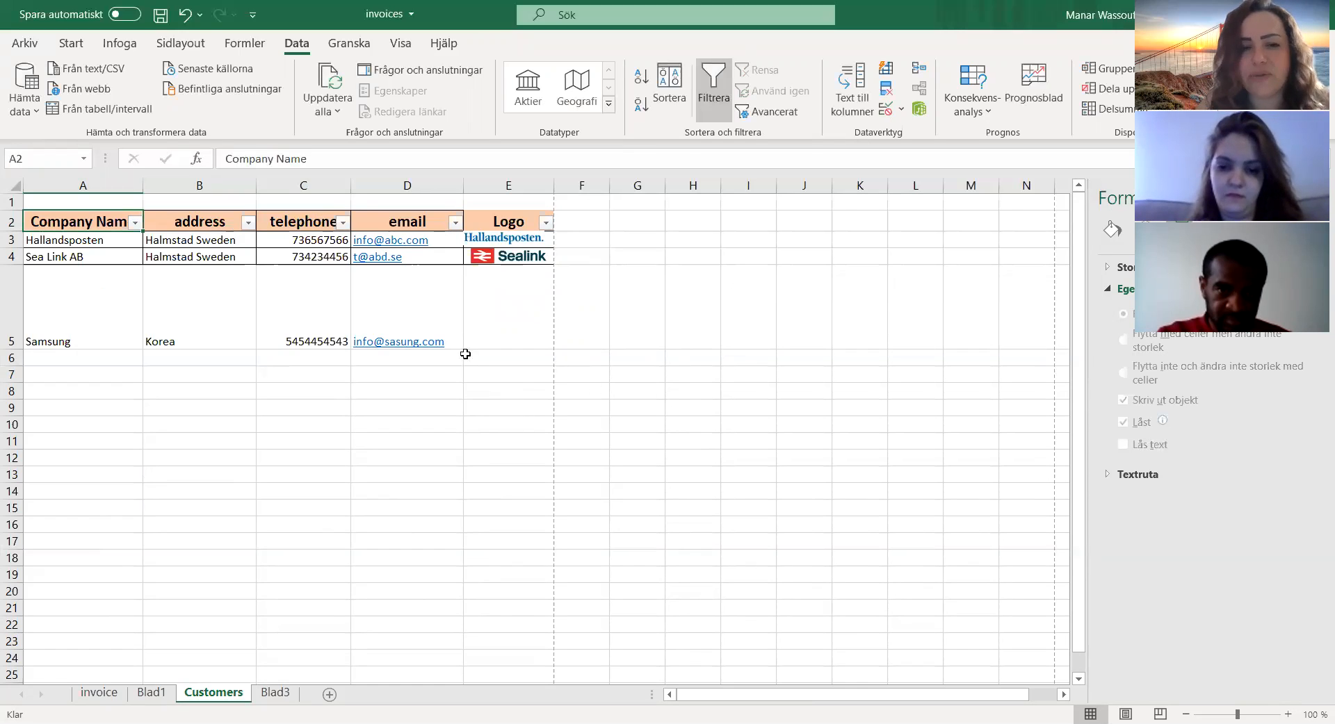
click(111, 50)
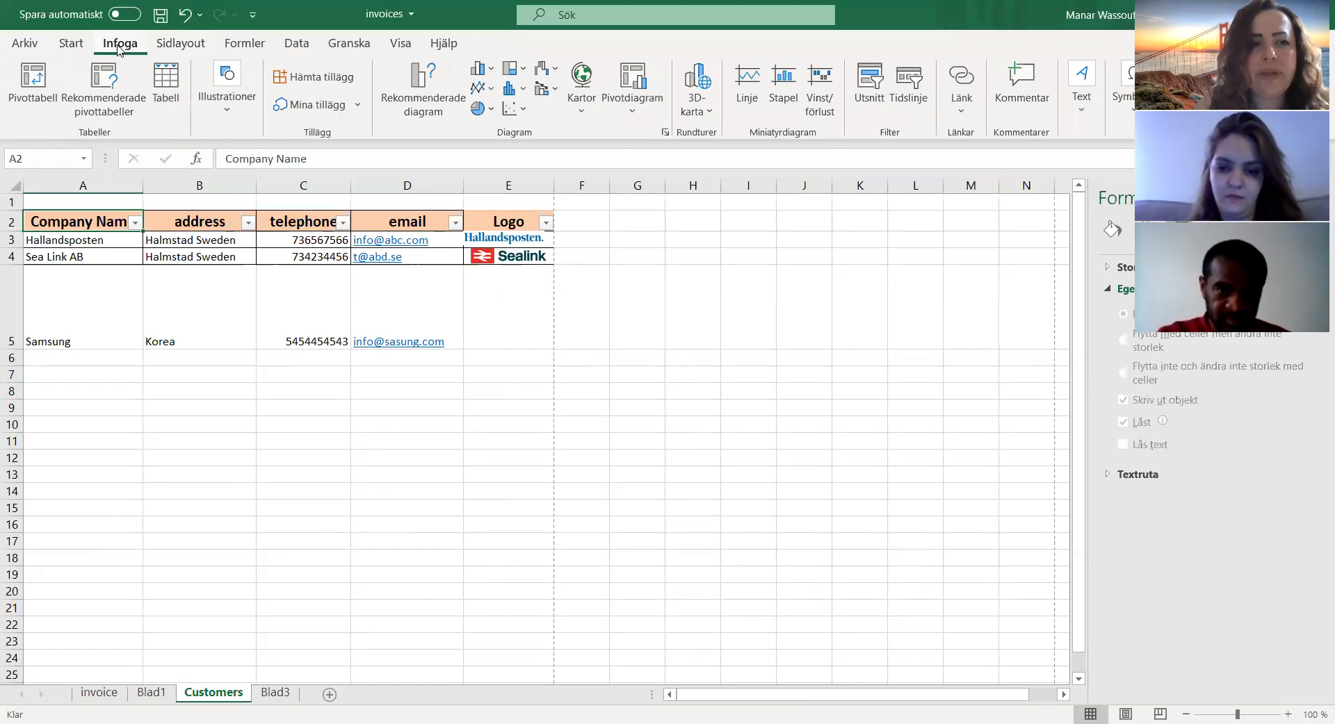
click(241, 127)
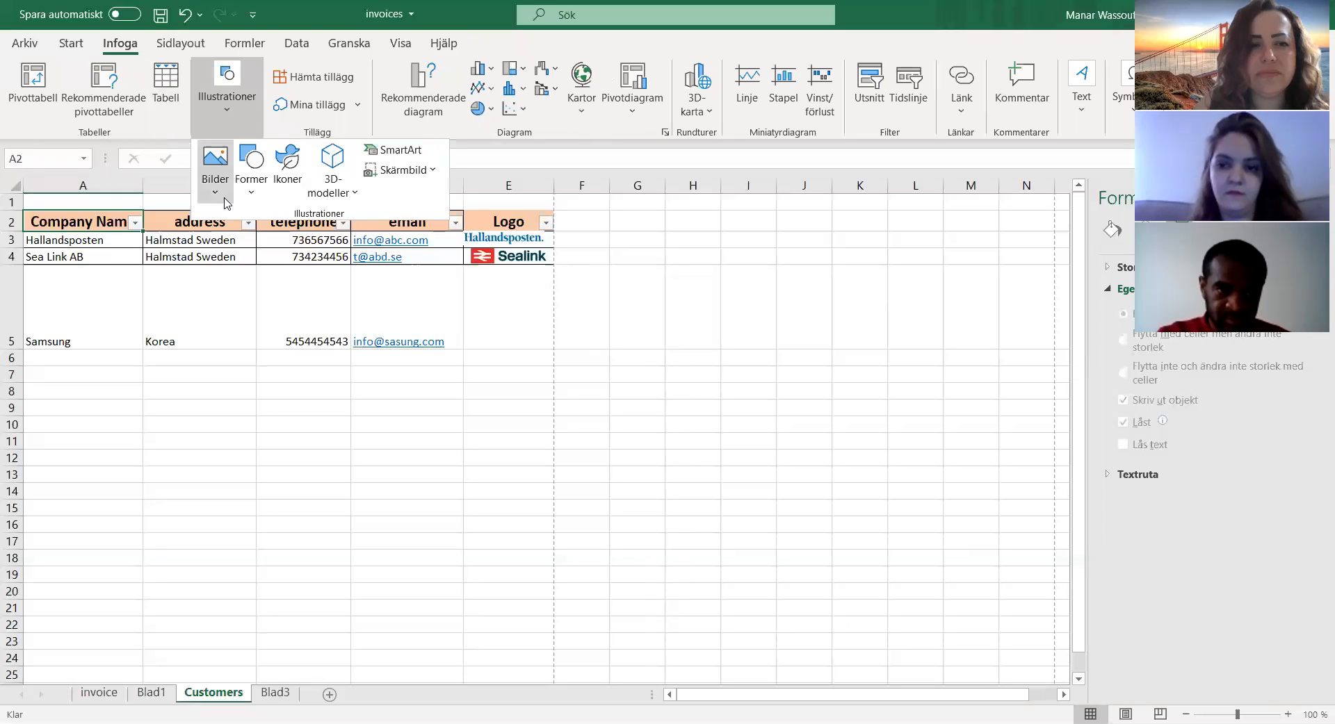
click(224, 199)
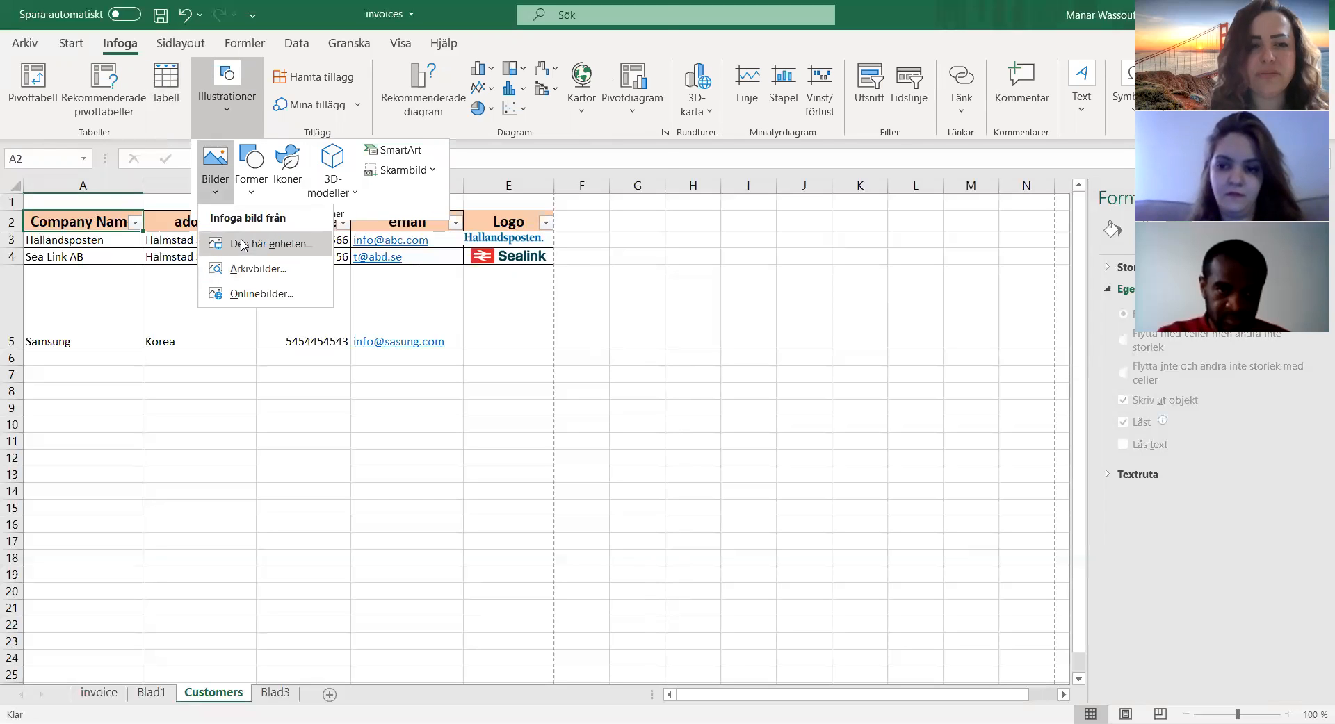
click(243, 245)
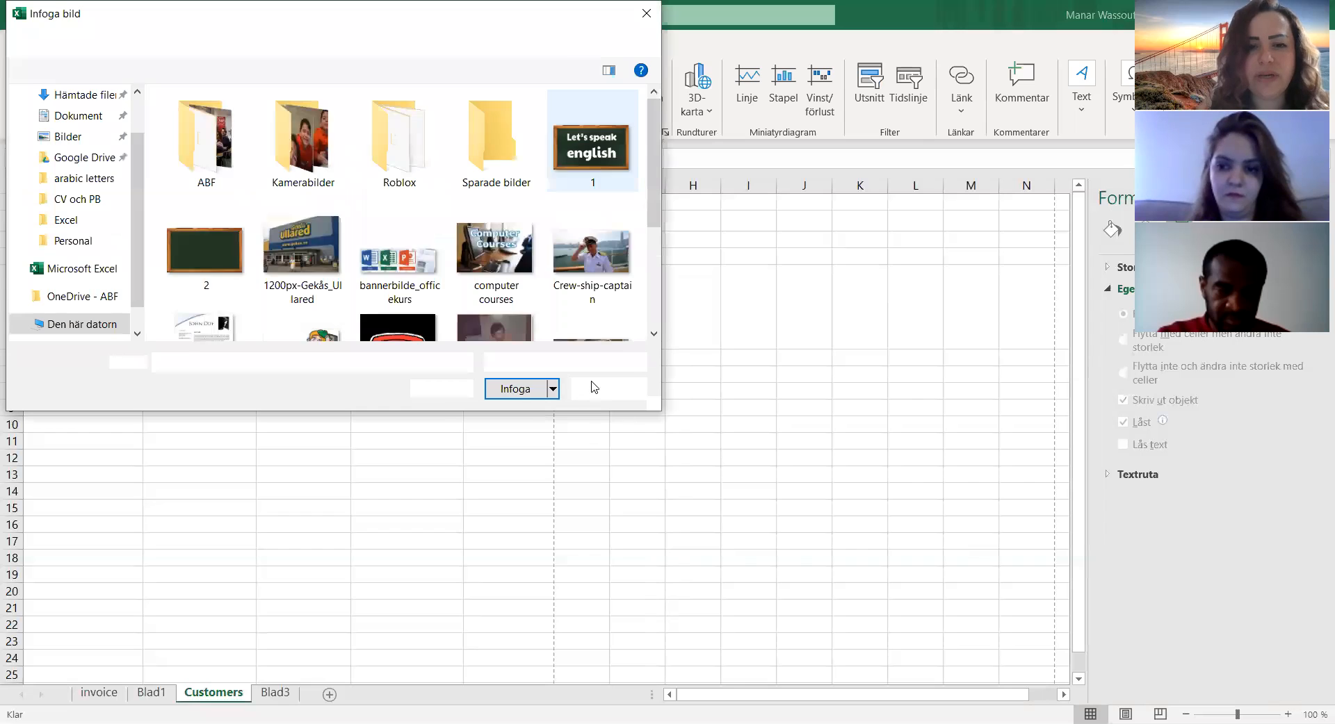
click(596, 388)
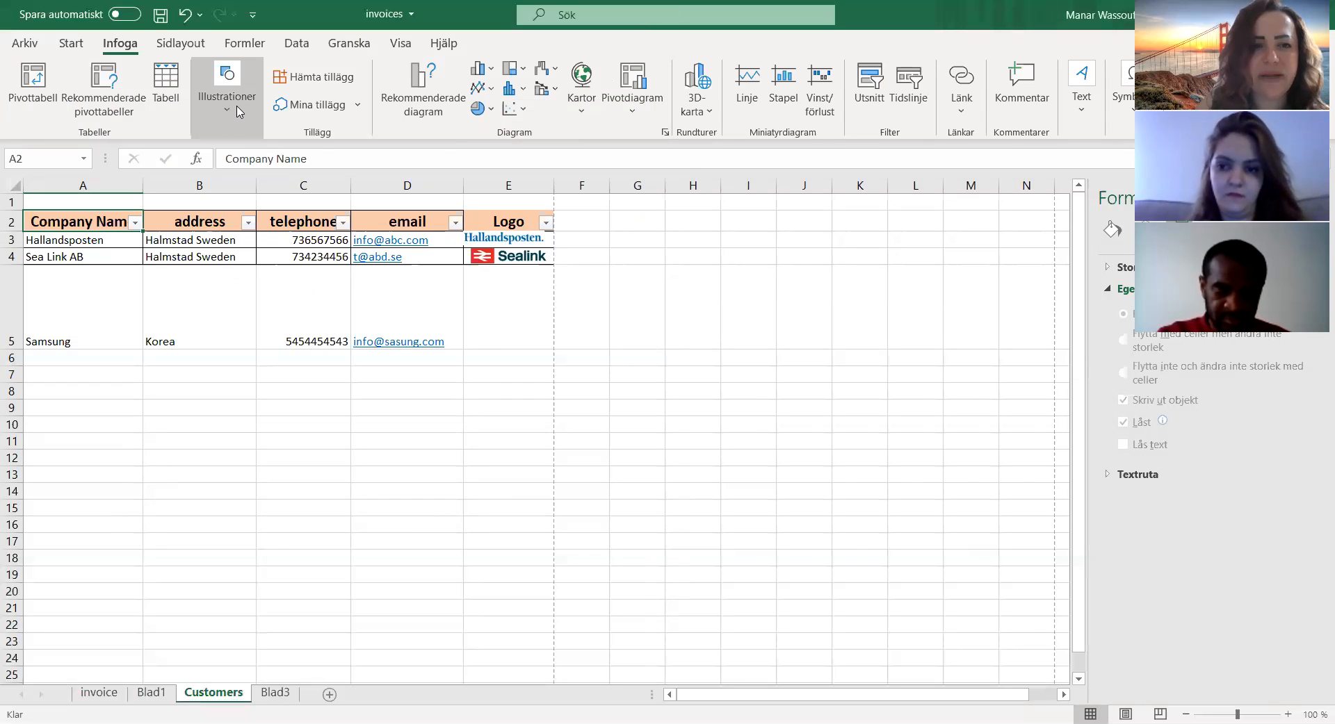
Step: Search online pictures for "samsung logo" and insert the first result, the blue oval logo with white text
click(238, 112)
click(216, 184)
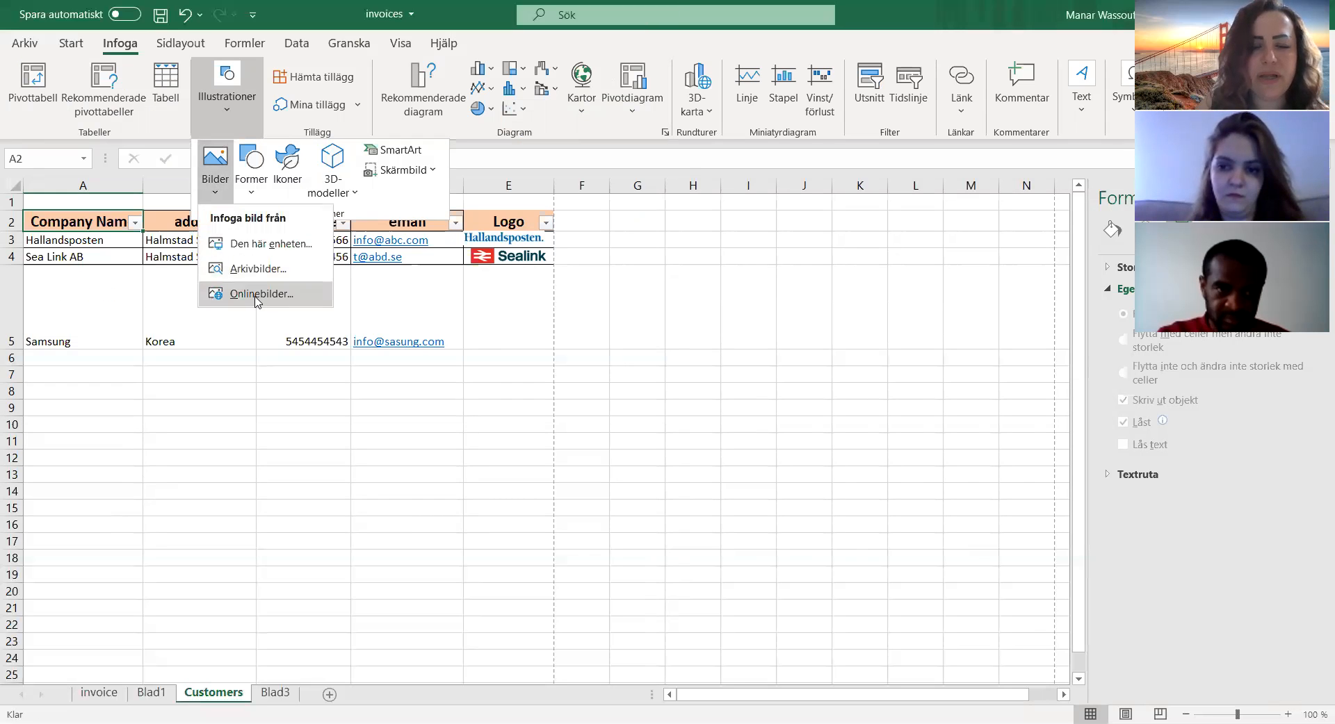
click(257, 295)
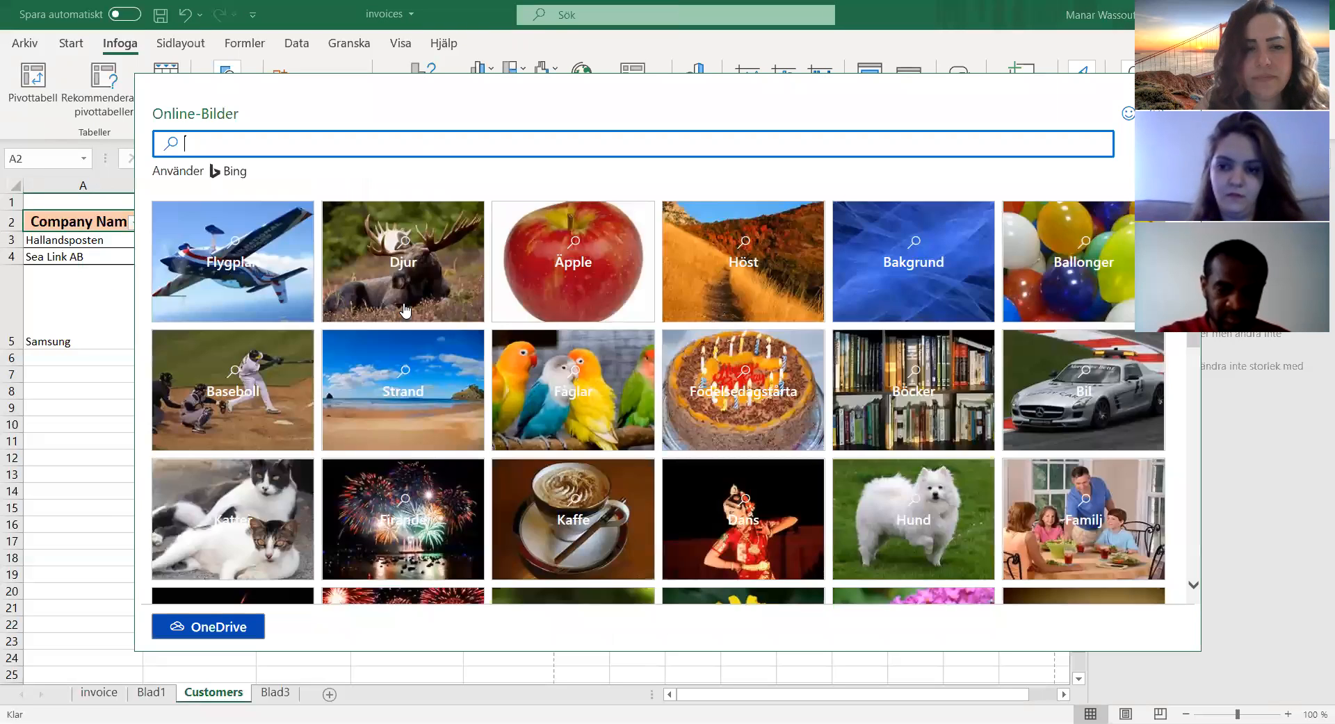
text(samsung logo)
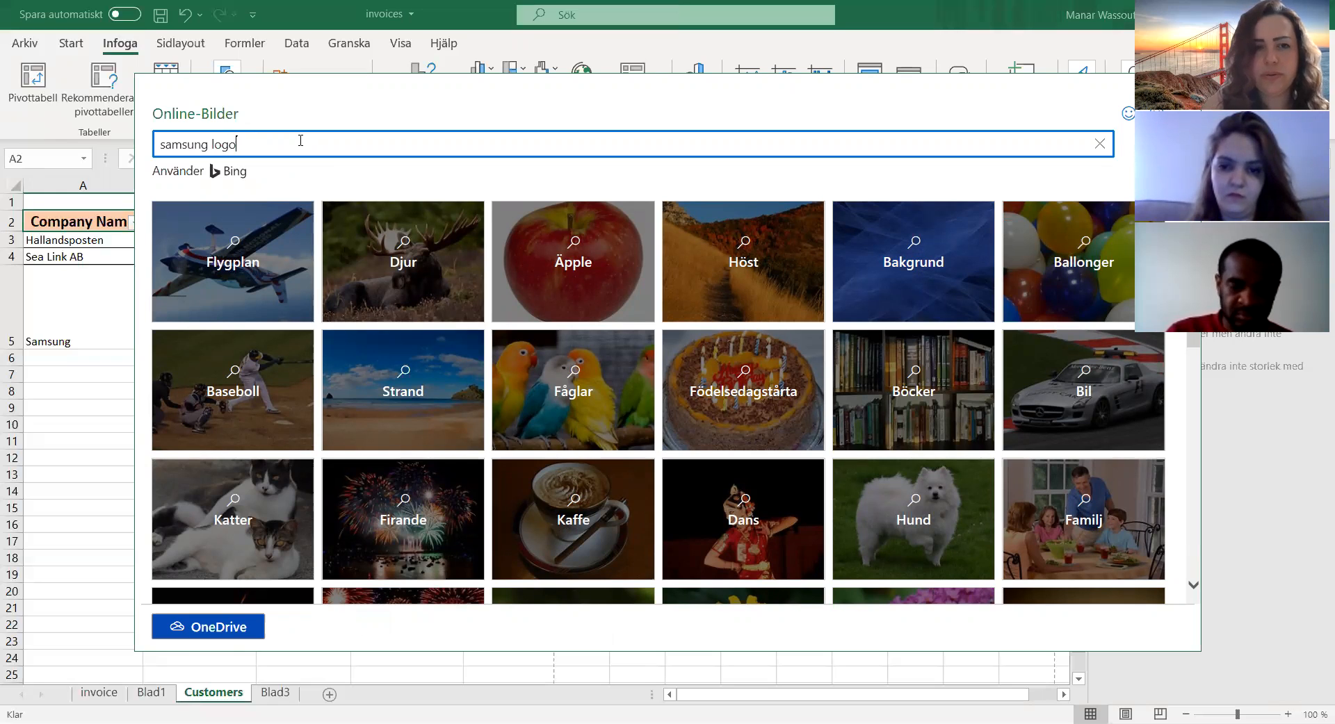
key(Return)
click(410, 314)
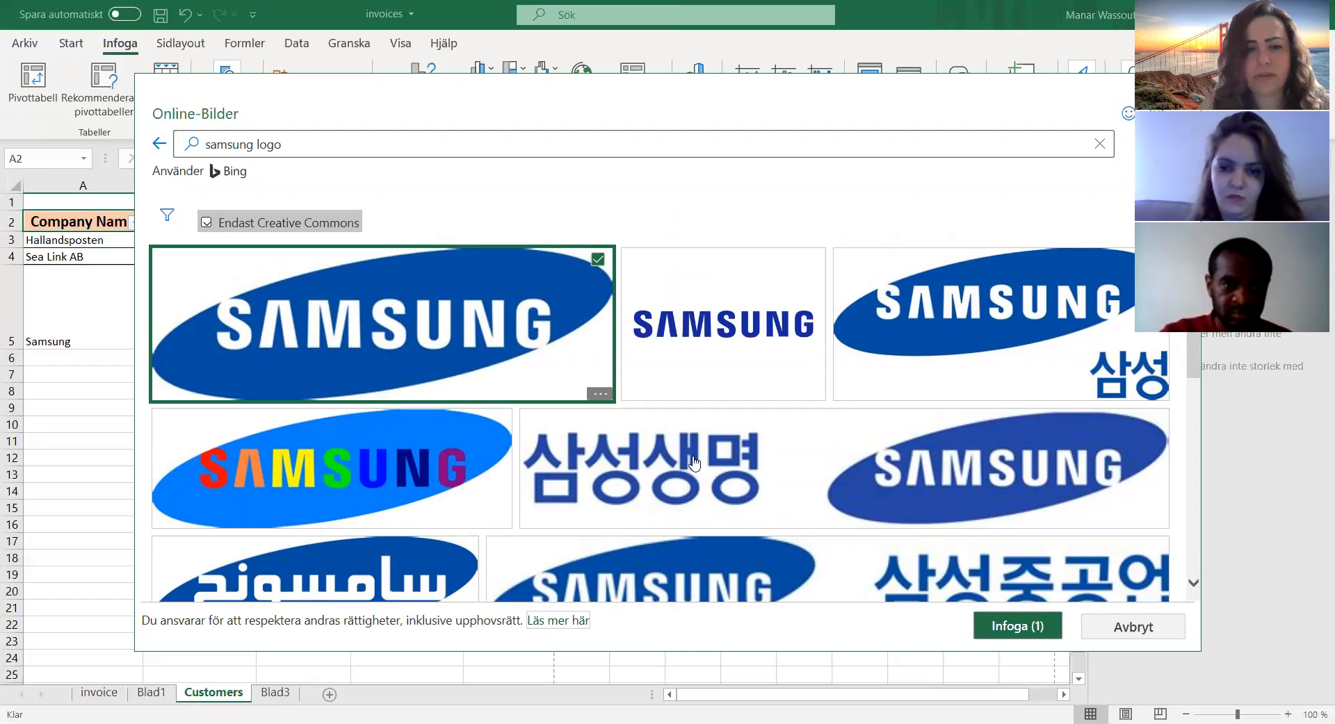
click(1036, 628)
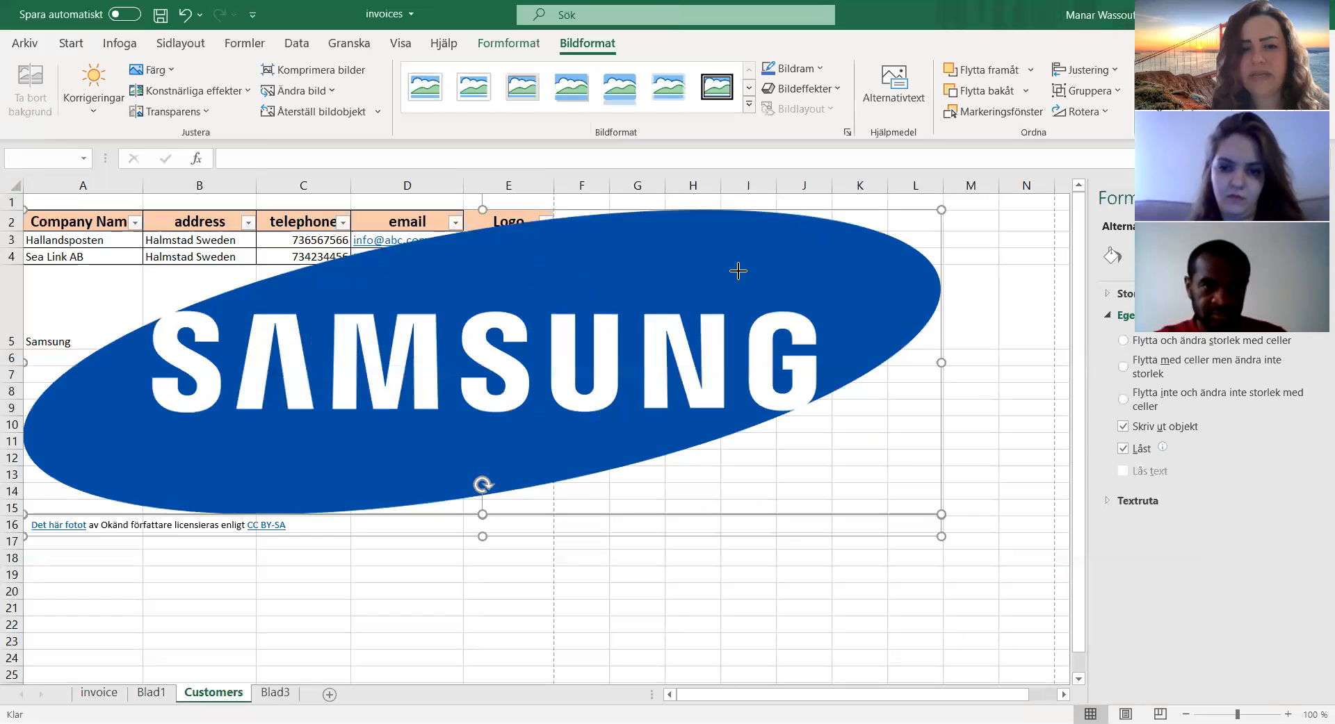
Step: Delete the licence attribution text box below the inserted Samsung logo
click(328, 554)
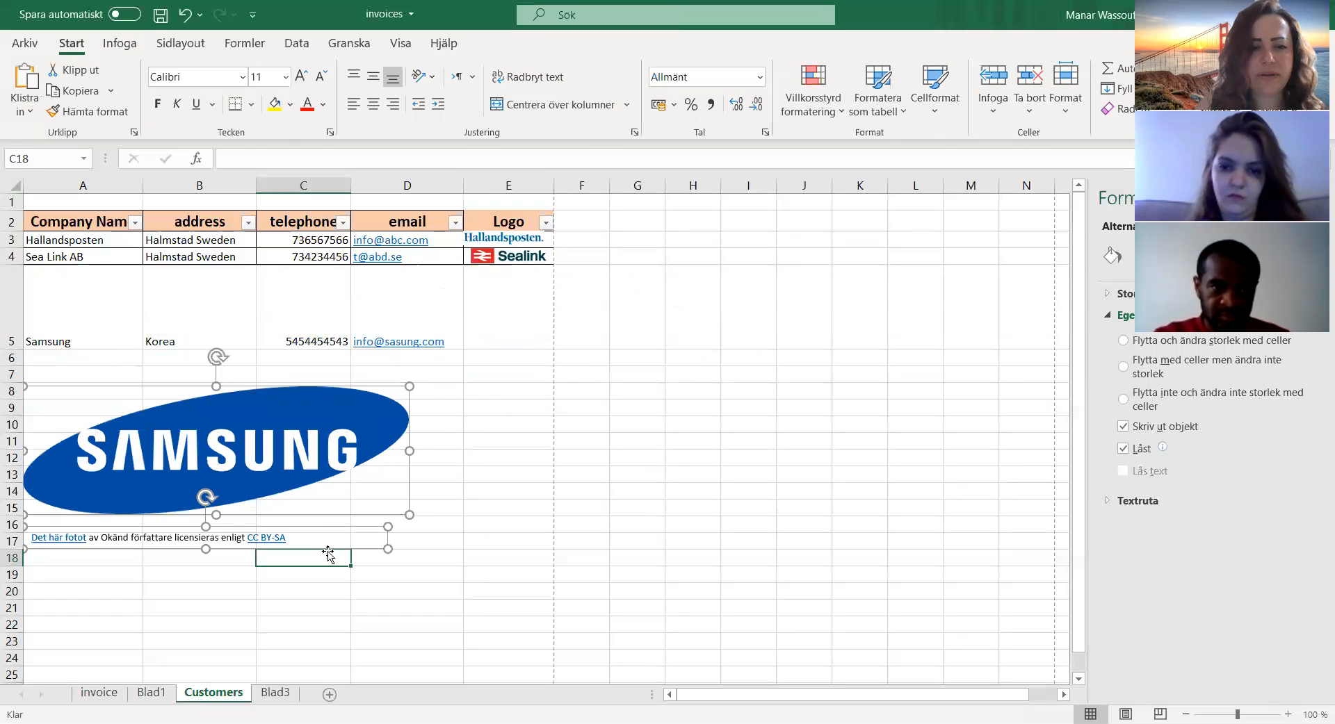
click(368, 549)
click(368, 550)
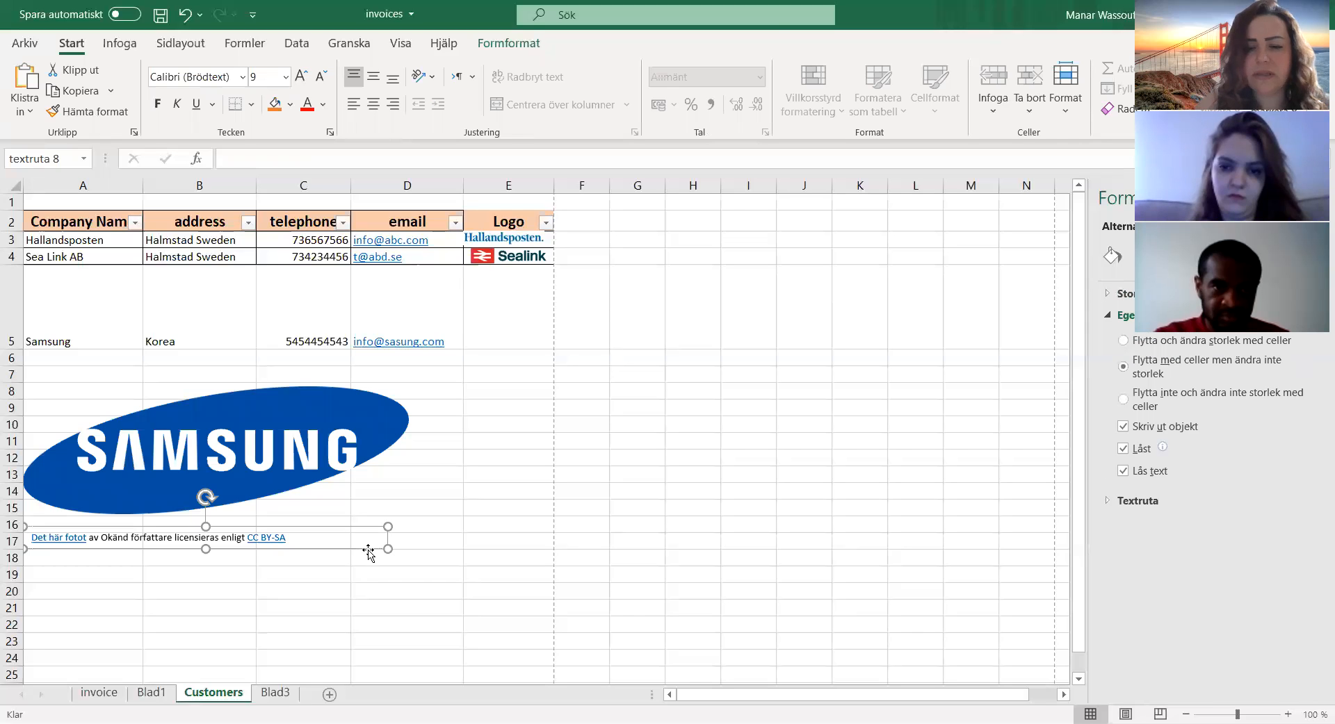
key(Delete)
Step: Shrink the Samsung logo proportionally and move it onto cell E5 in the Logo column
click(296, 434)
drag(296, 434, 502, 394)
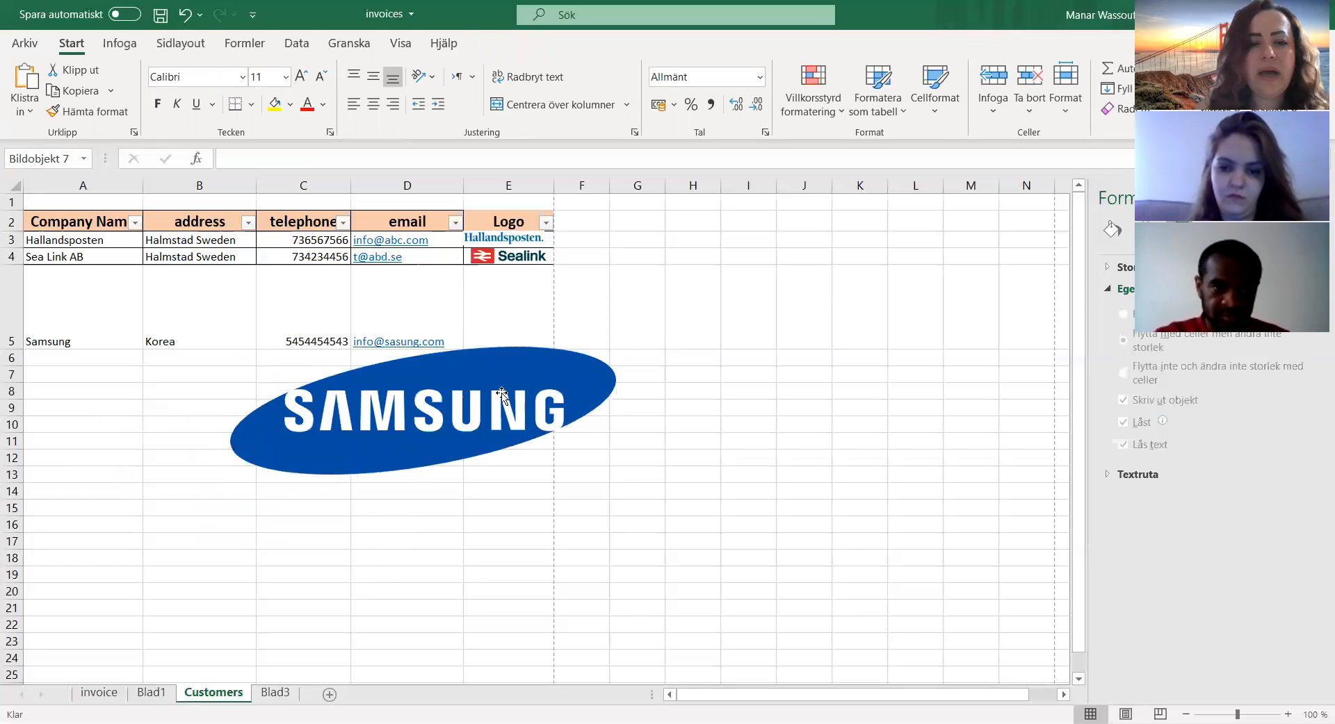
drag(407, 403, 522, 395)
drag(345, 462, 575, 388)
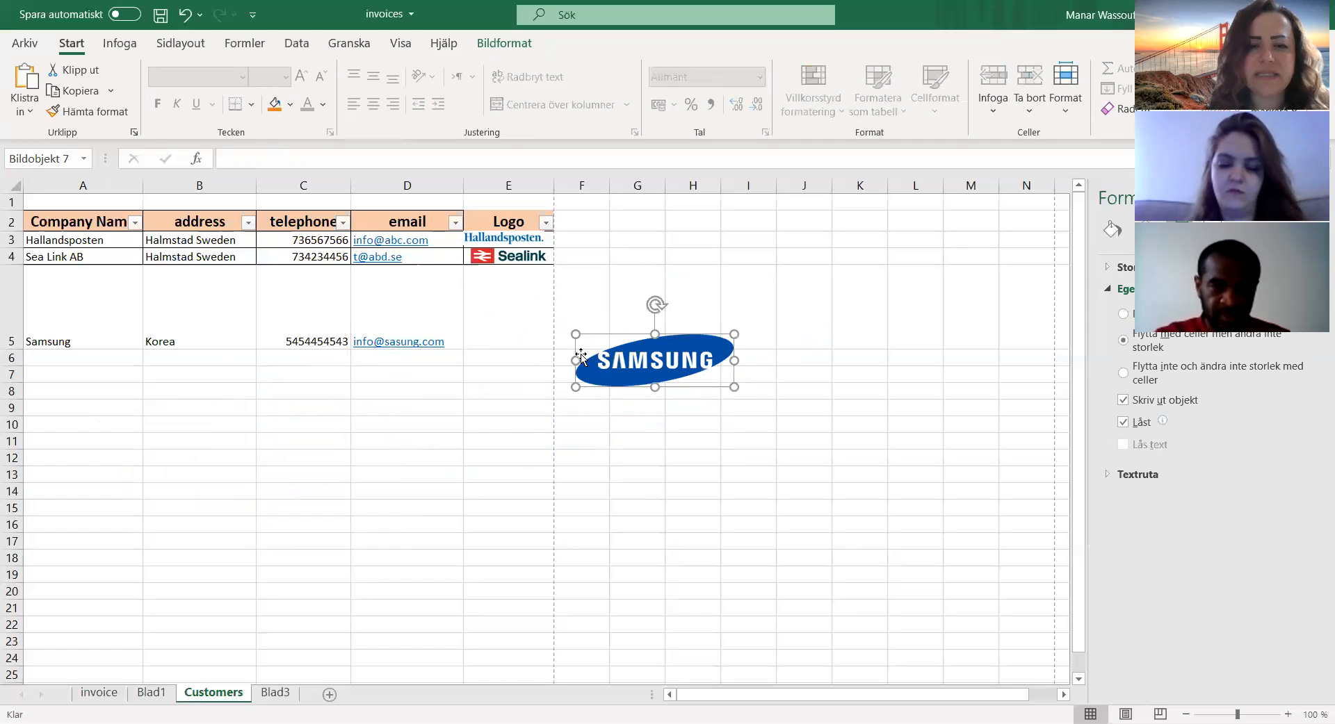
drag(605, 332, 502, 291)
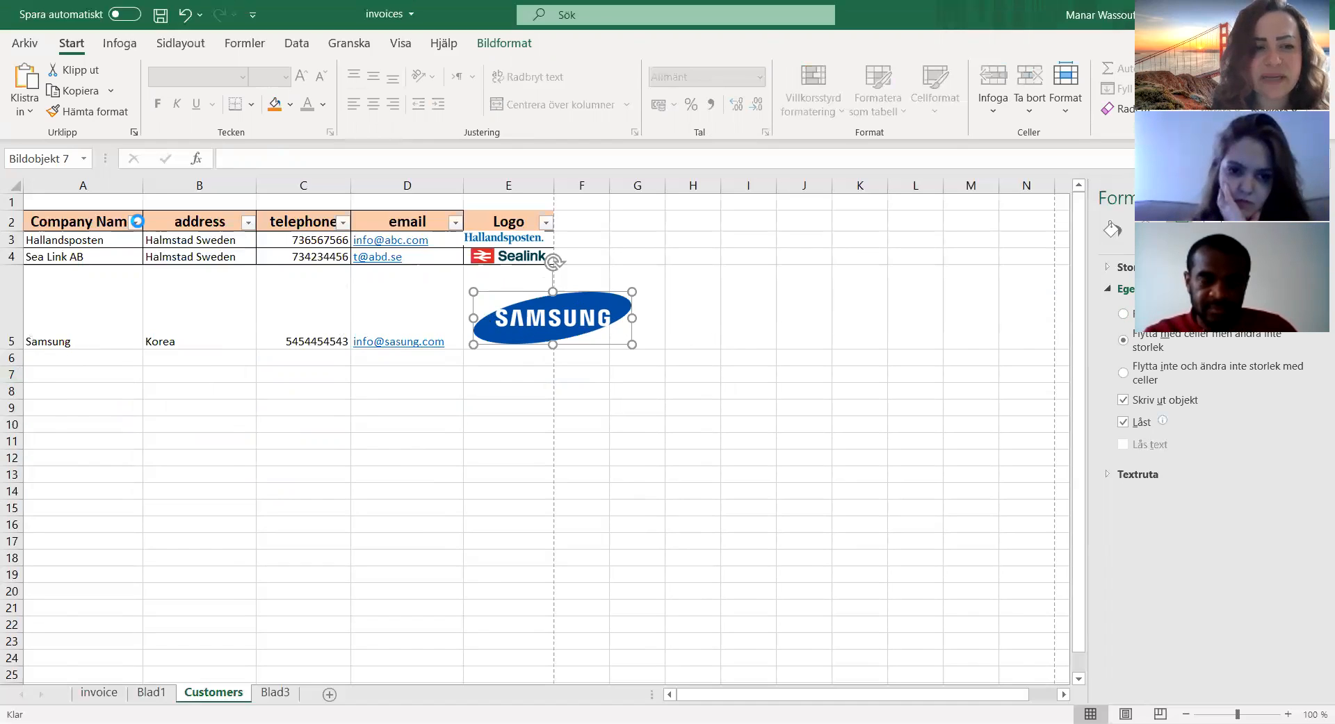
Step: Exclude Samsung in the Company Name filter to test how its logo behaves
click(136, 221)
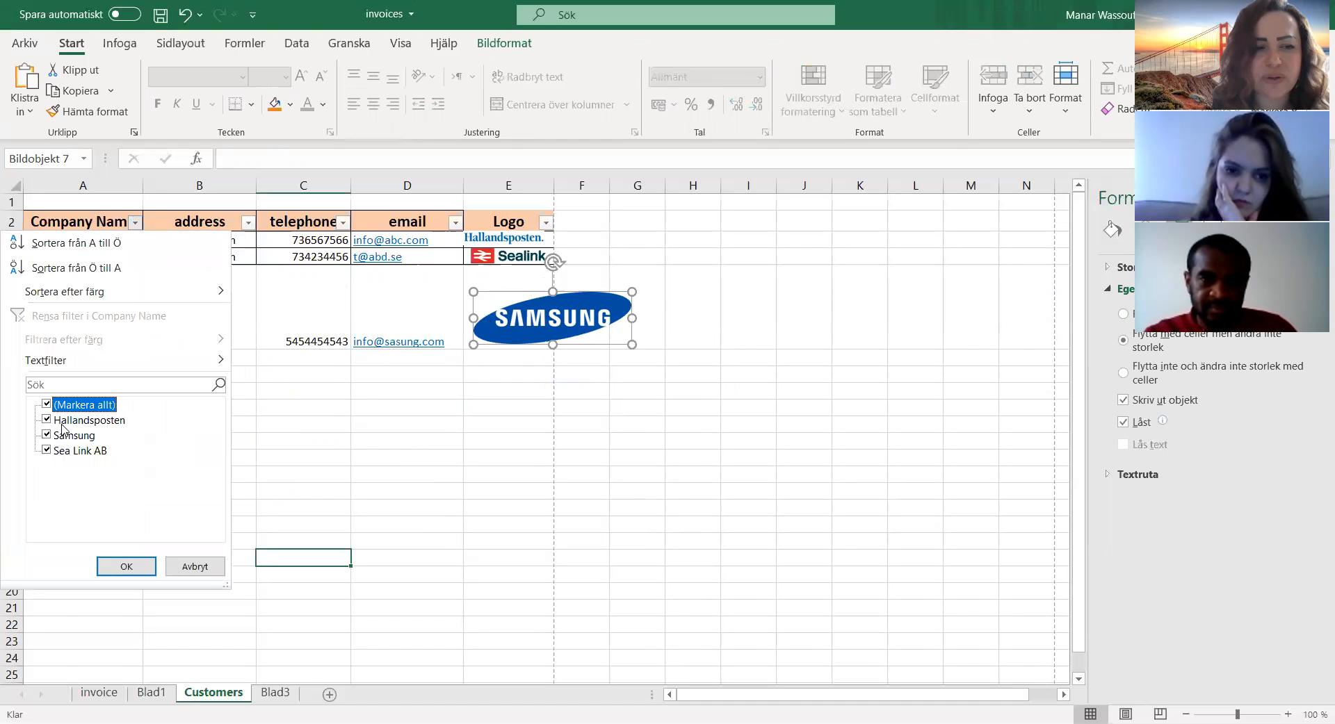
click(66, 435)
click(116, 575)
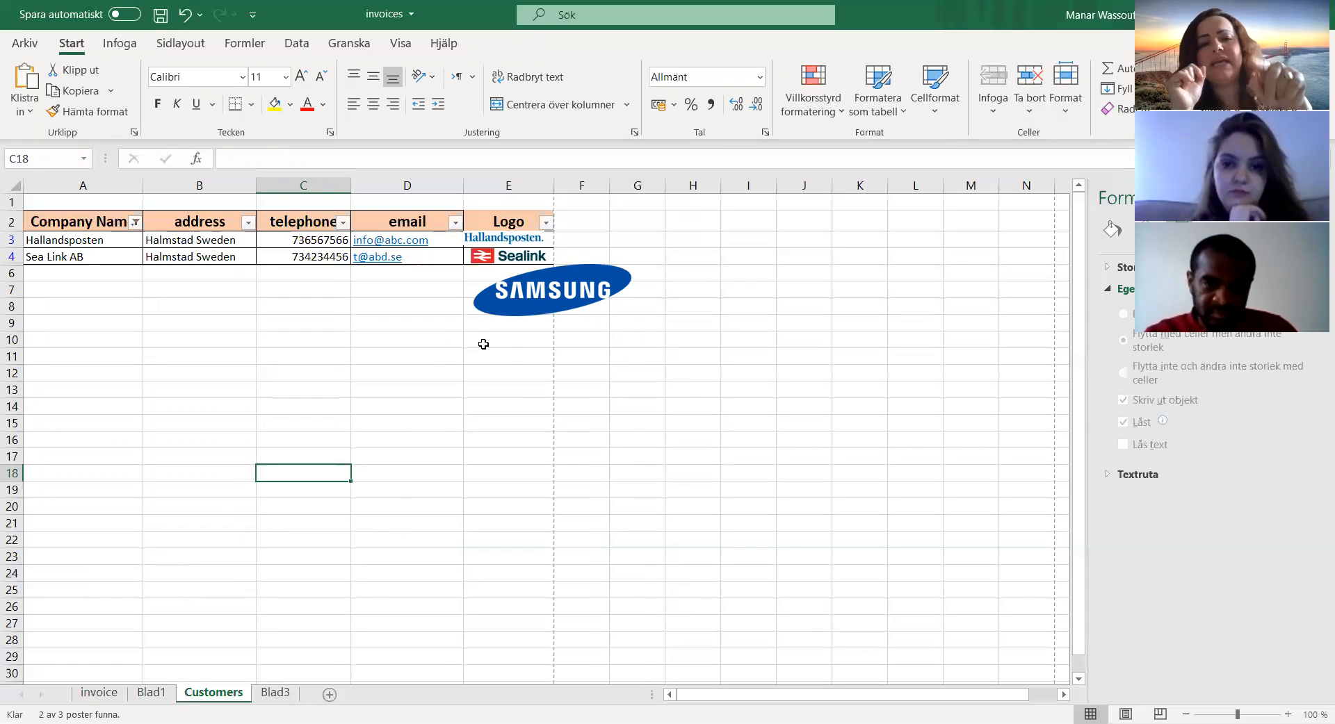
Step: Set the Samsung logo's properties to move and size with cells
right_click(543, 300)
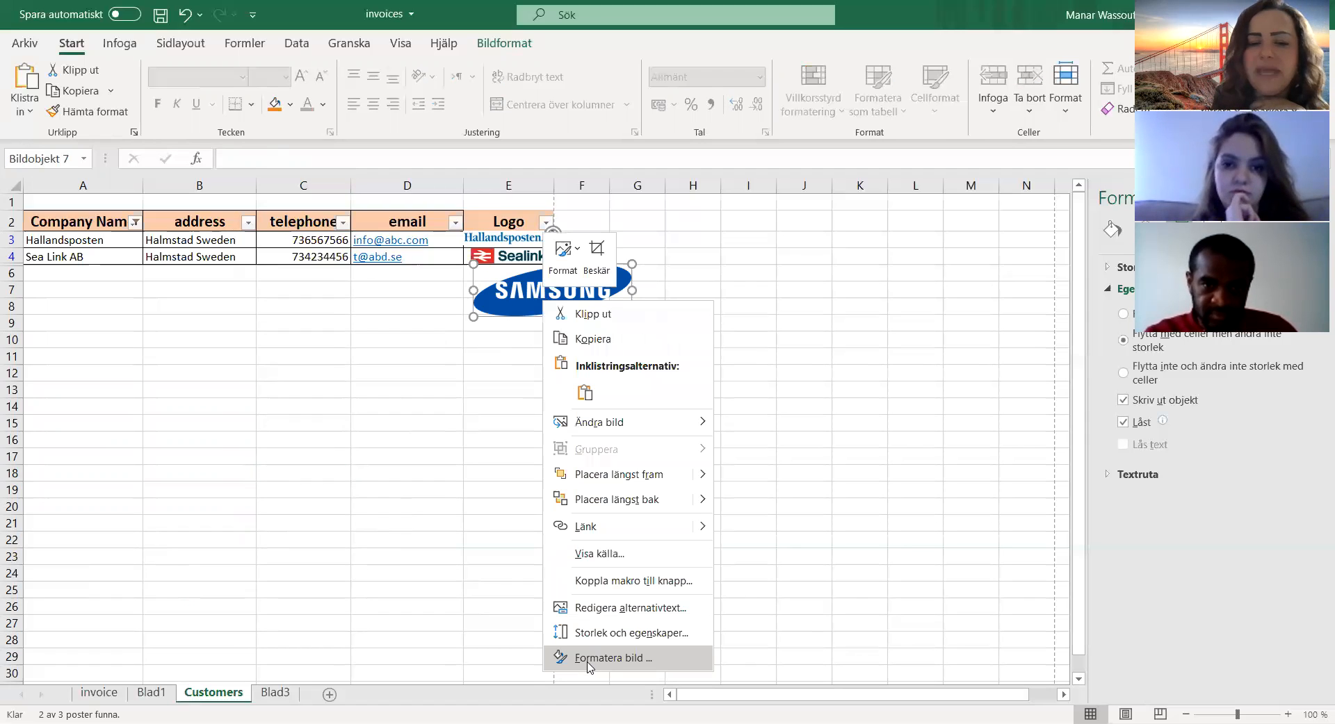
click(588, 658)
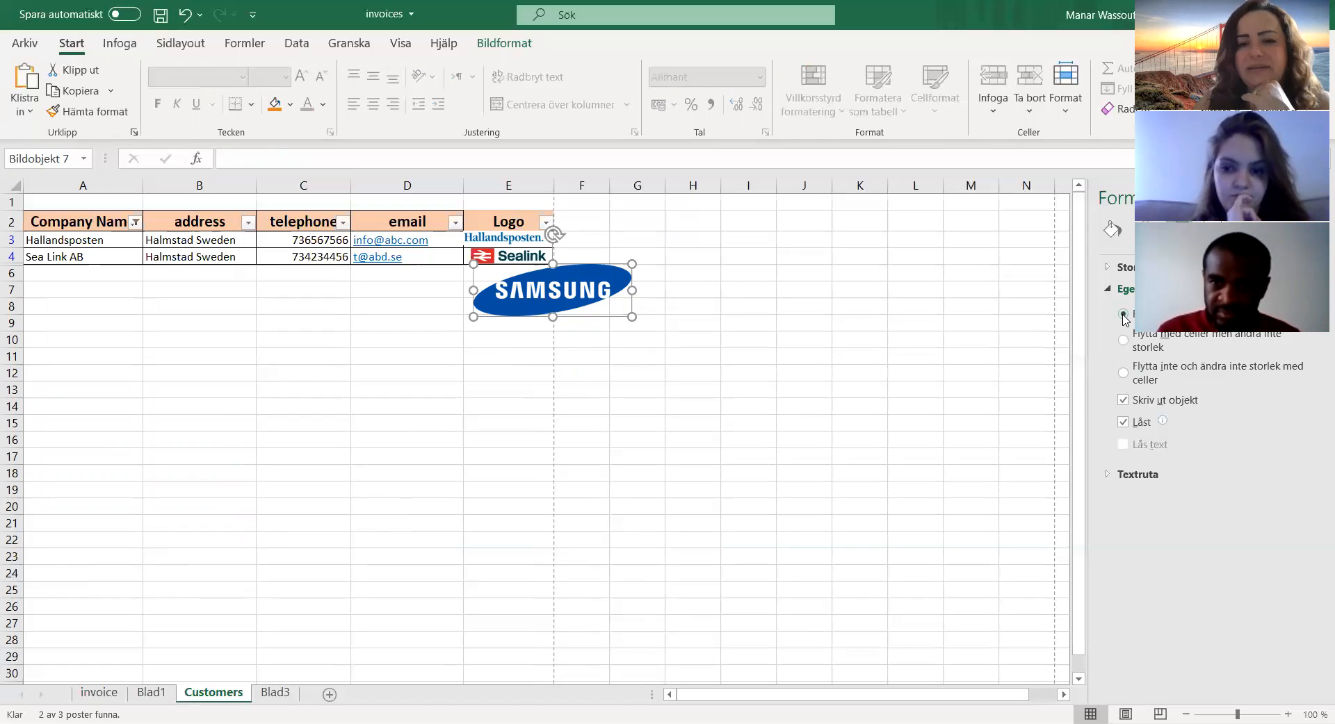
click(602, 451)
click(492, 279)
click(465, 278)
click(463, 278)
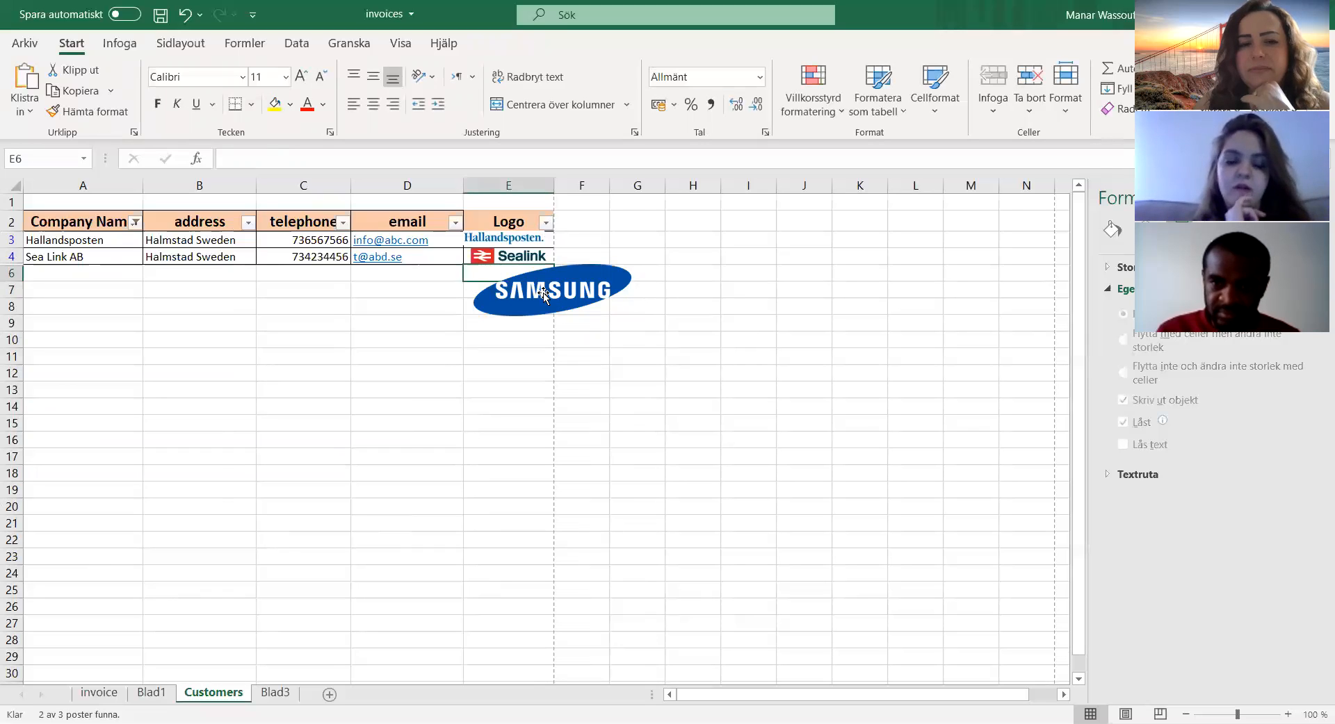
Step: Include Samsung again in the Company Name filter
click(131, 227)
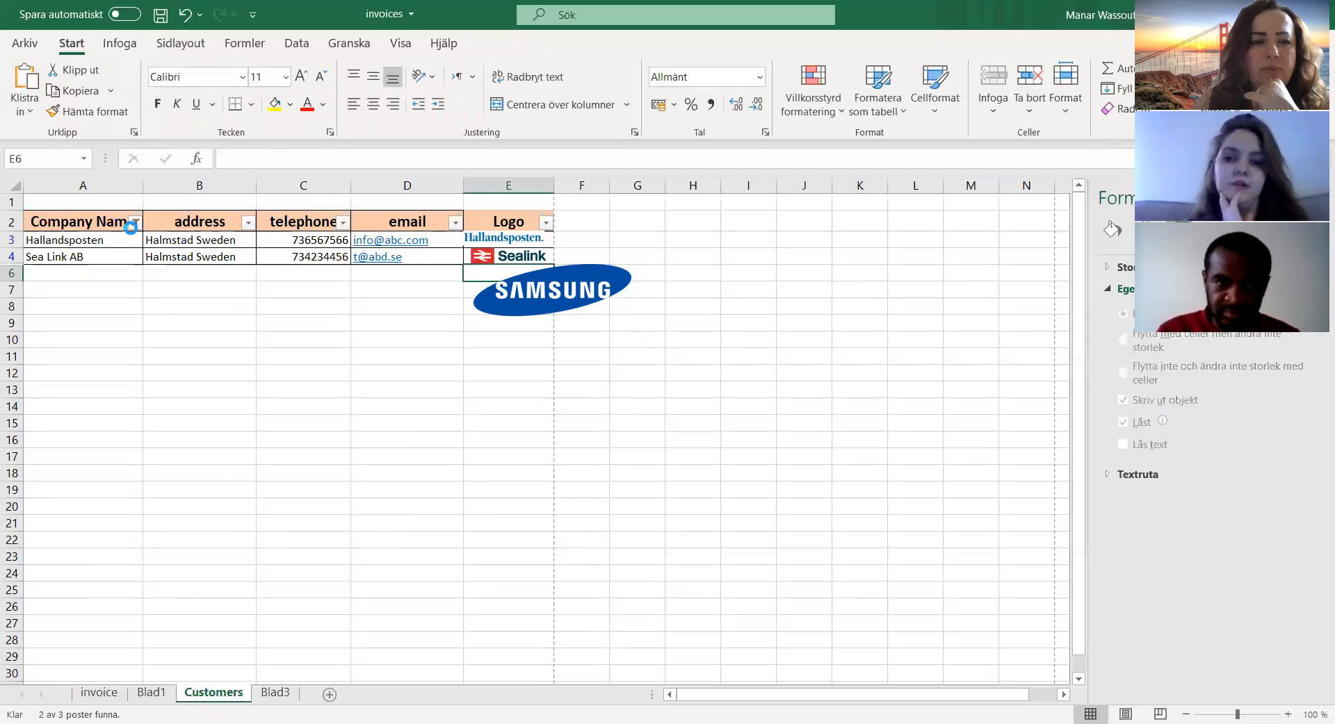
click(61, 435)
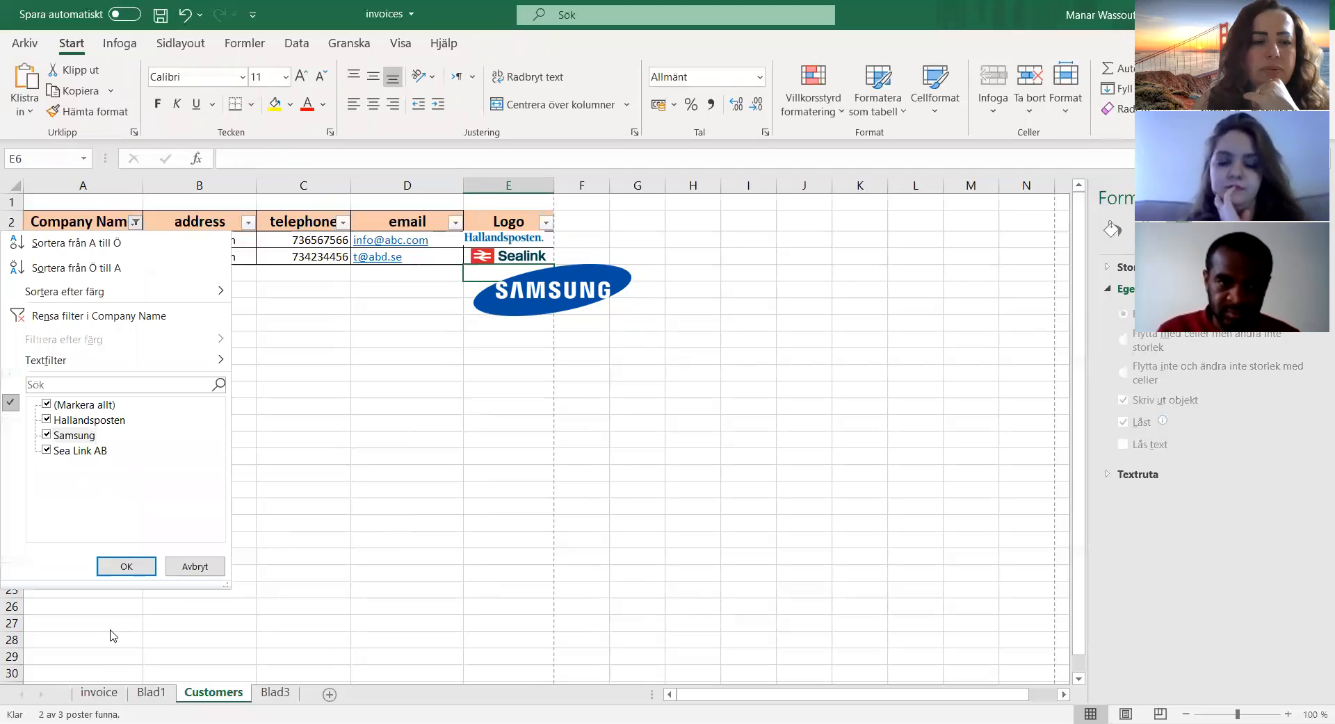
click(125, 566)
Step: Resize and reposition the Samsung logo so that it fits entirely inside cell E5
click(543, 360)
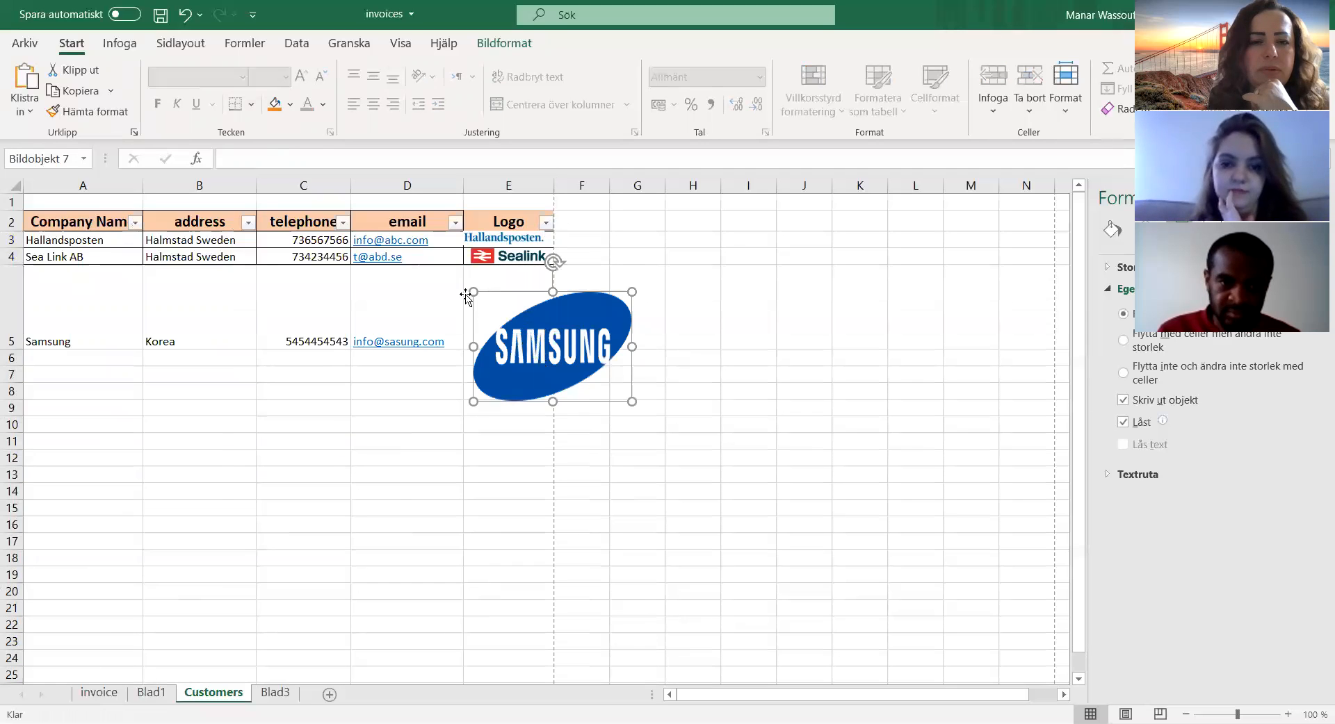
click(485, 280)
drag(474, 401, 508, 309)
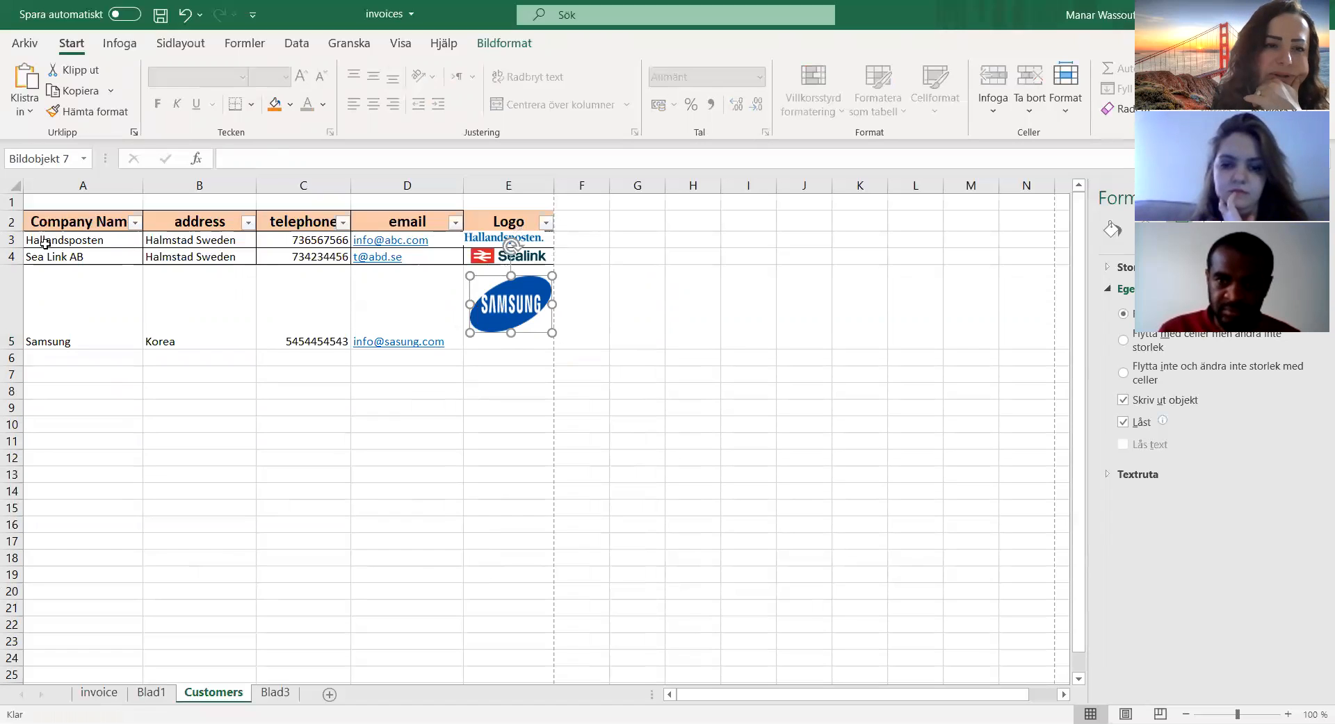
Step: Exclude Samsung in the Company Name filter to test the fitted logo, and undo the filter
click(134, 221)
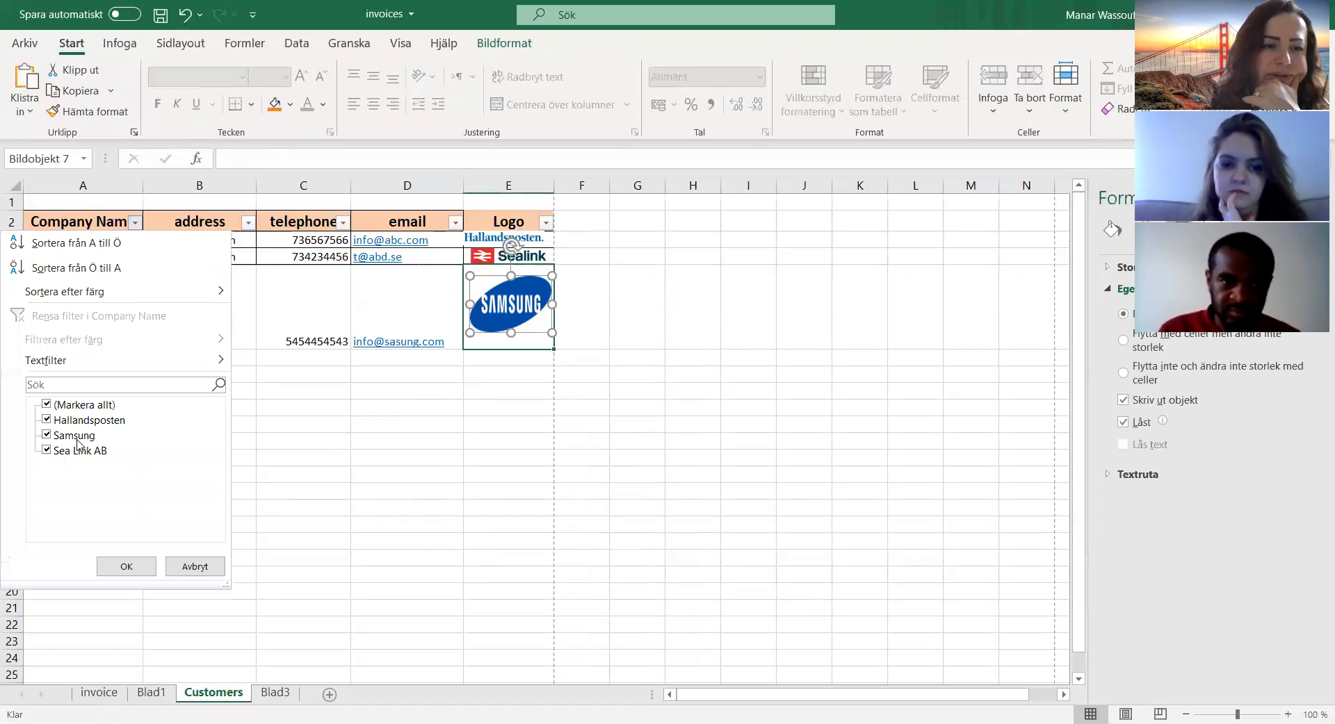
click(76, 441)
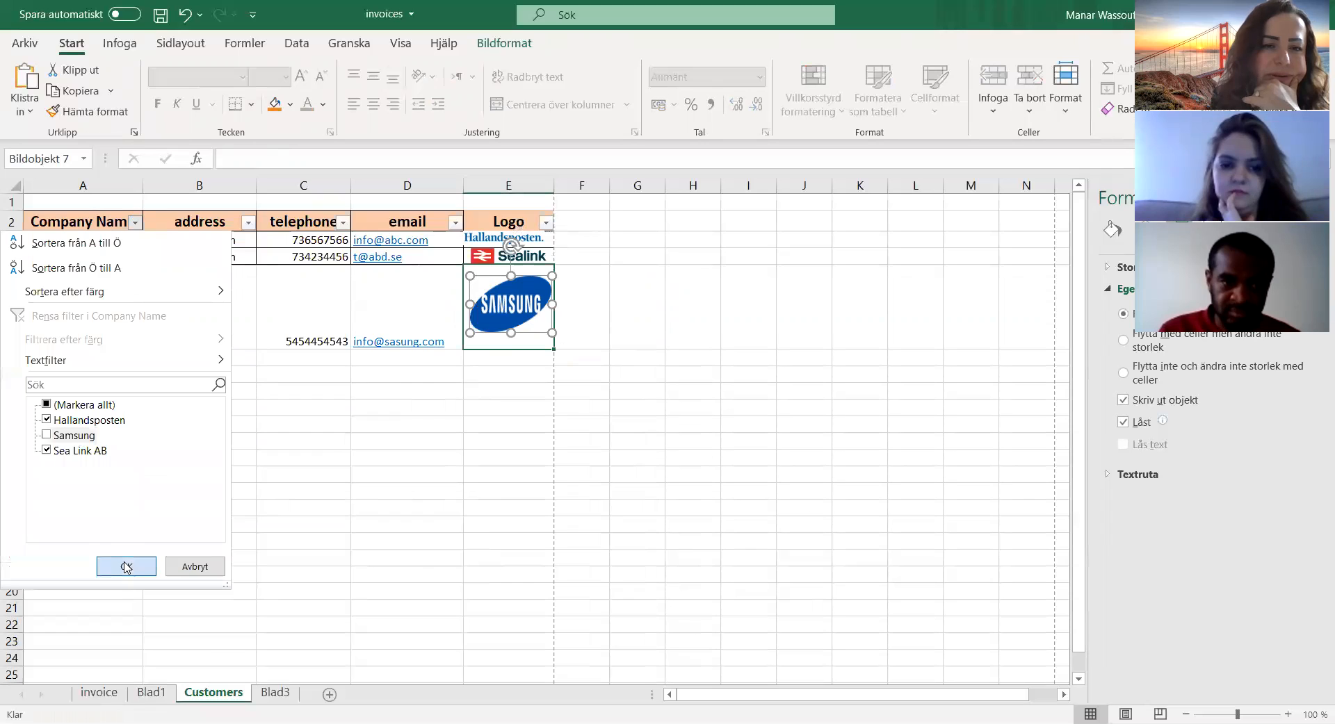
click(127, 562)
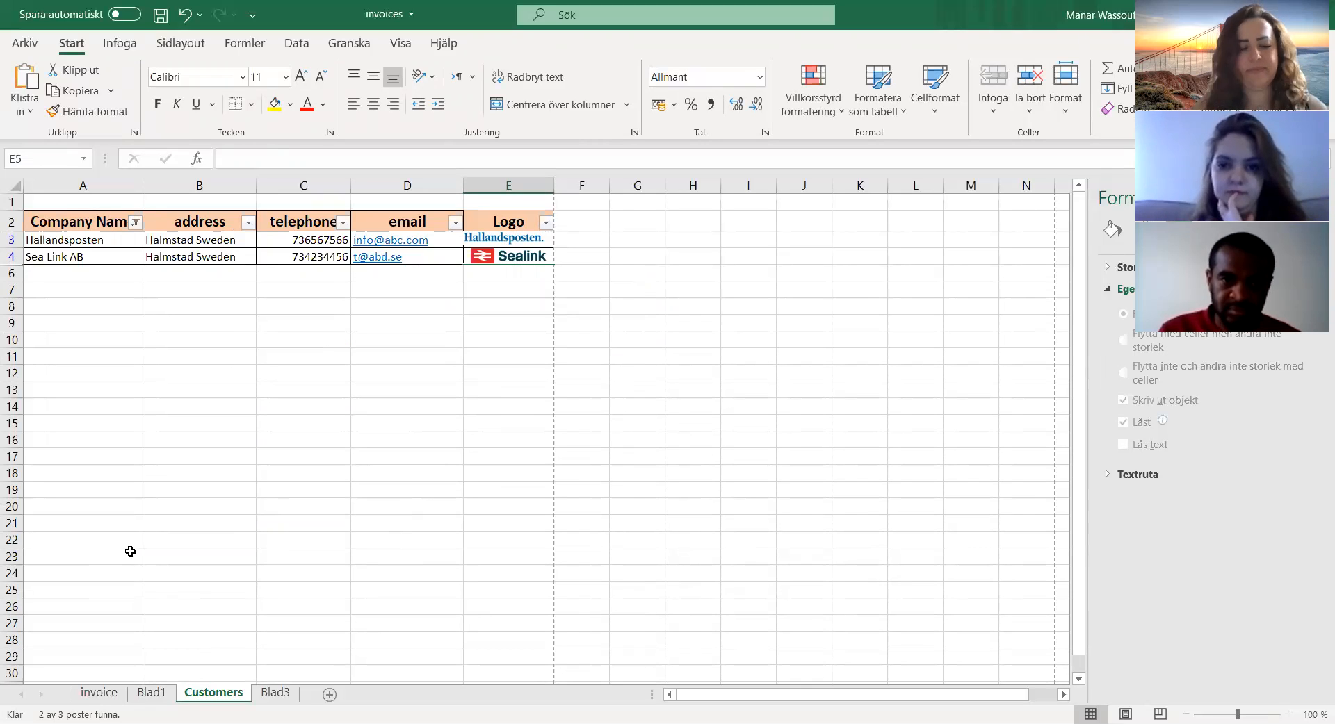
key(ctrl+z)
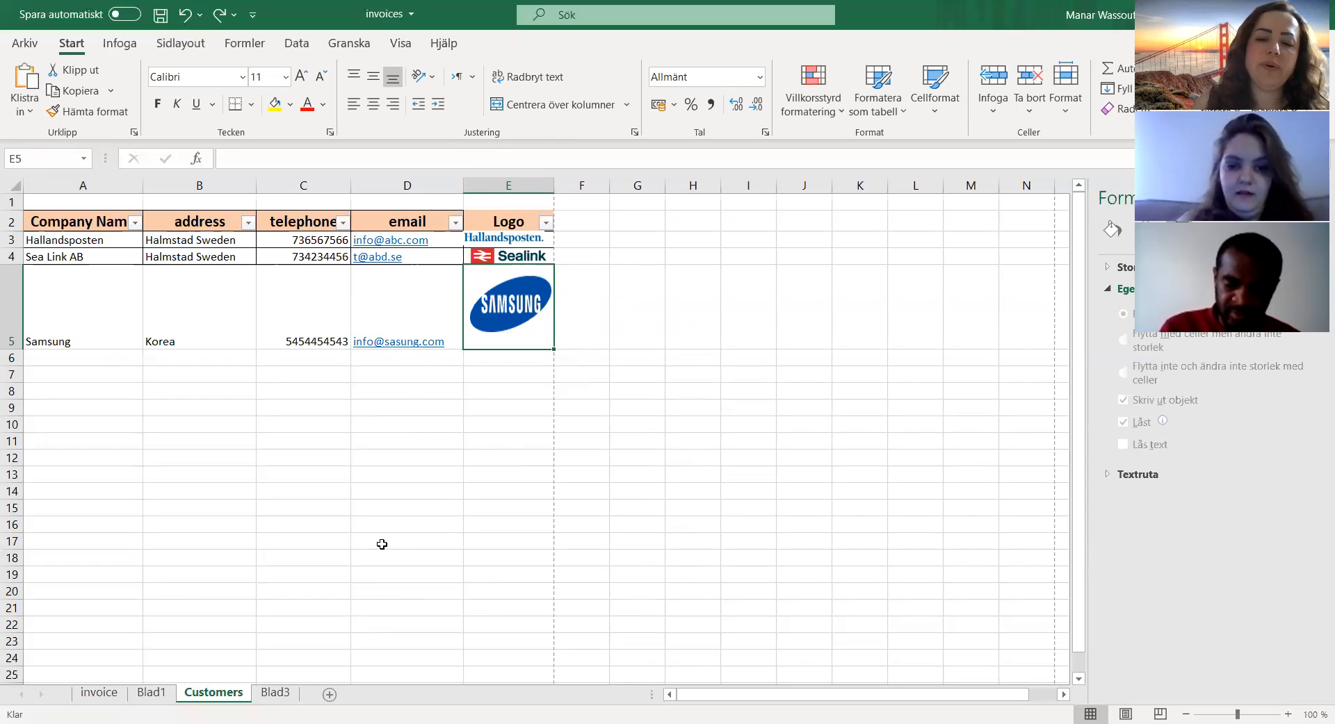
Step: Switch to the invoice sheet and look over its layout from the header to the totals
click(94, 693)
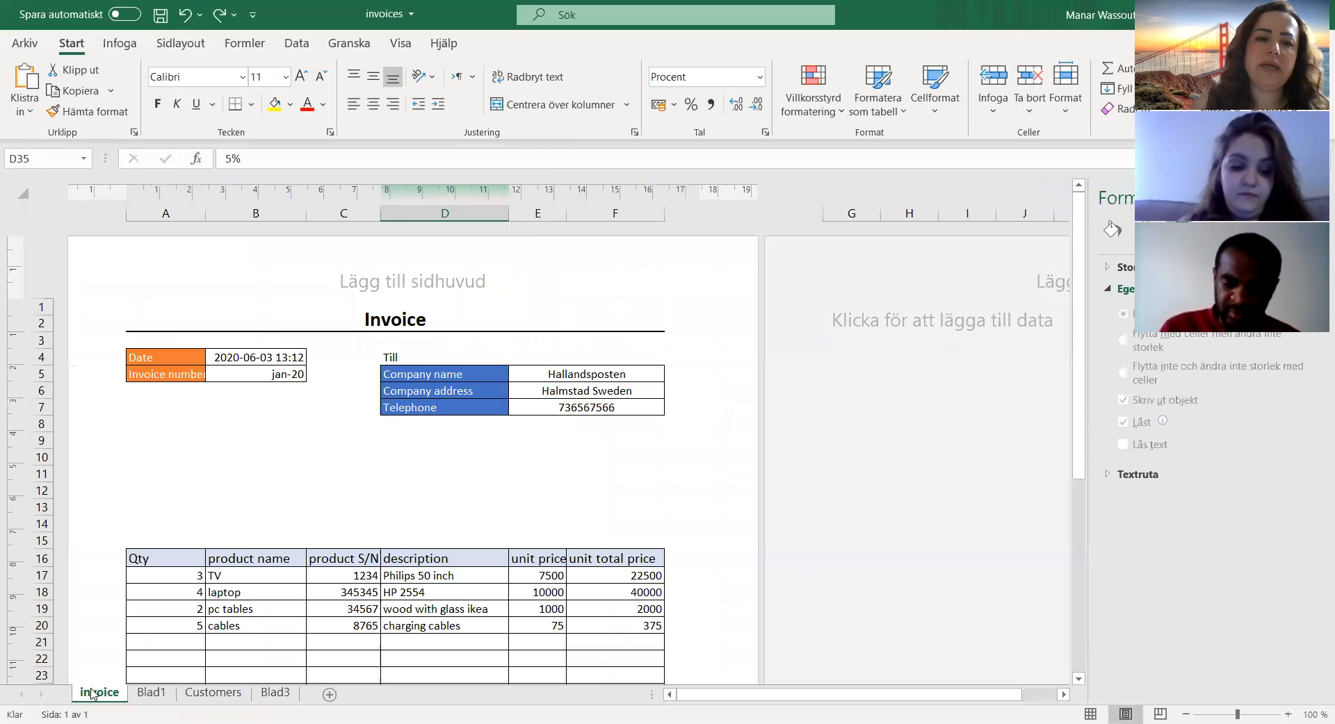
scroll(657, 486, down, 3)
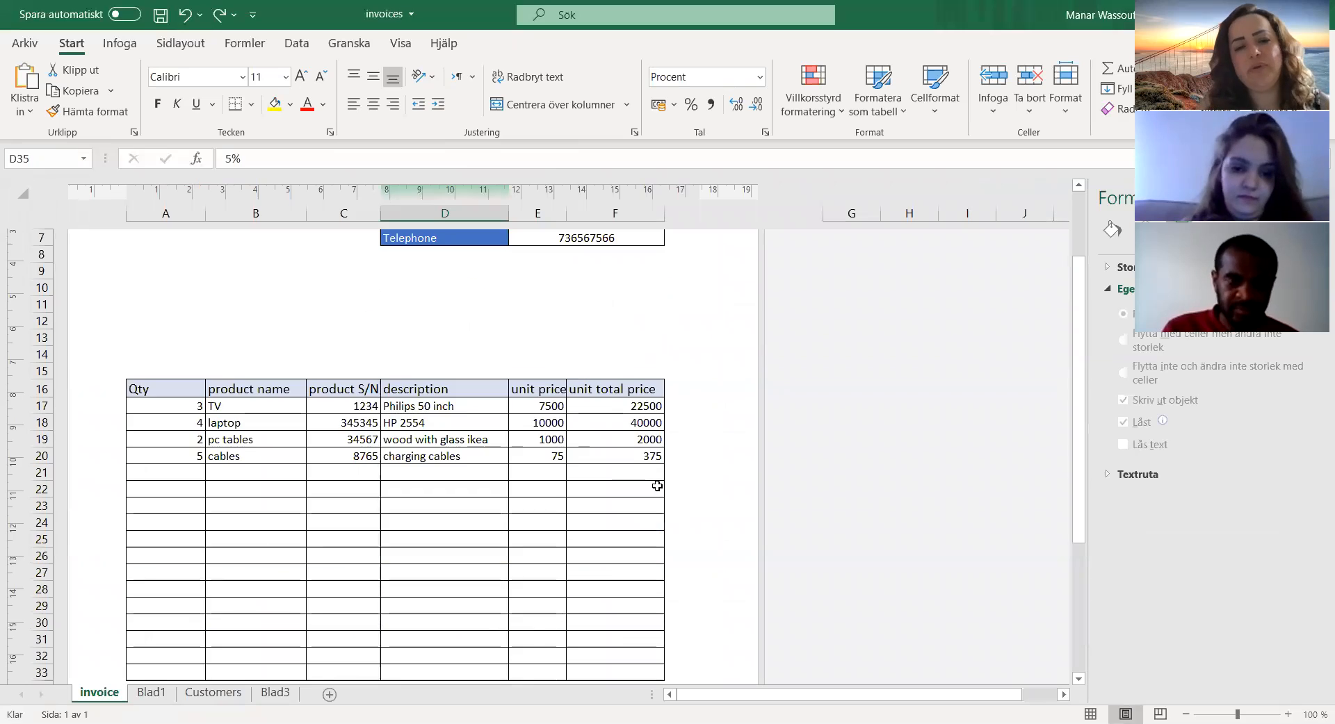
scroll(657, 486, down, 6)
scroll(657, 488, up, 8)
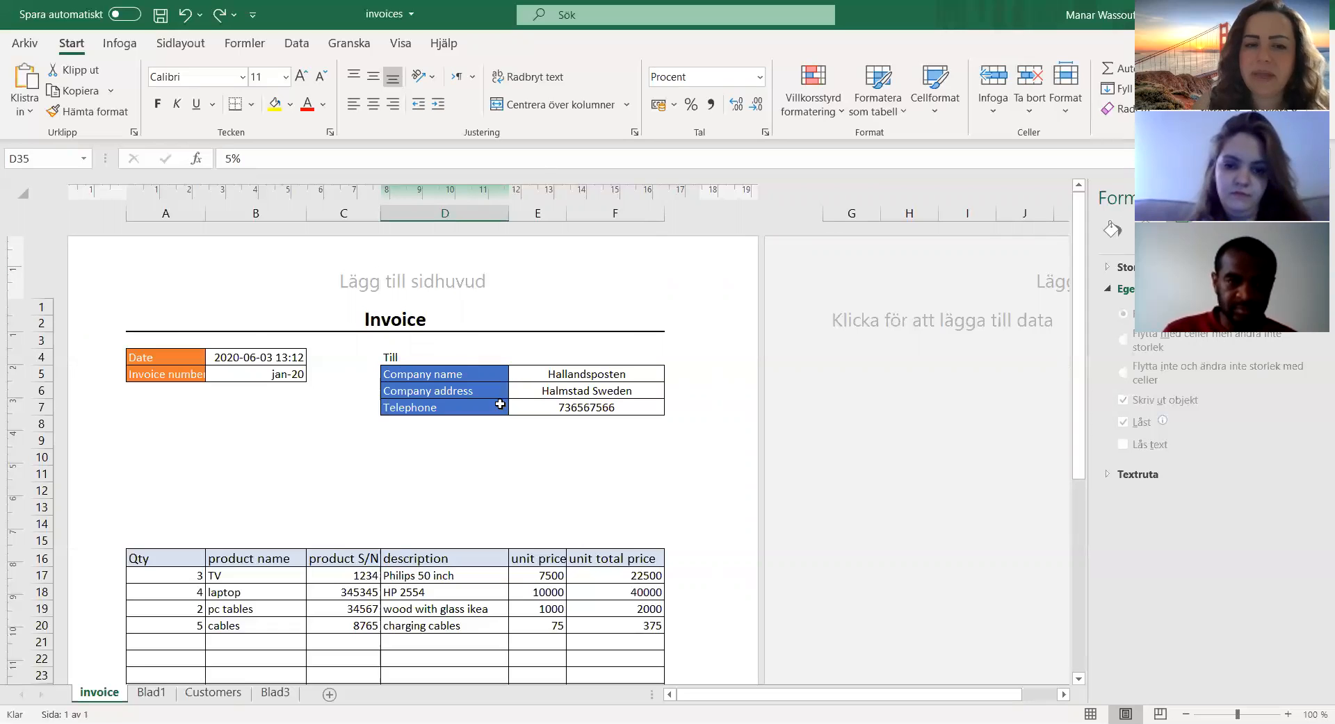
scroll(495, 404, down, 3)
scroll(492, 406, up, 3)
scroll(493, 410, down, 2)
scroll(493, 410, down, 2)
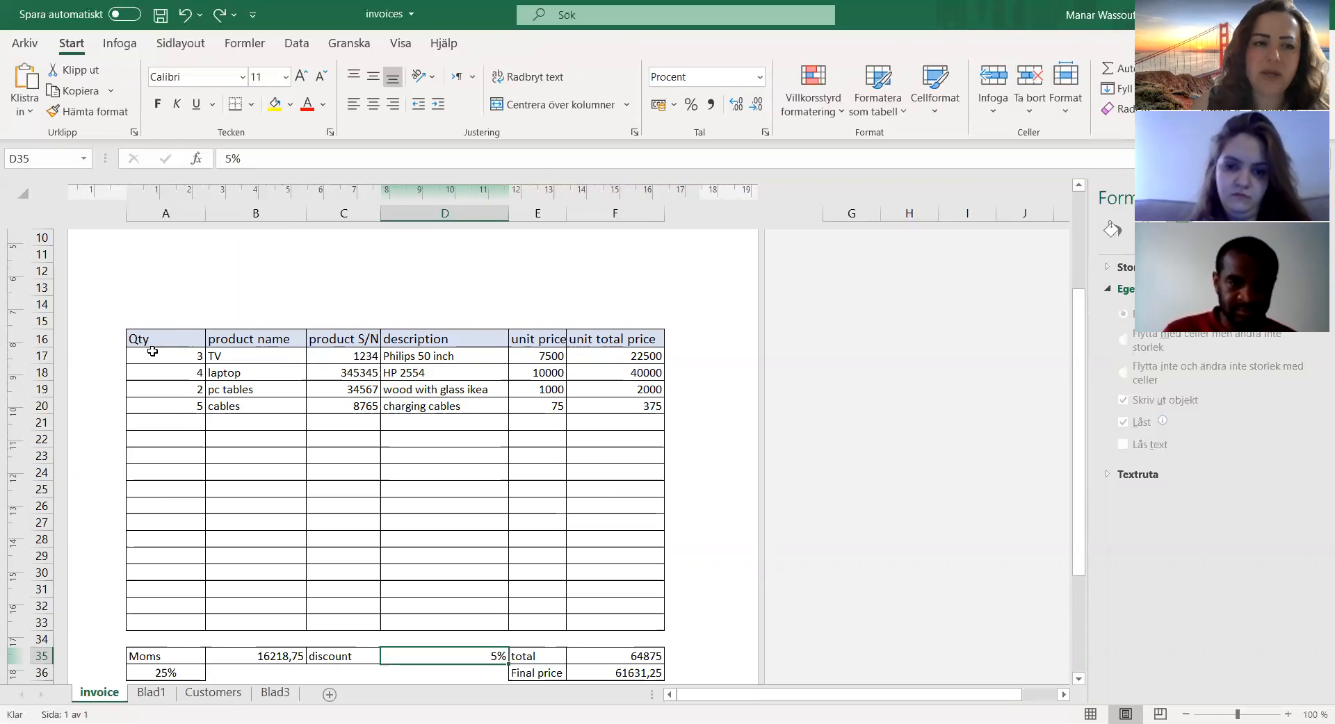
Step: Examine the invoice table's column headers and the quantity, product name and unit price of the TV row
click(225, 338)
click(329, 341)
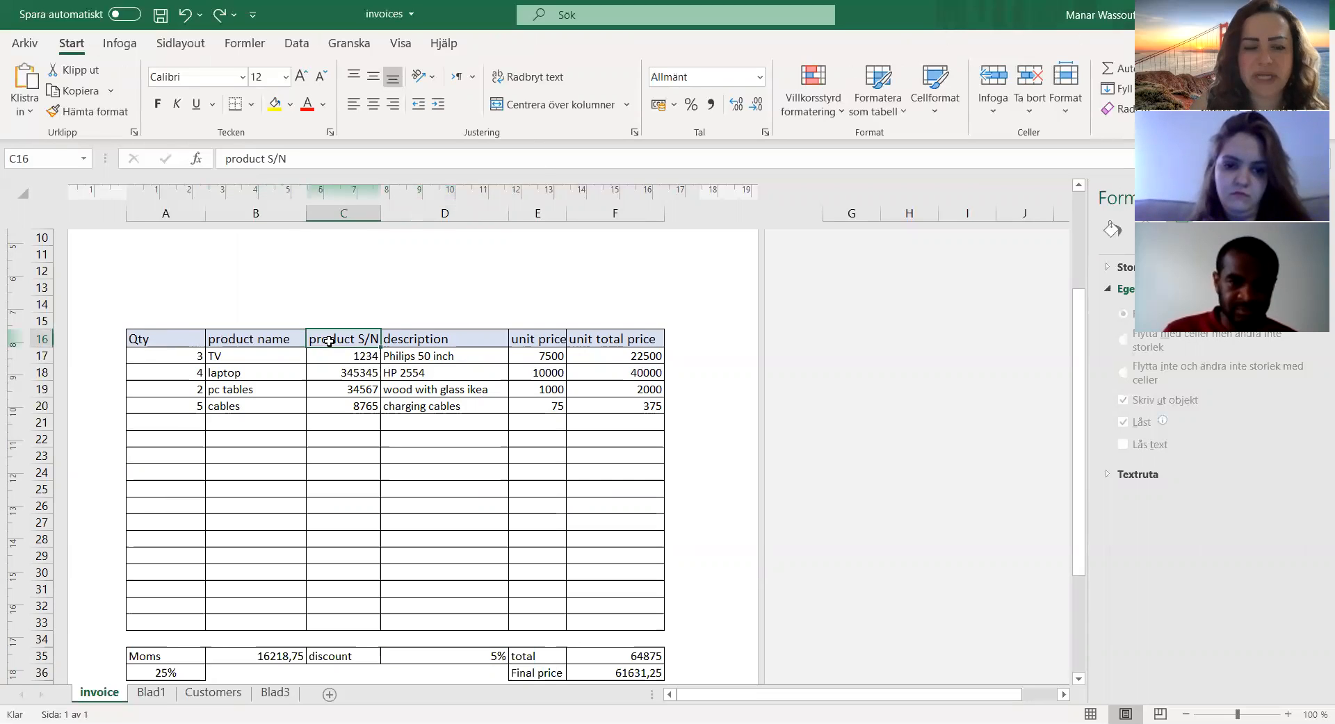
click(413, 339)
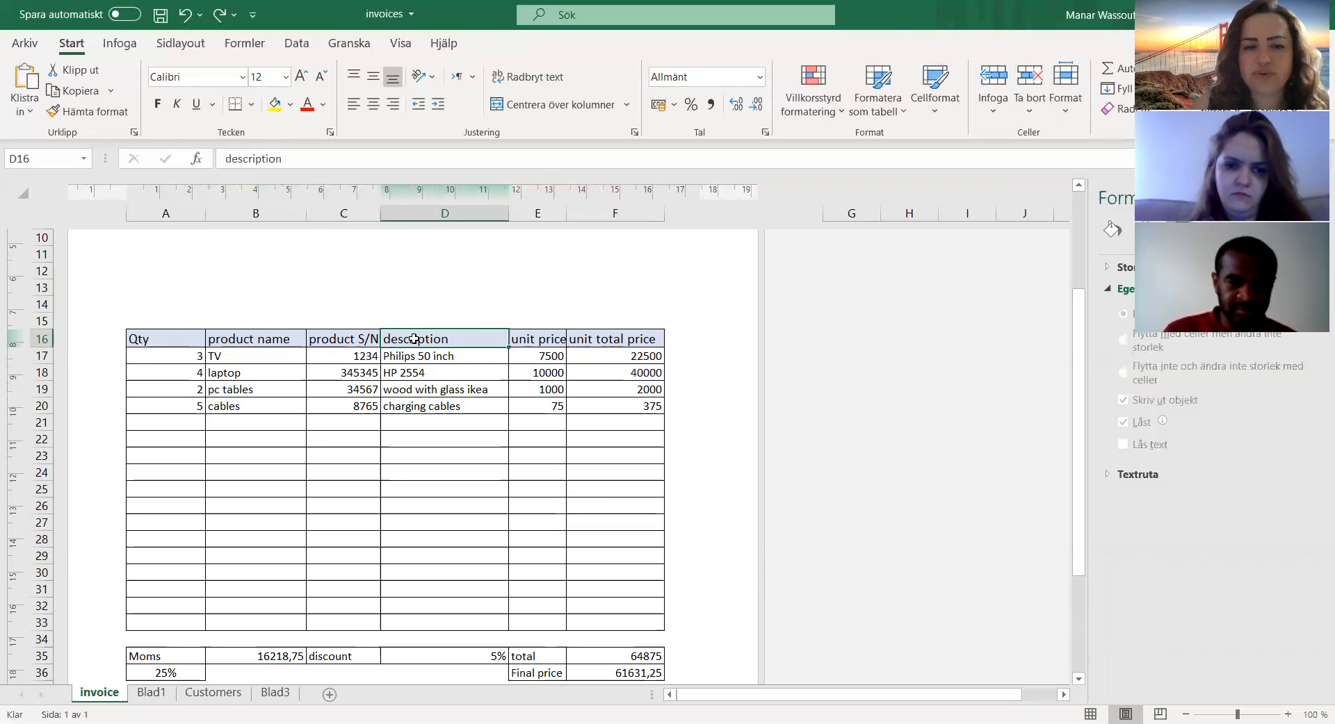
click(536, 338)
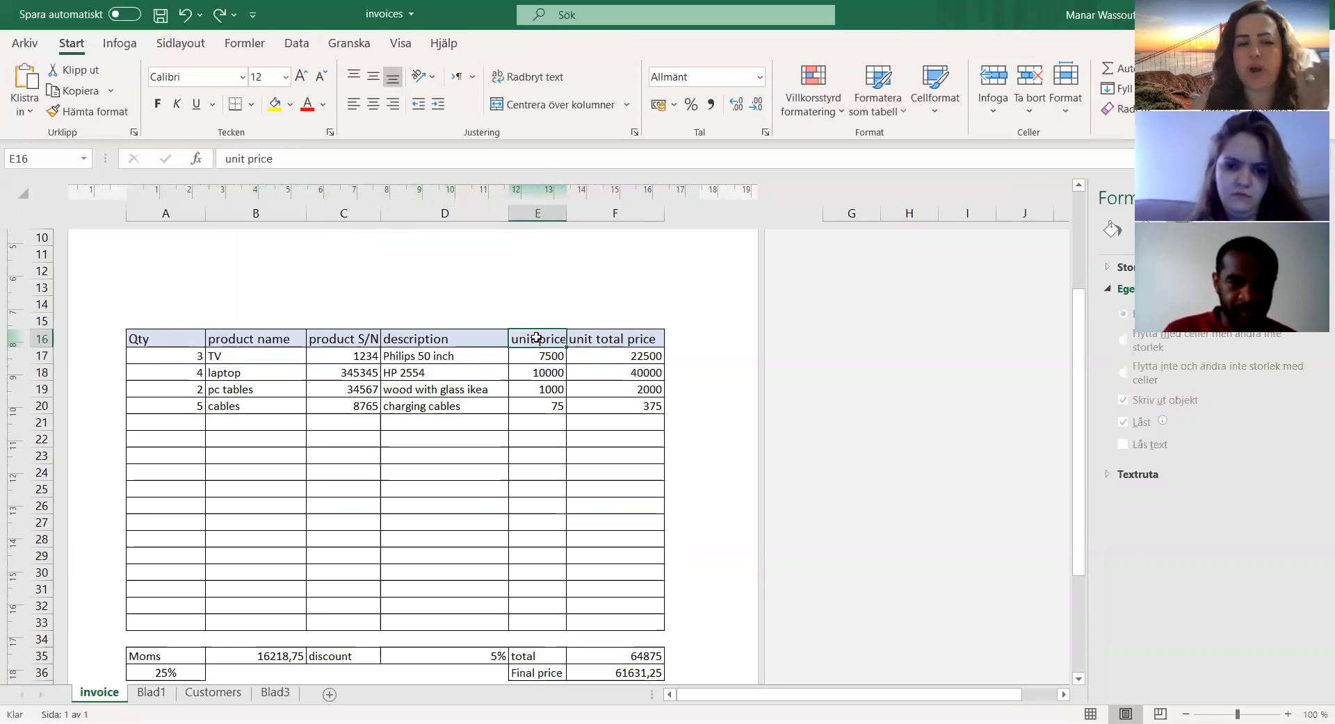
click(225, 355)
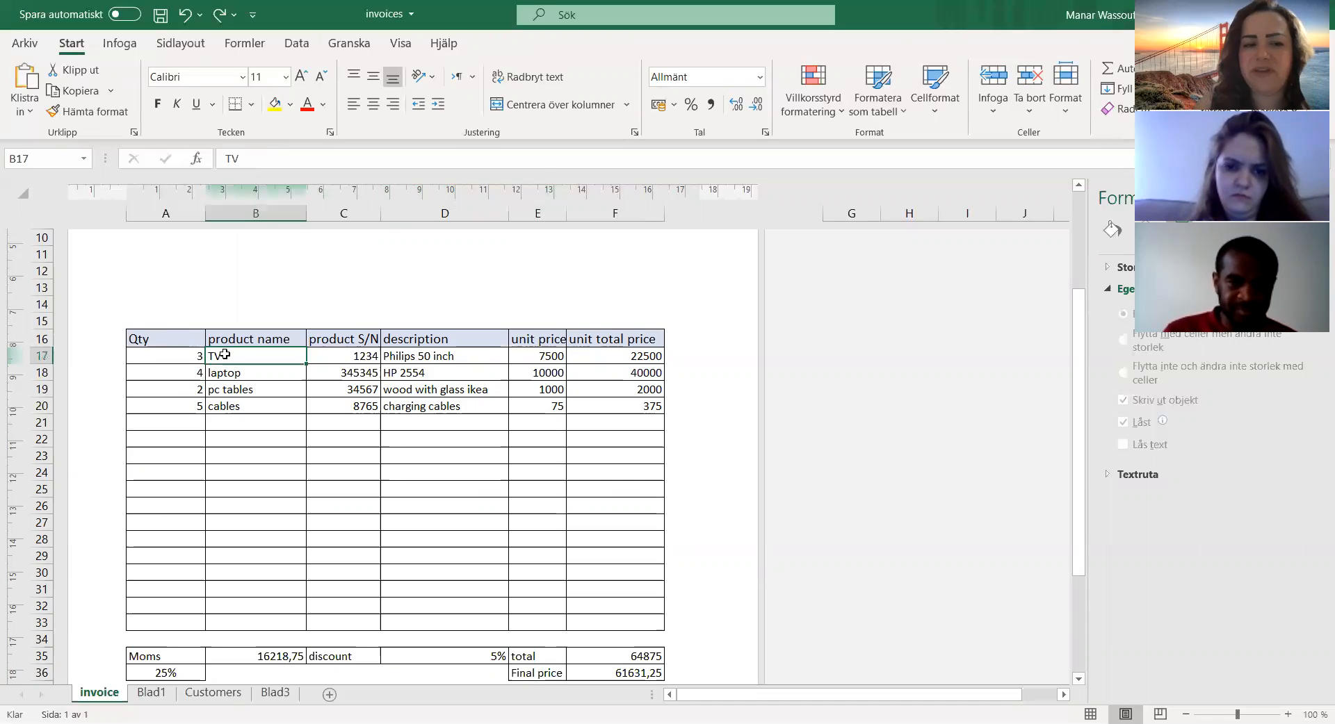
click(165, 356)
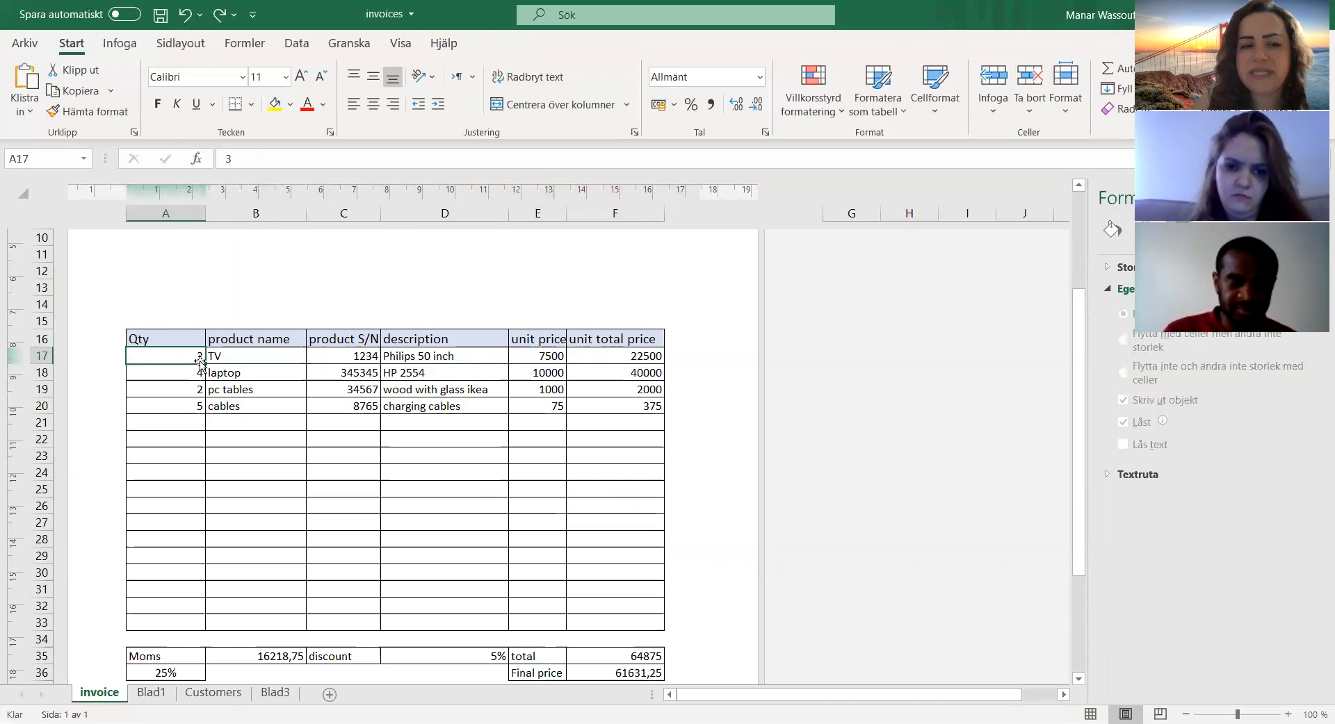
click(264, 359)
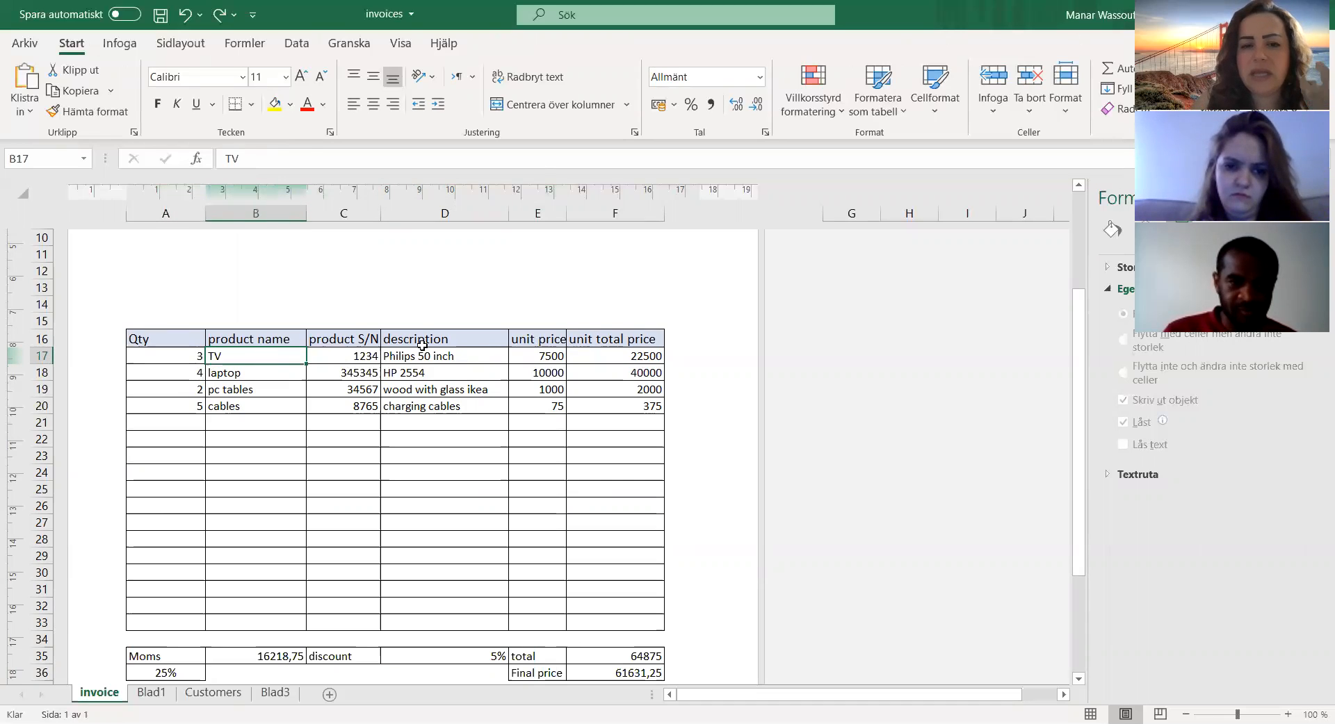
click(532, 357)
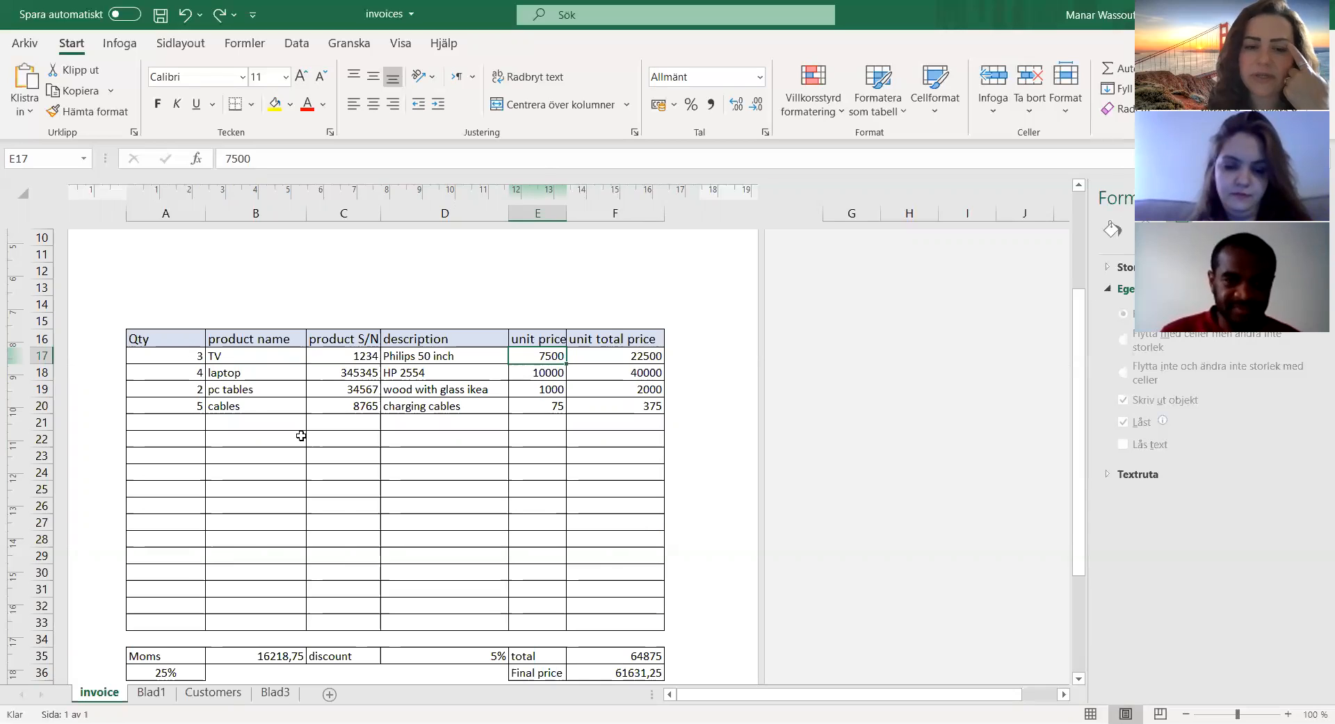
Step: Examine the Moms rate, discount and Final price cells below the invoice's product table
scroll(302, 452, down, 2)
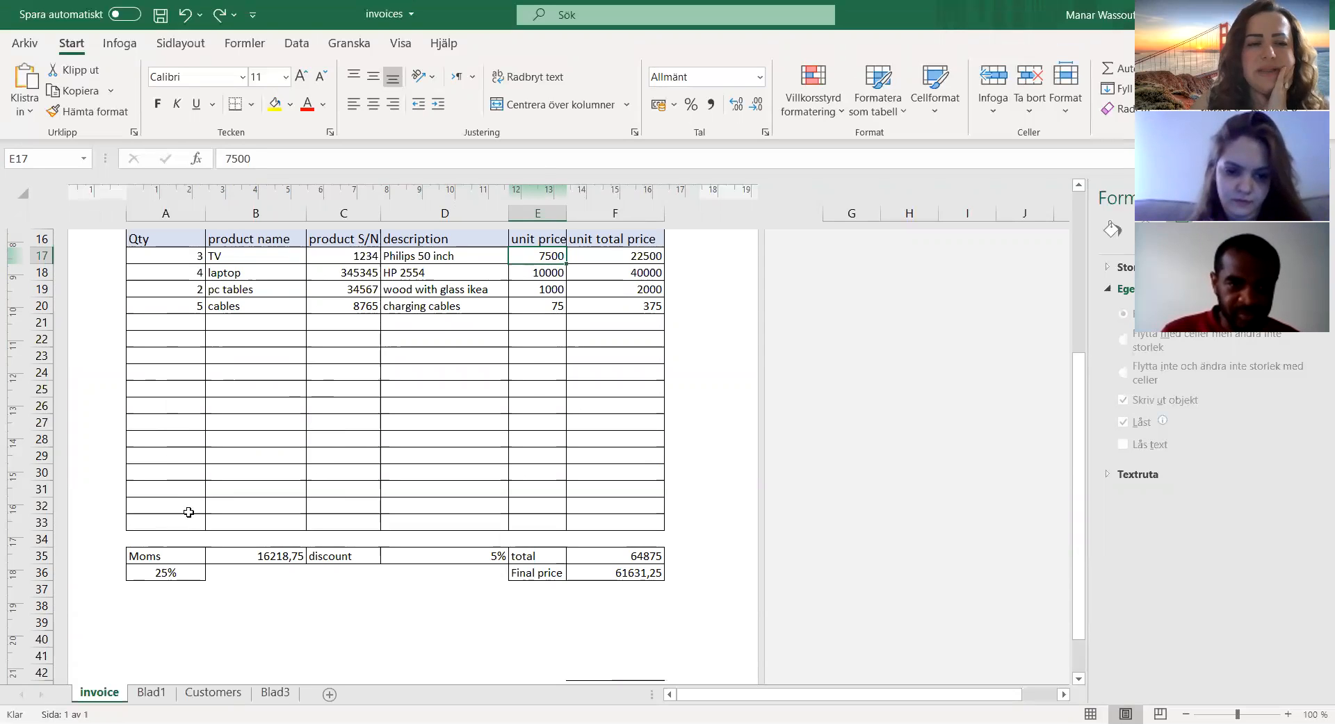
scroll(279, 447, up, 1)
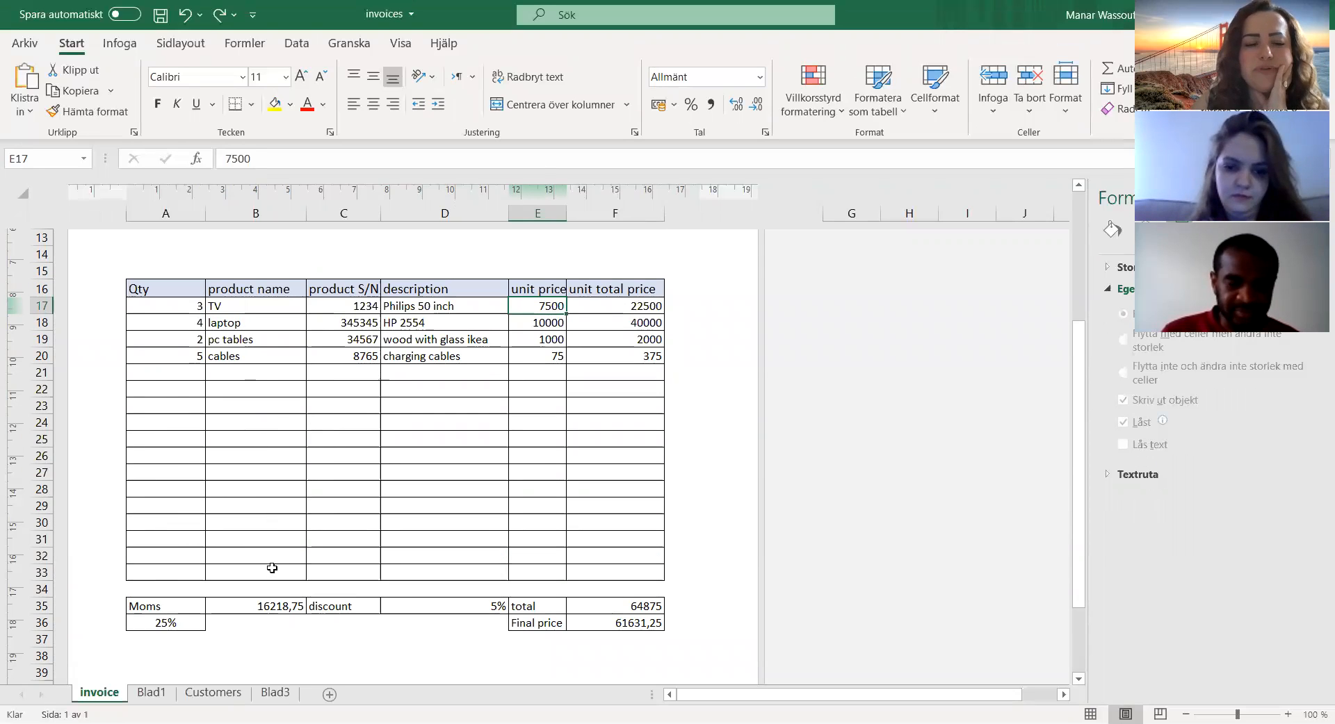
scroll(271, 564, down, 1)
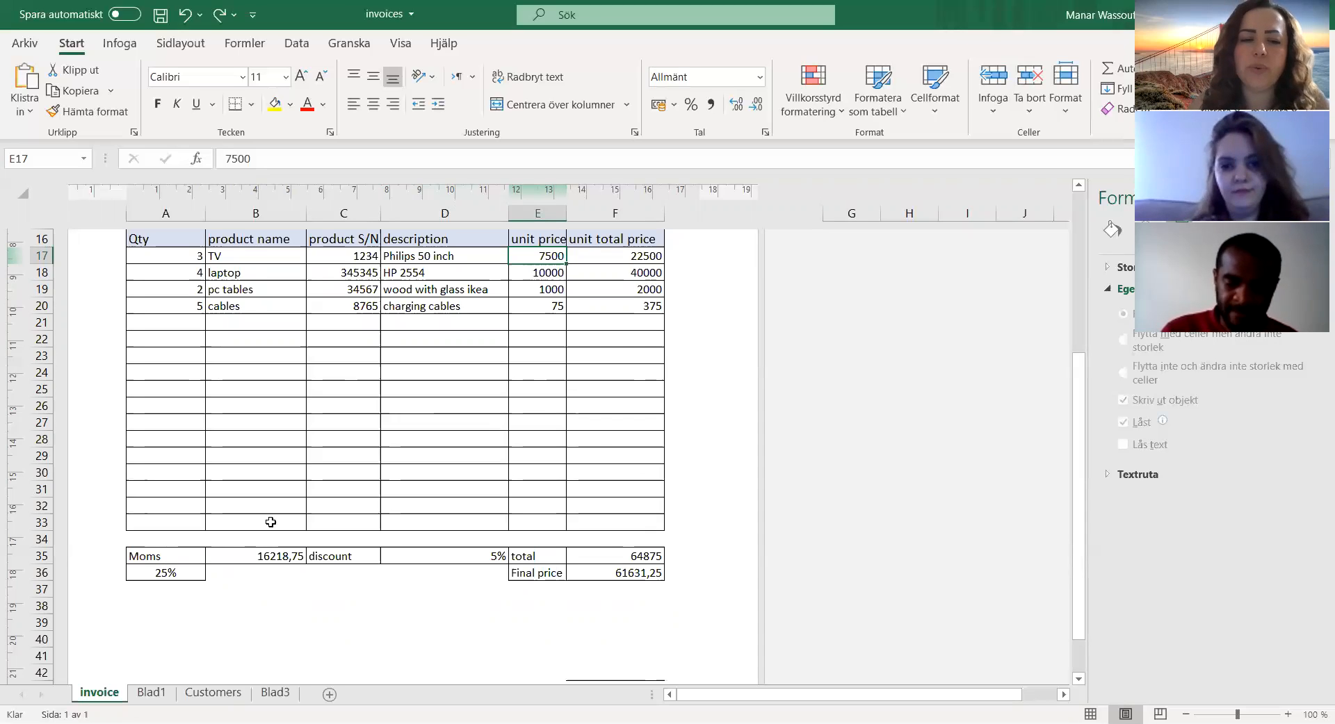
click(169, 574)
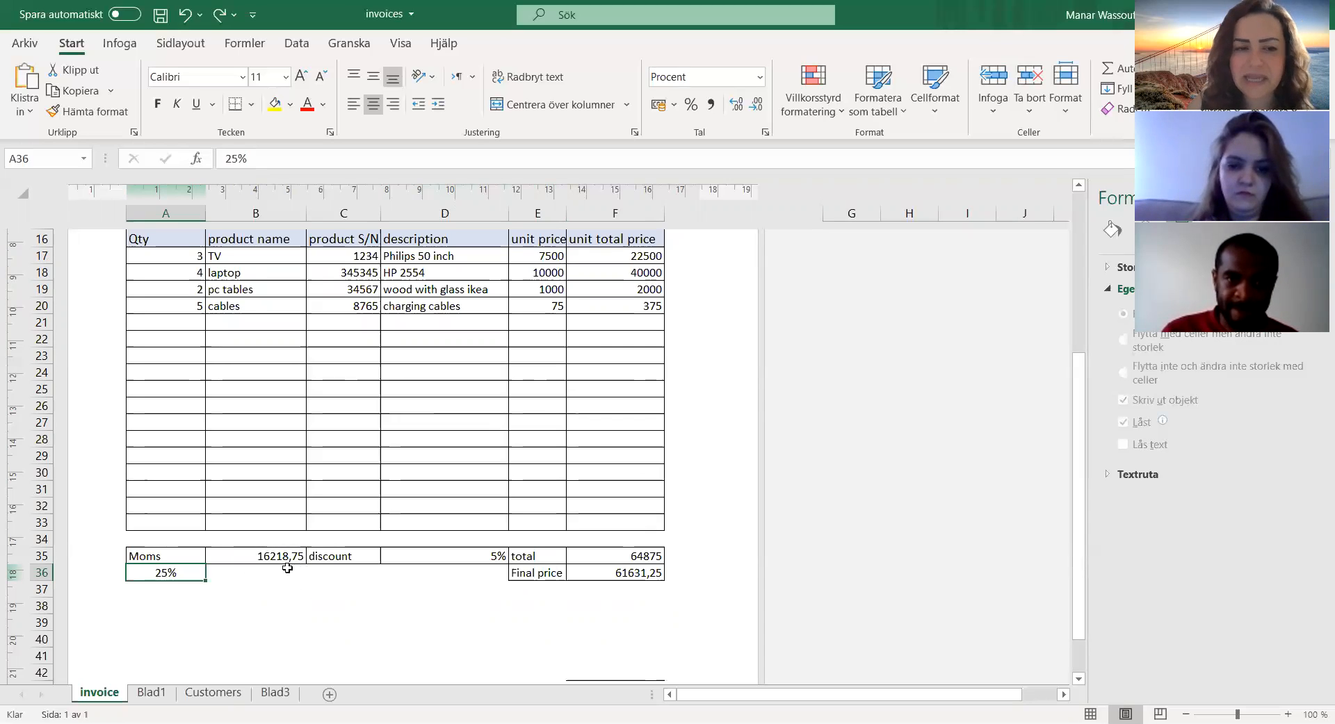
click(439, 556)
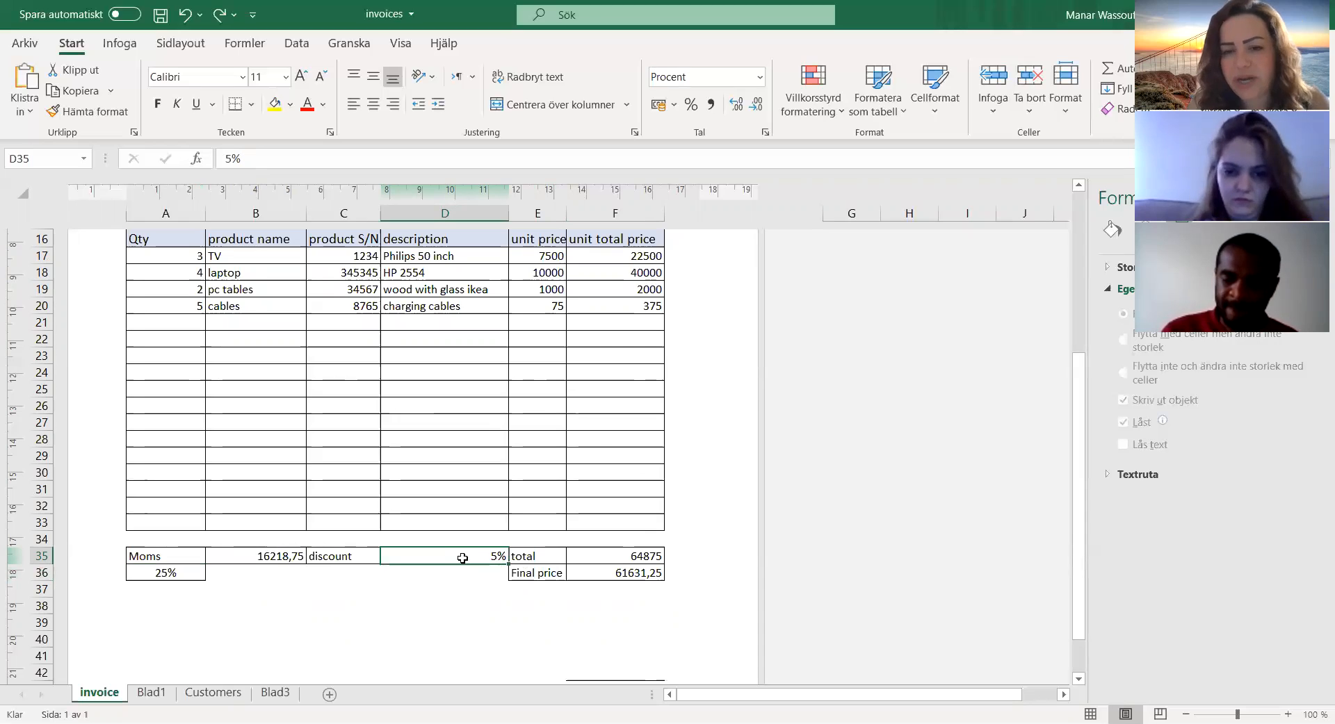
click(536, 579)
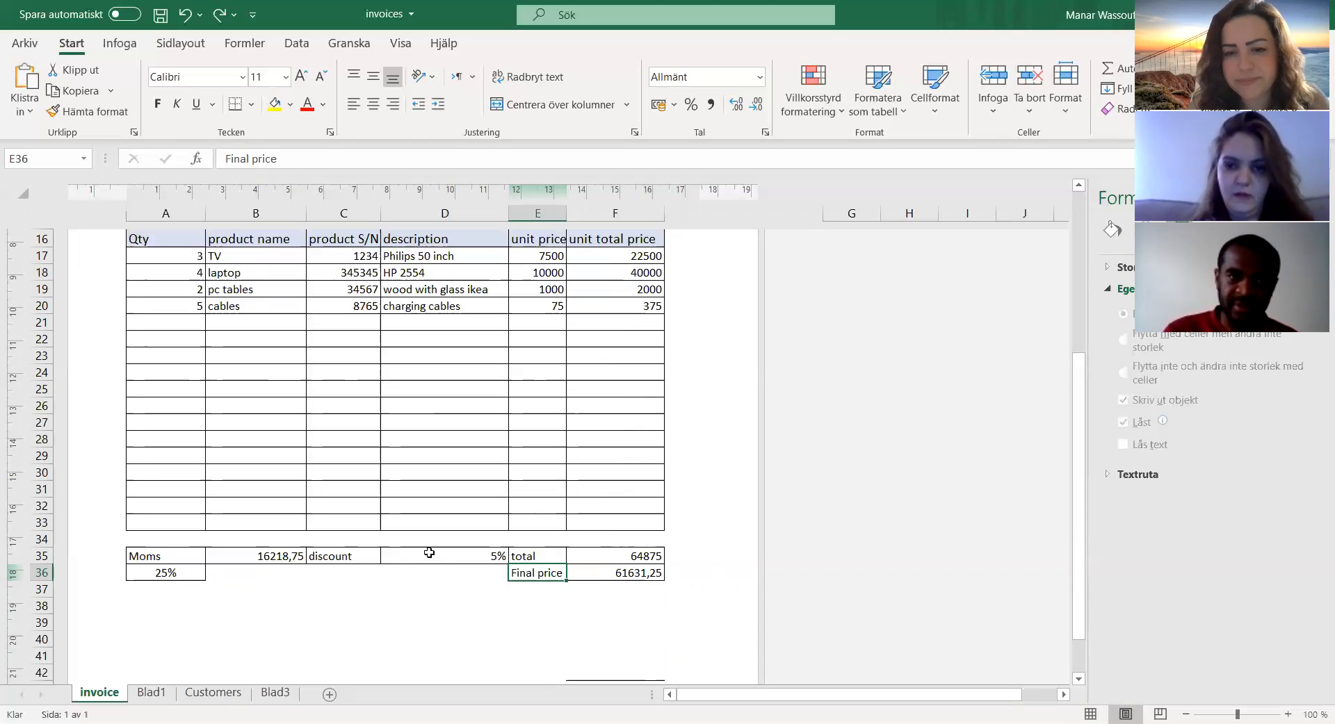
Step: Examine the invoice sheet's signature line and footer, its header block, and the area between the company details and the product table
scroll(464, 605, down, 4)
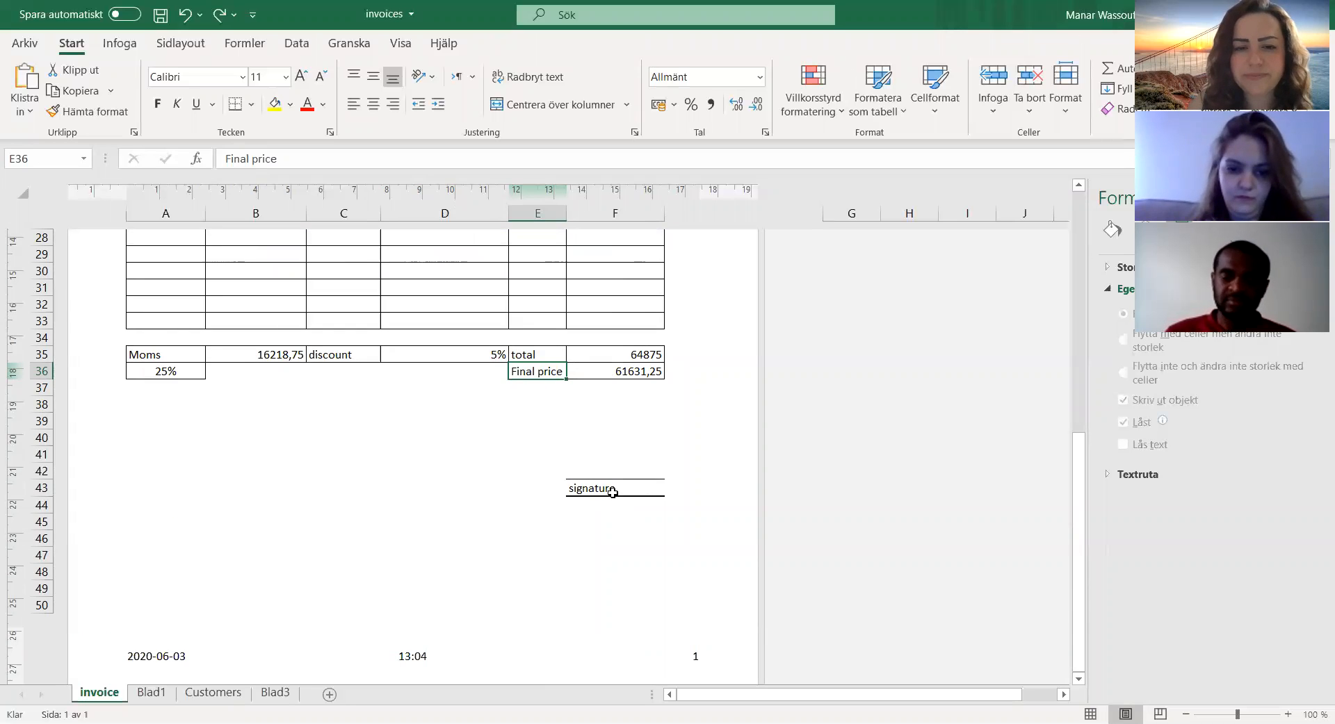
scroll(612, 492, down, 3)
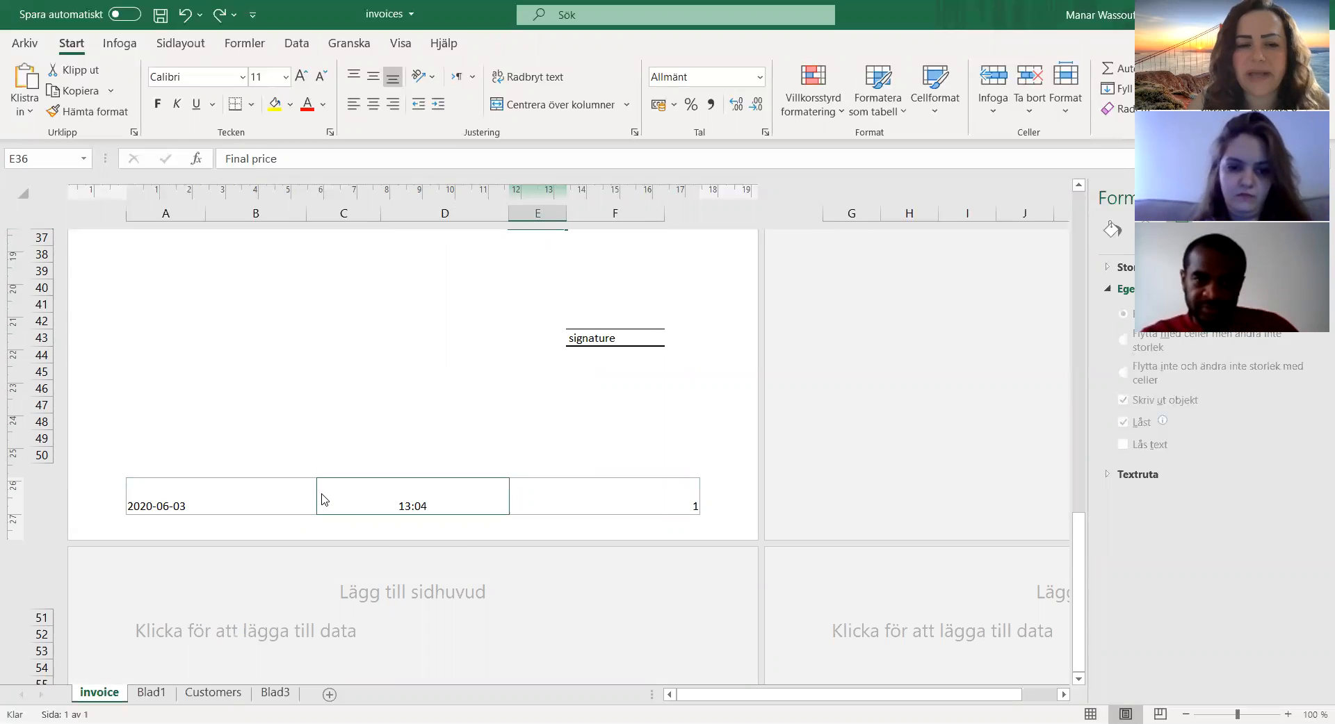
scroll(322, 499, up, 12)
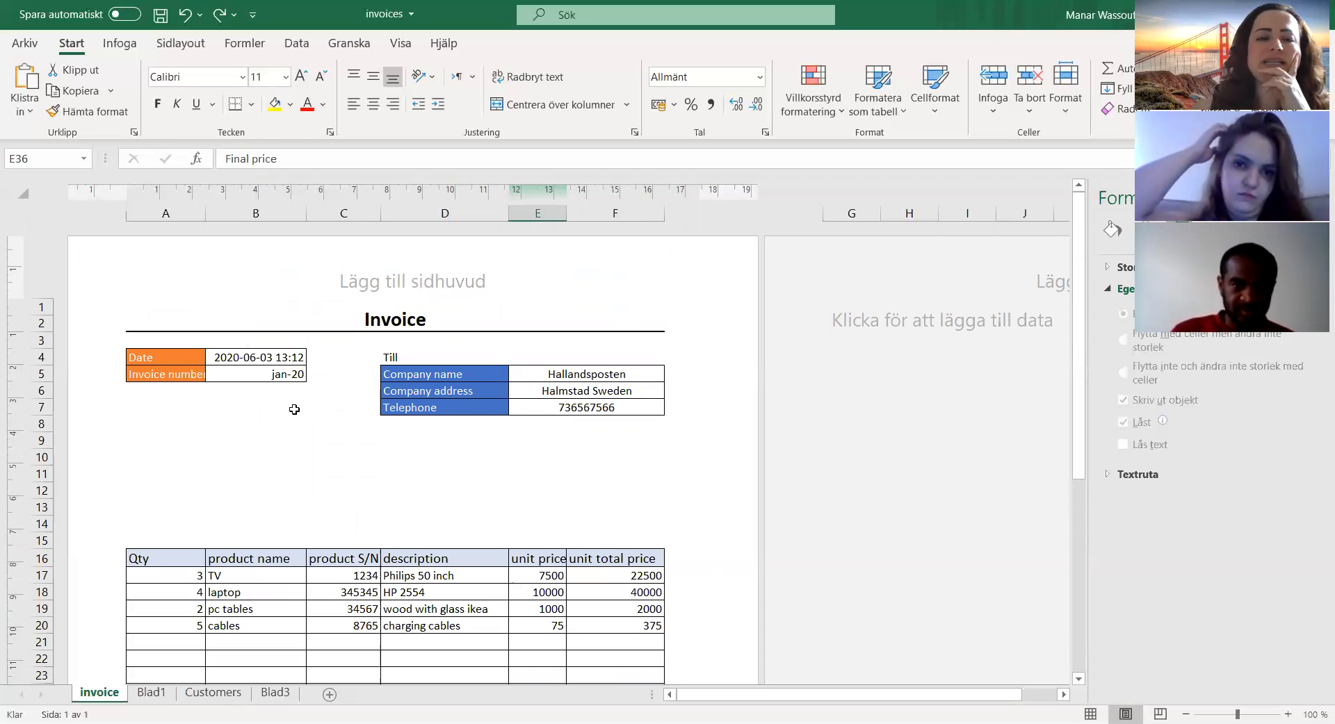
scroll(298, 405, down, 6)
scroll(298, 405, up, 4)
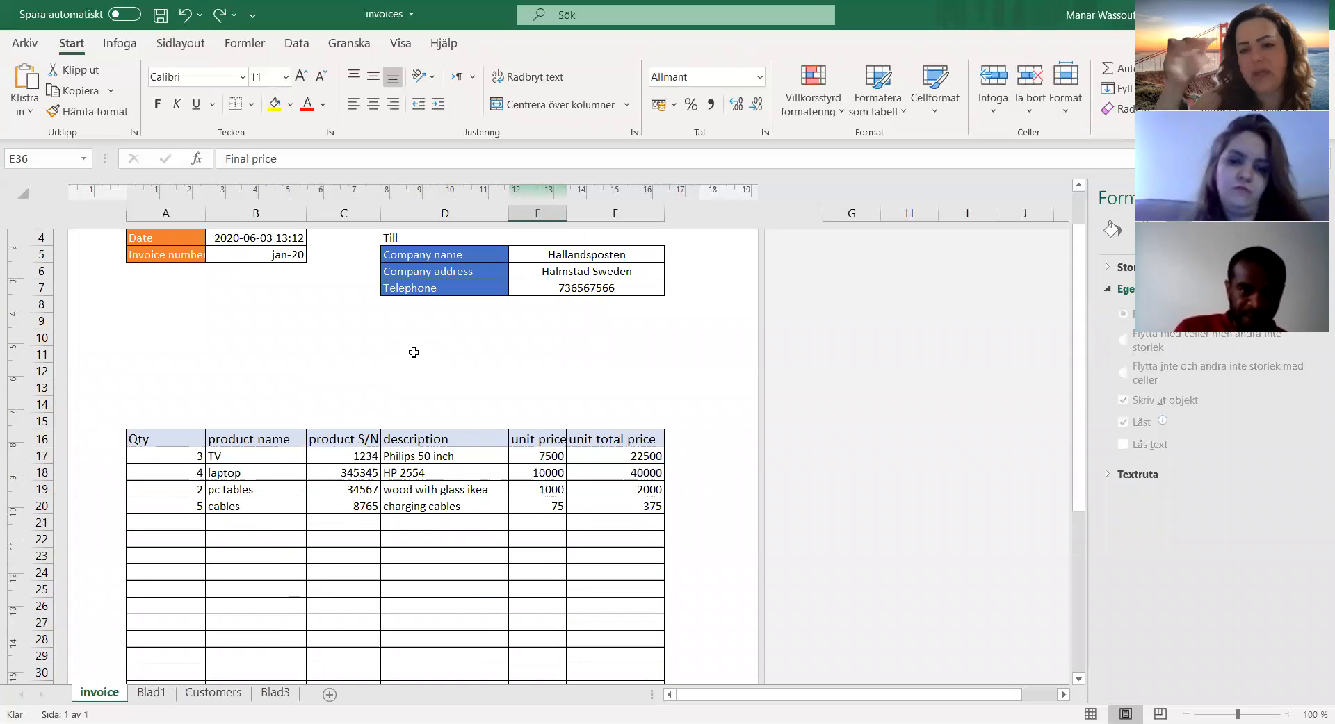
scroll(414, 353, up, 3)
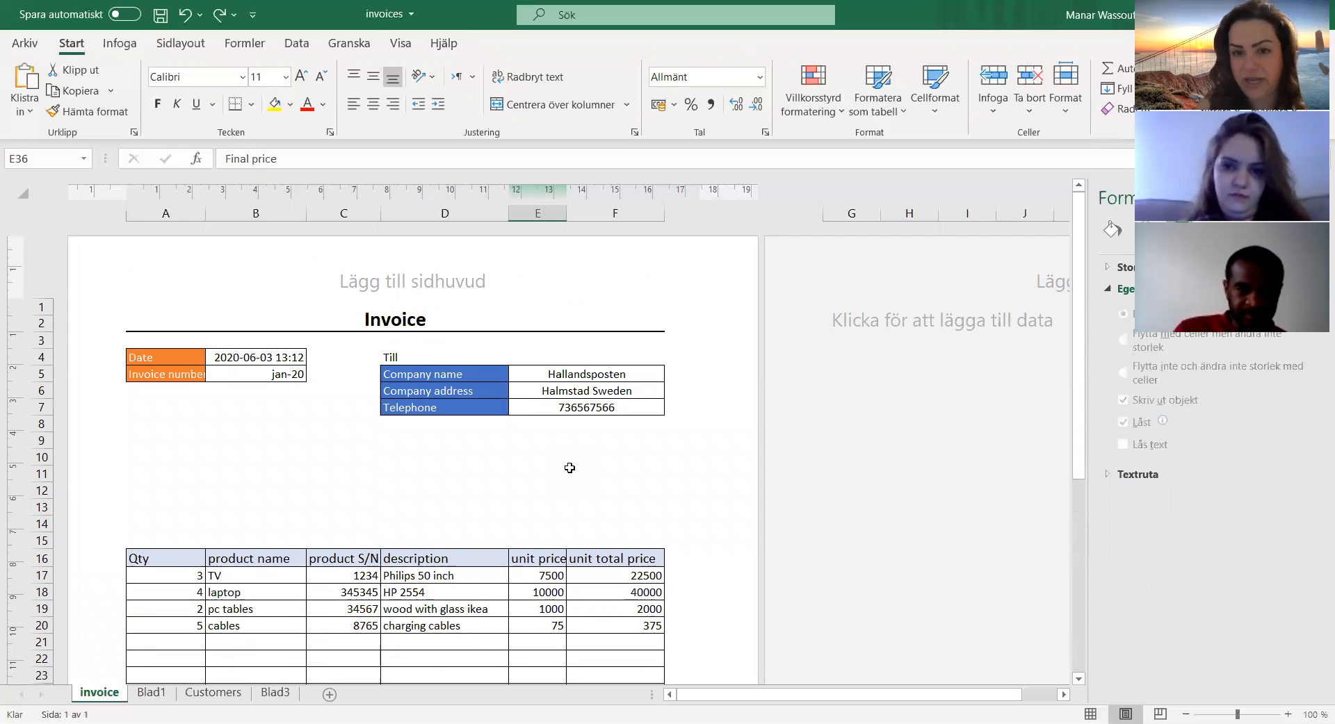
scroll(570, 466, down, 6)
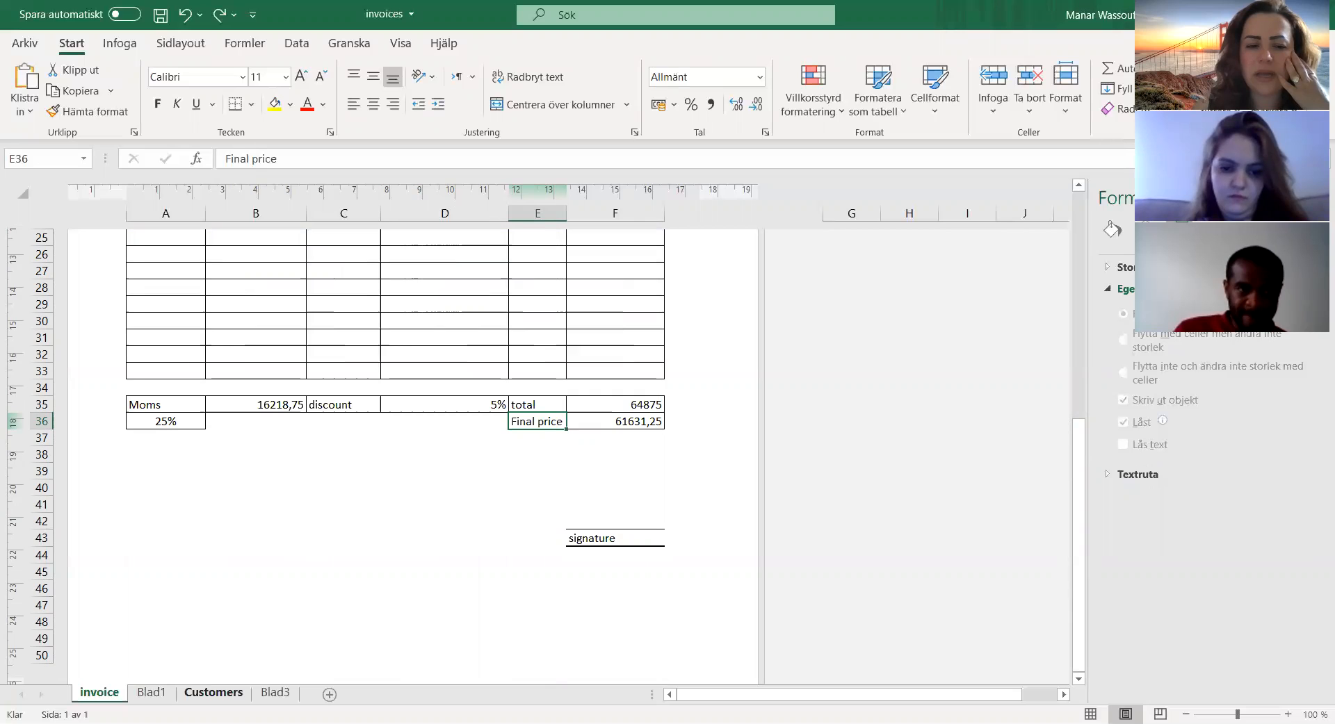
Step: Add a new worksheet after Blad3 and enter the title Invoice in cell A1
click(275, 693)
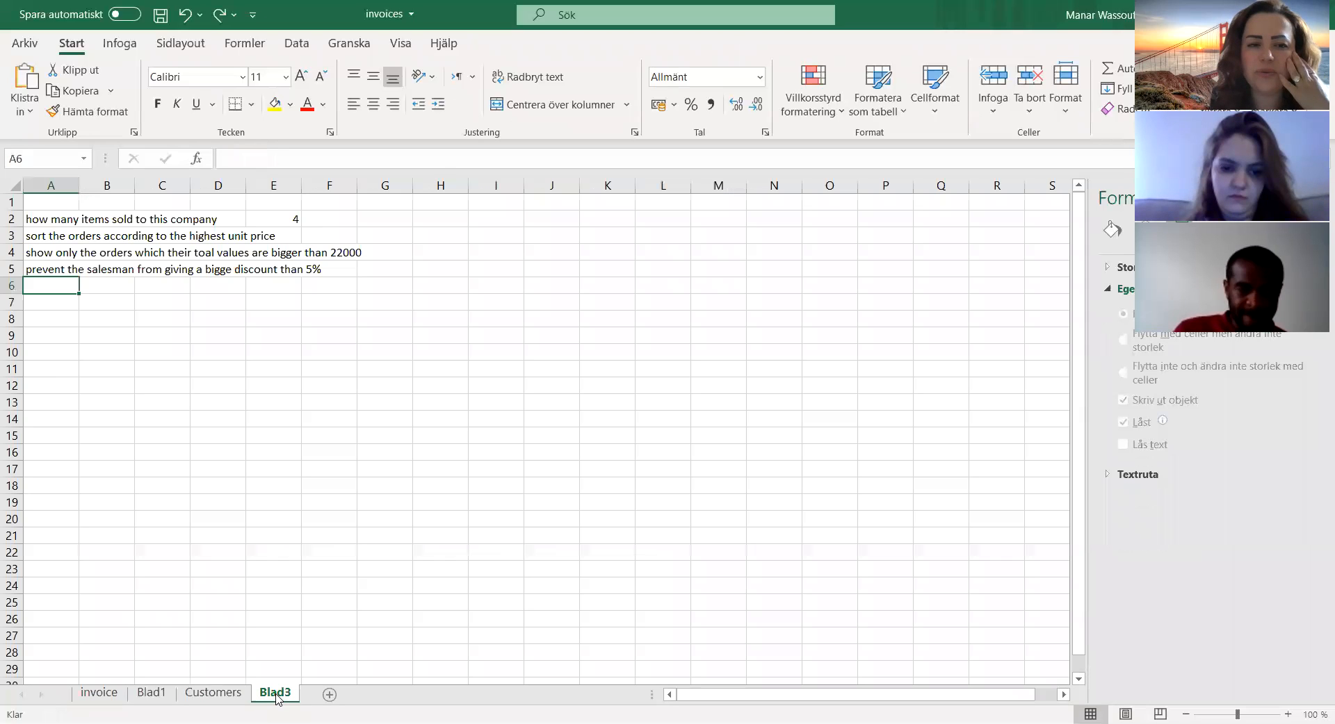
click(329, 694)
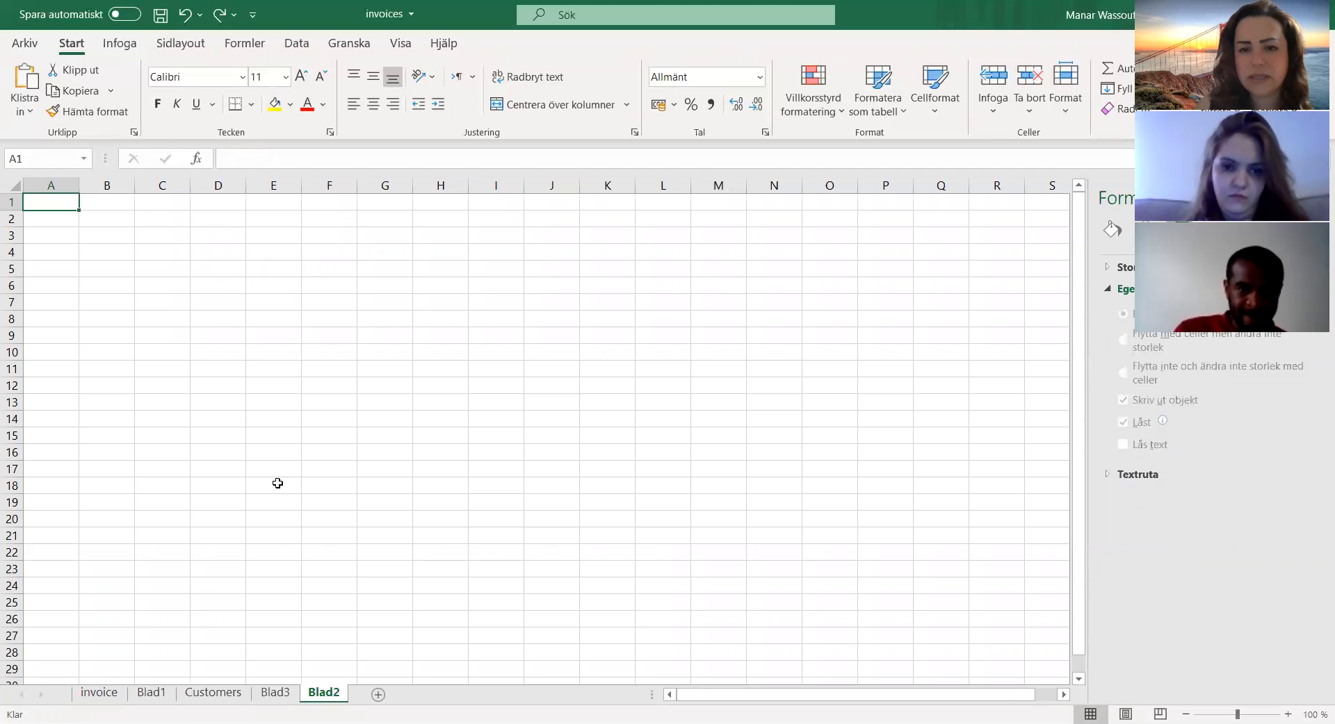
click(102, 217)
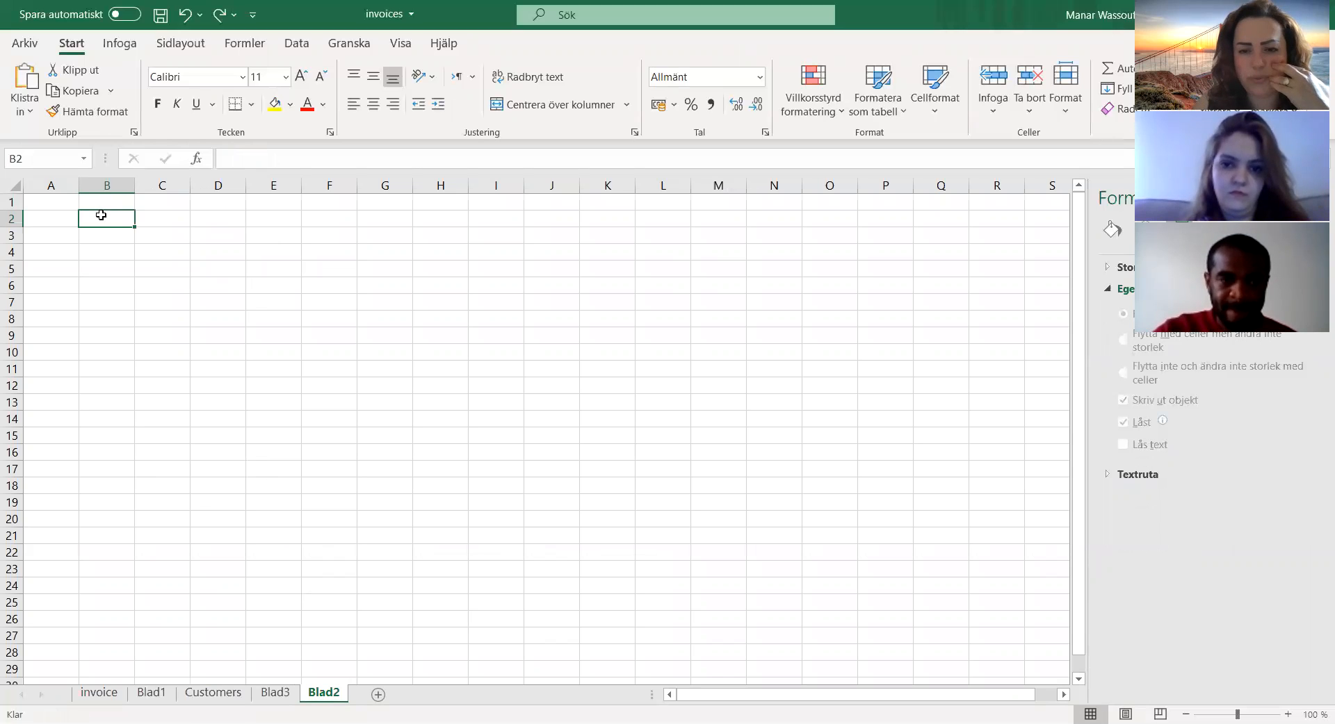
click(64, 217)
click(65, 203)
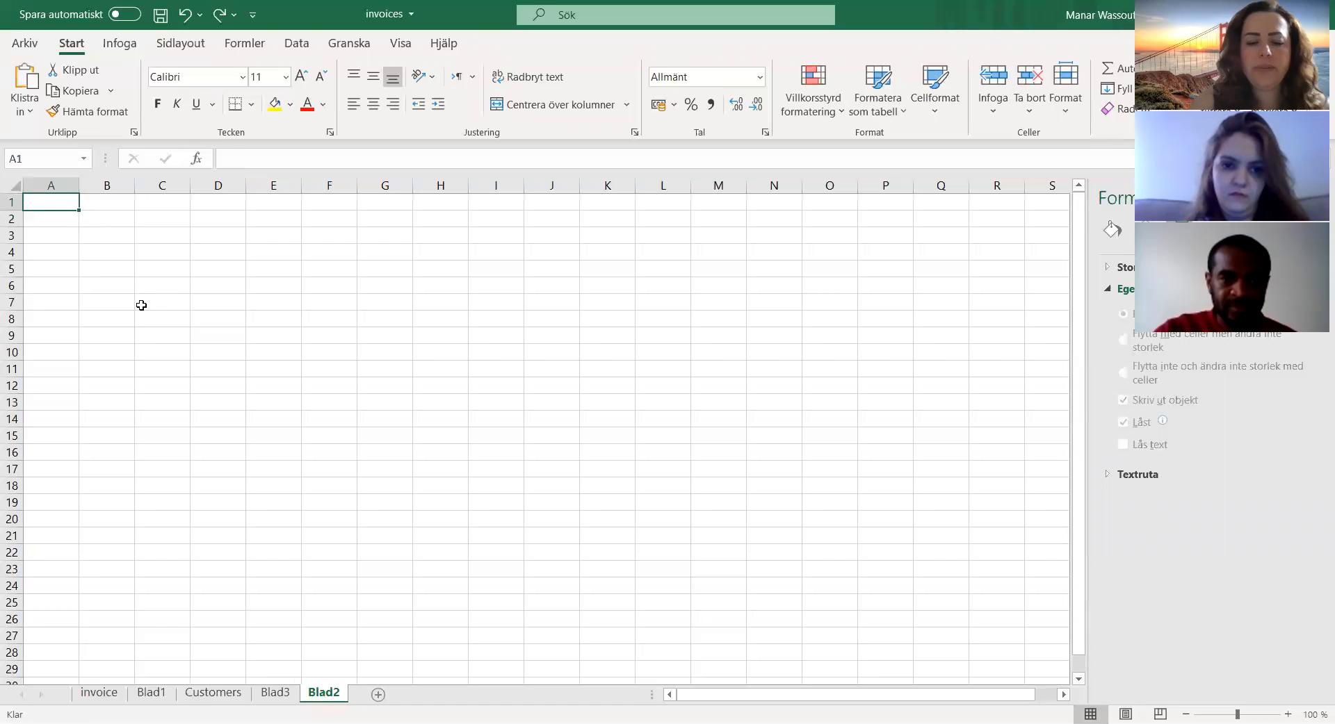
text(invi)
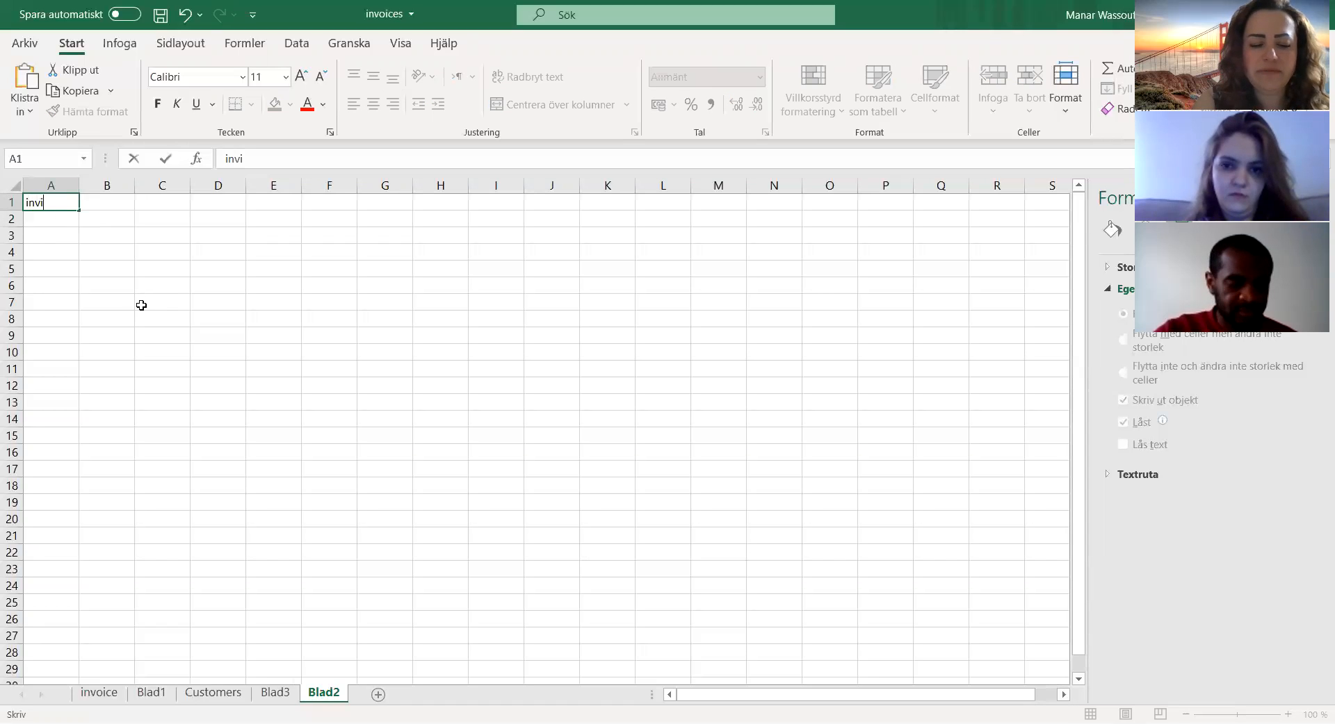
key(BackSpace)
key(BackSpace)
key(BackSpace)
text(voice)
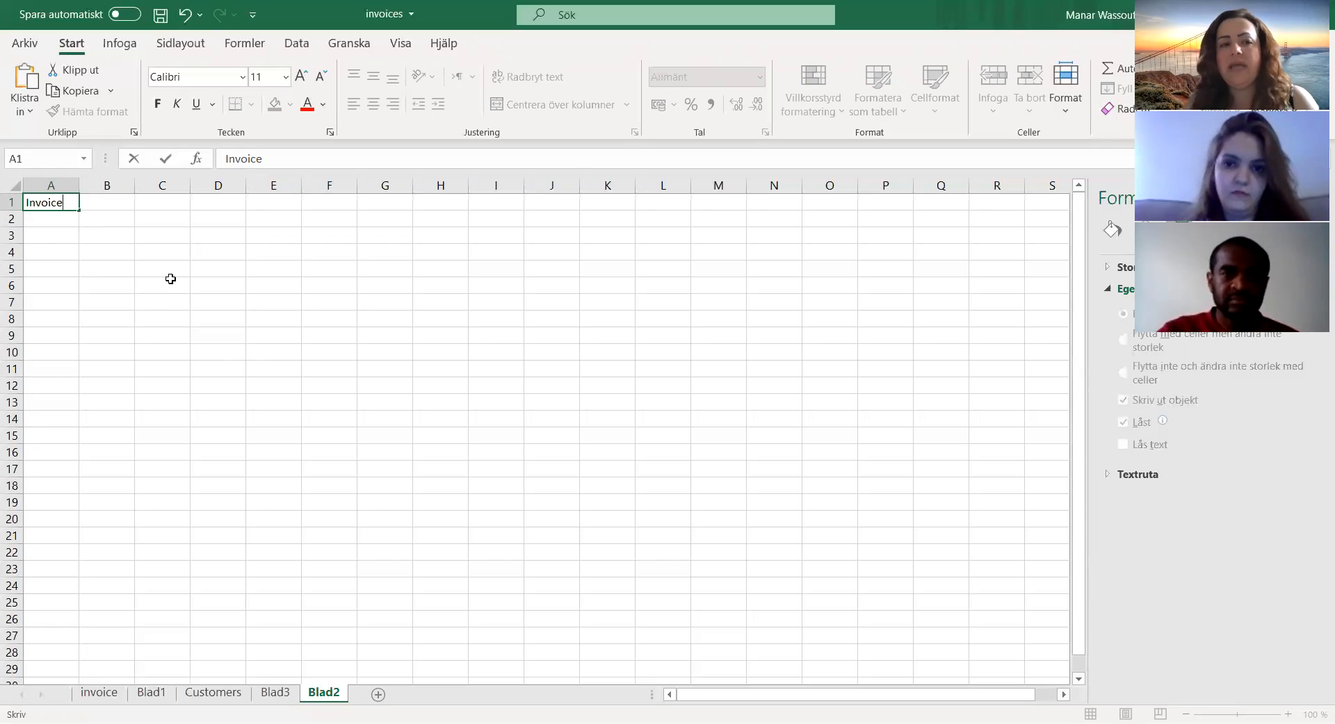
Step: Enter the heading name in cell A2 and widen column A to more than double its width
click(50, 219)
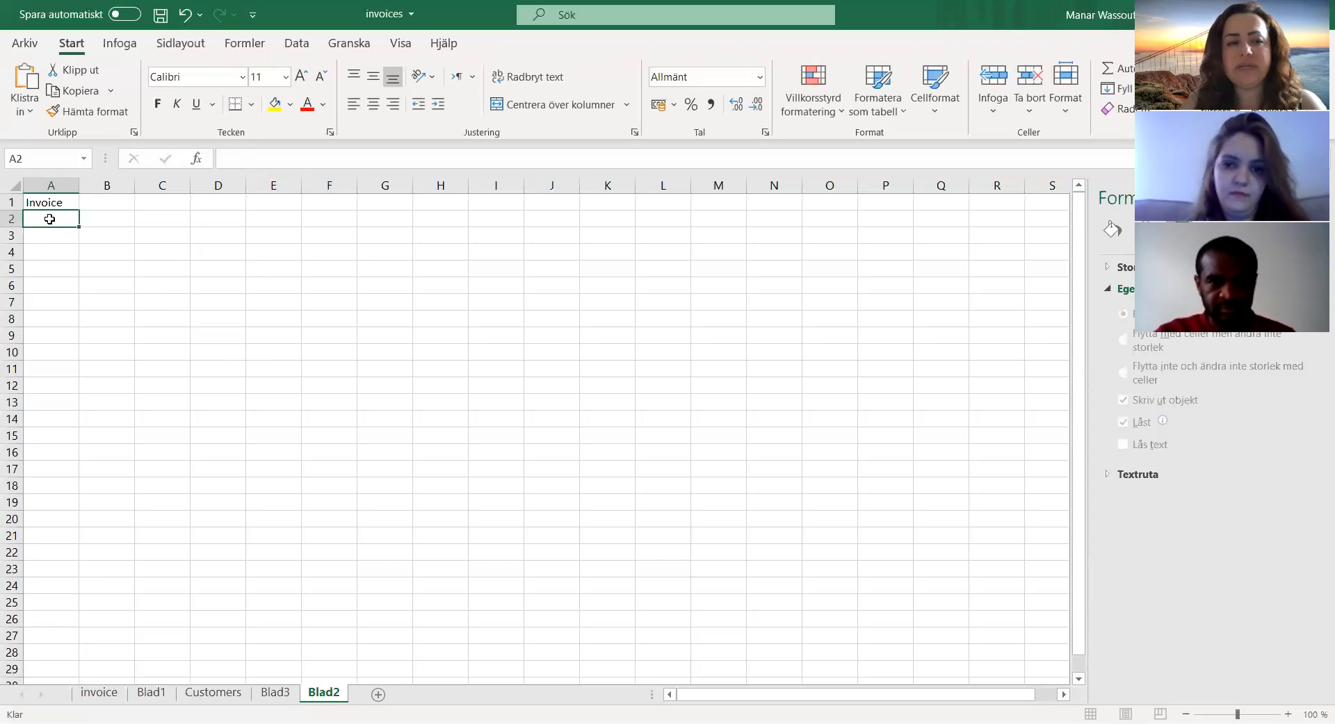
text(sdfs)
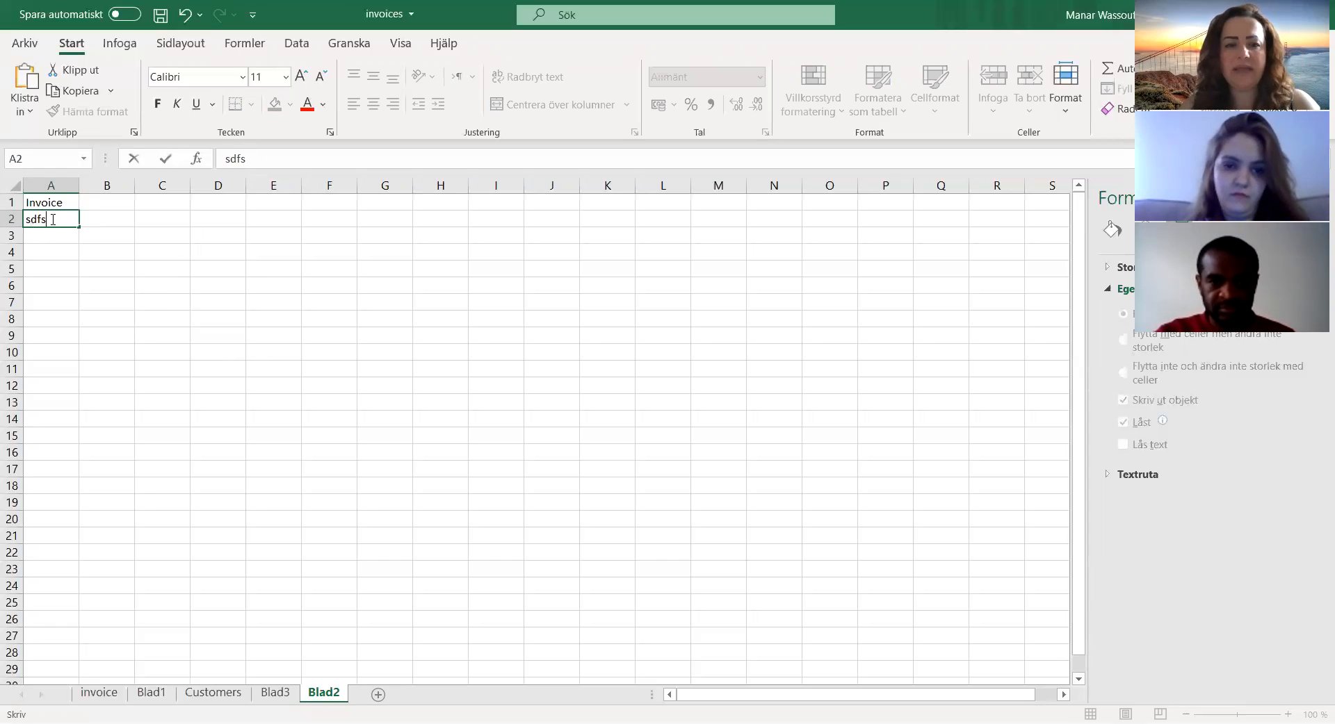
key(BackSpace)
key(BackSpace)
key(BackSpace)
key(BackSpace)
text(nam)
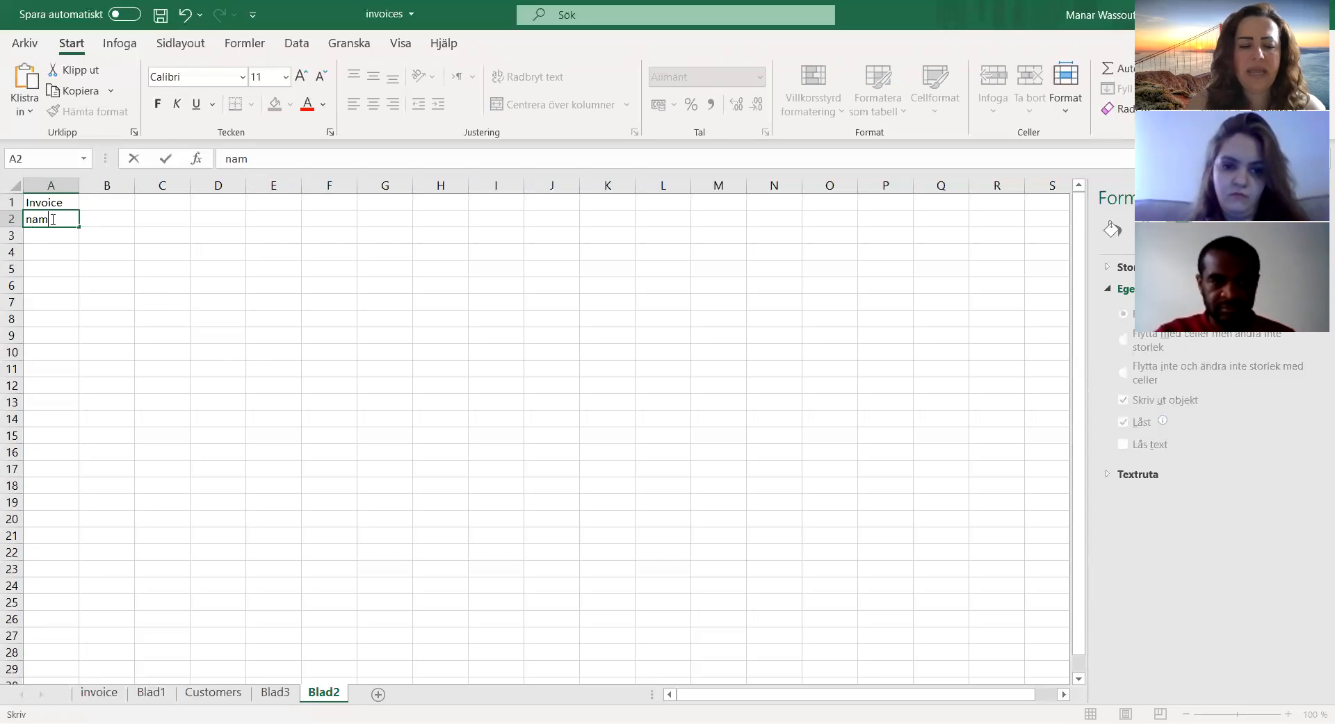
text(e)
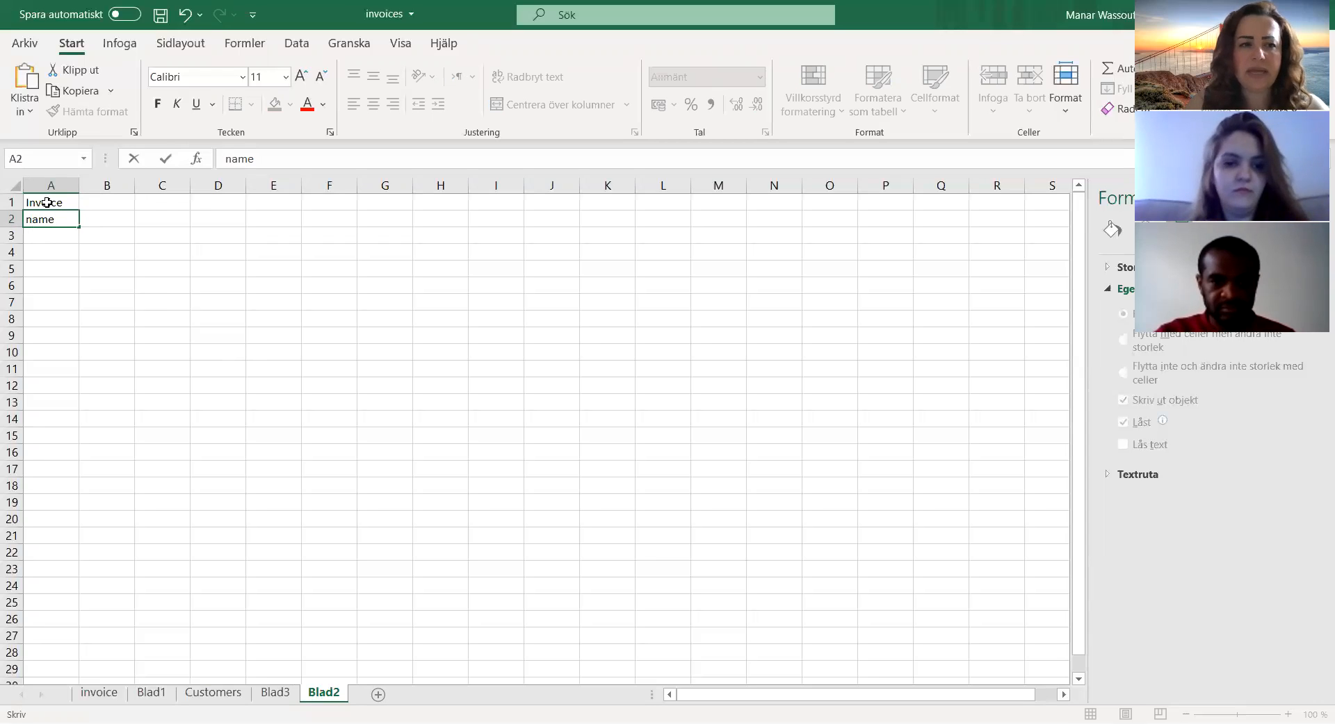
click(78, 184)
drag(78, 183, 156, 184)
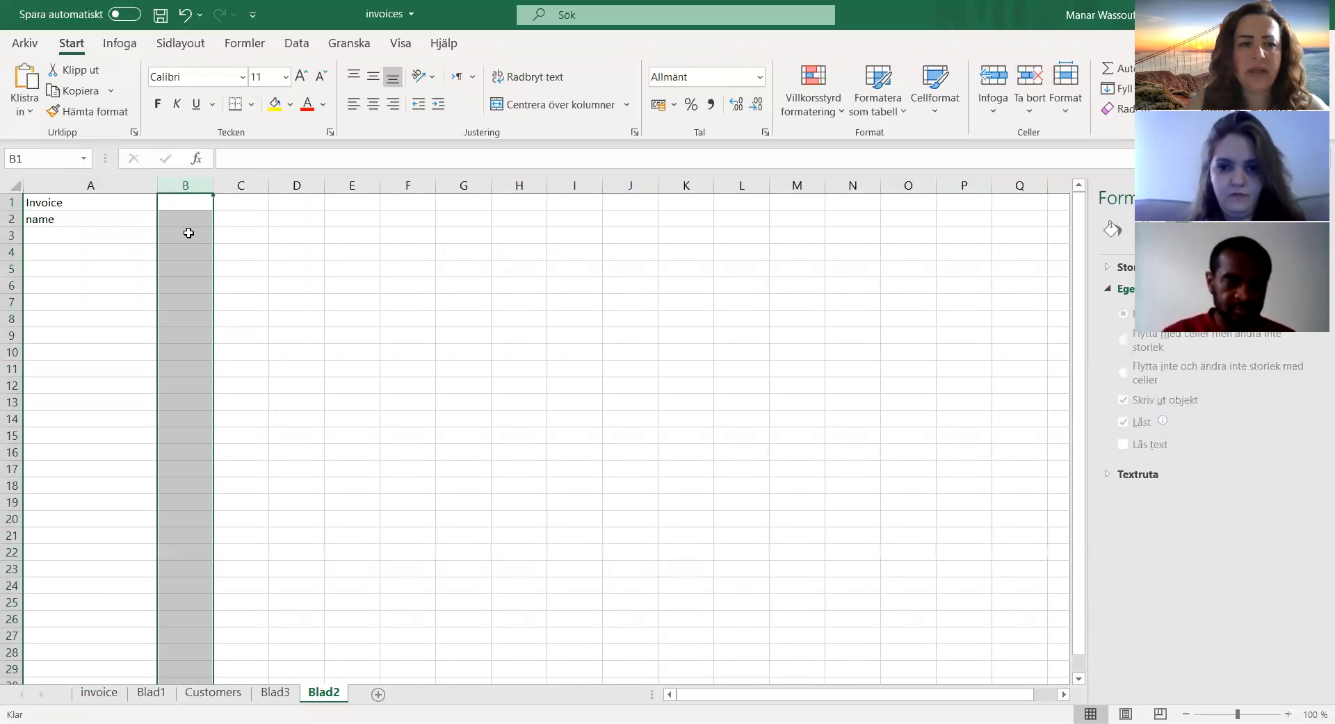
Step: Add the headings last name in cell B2 and address in cell C2
click(190, 221)
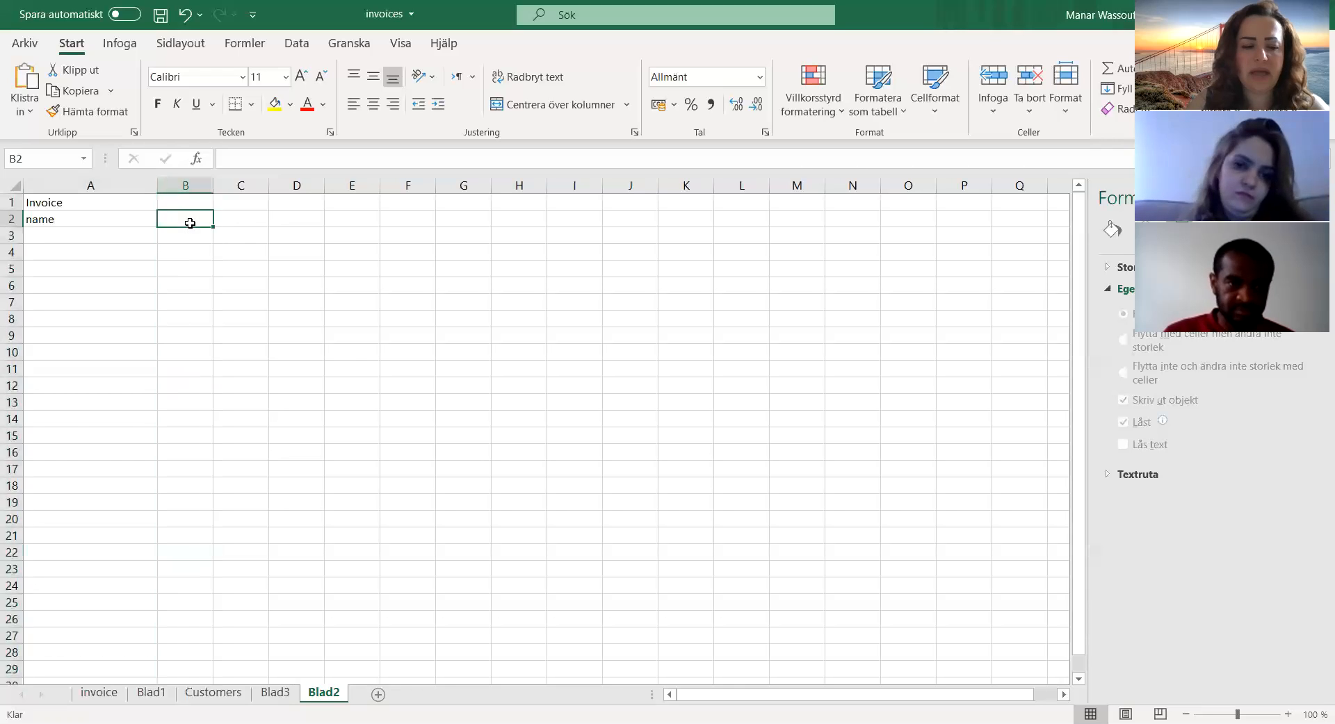
text(last name)
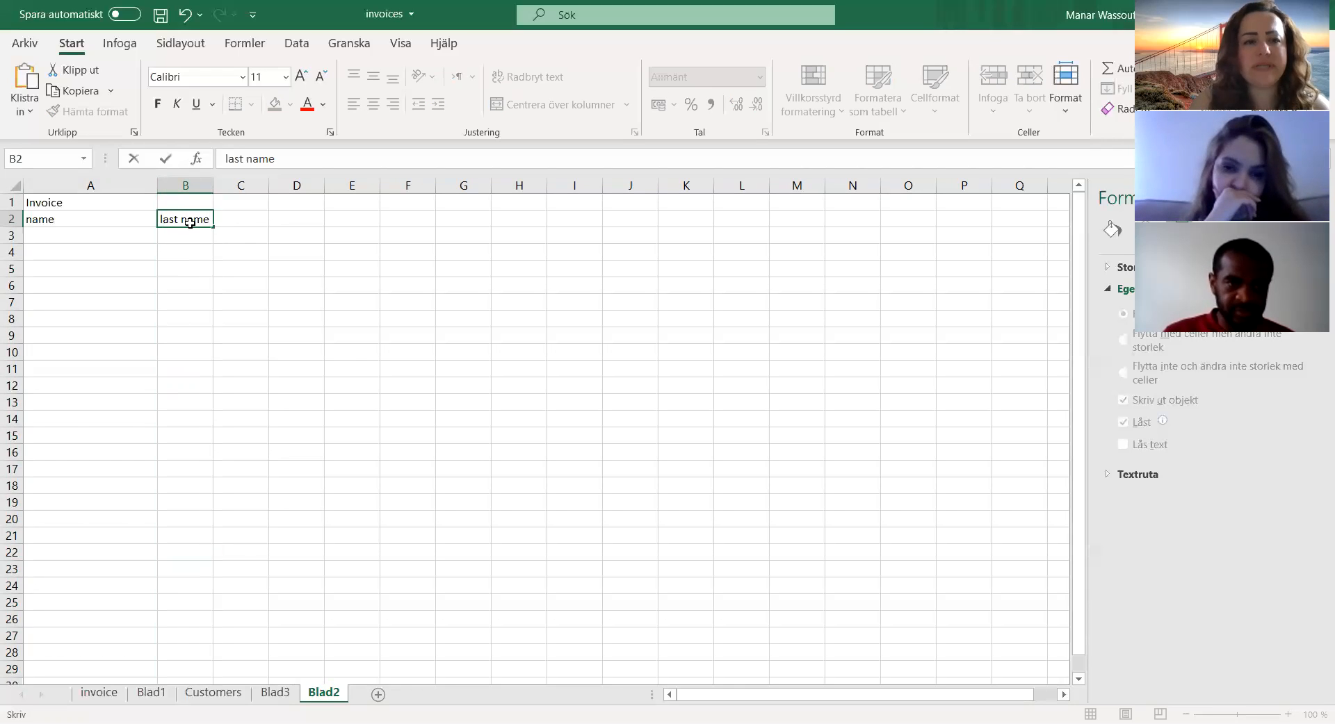
key(Tab)
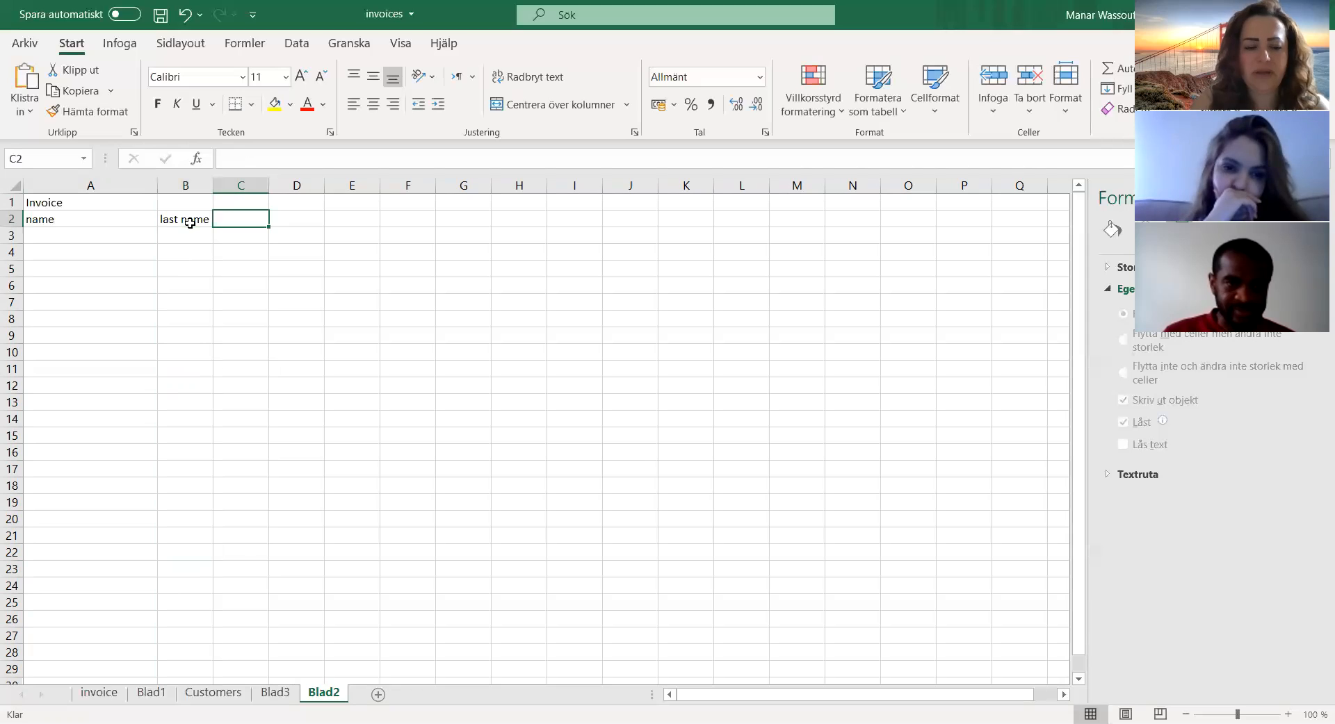
text(address)
key(Tab)
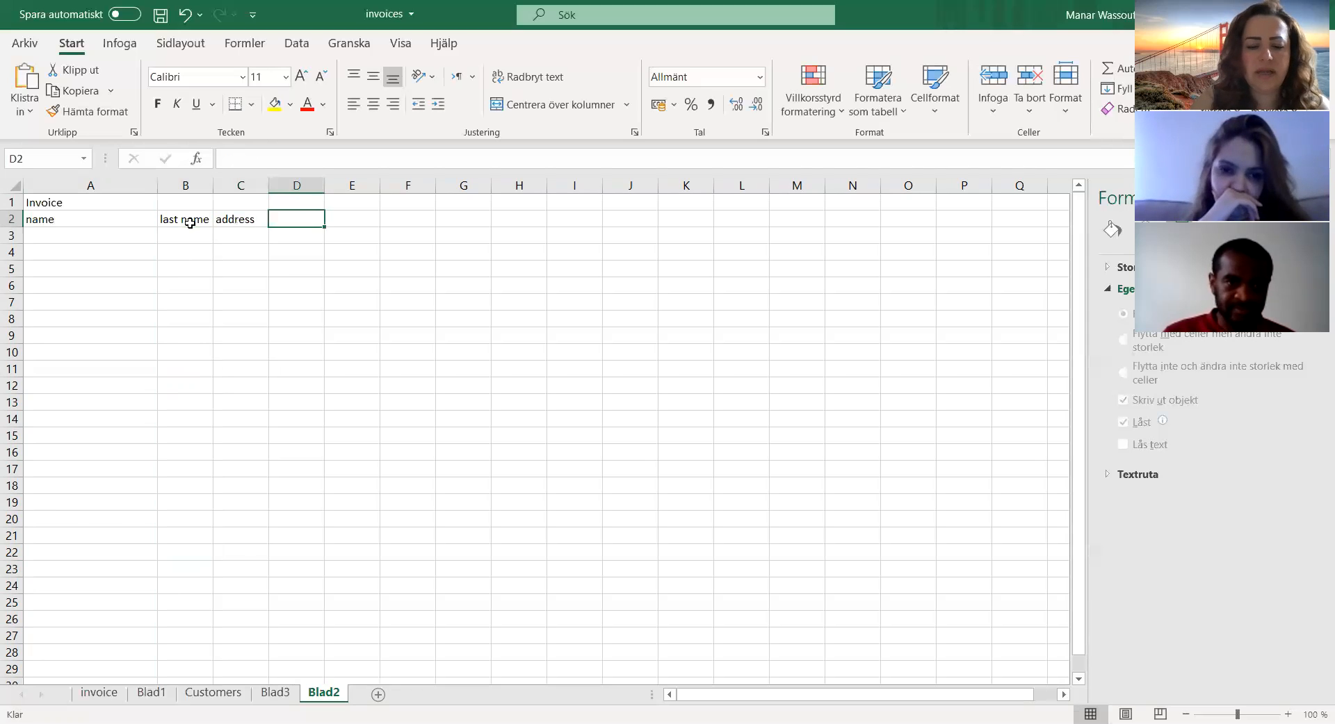
Step: Enter the heading mobile in cell D2 and widen column D to about double its width
text(mobile)
click(325, 186)
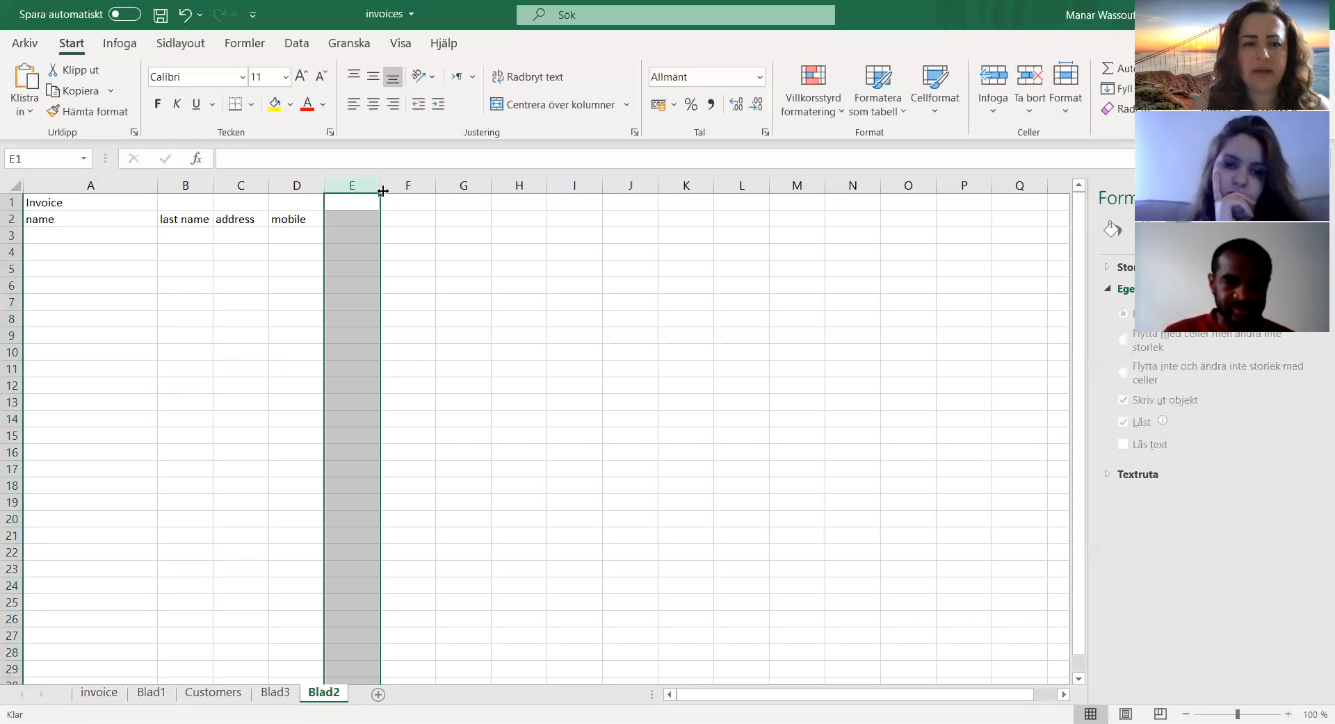
drag(323, 186, 384, 187)
Step: Enter the heading email in cell E2 and widen column E to more than double its width
click(413, 197)
click(401, 225)
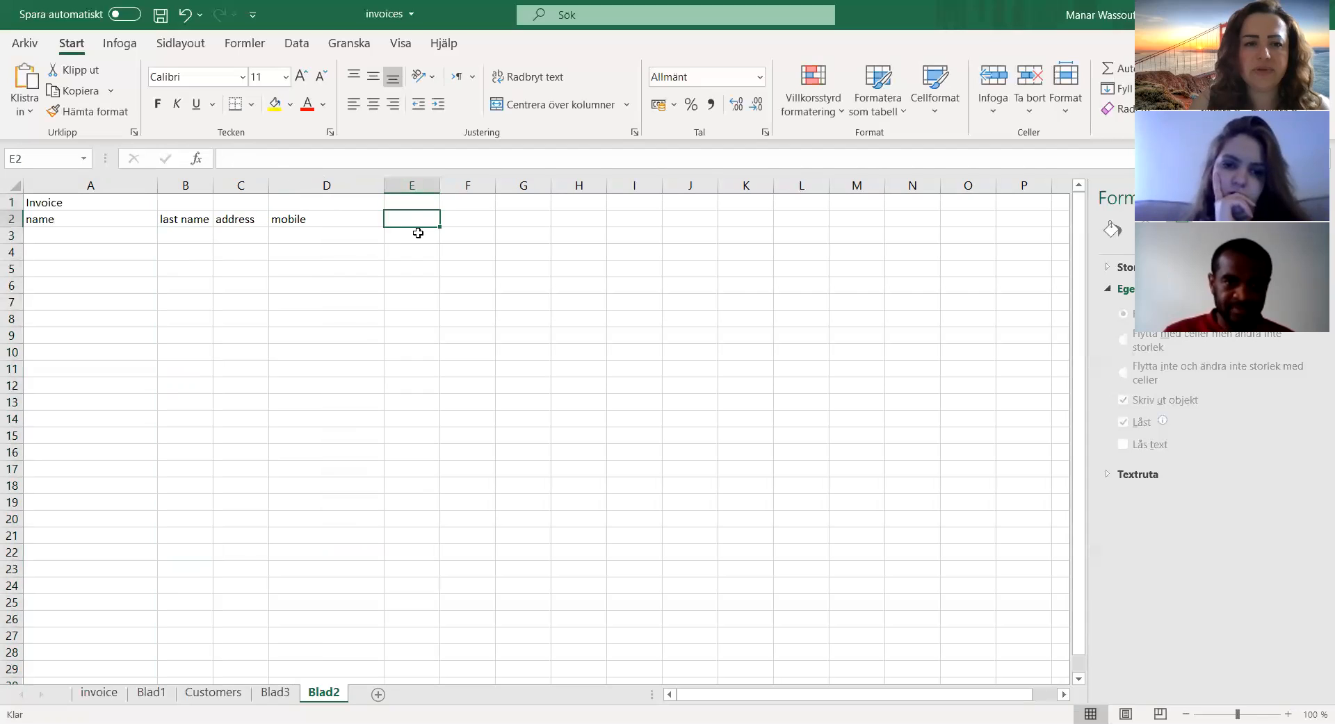
text(email)
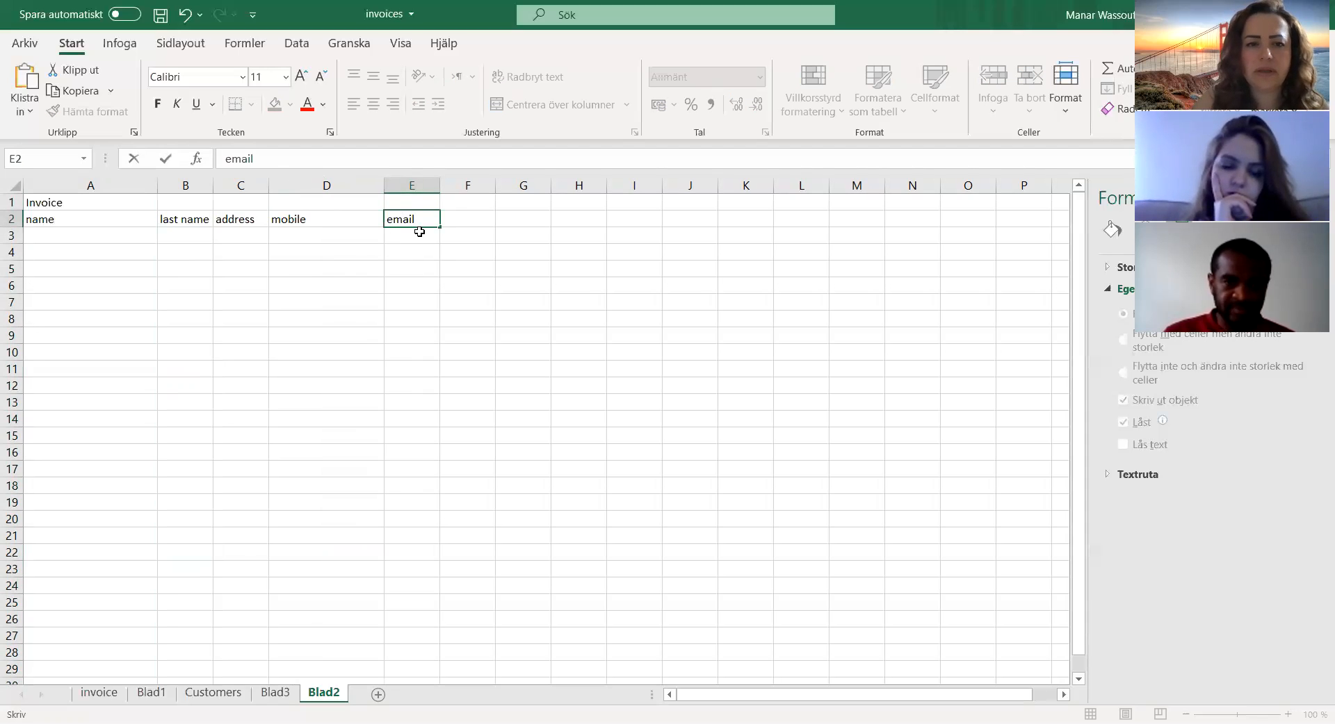
click(444, 186)
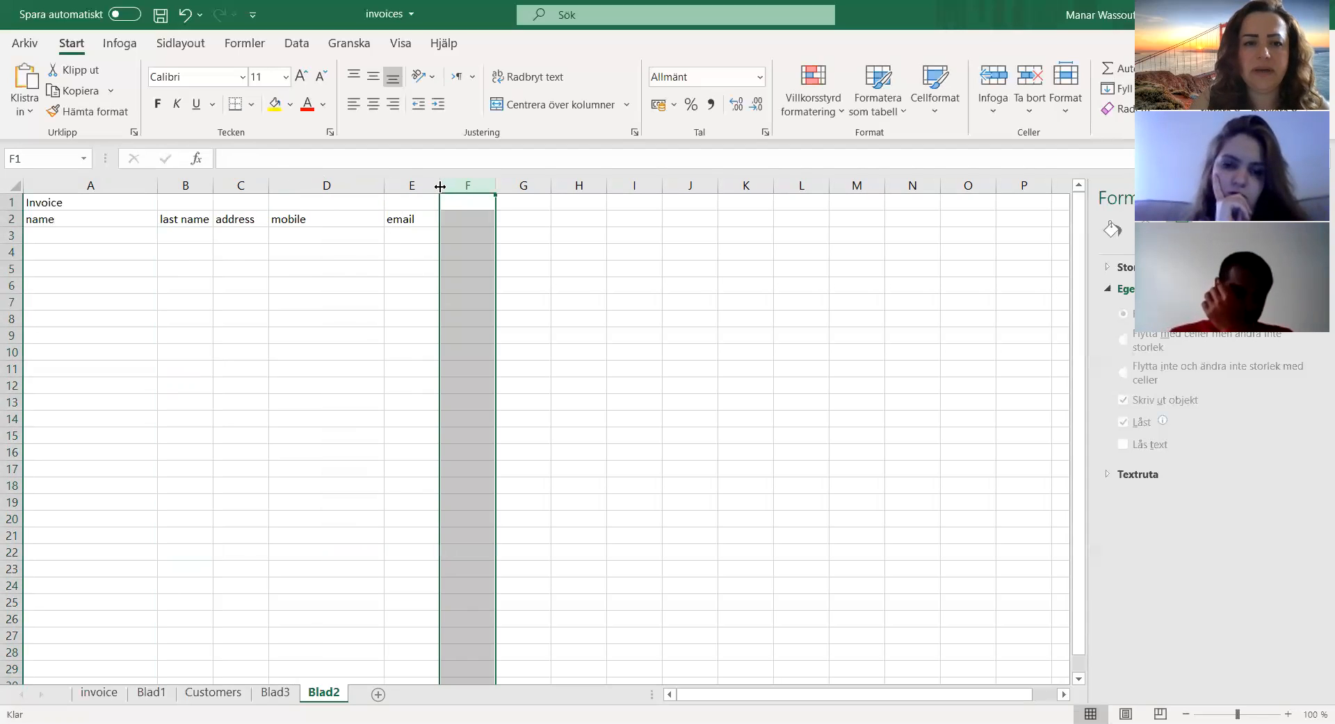
drag(440, 187, 517, 186)
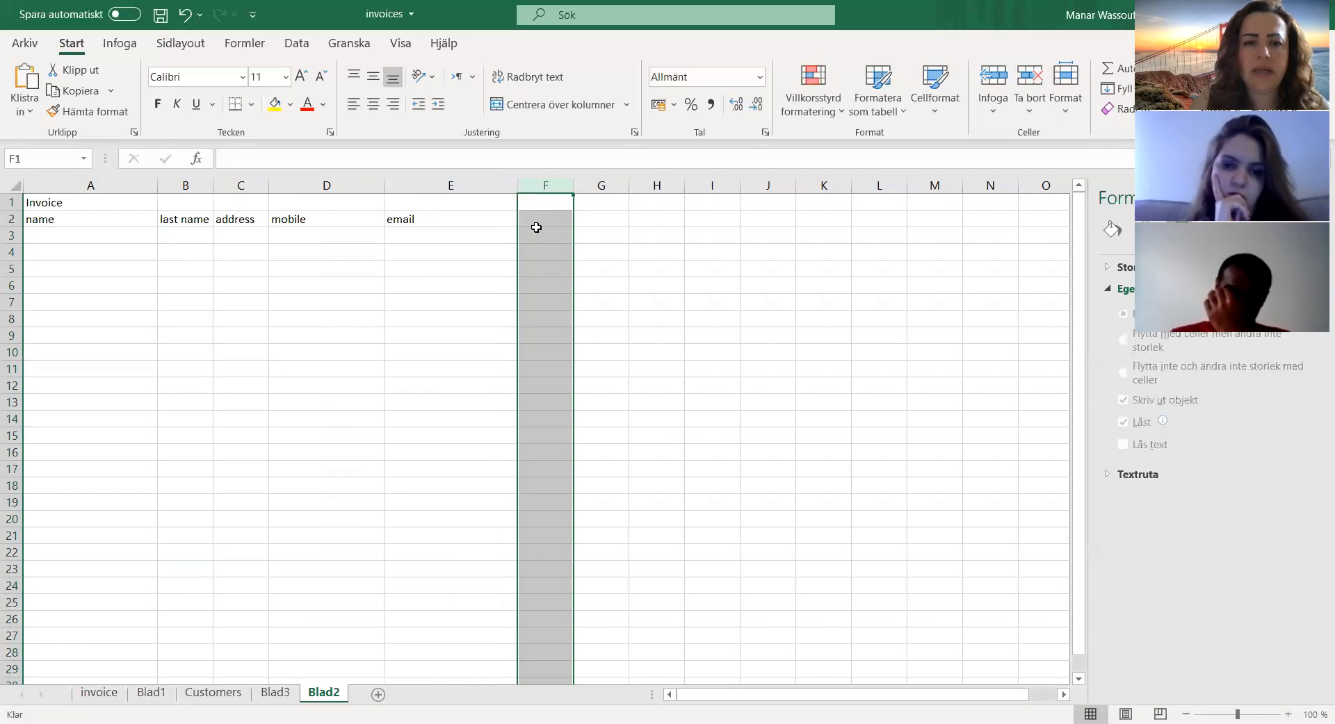
Step: Enter the heading age in cell F2 and widen column F by about half
click(537, 222)
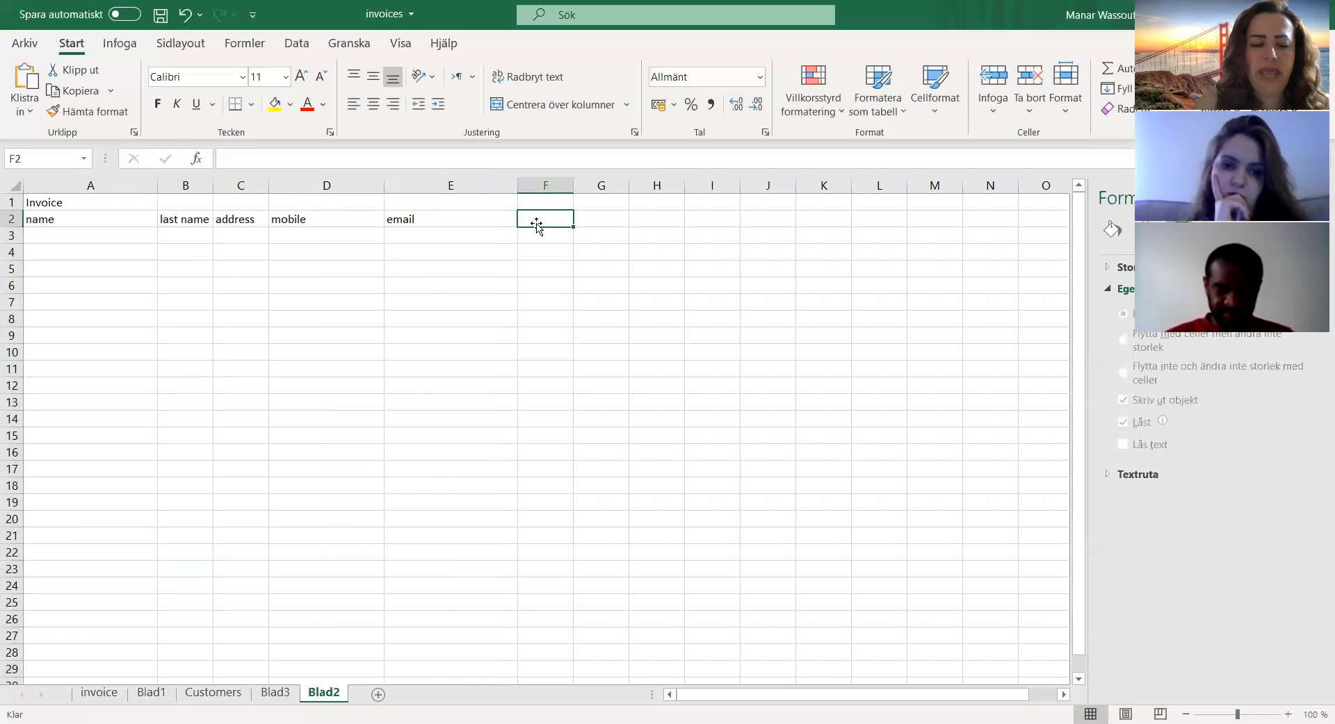
text(age)
key(Return)
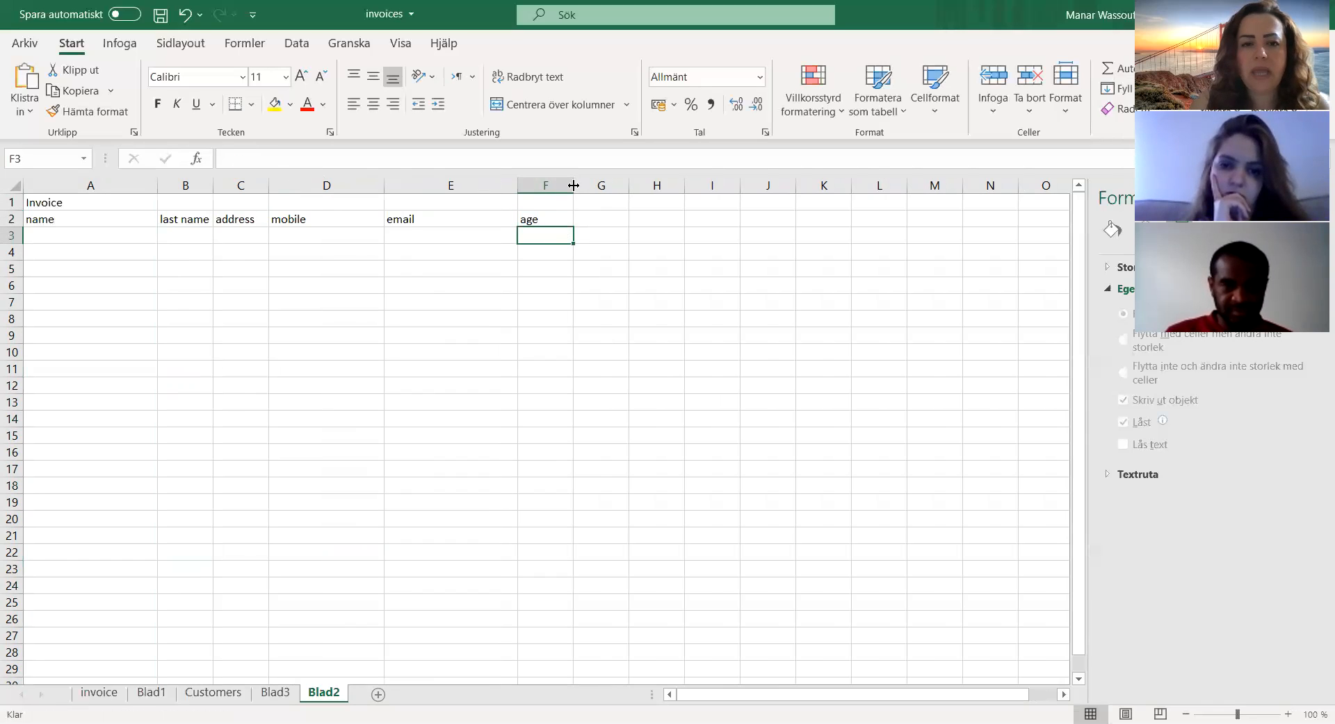
drag(573, 186, 604, 186)
Step: Display the new sheet in Page Layout view with cell A3 selected
click(52, 240)
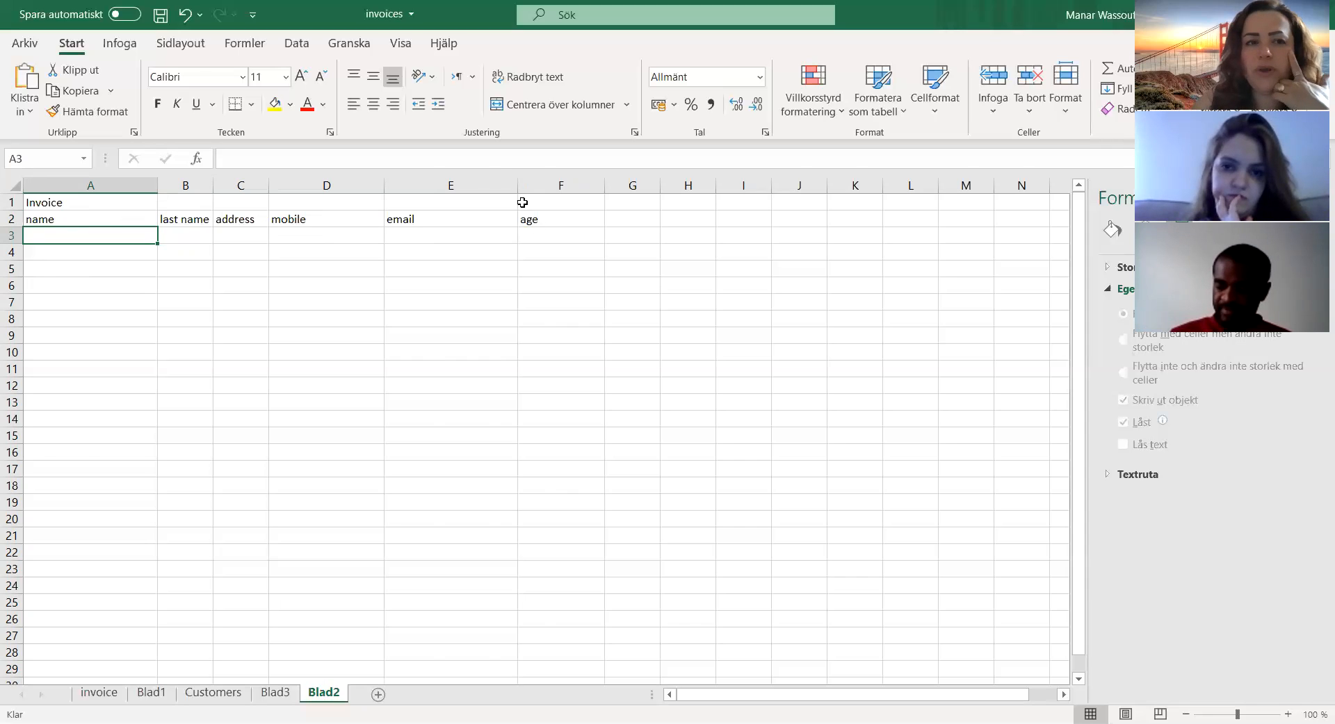
click(403, 45)
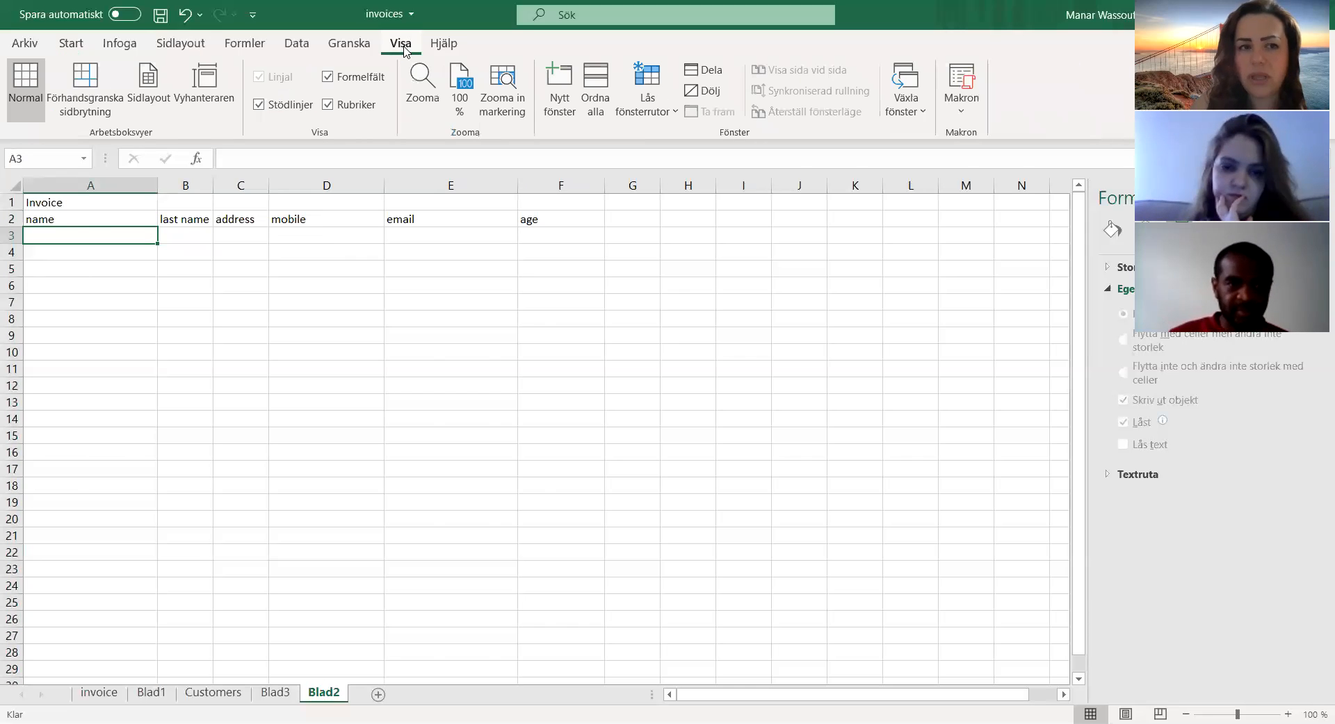
click(147, 101)
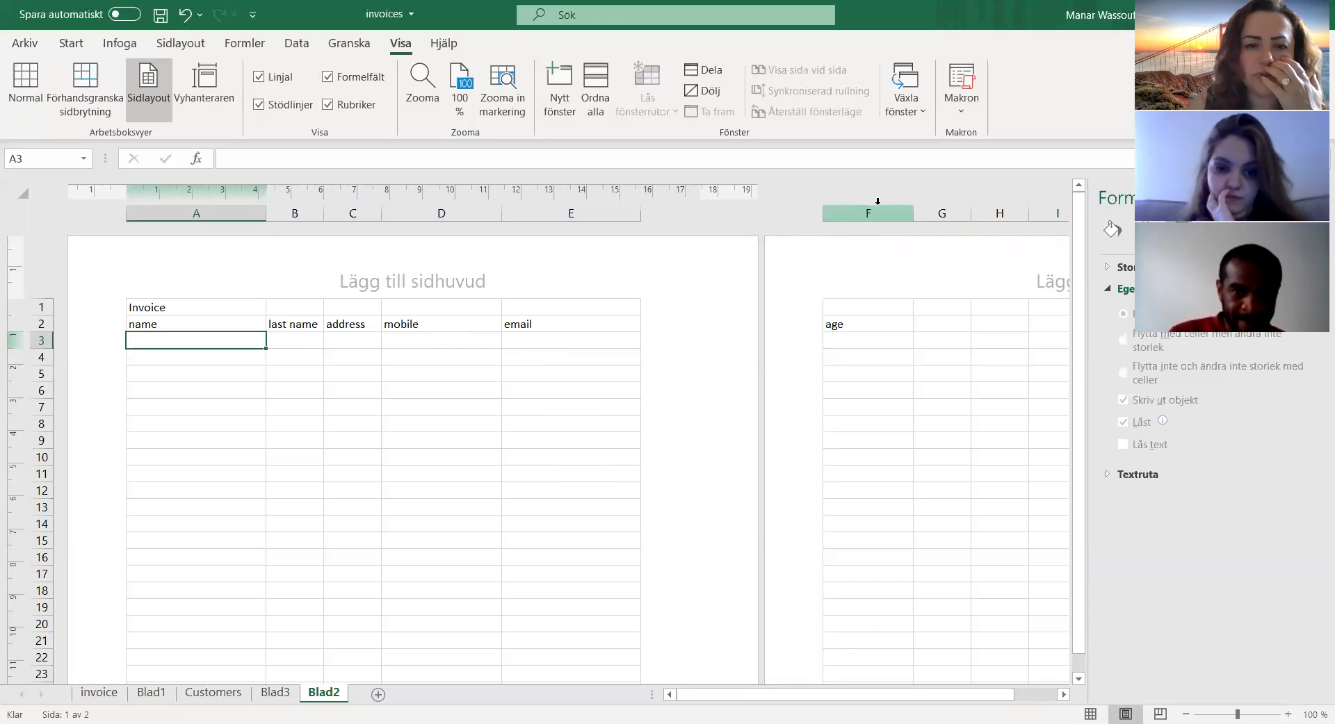
Step: Narrow column A and resize columns E and F so that all headings from name to age fit on the first page
drag(913, 213, 359, 311)
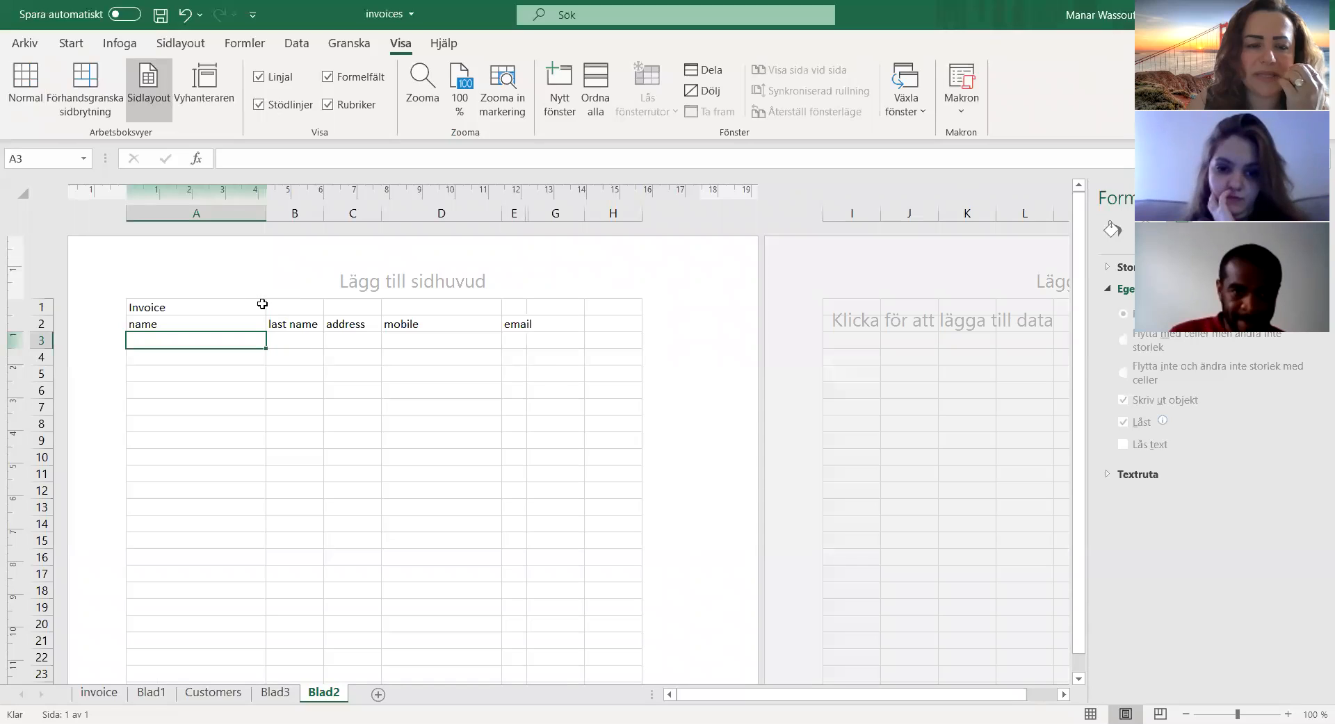
drag(266, 212, 217, 212)
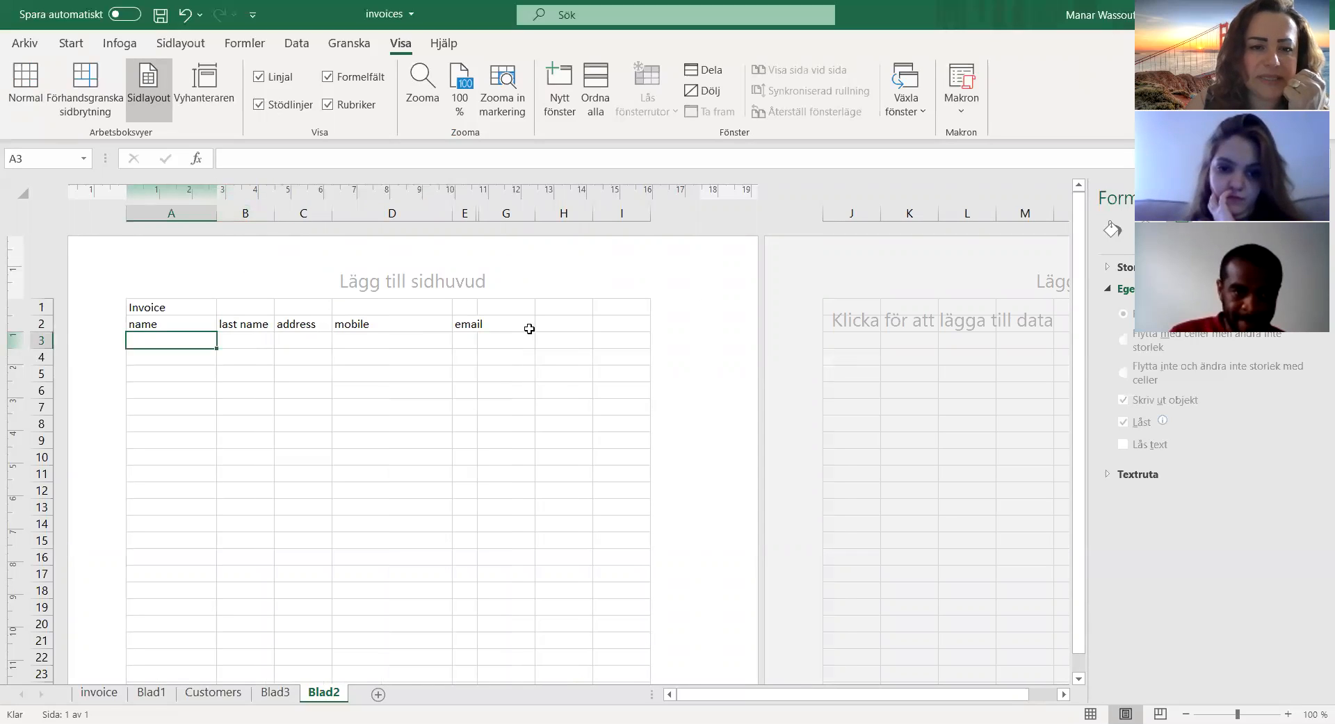
drag(479, 212, 550, 211)
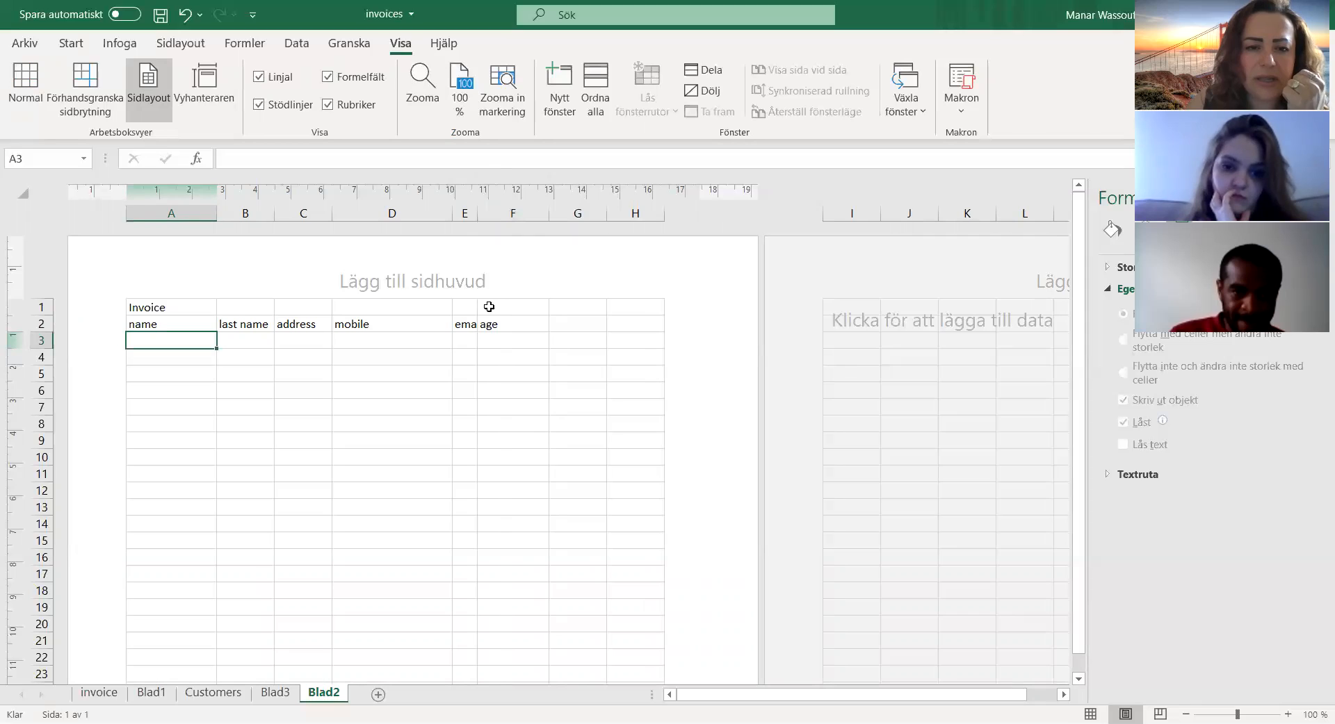
drag(477, 213, 588, 212)
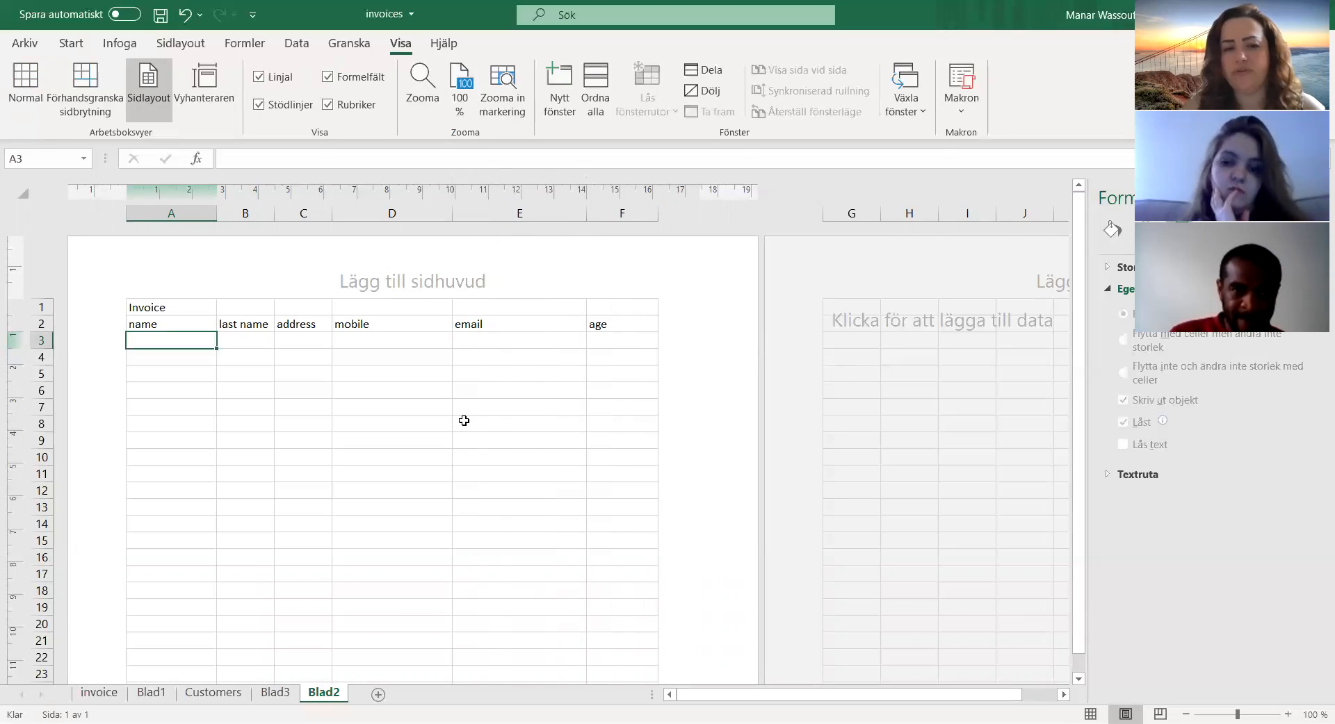
Step: Examine how the Blad2 headings fit the page, comparing Normal view with Page Layout view
scroll(465, 421, down, 10)
scroll(479, 430, up, 6)
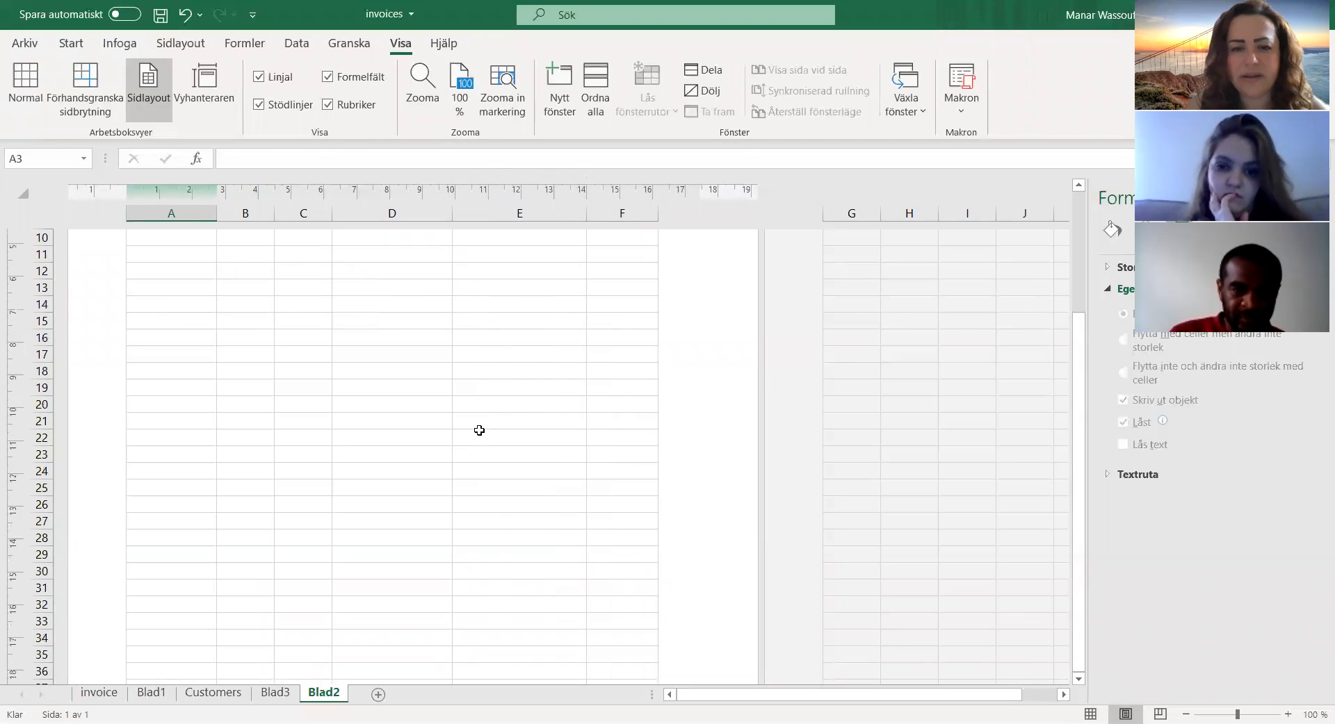
scroll(479, 430, up, 3)
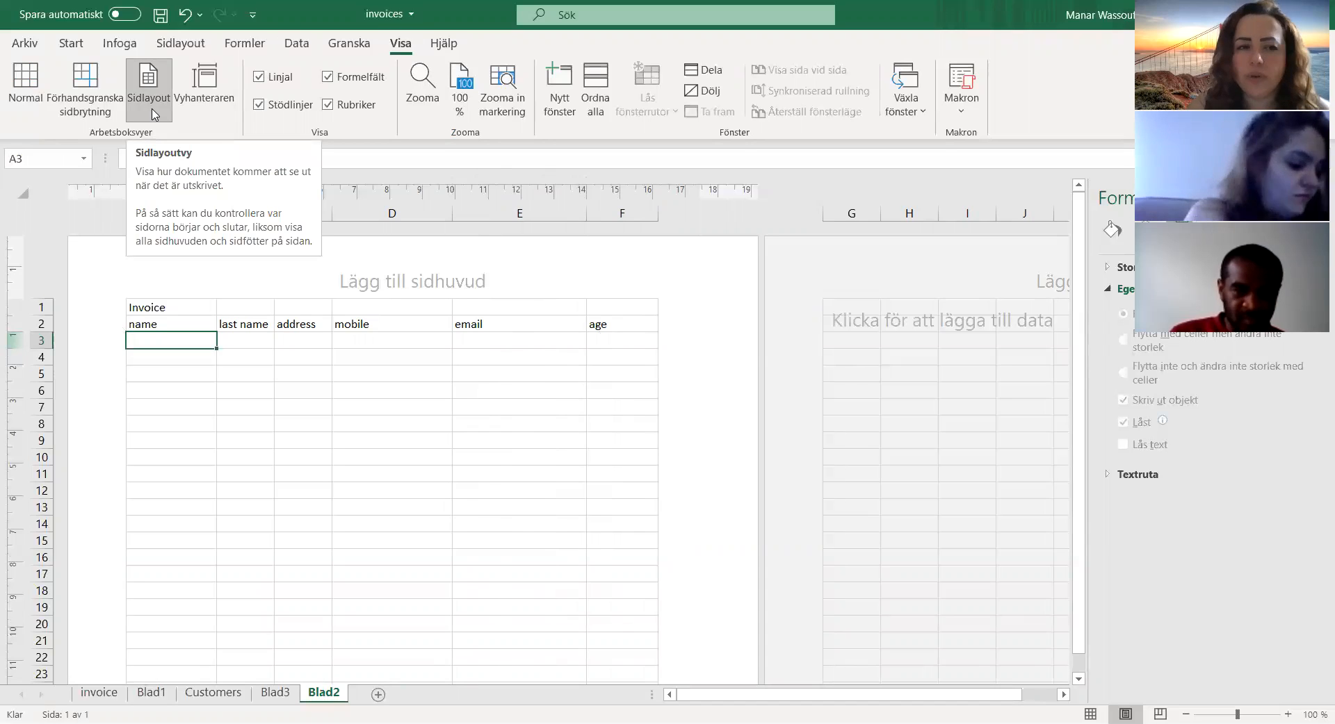
click(25, 99)
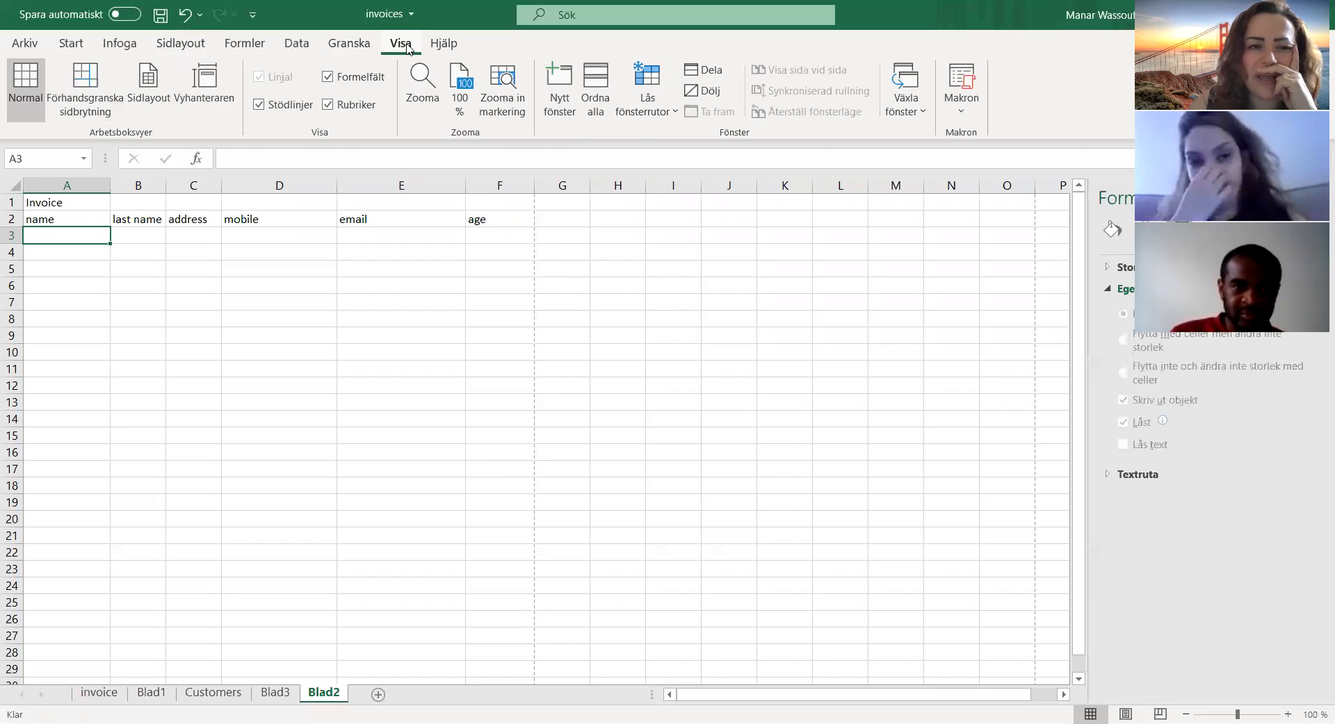
click(150, 90)
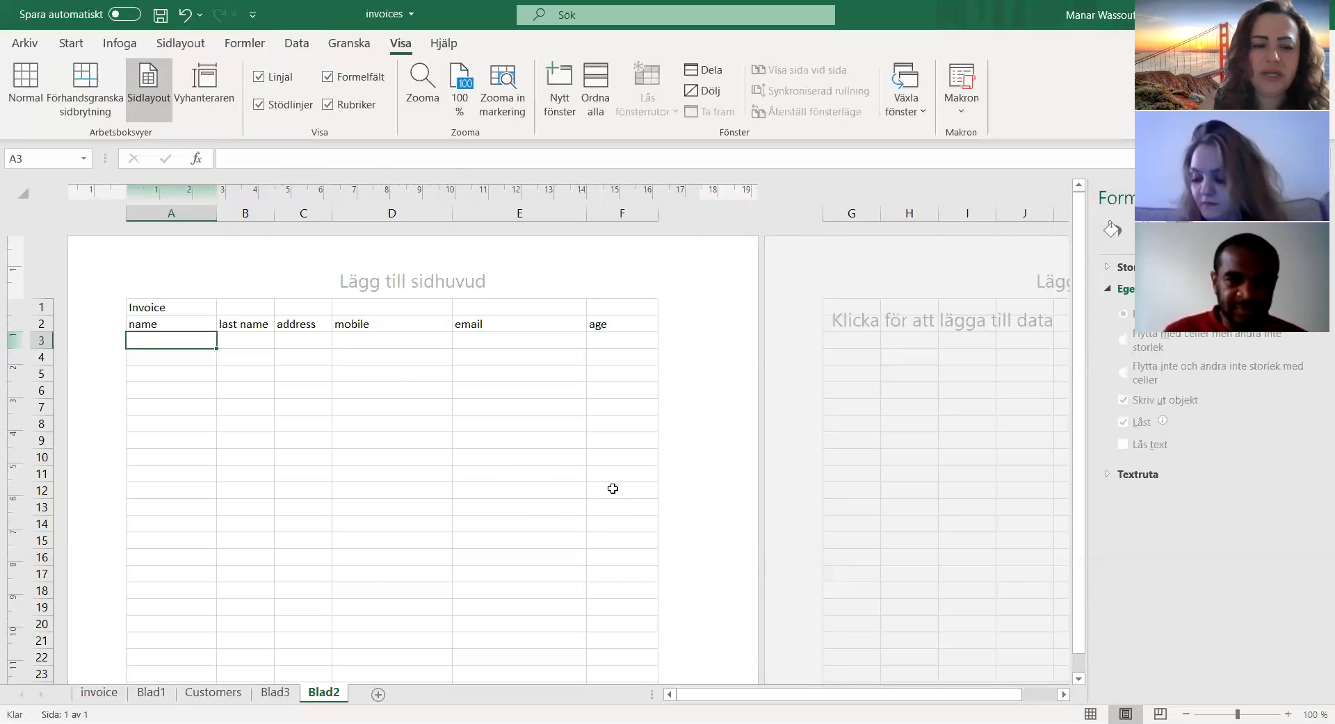
Step: Look through the Customers and Blad3 sheets and return to Blad2
click(215, 693)
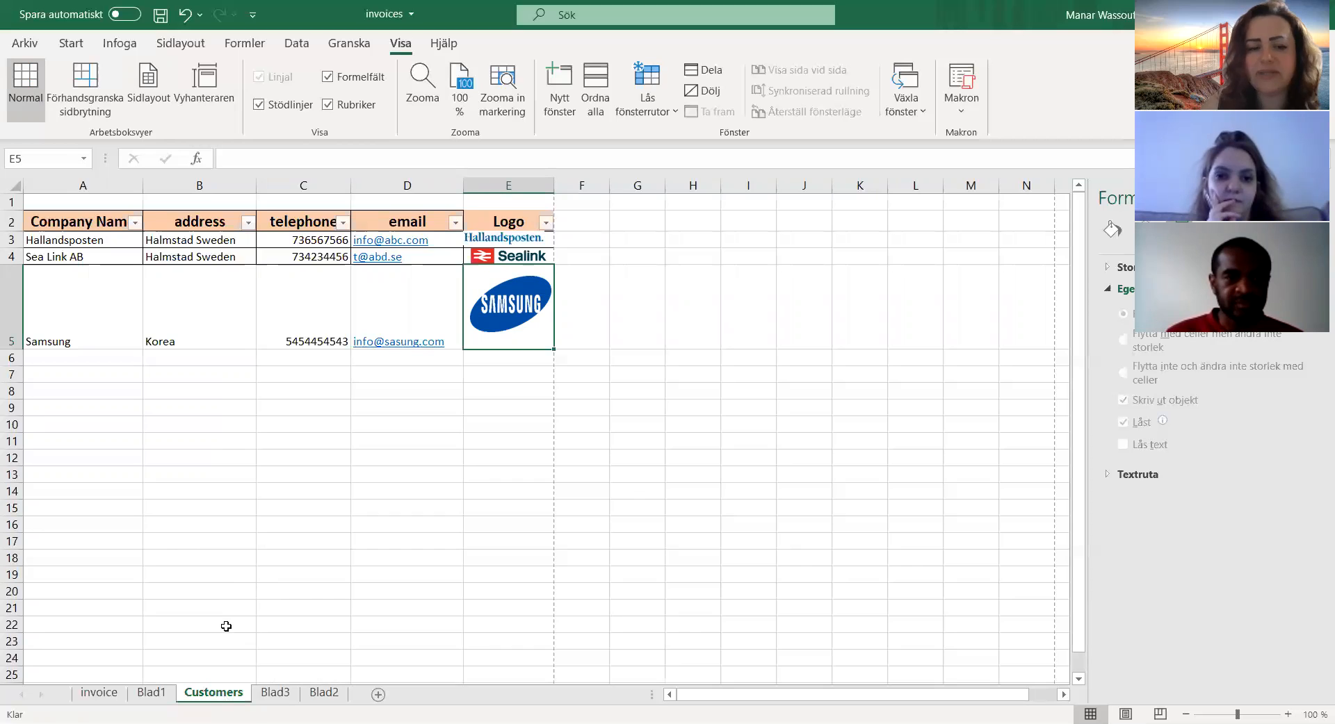
click(322, 694)
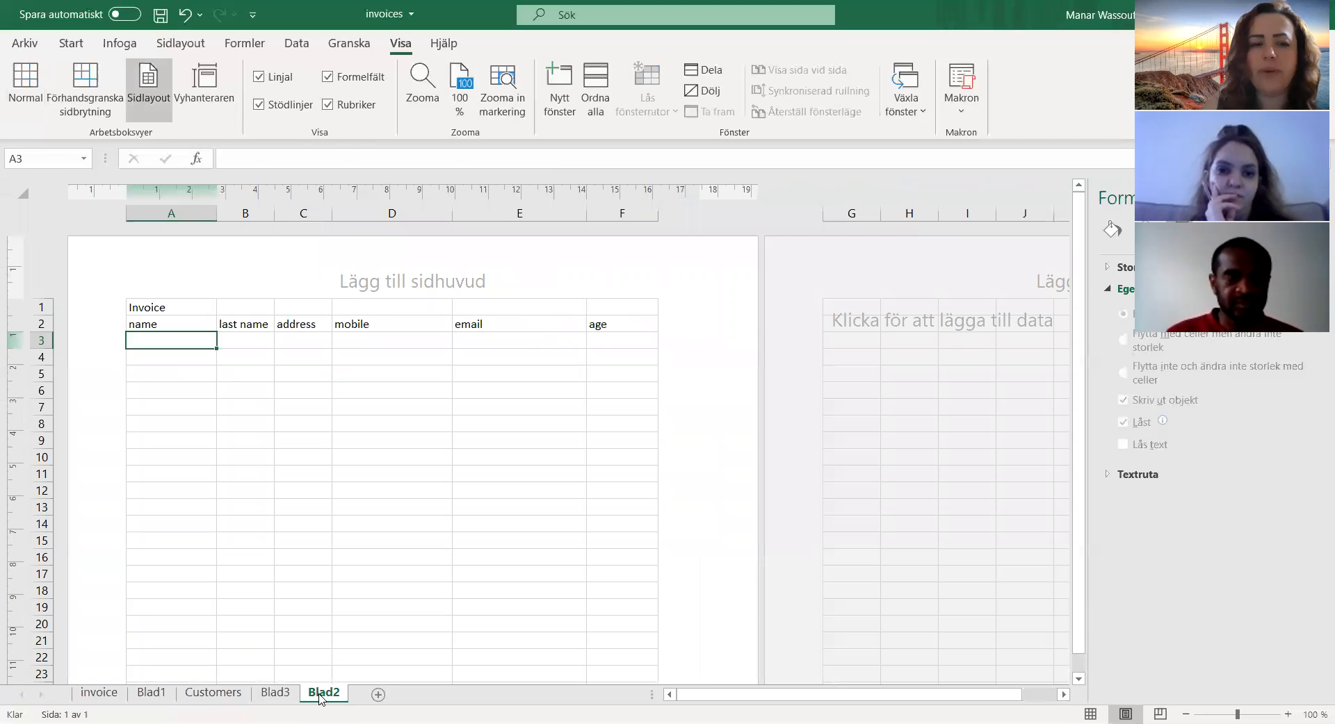
click(276, 693)
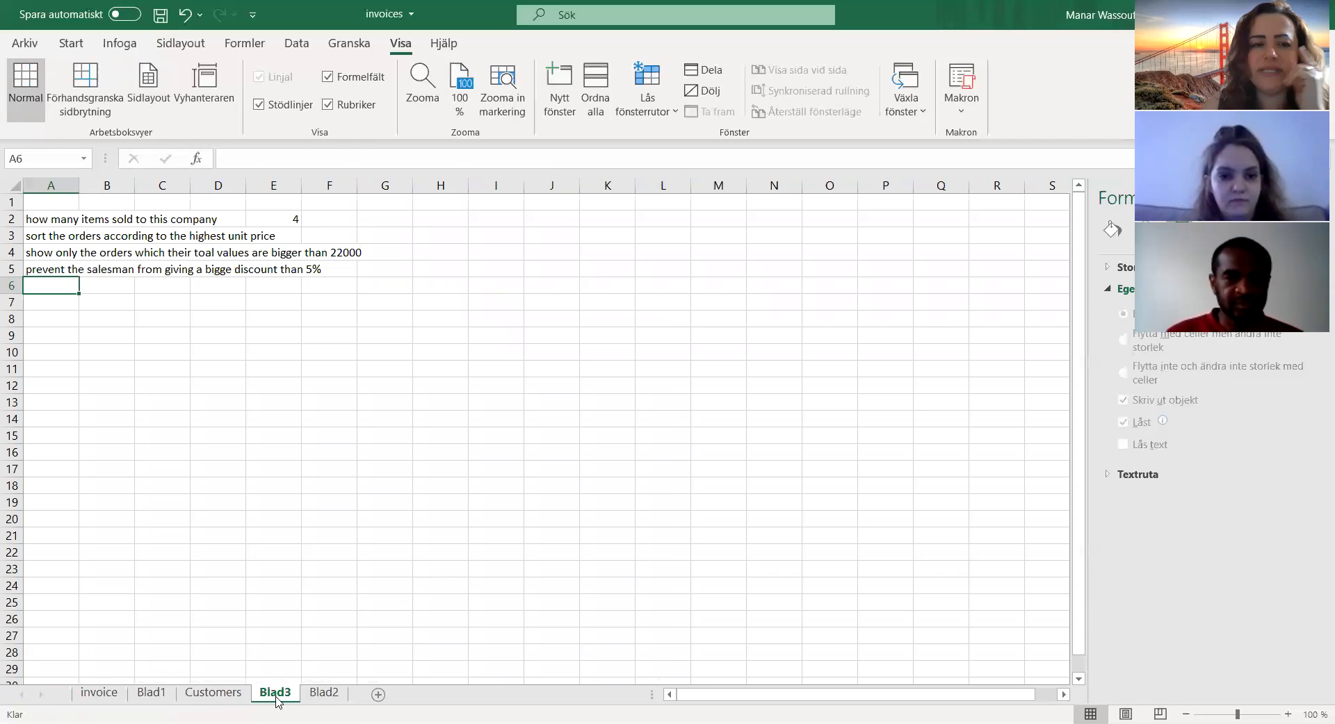
click(324, 694)
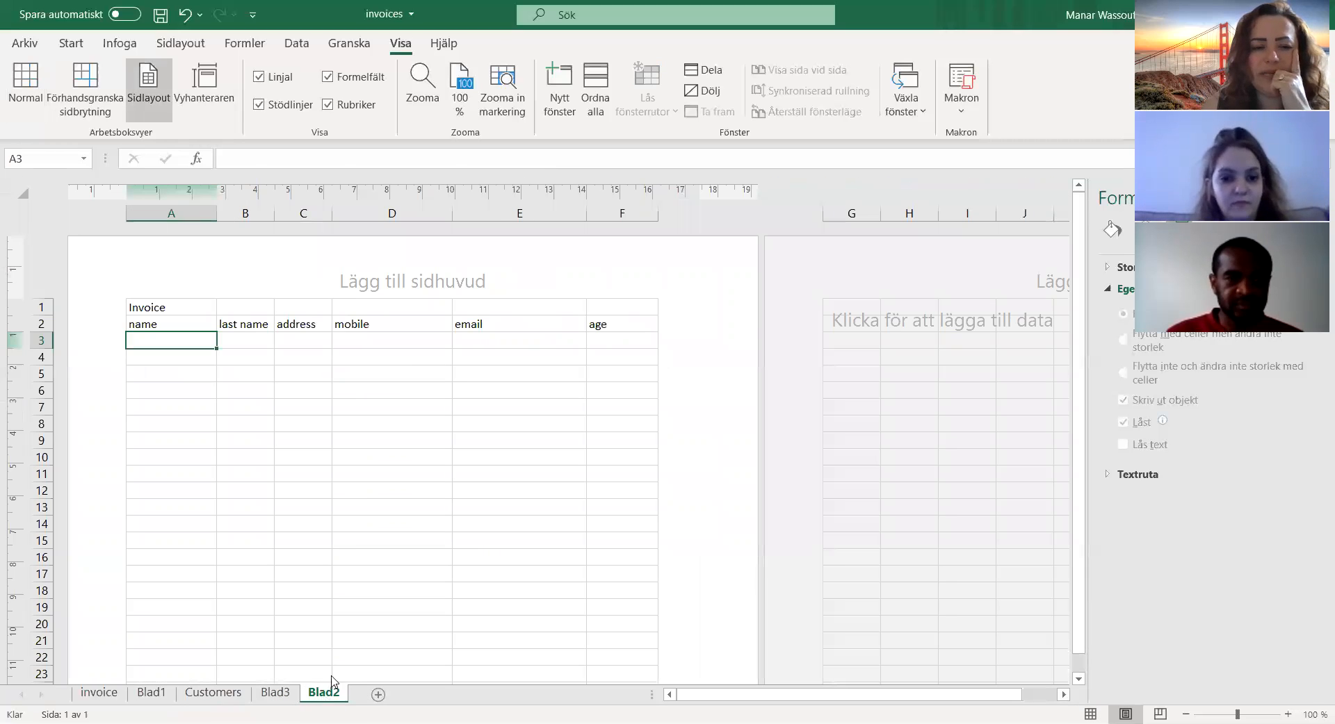
Step: Delete the Blad2 sheet and add a new blank sheet after Blad3
right_click(326, 700)
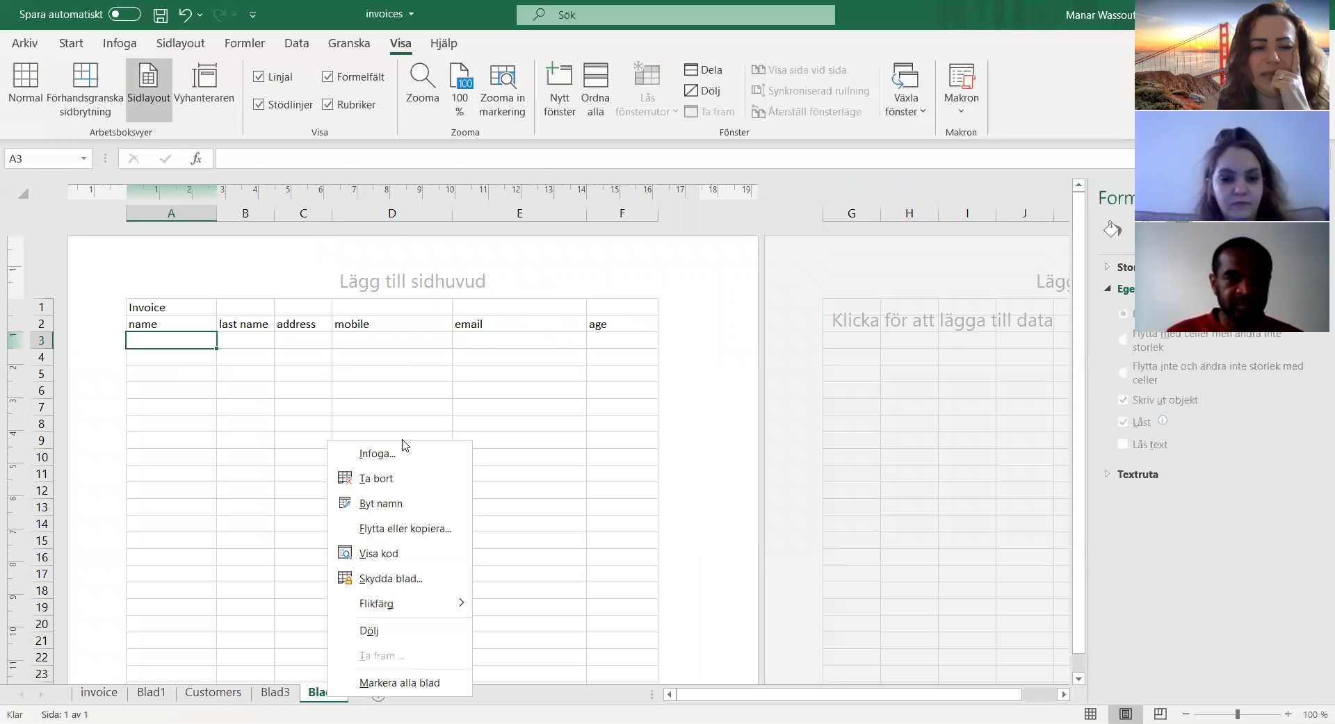
click(383, 479)
click(622, 417)
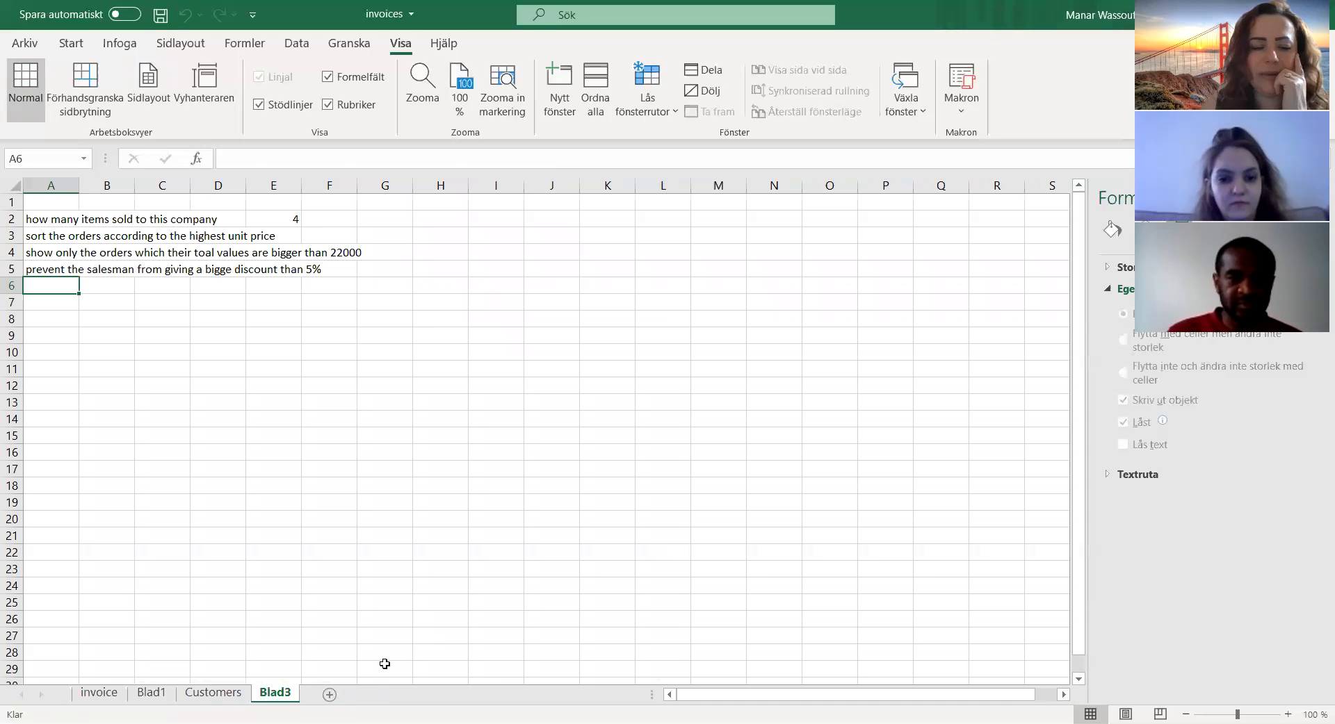
click(329, 694)
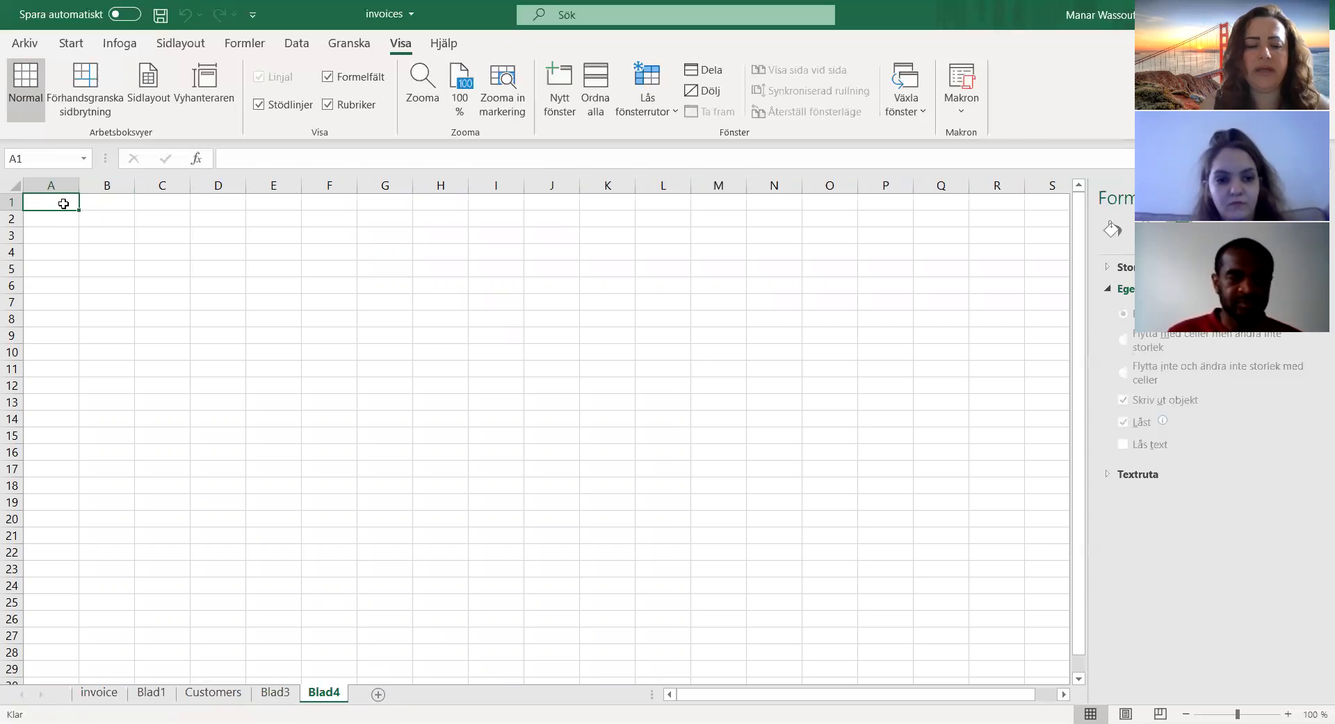
Step: Review the layout of the finished invoice sheet down to its totals and return to the new blank sheet
click(95, 698)
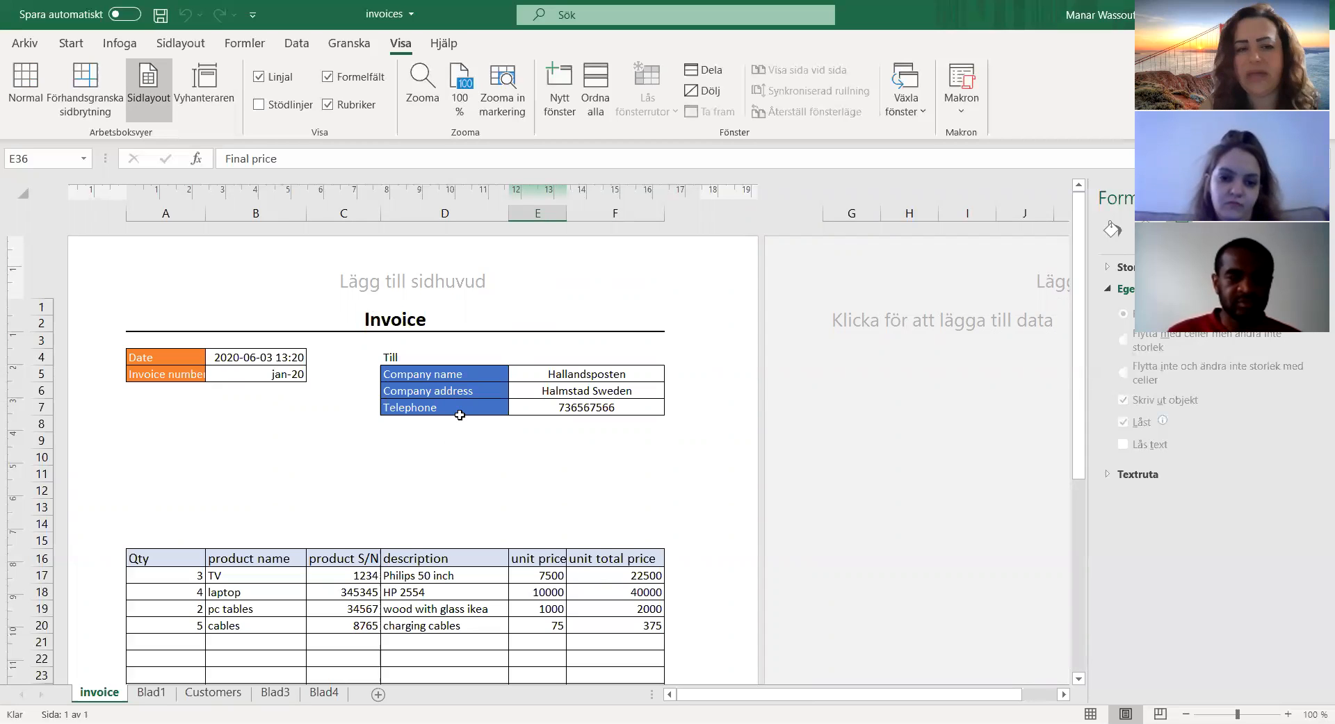
scroll(457, 411, down, 5)
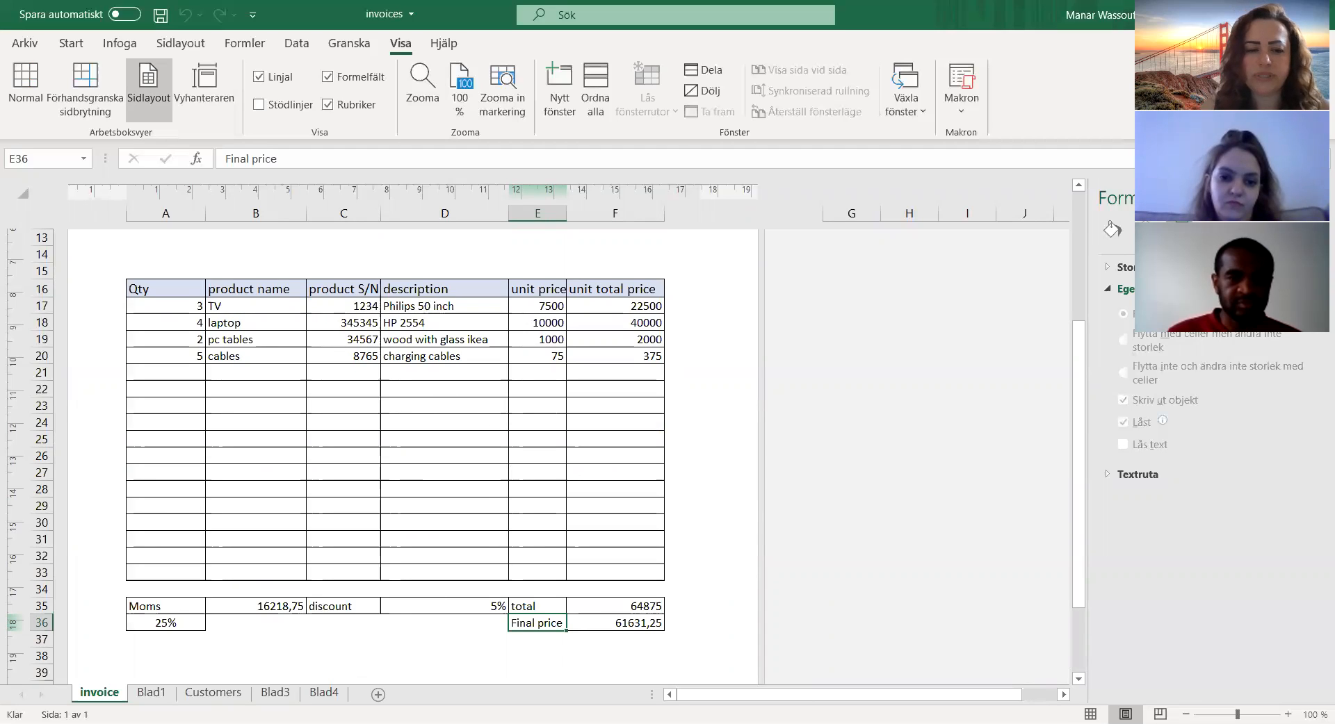
click(323, 693)
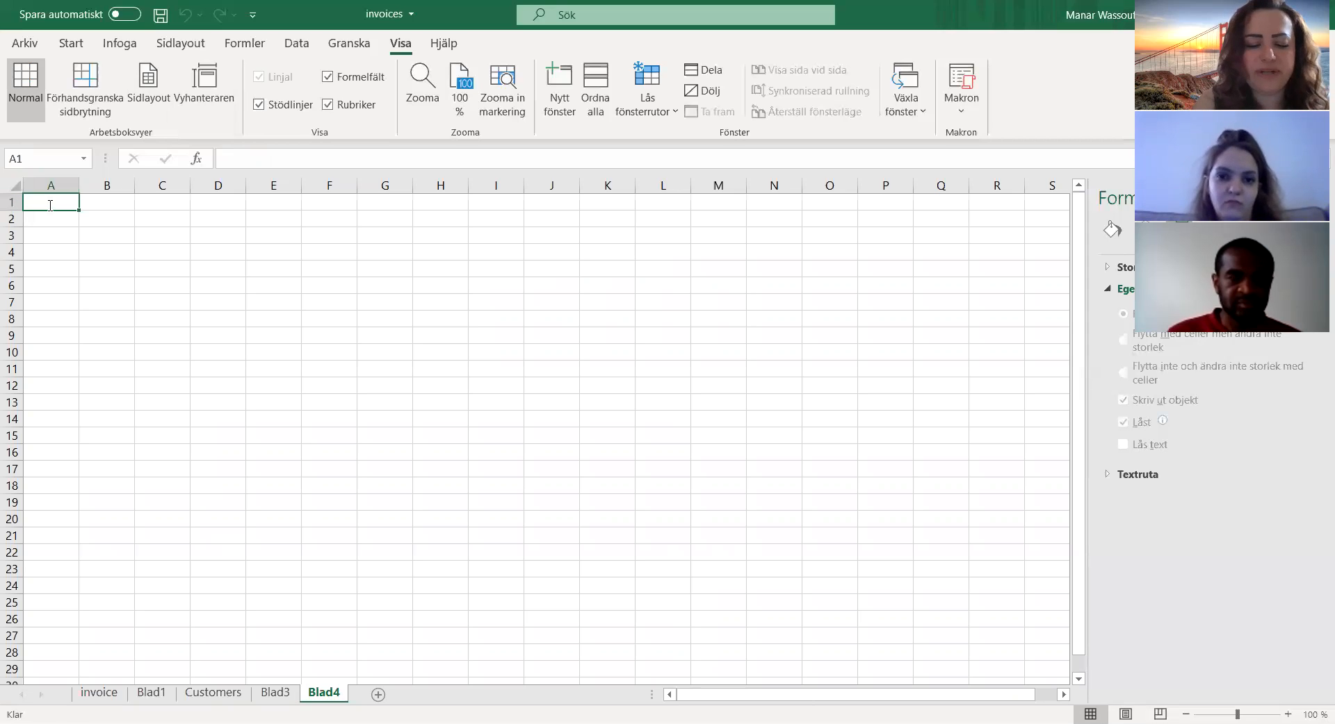
Step: Enter the title invoice in cell A1 of the new sheet and select that cell
text(invice)
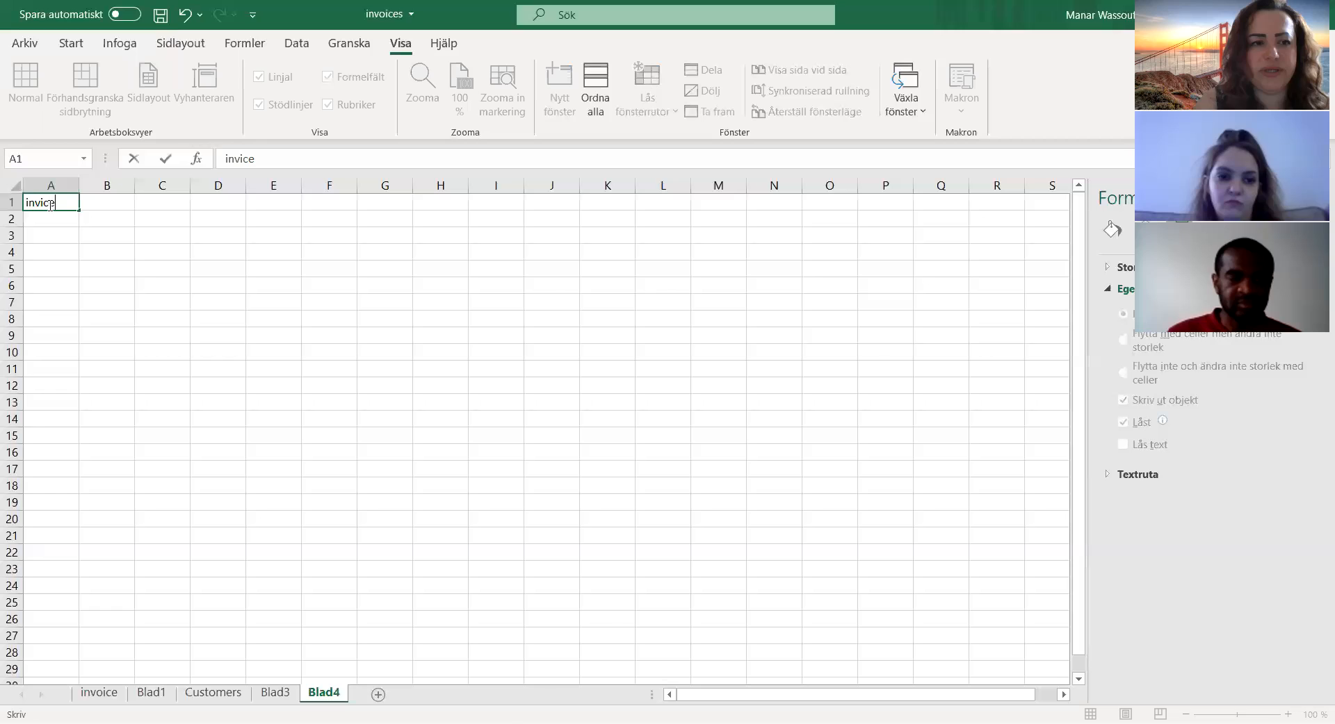
key(BackSpace)
key(BackSpace)
key(BackSpace)
text(oice)
click(48, 217)
click(51, 202)
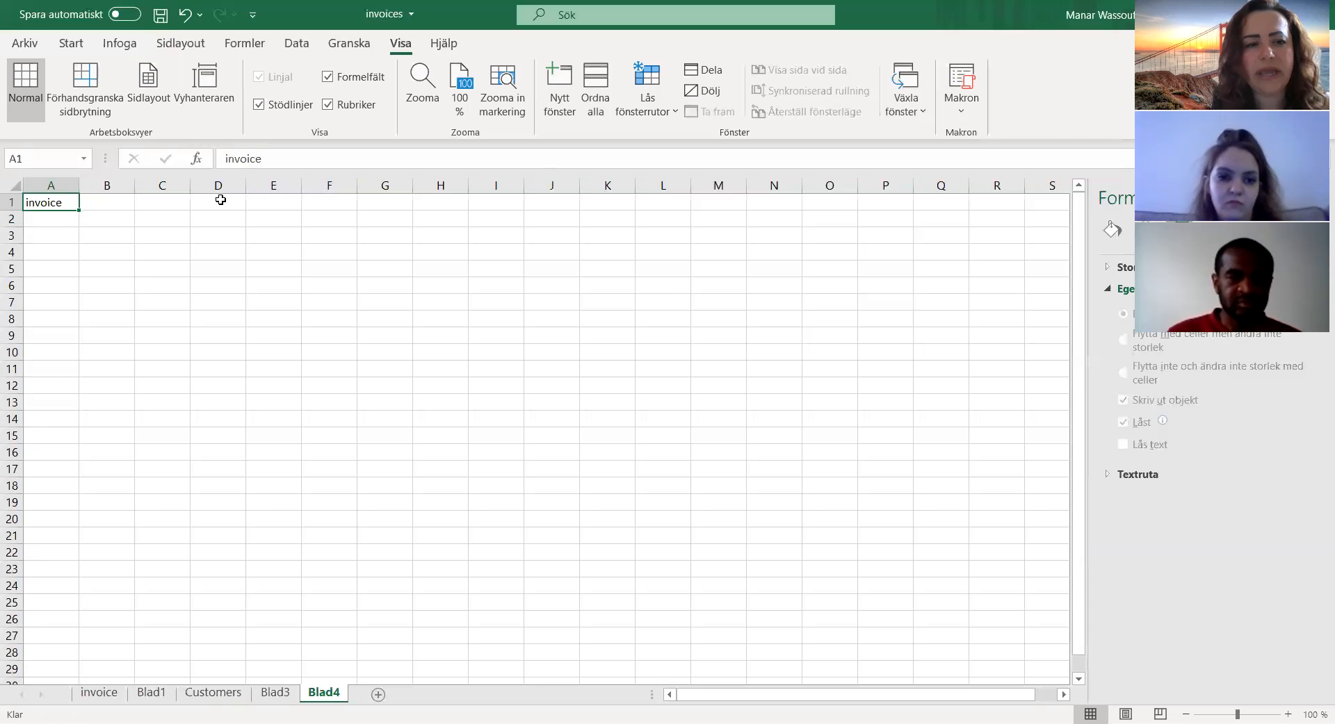
Step: Display the new sheet in Page Layout view
click(180, 43)
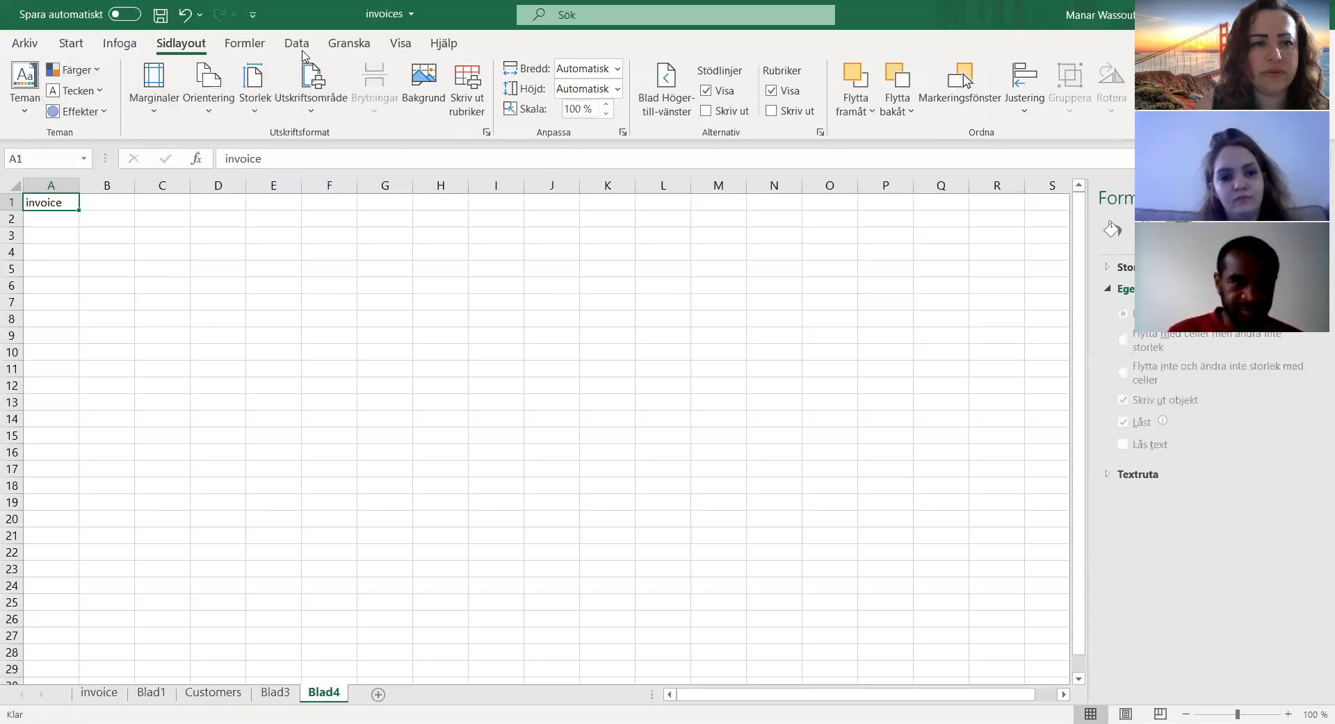
click(349, 43)
click(297, 43)
click(399, 43)
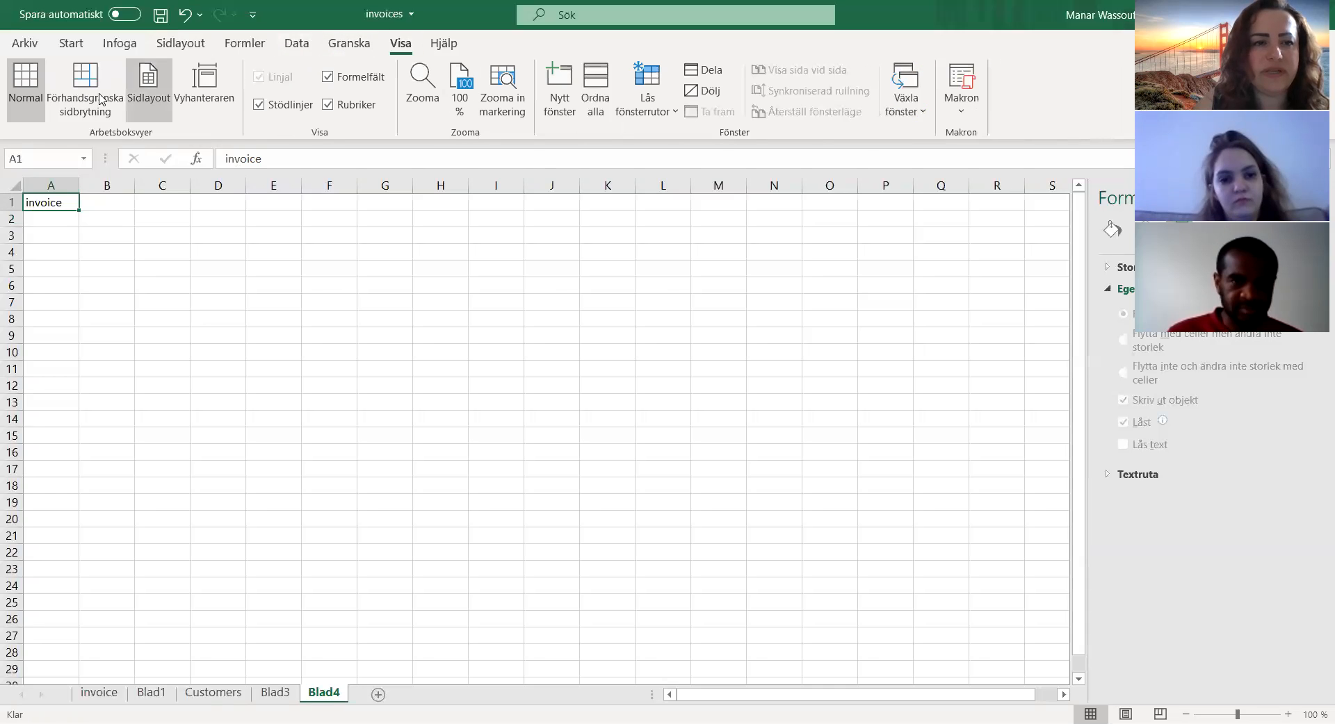
click(148, 87)
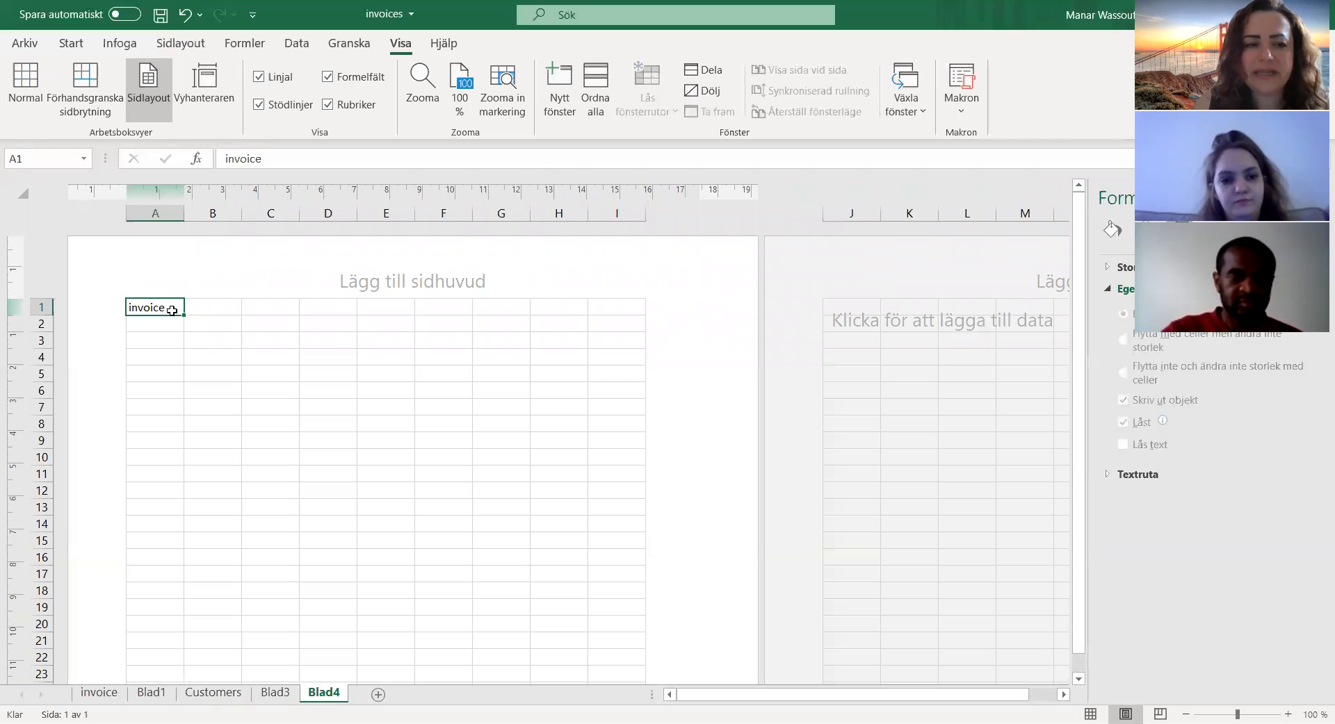
Step: Merge and centre the title across A1:I2, the full width of the first page
drag(172, 313, 626, 331)
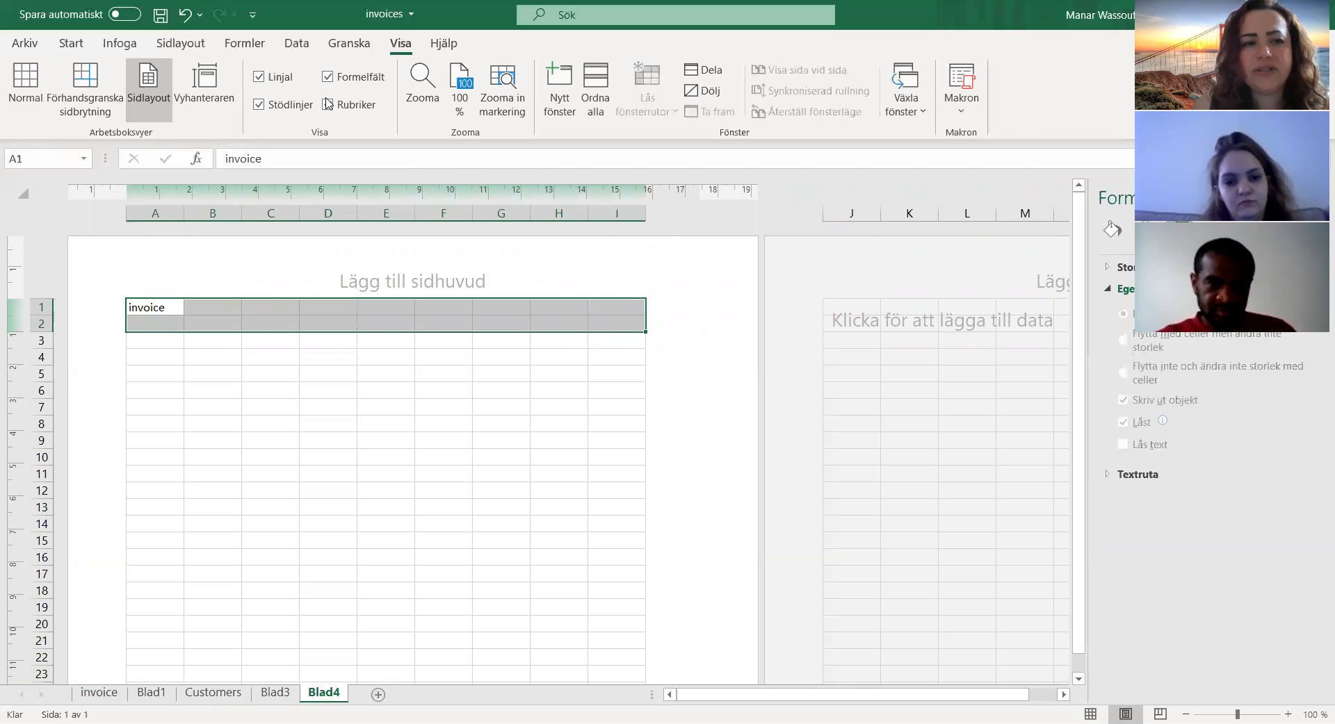
click(71, 44)
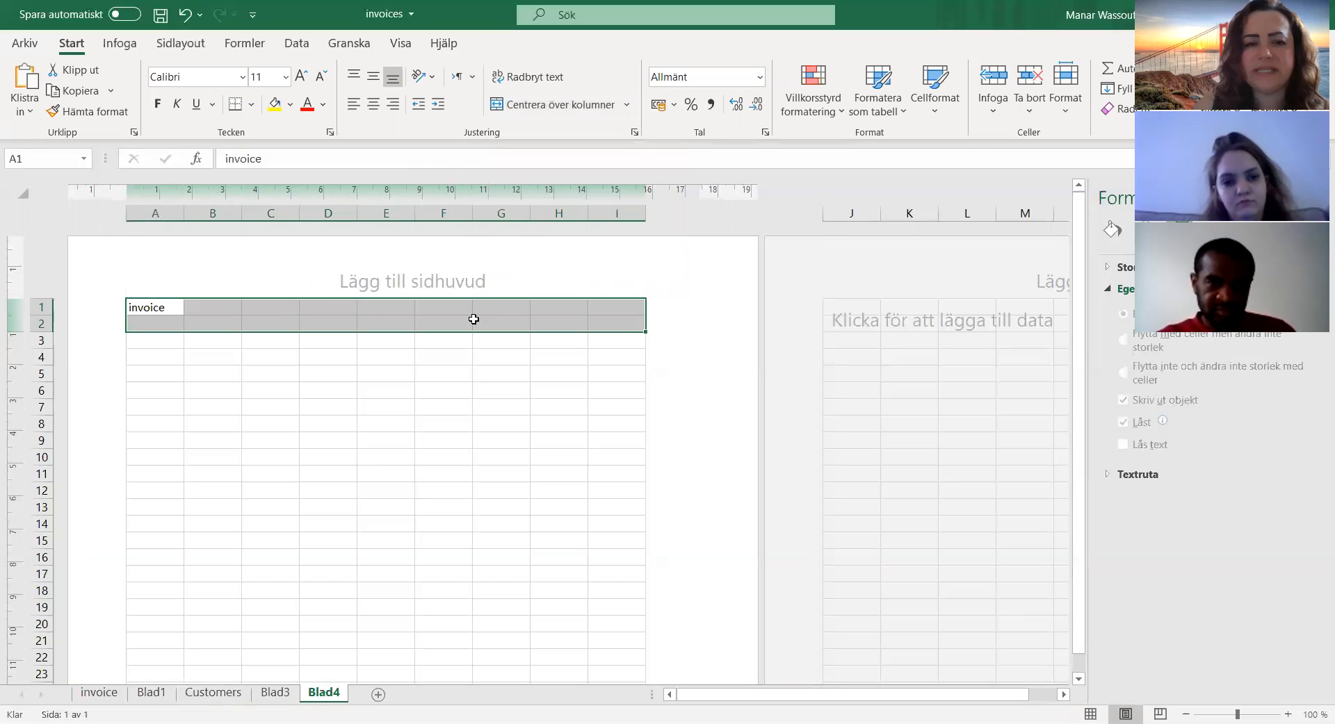
click(536, 106)
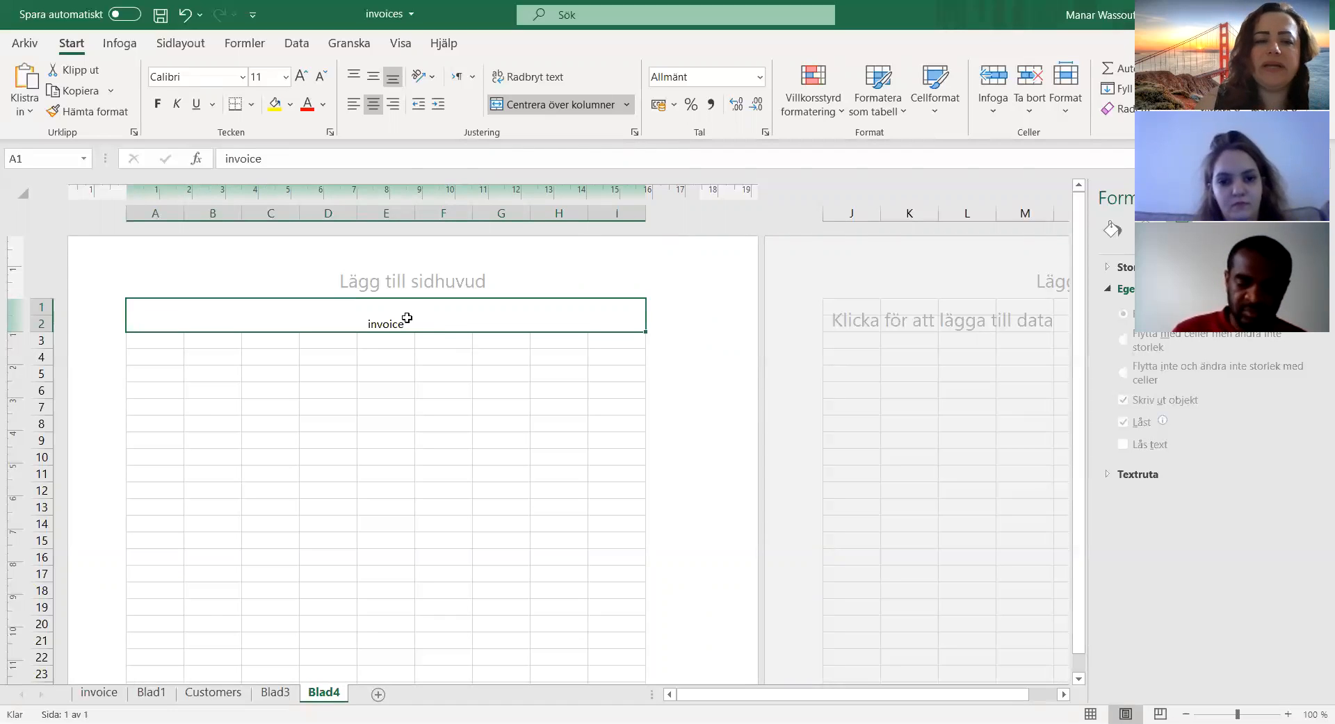
Step: Replace the text in the merged title cell with INVOICE in capitals
key(Delete)
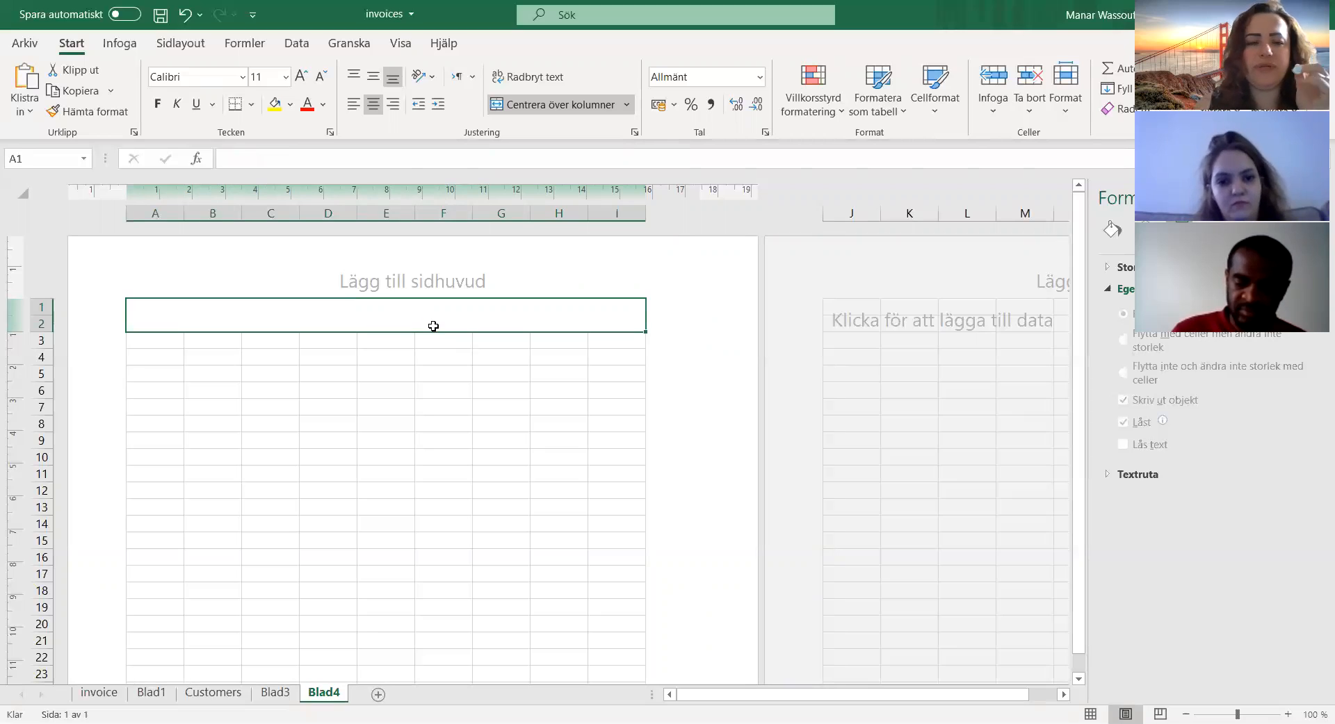
text(IN)
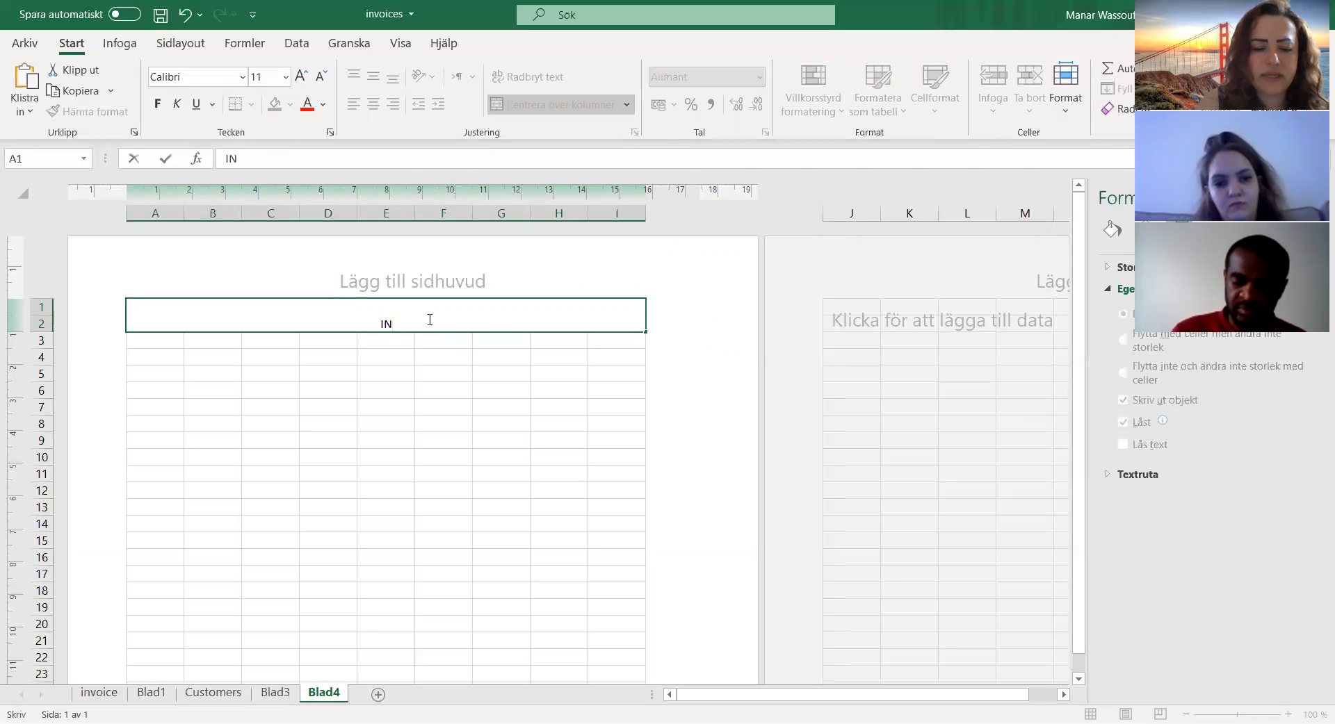
text(VOICE)
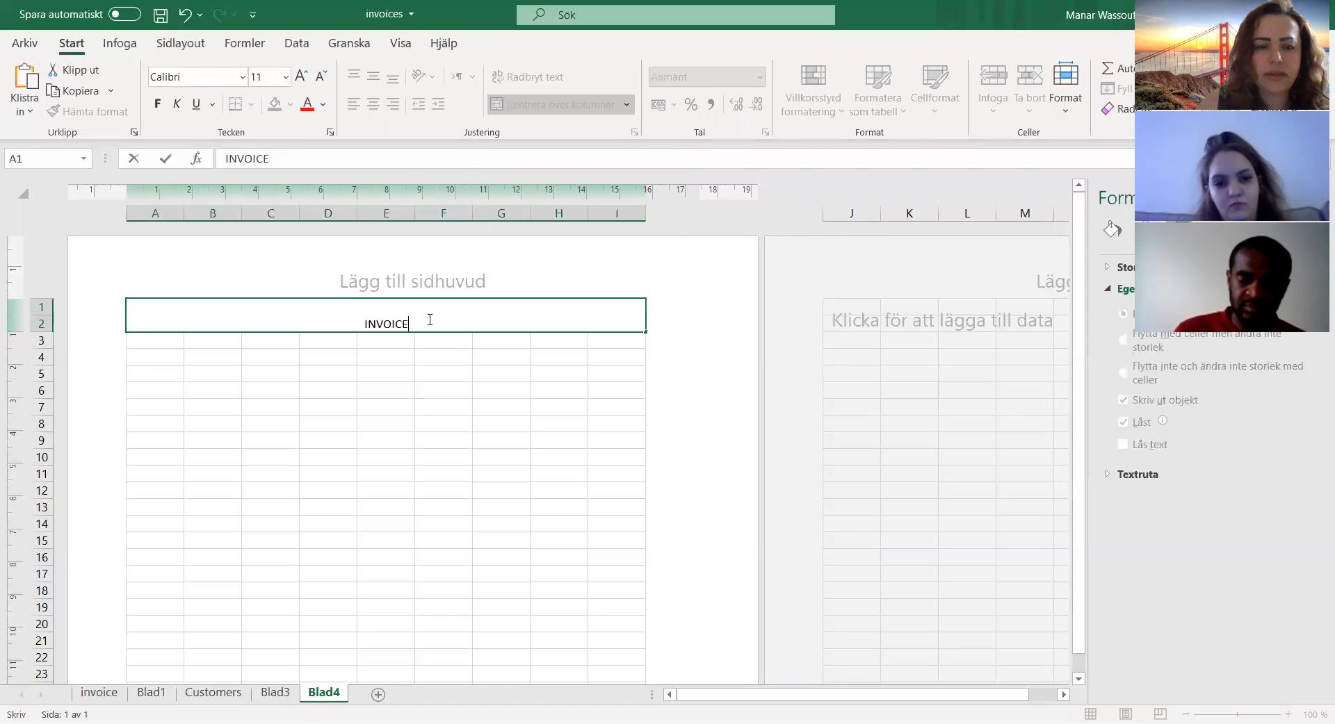
click(456, 346)
click(405, 317)
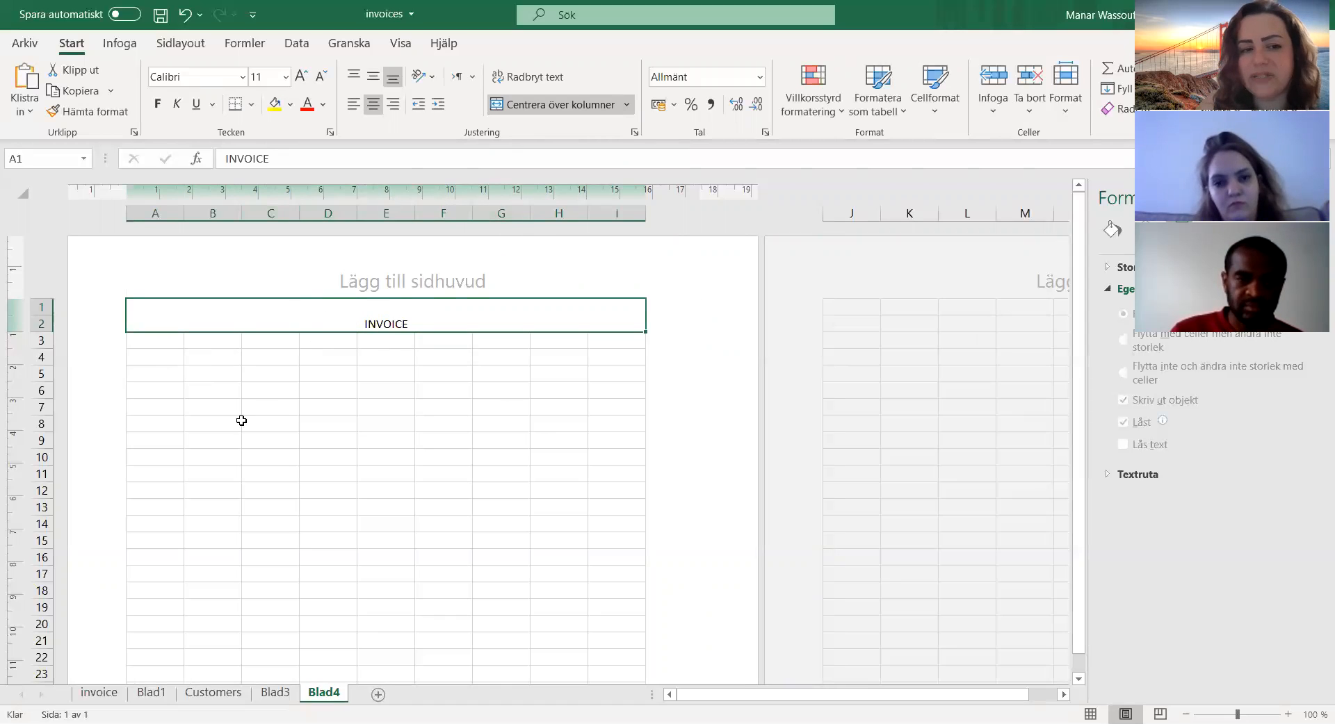
Step: Add a thick bottom border to the merged INVOICE title cell
click(153, 360)
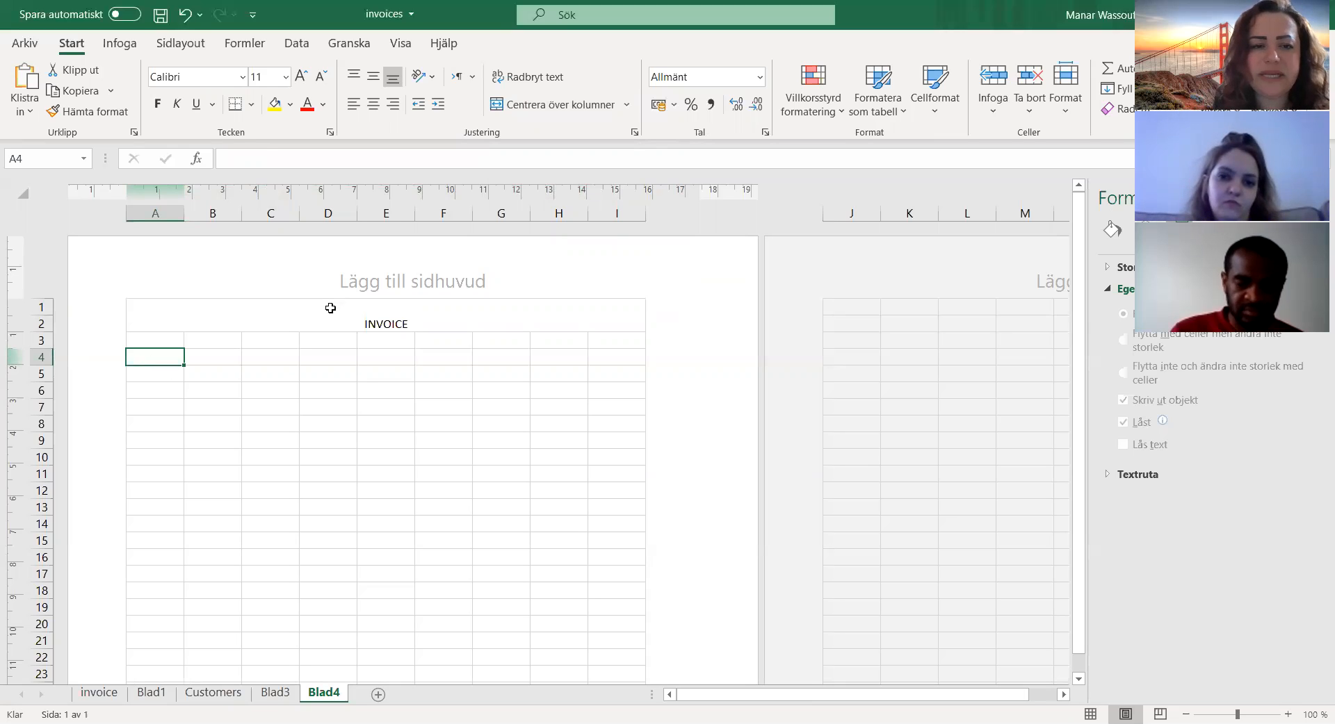
click(329, 308)
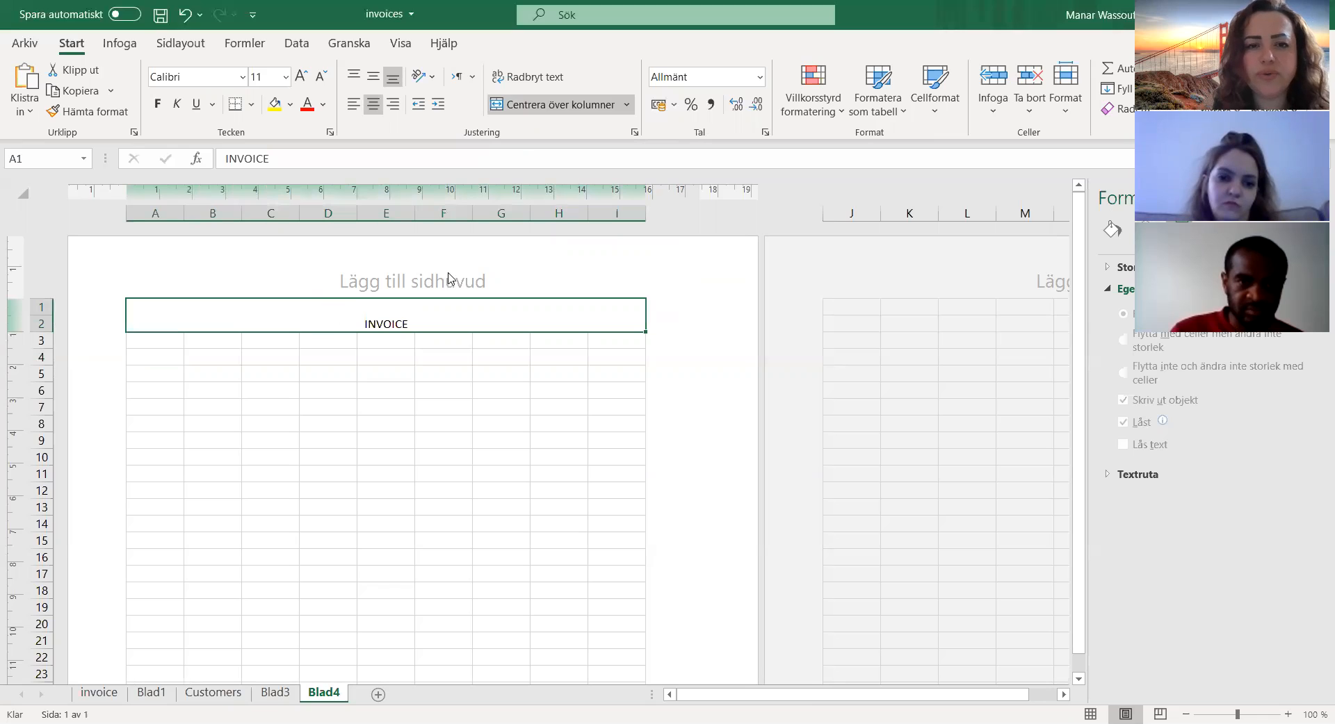
click(252, 105)
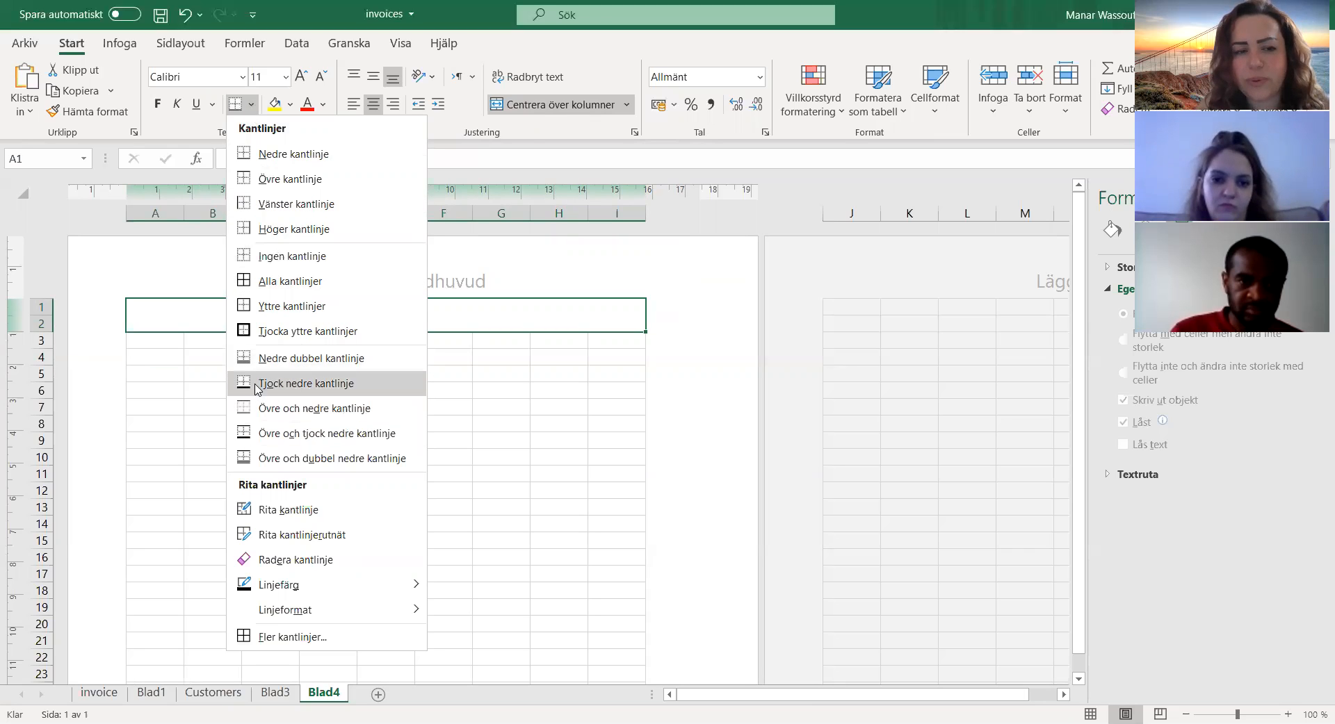
click(306, 383)
click(327, 358)
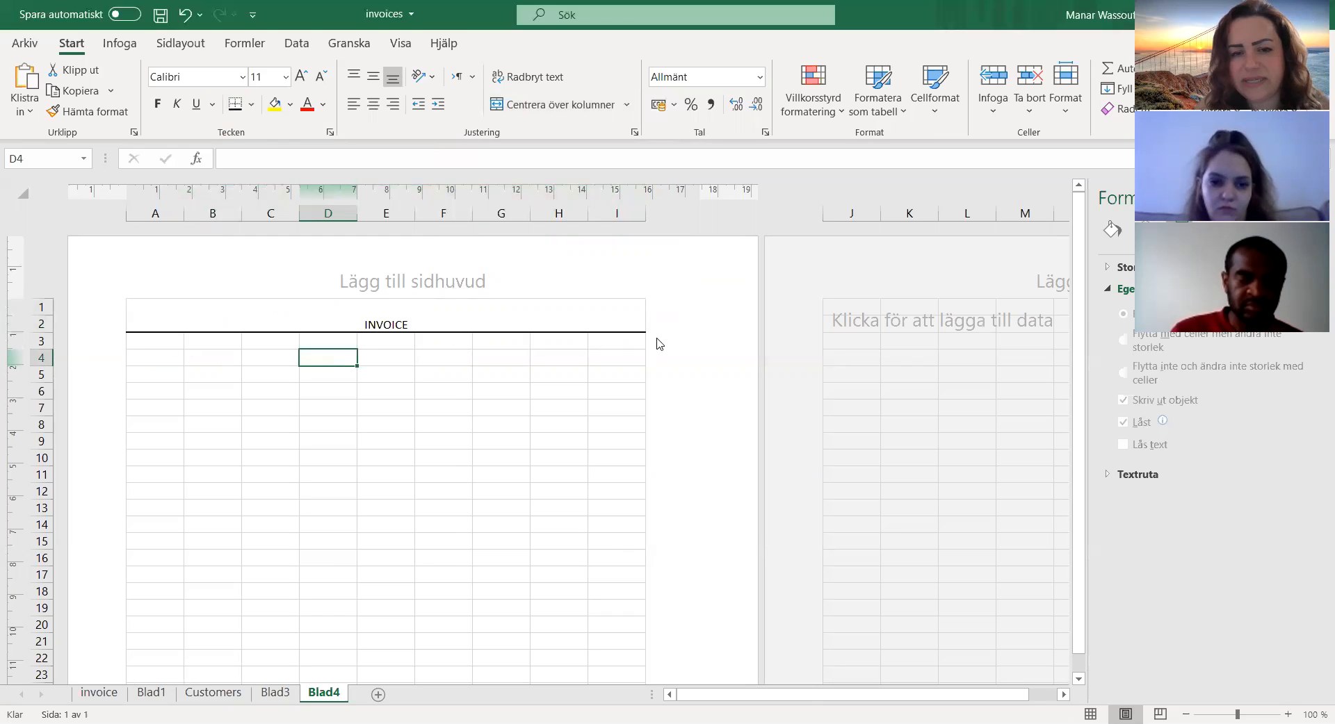
Step: Fill the merged INVOICE title cell with yellow
click(368, 321)
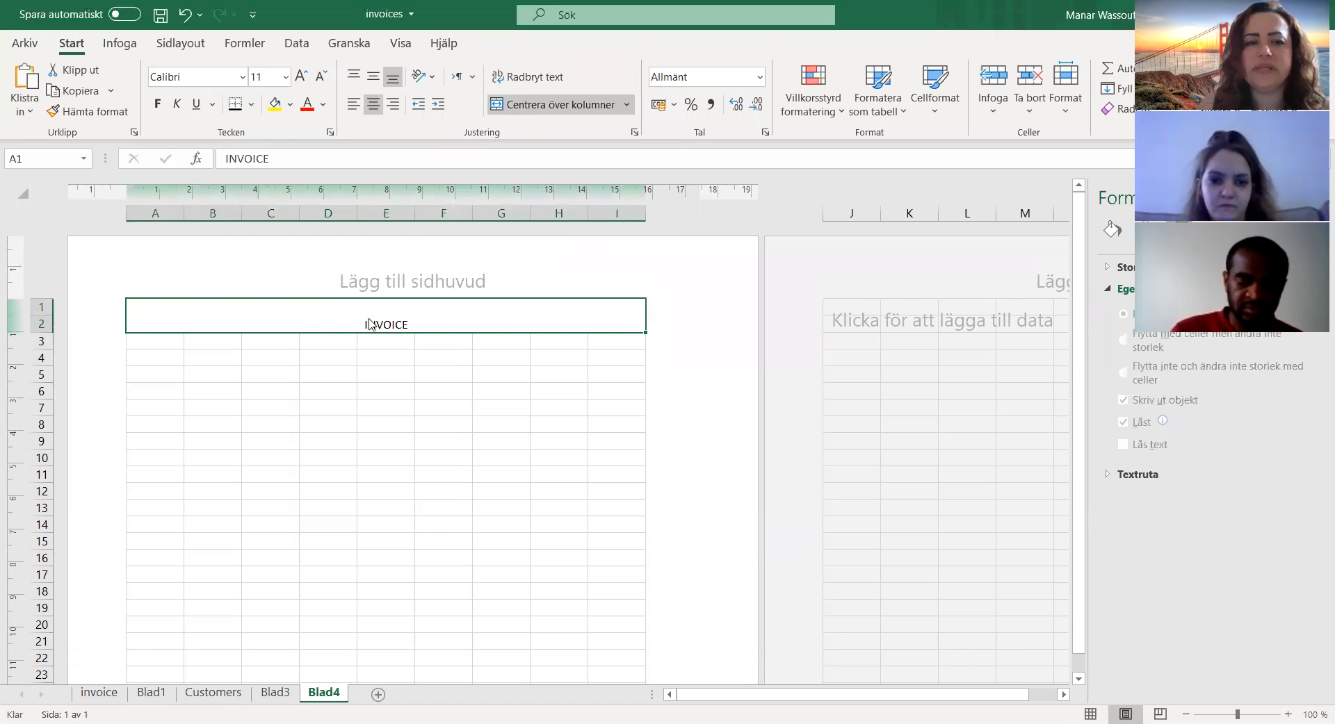
click(275, 103)
click(373, 355)
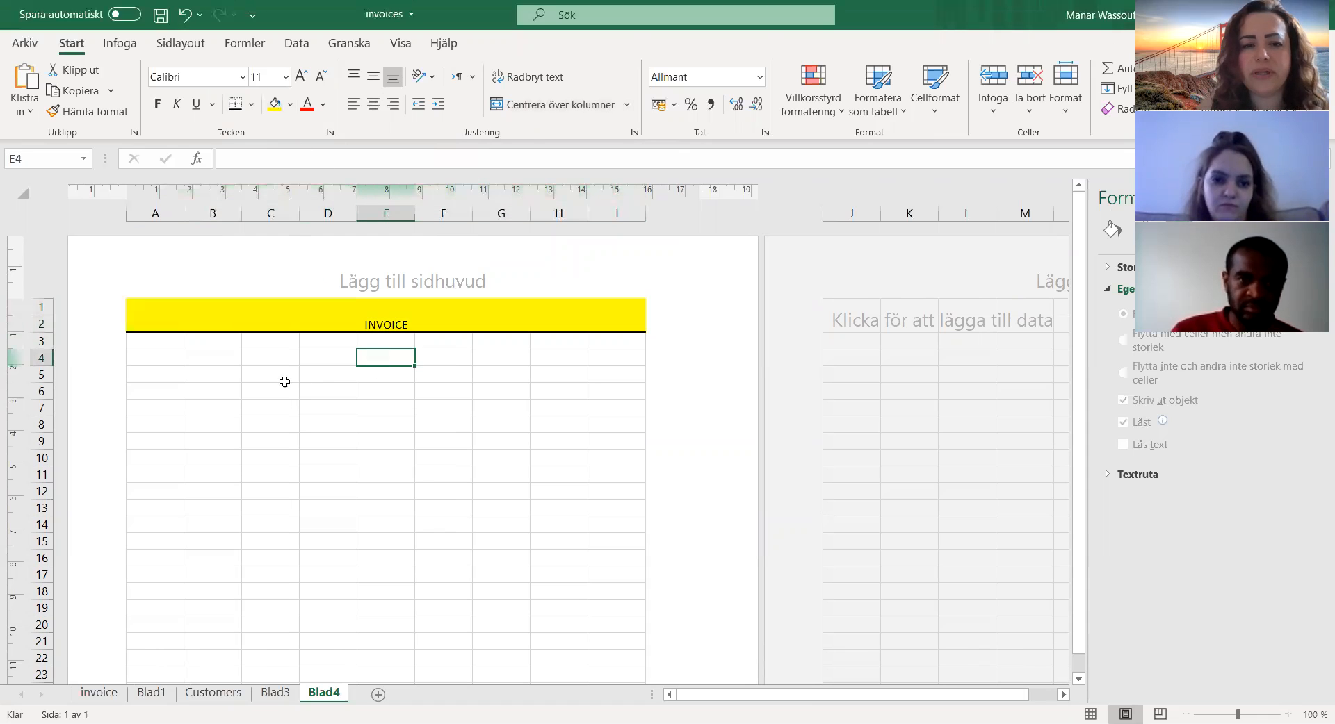
Step: Change the fill of the merged INVOICE title cell to a medium-light blue theme colour
click(360, 317)
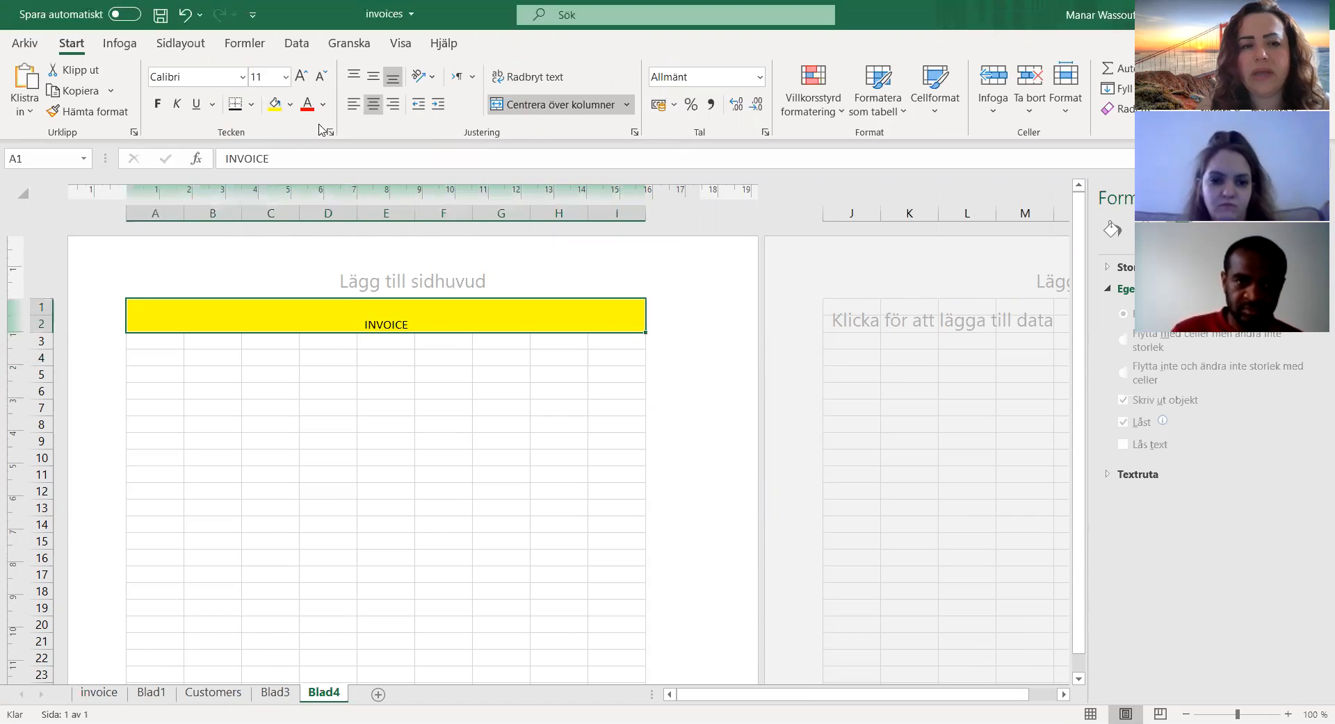
click(290, 104)
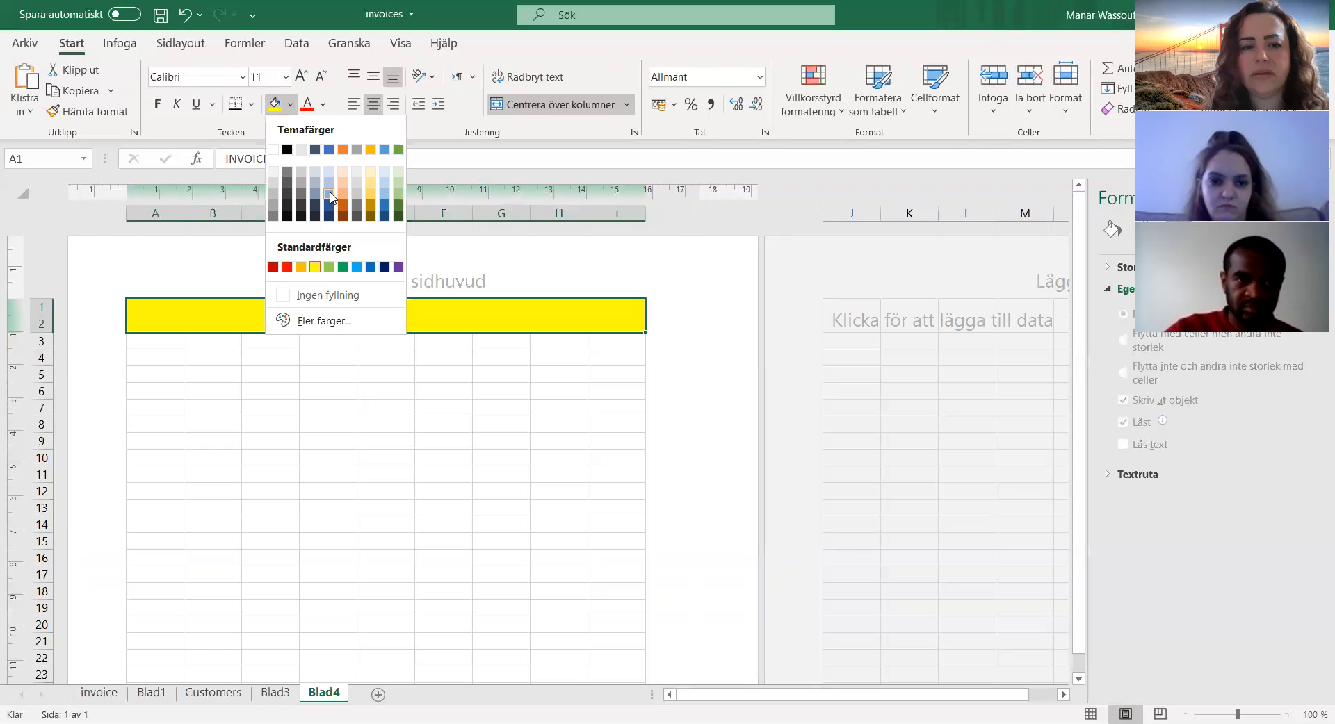
click(329, 195)
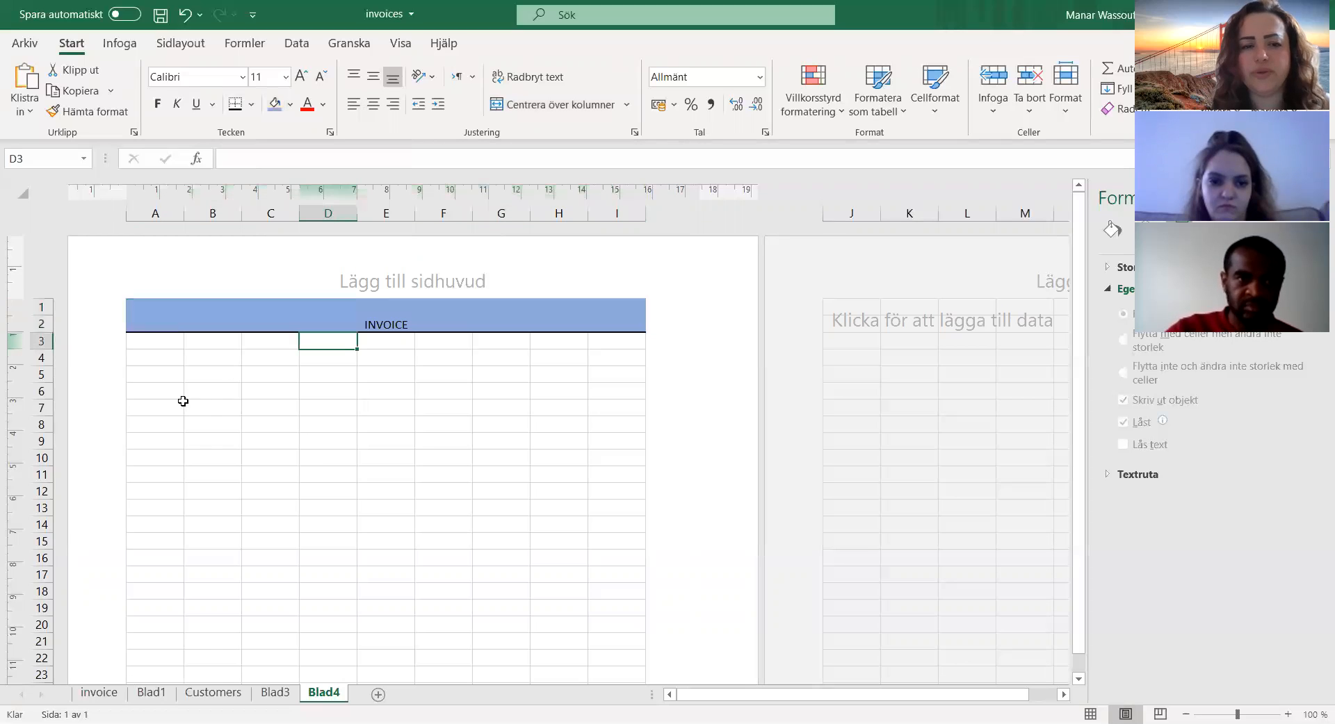
Step: Enter the label Date in cell A4 and the label invoice number in cell A5
click(157, 357)
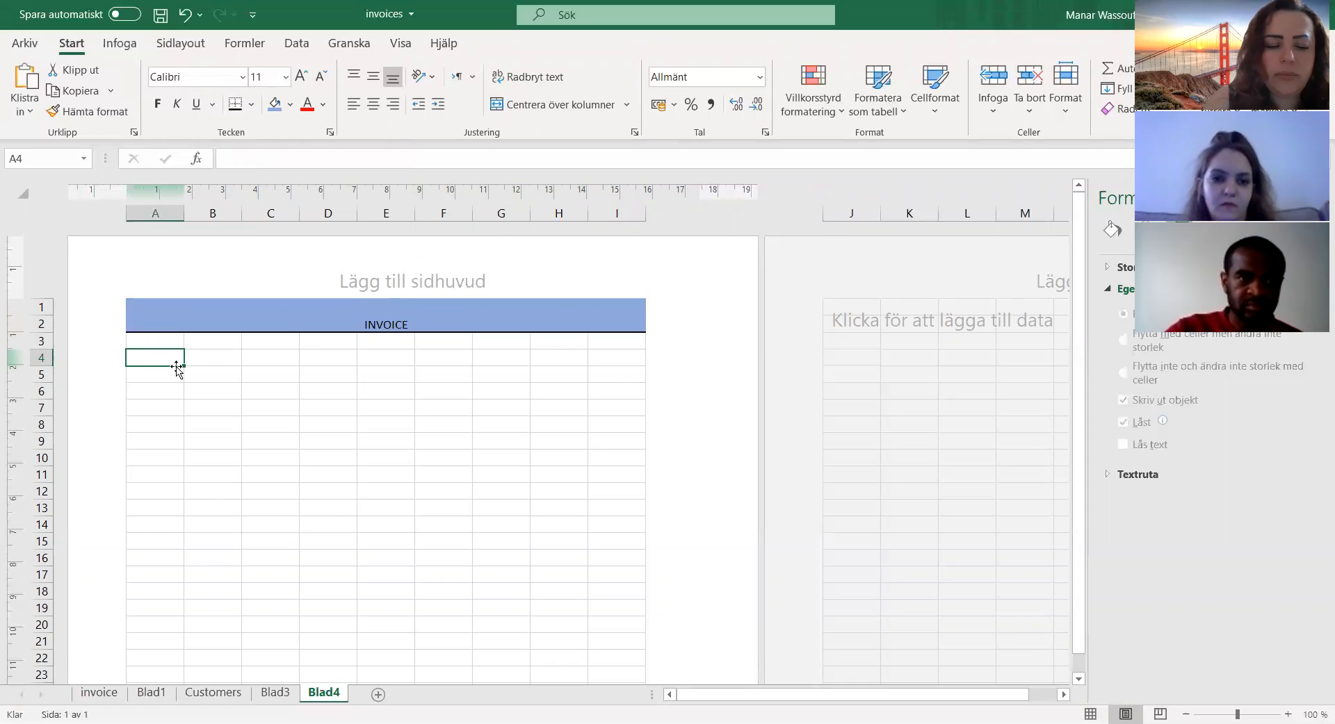
text(Datw)
key(BackSpace)
text(e)
key(Return)
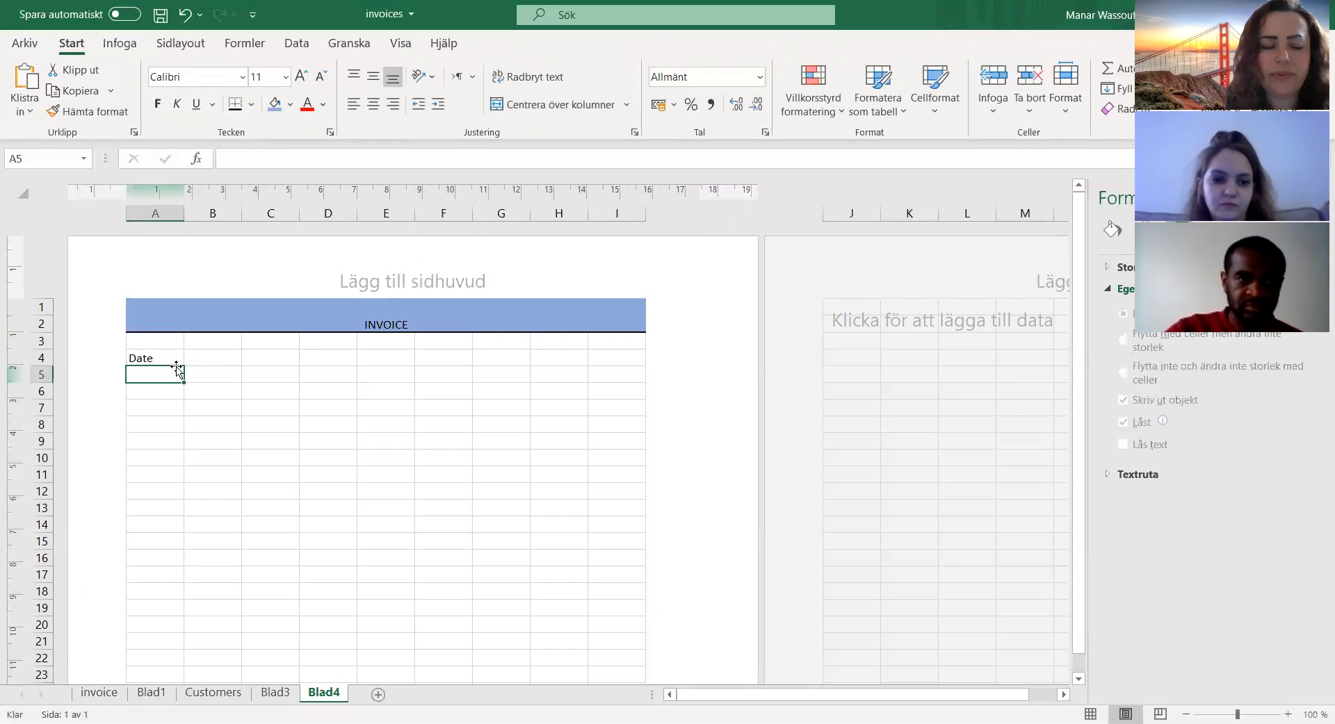
text(invoice number)
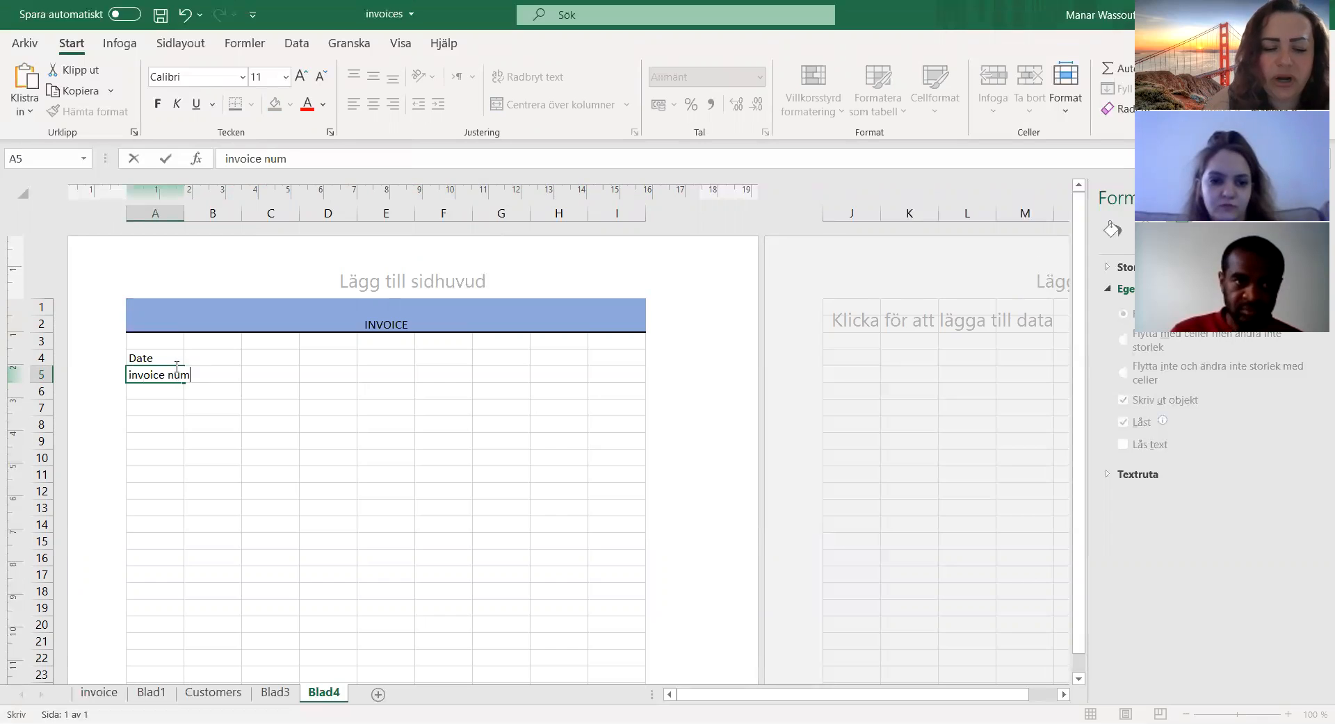
key(Return)
Step: Autofit the width of column A to the invoice number label
key(Up)
key(Up)
key(Up)
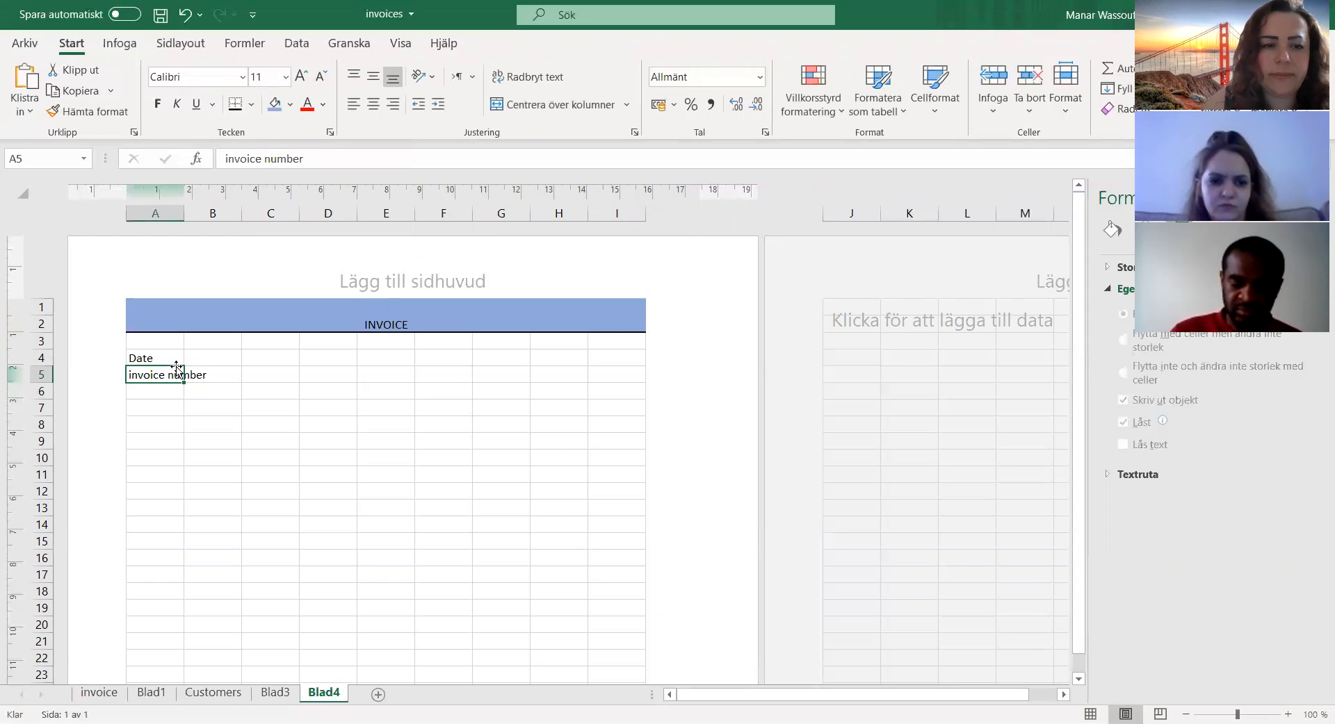
click(174, 356)
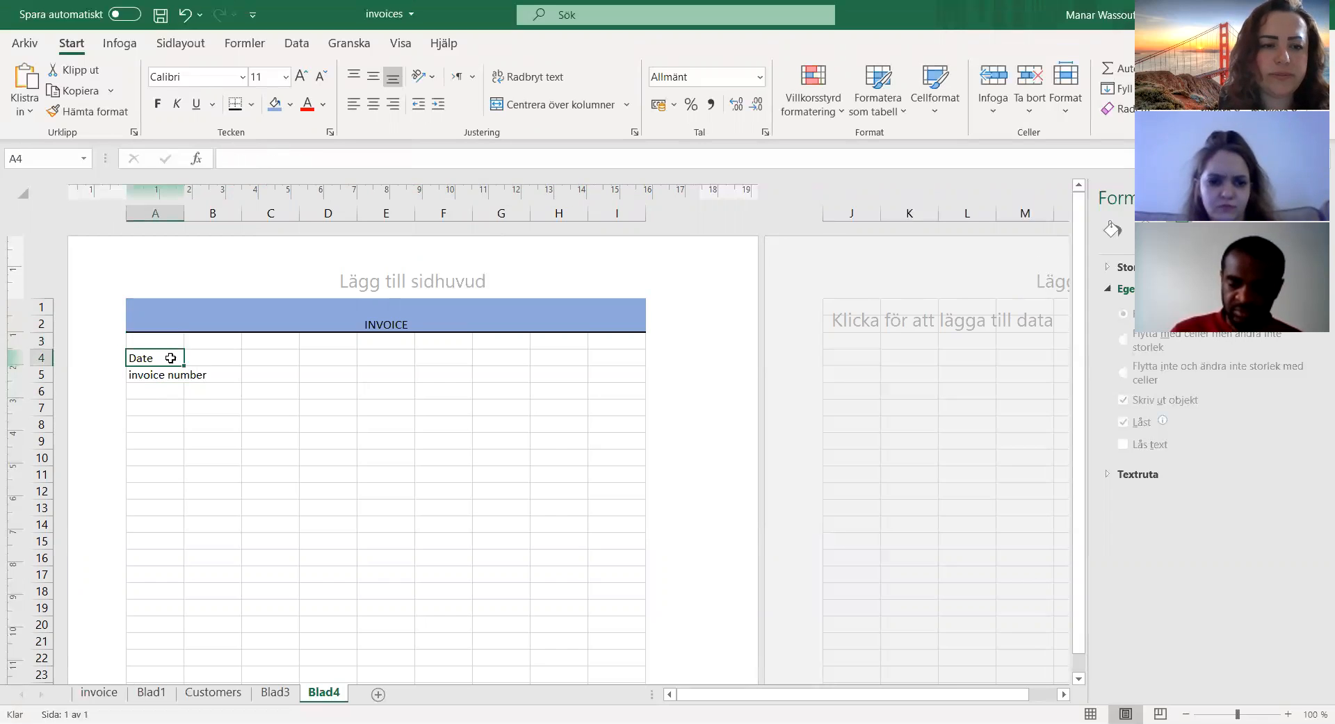
double_click(184, 216)
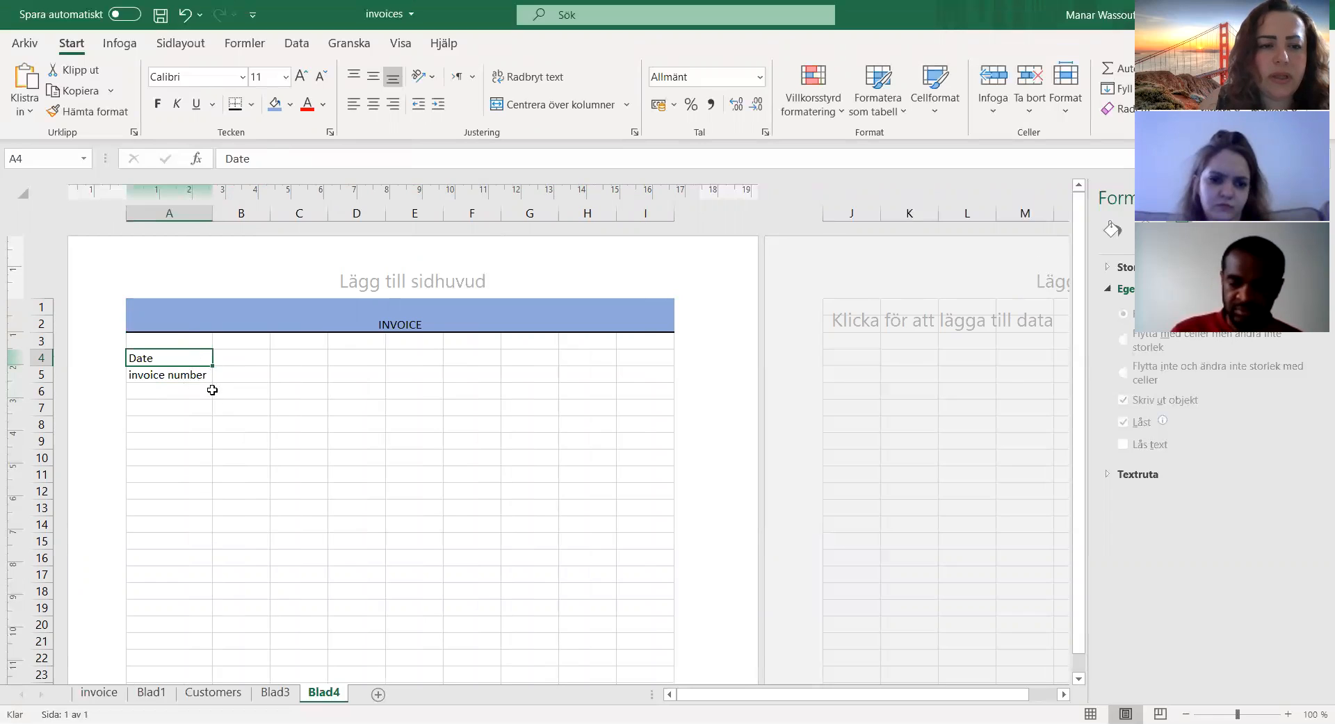
Step: Enter the current-date formula =idag() in cell B4 beside the Date label
click(227, 359)
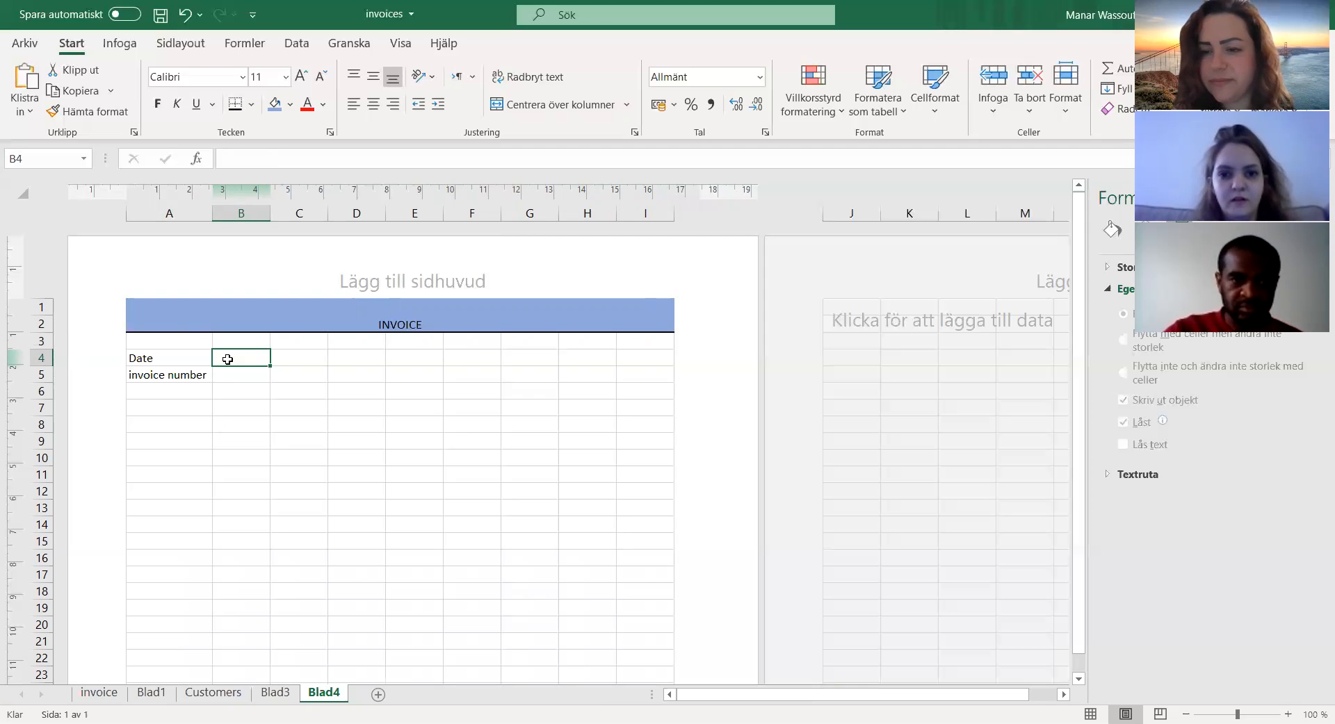
text(idag)
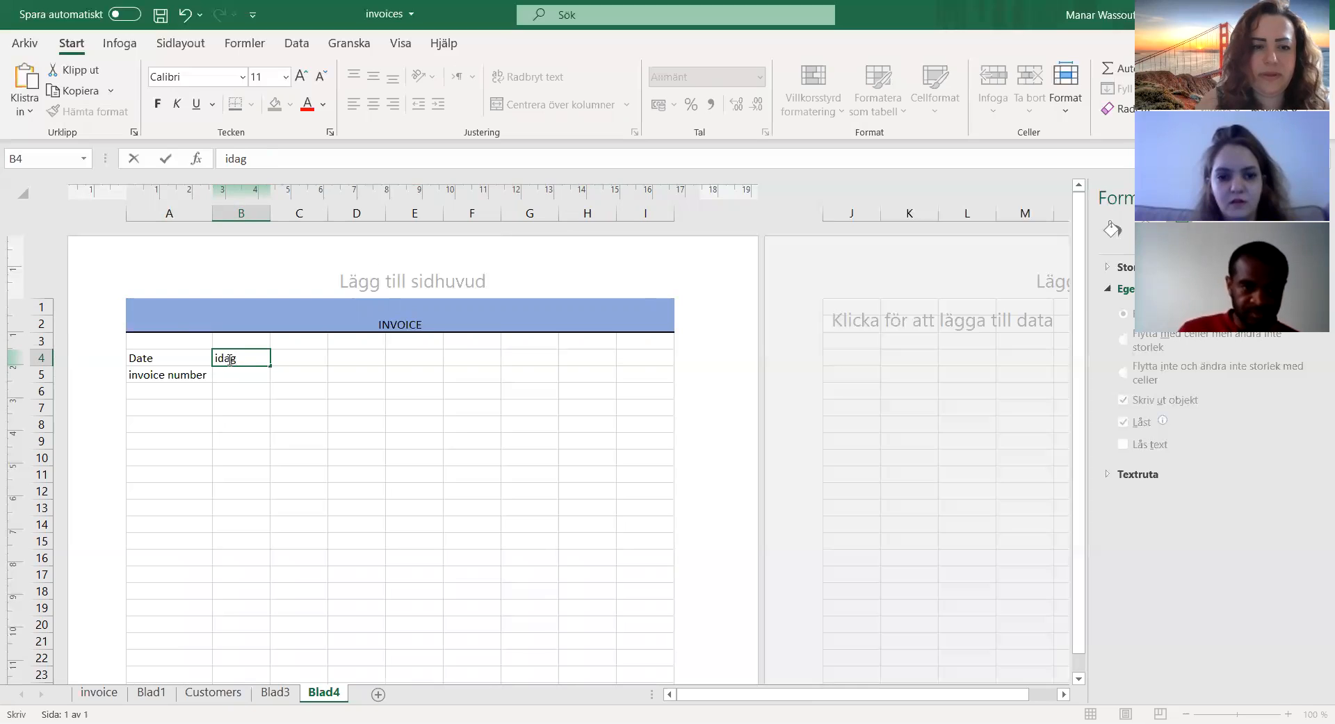
key(BackSpace)
key(BackSpace)
key(BackSpace)
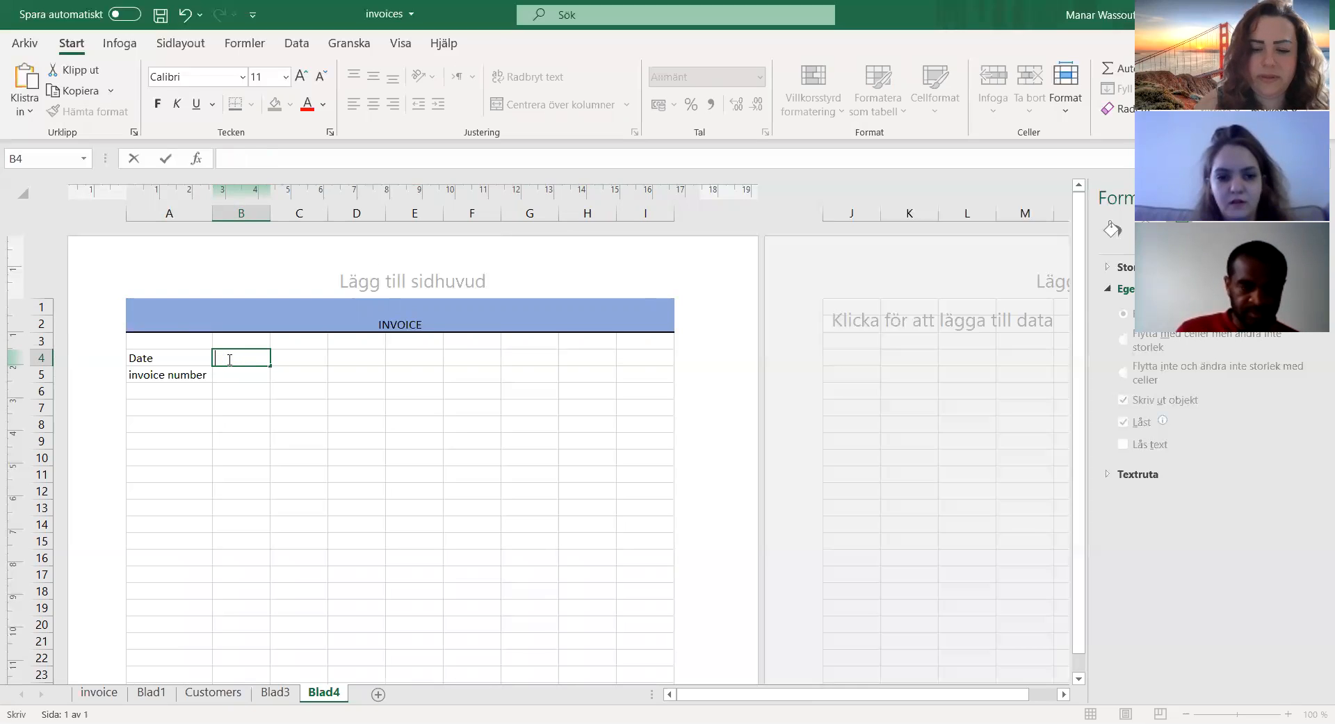
text(=idag)
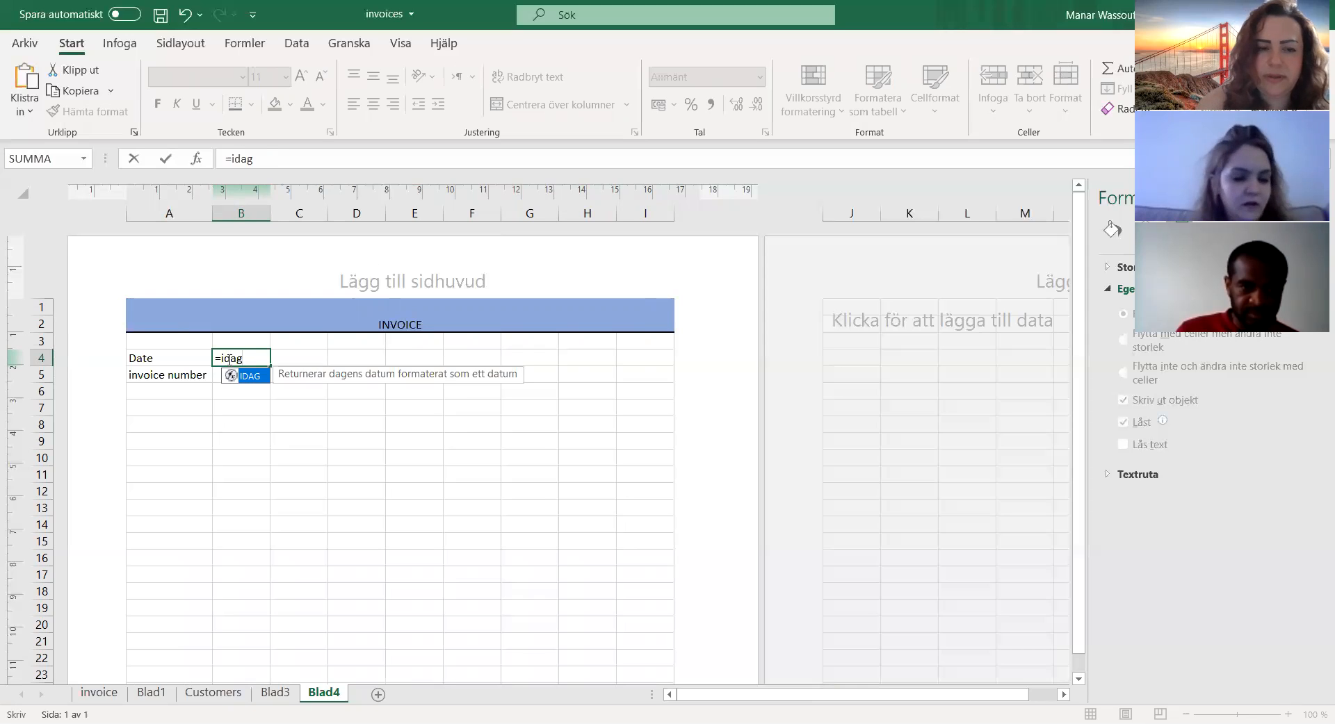
text(()
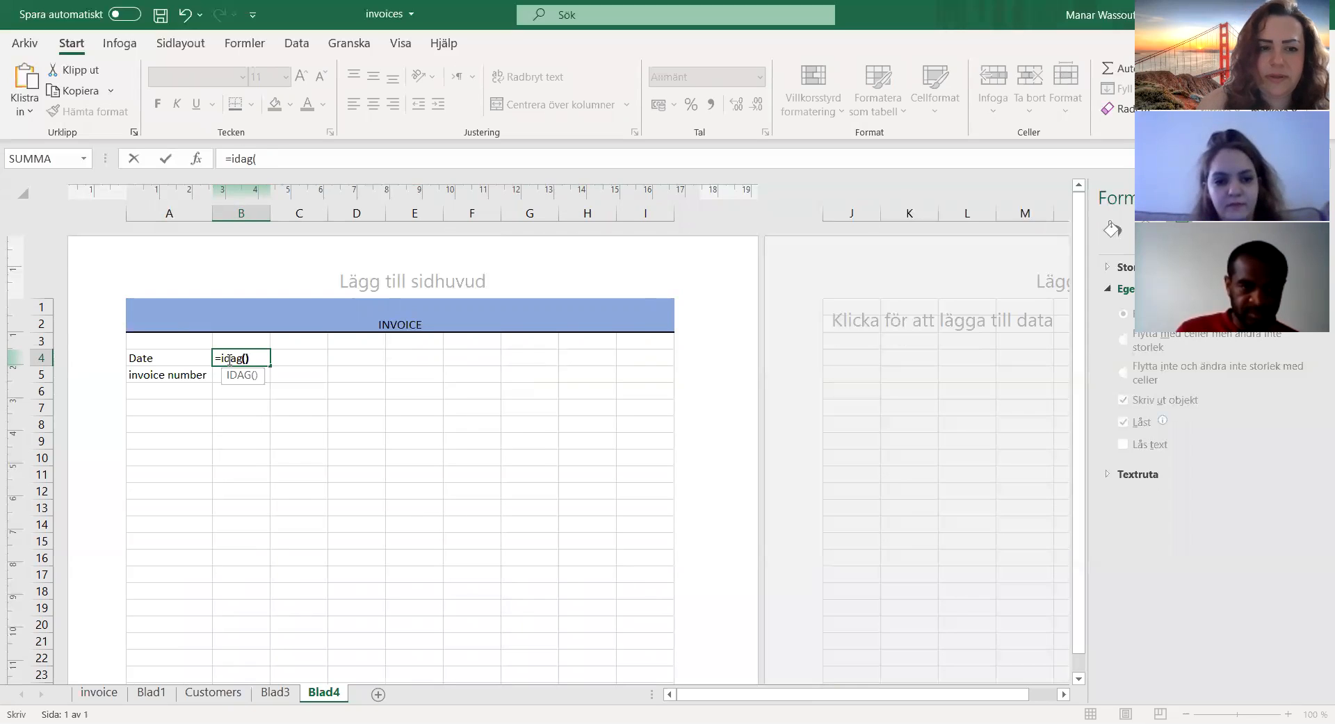
key(Return)
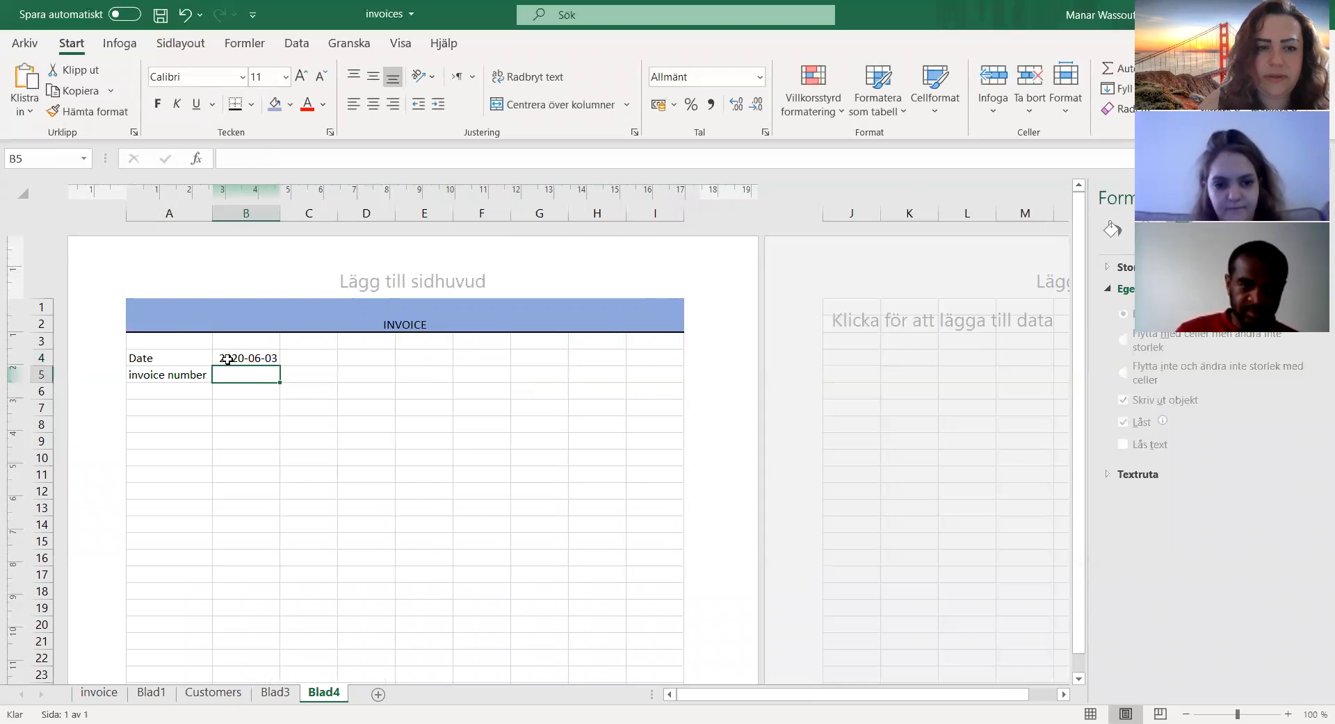
Step: Replace the date formula in B4 with =NU() and try out a wider column B, undoing the widening
click(247, 357)
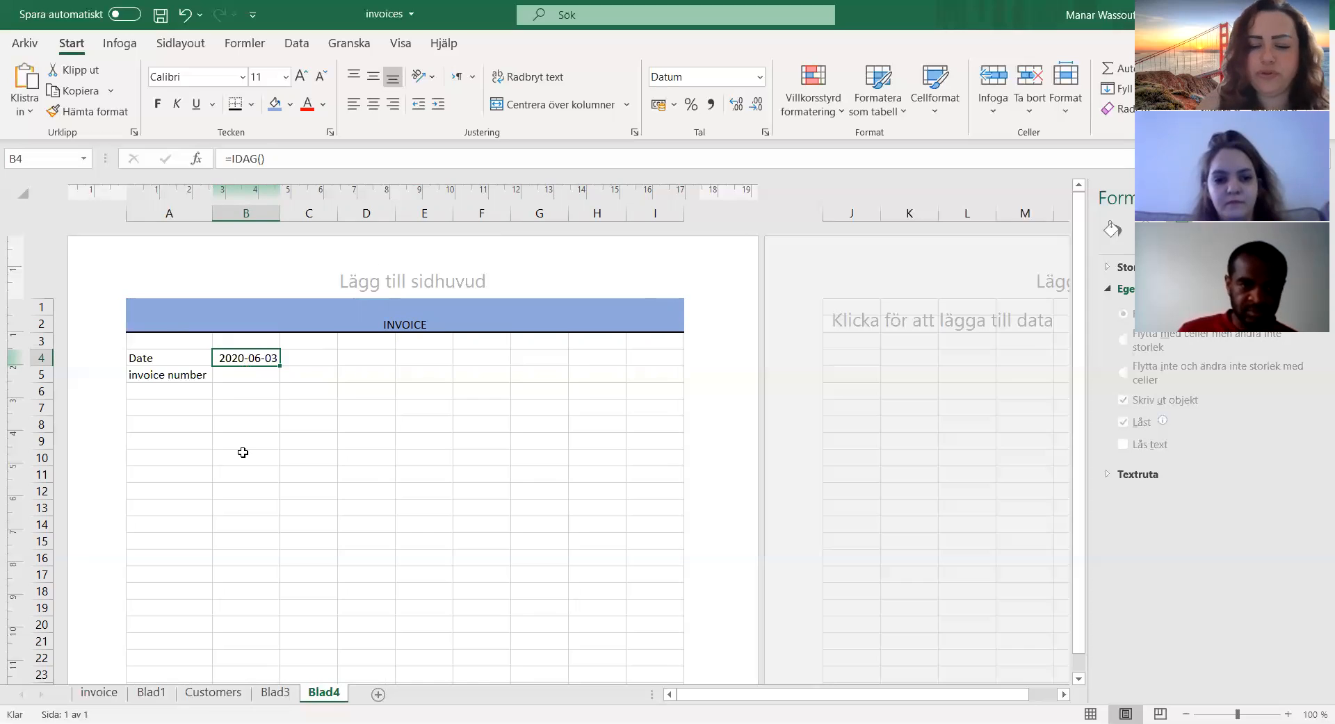
text(=)
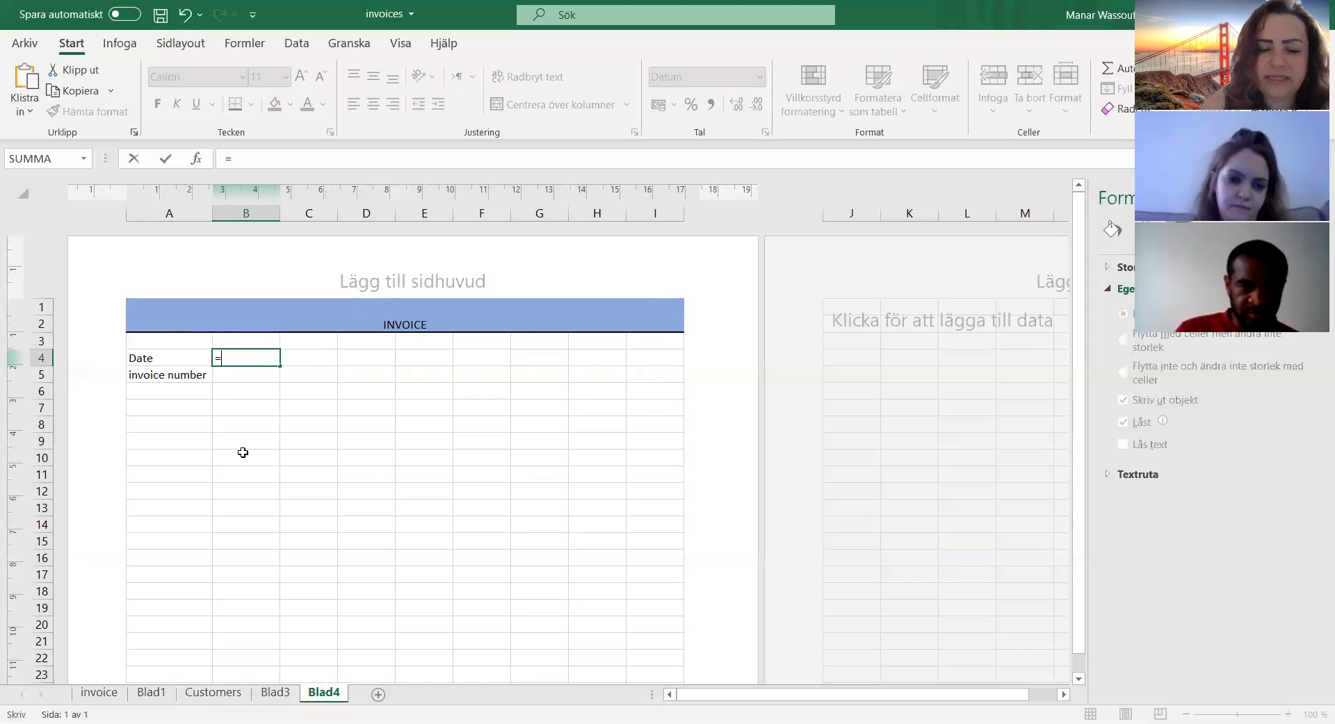
text(idag())
key(Return)
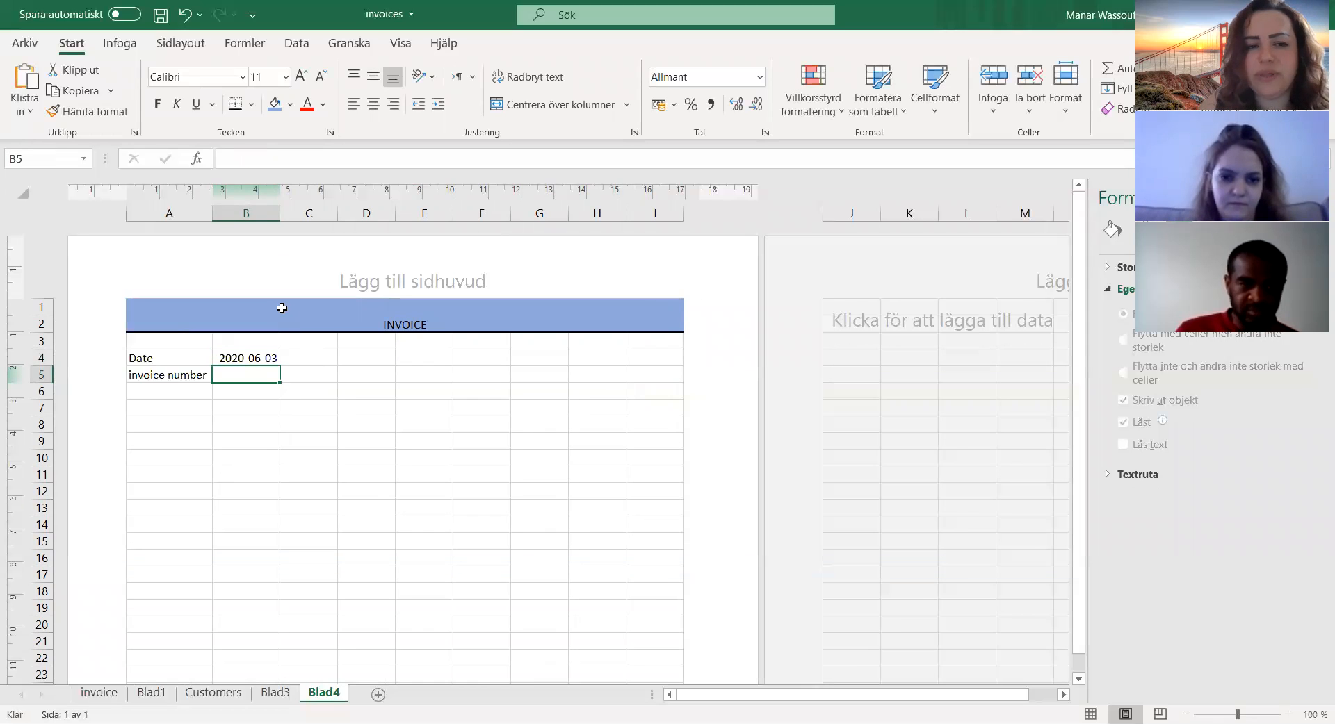
drag(280, 213, 345, 213)
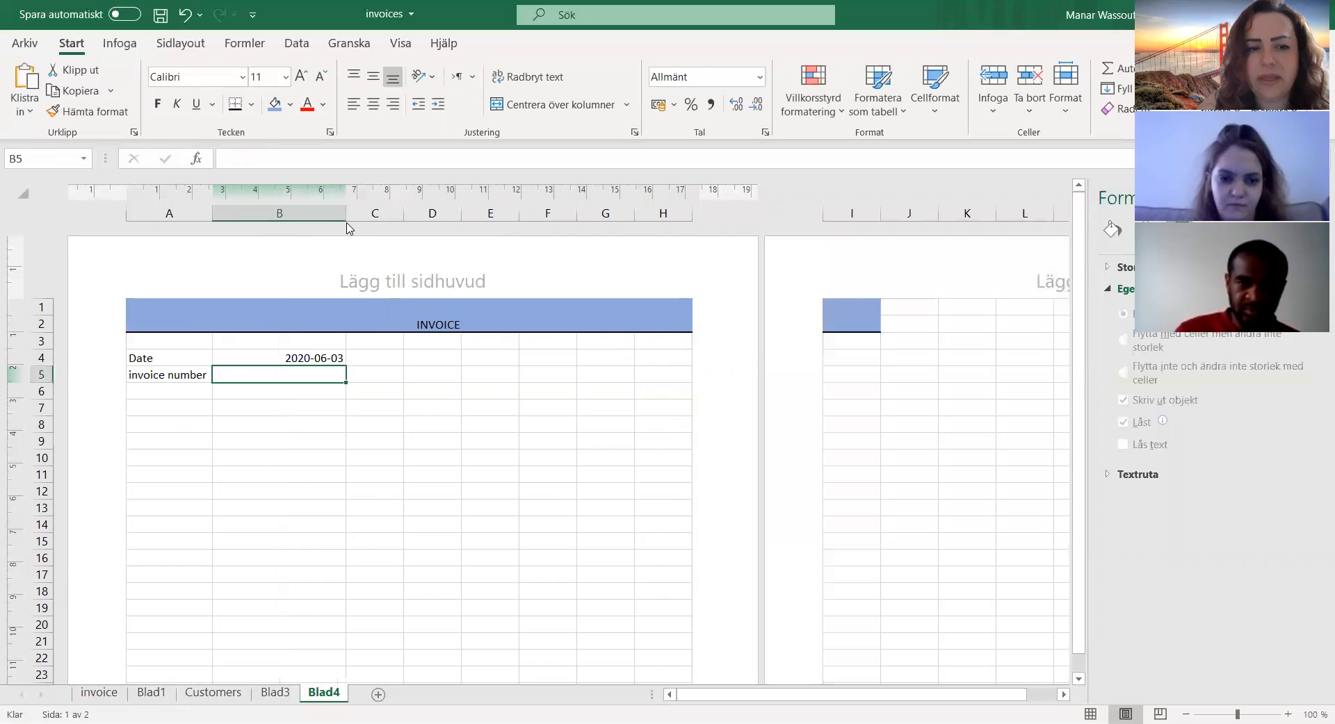
key(ctrl+z)
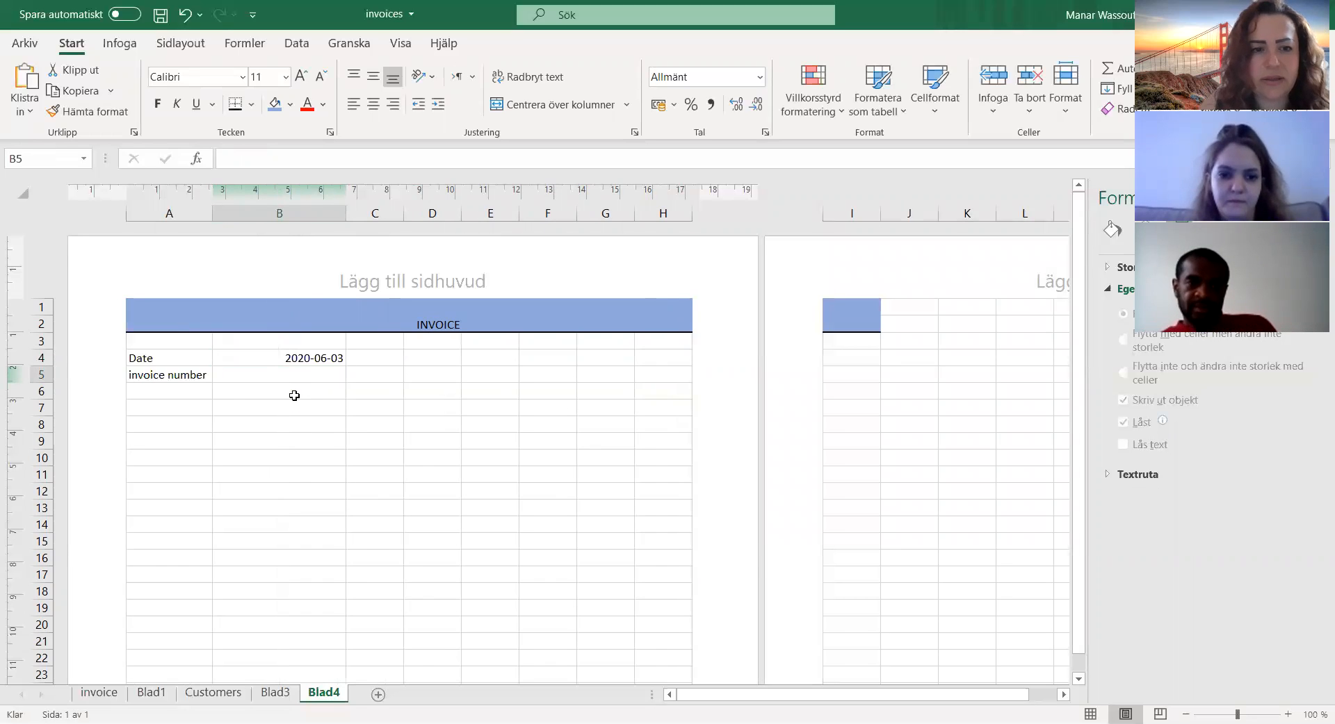
Step: Replace the formula in date cell B4 with =idag()
click(264, 357)
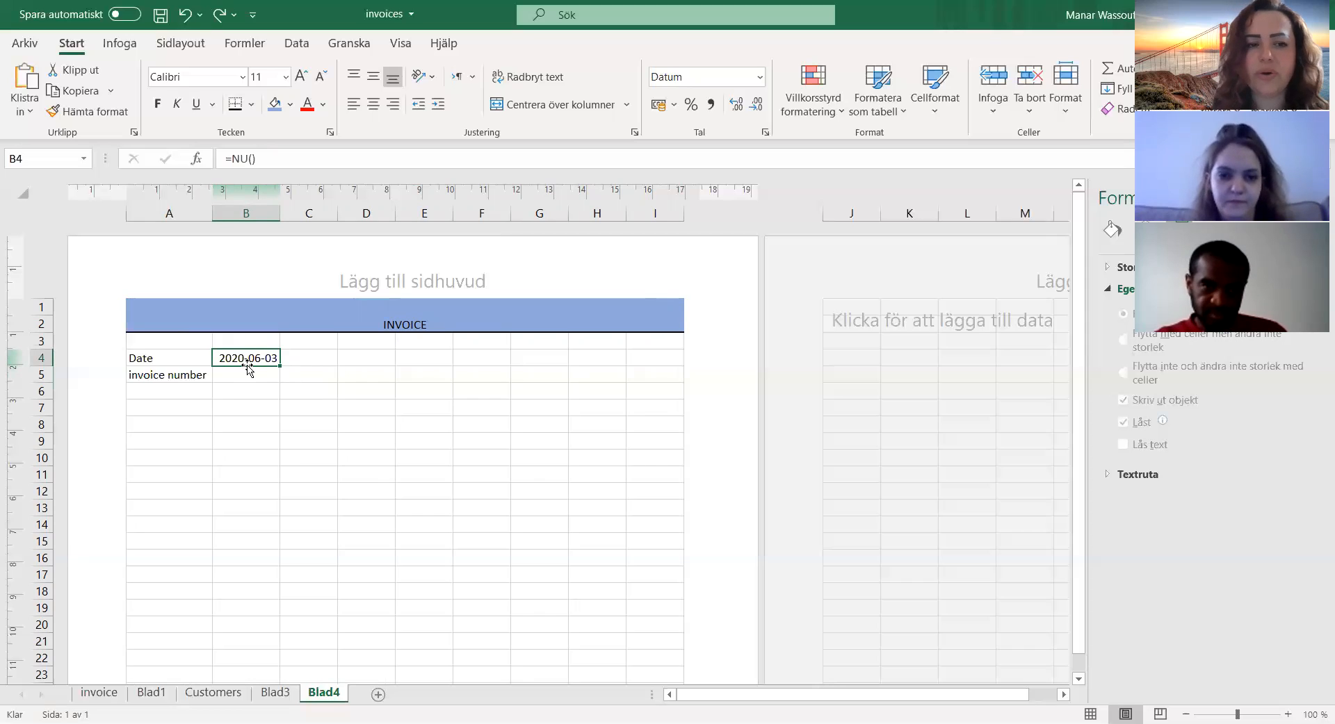
text(=)
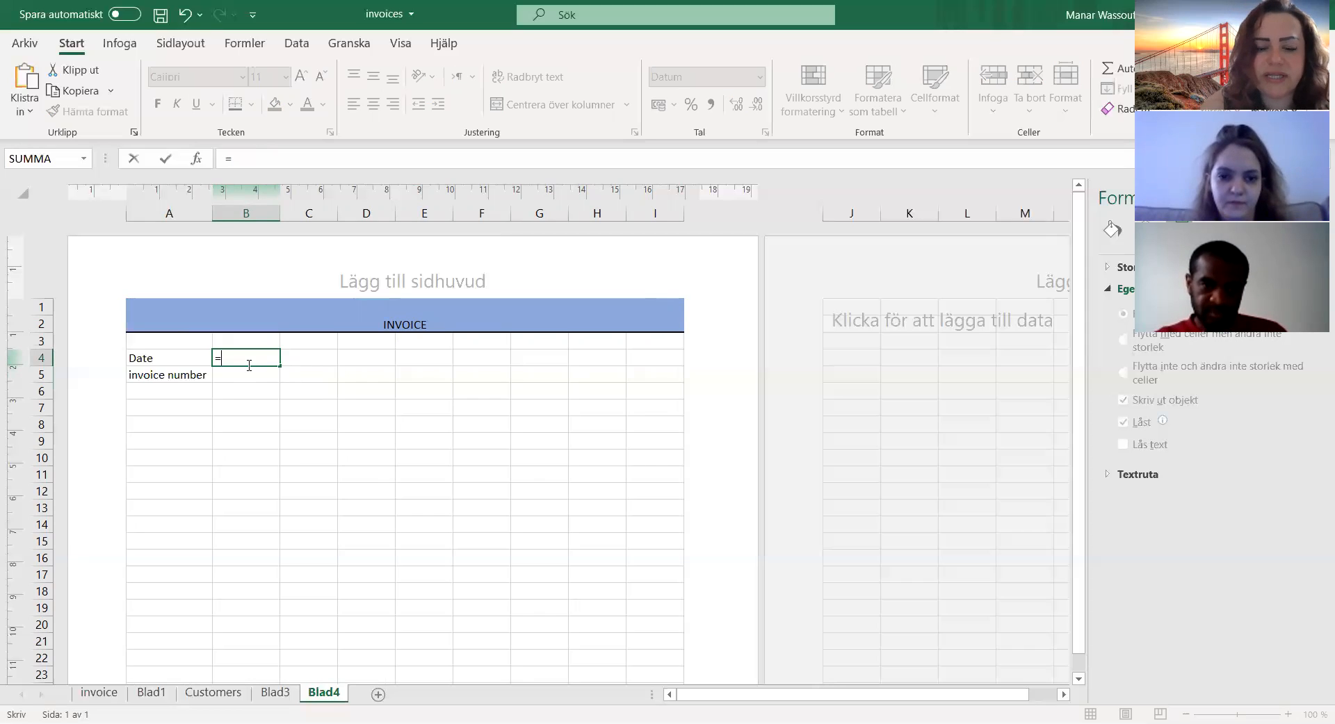
text(idag)
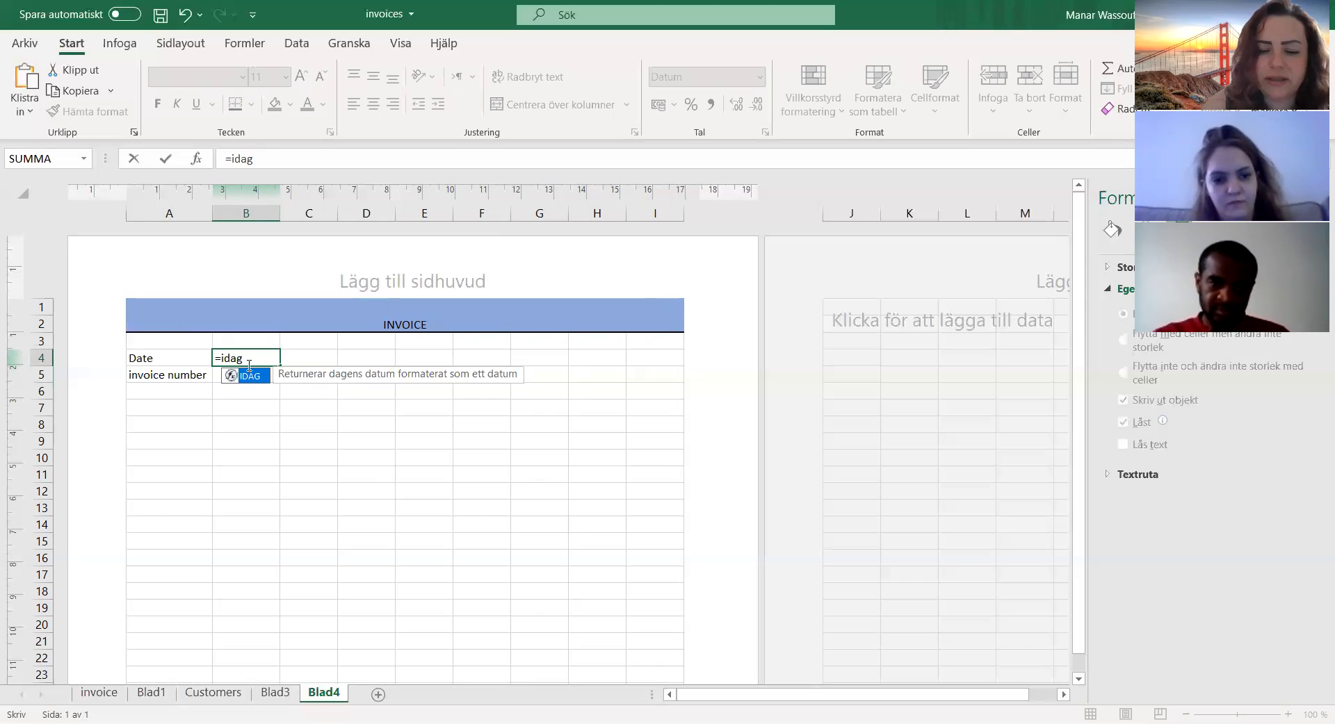
text(())
key(Return)
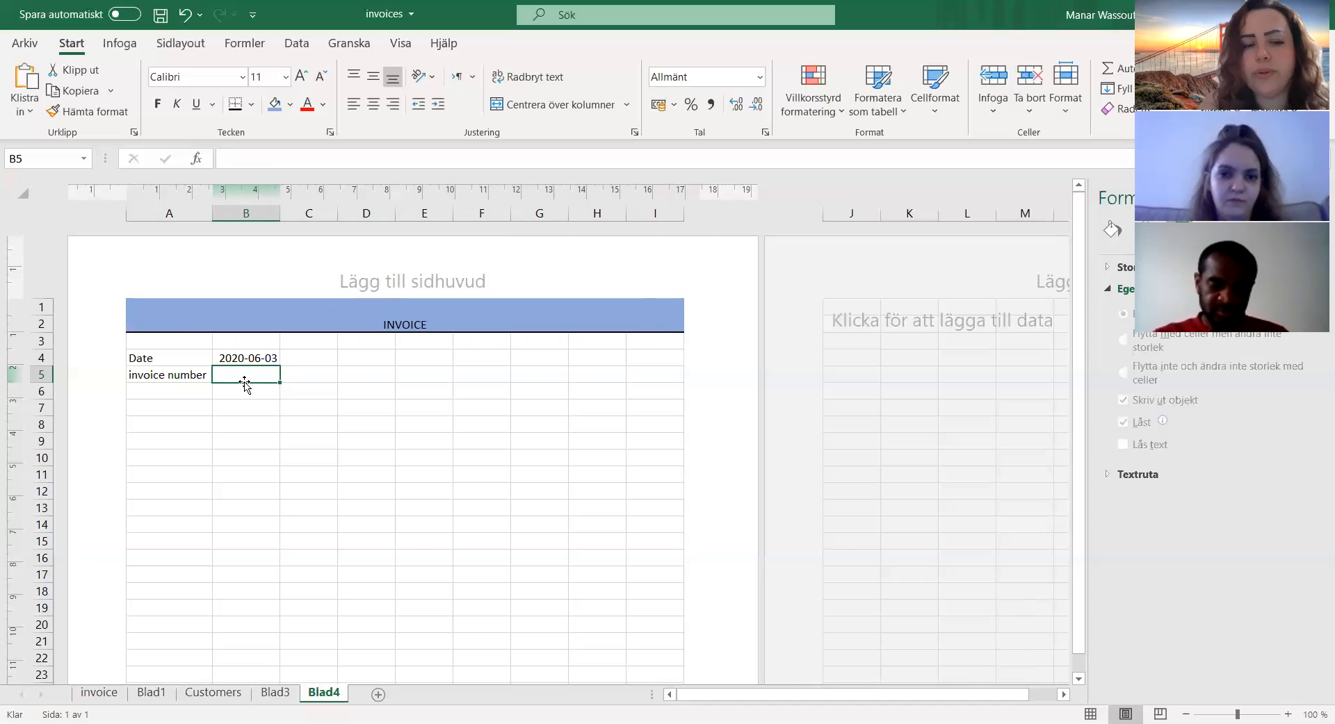
Step: Enter 2020-01 as the invoice number in cell B5
text(2)
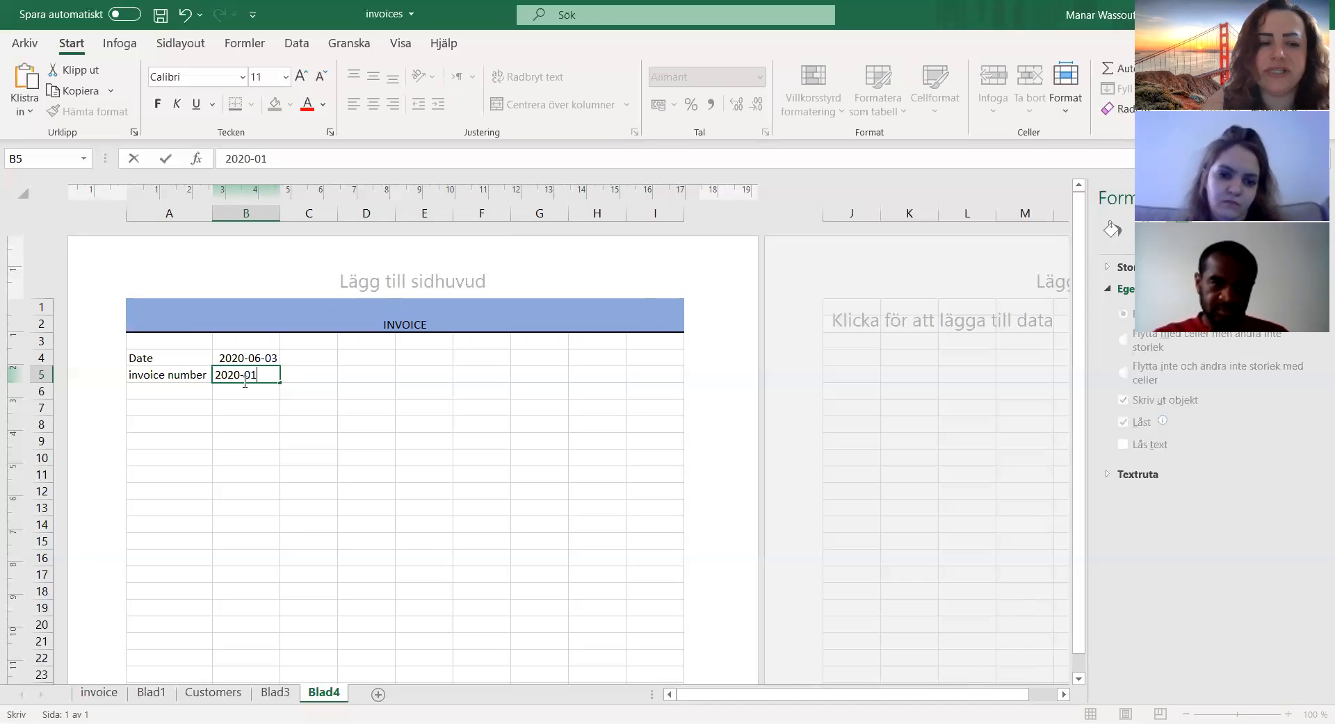
text(020-01)
click(243, 393)
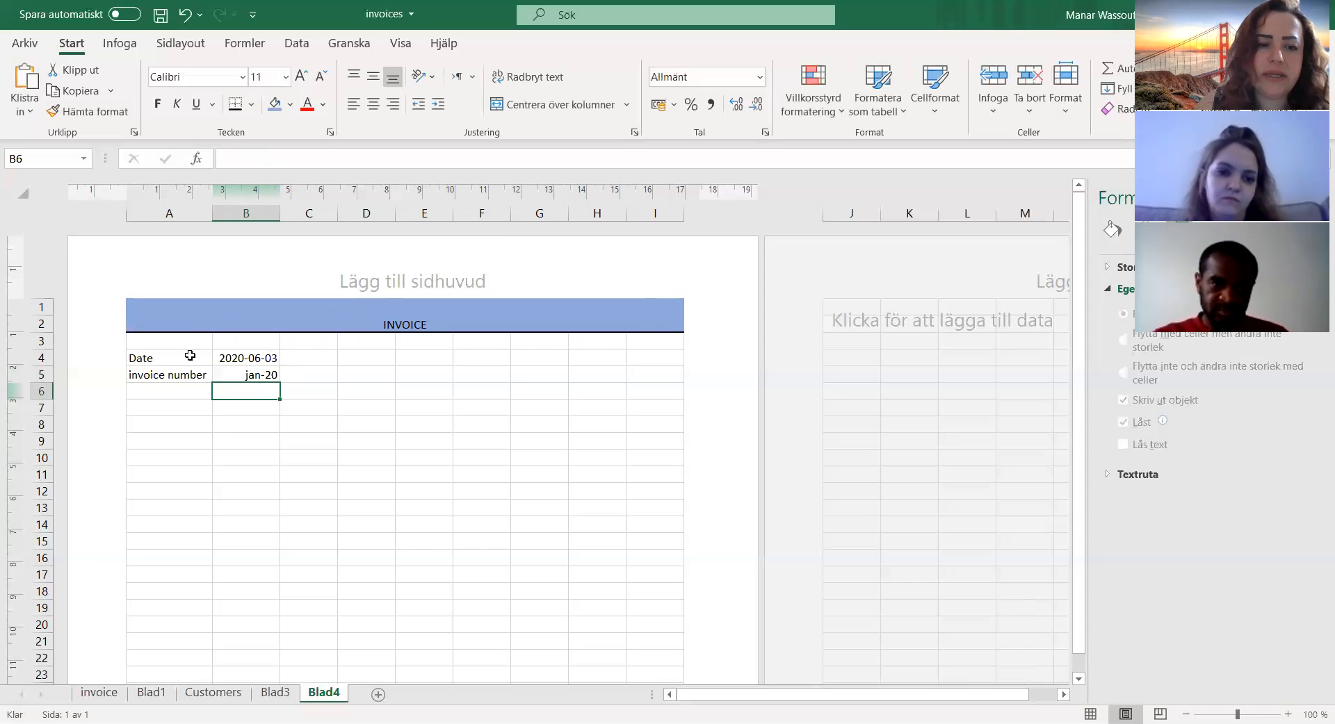
Step: Apply all borders to the date and invoice number block A4:B5
drag(152, 357, 243, 375)
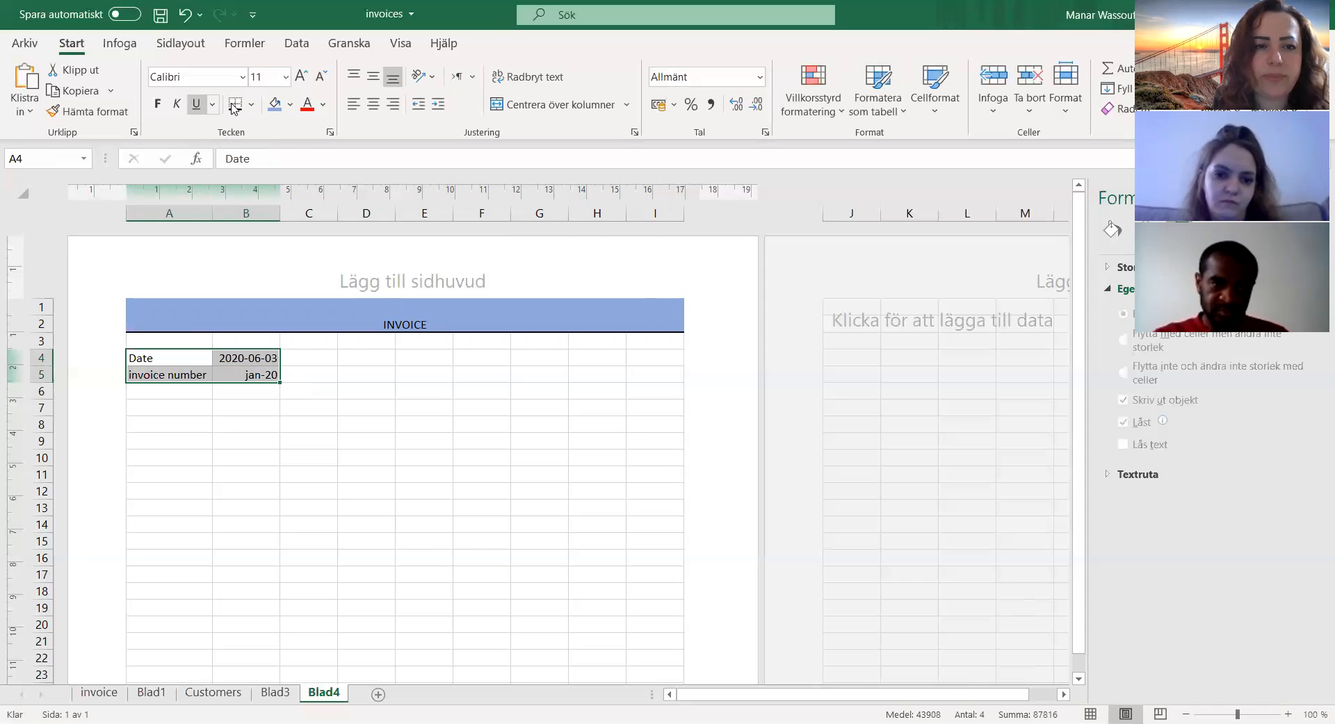
click(251, 104)
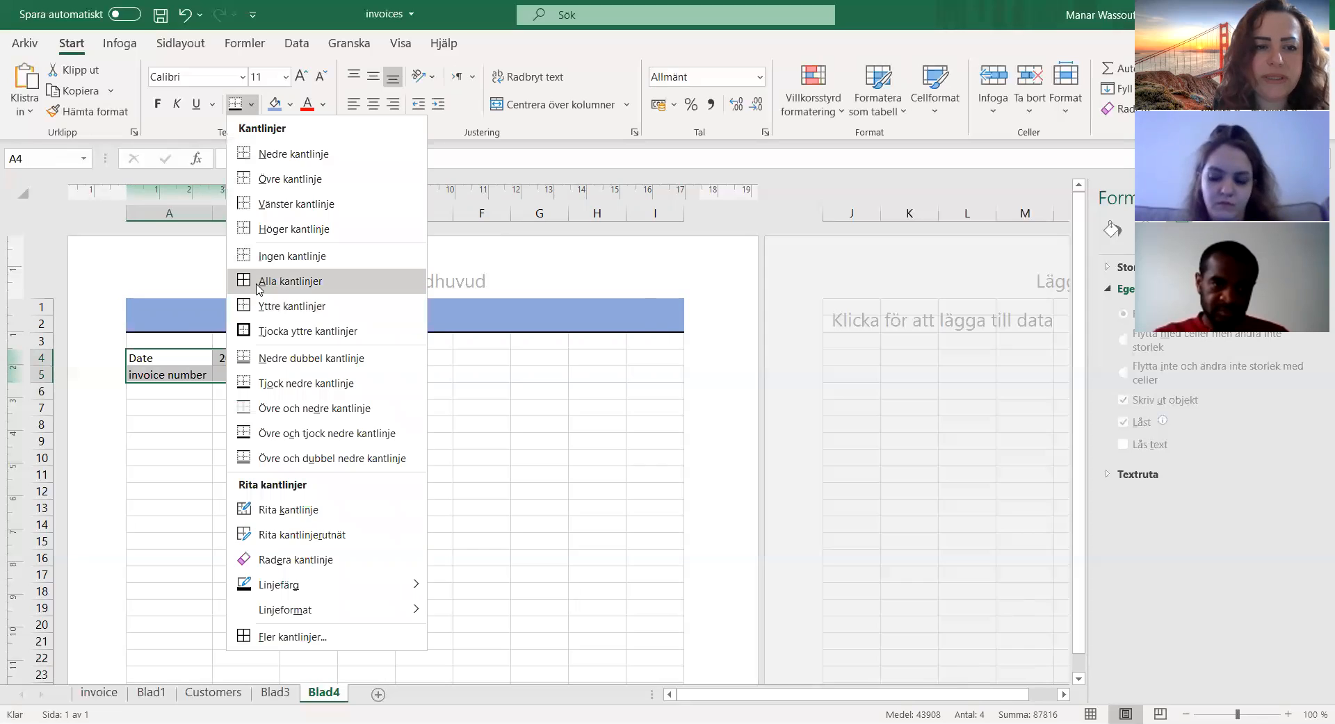
click(257, 281)
click(235, 395)
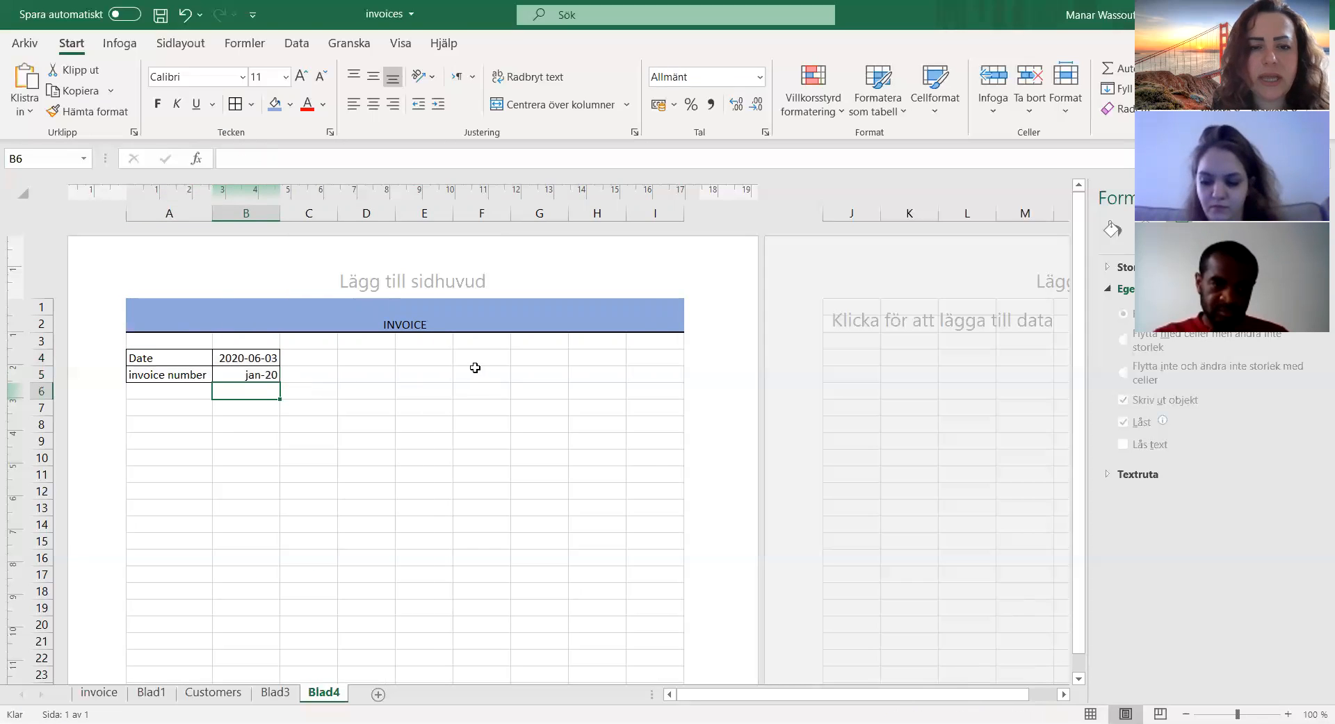
Step: Enter the recipient labels To in cell E4 and Company Name in cell E5
click(439, 363)
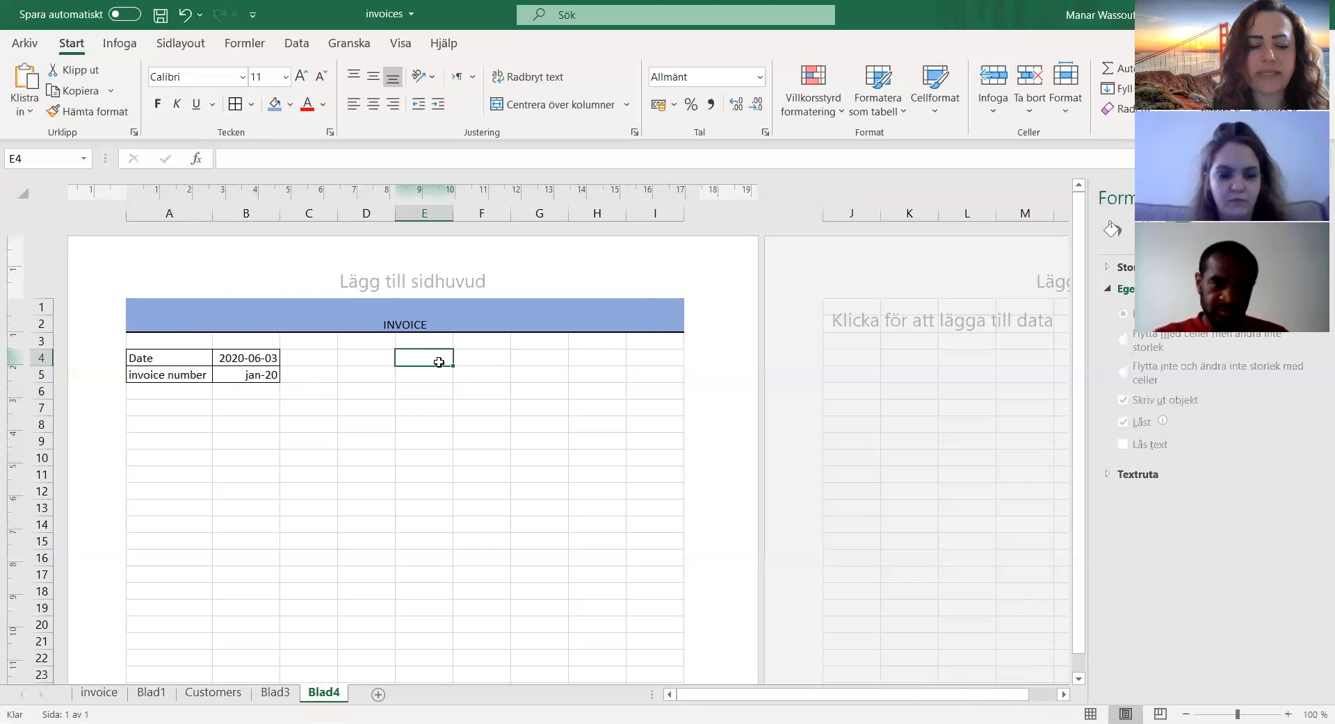
text(To)
click(441, 375)
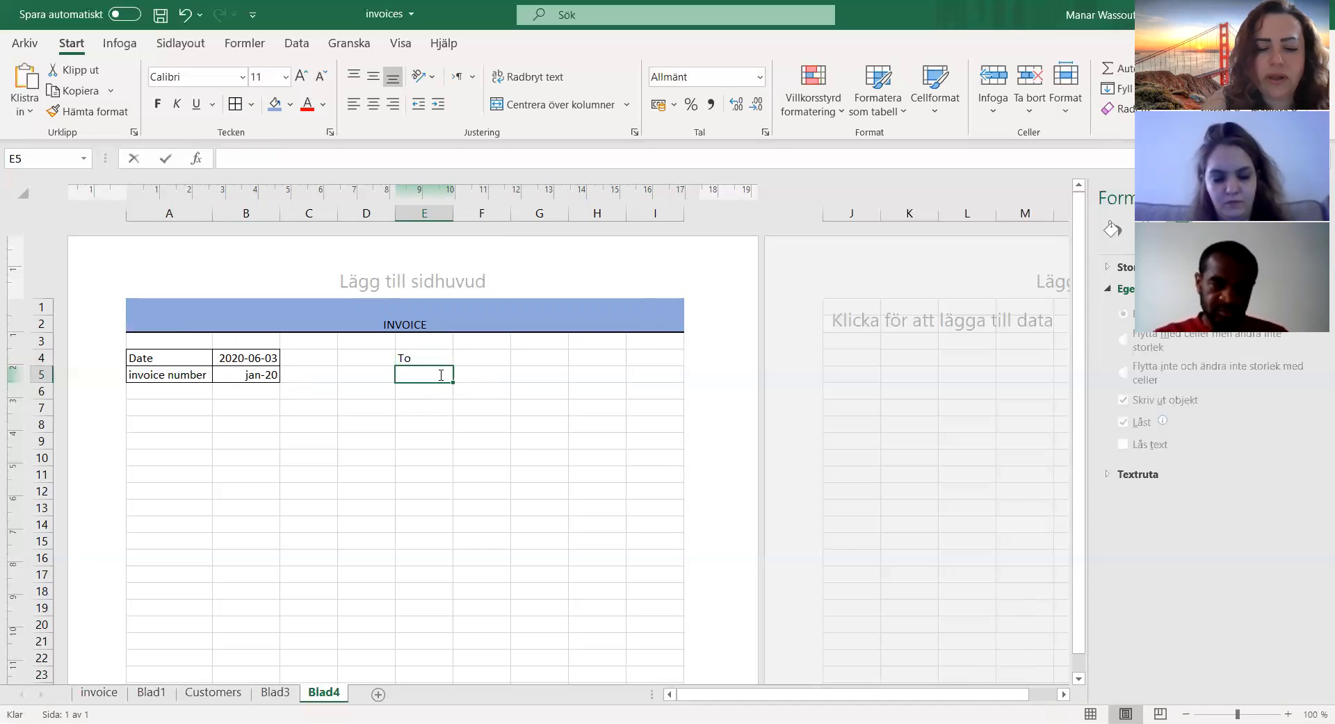
text(Company Name)
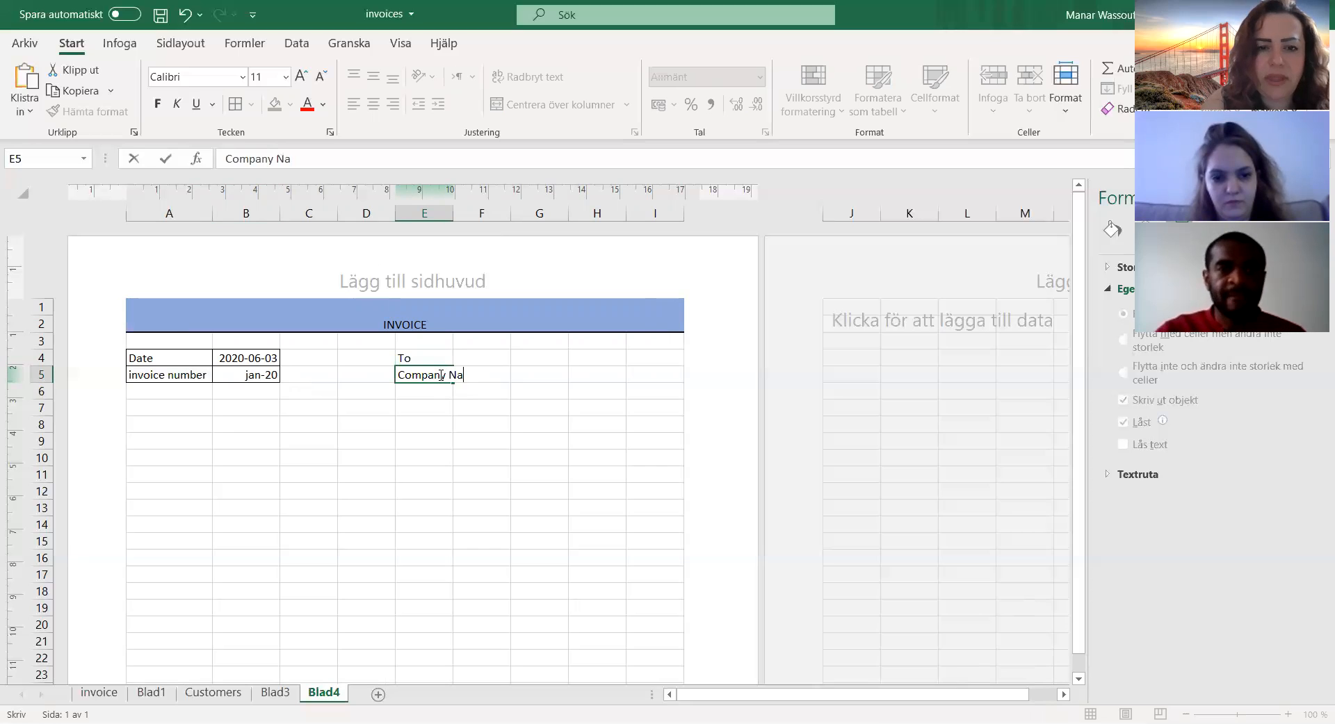
Step: Enter the recipient labels address in cell E6 and phone number in cell E7
click(430, 394)
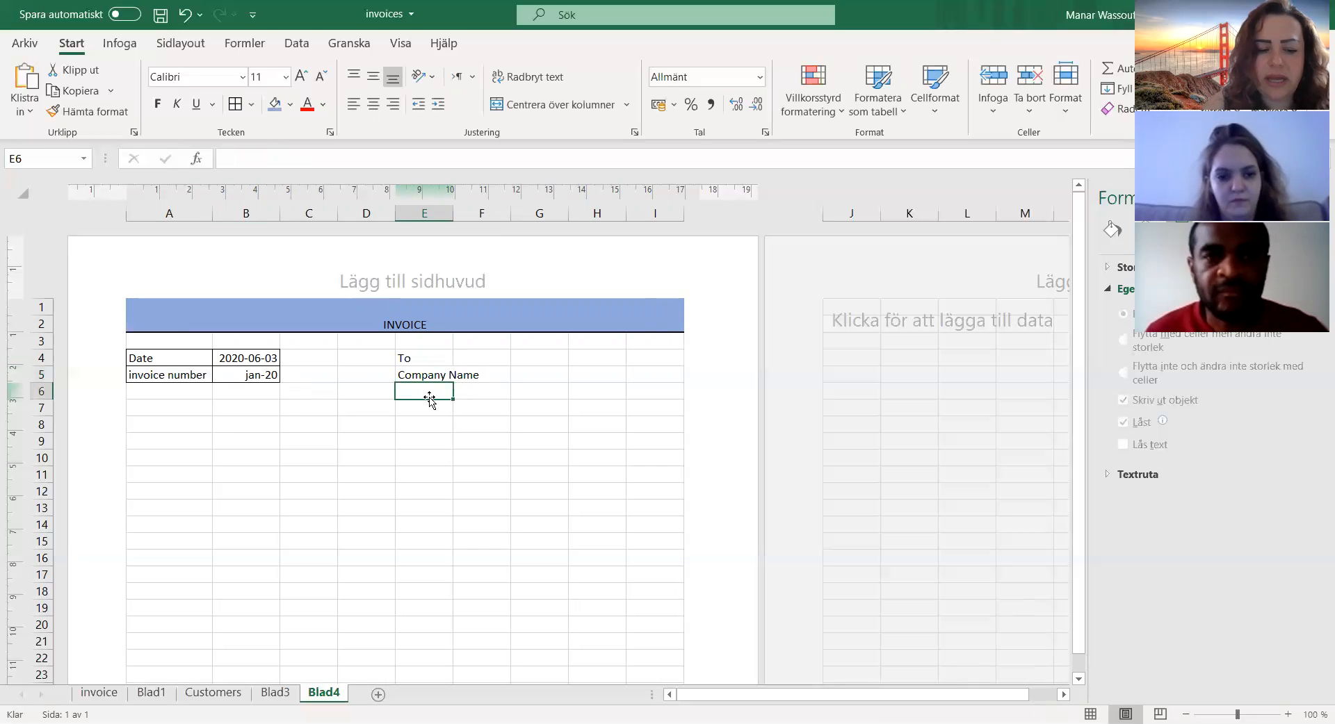
text(adress)
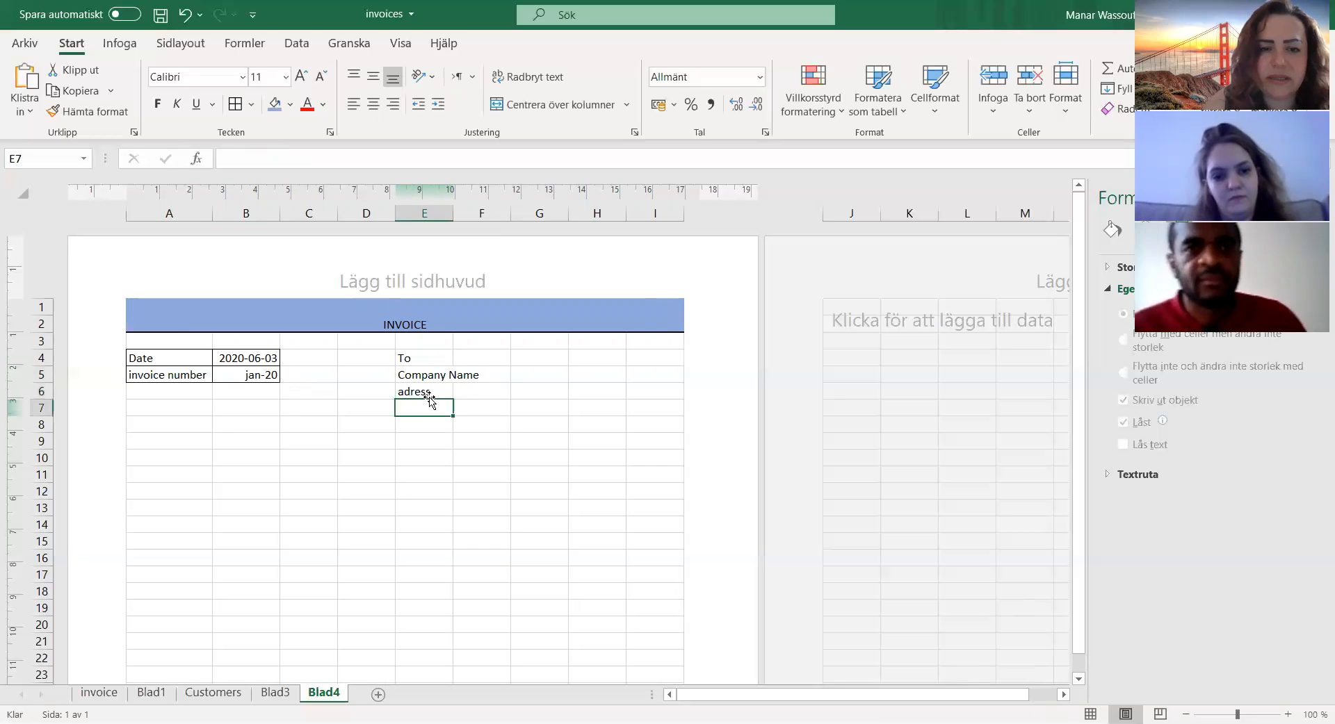
text(addres)
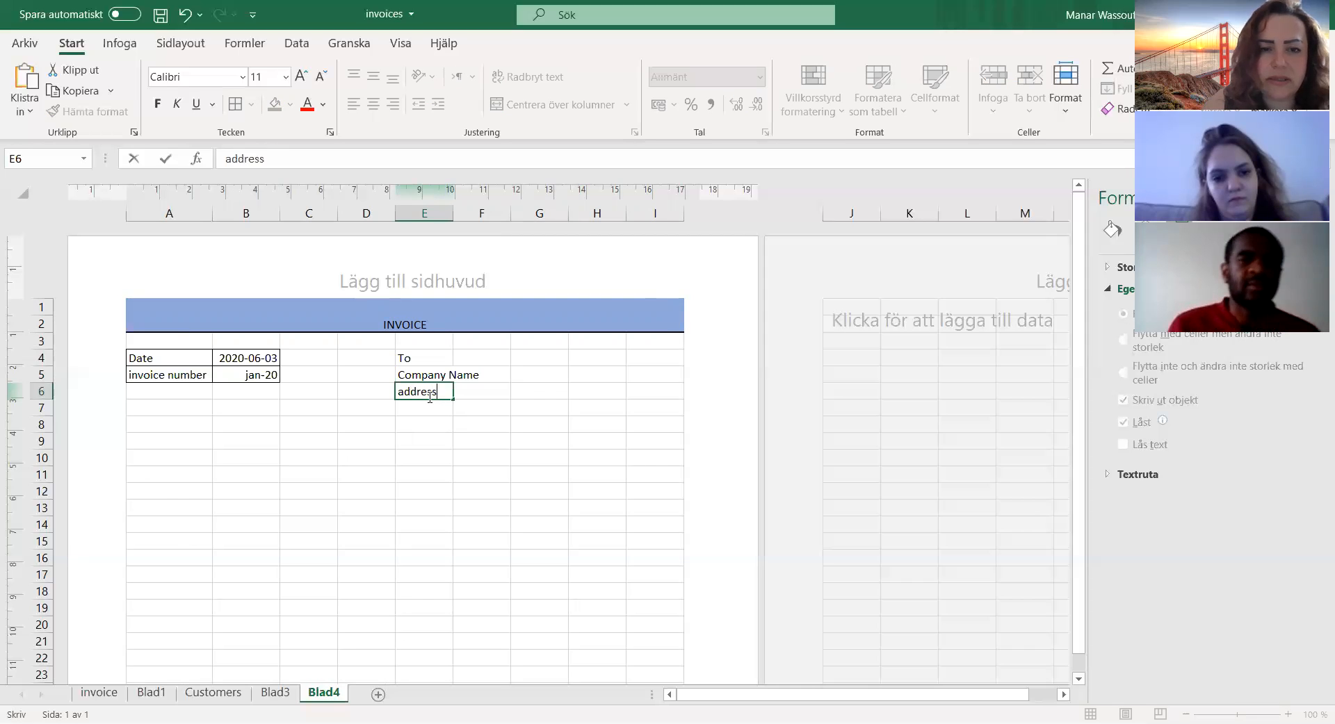
text(s)
key(Return)
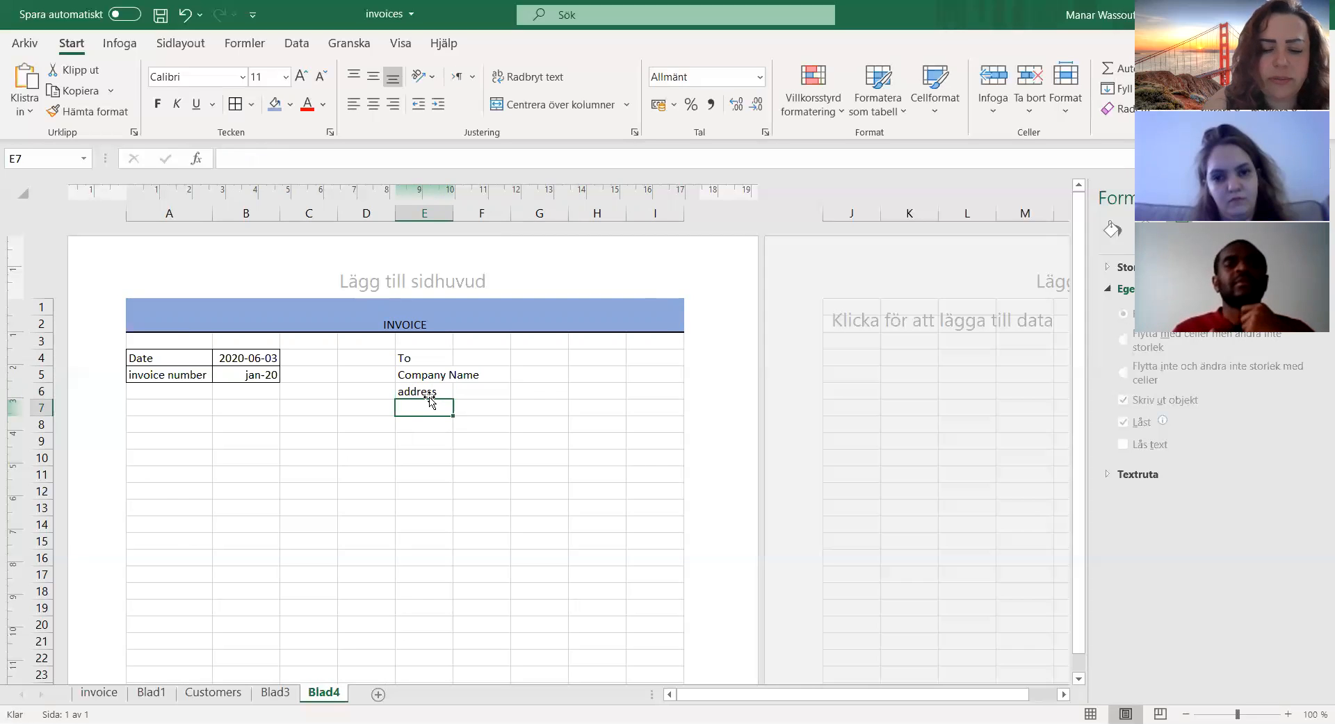
text(phone number)
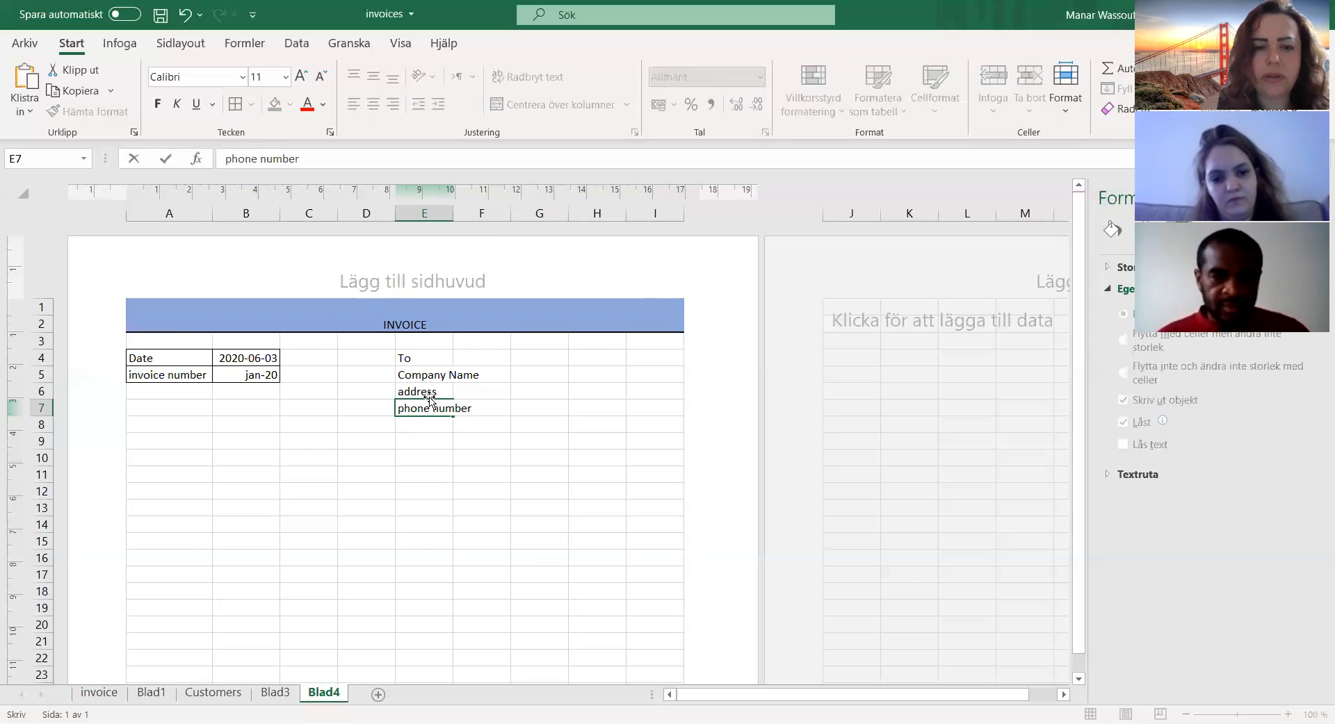
click(464, 387)
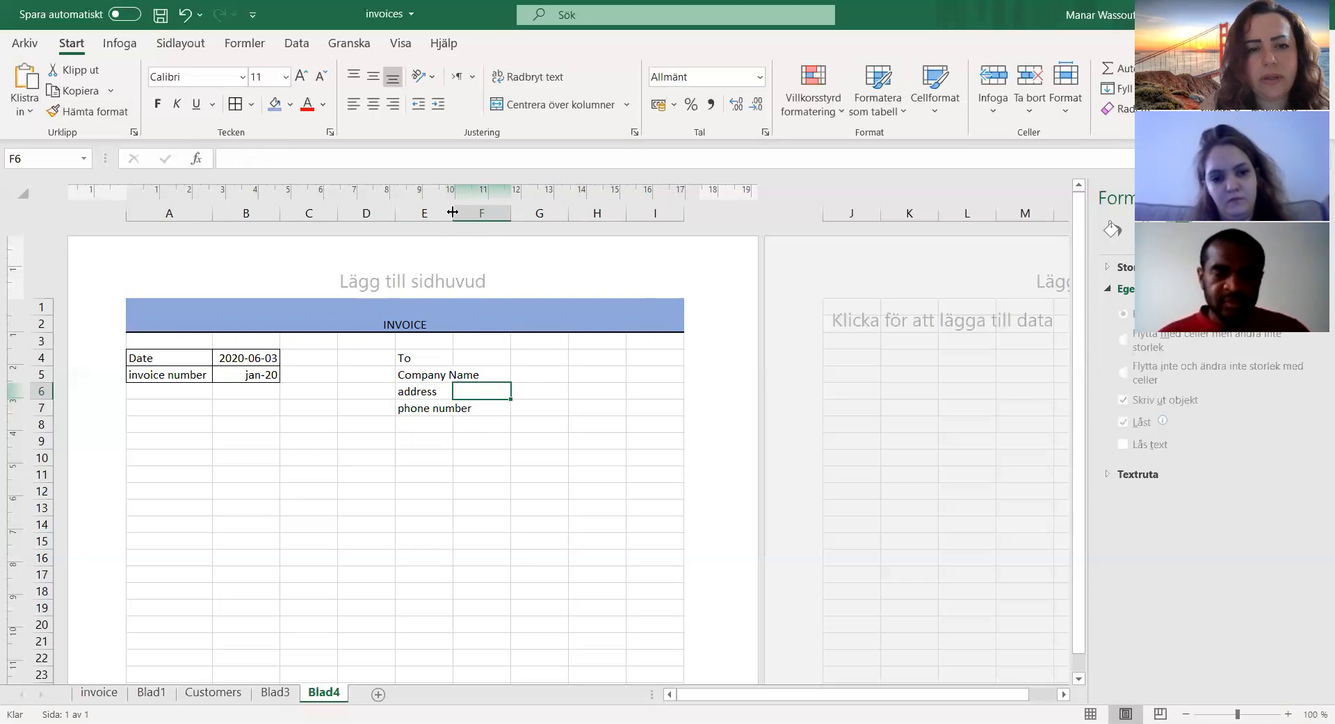
Step: Widen column E to fit its labels and link cell F5 to the company name in cell A3 of the Customers sheet
drag(452, 213, 487, 219)
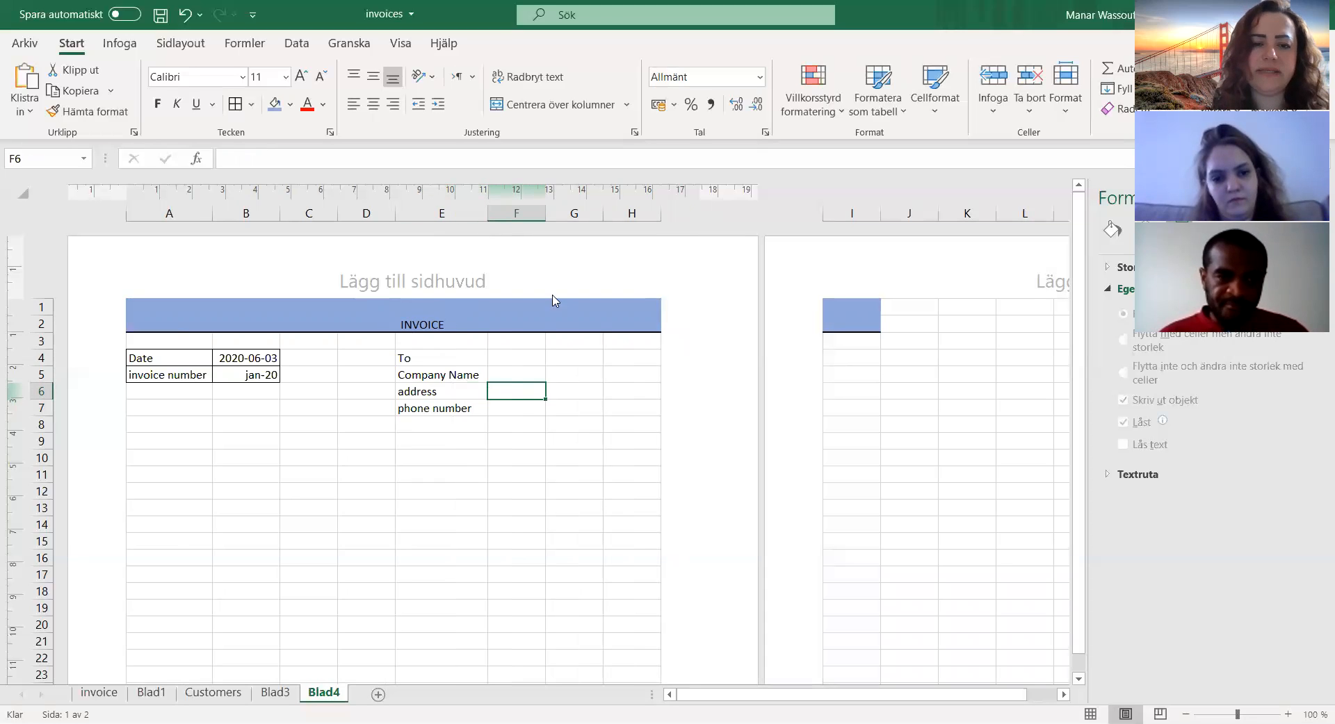
click(511, 377)
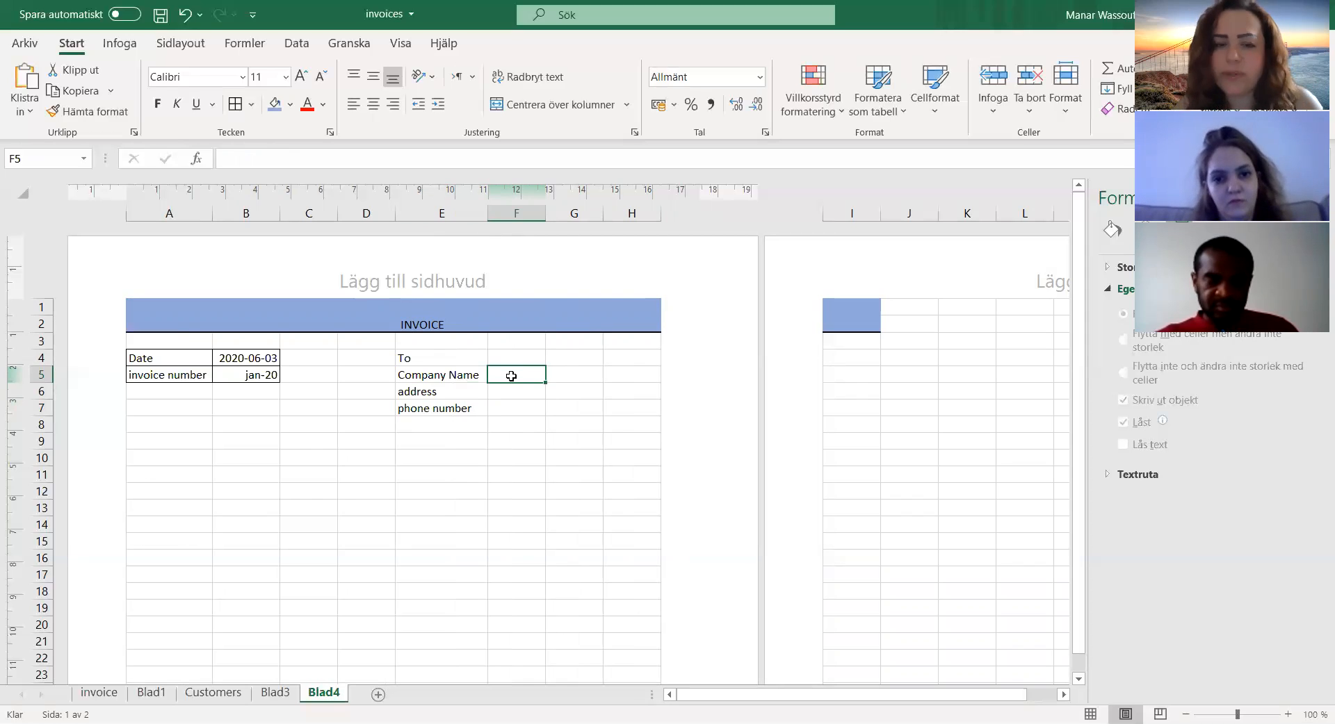
text(=)
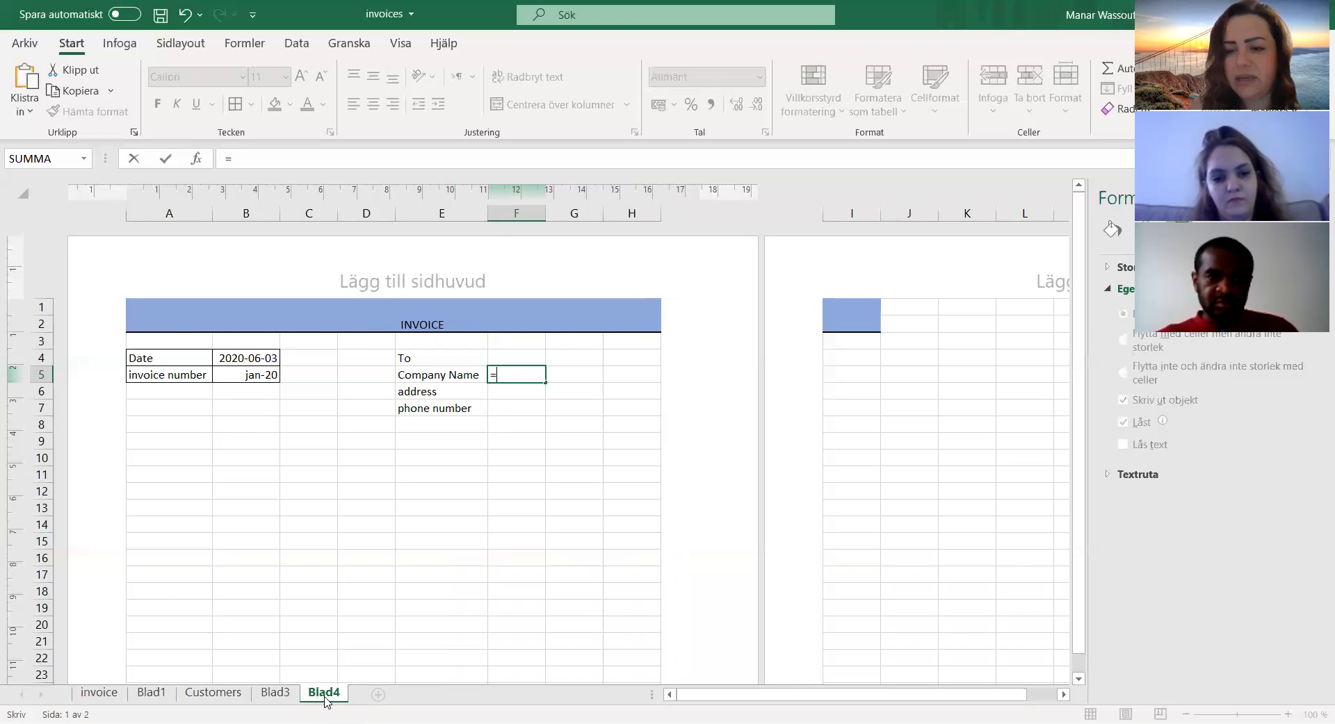
click(213, 693)
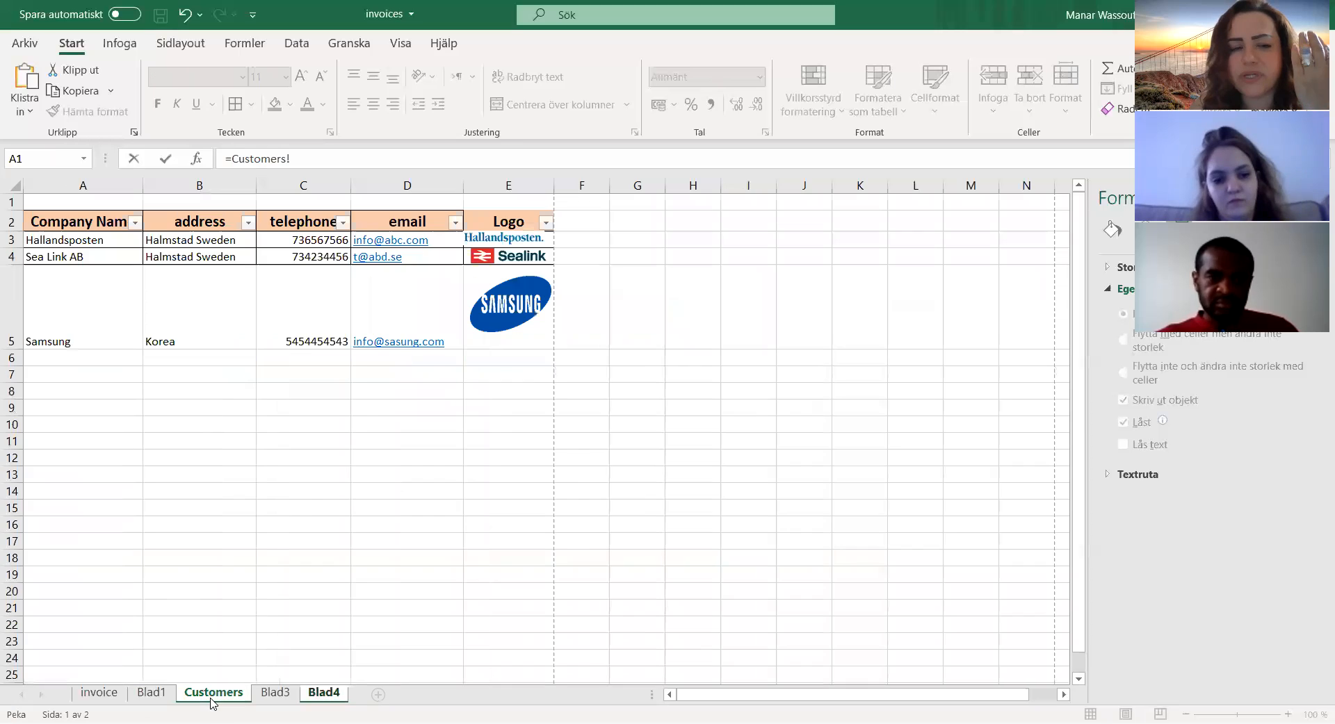
click(94, 242)
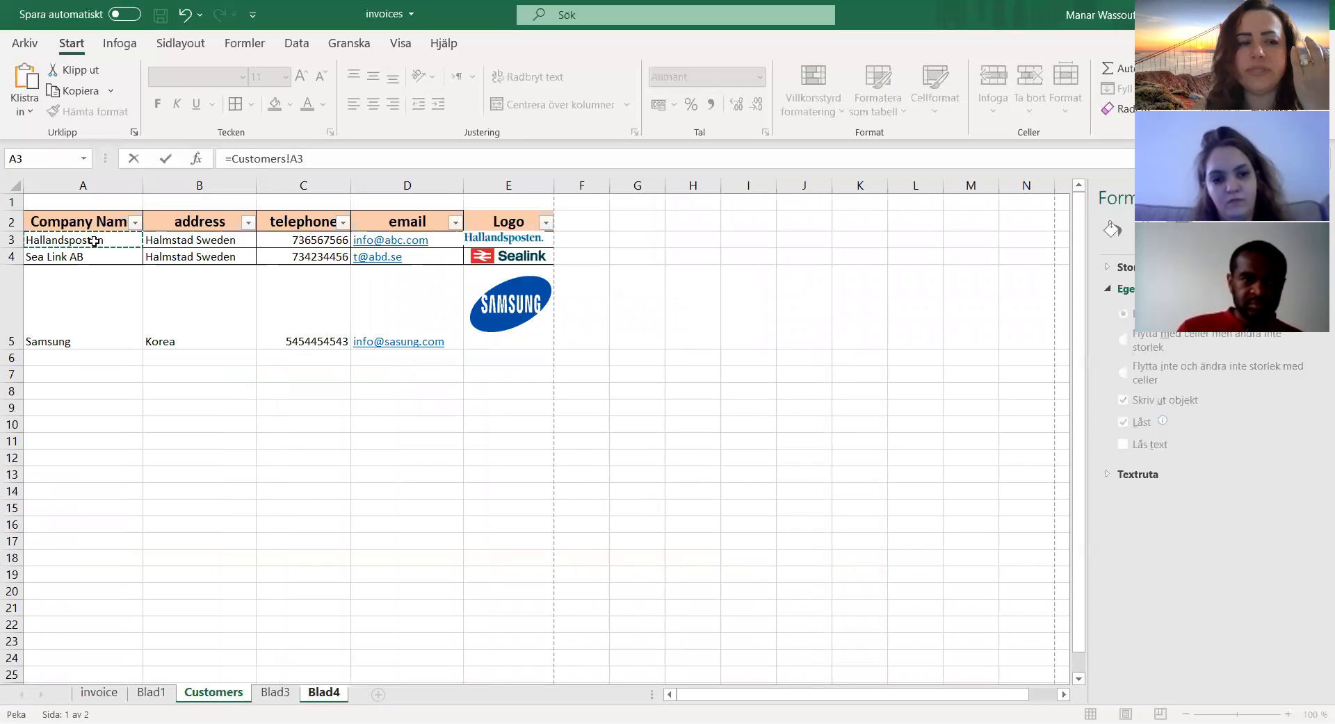
key(Return)
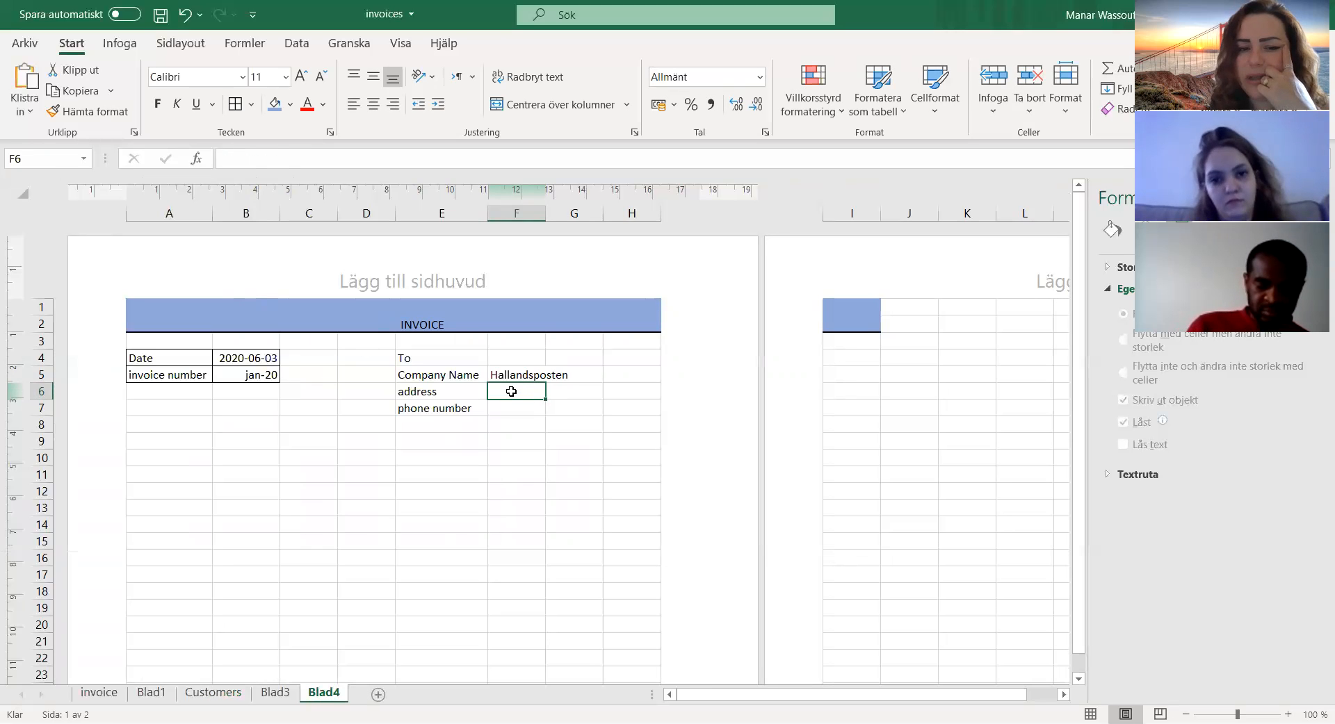
Step: Link cell F6 to the address in Customers cell B3 and cell F7 to the telephone number in Customers cell C3
text(=)
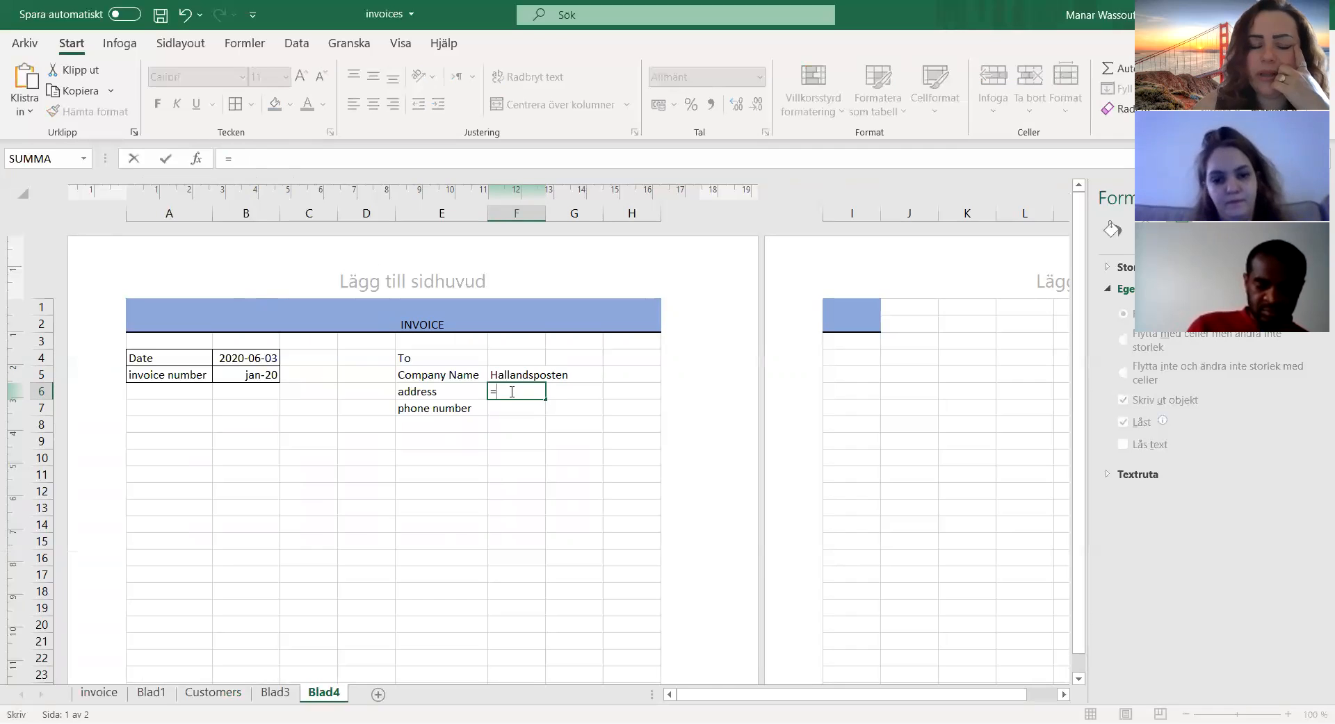
click(213, 693)
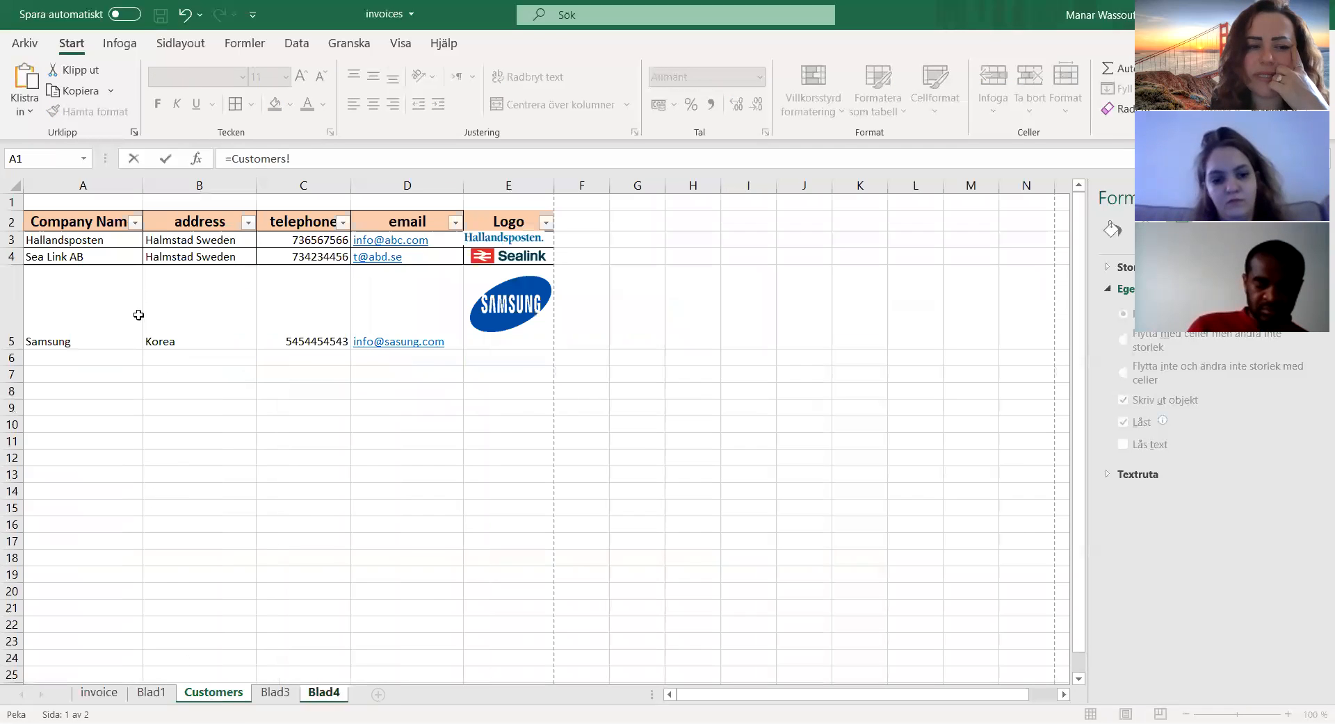
click(205, 243)
key(Return)
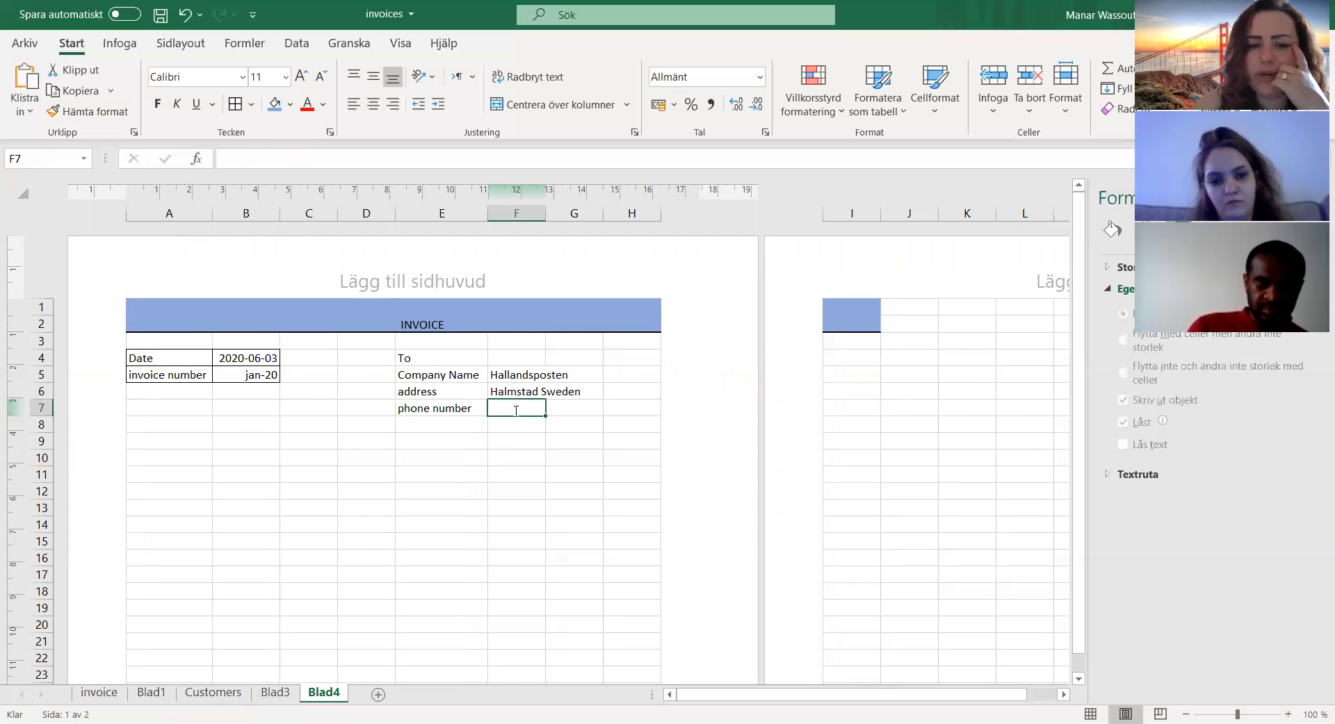
text(=)
click(213, 701)
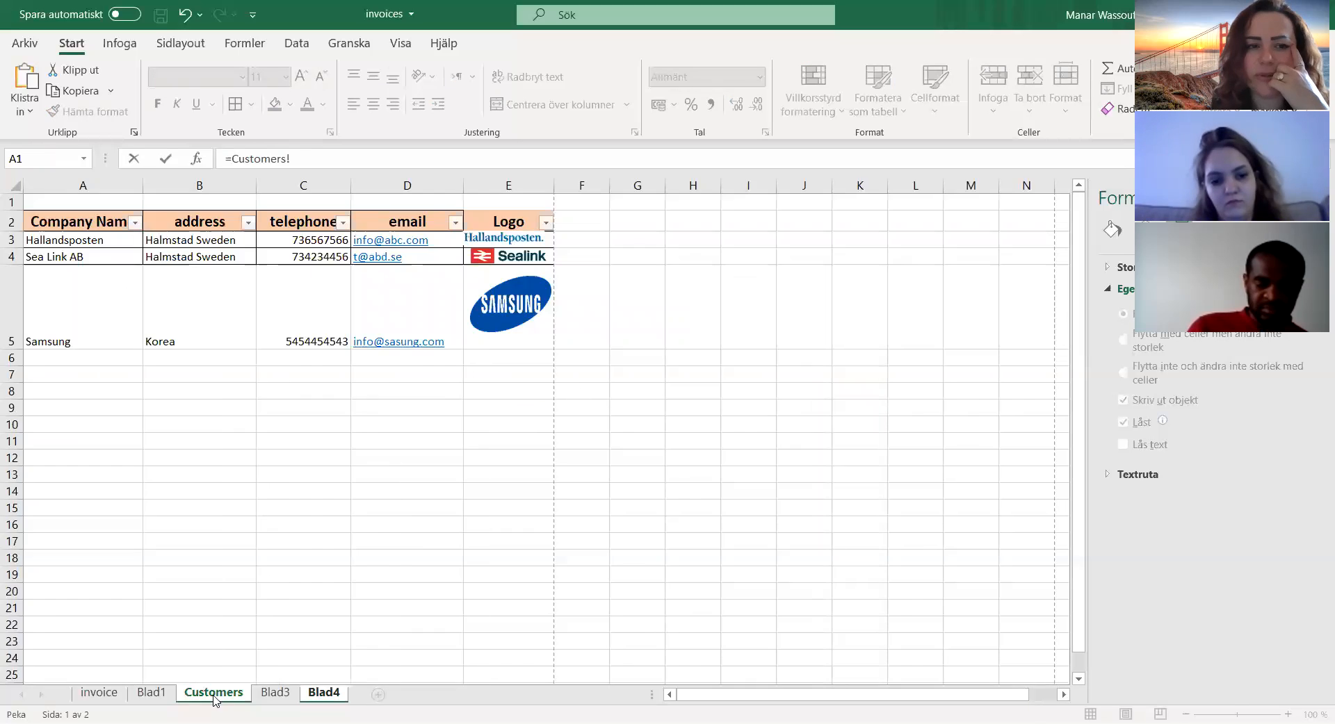
click(293, 240)
key(Return)
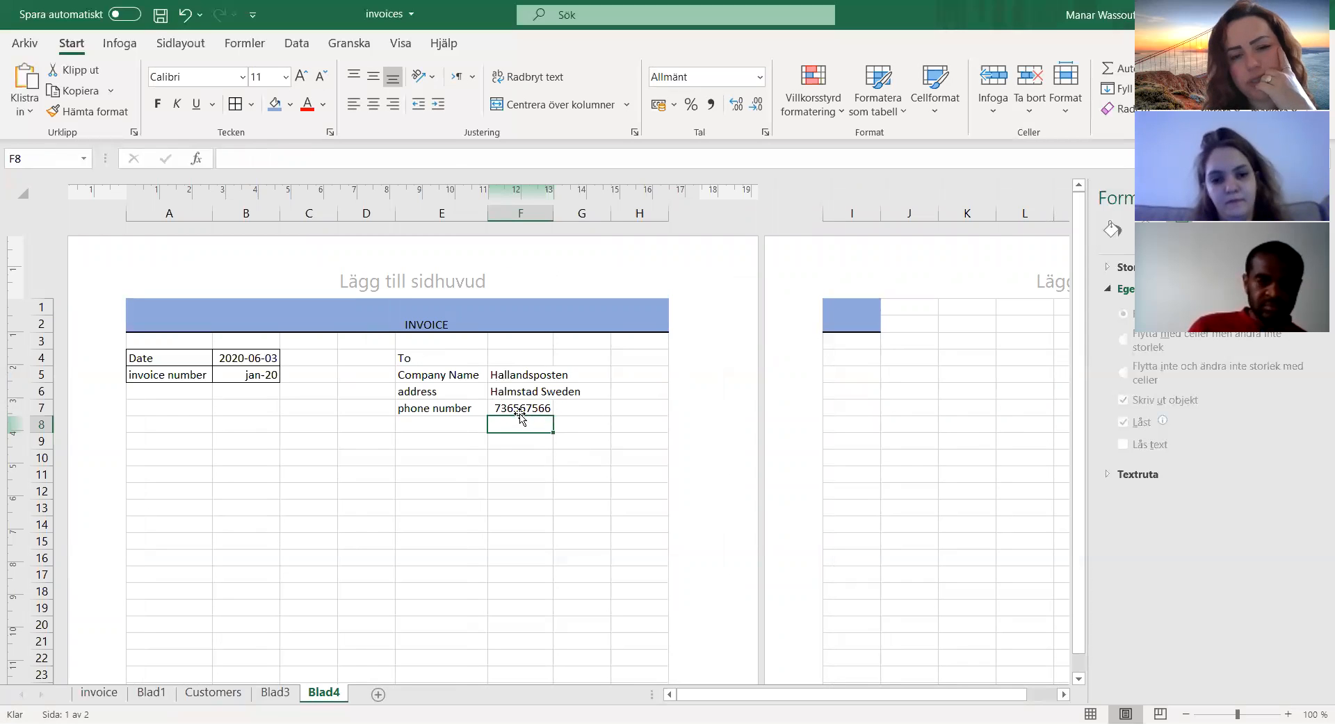
Step: Change the third-last digit of the telephone number in Customers cell C3 to 6 and check the linked cell F7 on Blad4
click(228, 693)
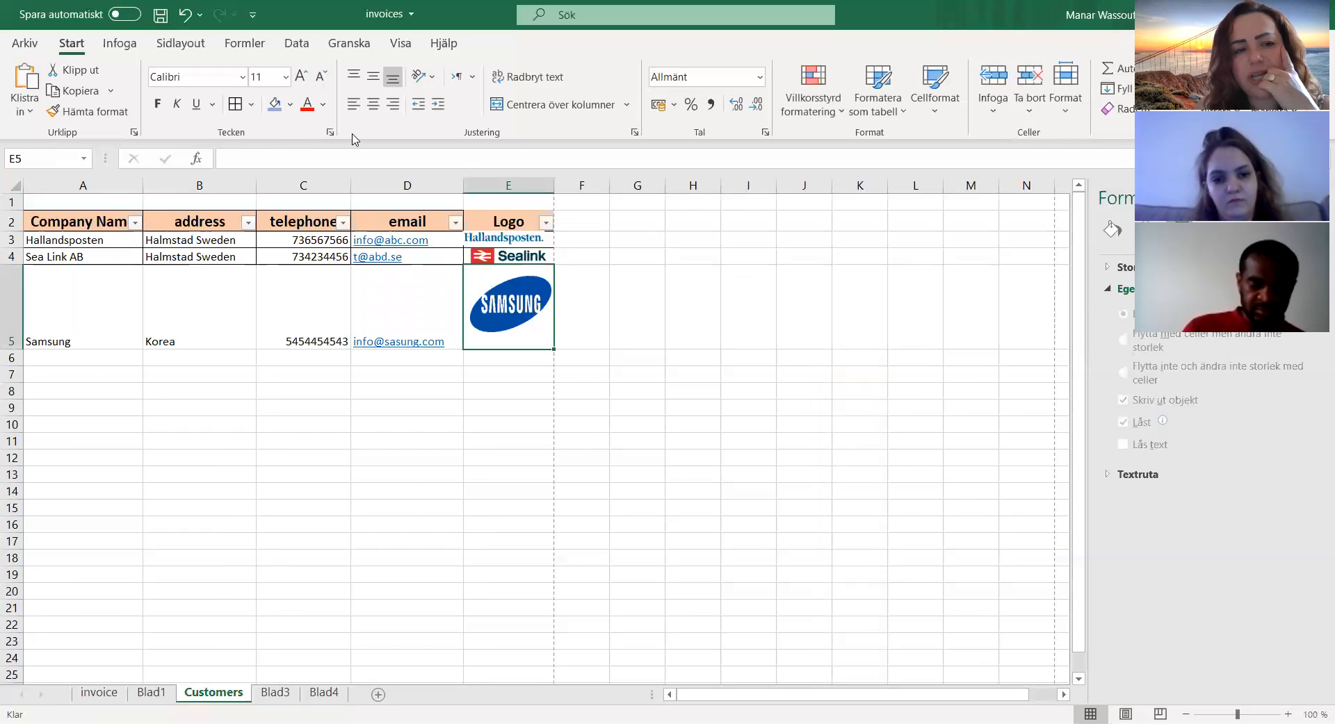
click(339, 242)
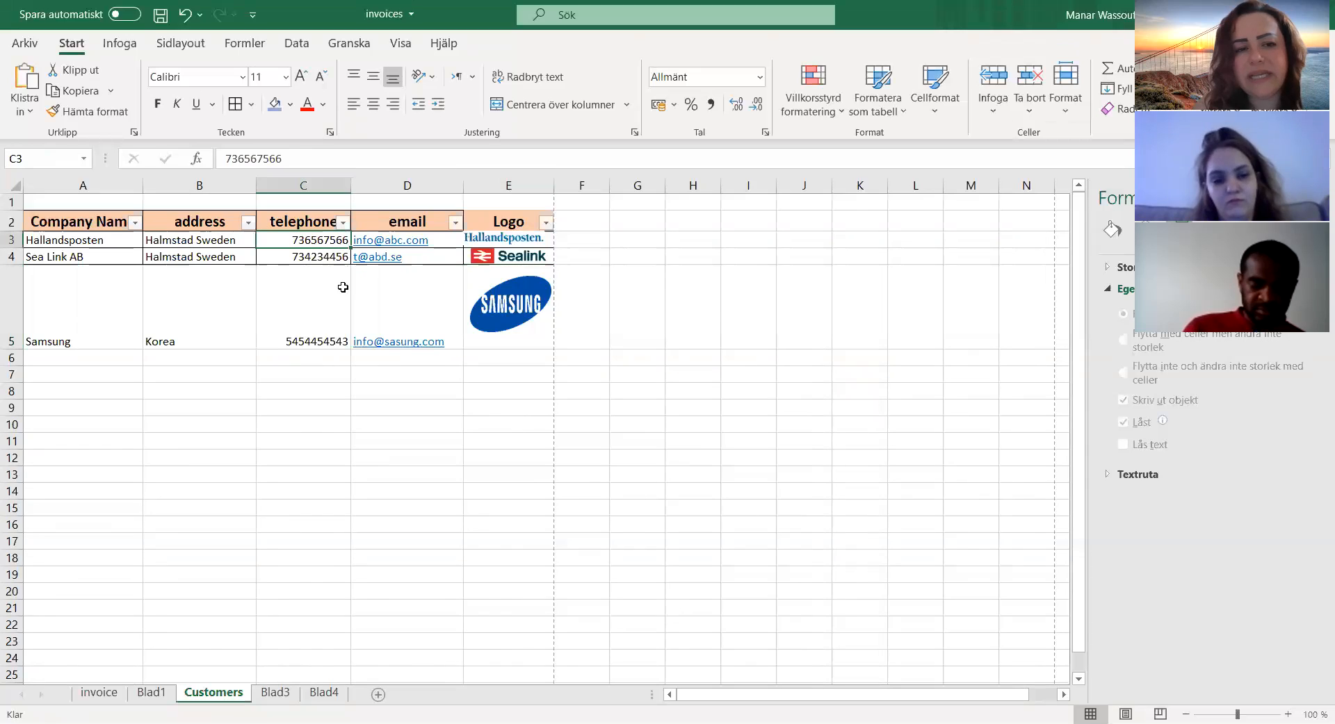
double_click(337, 243)
key(BackSpace)
text(6)
key(Return)
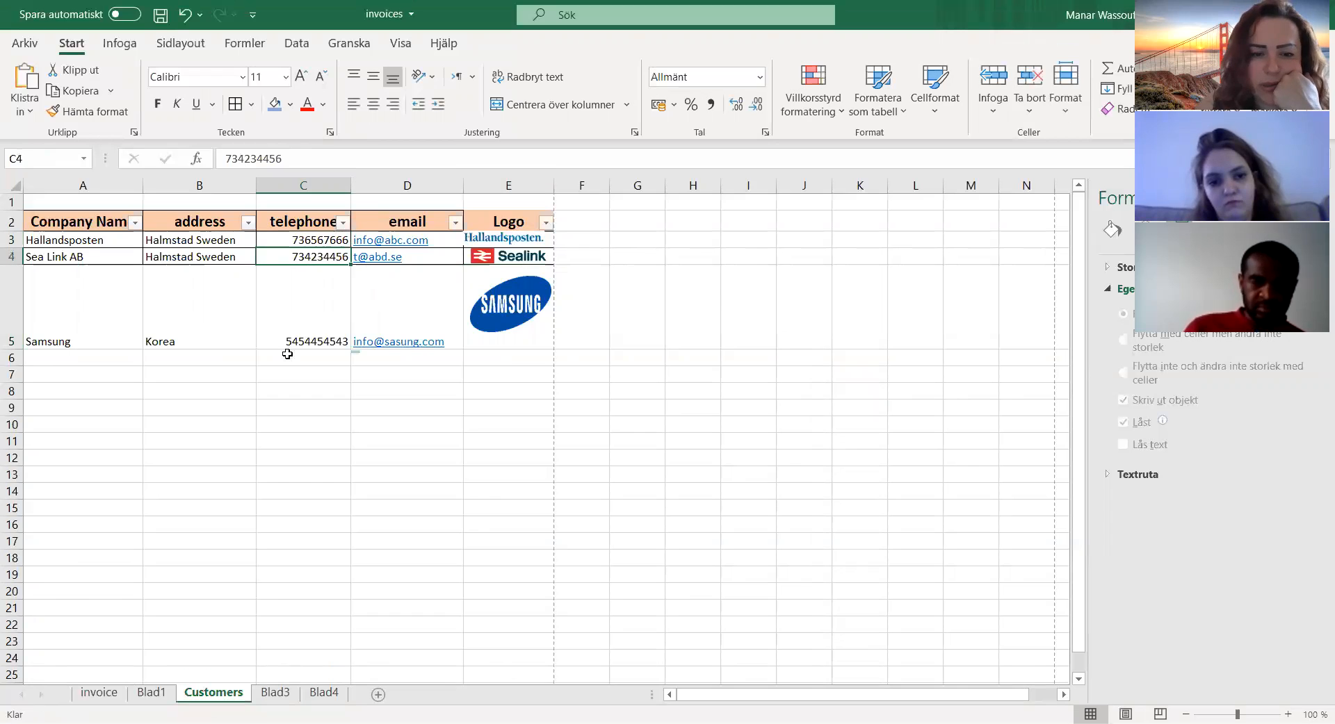
click(324, 692)
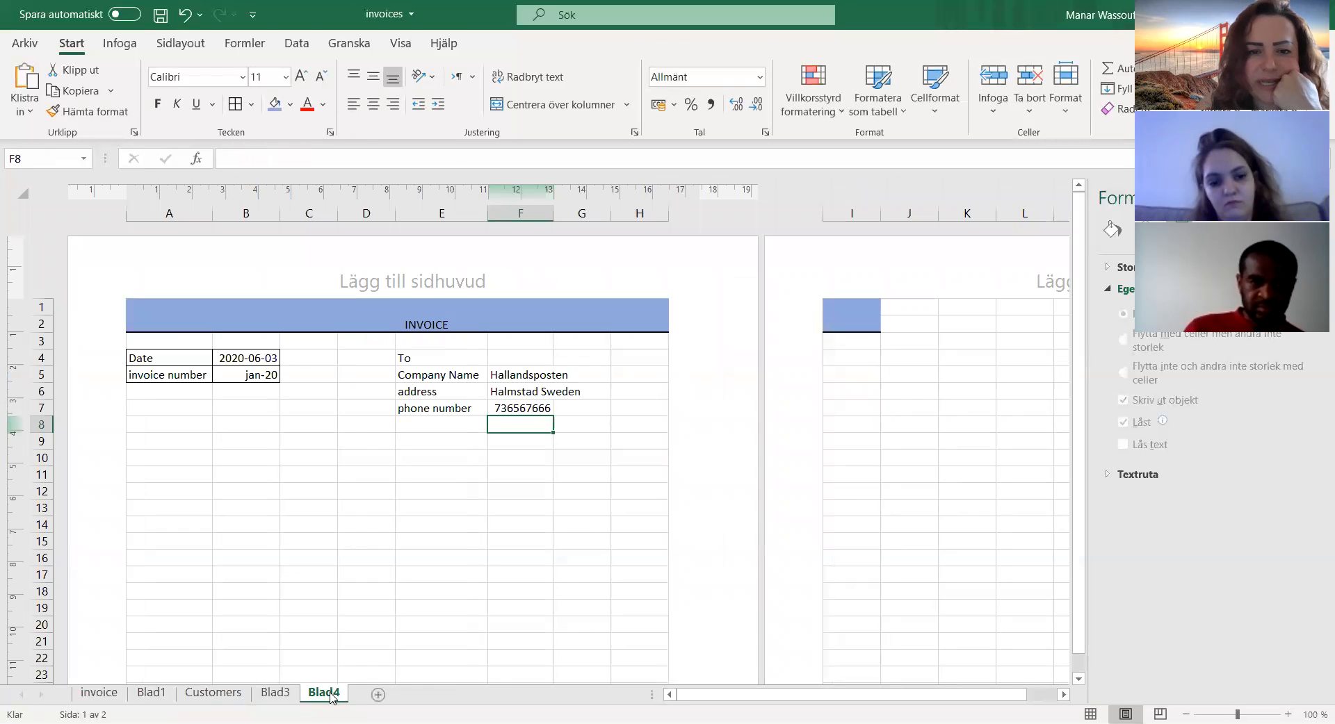
click(520, 409)
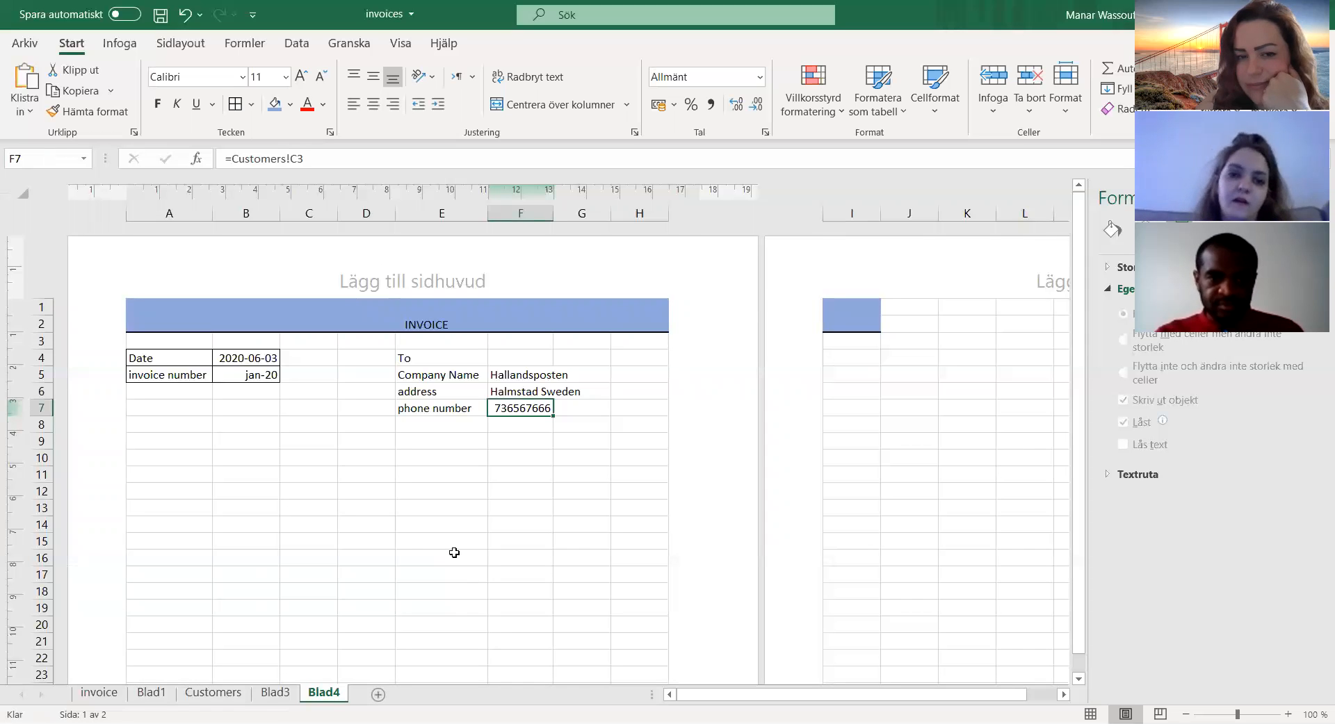
Step: Widen column F so the recipient's company name and address fit inside it
drag(443, 374, 521, 409)
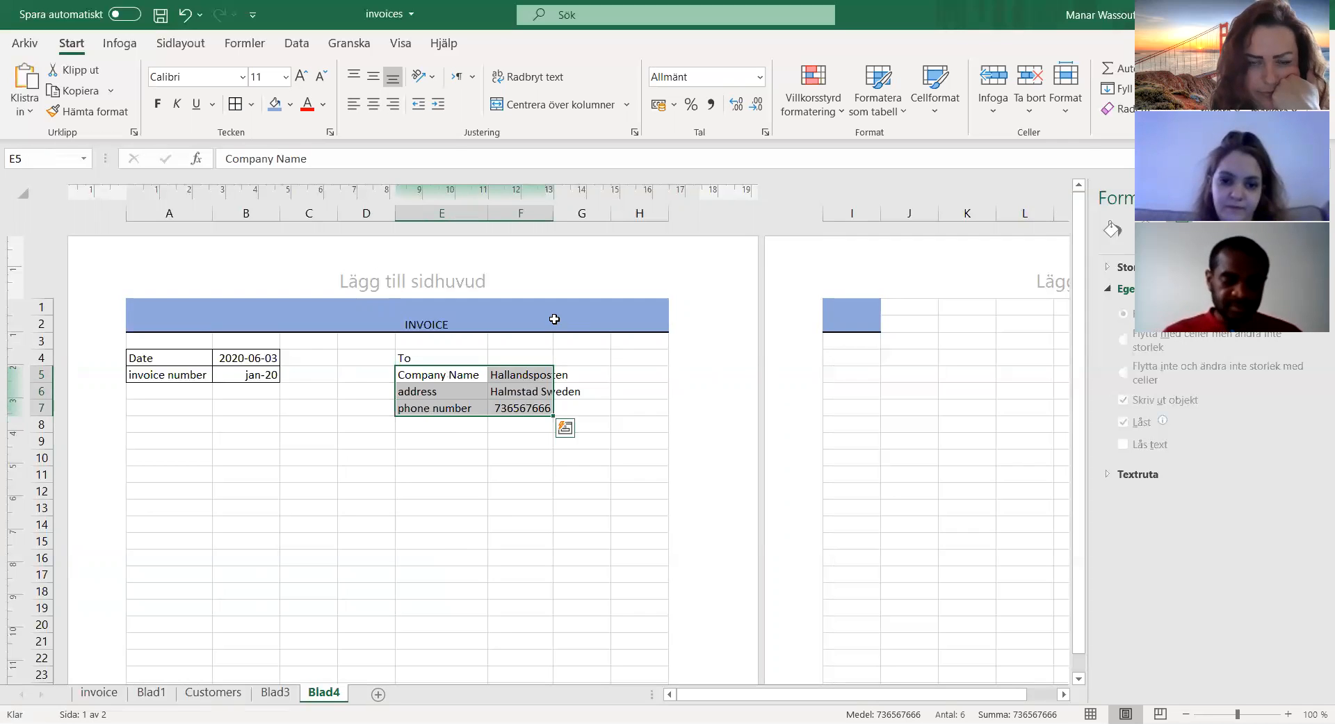
click(590, 405)
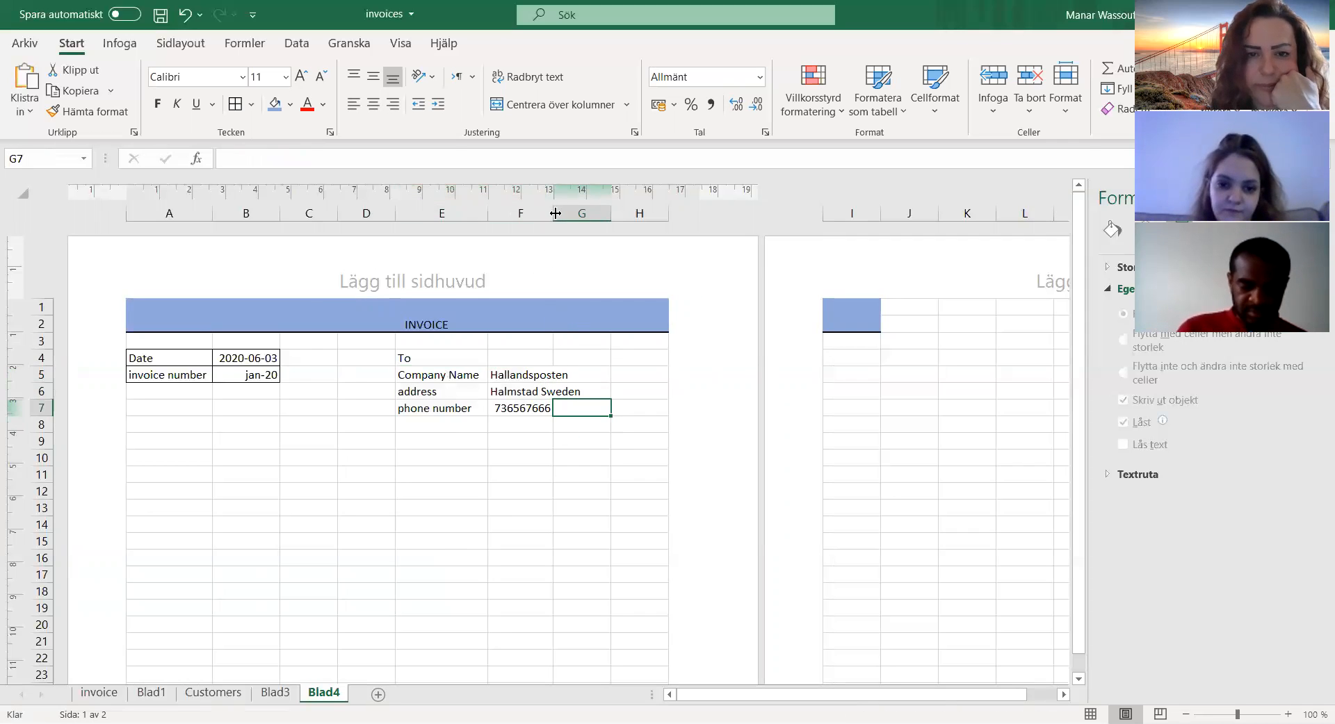
drag(552, 214, 585, 215)
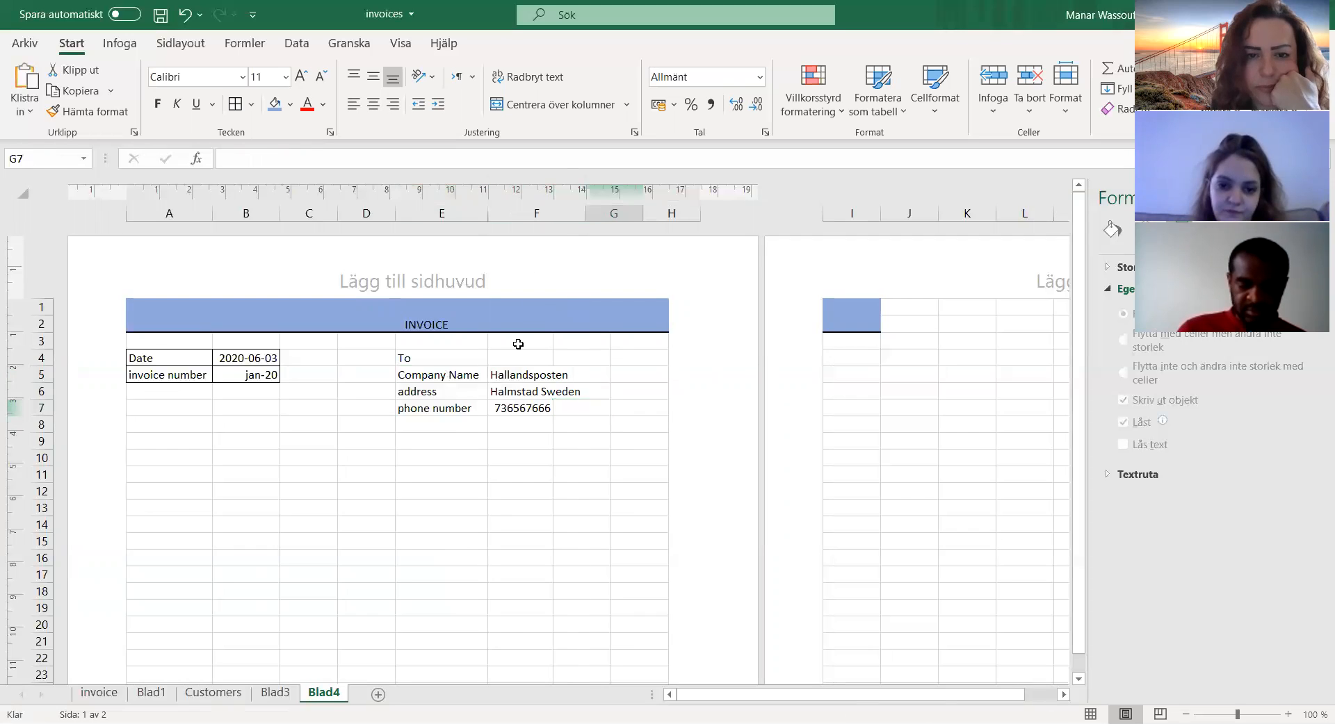
Step: Apply all borders to the recipient details block E5:F7
drag(421, 375, 530, 411)
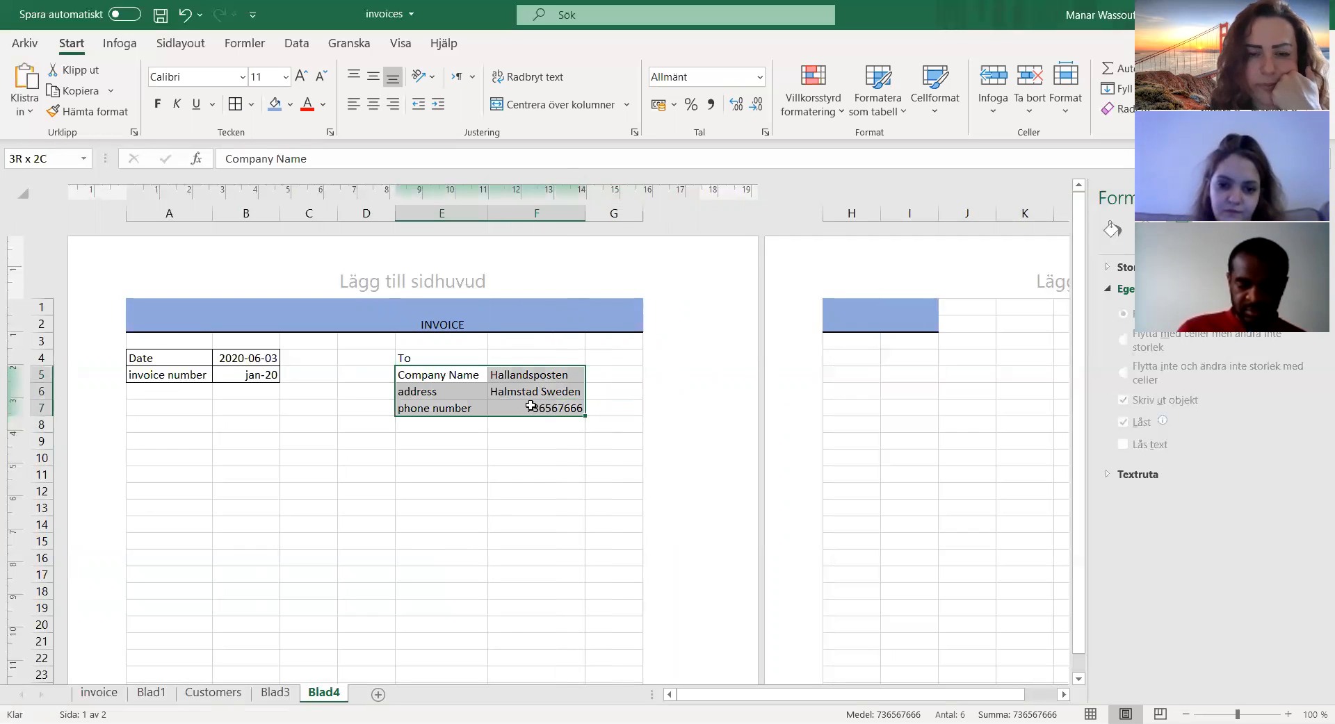
click(236, 109)
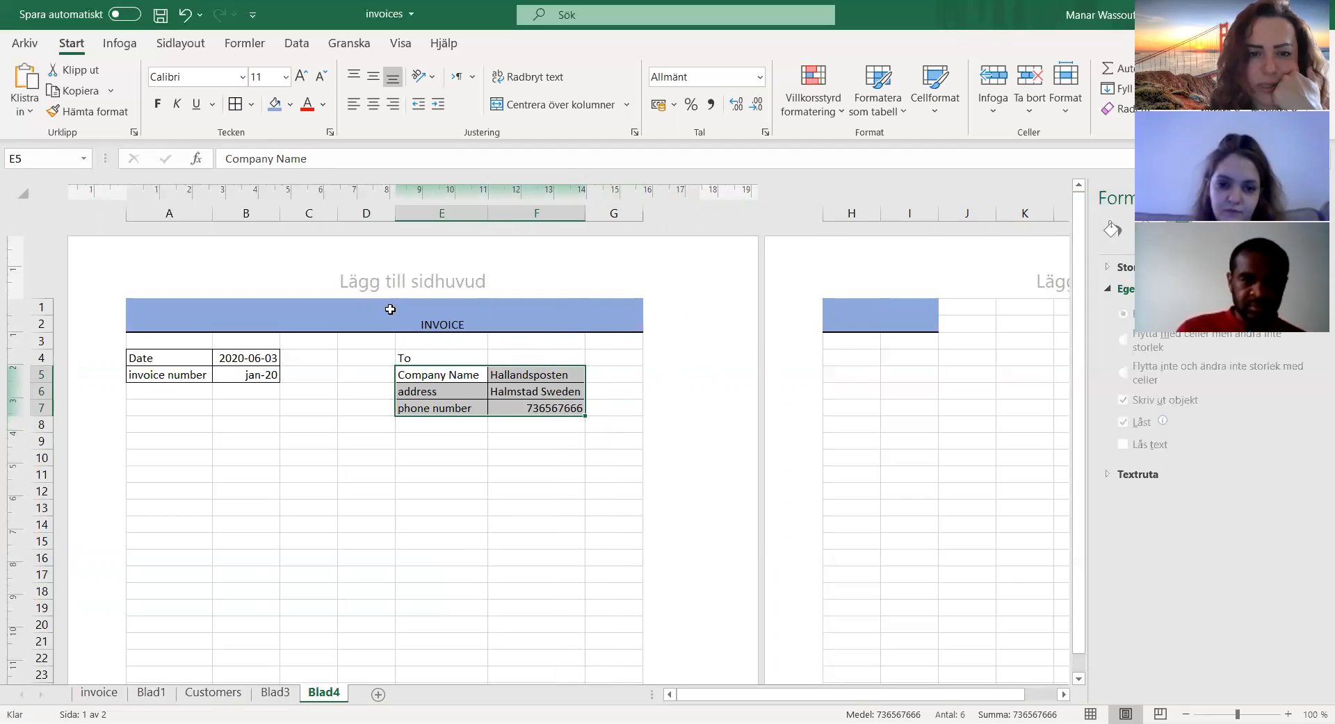
click(526, 409)
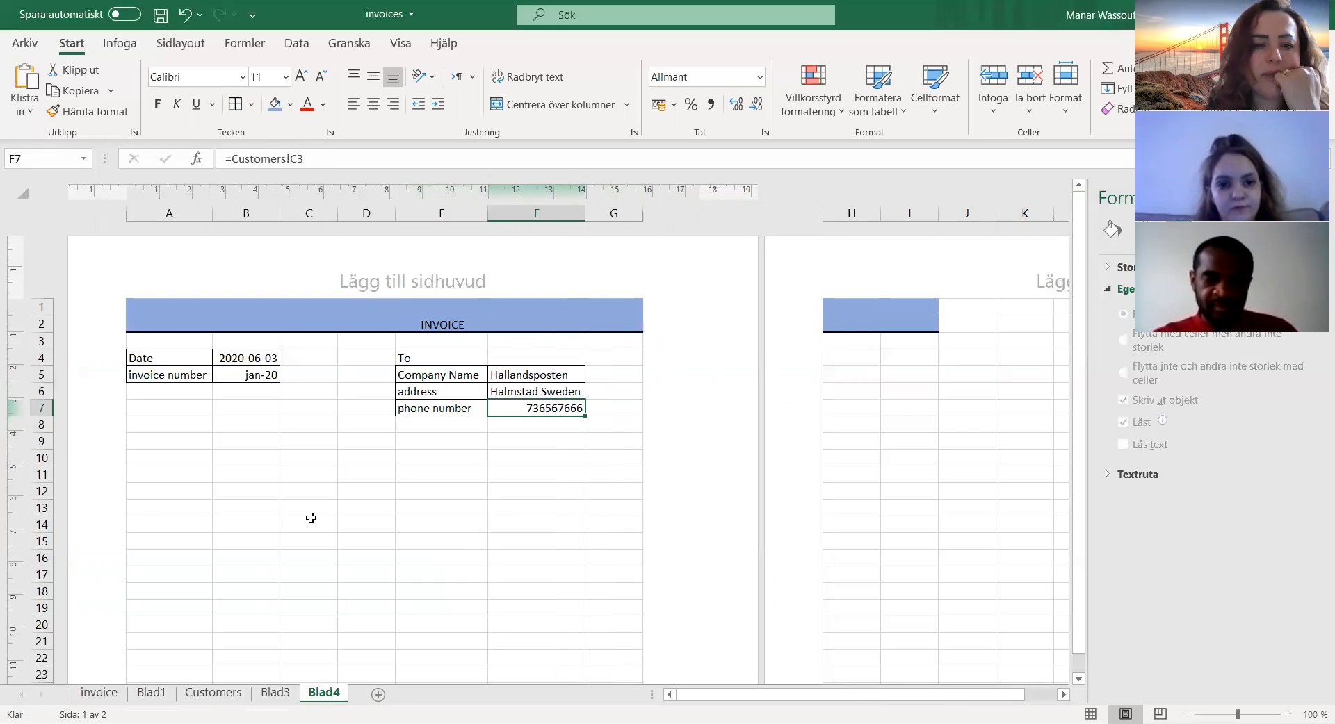
click(172, 478)
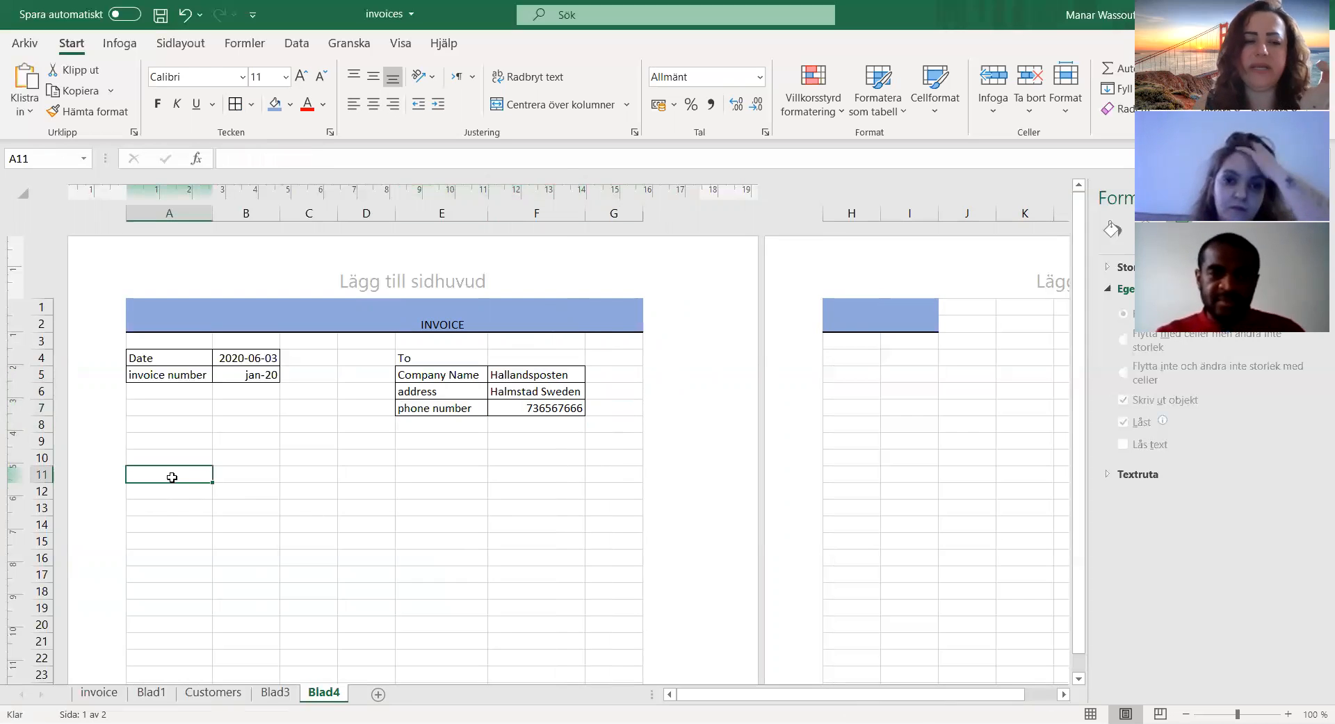
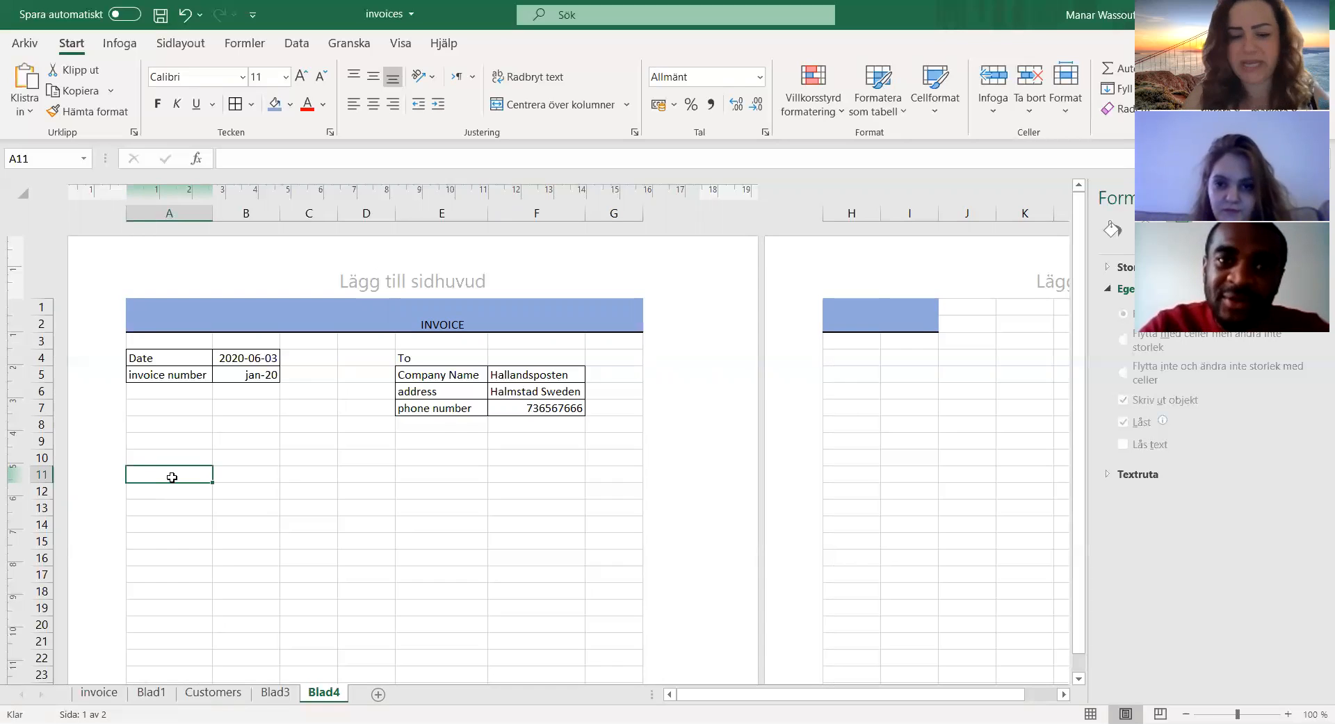
Step: Enter the headings "product code", "unit price" and "product name" in cells A11, B11 and C11
text(product code)
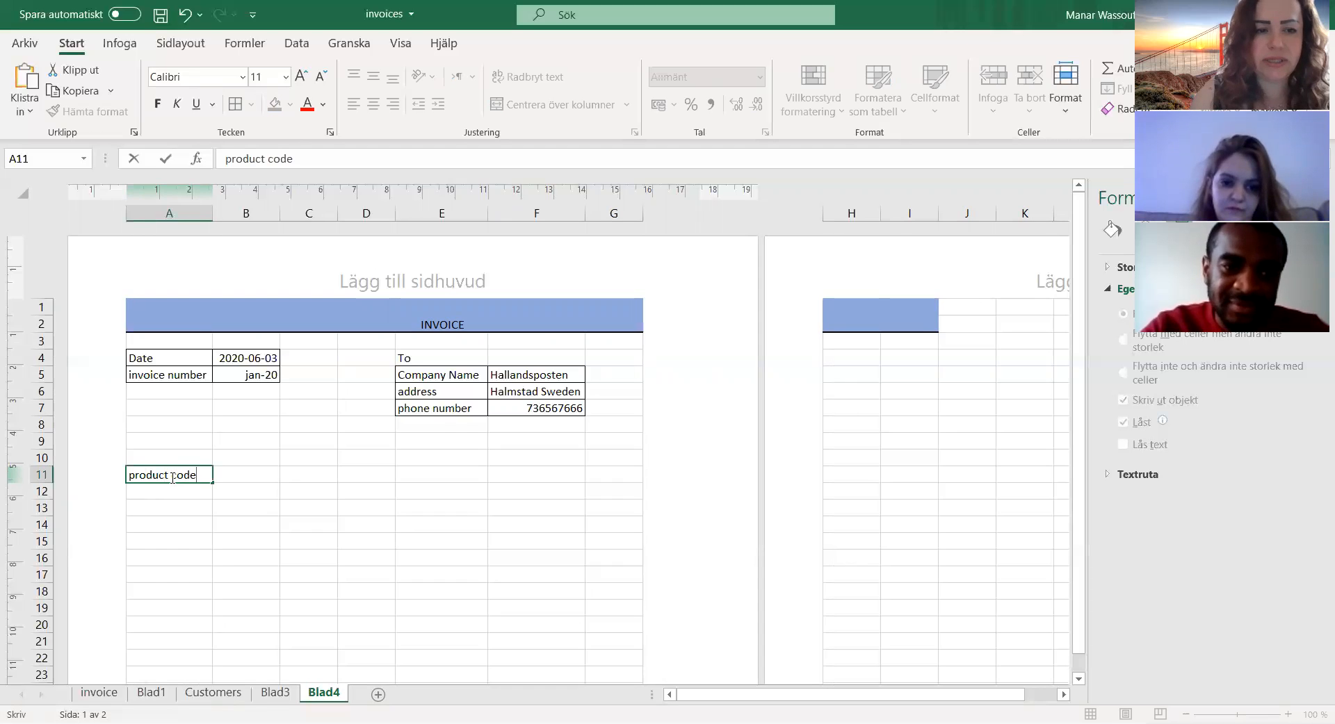
key(Tab)
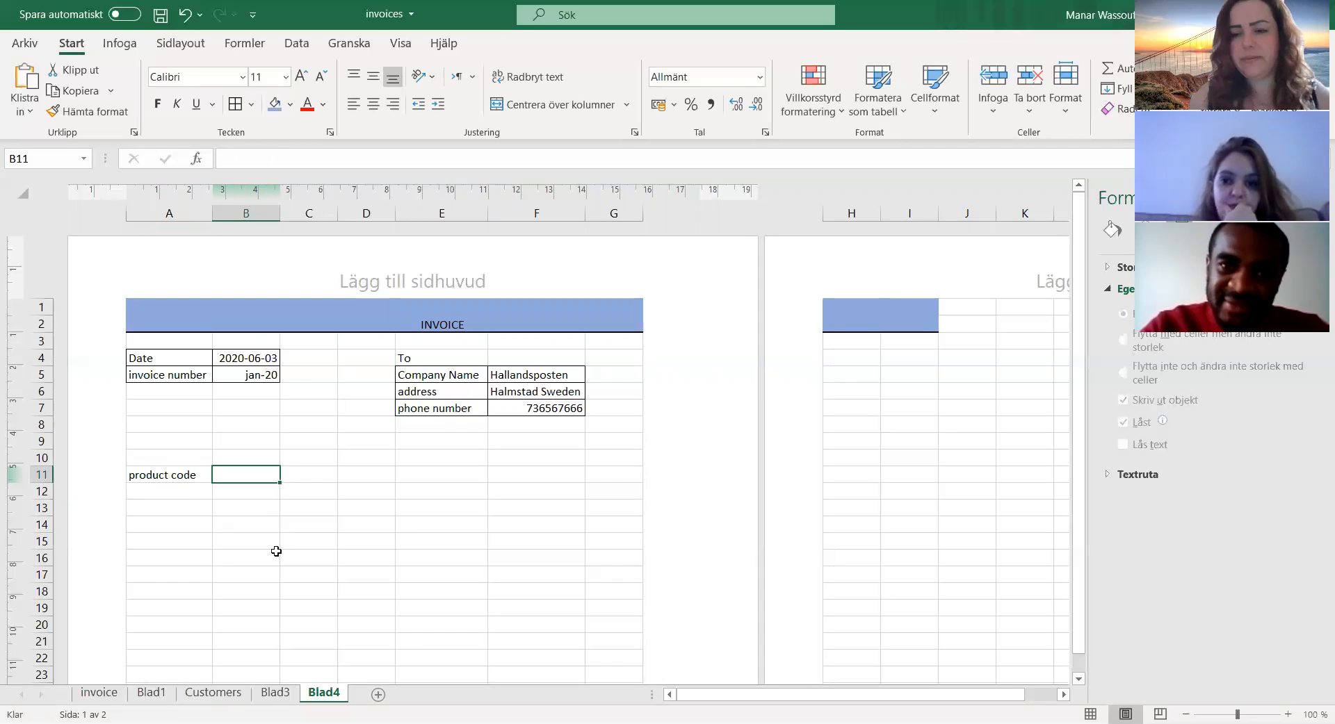
text(unit )
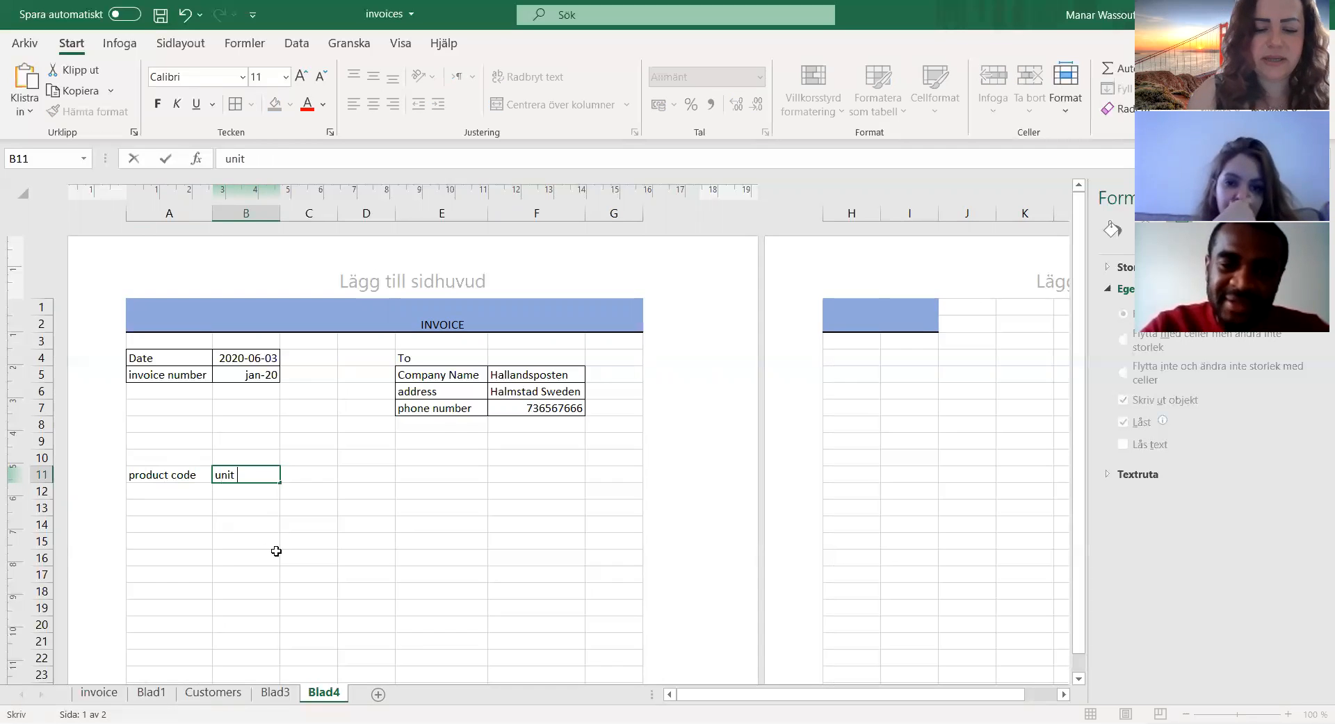
text(price)
key(Tab)
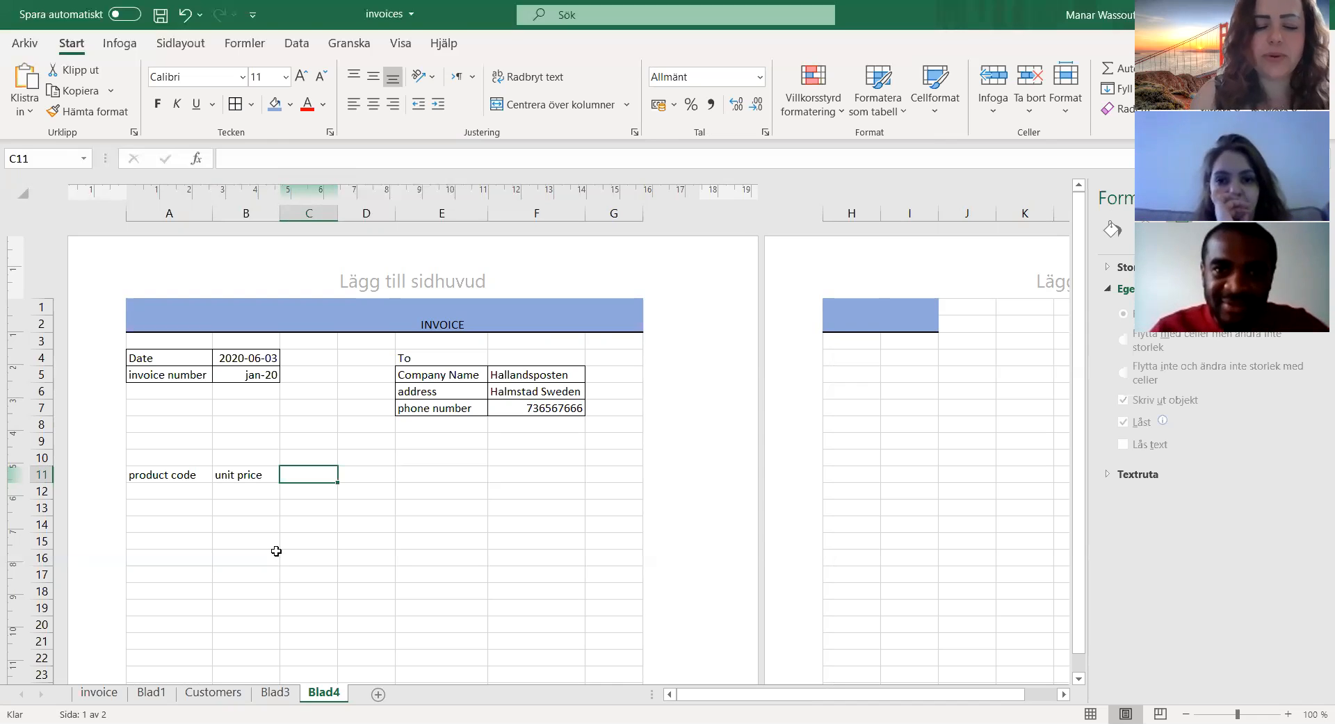
text(prod)
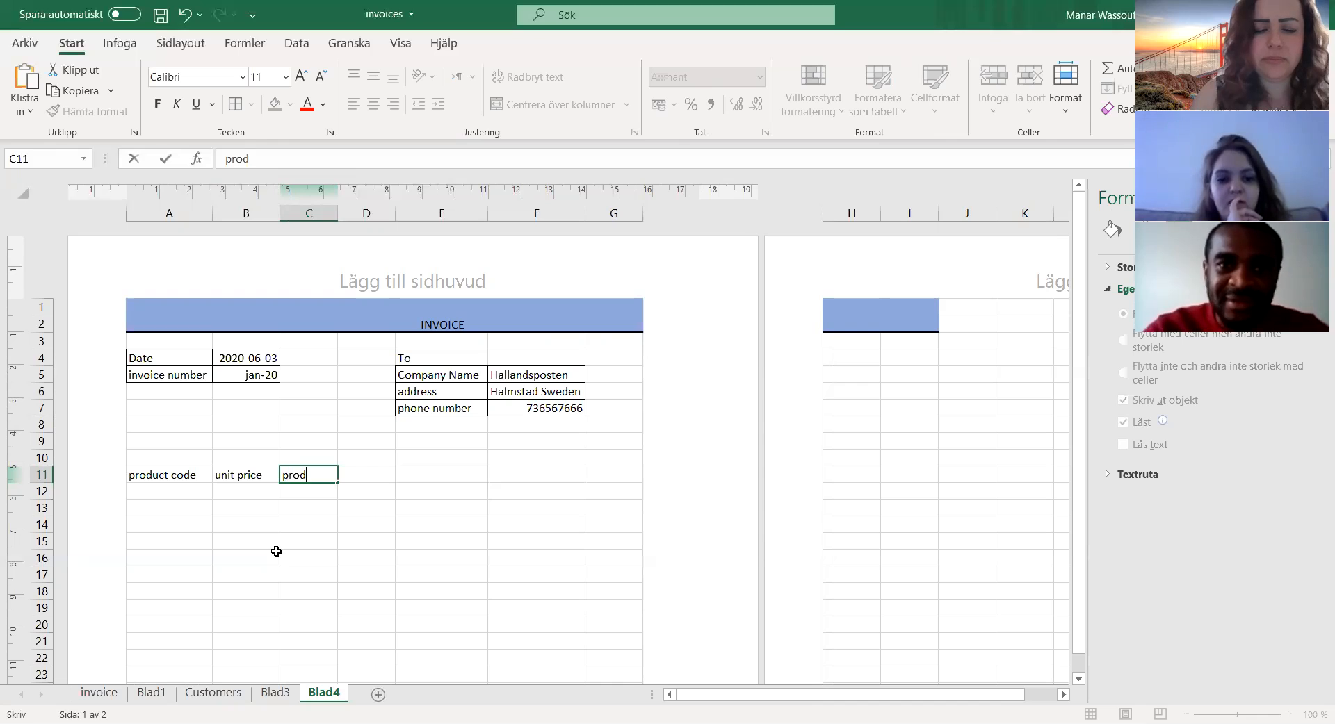
text(uct name)
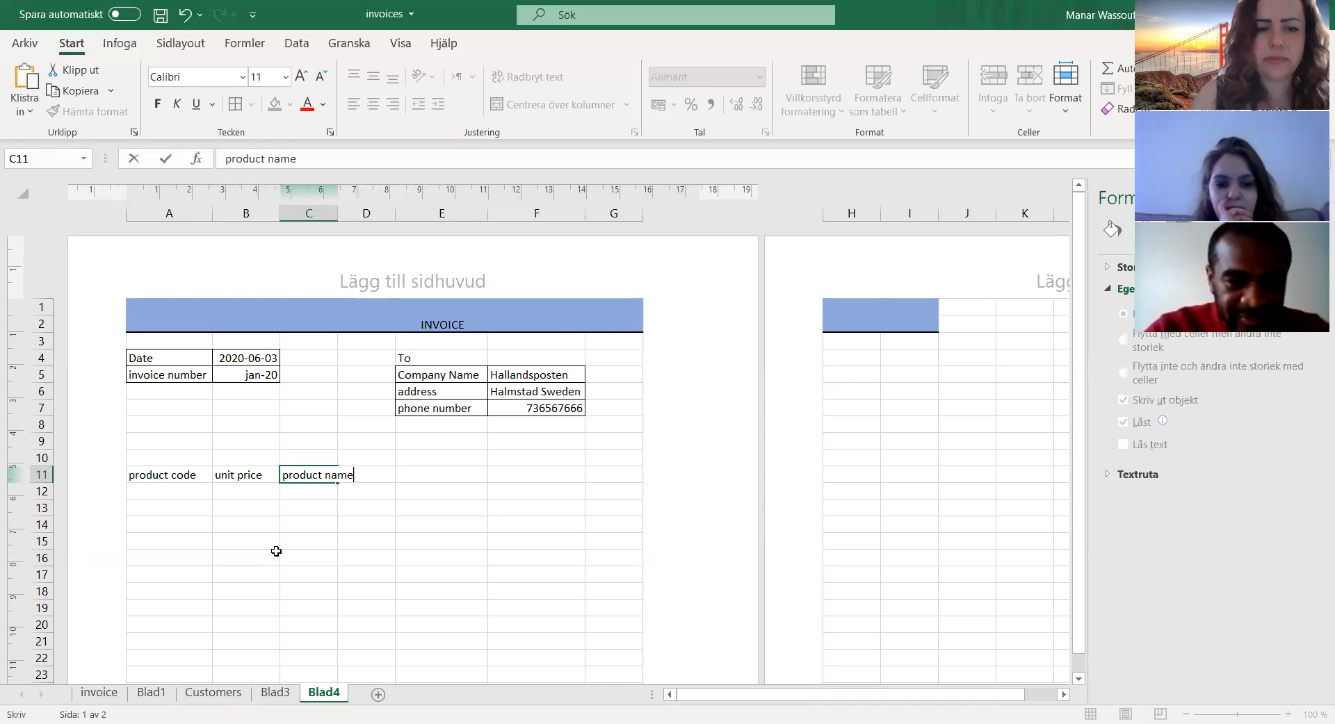
click(276, 551)
Step: Move the "unit price" heading from cell B11 to cell D11
click(299, 476)
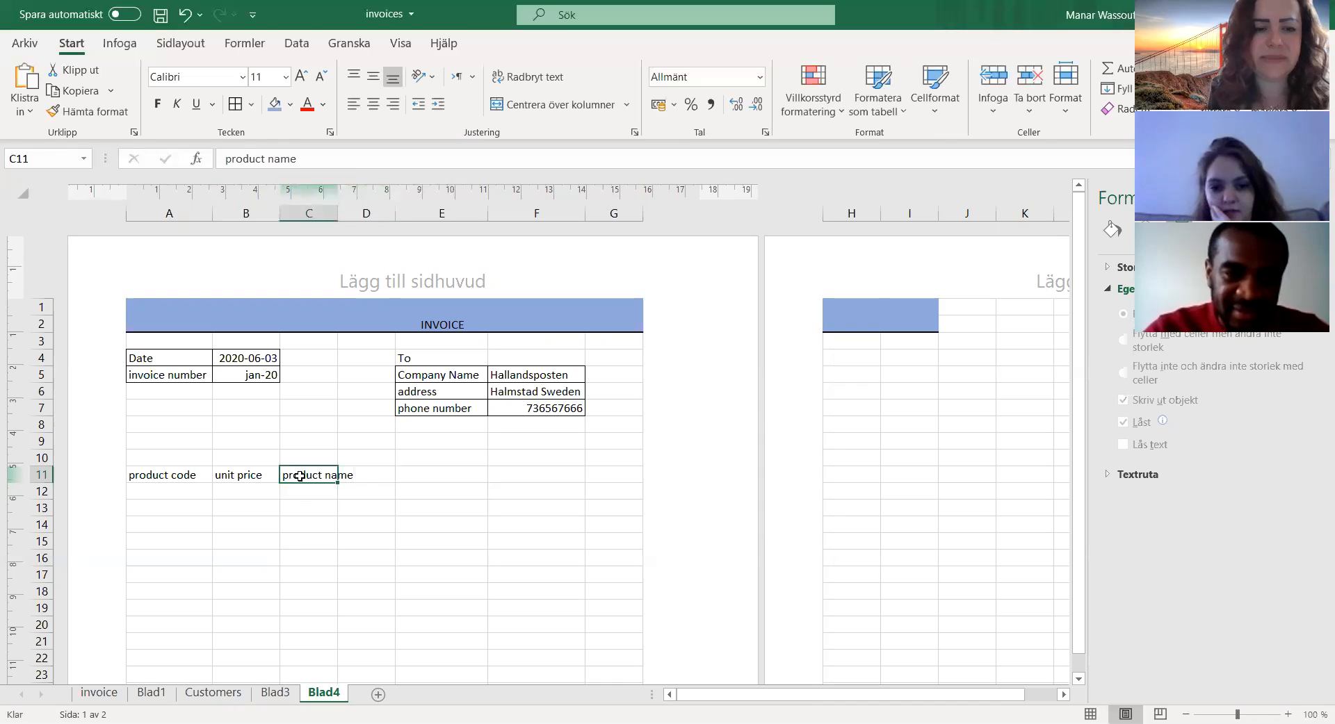
key(ctrl+c)
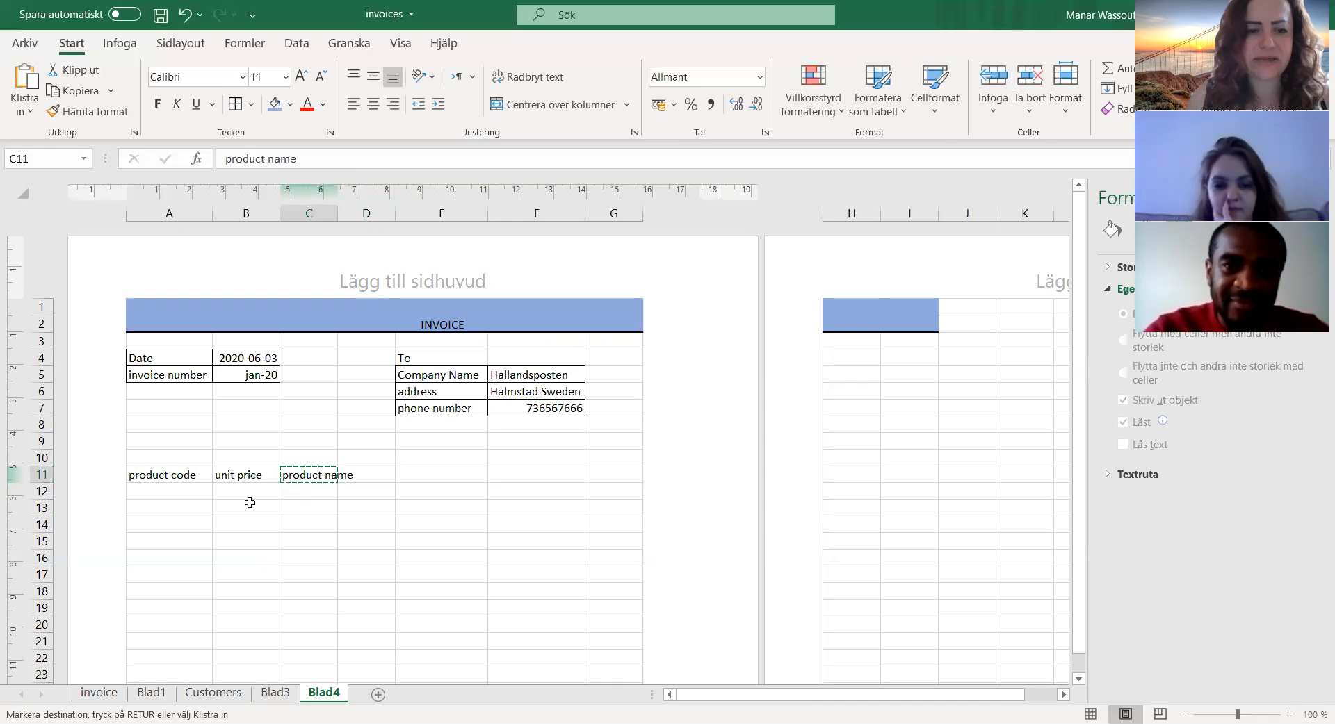
click(234, 476)
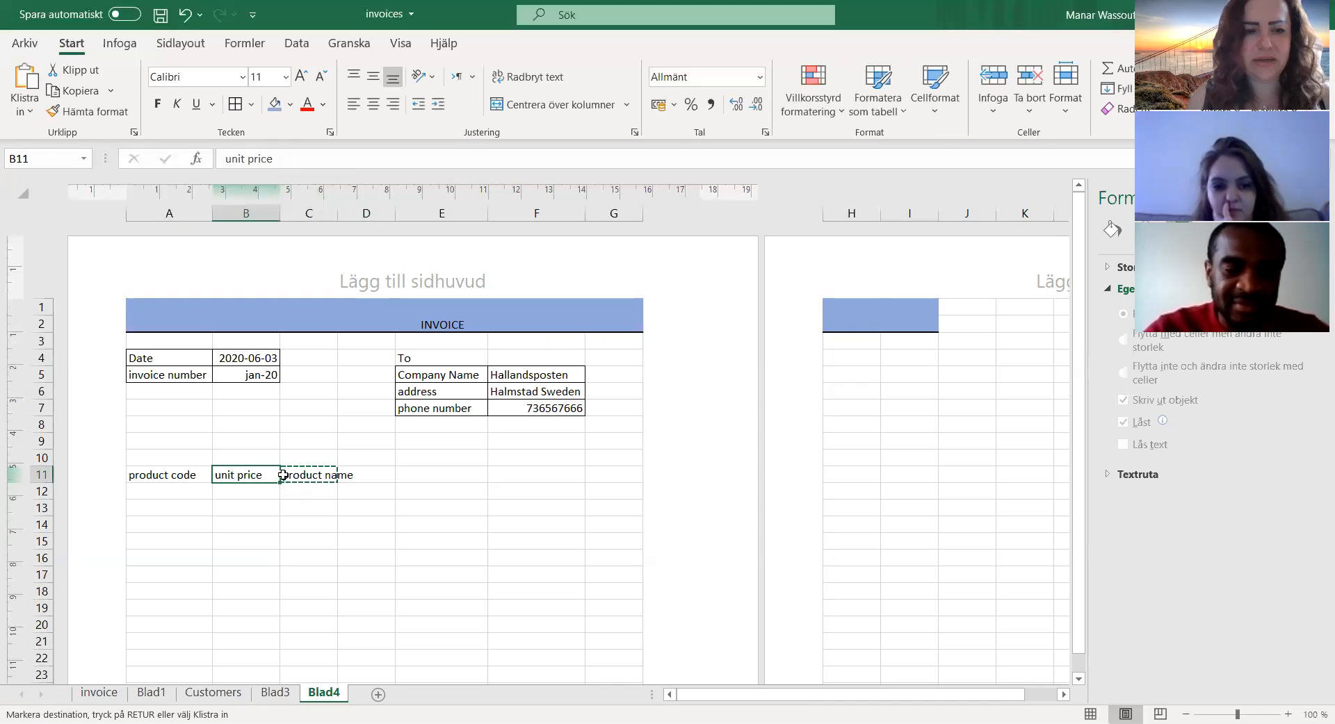
key(ctrl+c)
click(376, 475)
key(ctrl+v)
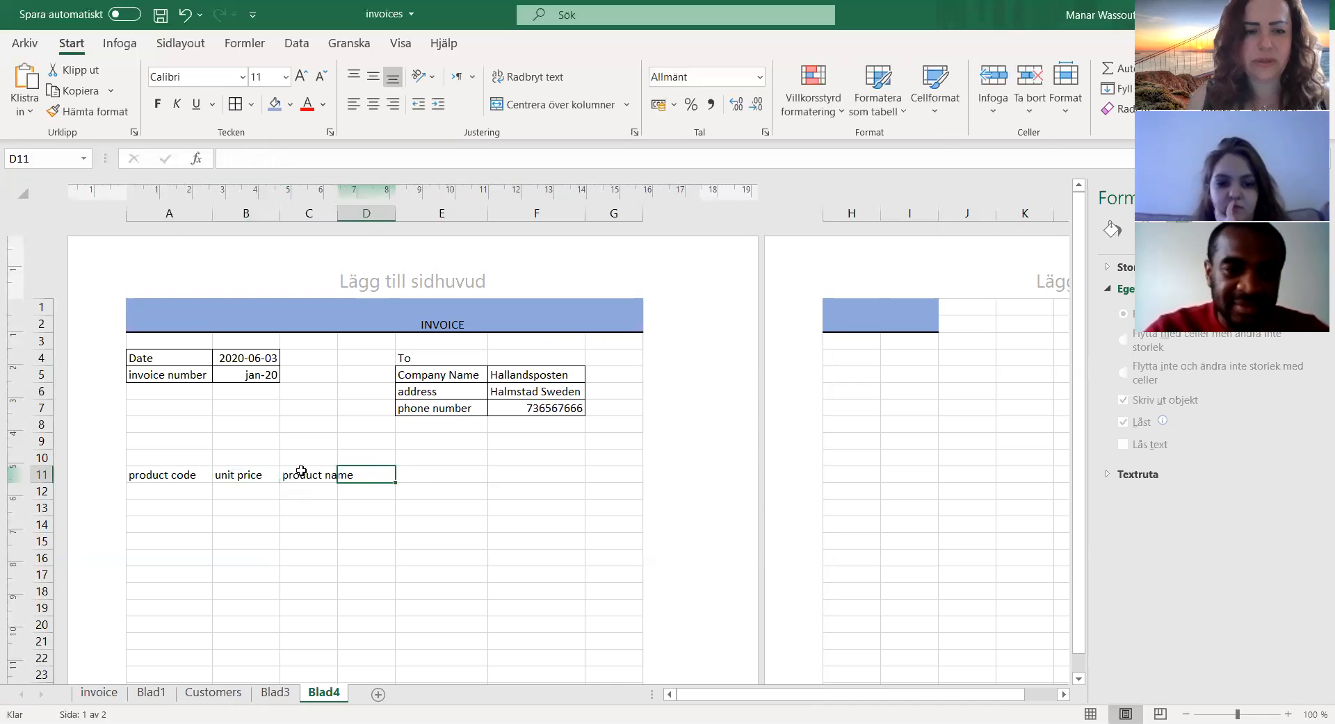
Step: Move the "product name" heading from cell C11 to the empty cell B11
click(299, 475)
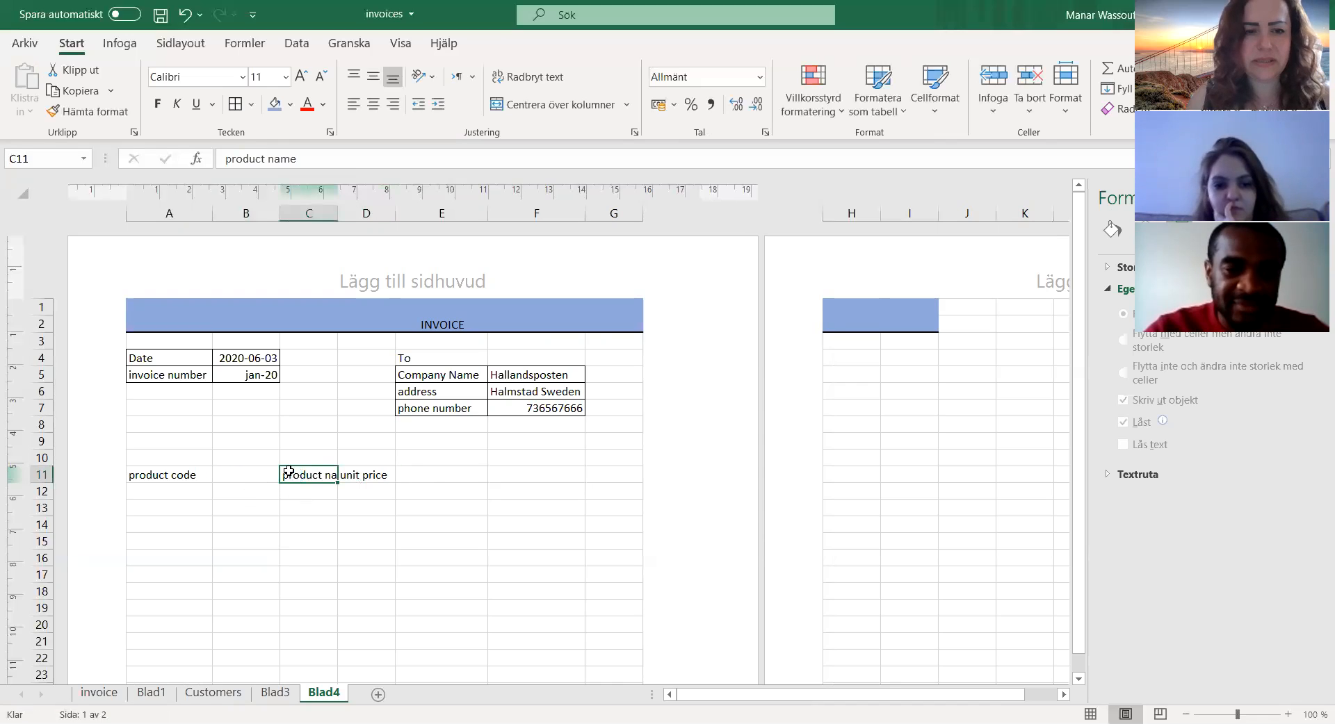
key(ctrl+x)
click(236, 474)
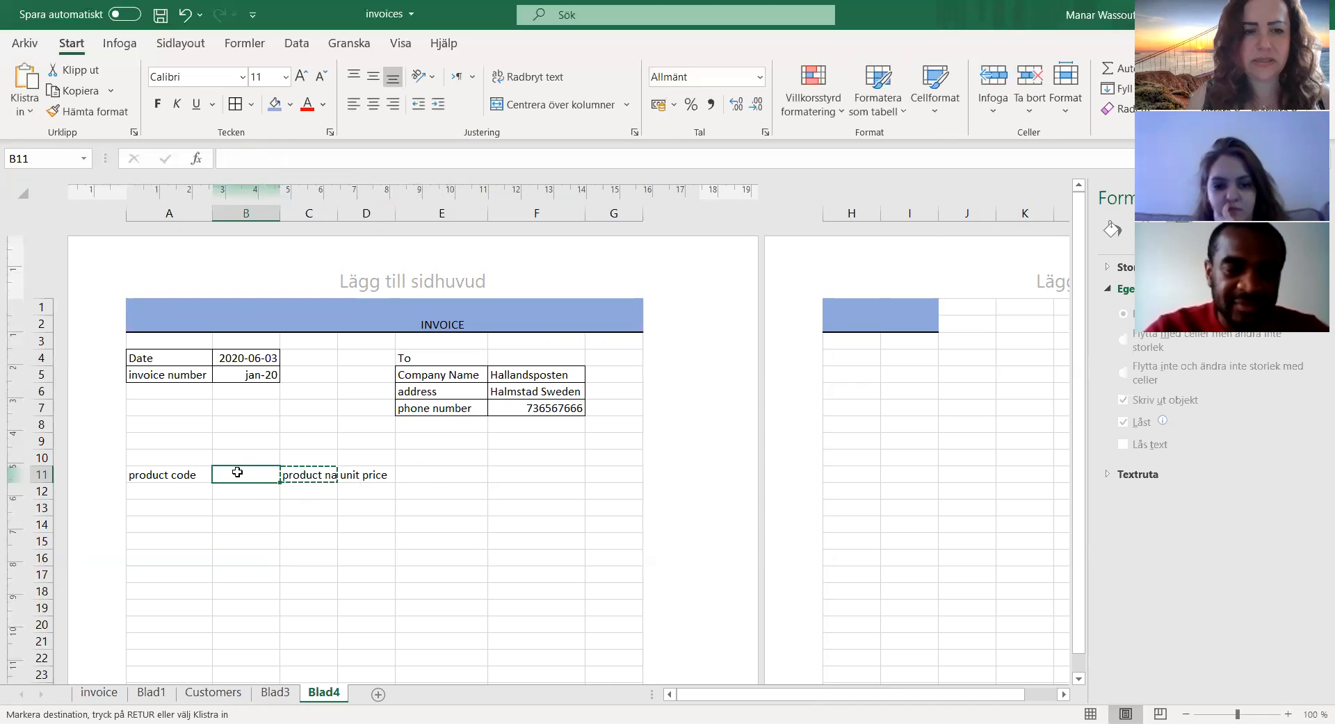
key(ctrl+v)
Step: Enter the heading "Qty" in cell C11, between product name and unit price
click(314, 478)
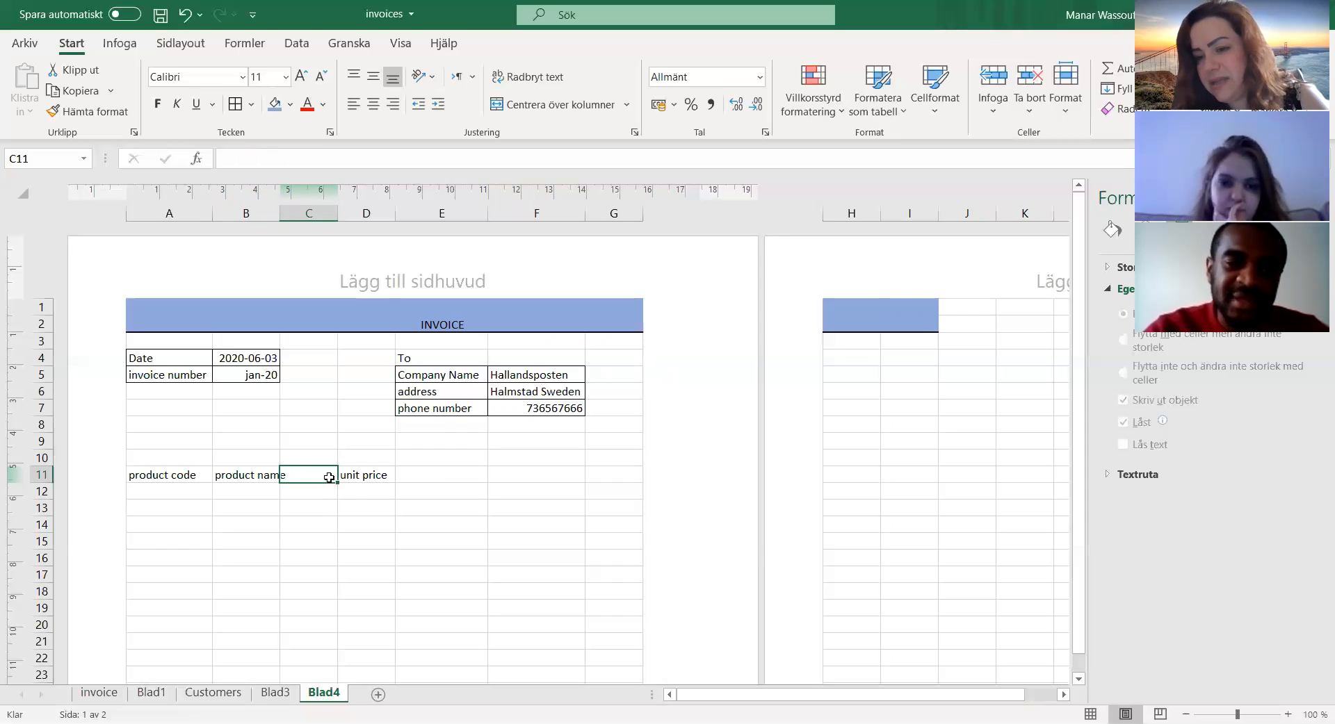
text(Qty)
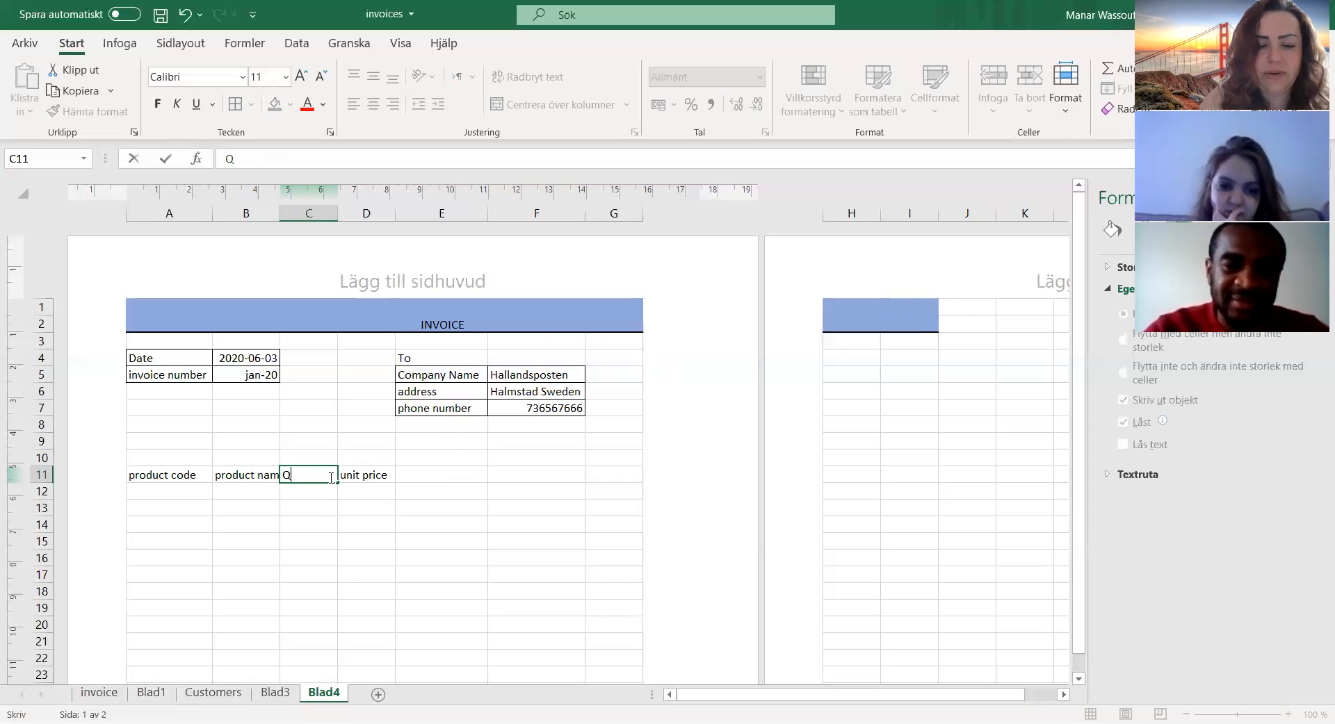
key(Return)
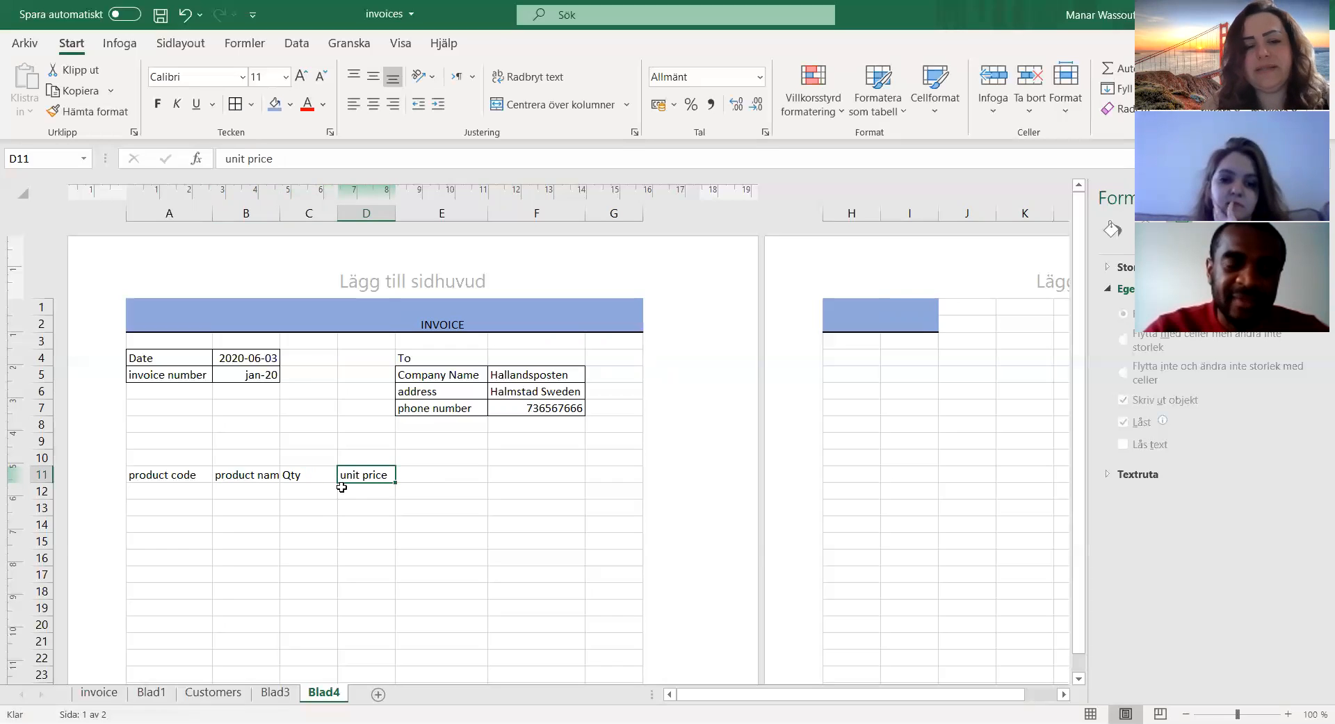
Step: Shift the four headings in A11:D11 one column over so they occupy B11:E11
click(439, 473)
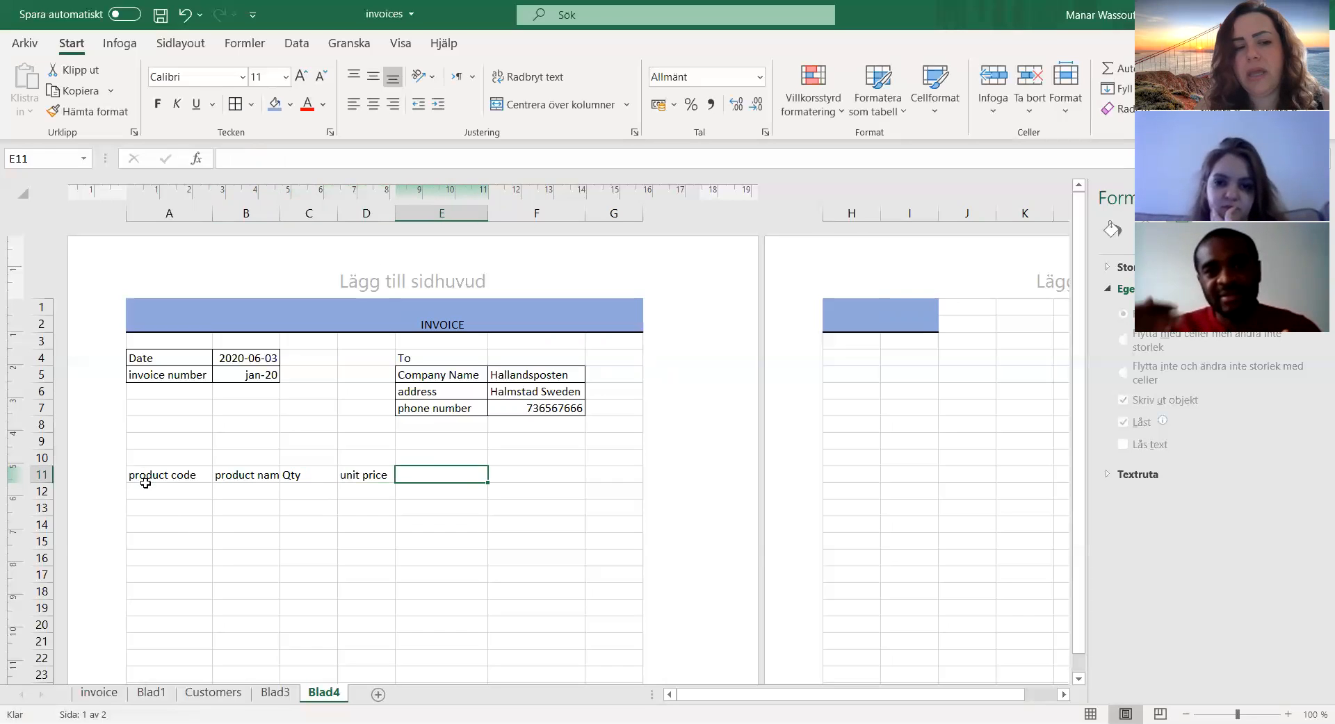
drag(152, 475, 384, 485)
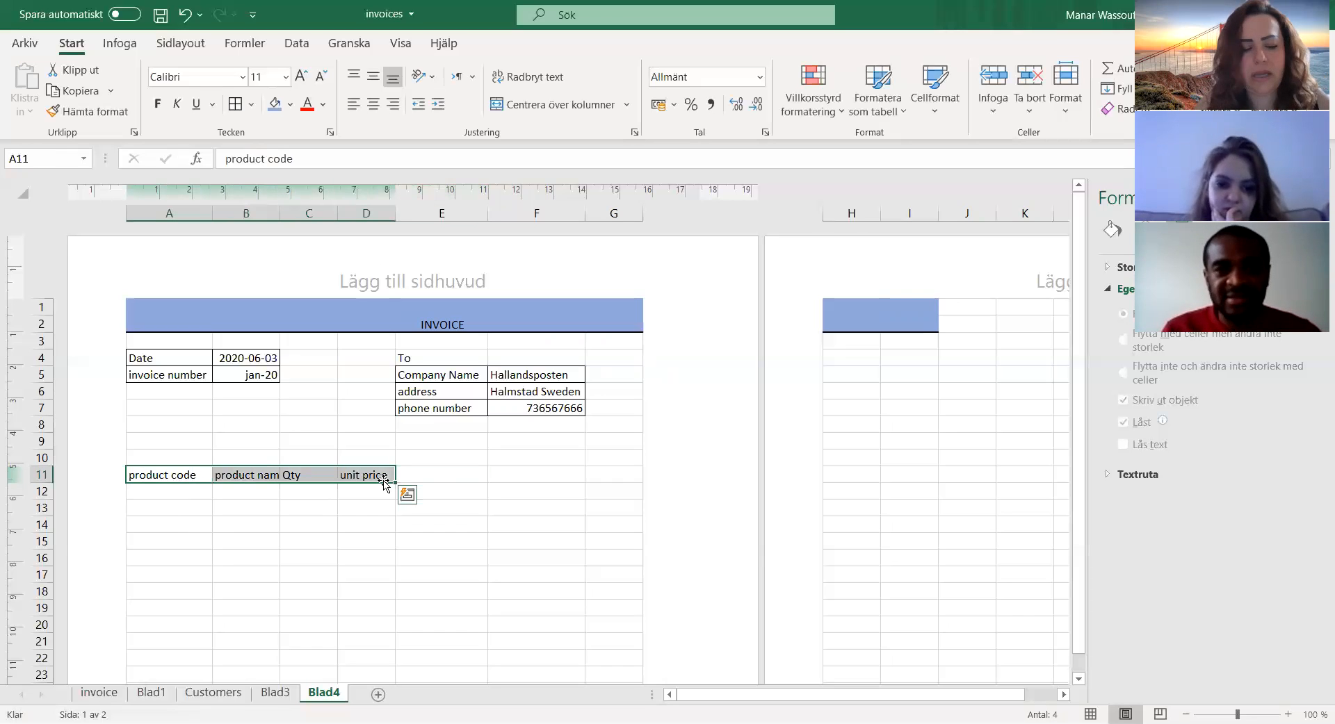
key(ctrl+c)
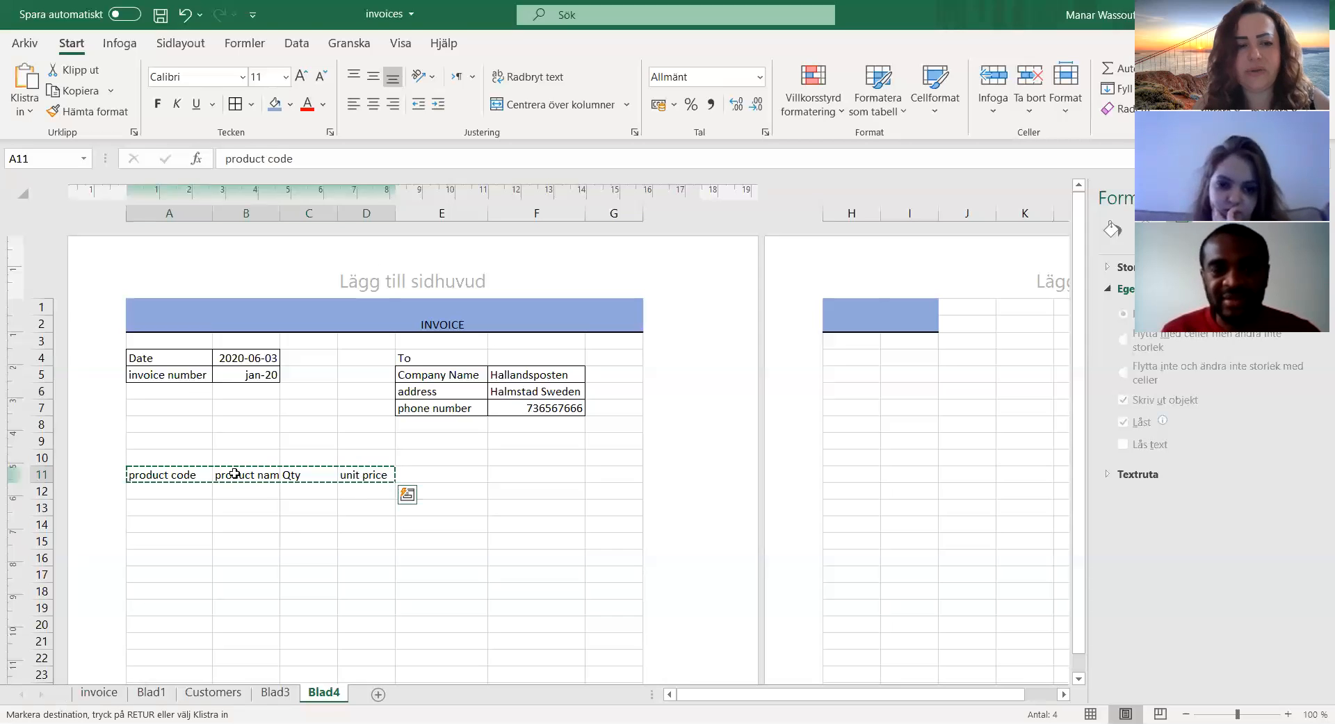
click(234, 473)
key(ctrl+v)
Step: Enter the heading "S/N" in the emptied cell A11
click(166, 475)
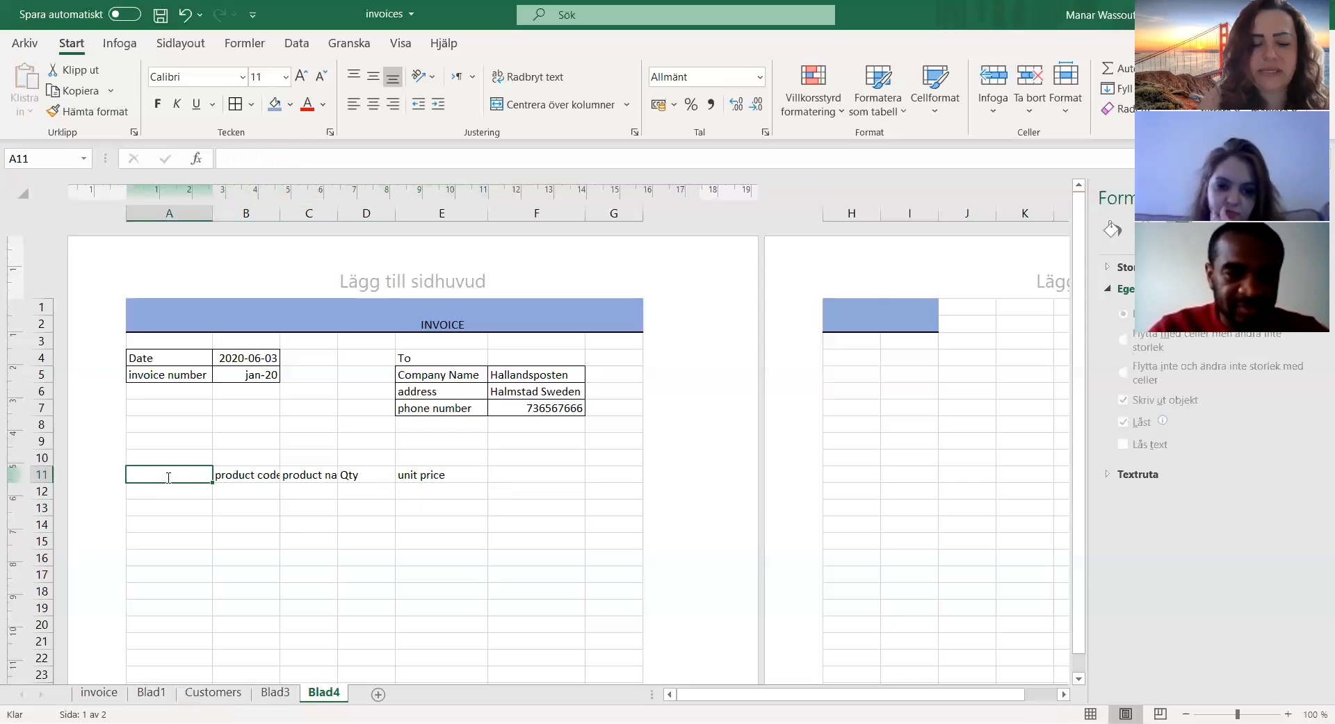
text(S)
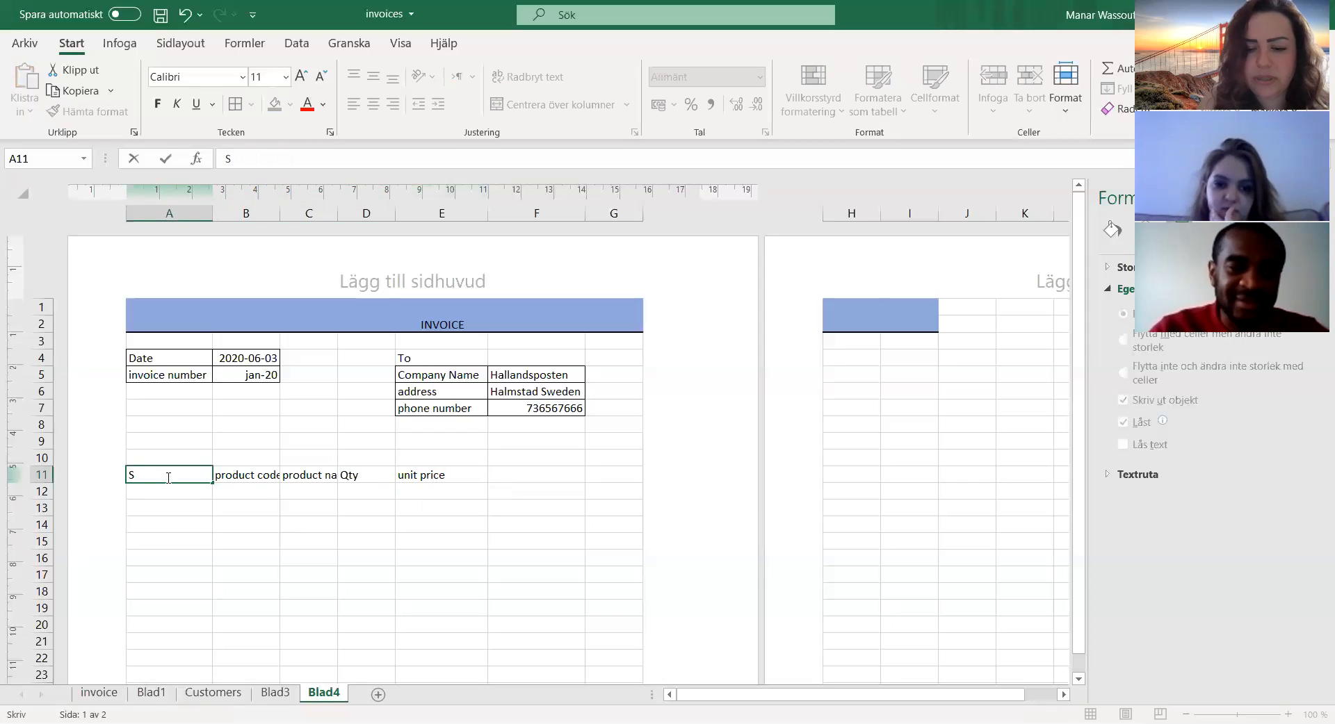
text(/n)
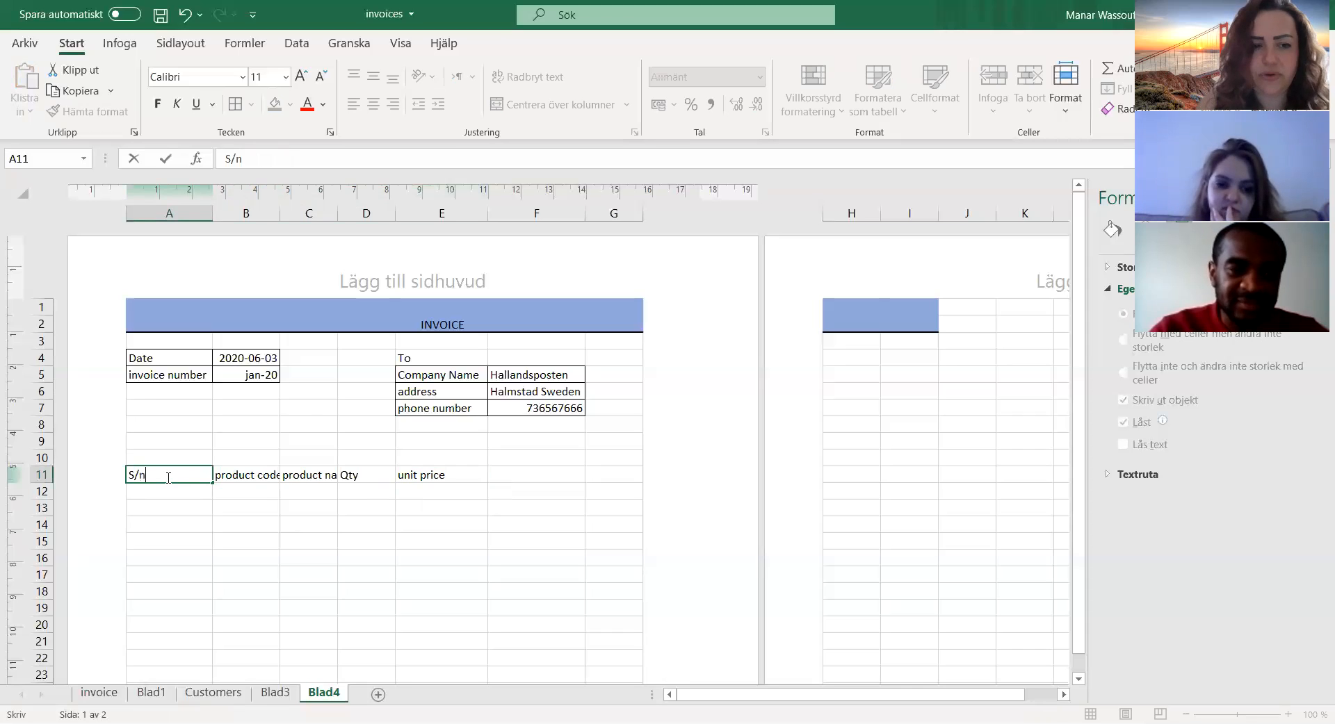
key(BackSpace)
text(N)
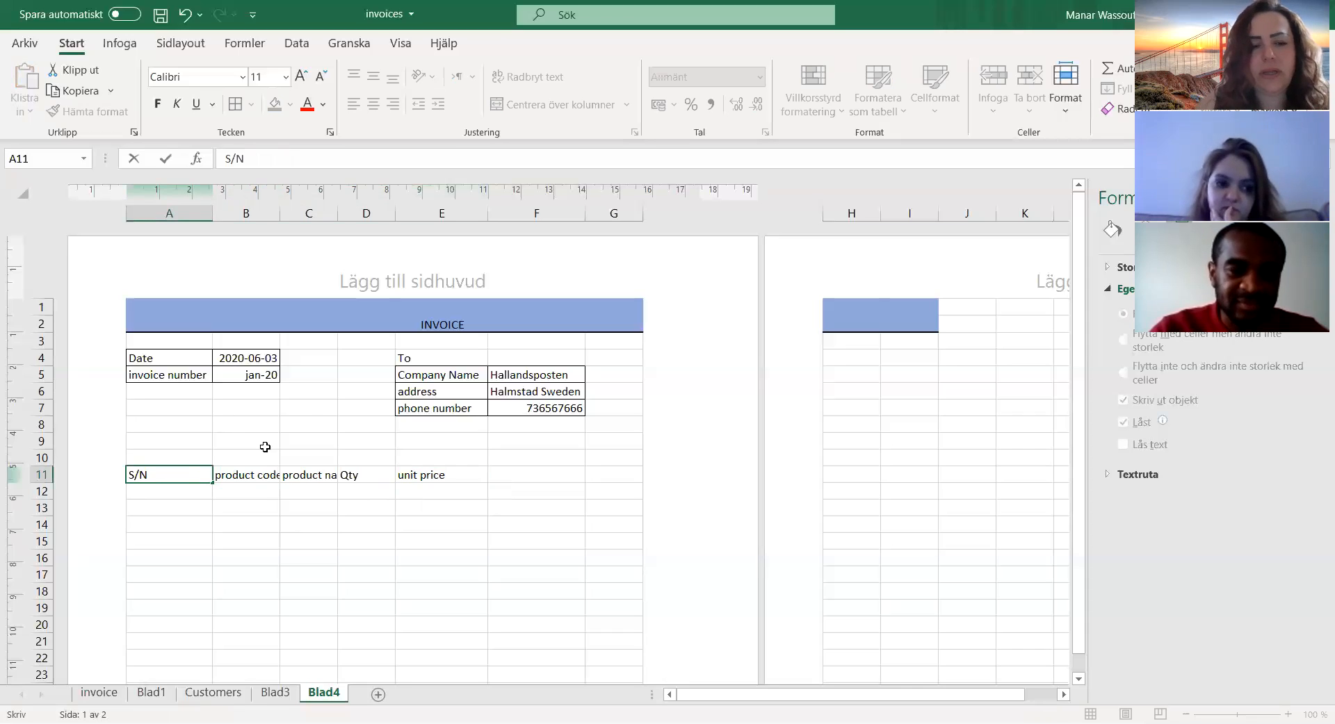
key(Tab)
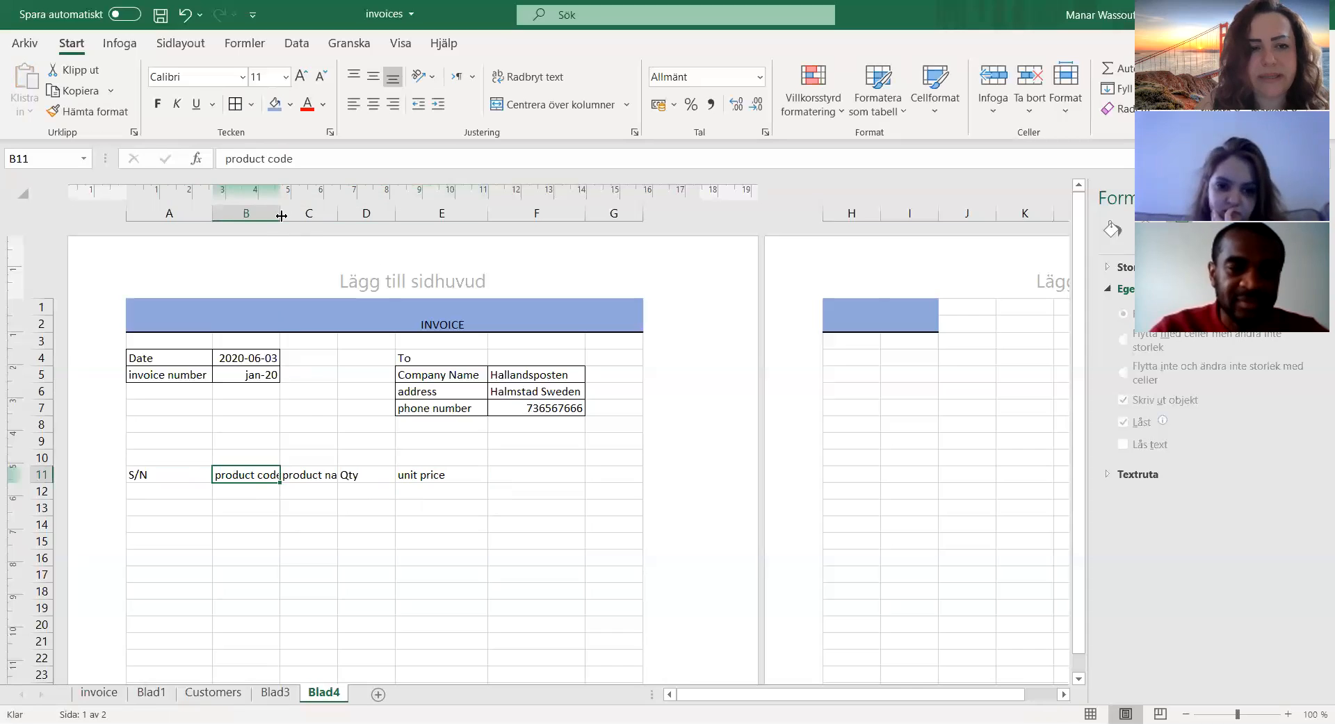
Step: Widen columns B and C so the "product code" and "product name" headings fit inside them
drag(282, 217, 327, 219)
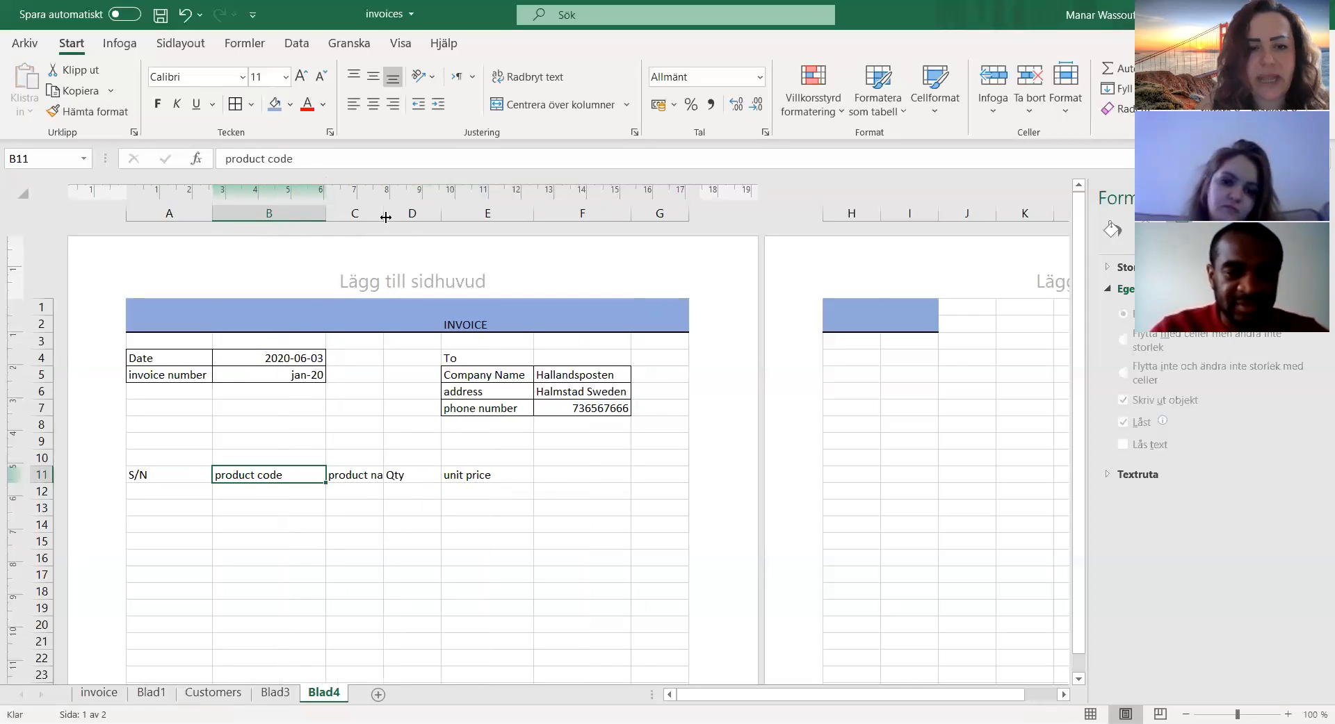
drag(385, 218, 429, 230)
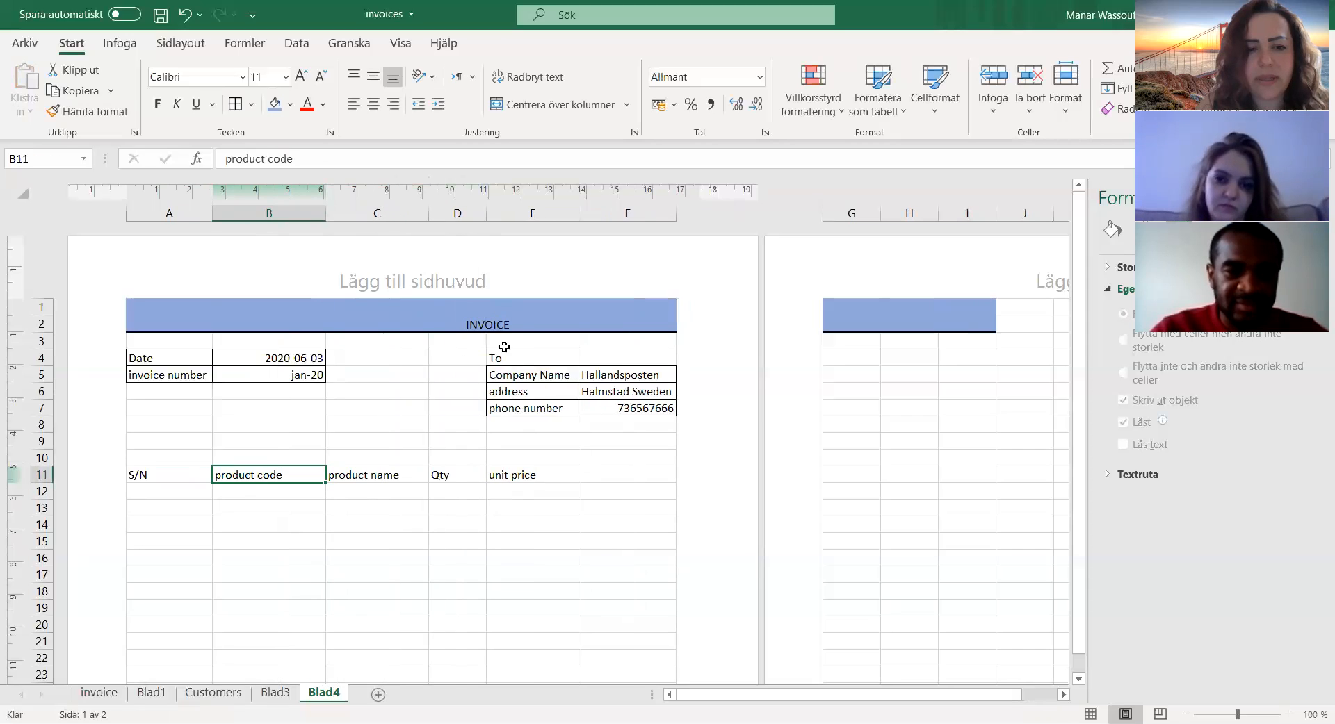
click(538, 473)
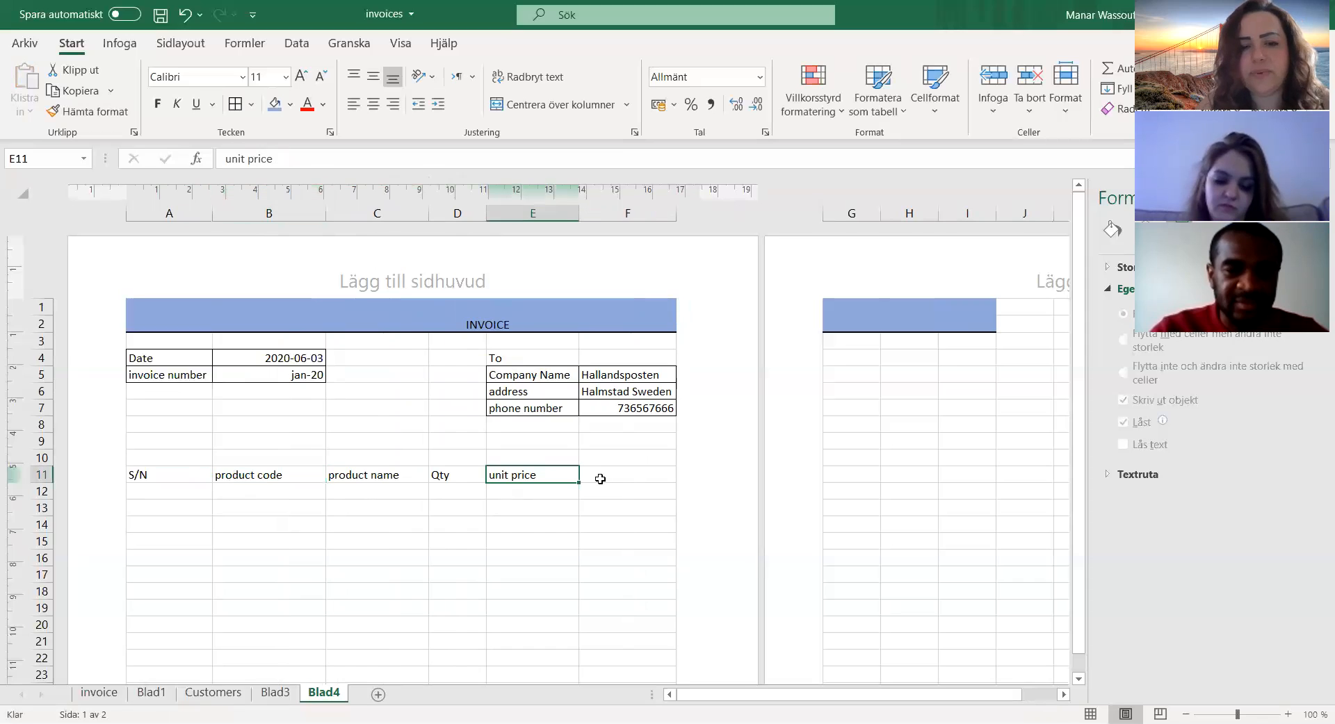
Step: Enter the heading "unit total price" in cell F11, after unit price
click(602, 476)
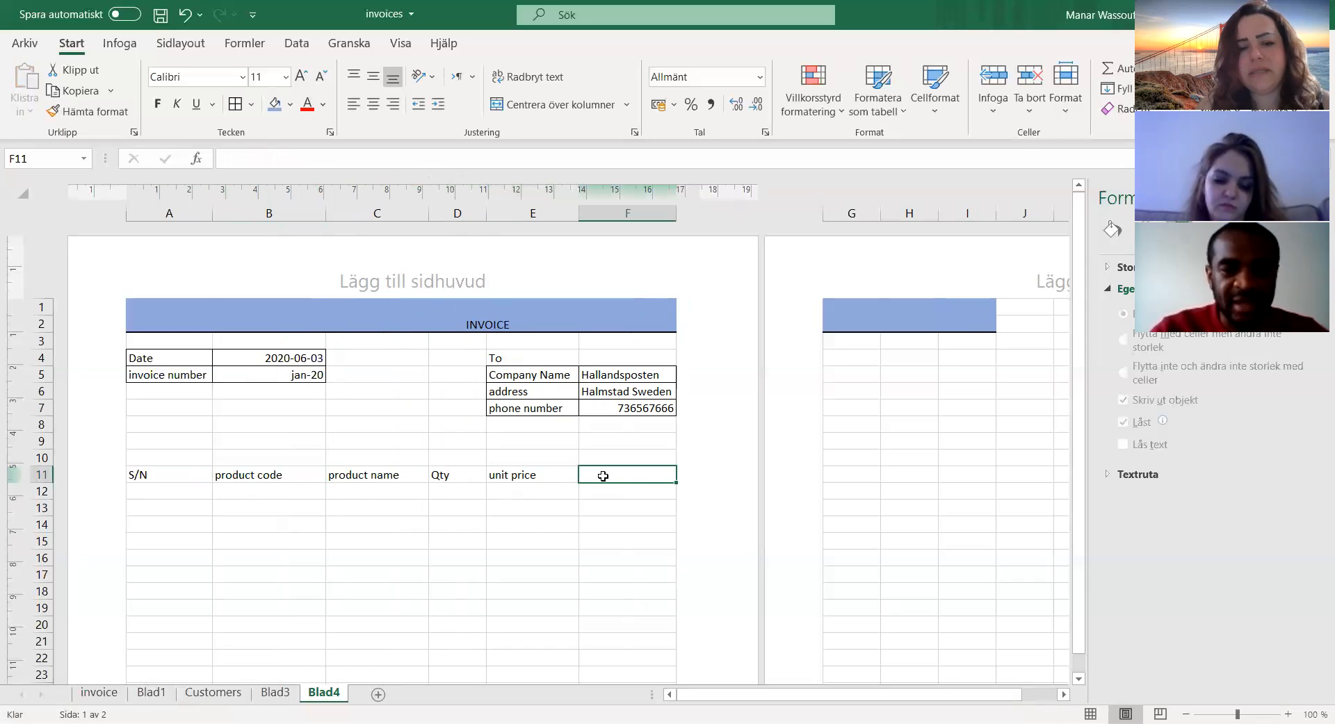
text(to)
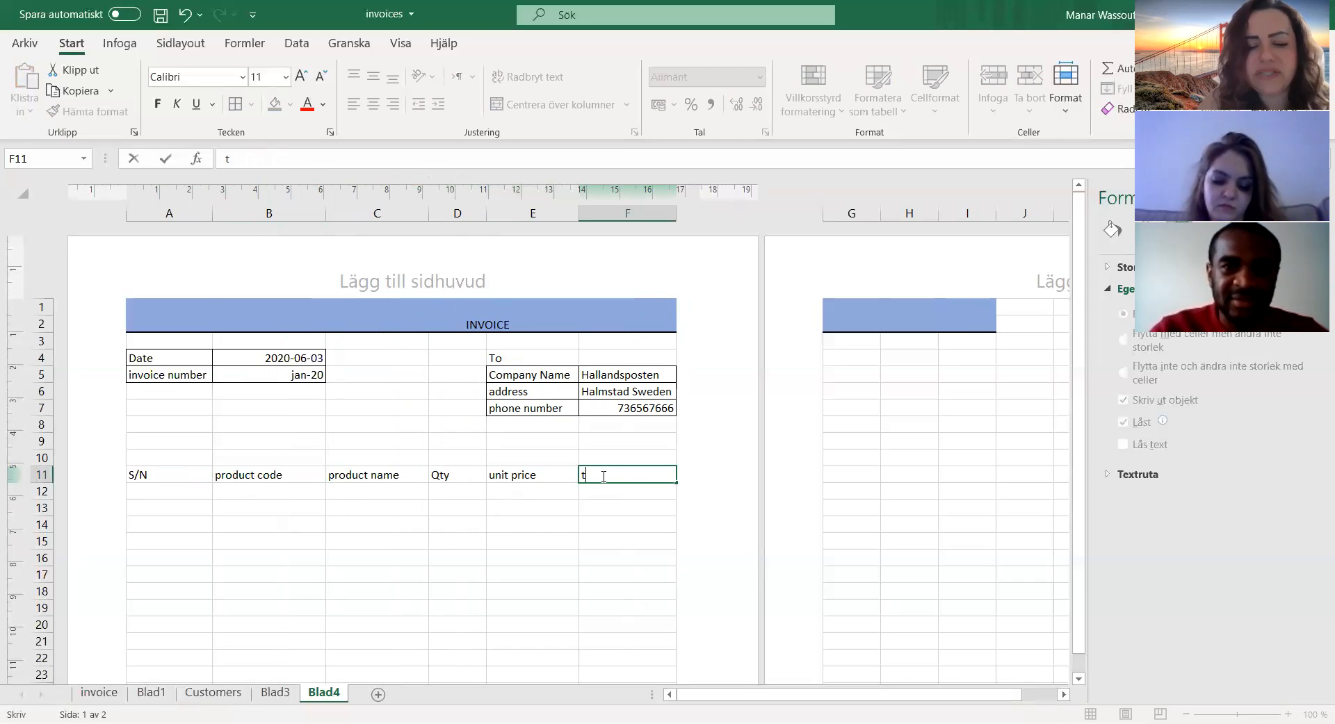
key(BackSpace)
key(BackSpace)
text(unit to)
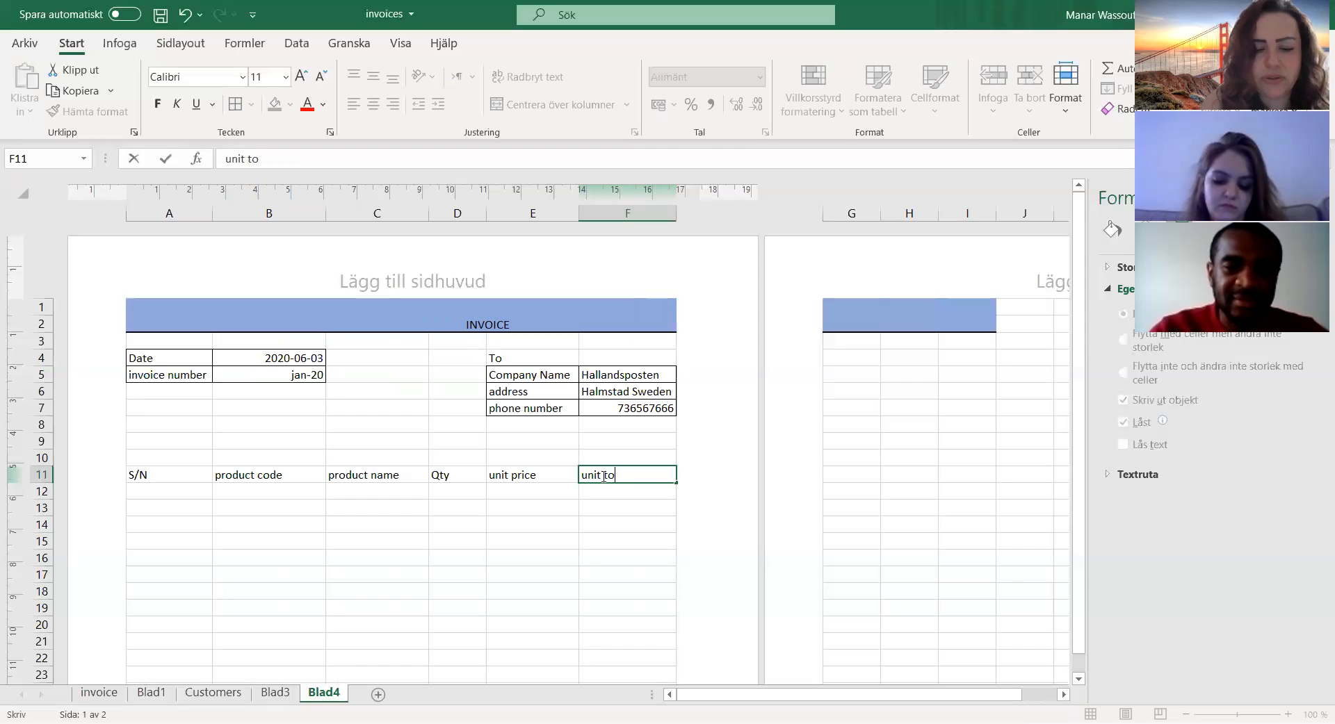
text(tal price)
key(Return)
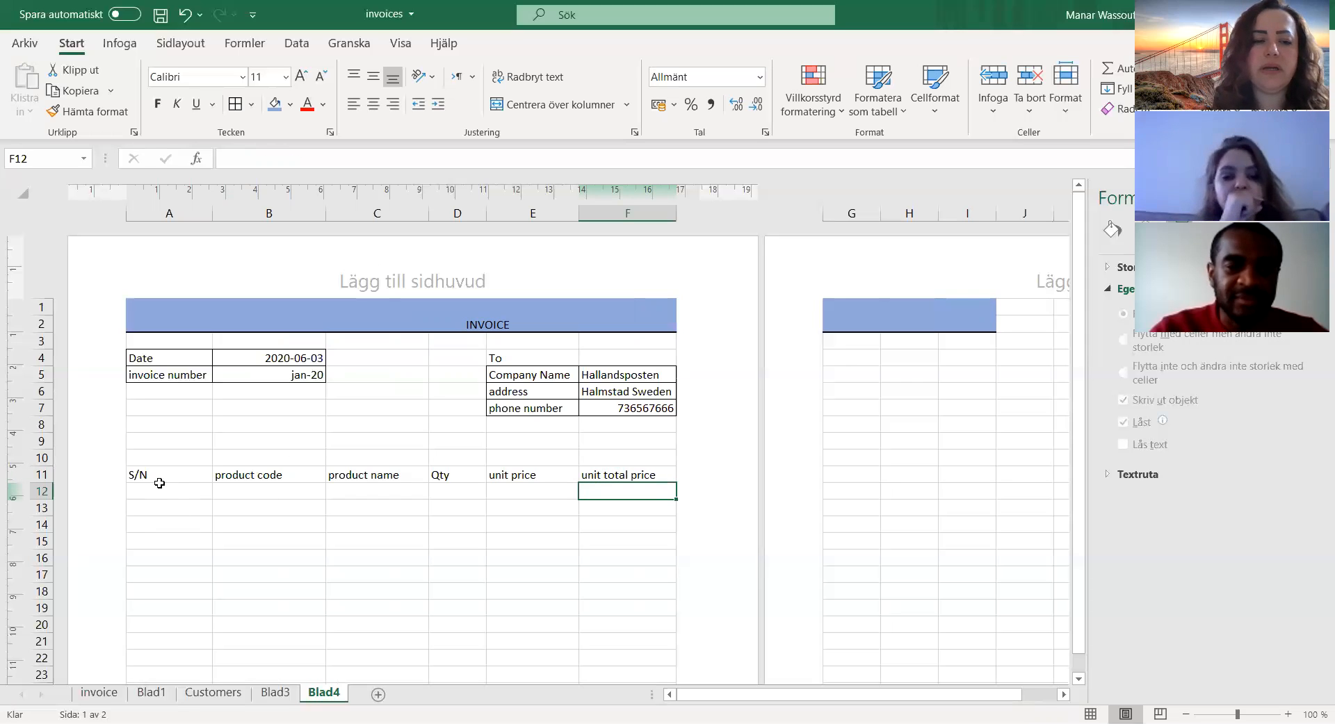
Step: Fill the heading row A11:F11 with a light blue-grey theme colour and make its text bold
drag(145, 475, 661, 475)
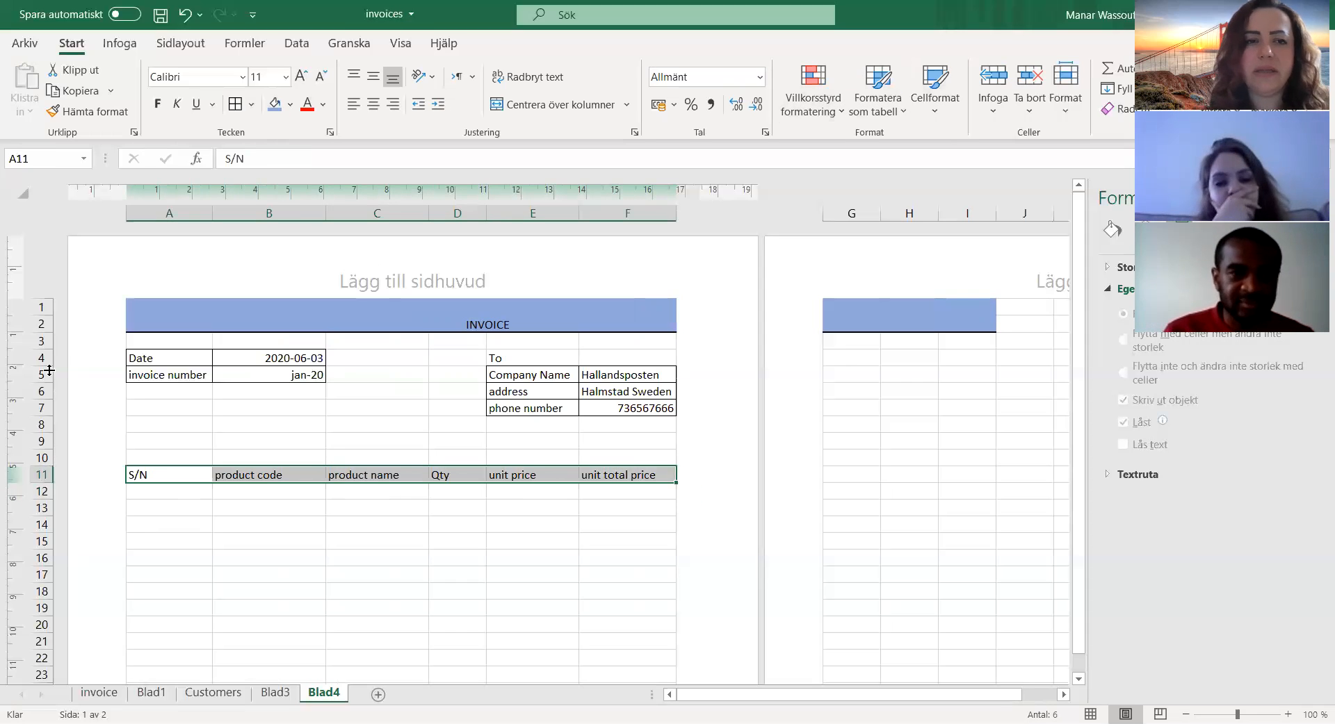
click(290, 108)
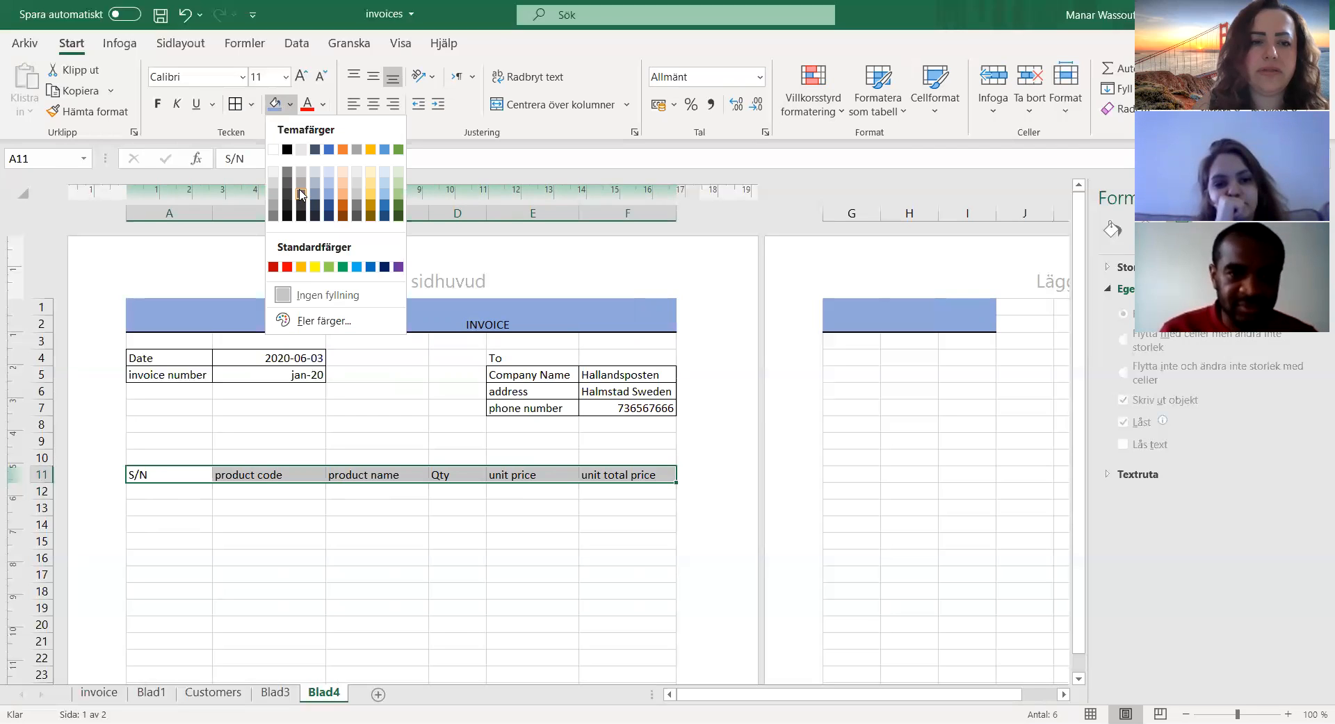
click(316, 186)
click(157, 103)
click(316, 506)
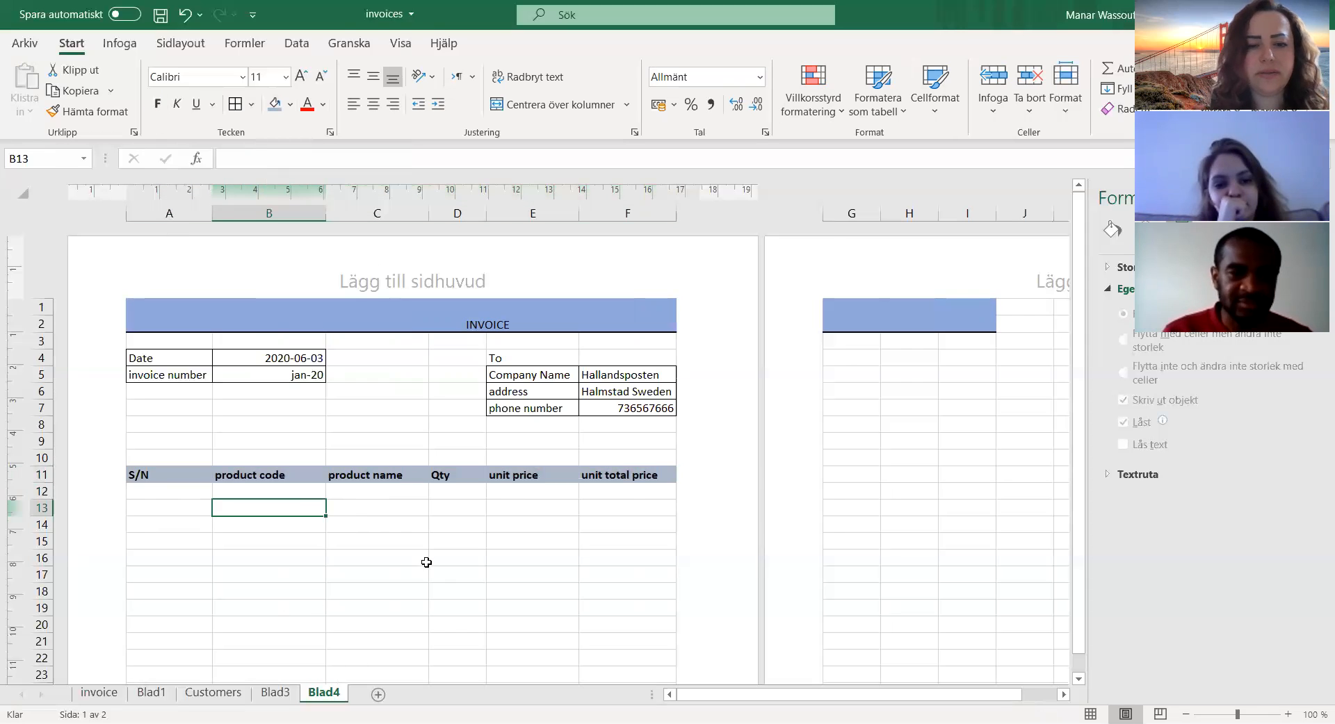
Step: Enter S/N 1 and product code 345345 in row 12, the first row under the product table headings
scroll(424, 557, down, 2)
scroll(420, 553, up, 1)
click(164, 373)
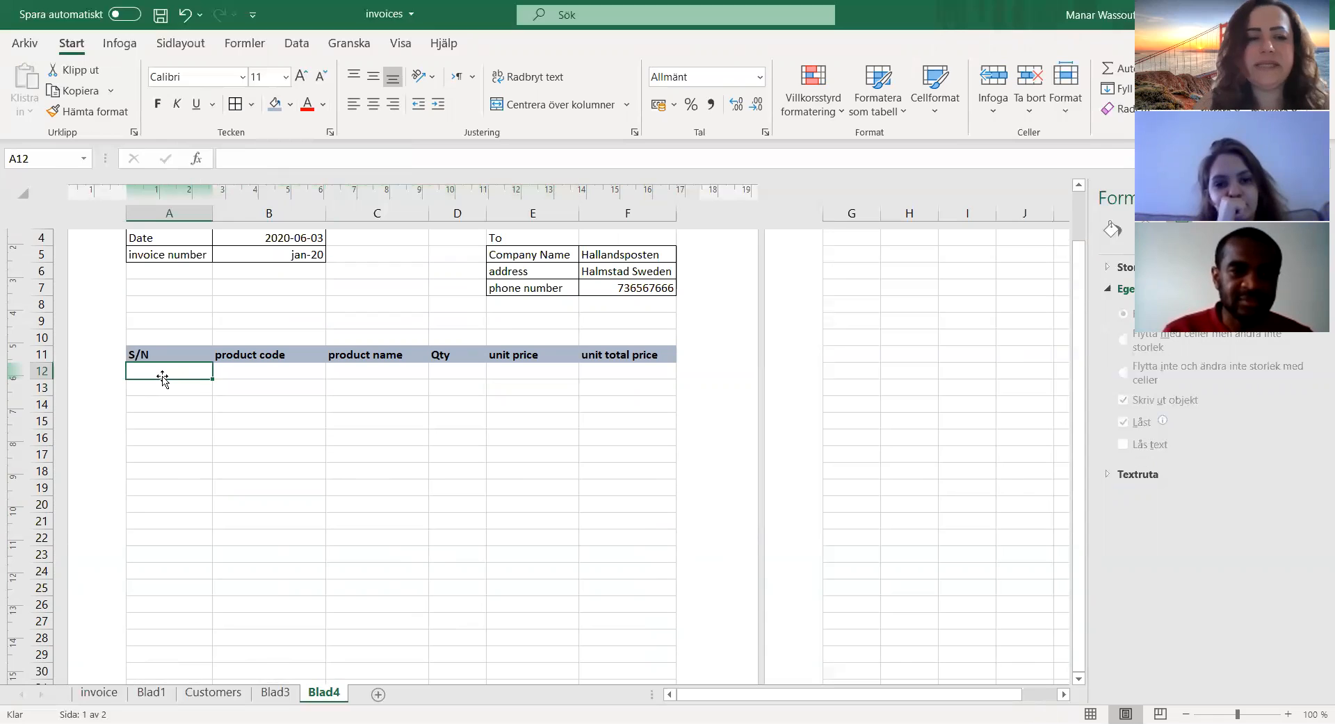
text(5454554)
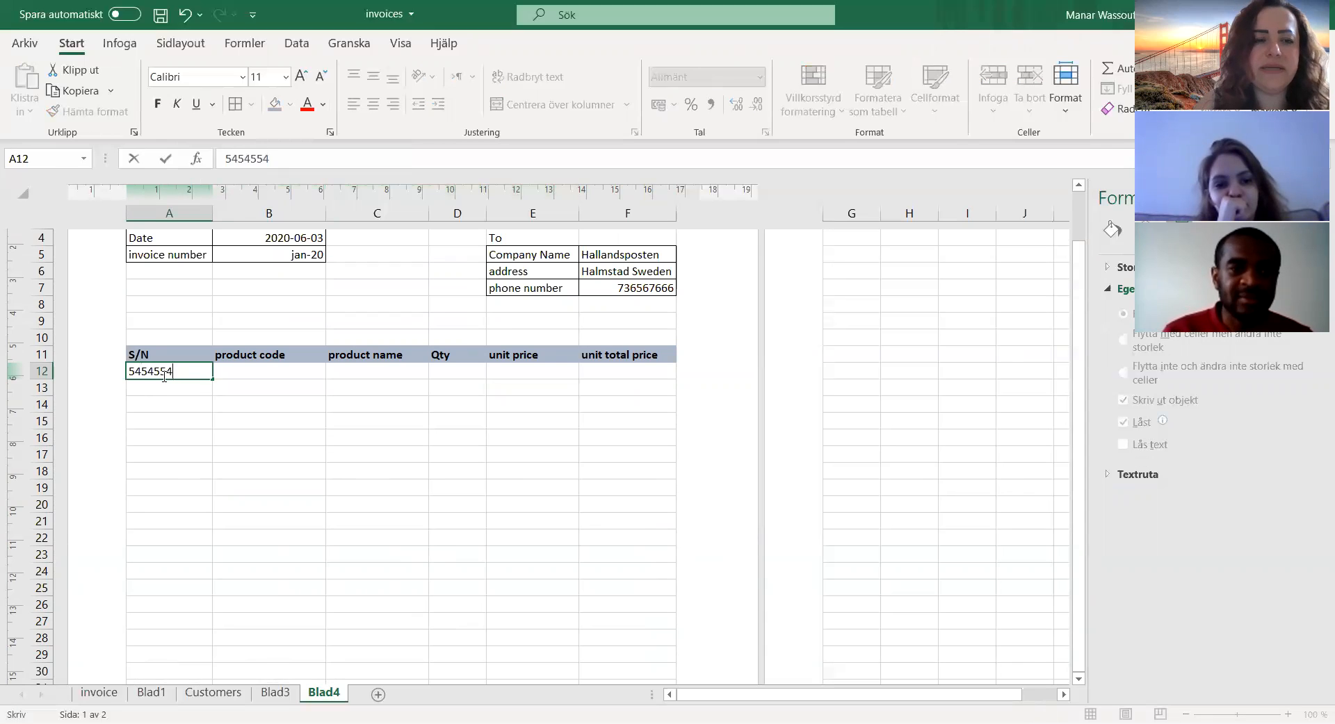
click(252, 370)
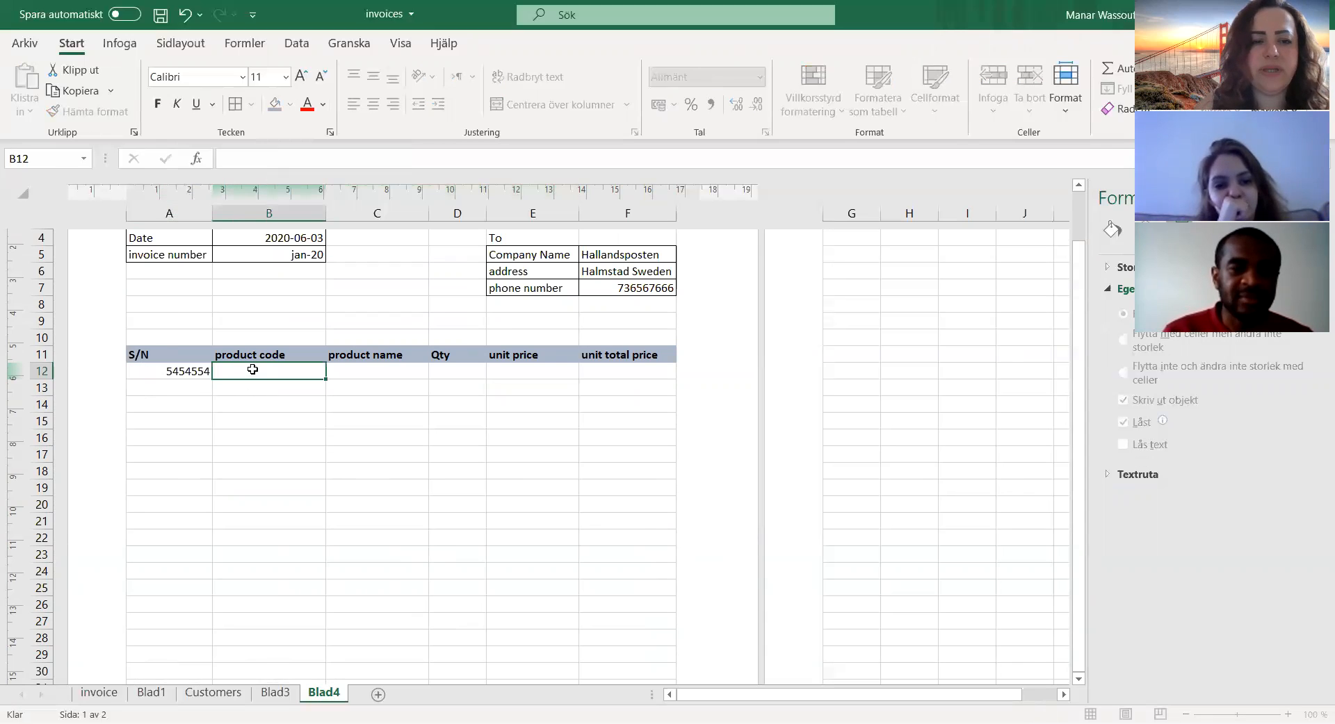
text(345345)
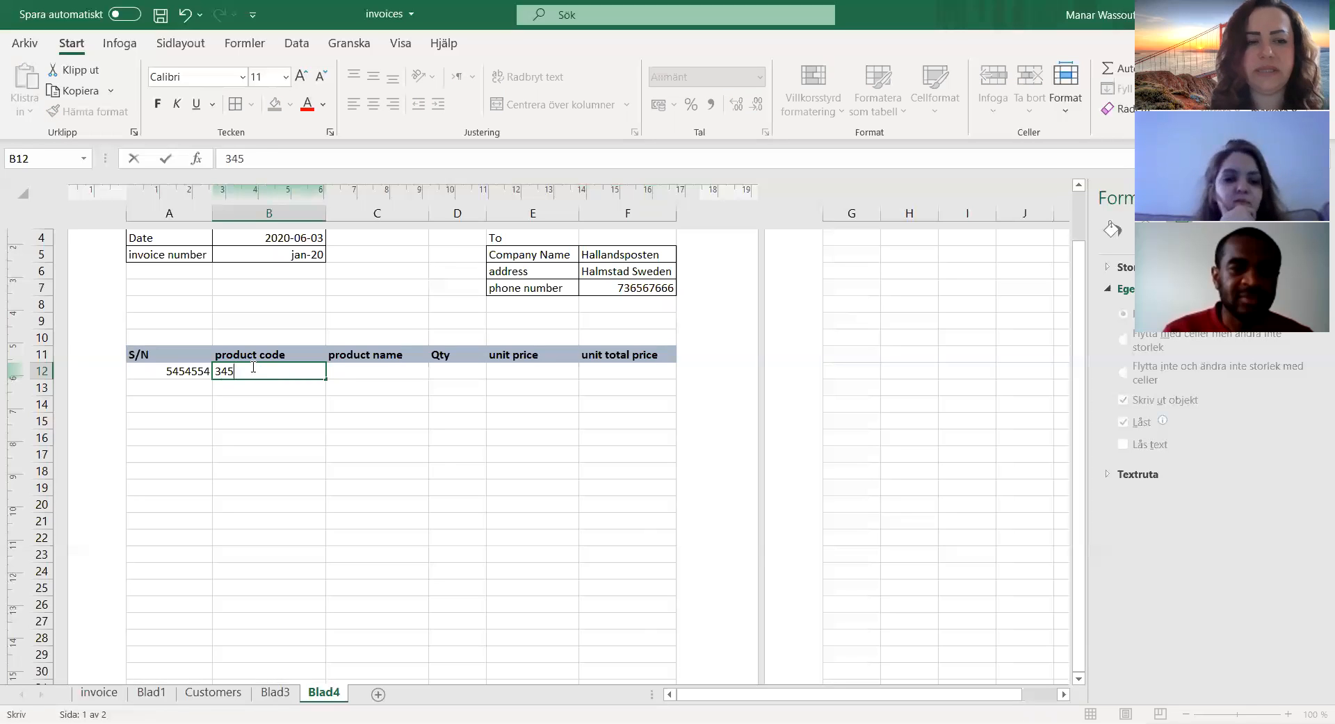
click(178, 374)
text(1)
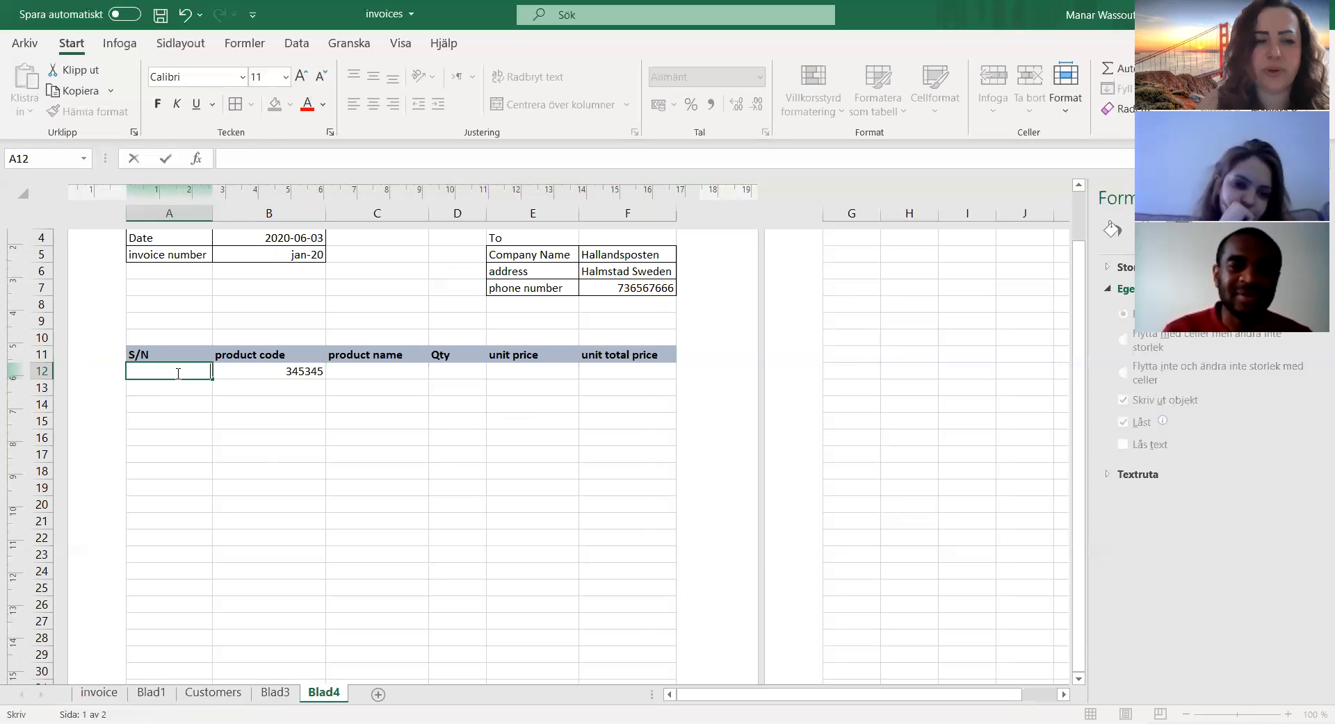
click(288, 370)
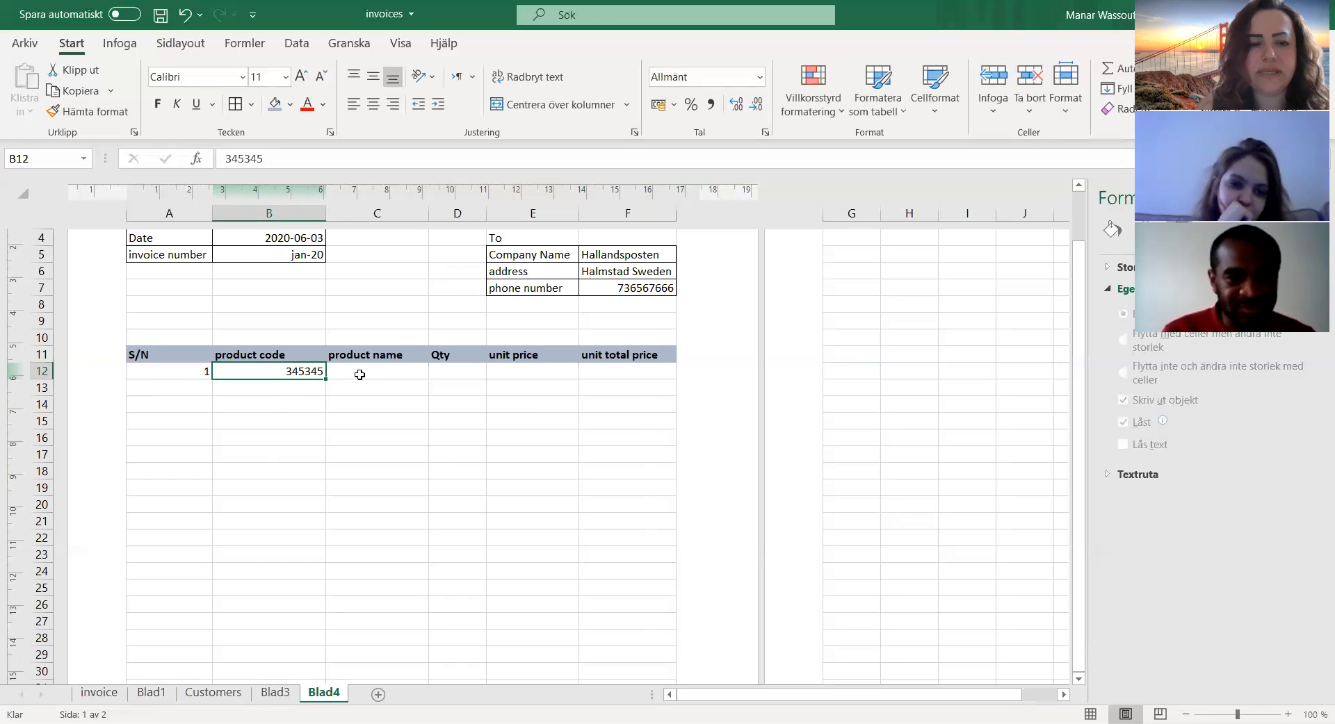
Step: Complete the first product row with product name "wires", Qty 4 and unit price 100
click(360, 374)
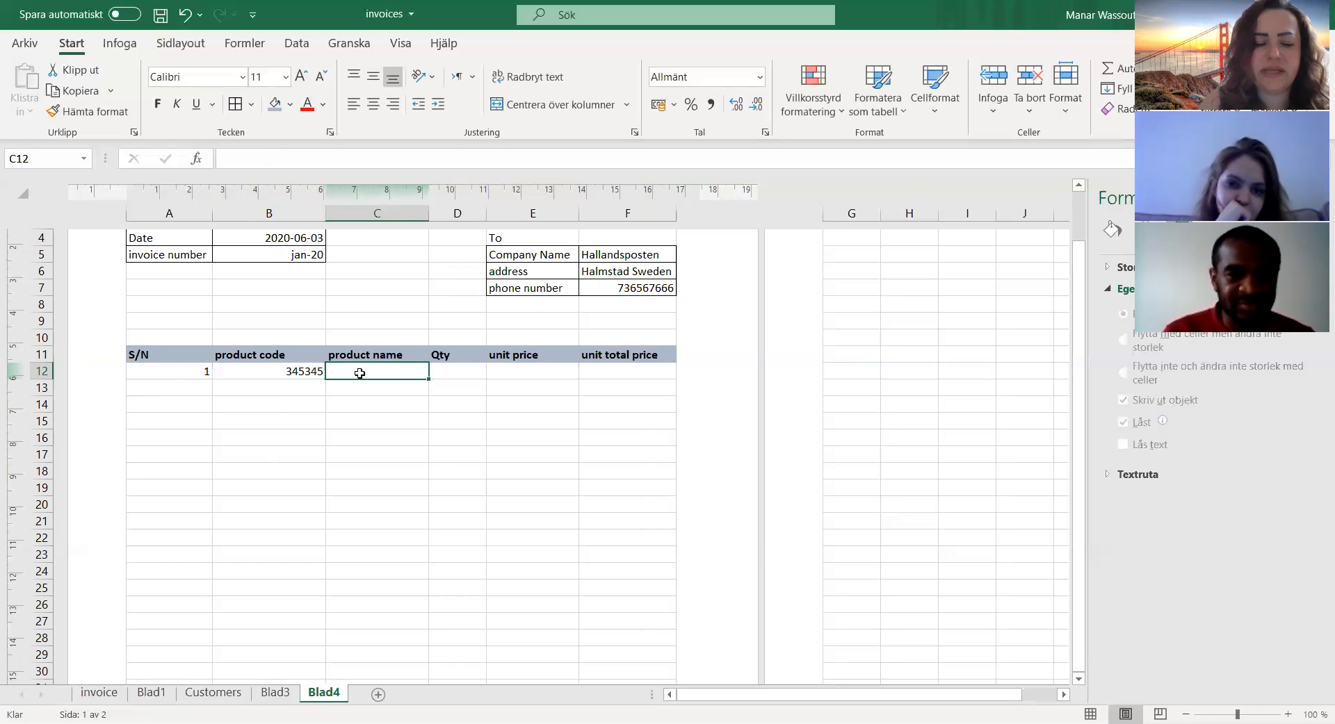
text(wires)
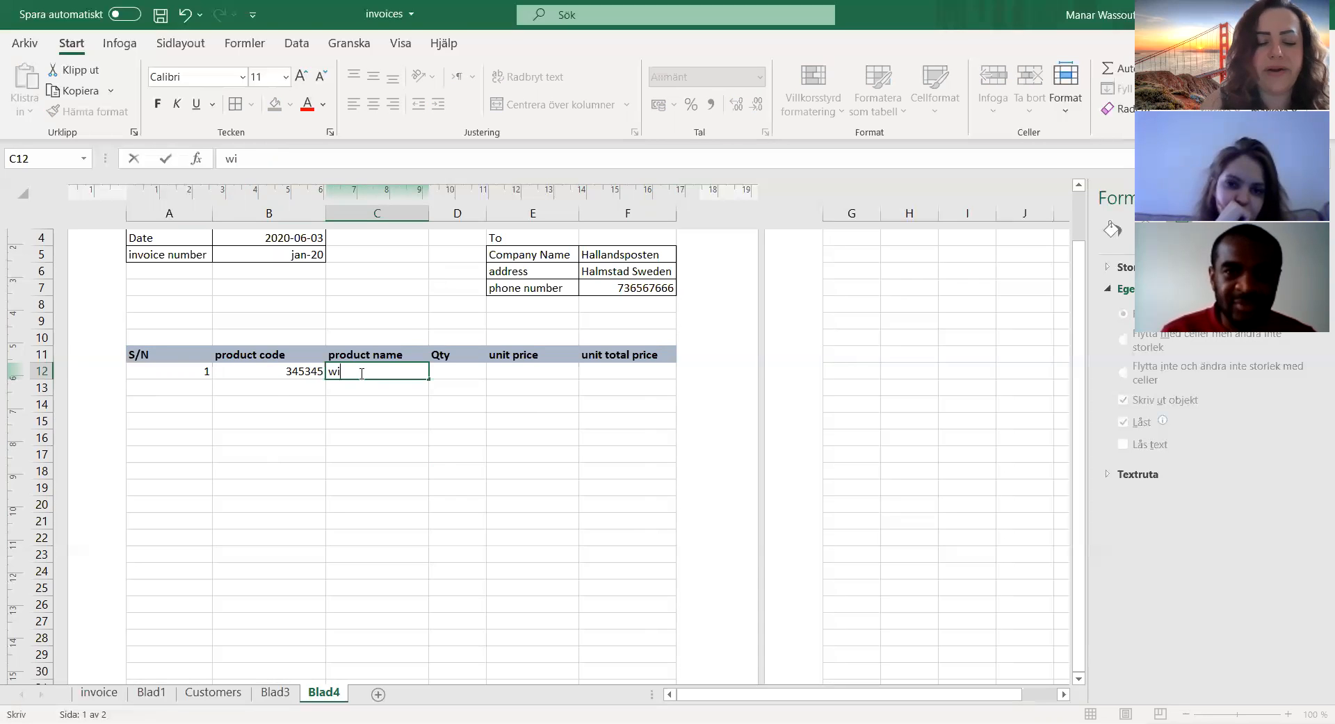
click(454, 375)
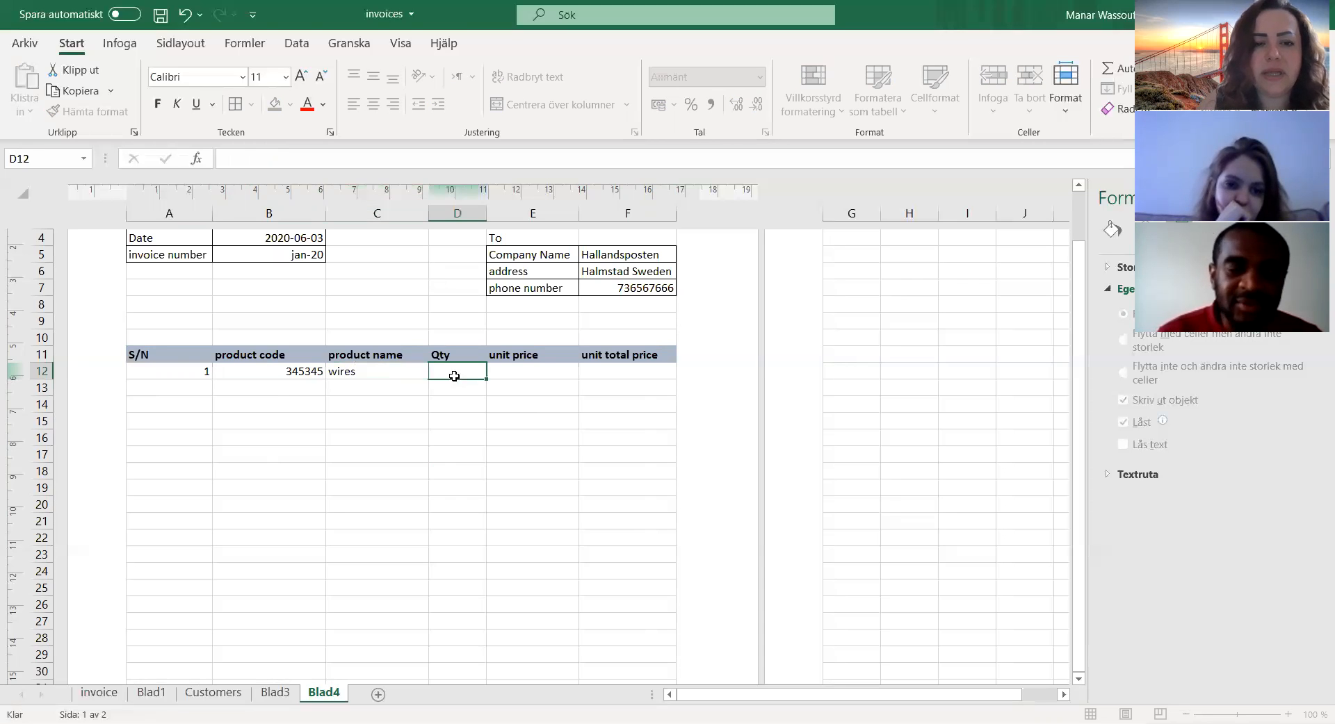
click(366, 372)
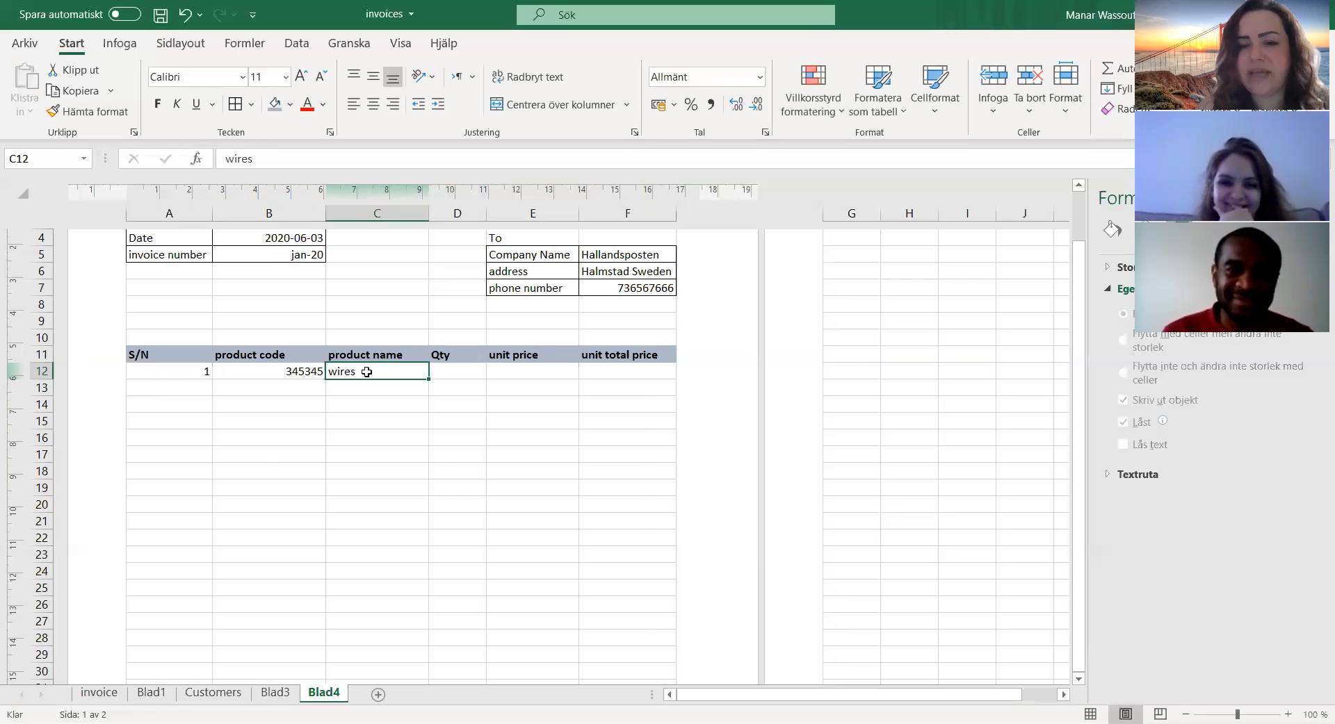
click(447, 372)
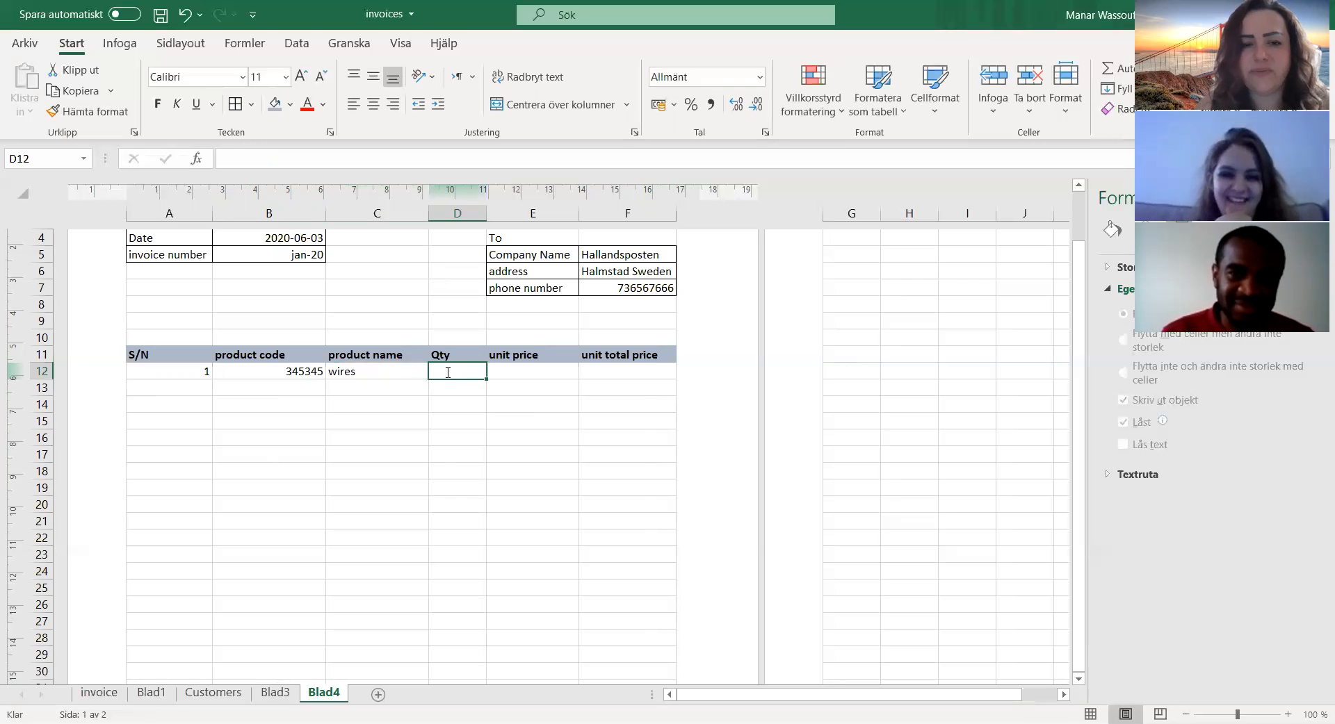
text(4)
click(522, 367)
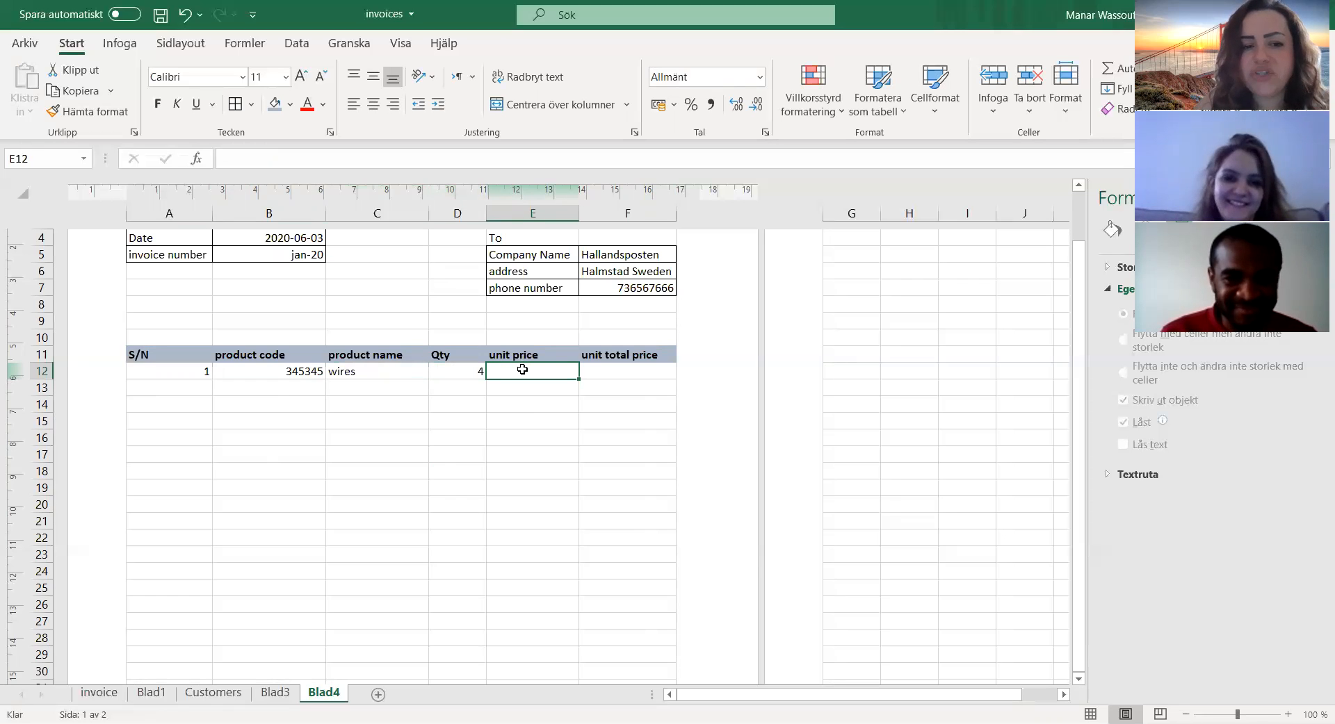
text(100)
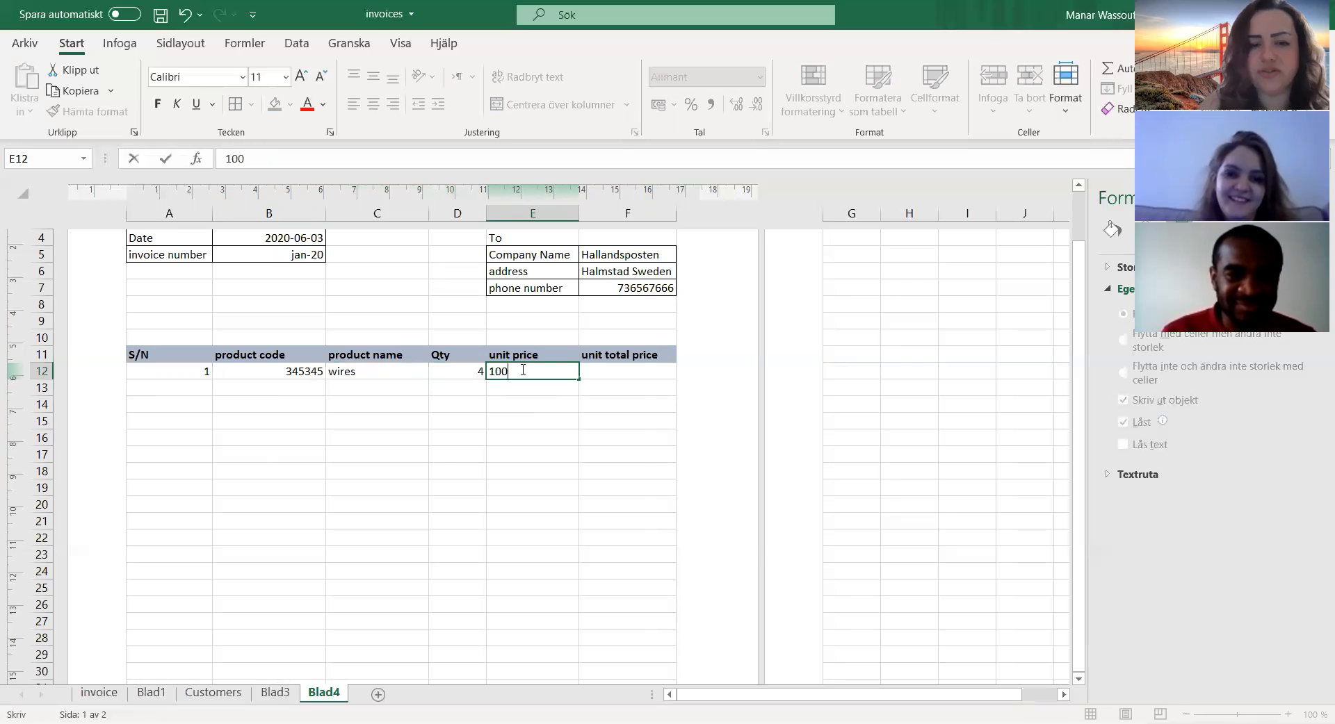
Step: Calculate the wires row's unit total price in F12 with the formula =E12*D12
click(611, 369)
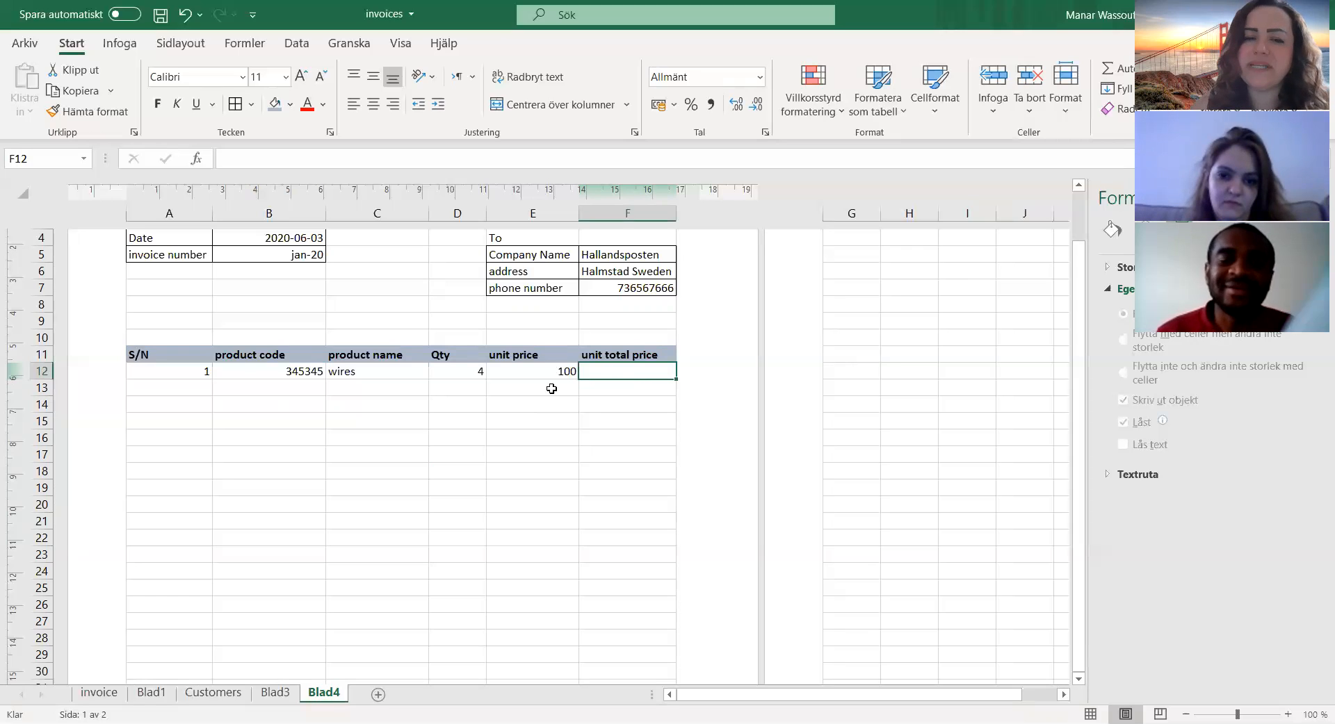
click(457, 373)
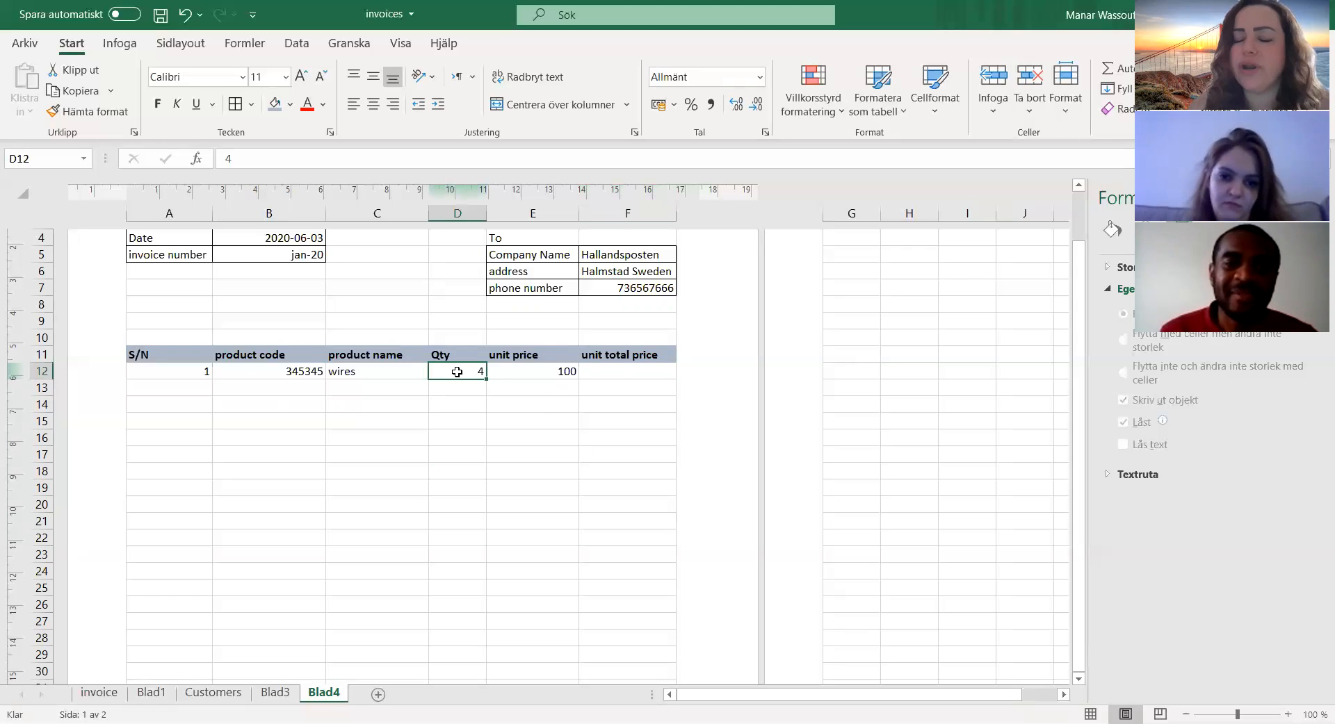
click(623, 372)
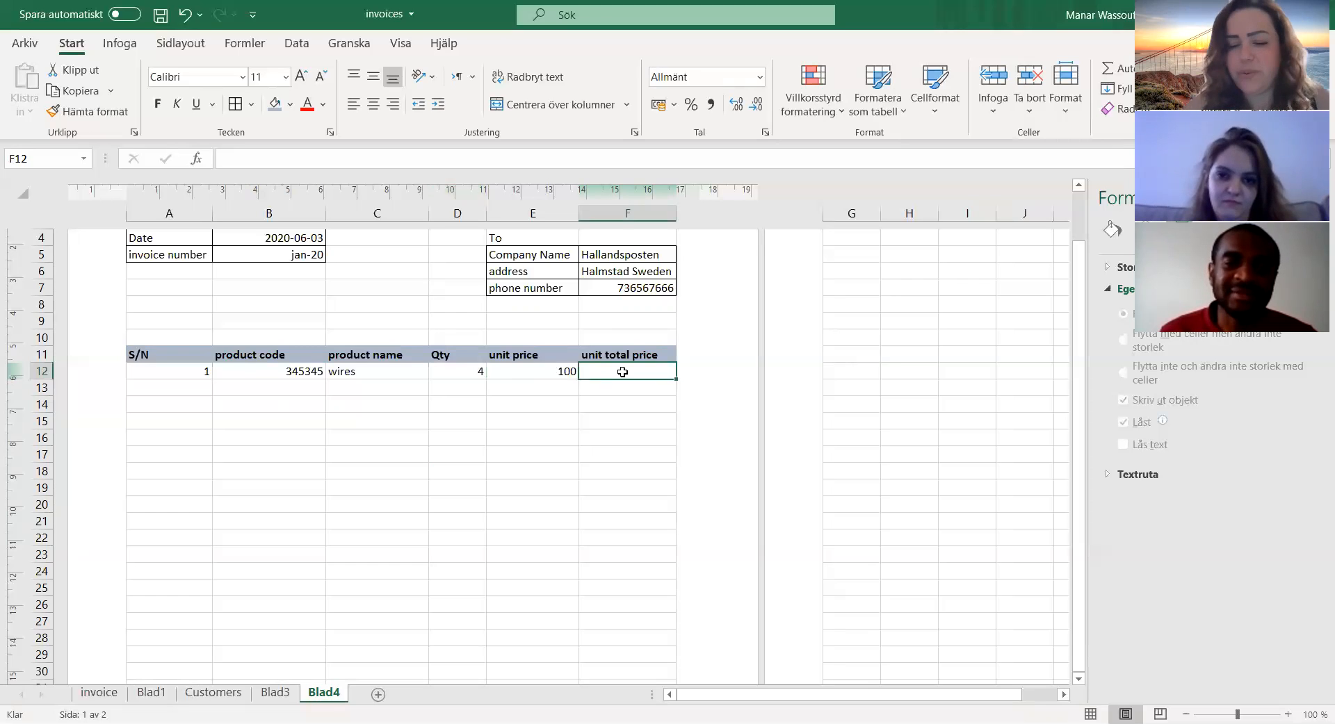
text(=)
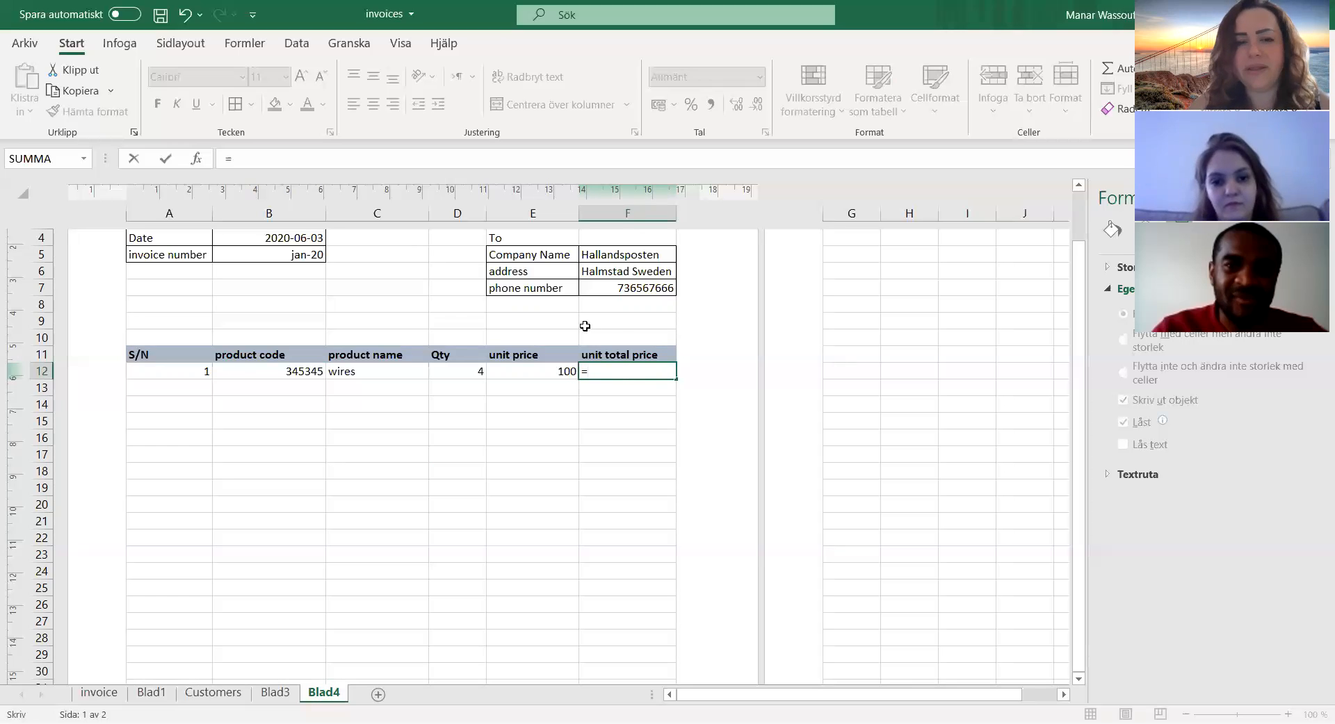
click(528, 369)
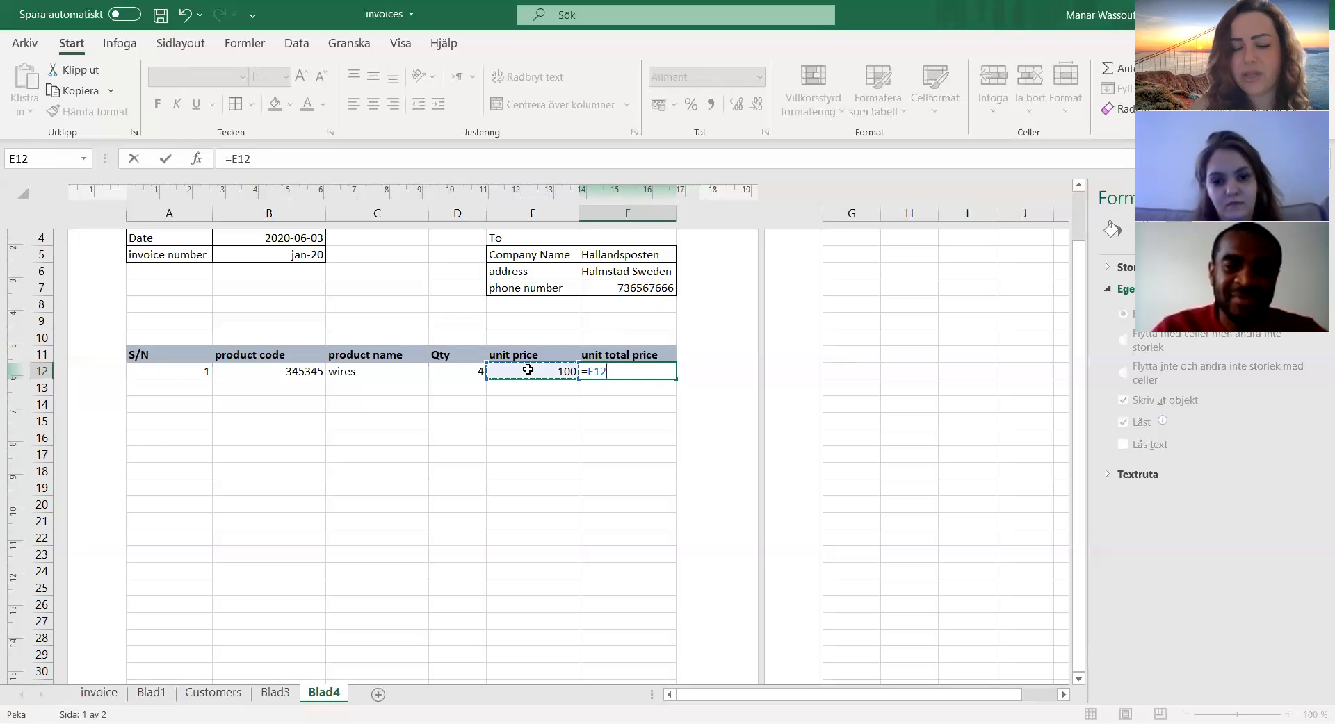
text(*)
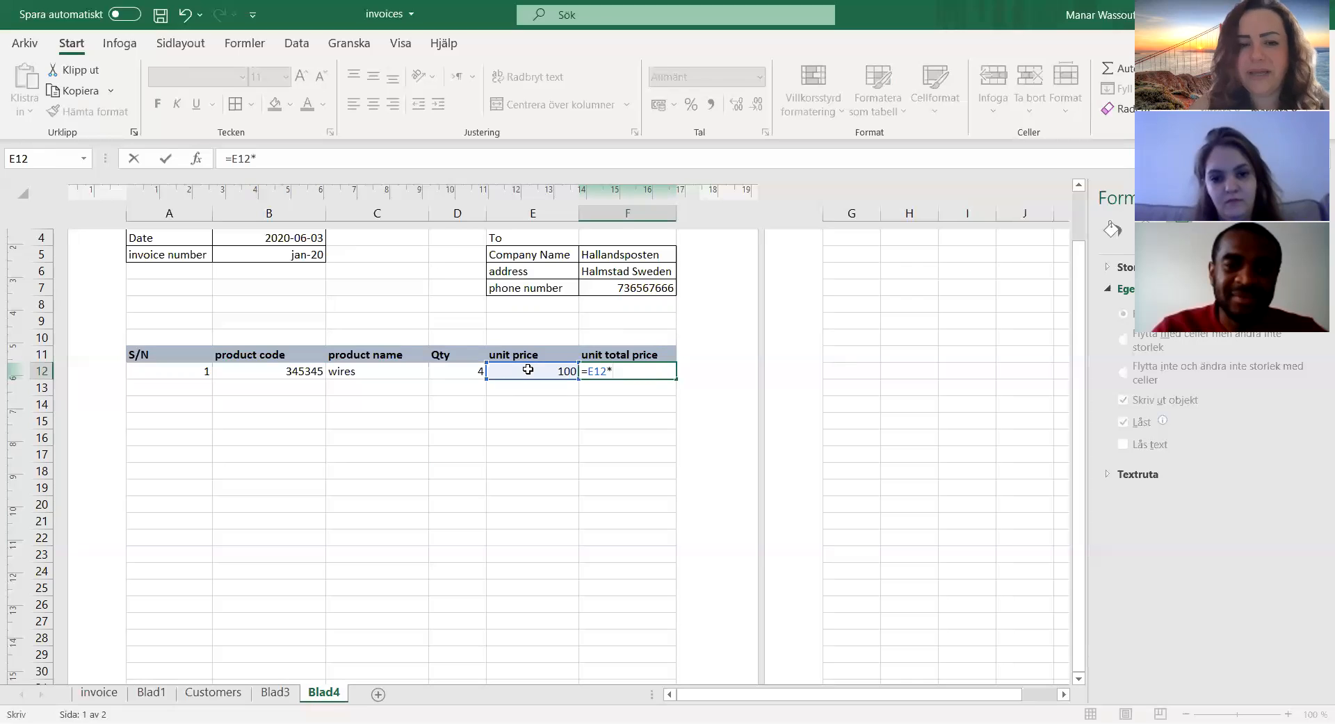
click(443, 372)
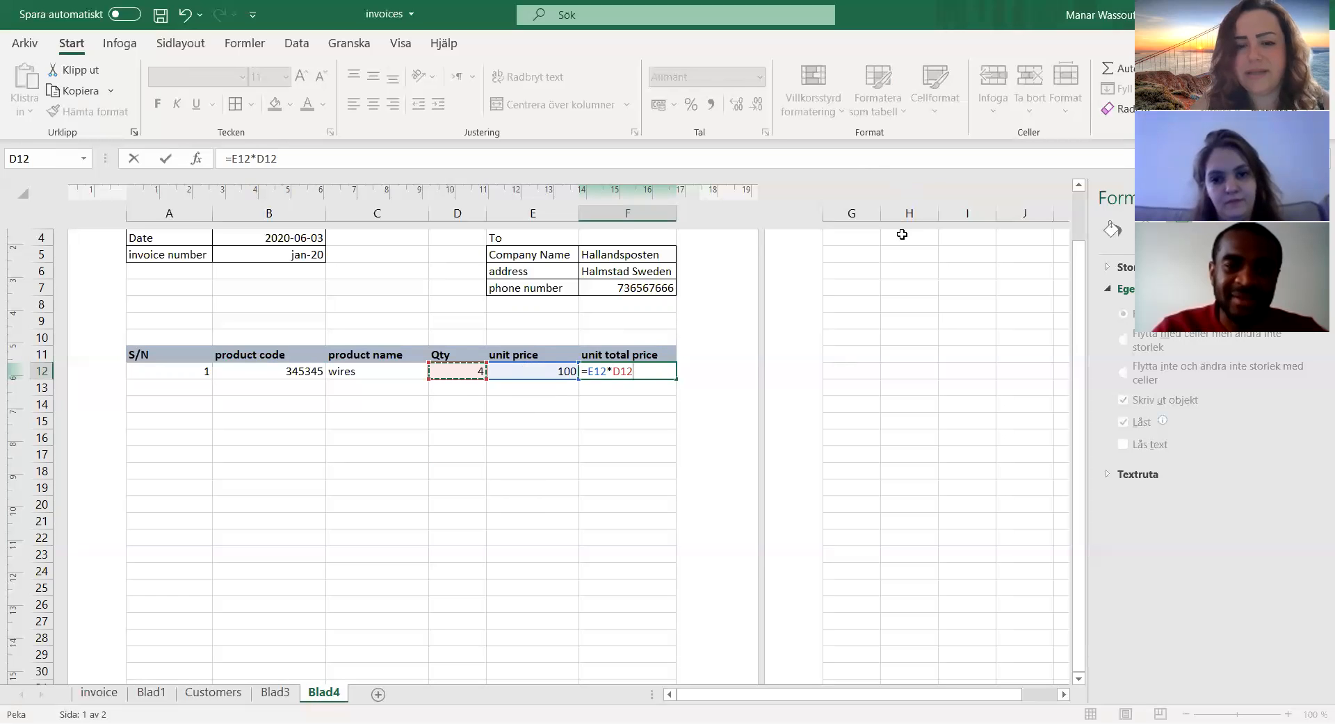
key(Return)
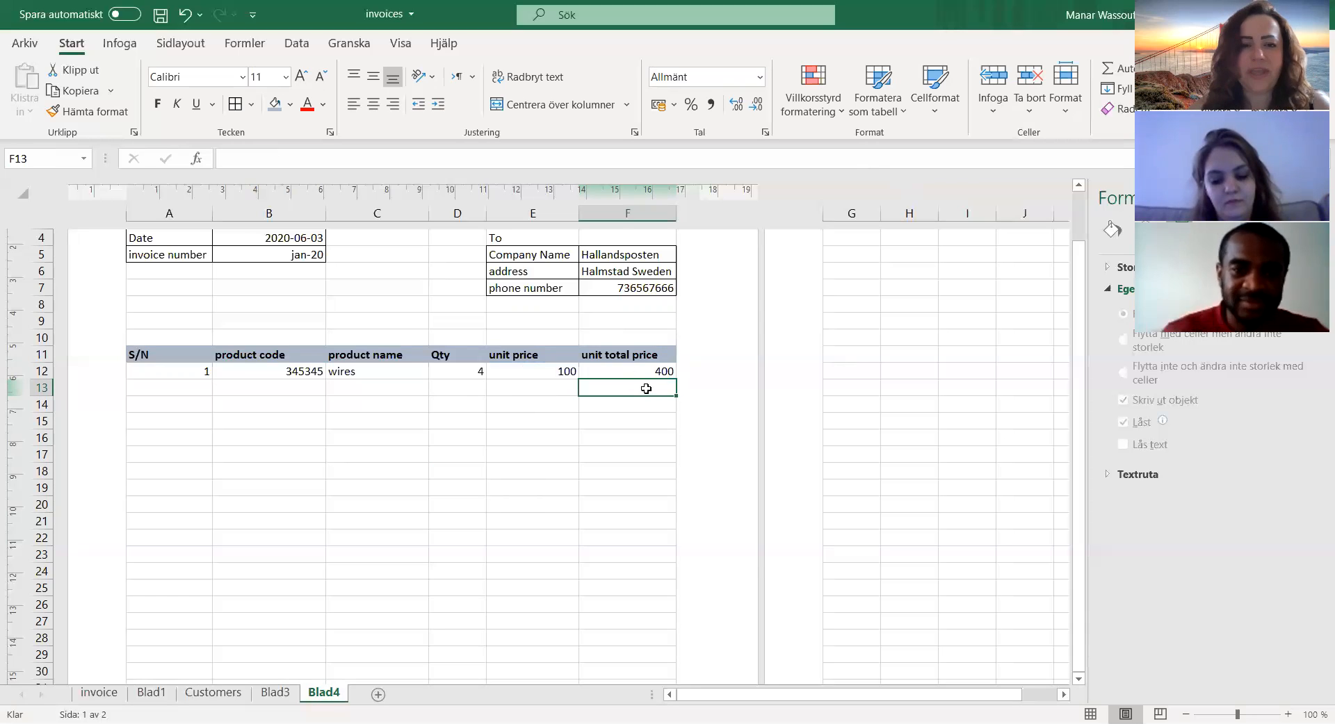
Step: Start the second product row in row 13 with S/N 2 and product code 3453546
click(186, 389)
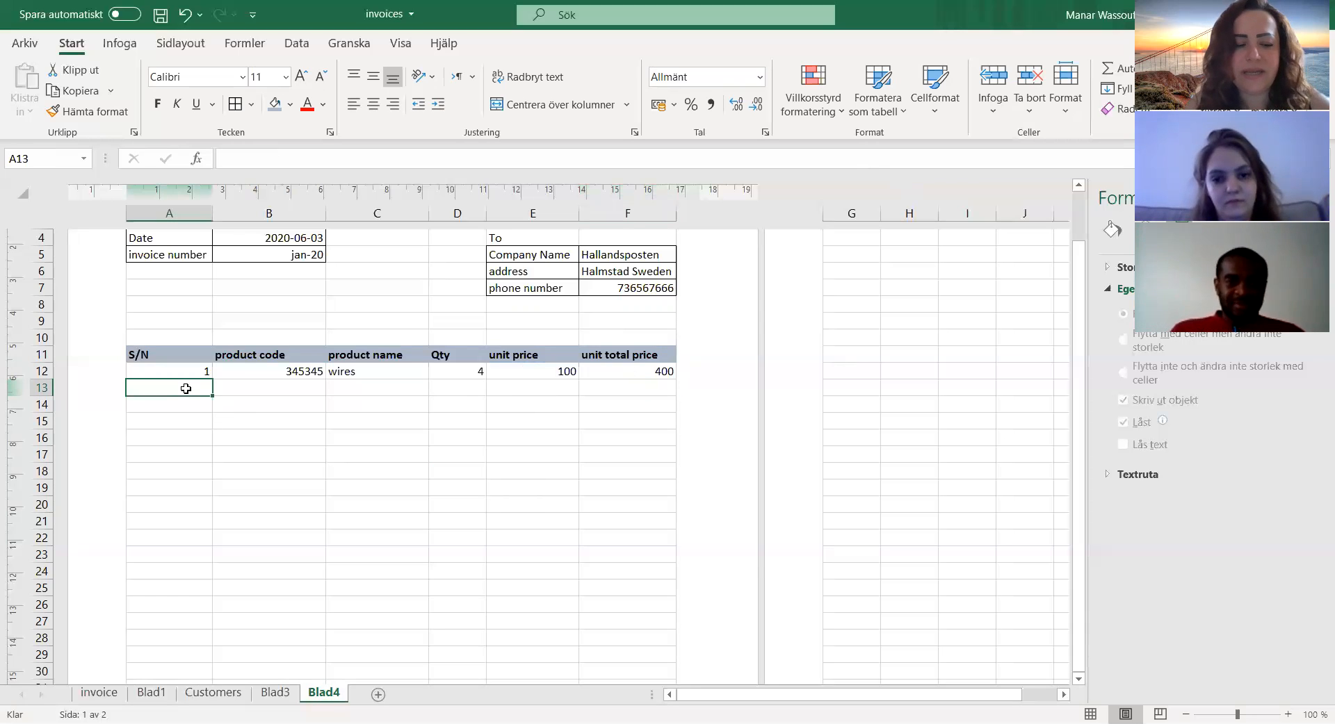
text(2)
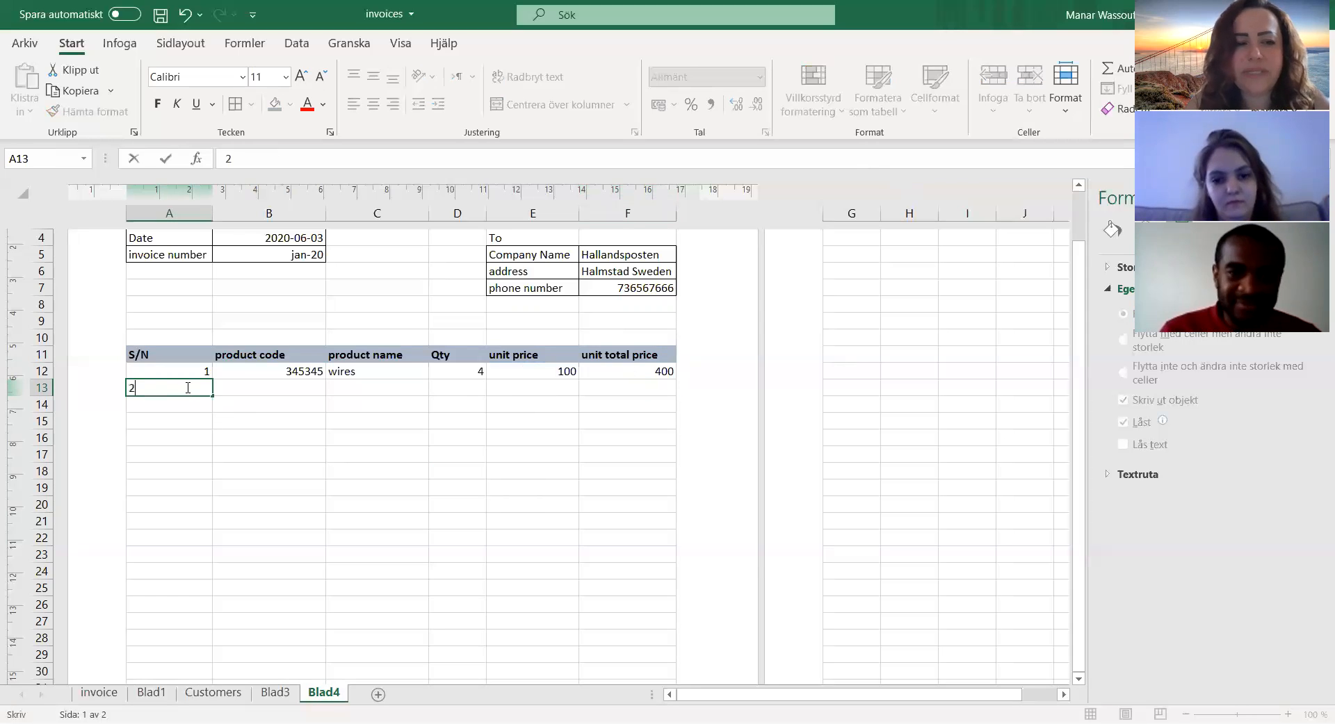
click(248, 391)
text(3453546)
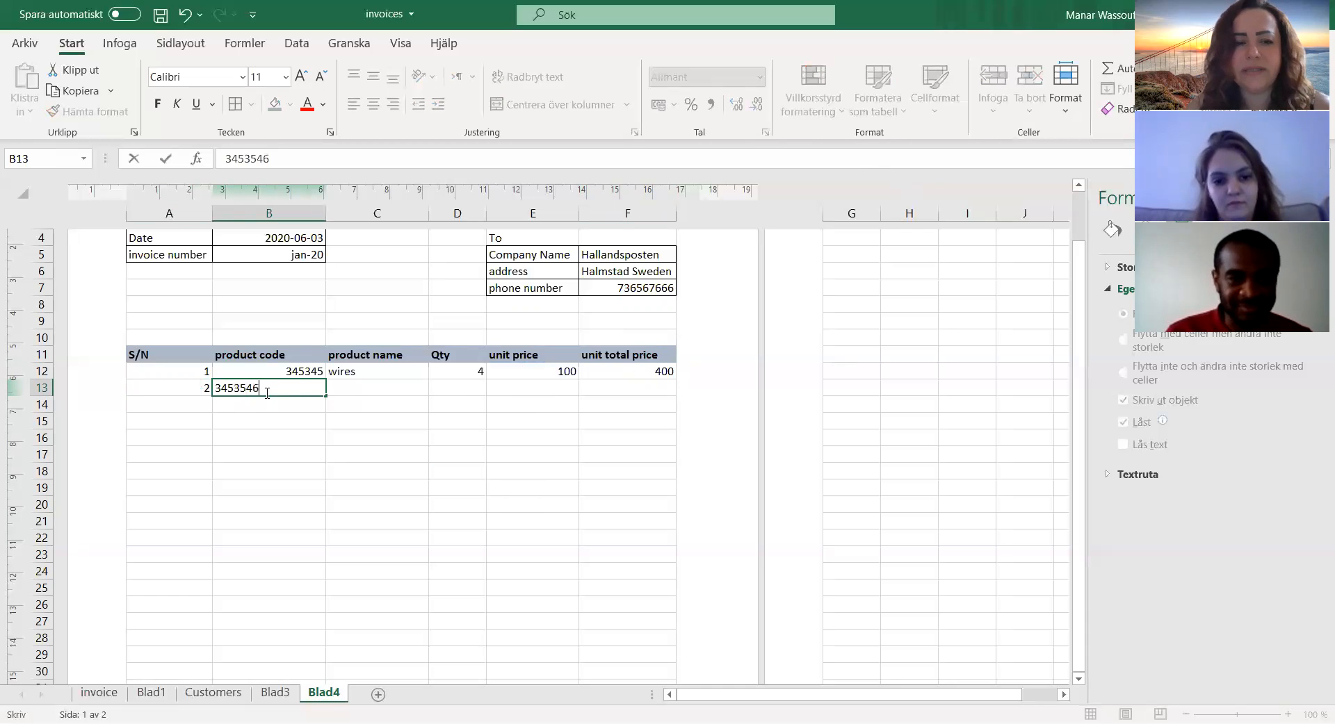
Step: Complete the second product row with product name "curtains", Qty 10 and unit price 67
click(353, 387)
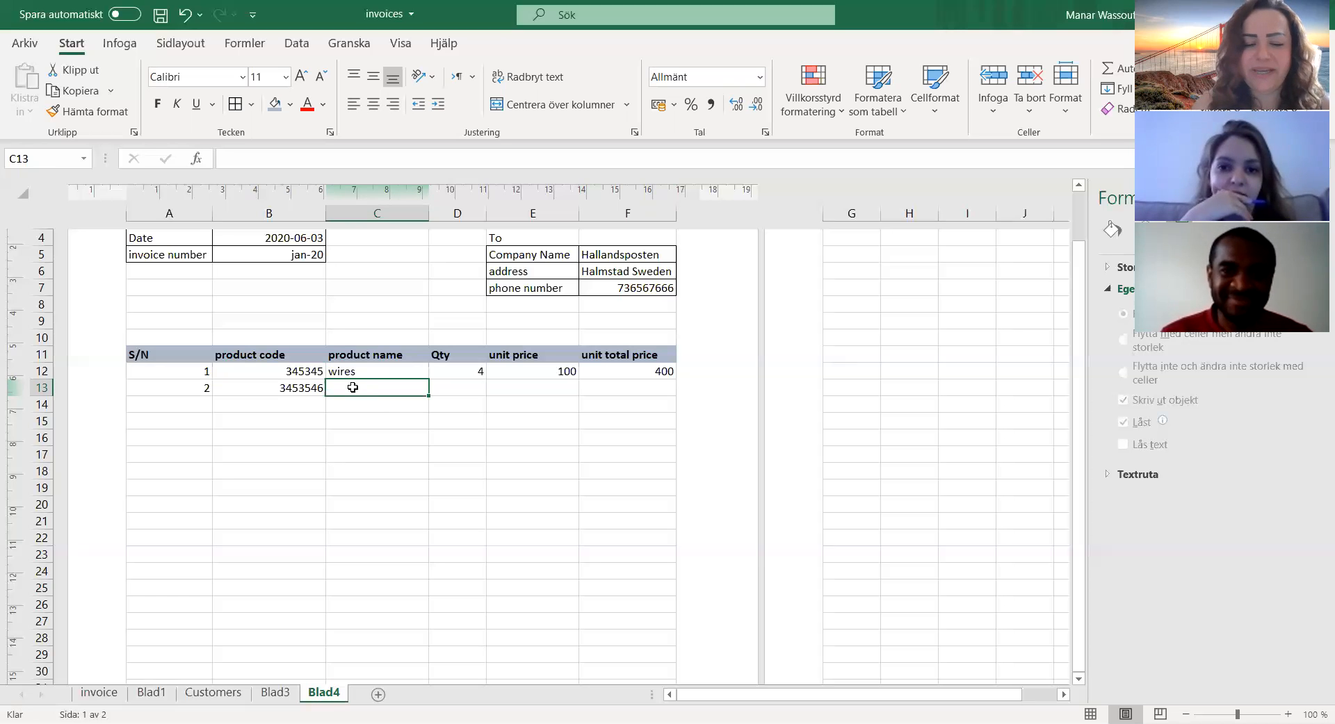
text(curtains)
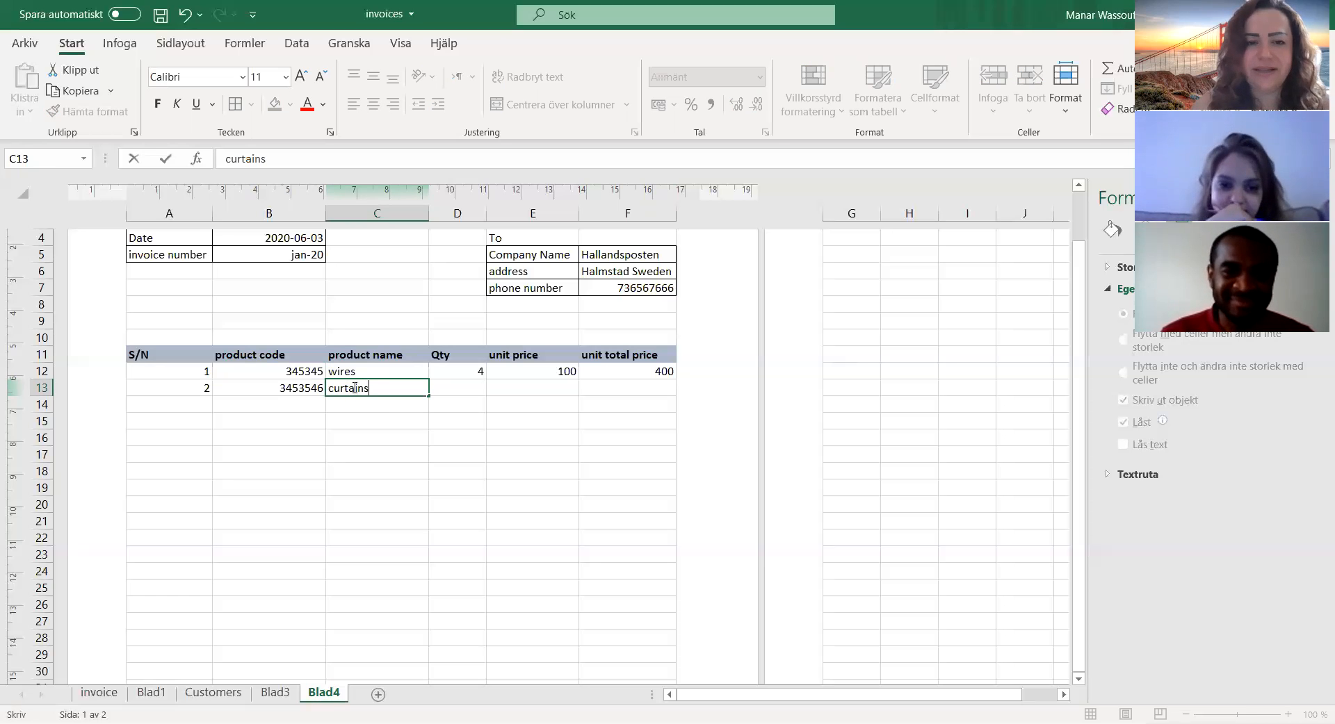
key(Tab)
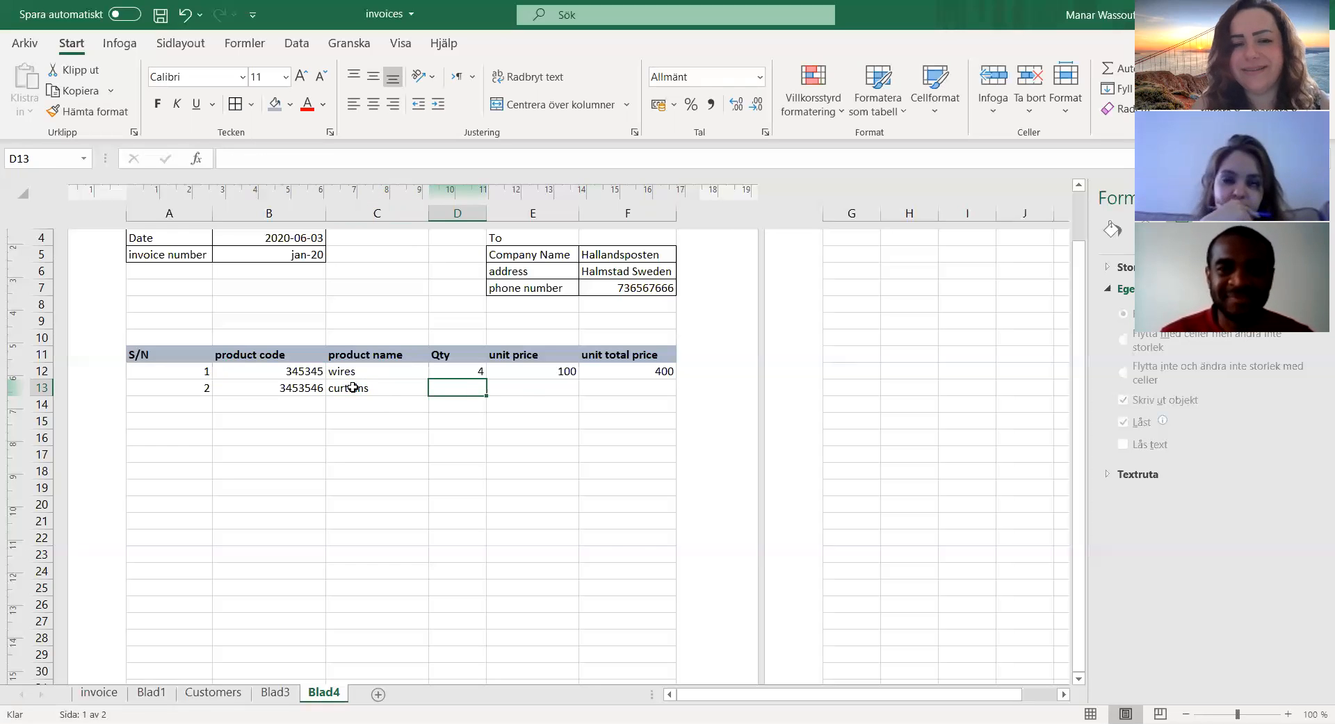
text(10)
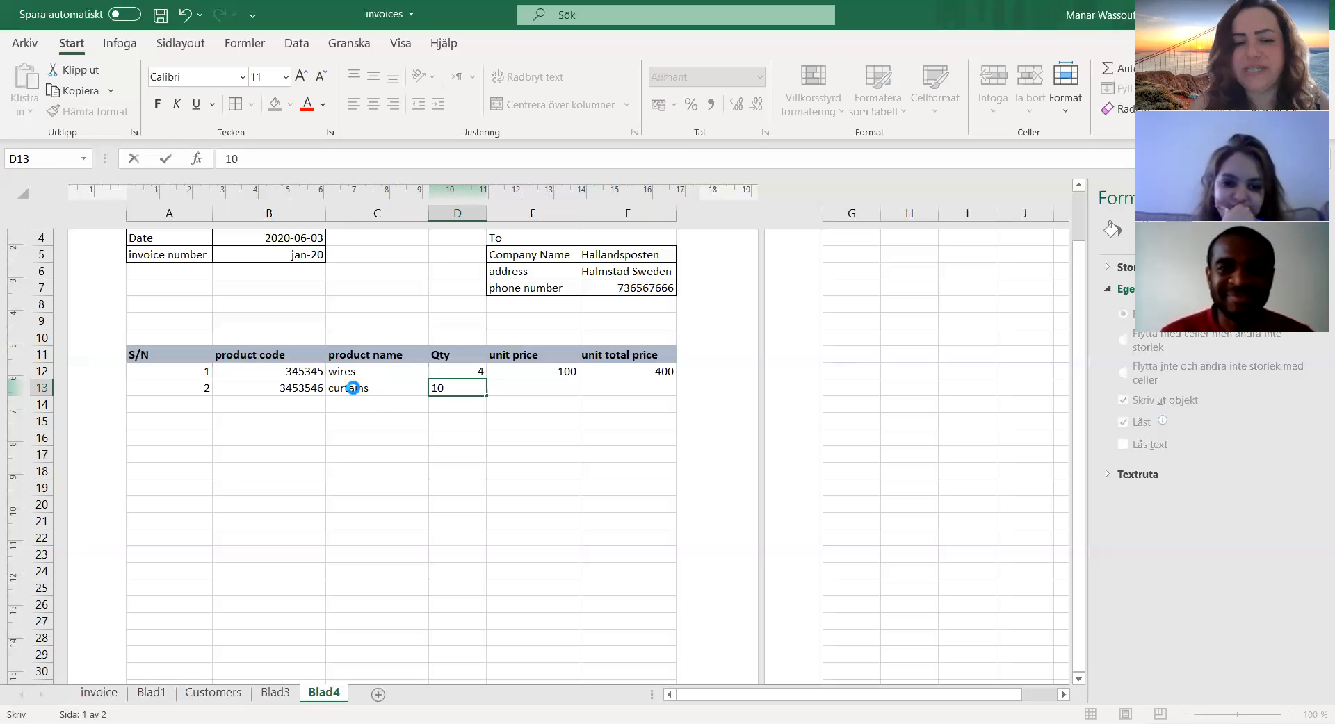
key(Tab)
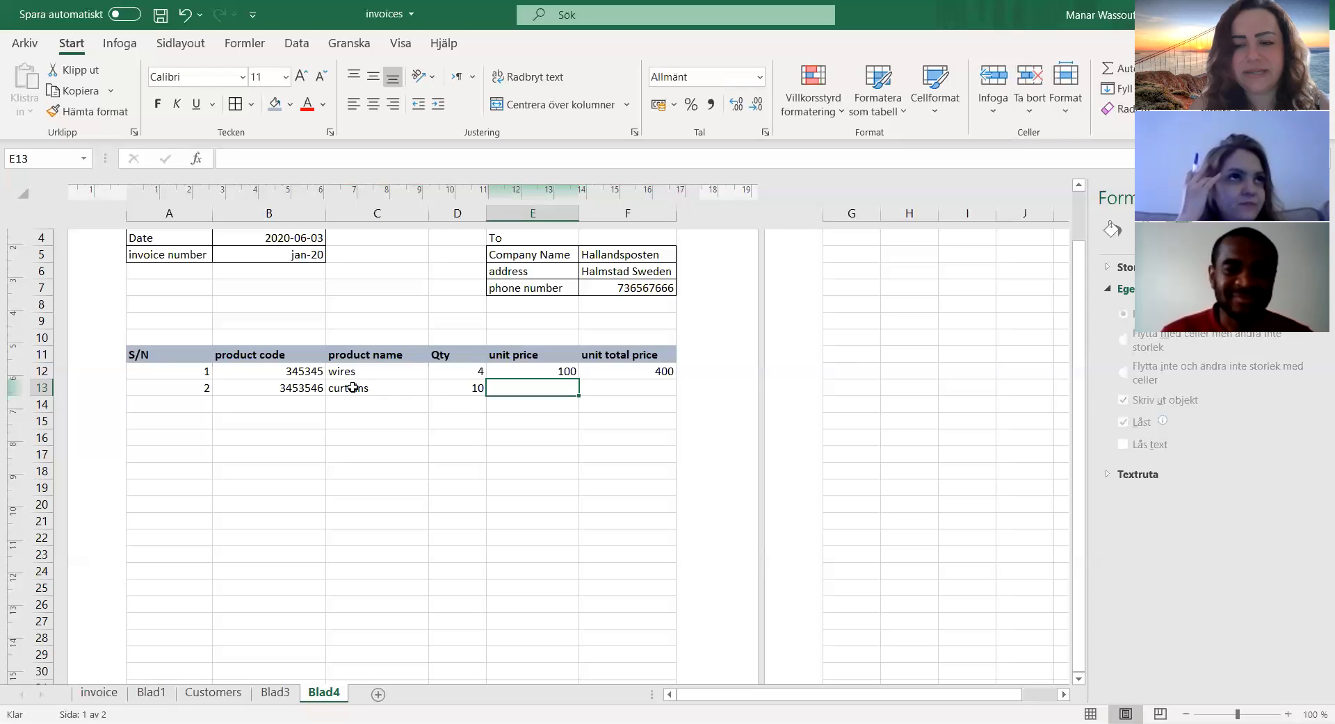
text(67)
key(Tab)
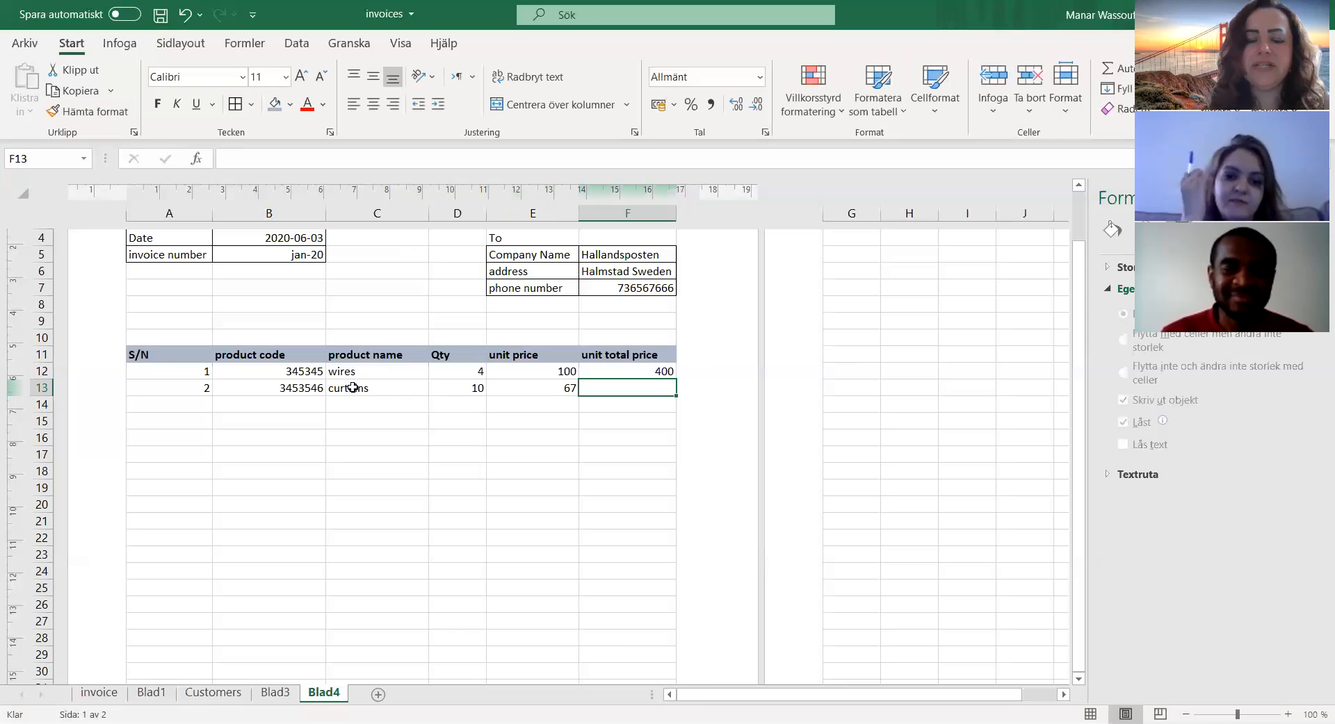
Step: Copy the unit total price formula from F12 down through F20 and check the copy in F13
click(598, 371)
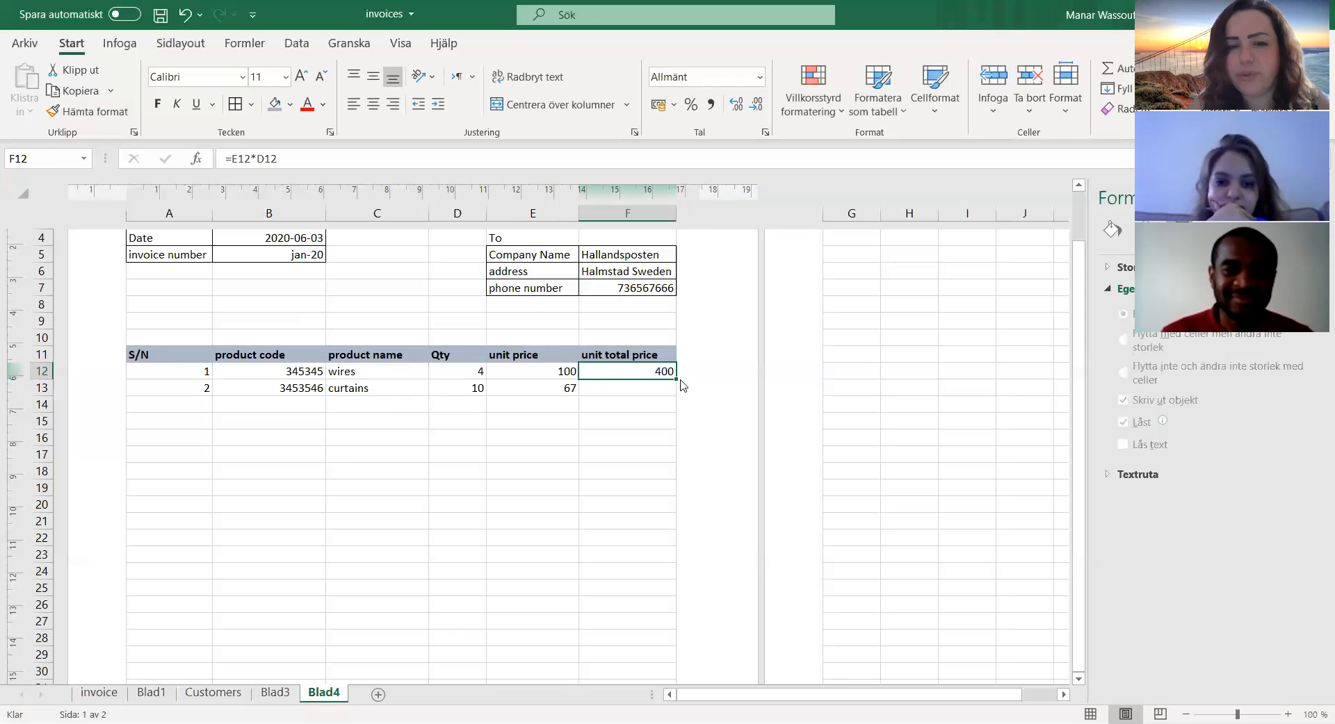
drag(675, 380, 657, 518)
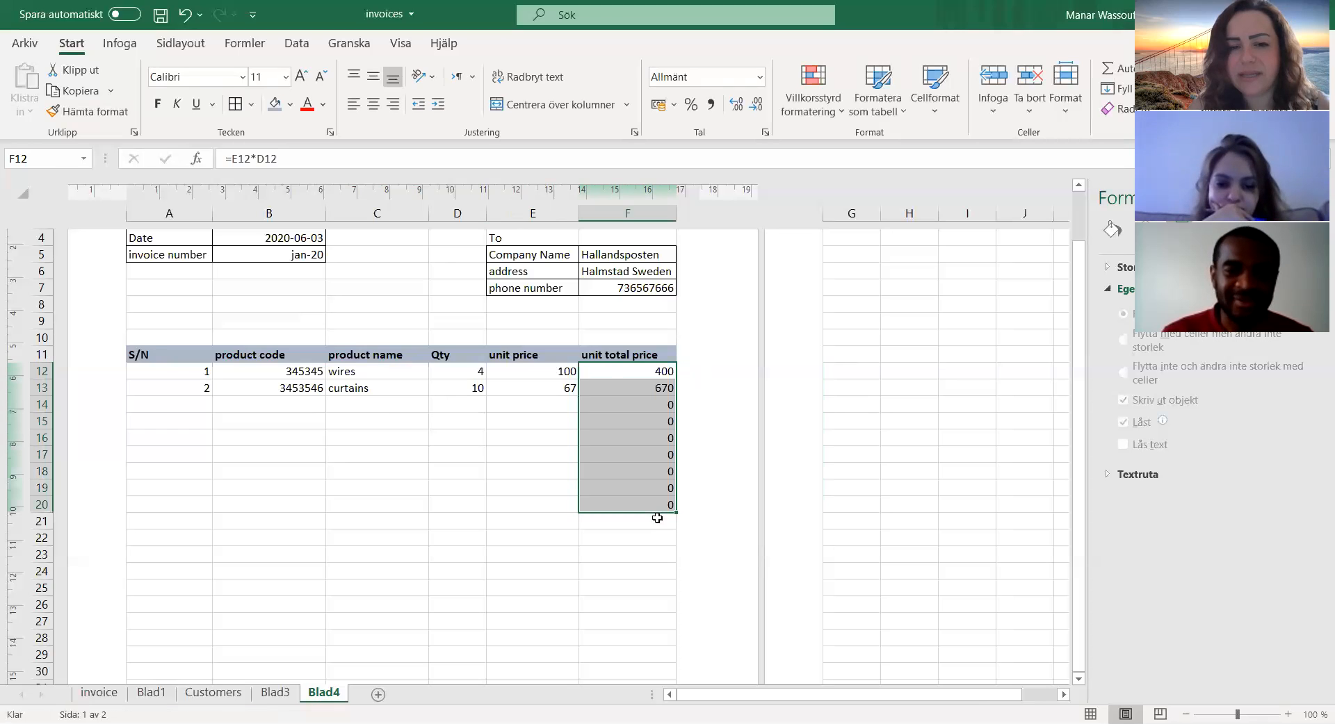
click(651, 386)
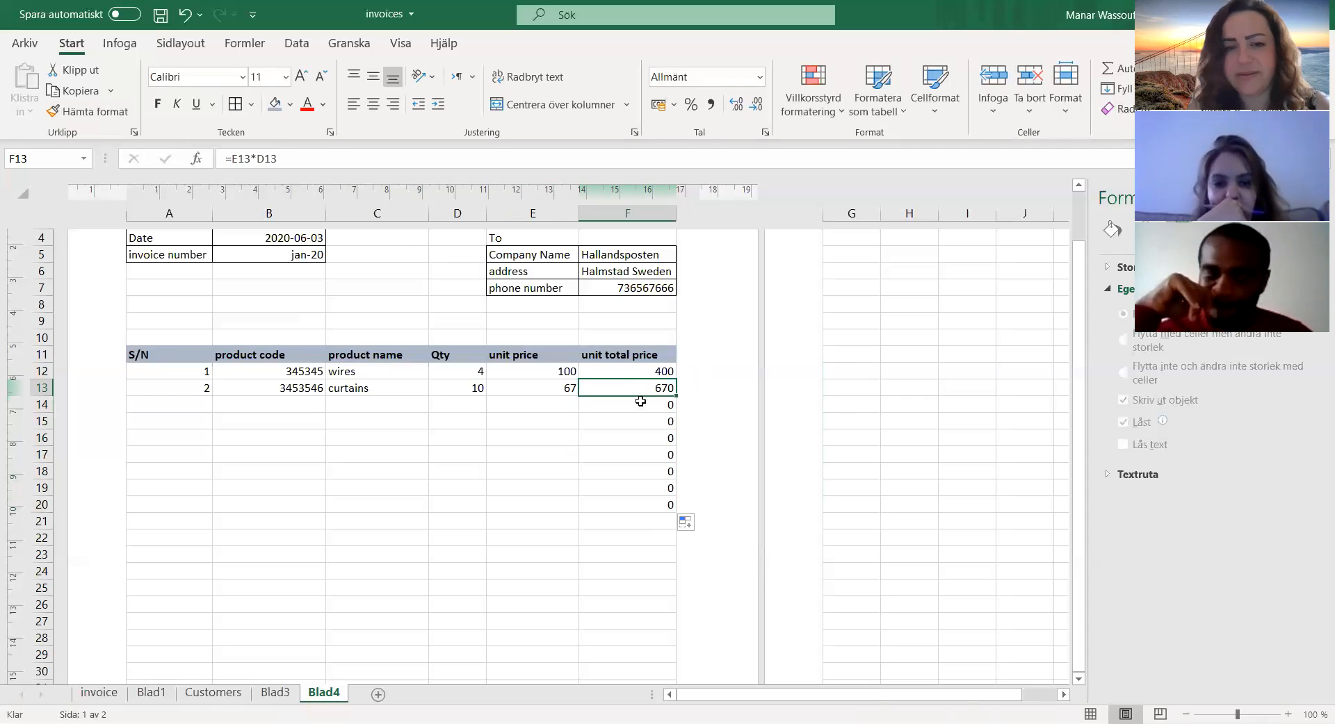
Step: Start the third product row in row 14 with S/N 3 and product code 757867
click(195, 410)
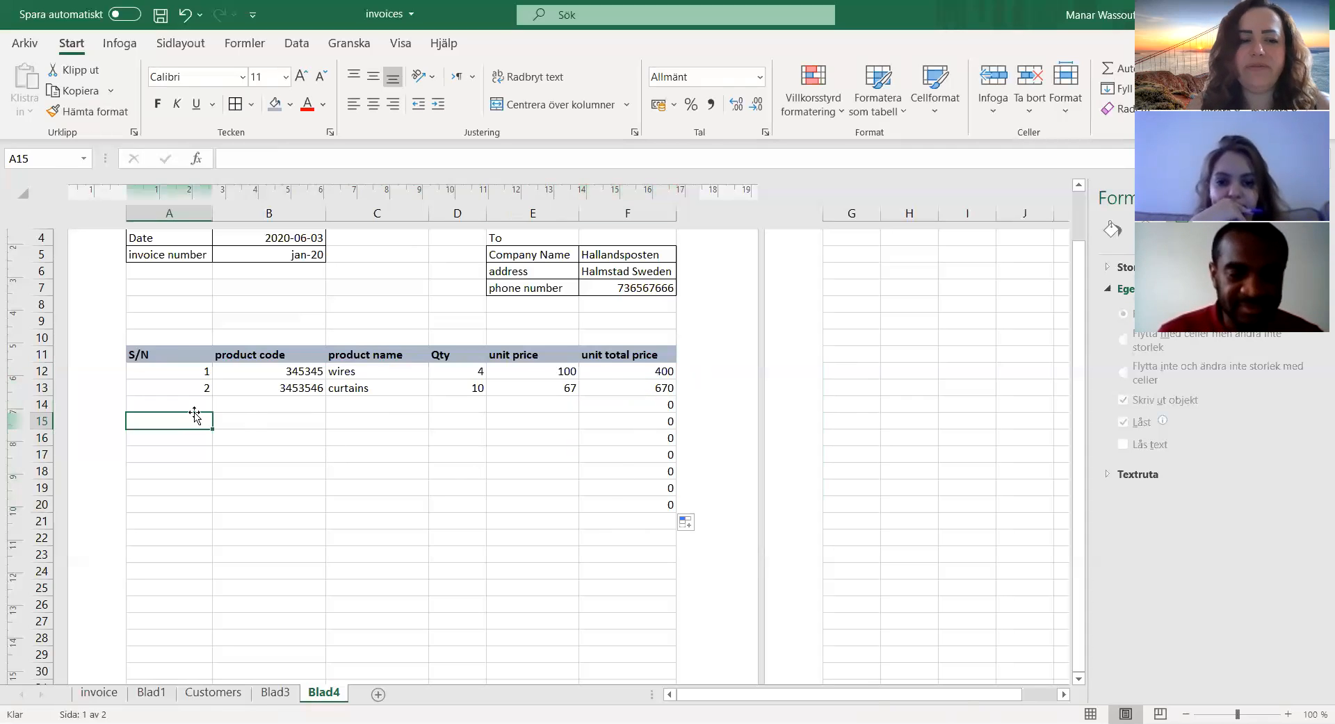
text(3)
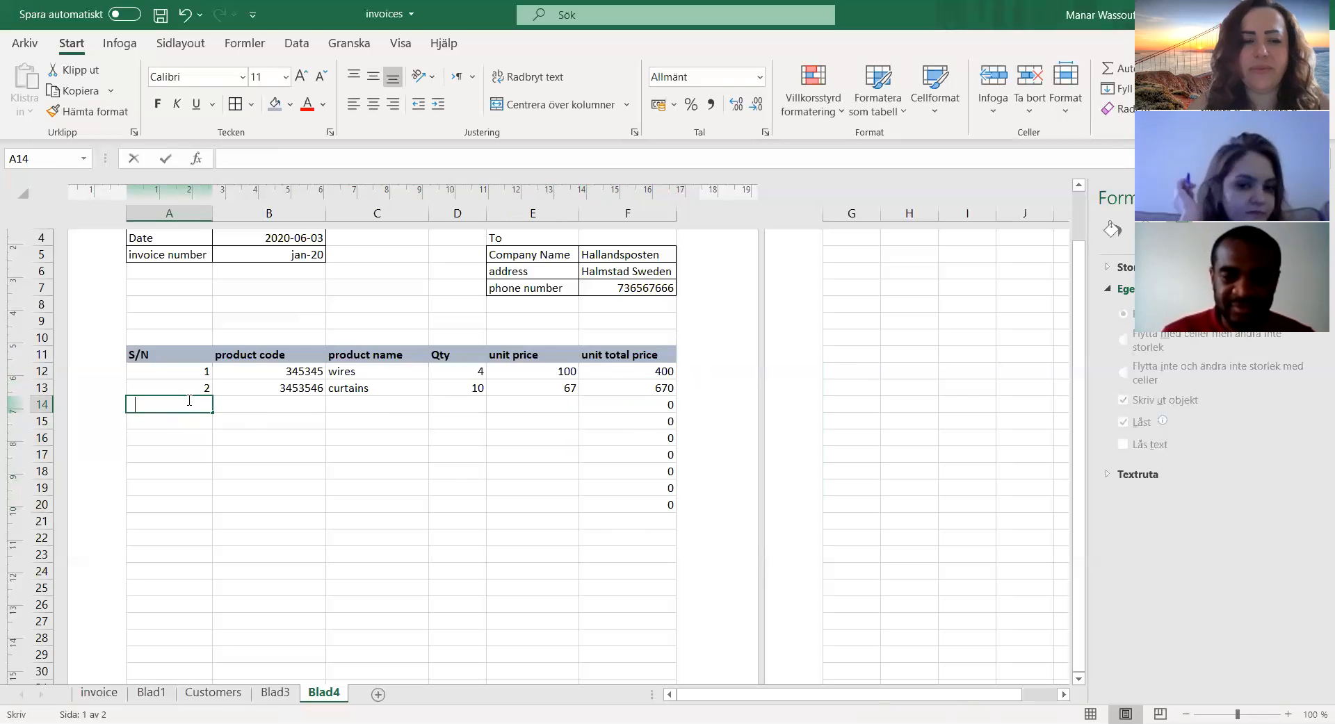
key(Tab)
text(757867)
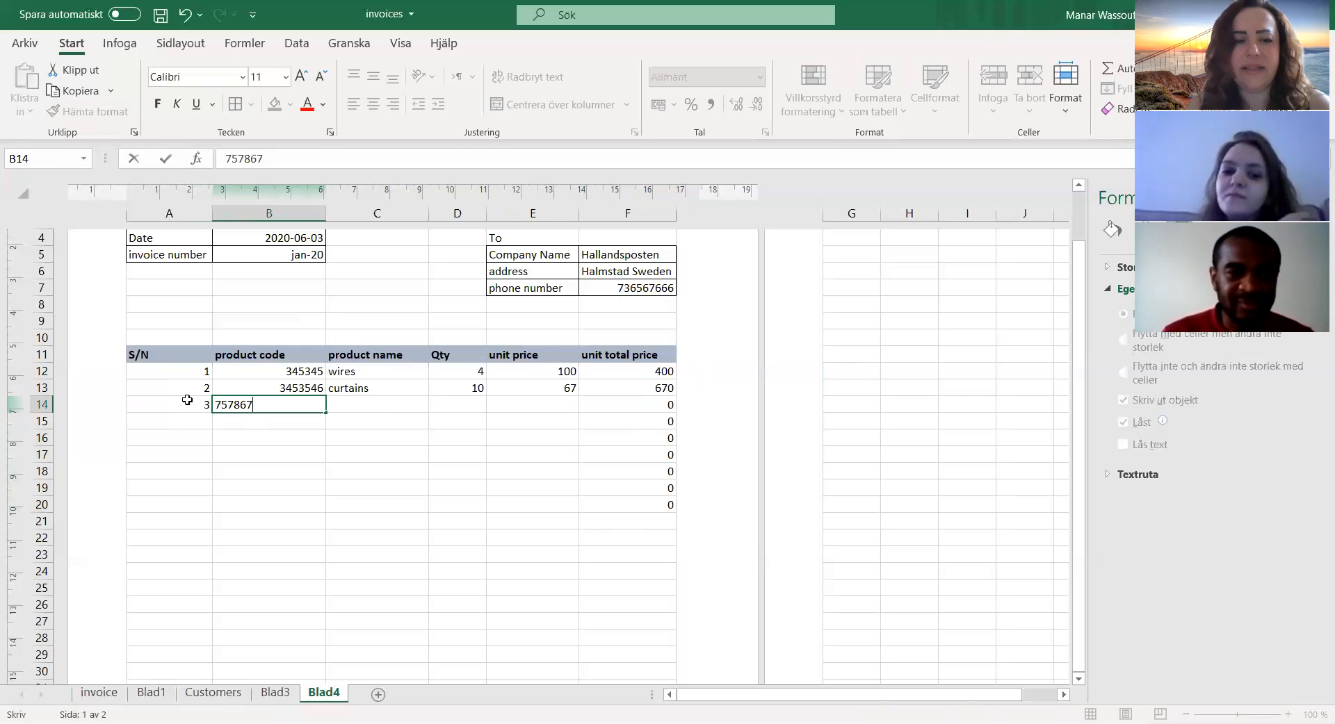
key(Tab)
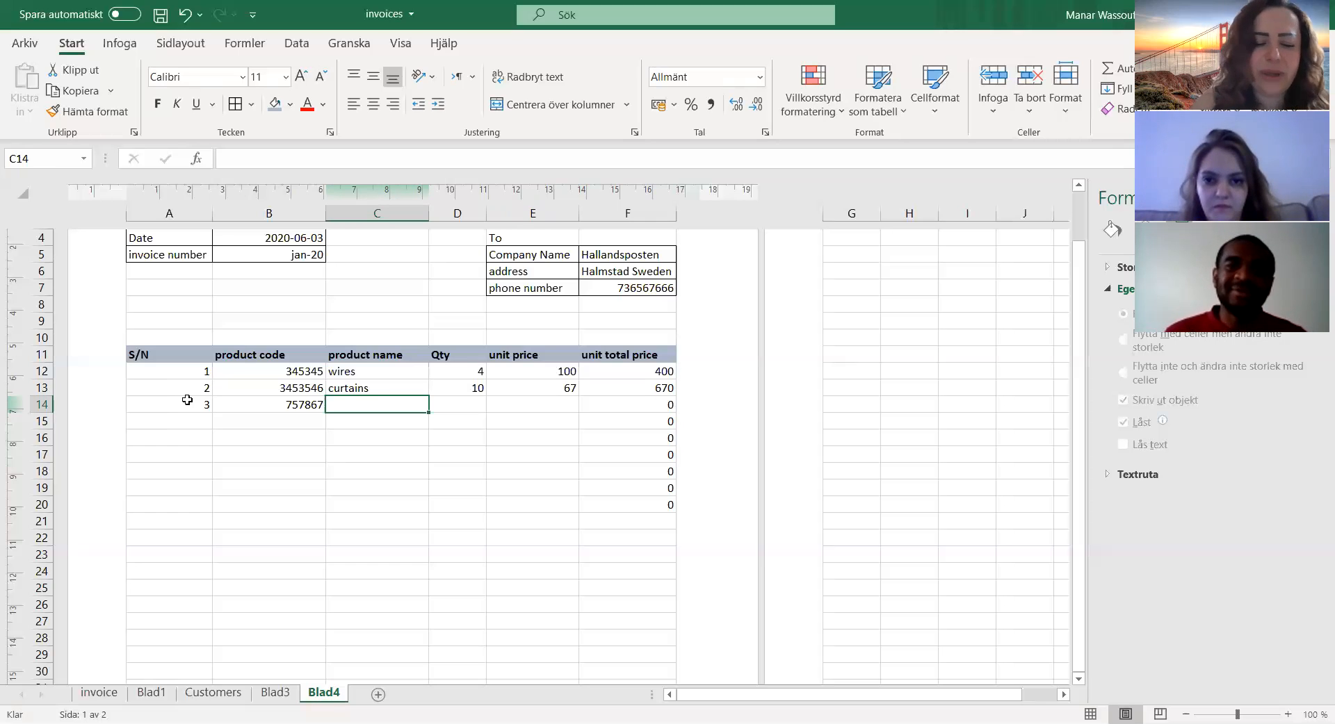
Step: Complete the third product row with product name "carpet", Qty 15 and unit price 23
text(carpet)
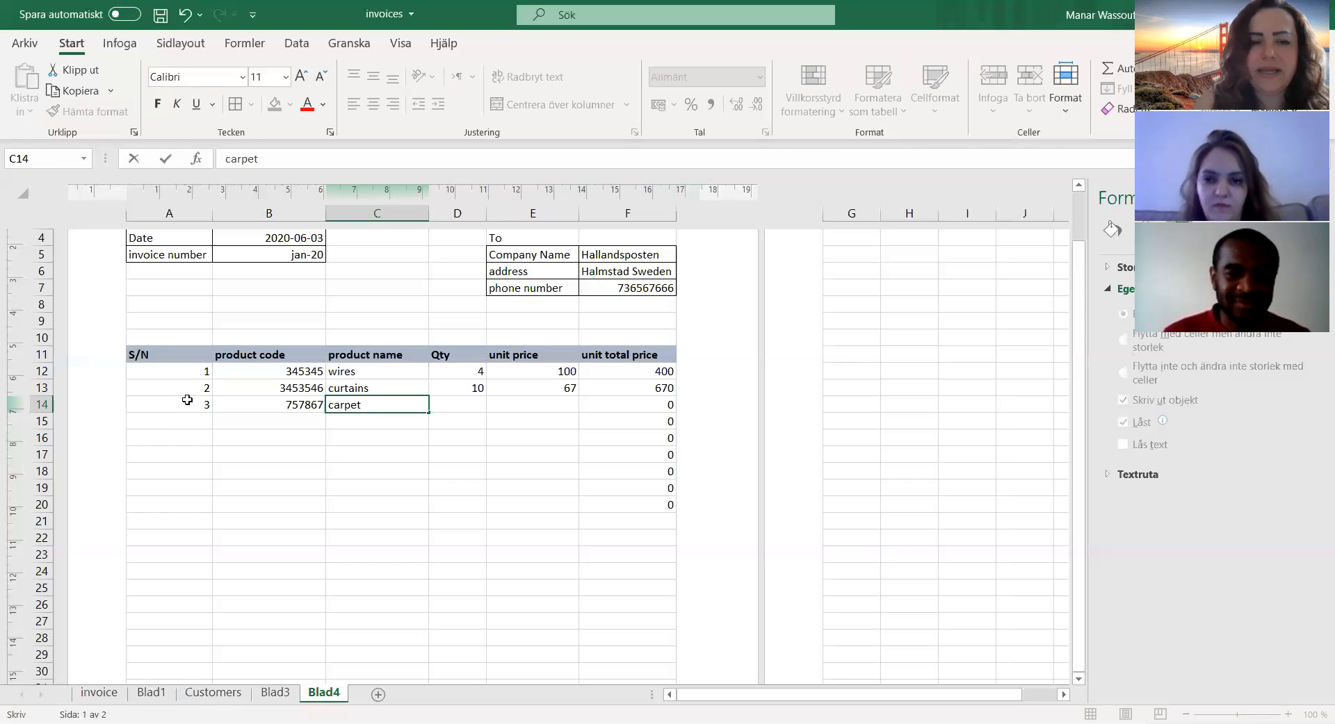
key(Tab)
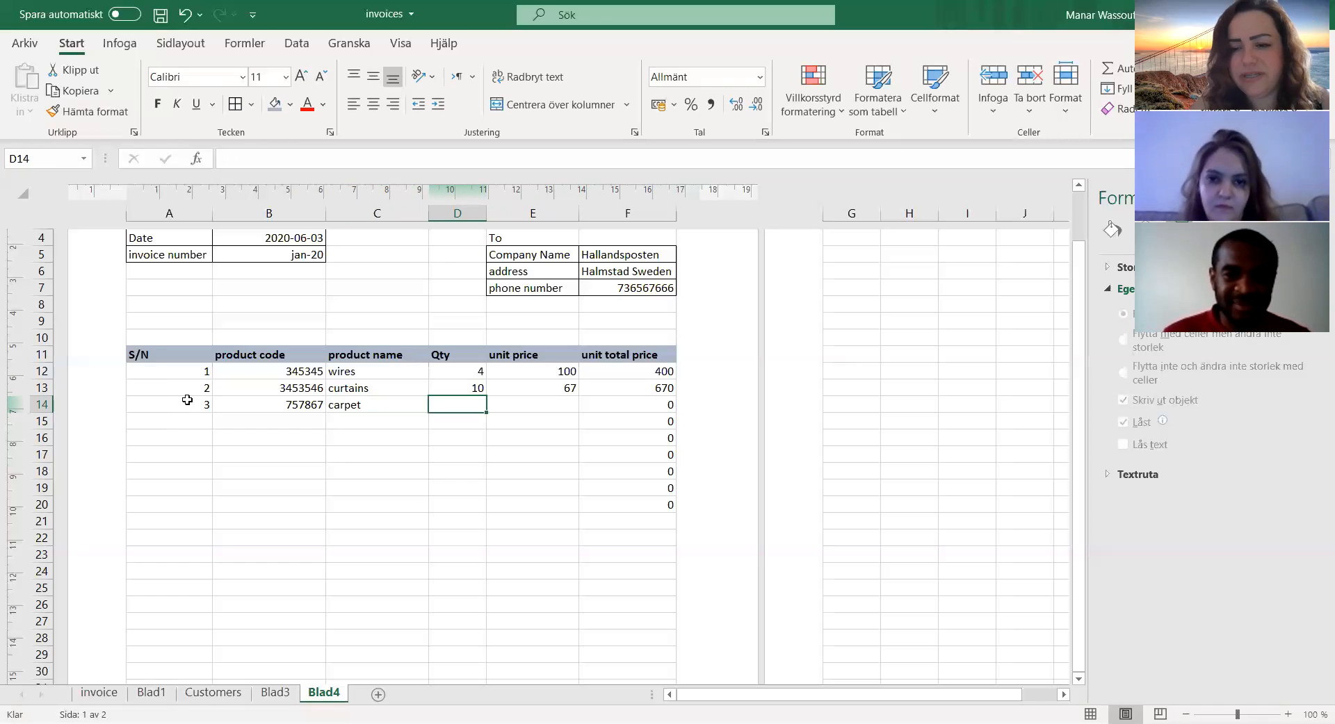
text(15)
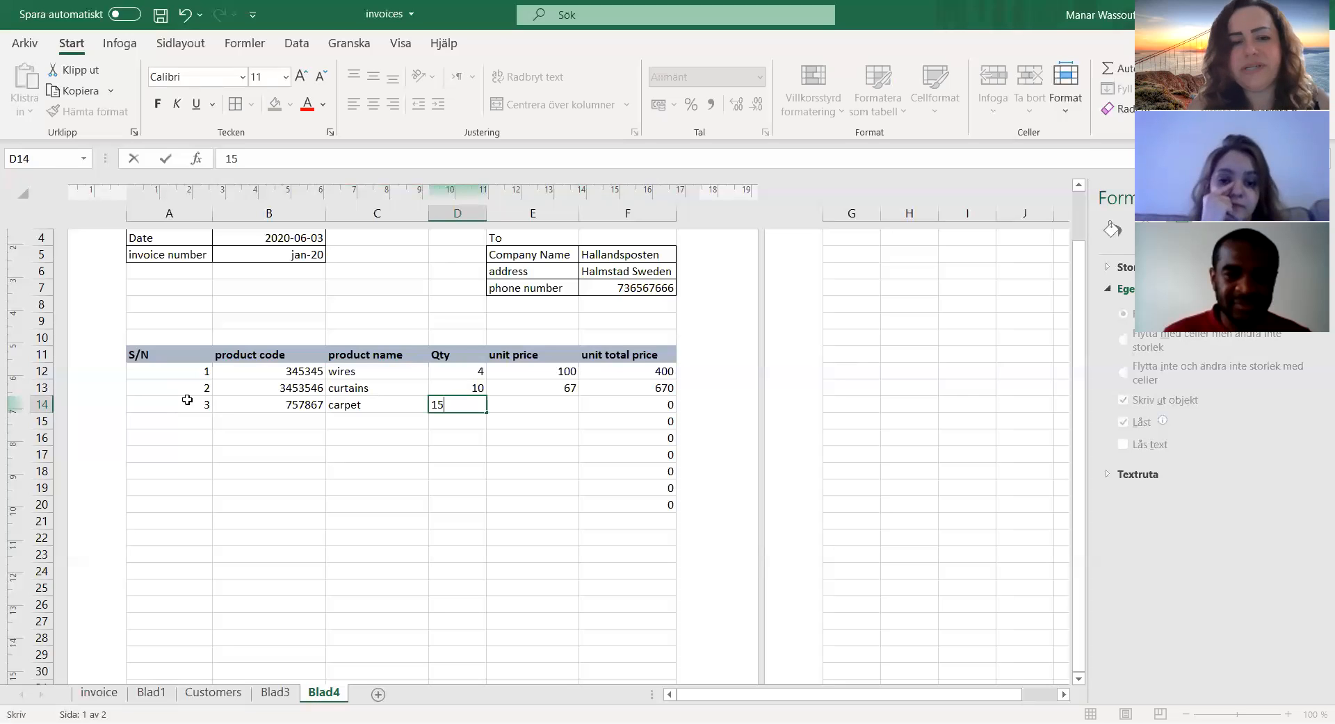
key(Tab)
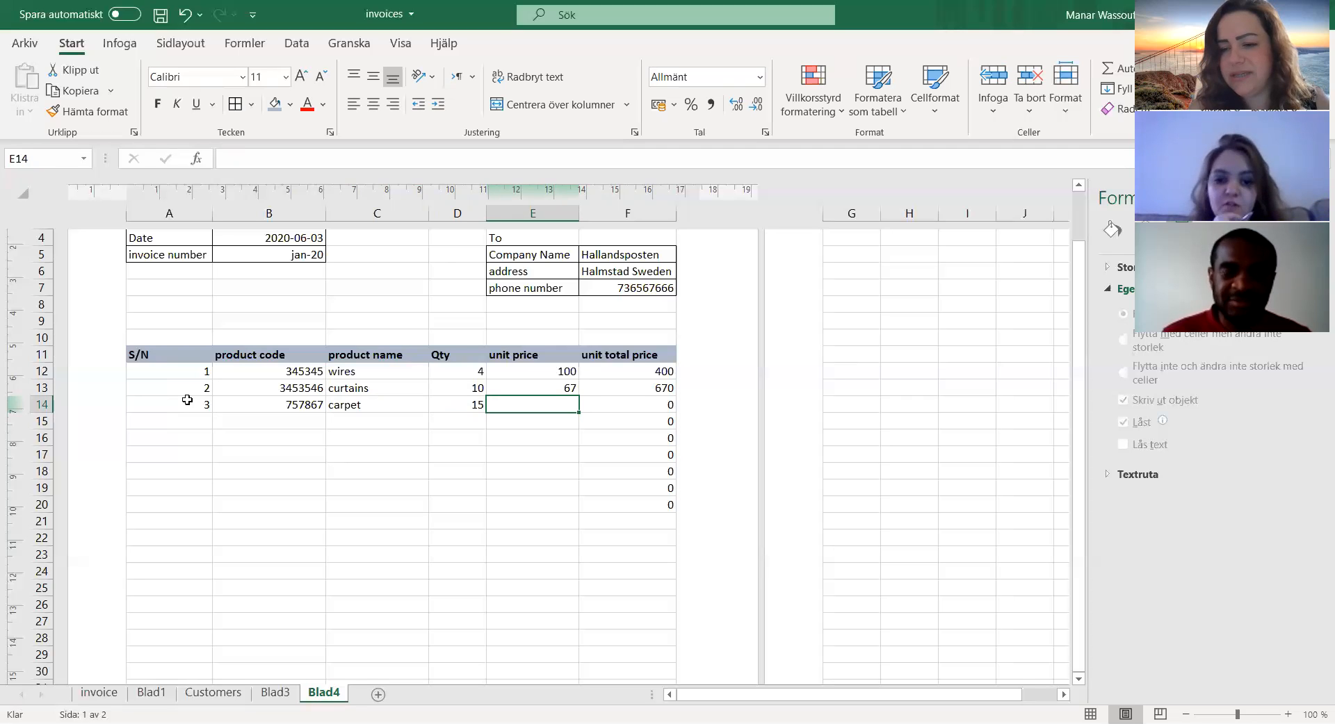
text(23)
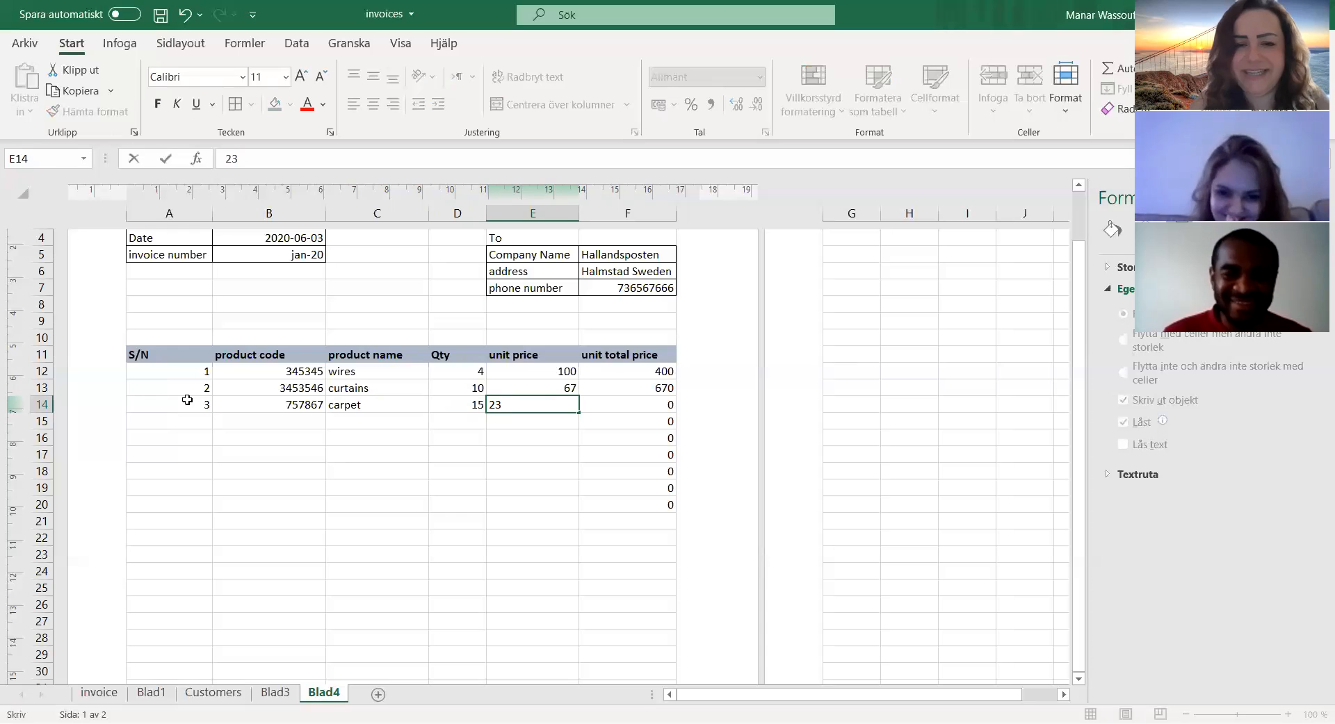
key(Tab)
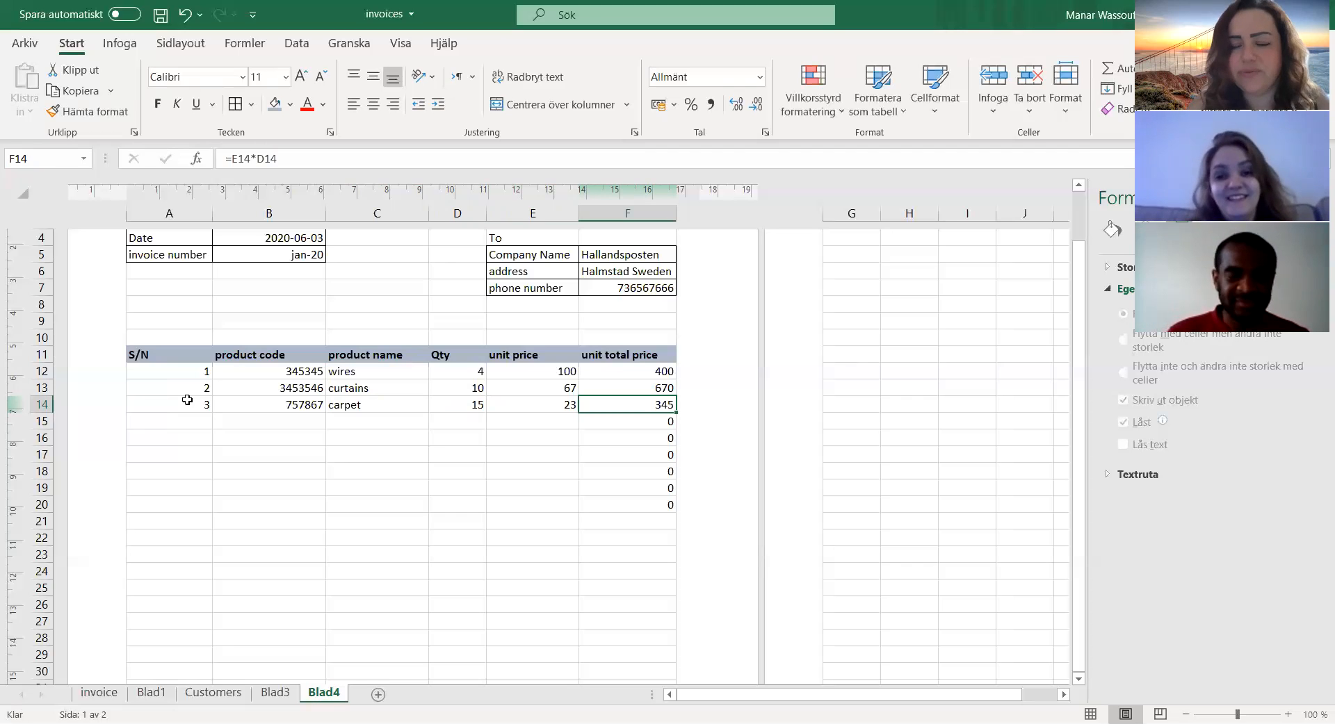
Step: Clear the unused unit total price formulas in F15:F20 below the carpet row
key(Down)
key(Down)
key(Down)
key(Down)
key(Down)
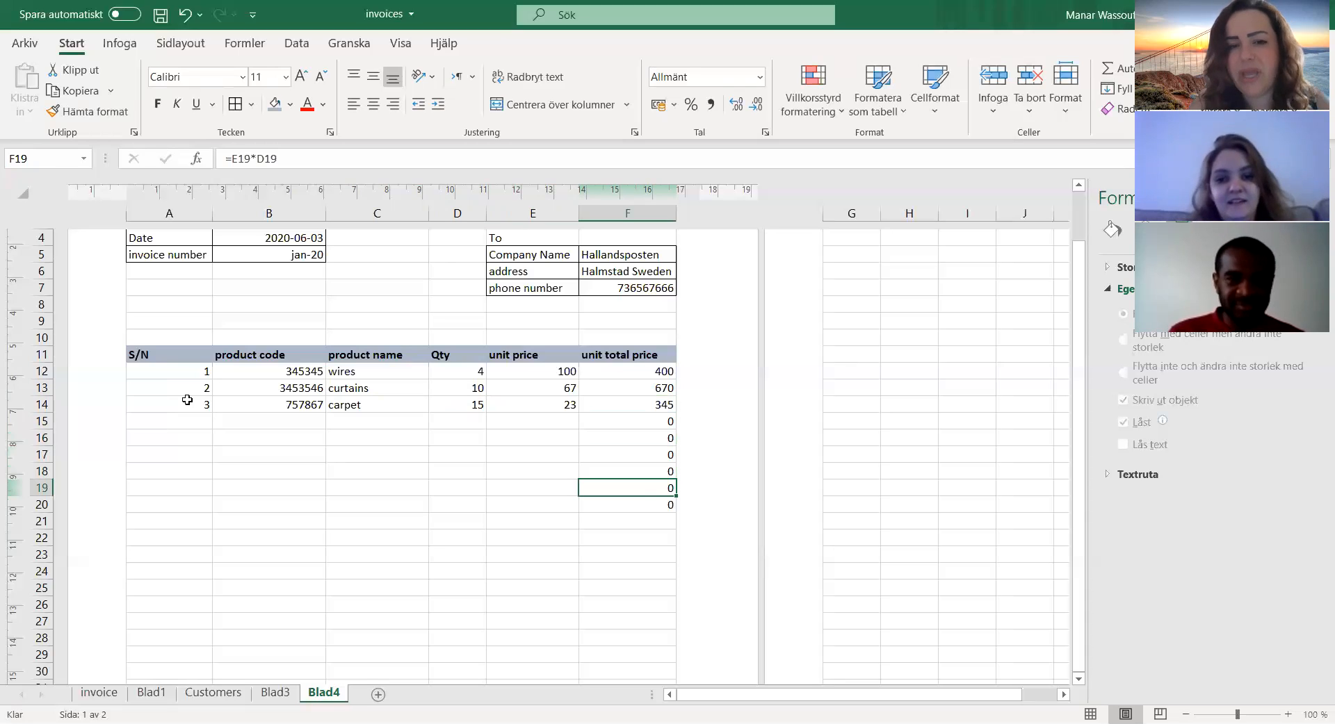
drag(599, 459, 606, 507)
drag(615, 422, 618, 503)
key(Delete)
click(521, 457)
click(560, 423)
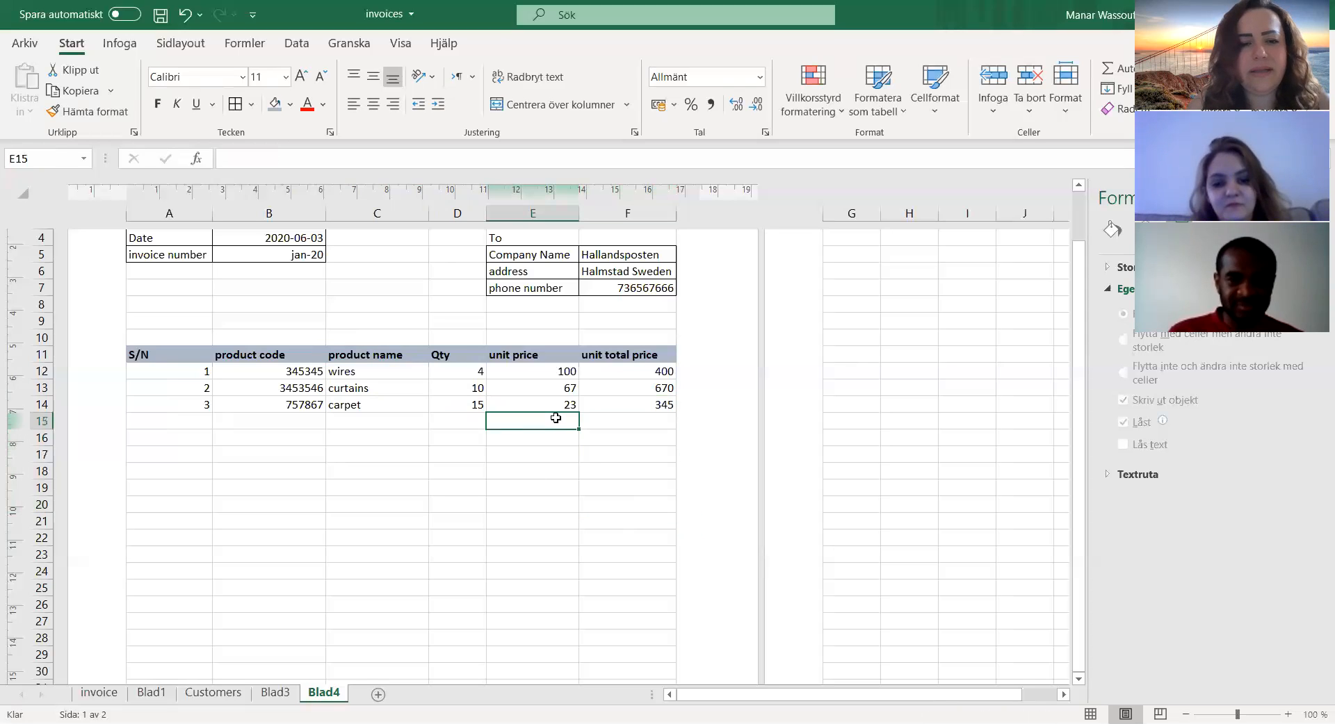
Step: Apply all borders to the product table A11:F14, including the header row
scroll(321, 471, down, 1)
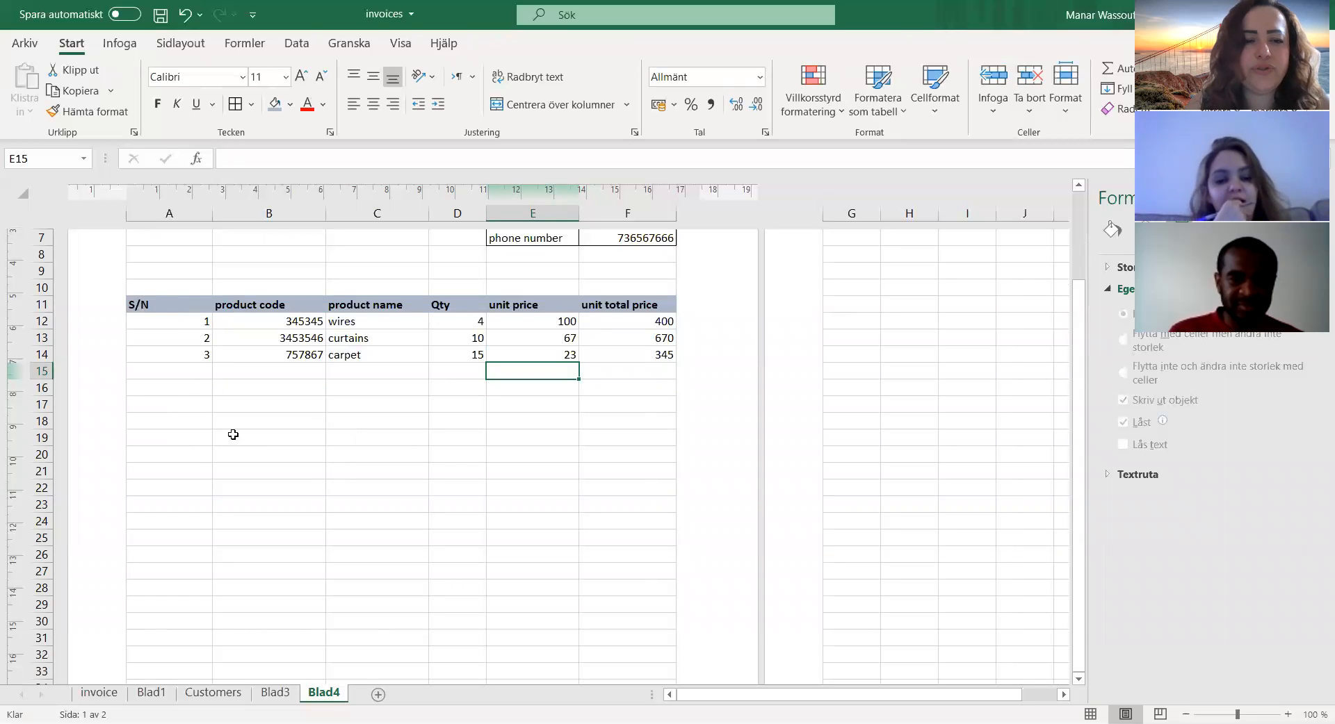
drag(157, 312, 645, 354)
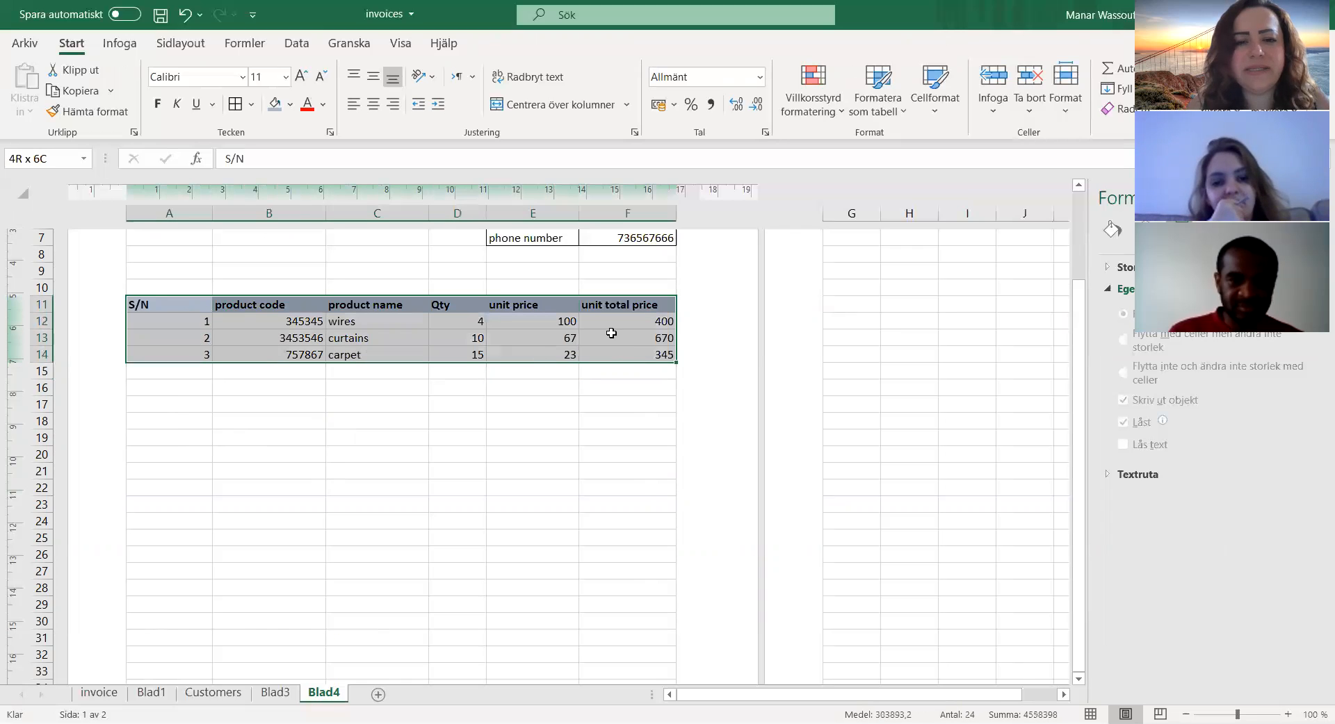
click(235, 104)
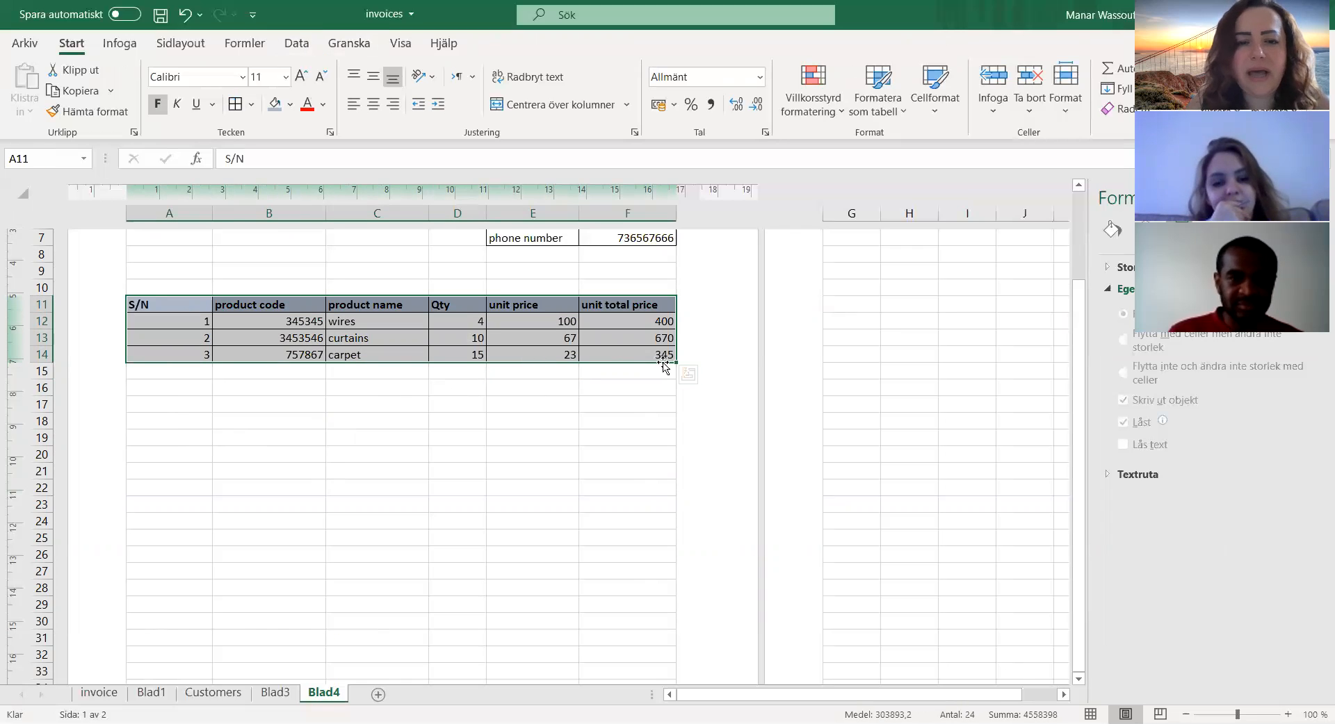
click(632, 370)
Step: Label E15 "total" and sum the unit total prices in F15 with the formula =SUMMA(F12:F14)
click(534, 373)
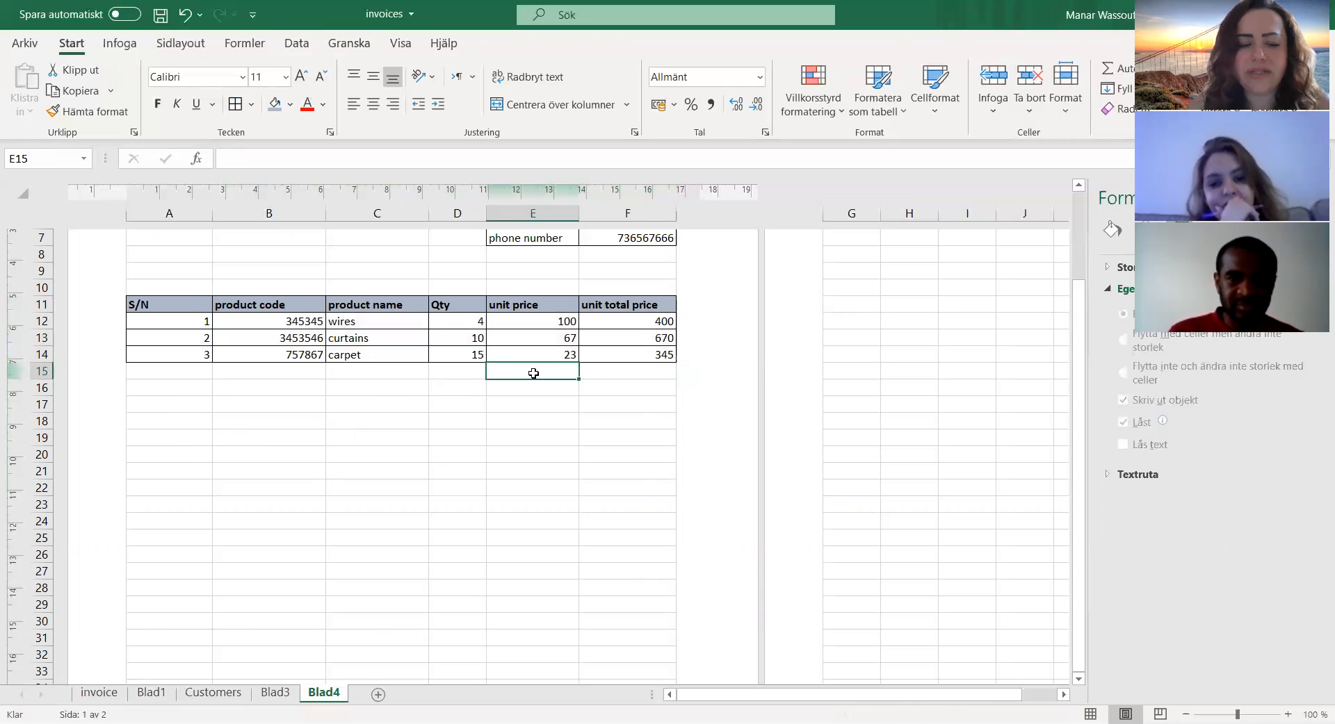
text(total)
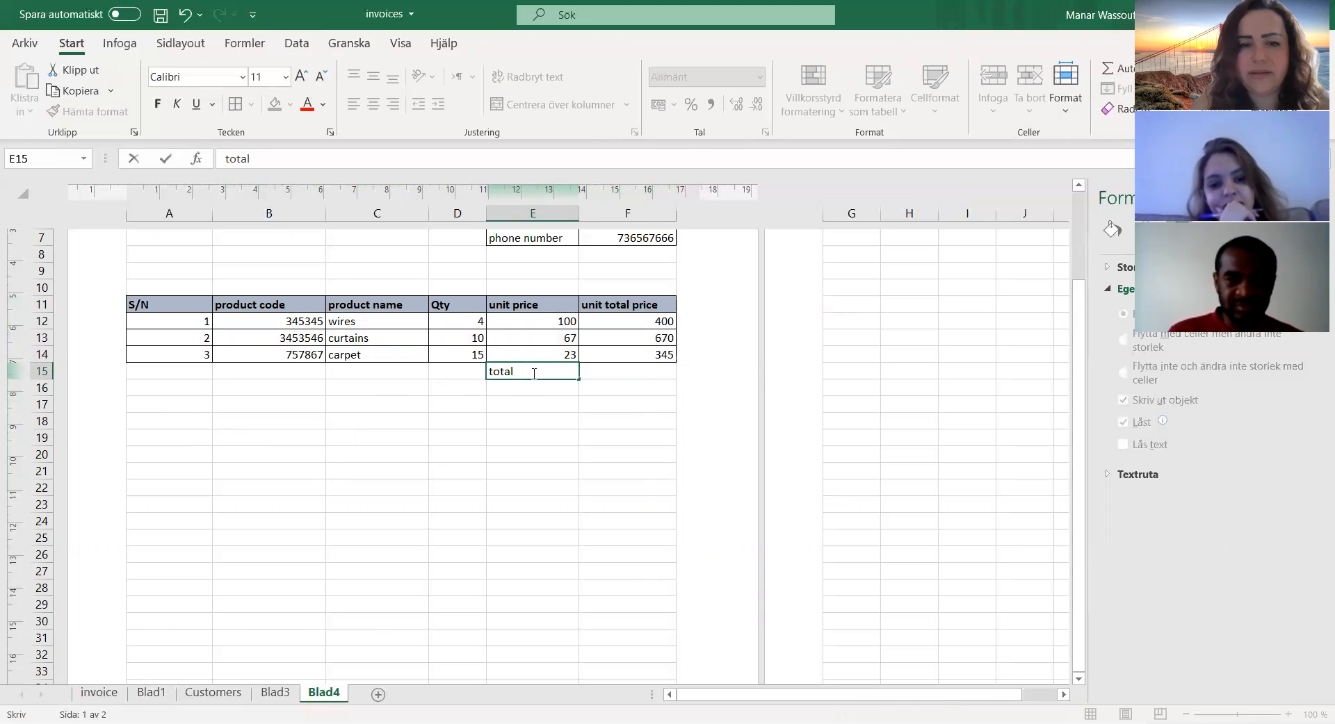
key(Tab)
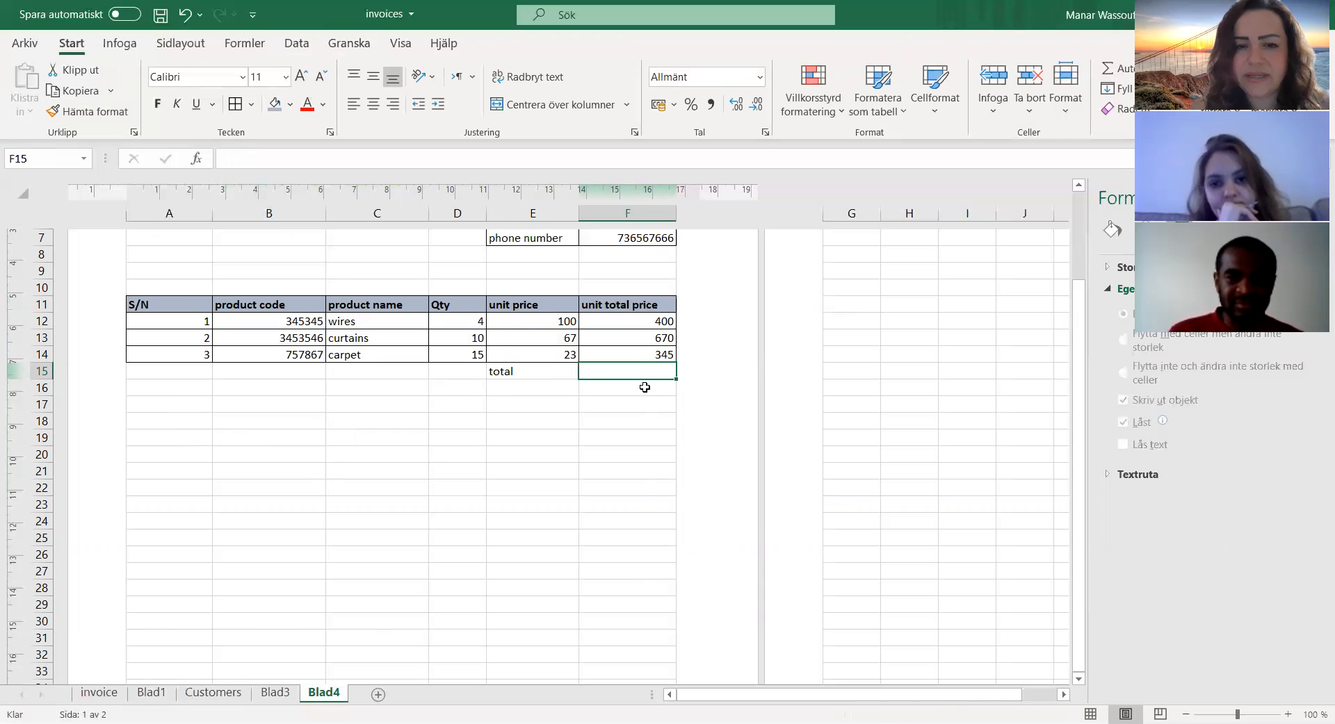
text(=)
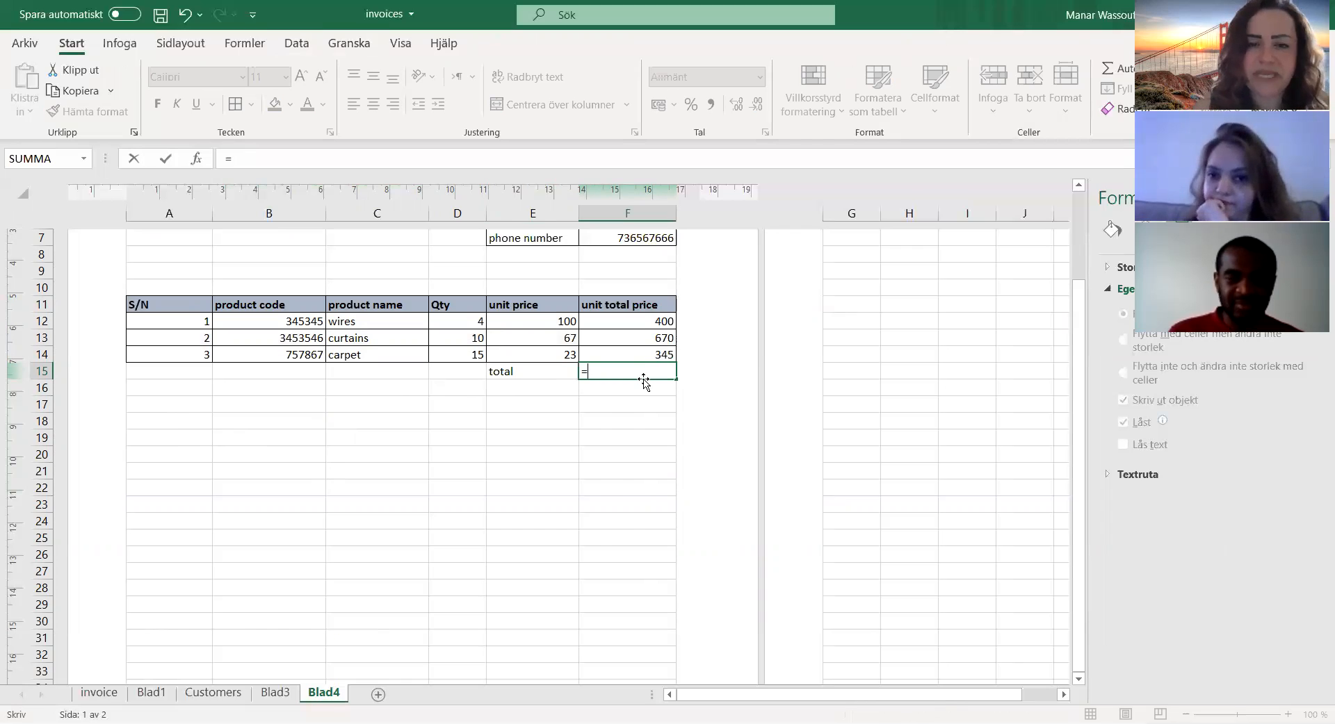
text(sum)
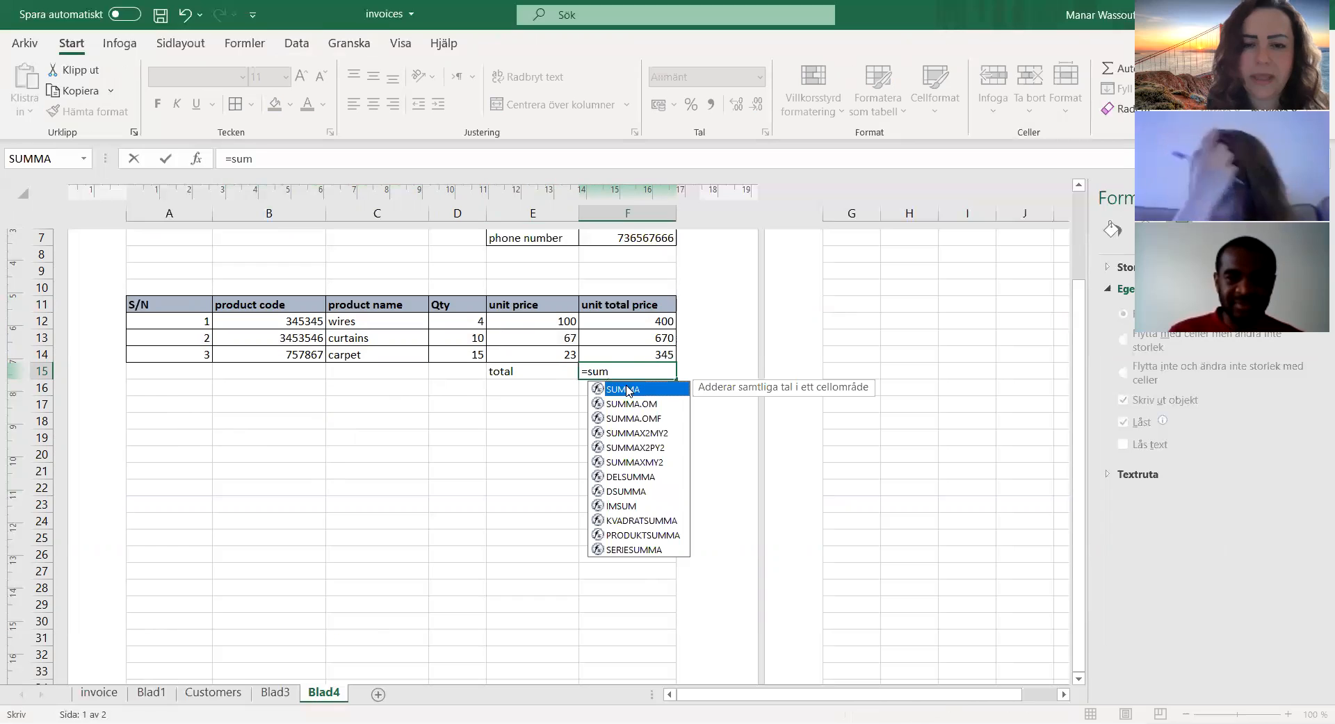
double_click(628, 390)
click(660, 326)
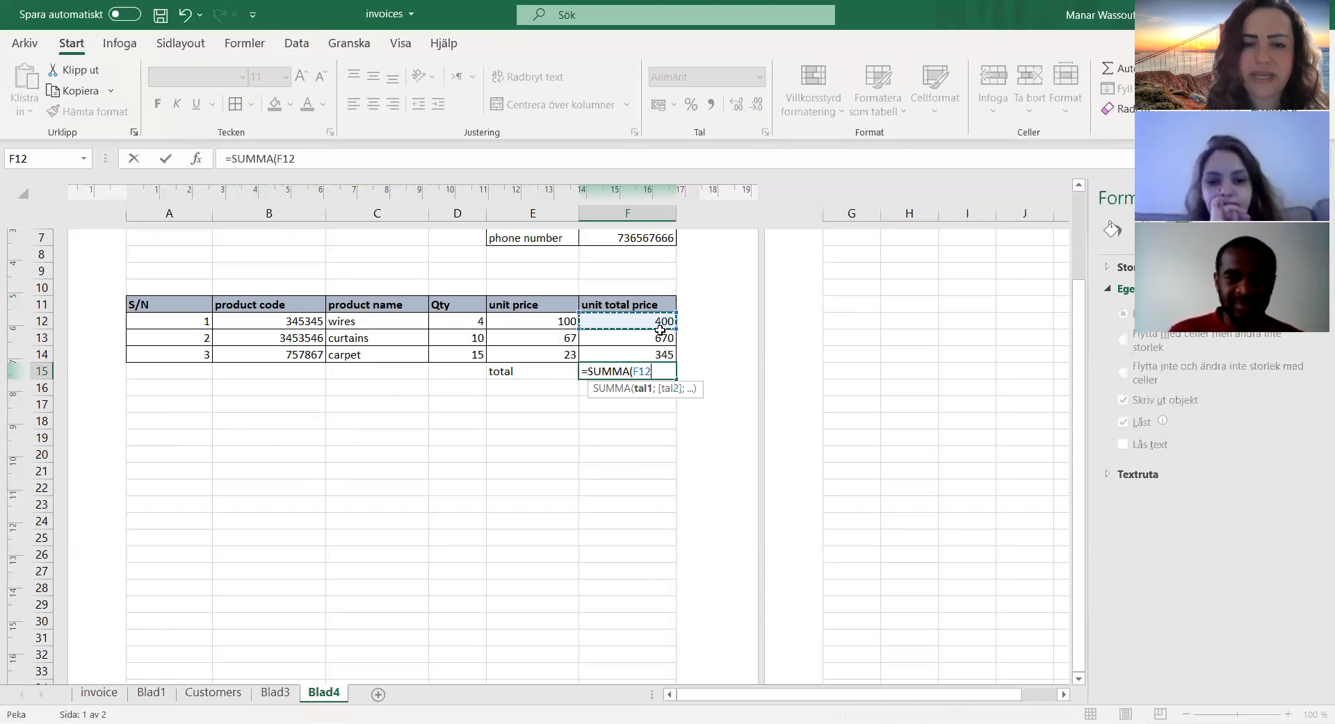
drag(660, 330, 659, 354)
key(Return)
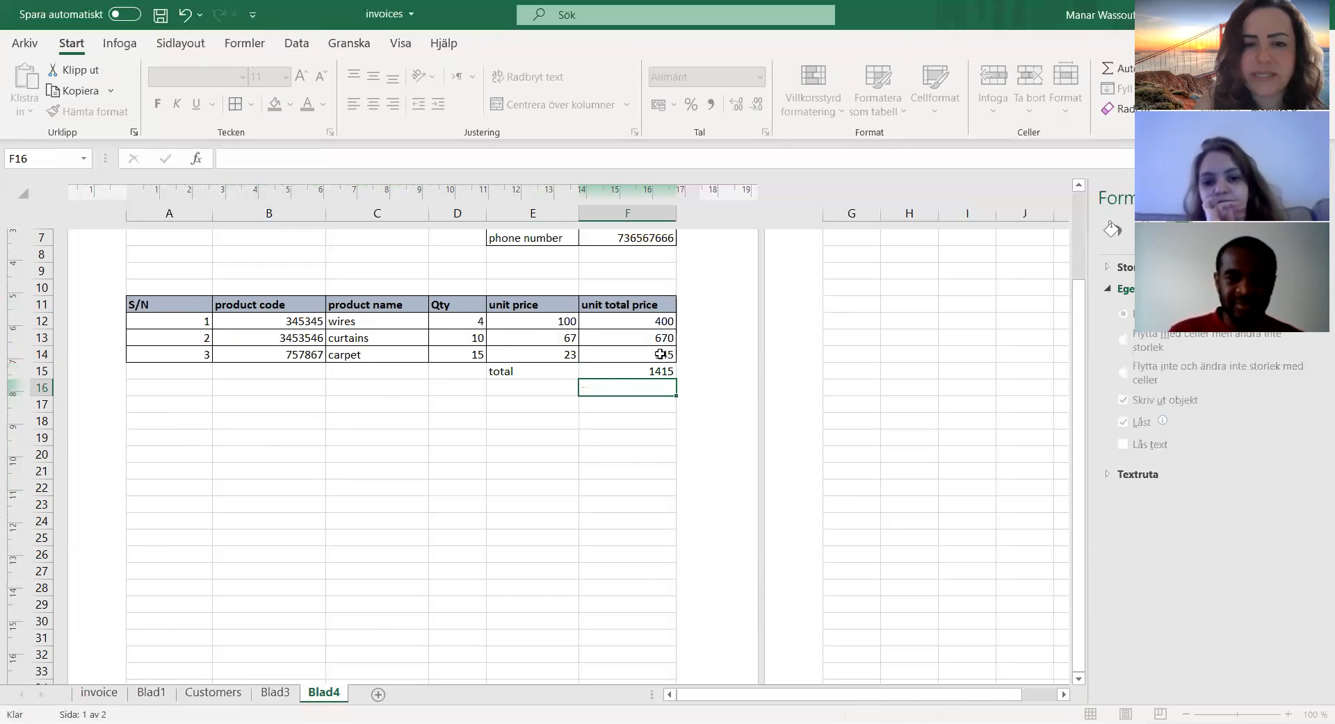
key(Up)
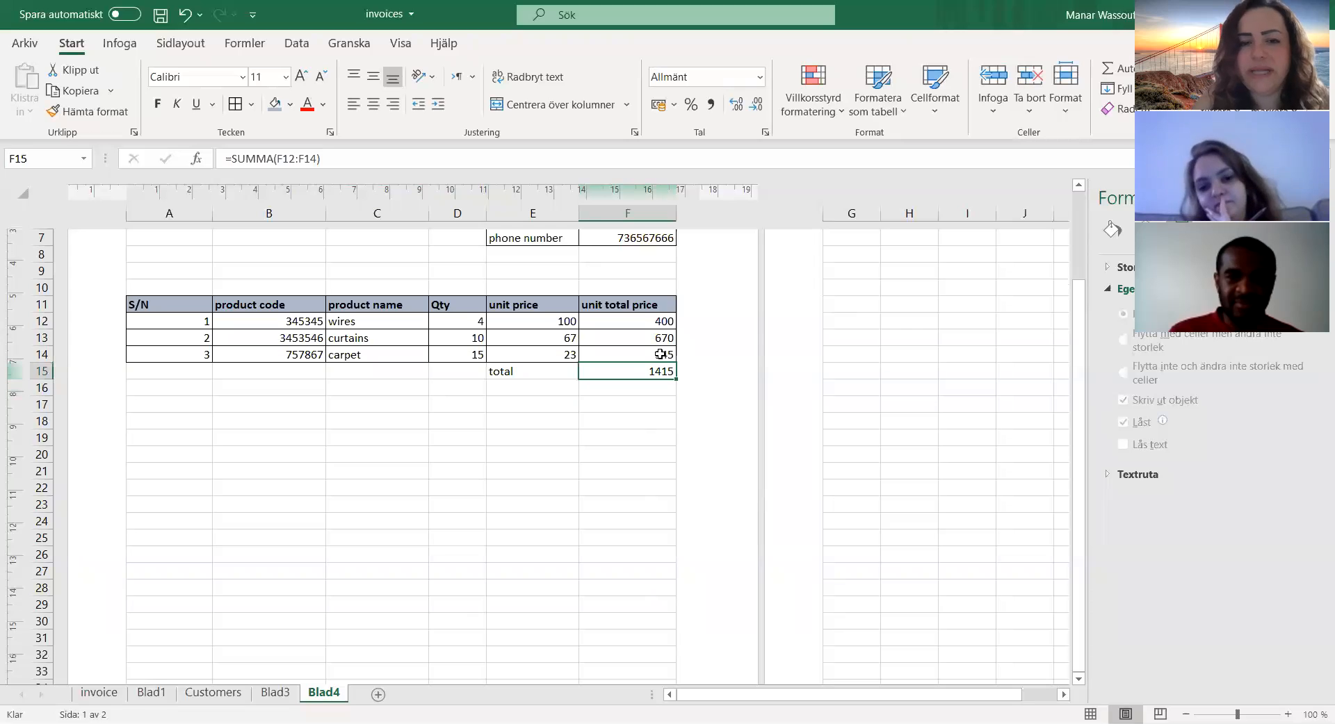
Step: Enter the label "moms" in A15 and the rate 25% below it in A16
key(Left)
key(Left)
key(Left)
key(Left)
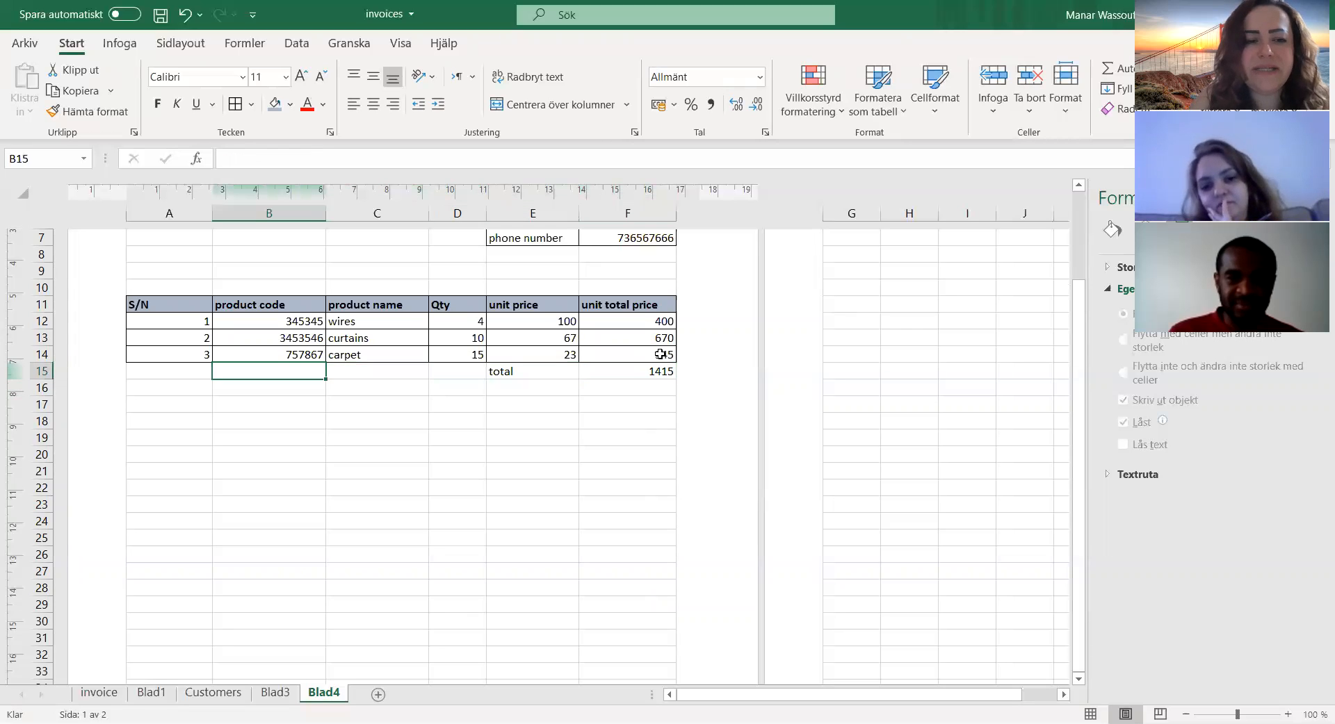
key(Left)
text(m)
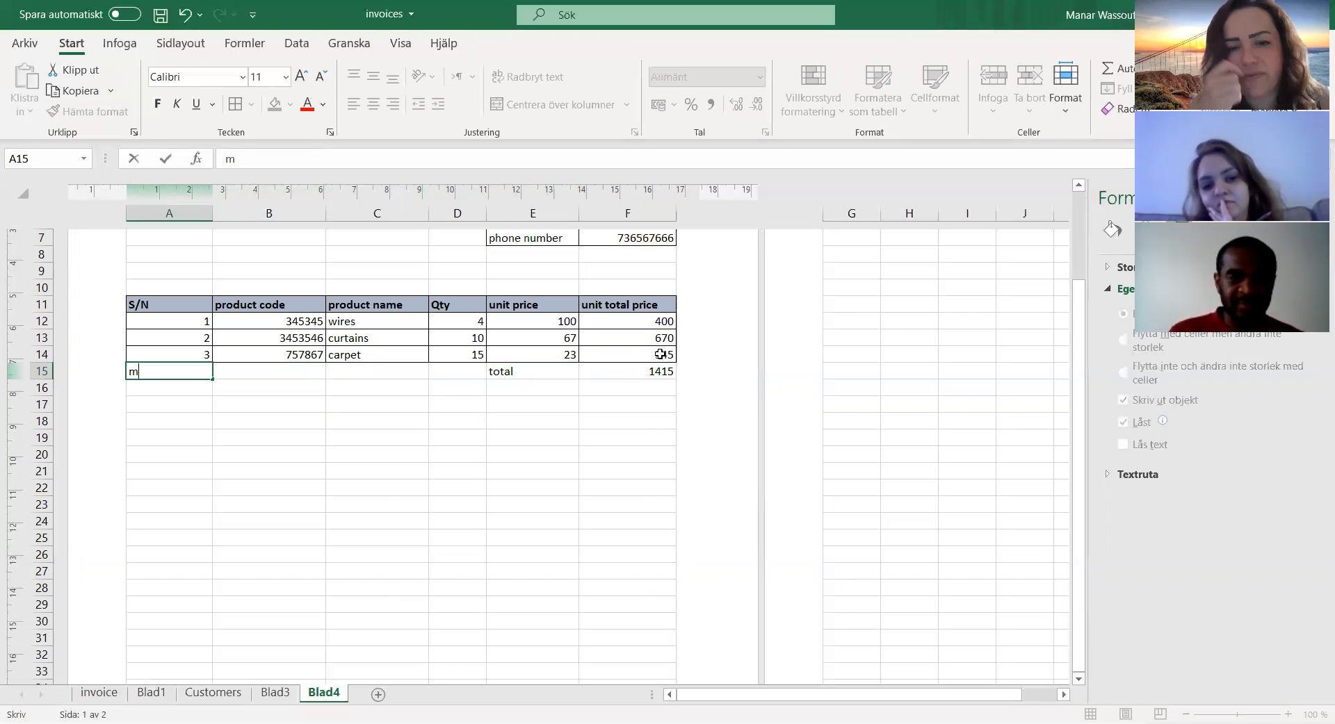
text(oms)
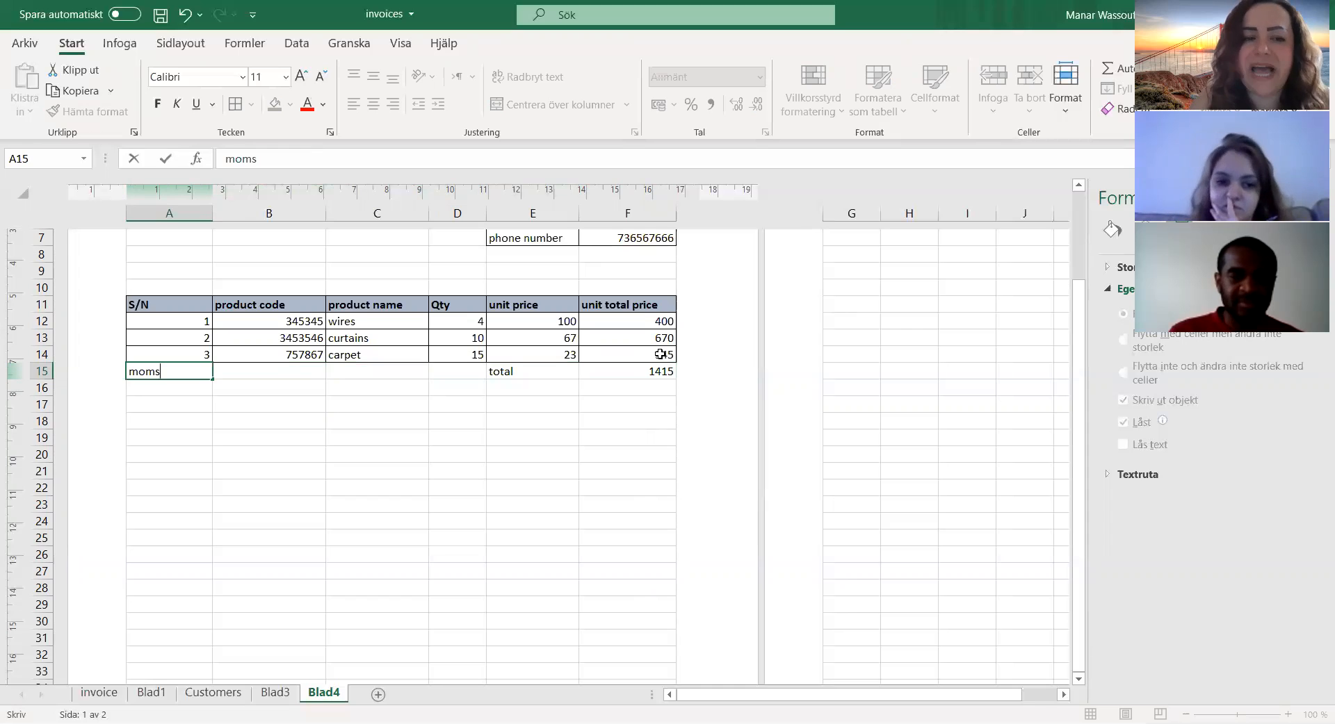
key(Tab)
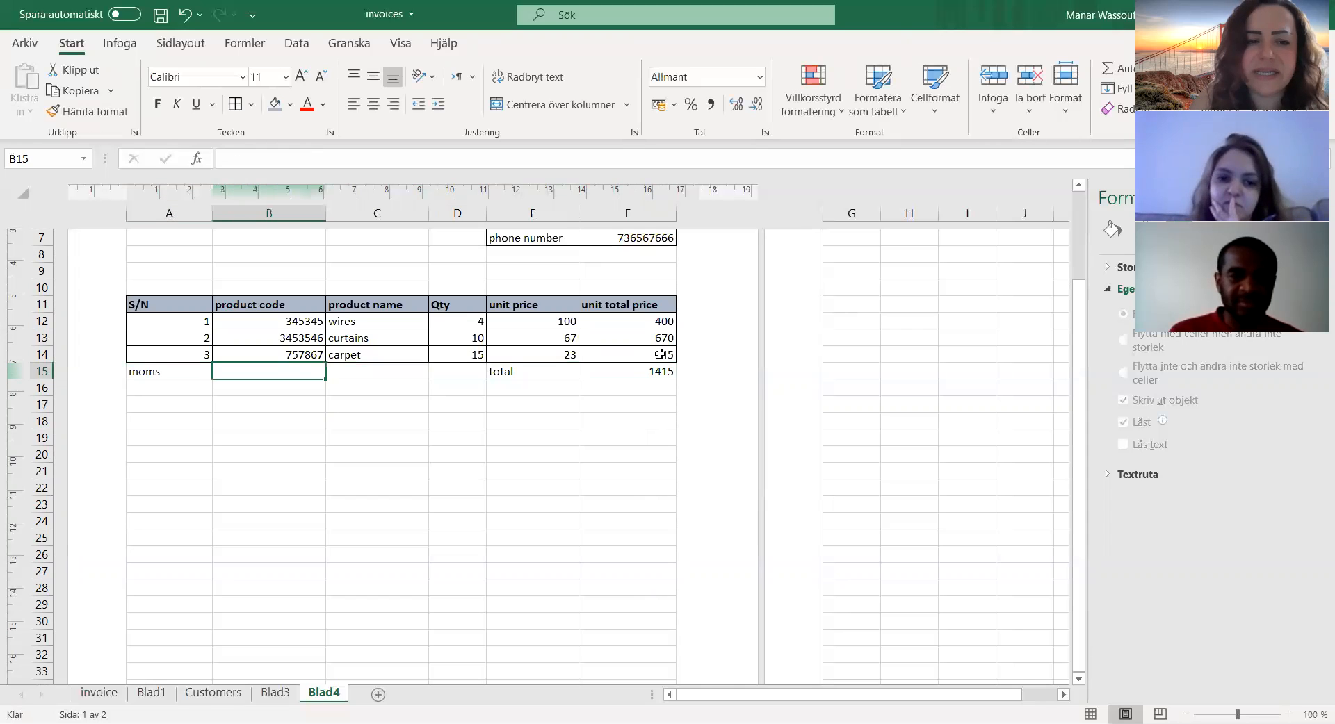
key(Return)
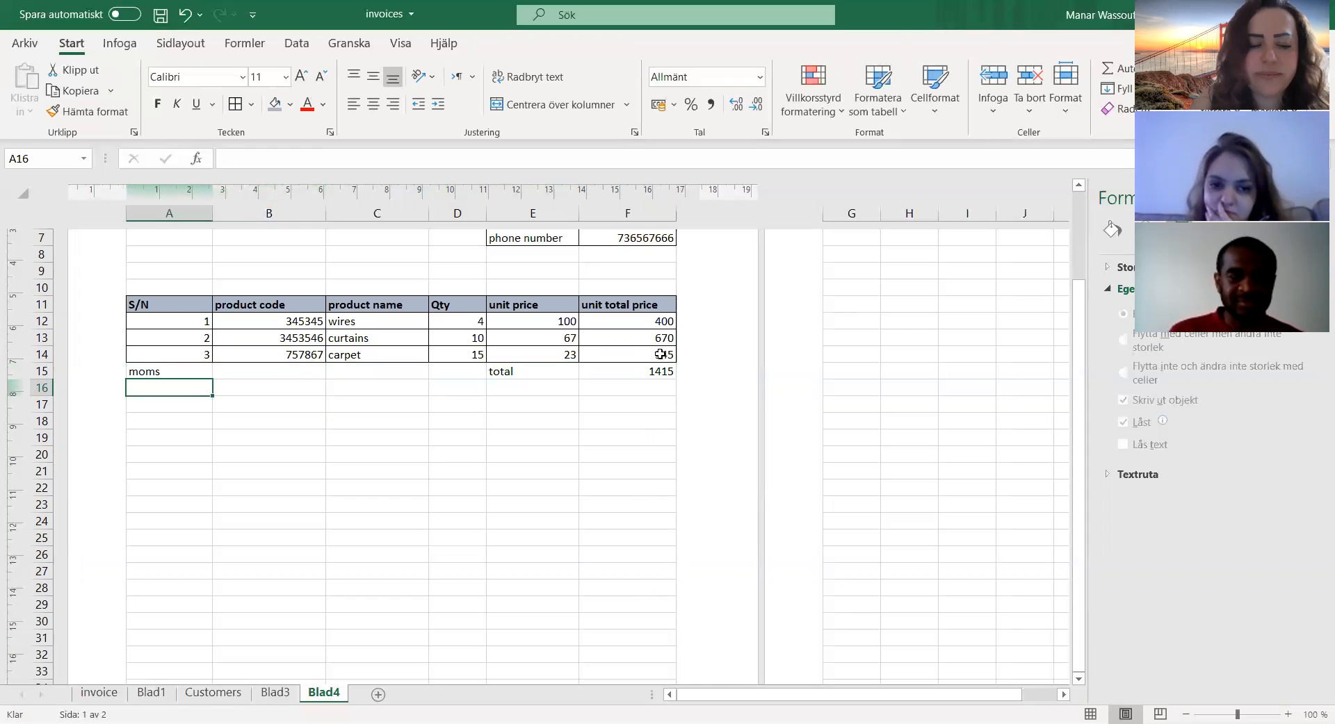
text(25)
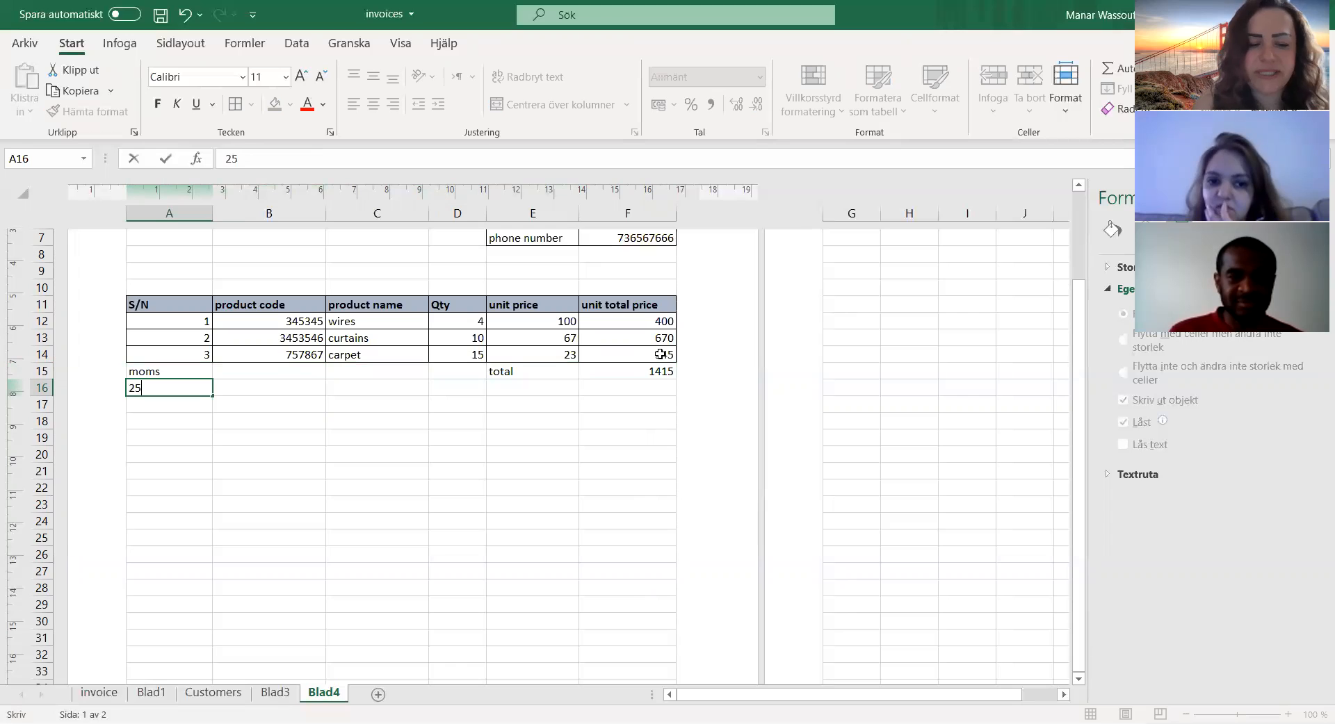
text(%)
key(Tab)
Step: Calculate the moms amount in B15 with the formula =F15*A16
key(Up)
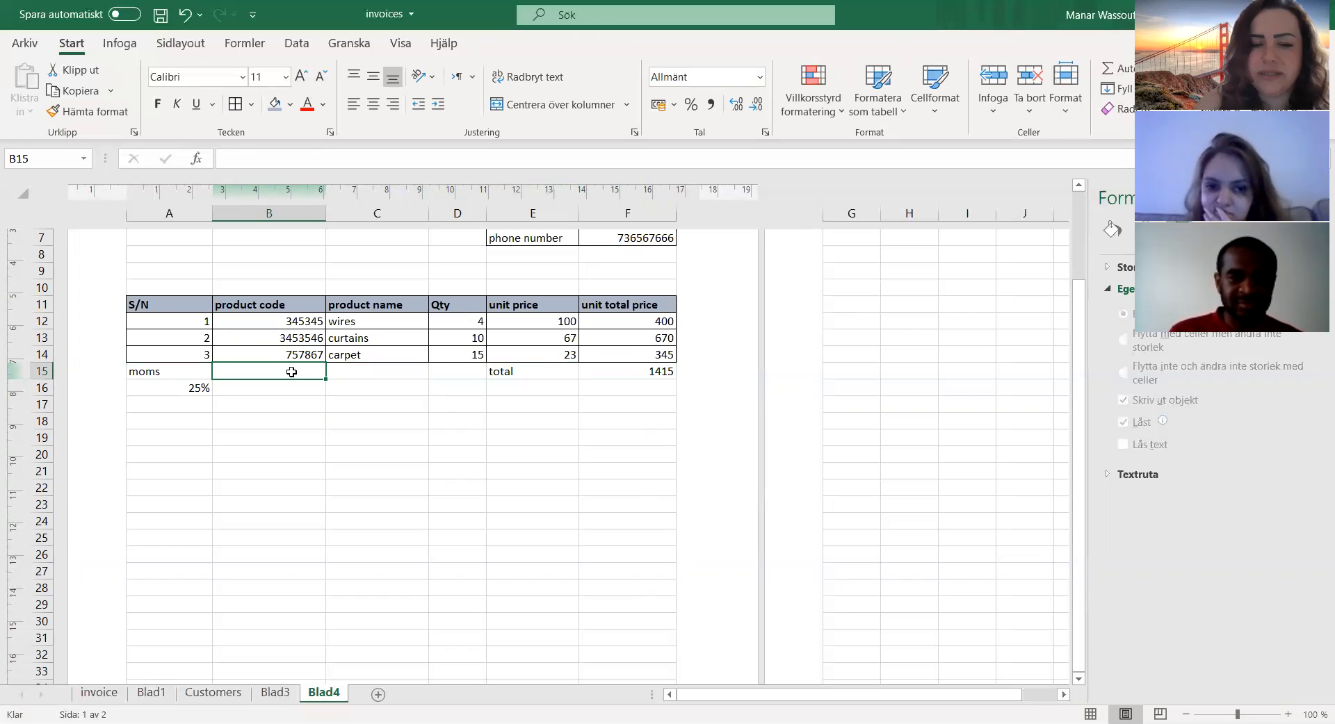
text(=)
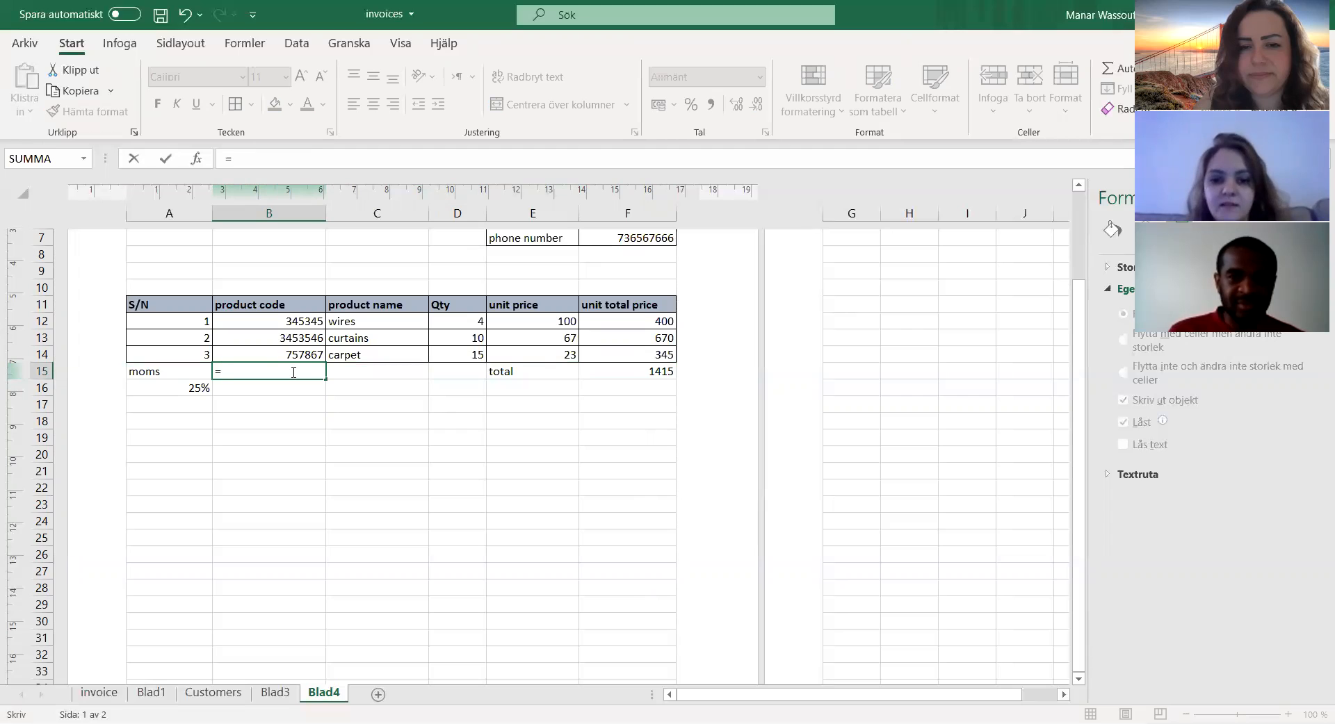
click(610, 371)
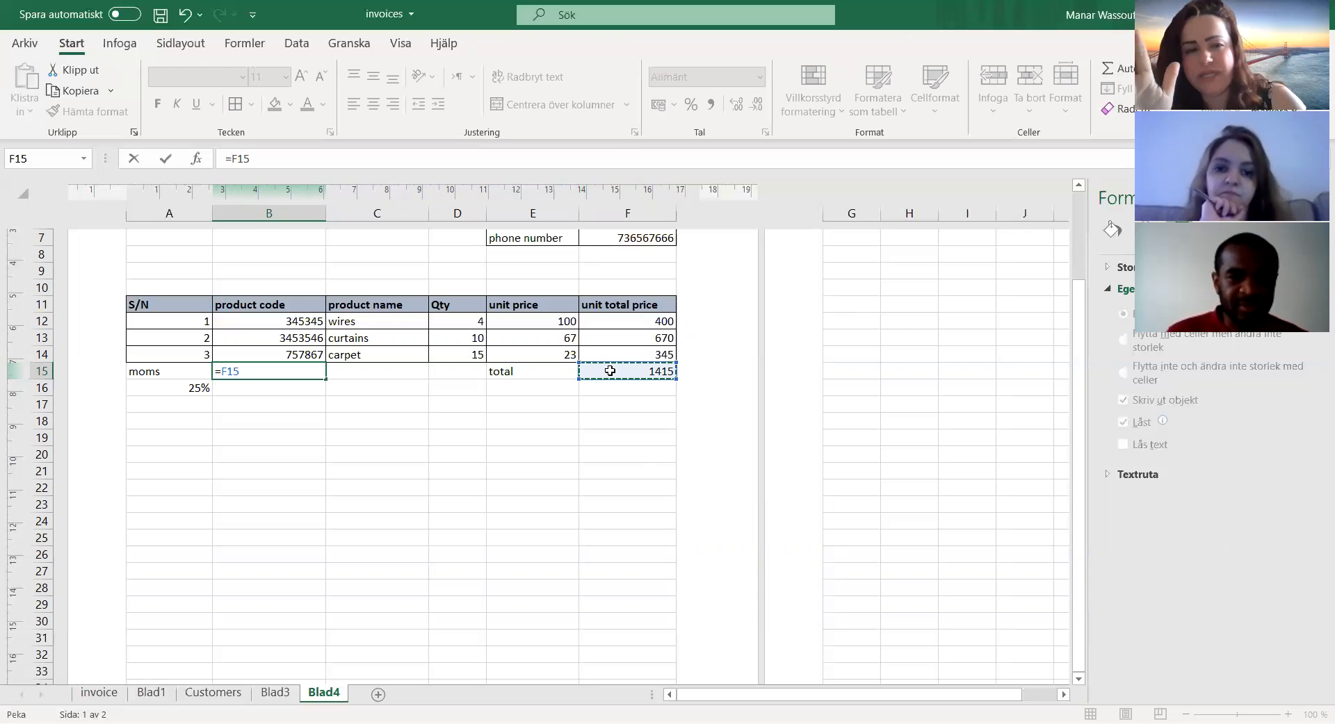
text(*)
click(188, 388)
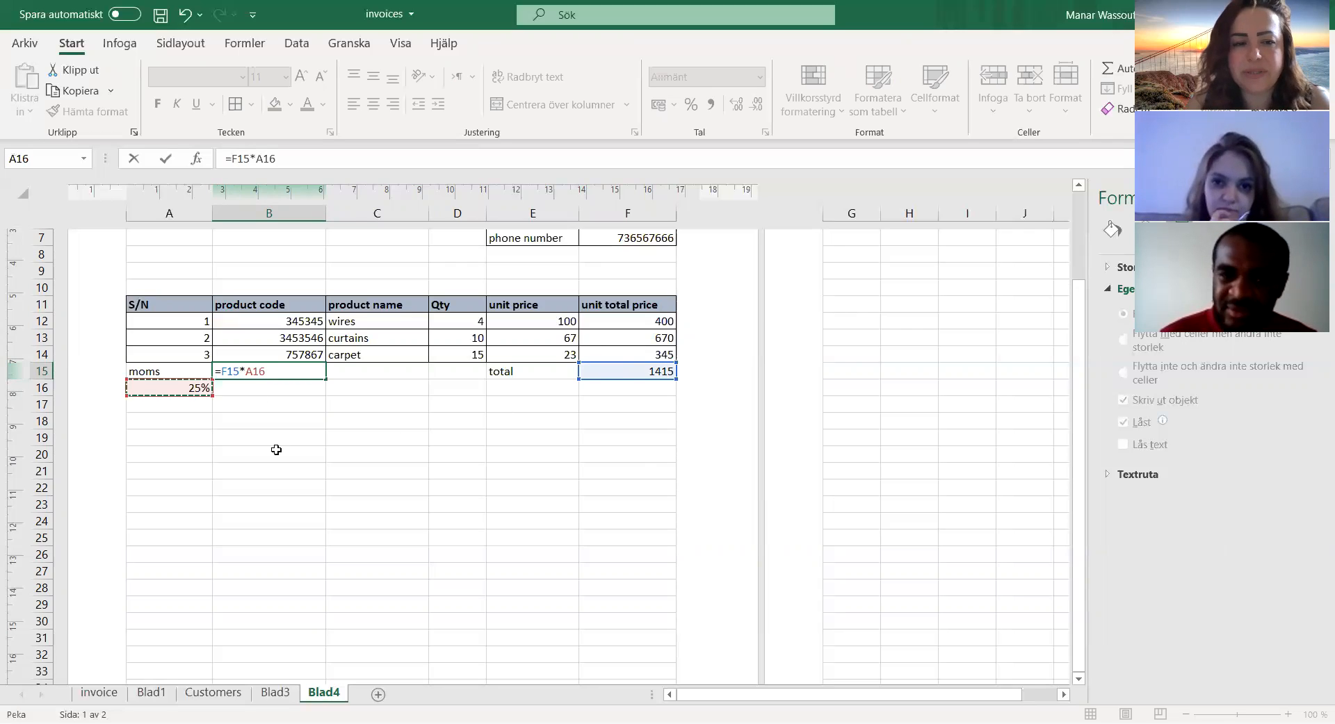
key(Return)
click(277, 373)
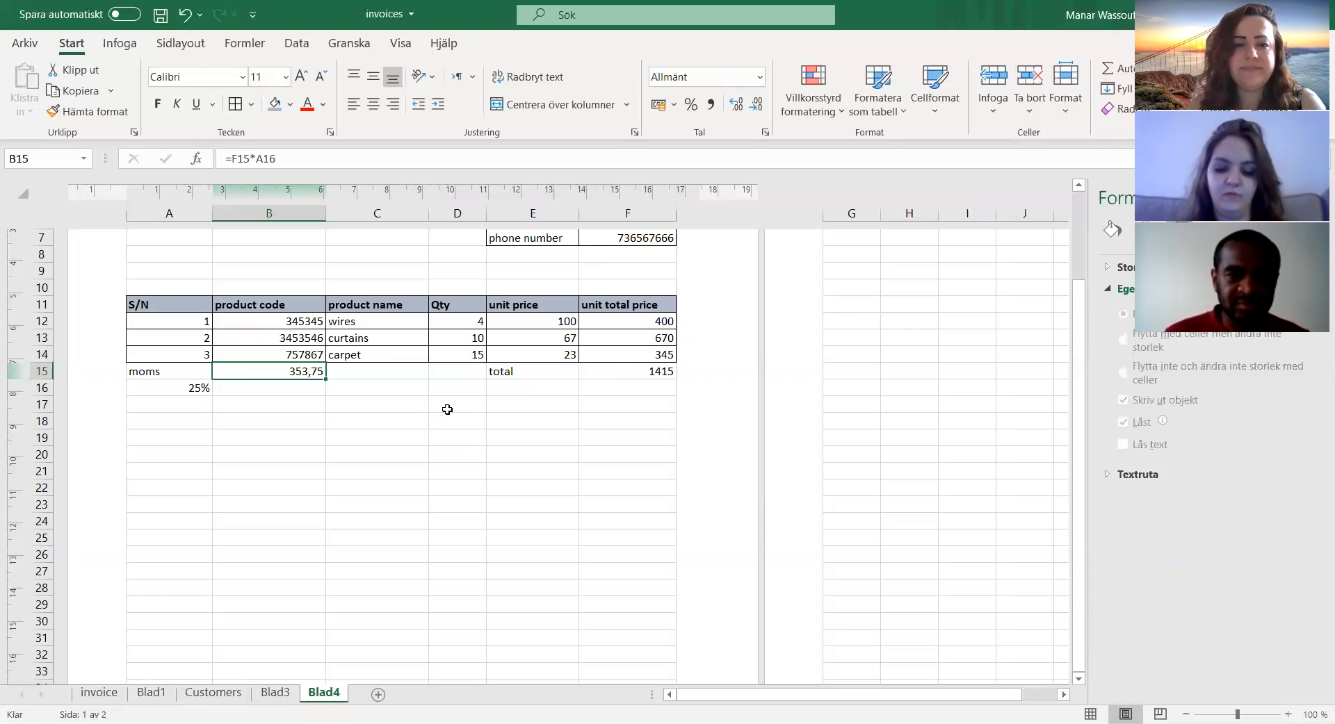
Step: Enter the label "discount" in C15 and the rate 5% beside it in D15
click(375, 371)
text(discount)
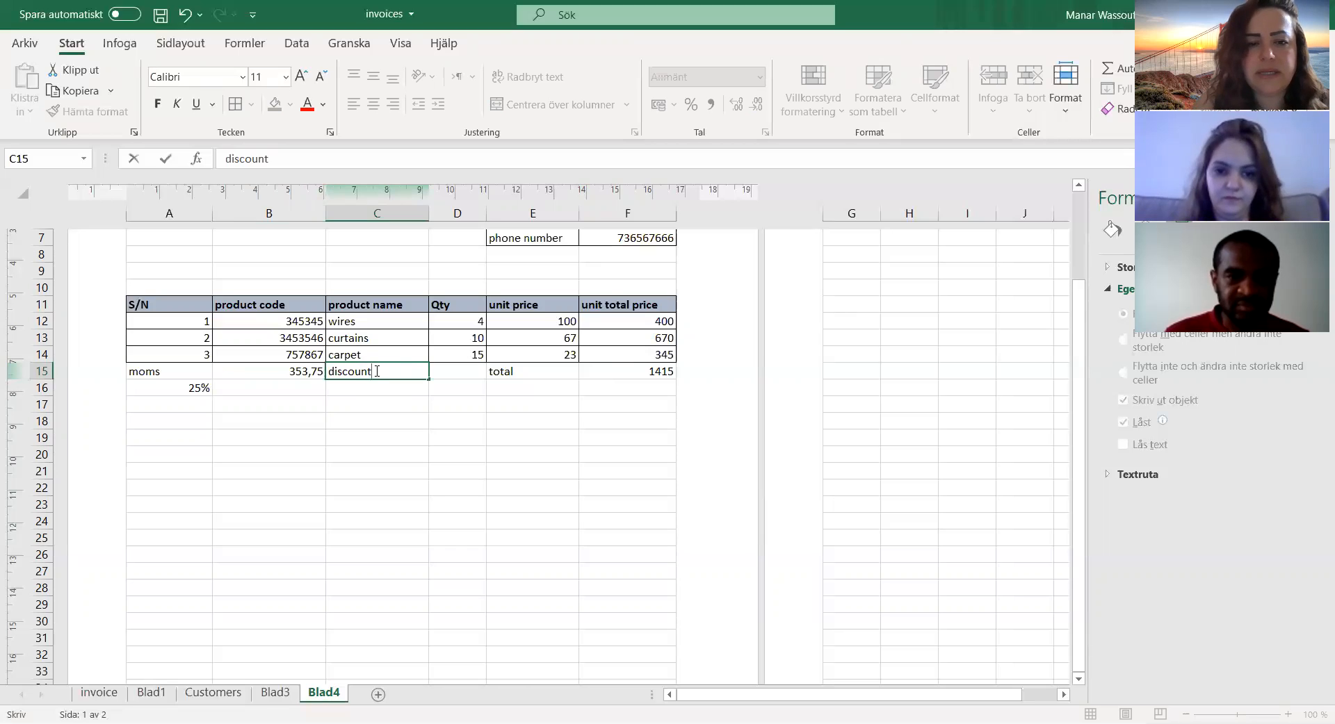
key(Tab)
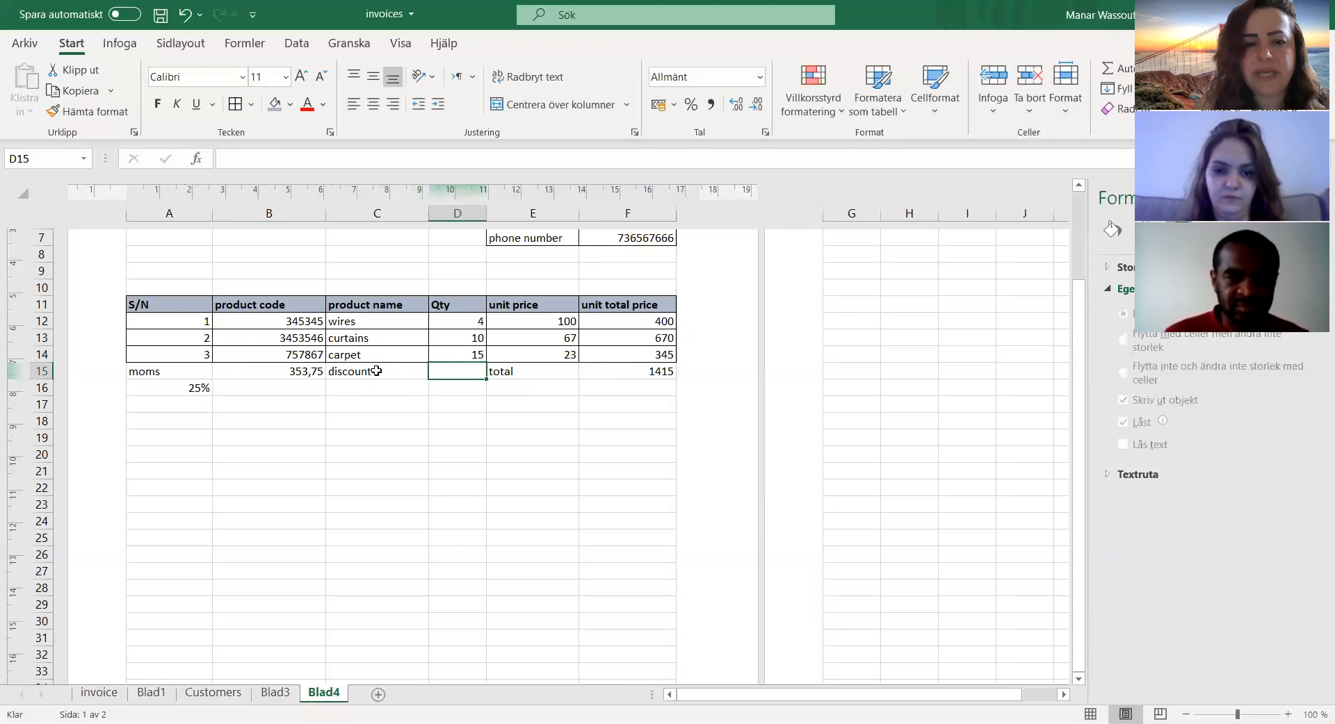
text(5)
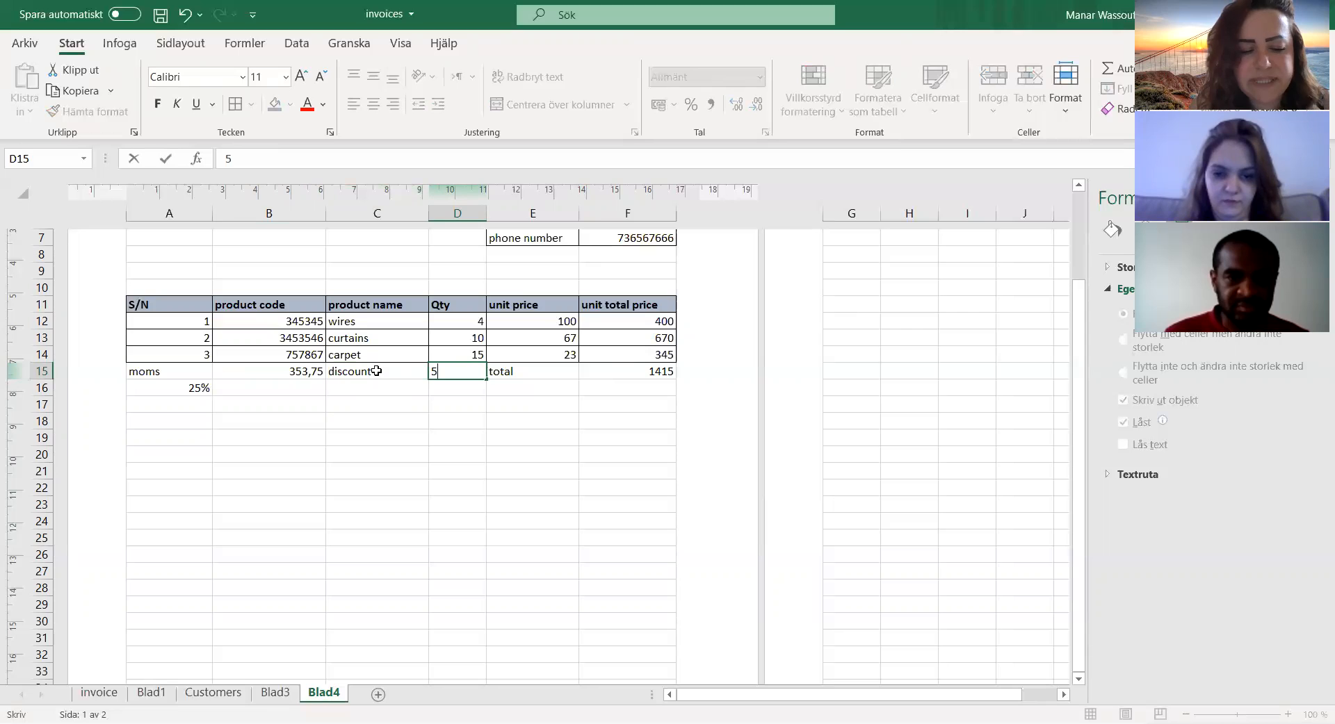
text(%)
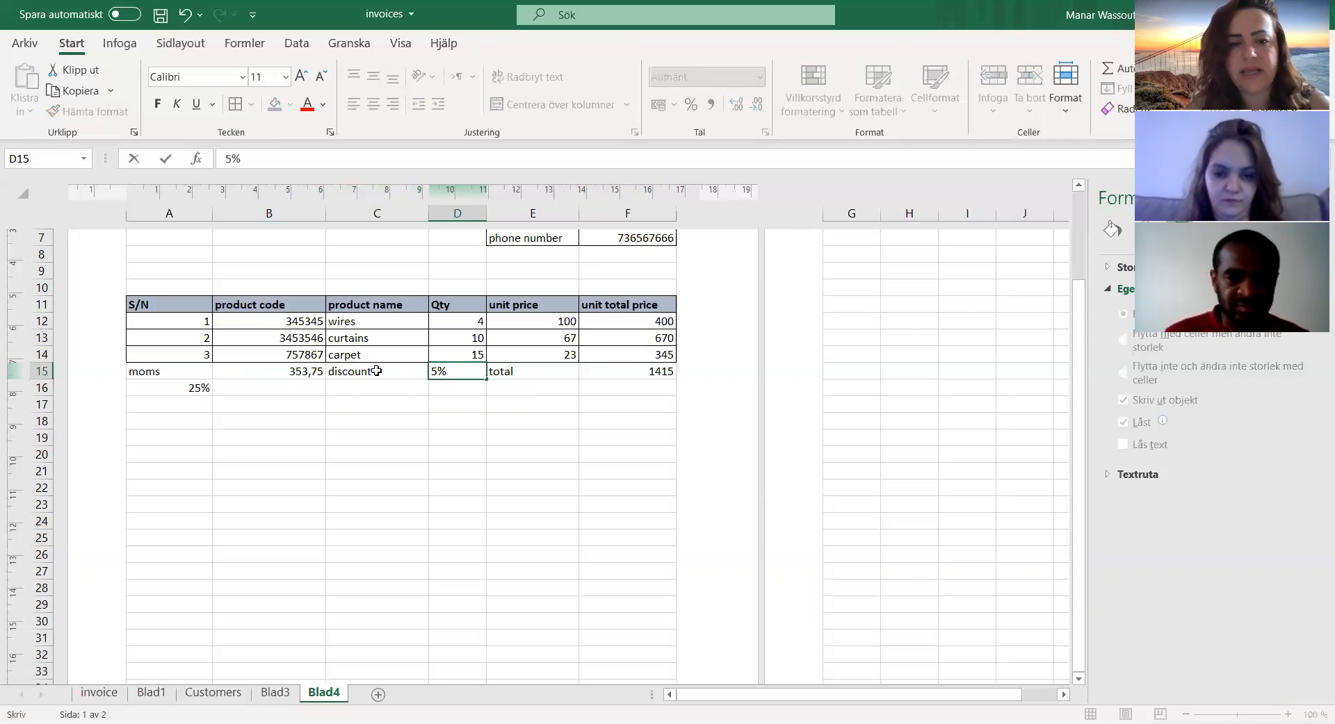
click(406, 392)
click(456, 388)
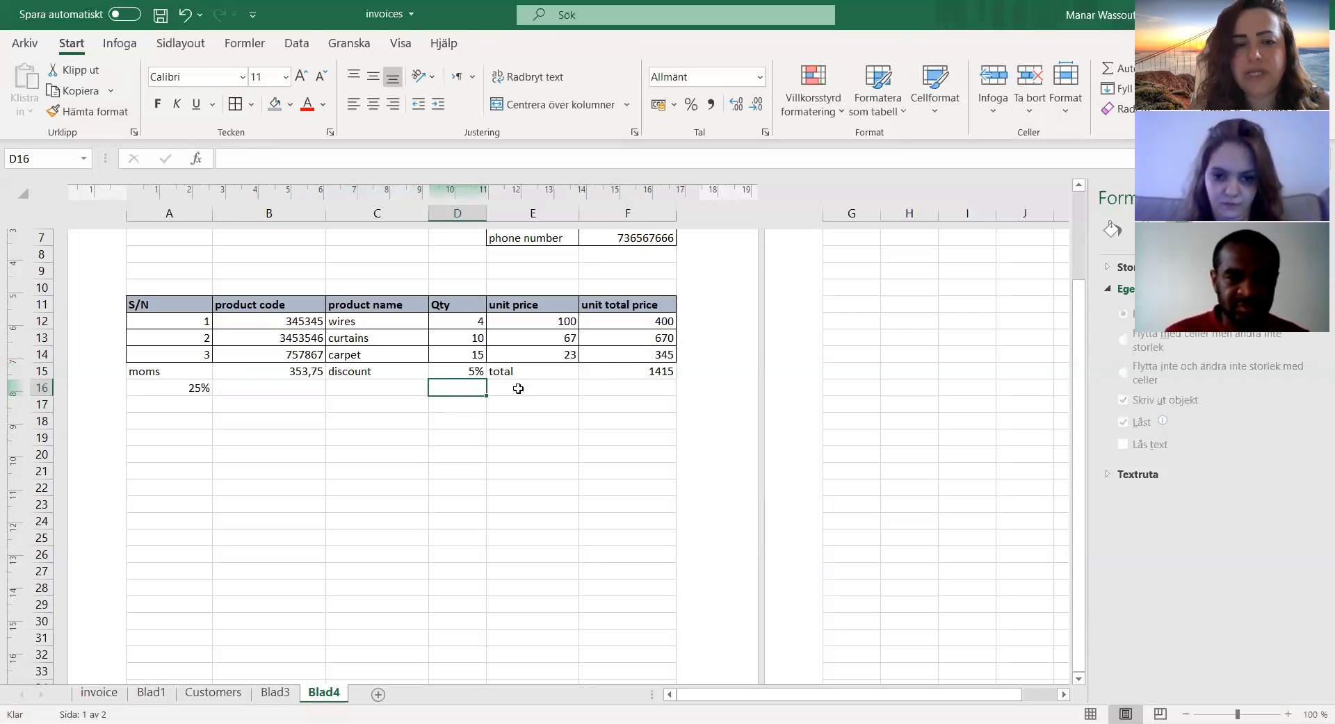
Step: Enter the label "amount to pay" in E16, below the total label
click(518, 388)
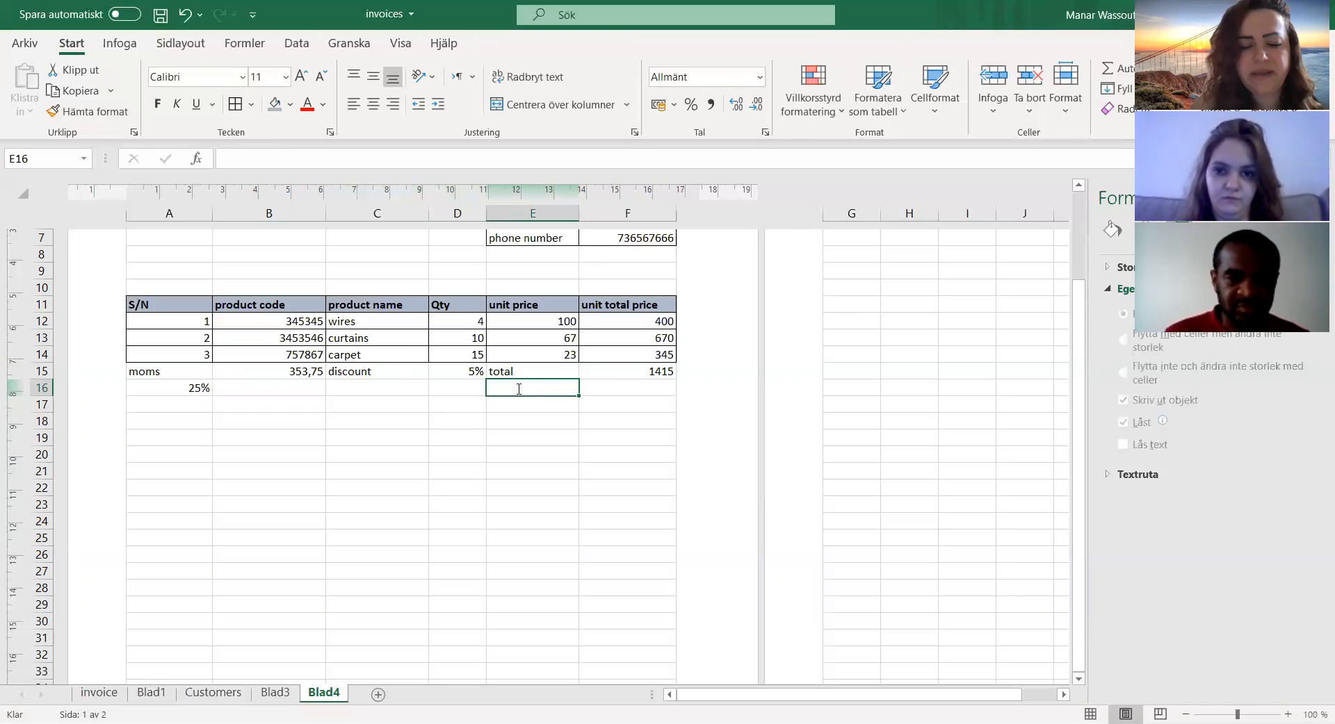
text(final amount)
key(BackSpace)
key(BackSpace)
key(BackSpace)
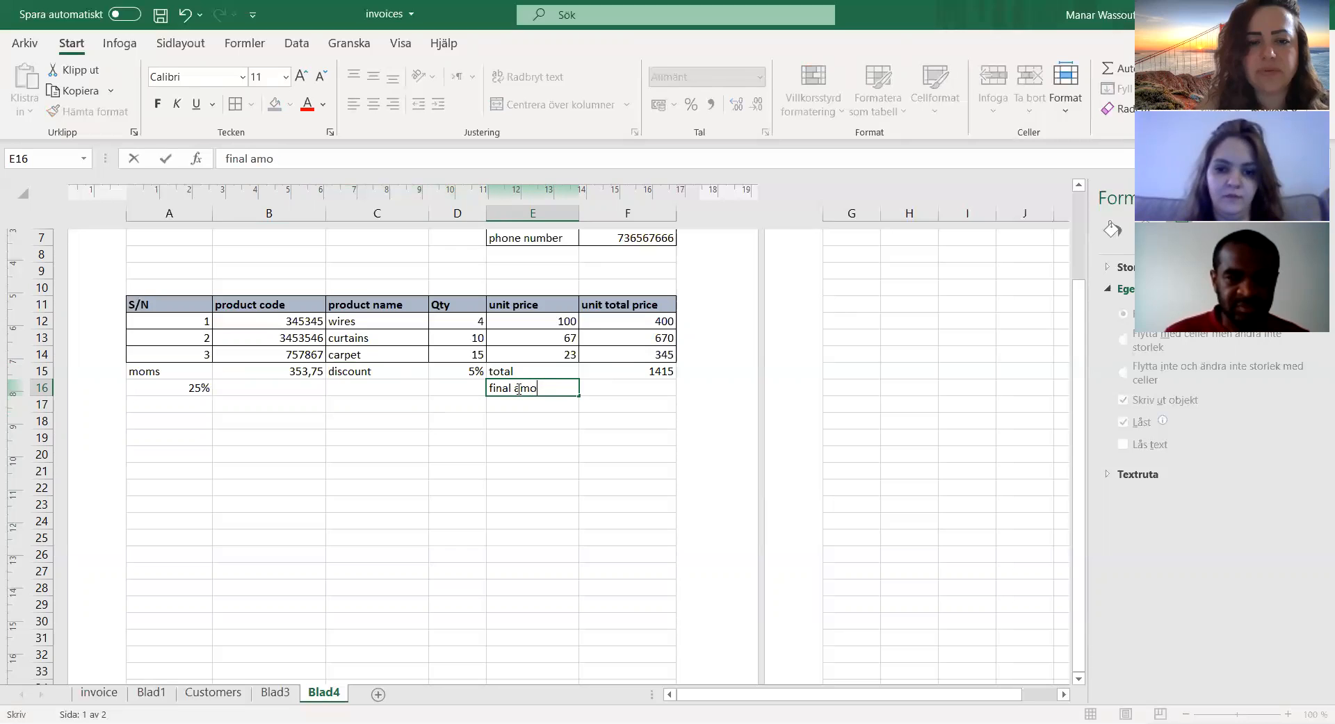
key(BackSpace)
key(BackSpace)
key(BackSpace)
key(BackSpace)
key(BackSpace)
key(BackSpace)
key(BackSpace)
key(BackSpace)
key(BackSpace)
text(amount to pay)
key(Tab)
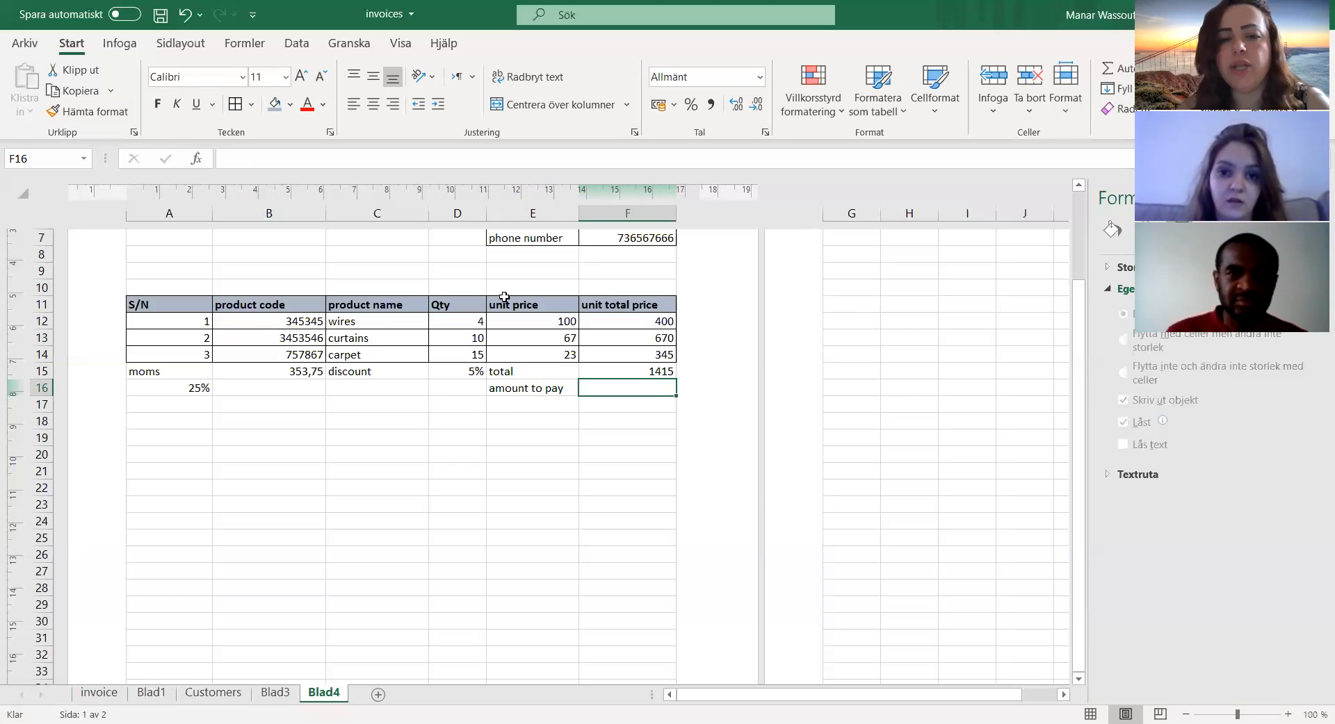
Step: Try to calculate the amount to pay in F16 with the formula =F15*D15
click(650, 367)
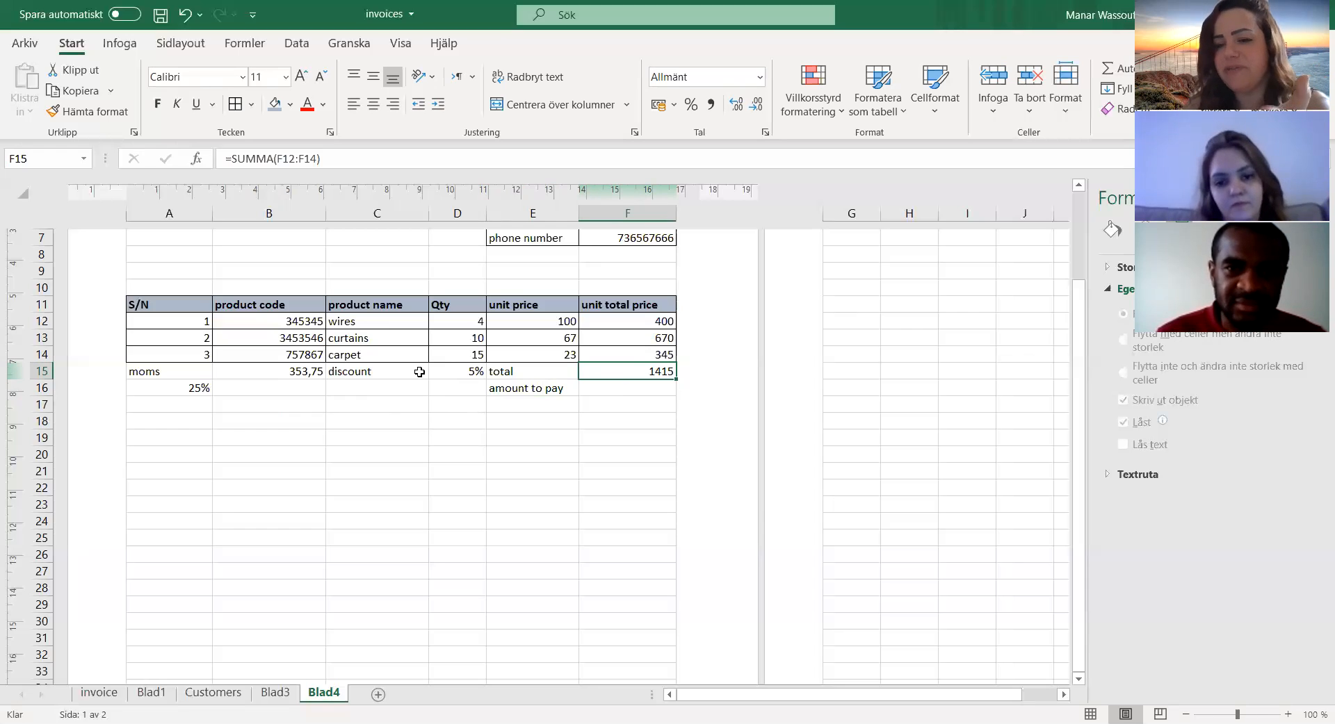
click(584, 388)
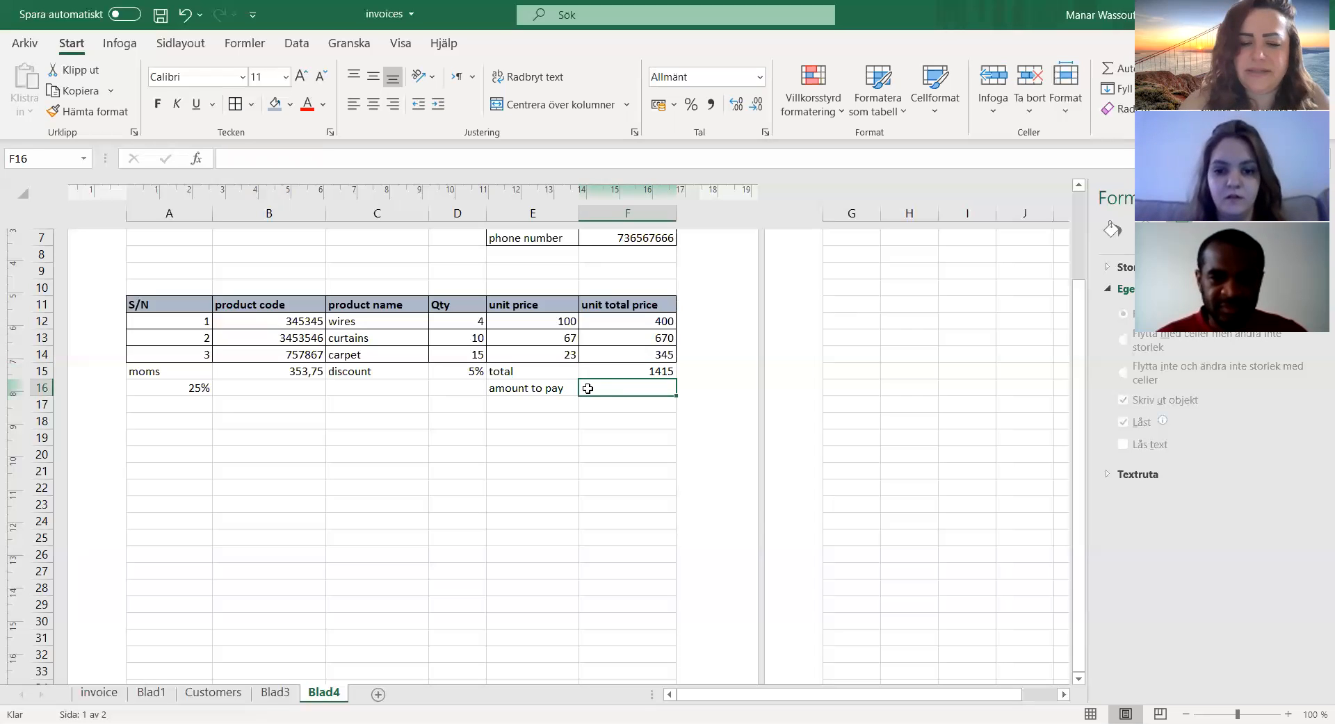
text(=)
click(617, 369)
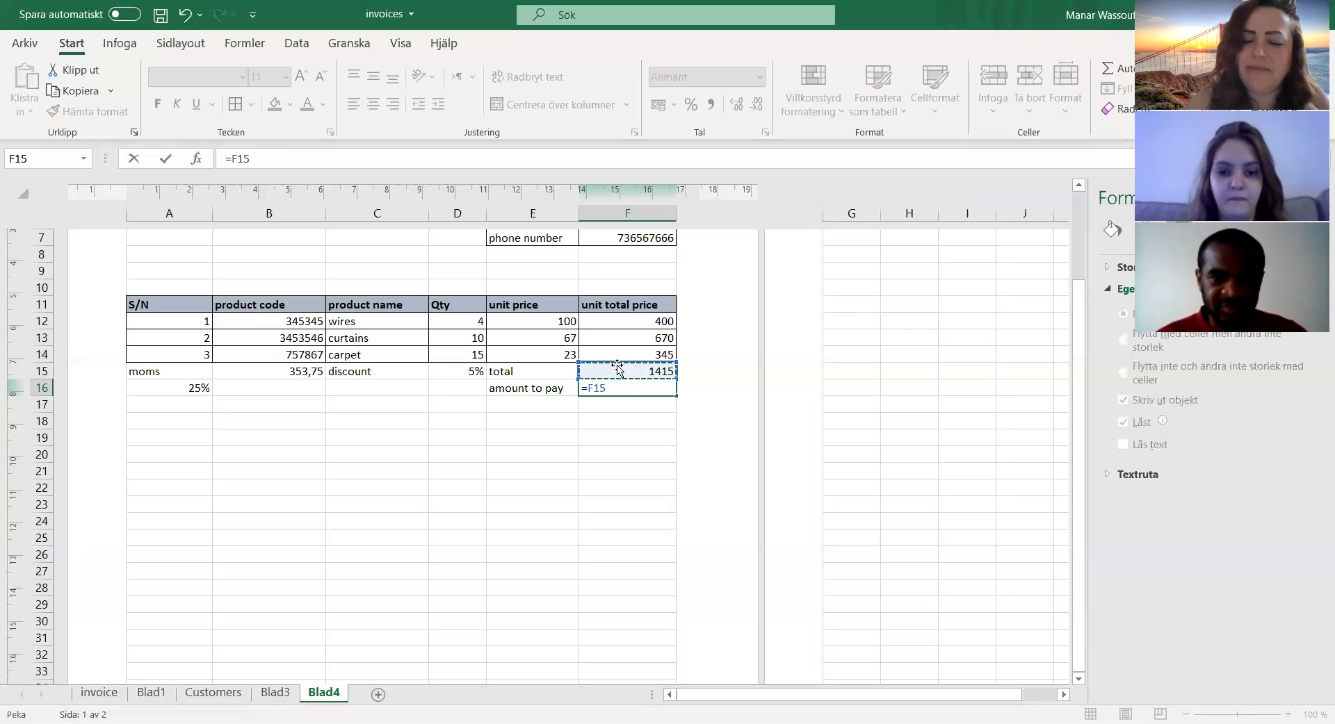
text(*)
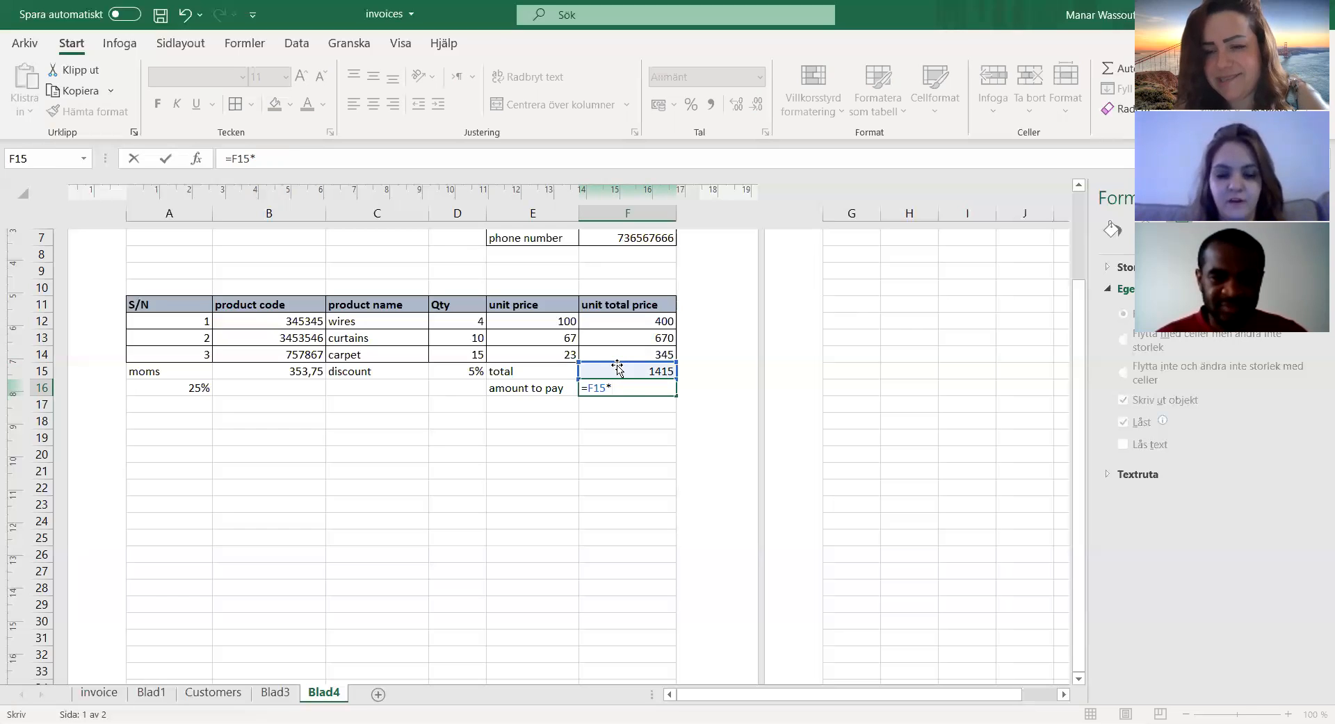
click(465, 376)
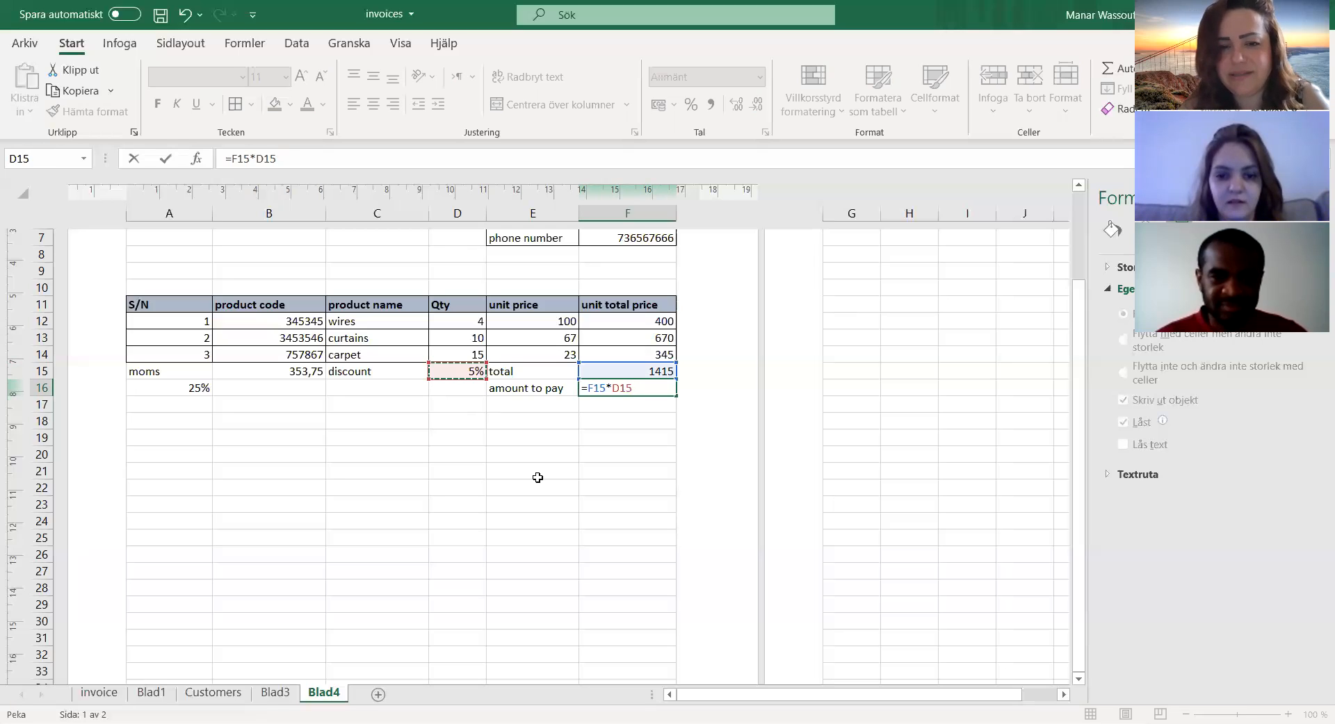
key(Return)
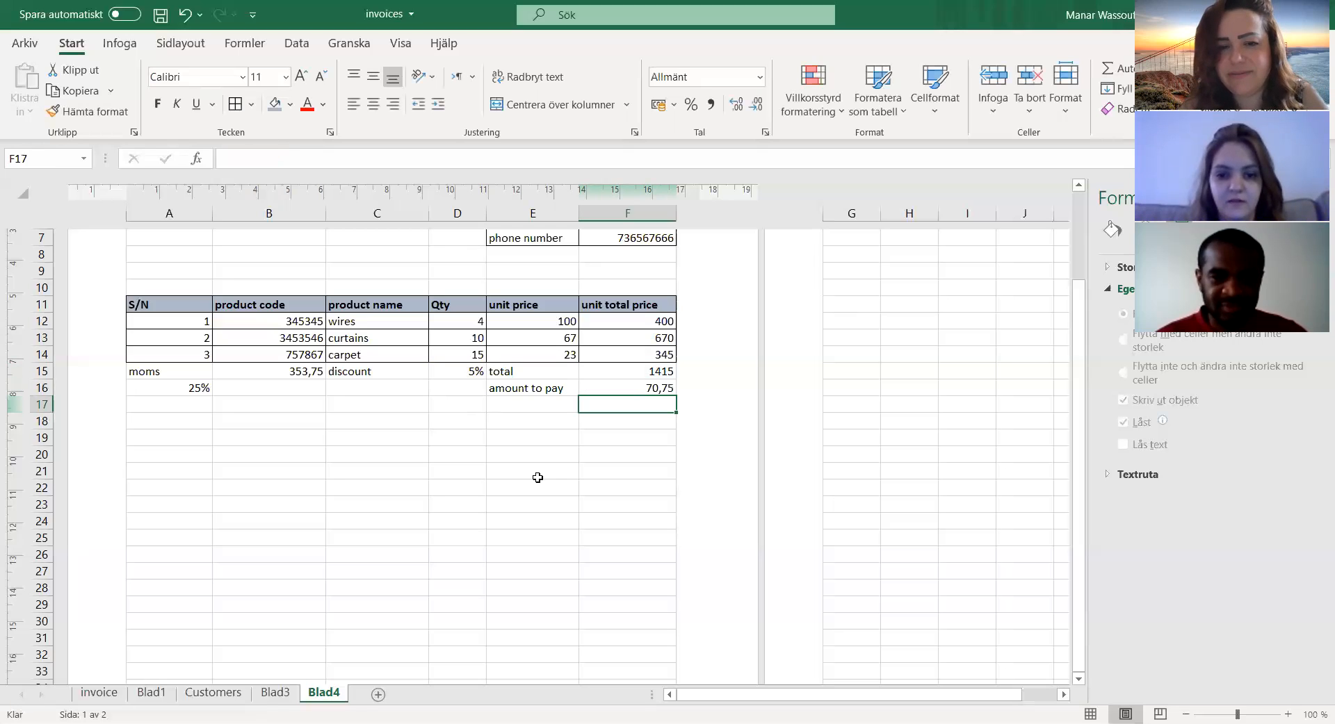
Step: Change the amount-to-pay formula in F16 to =F15-D15*F15
click(634, 390)
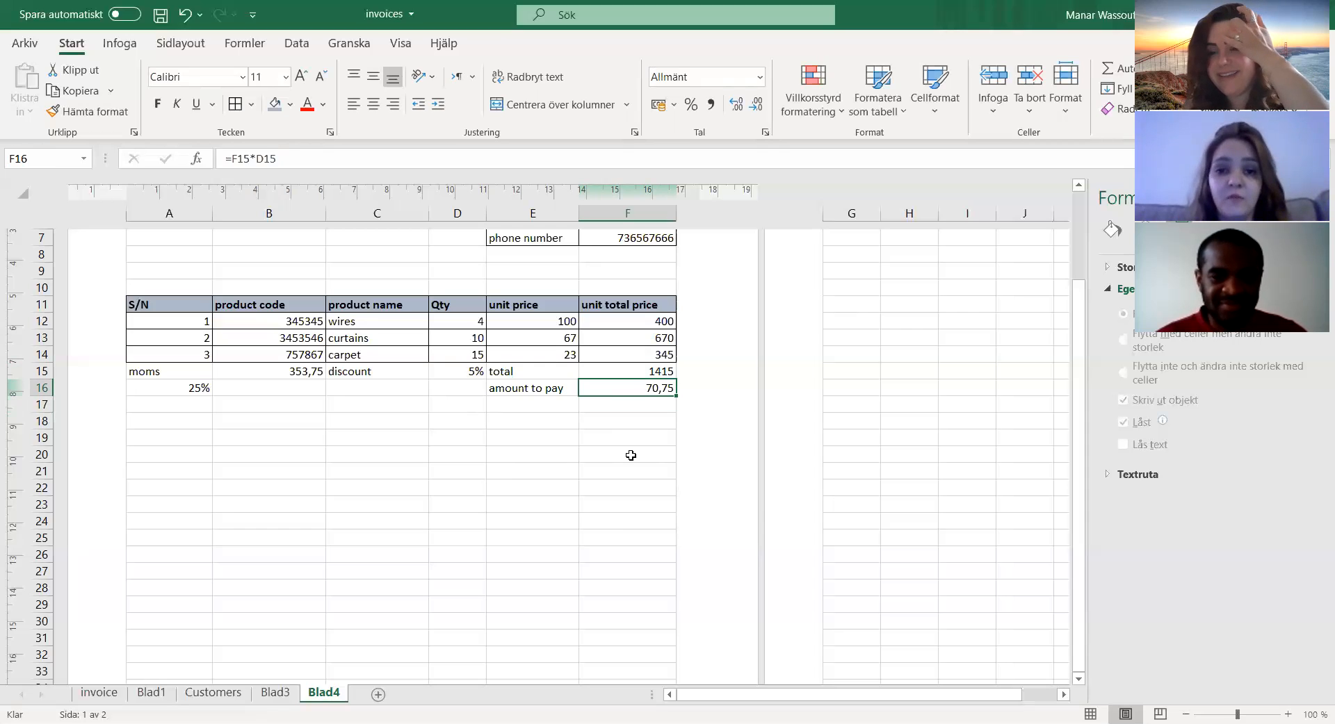
double_click(631, 385)
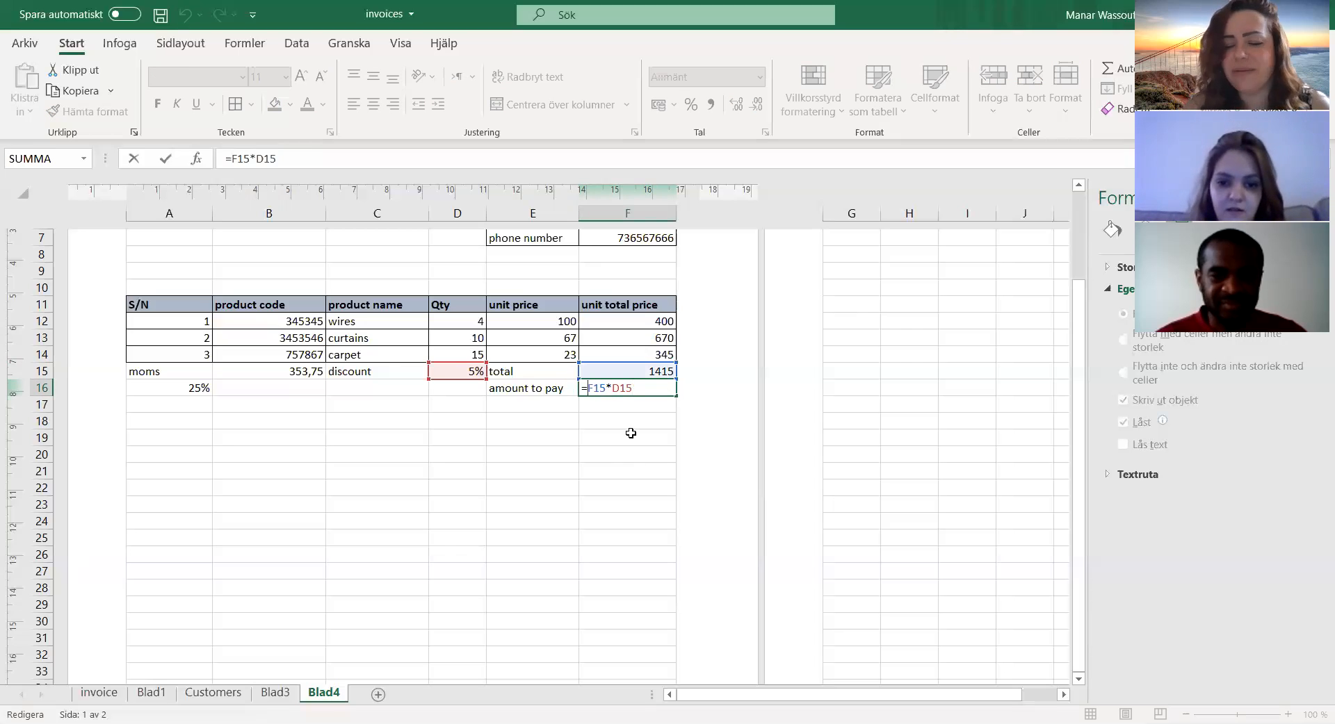
key(BackSpace)
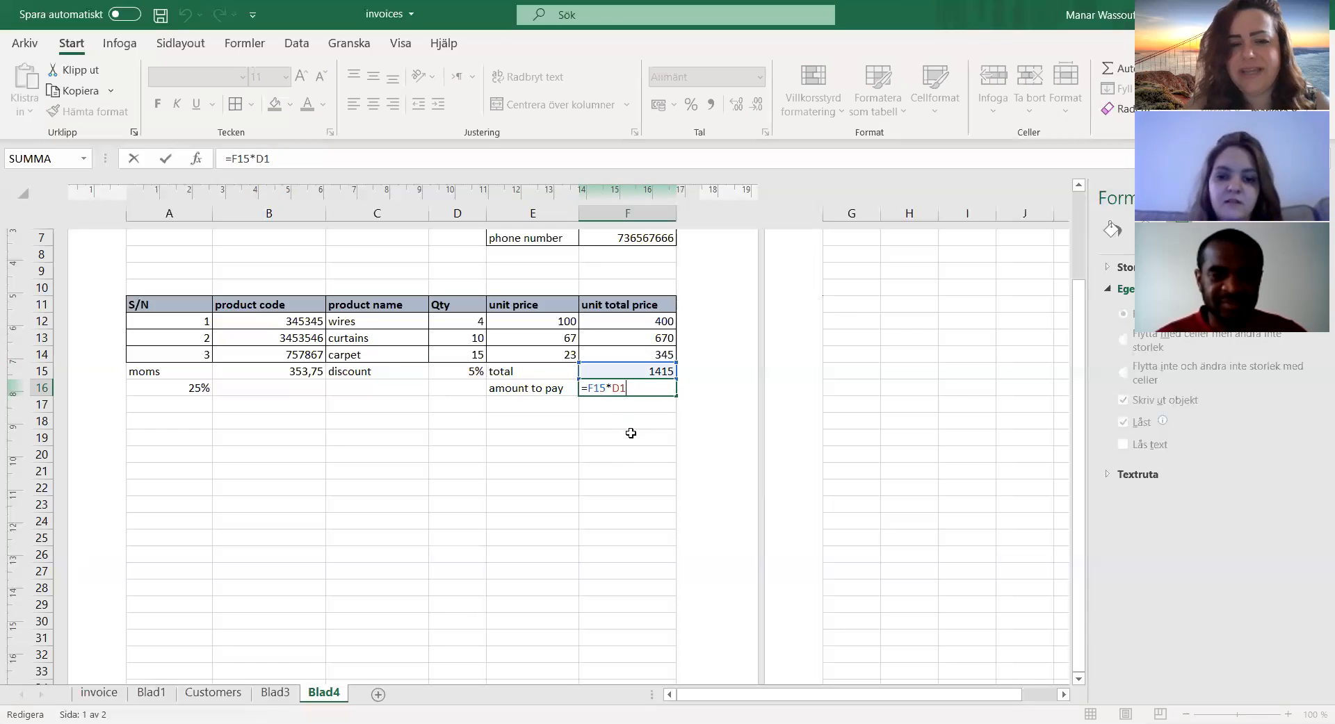
key(BackSpace)
key(BackSpace)
key(BackSpace)
key(BackSpace)
key(BackSpace)
key(BackSpace)
click(639, 371)
text(-)
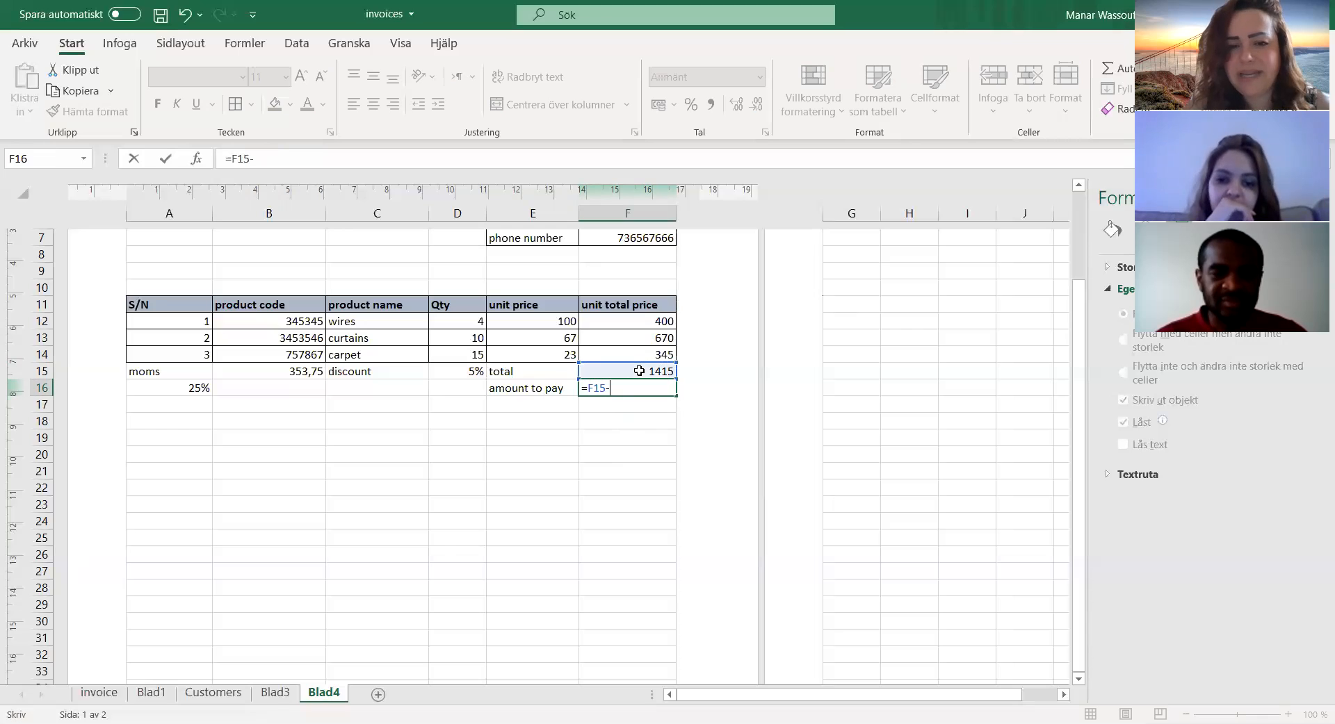
click(468, 370)
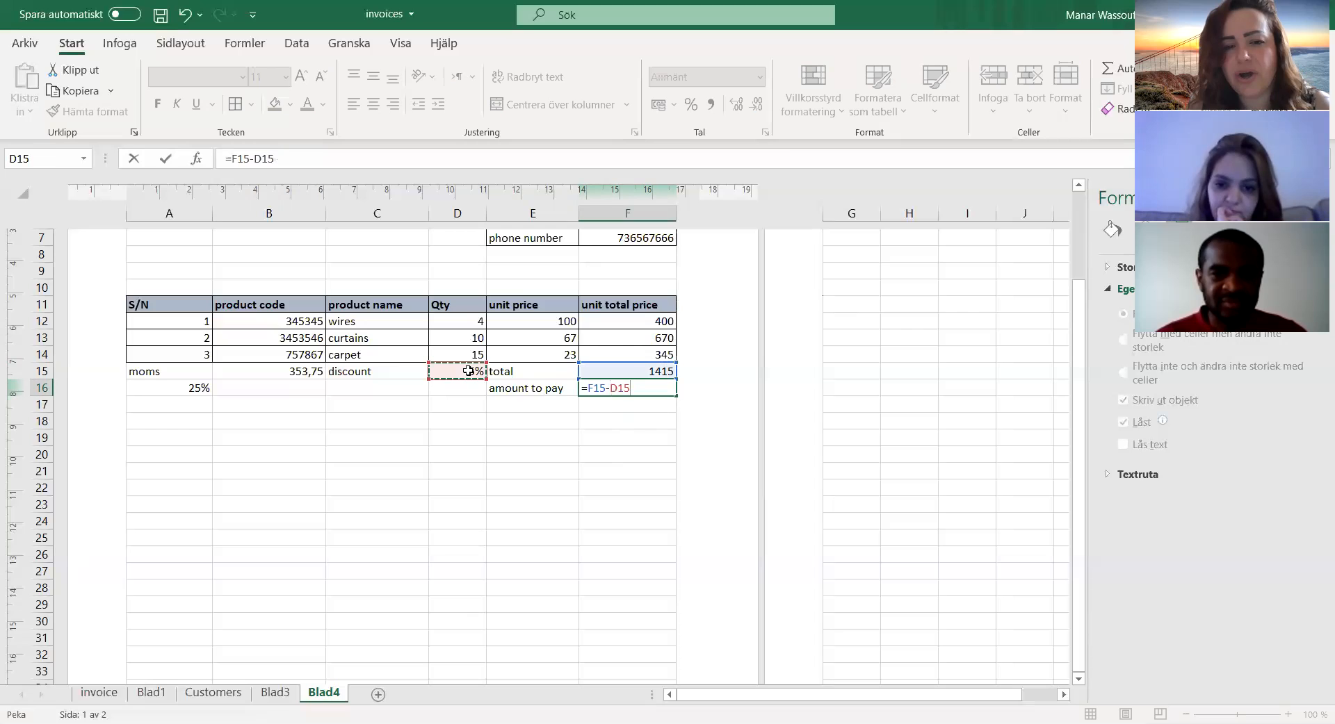
text(*)
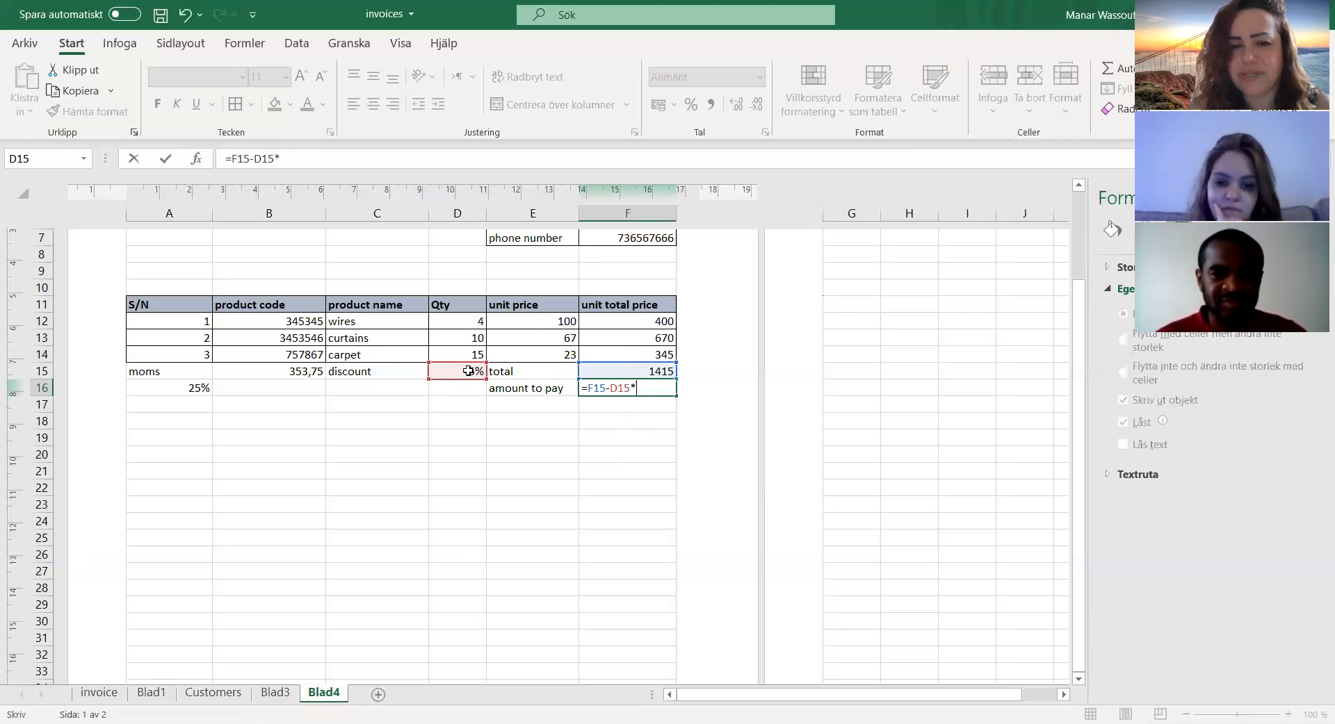
click(636, 371)
key(Return)
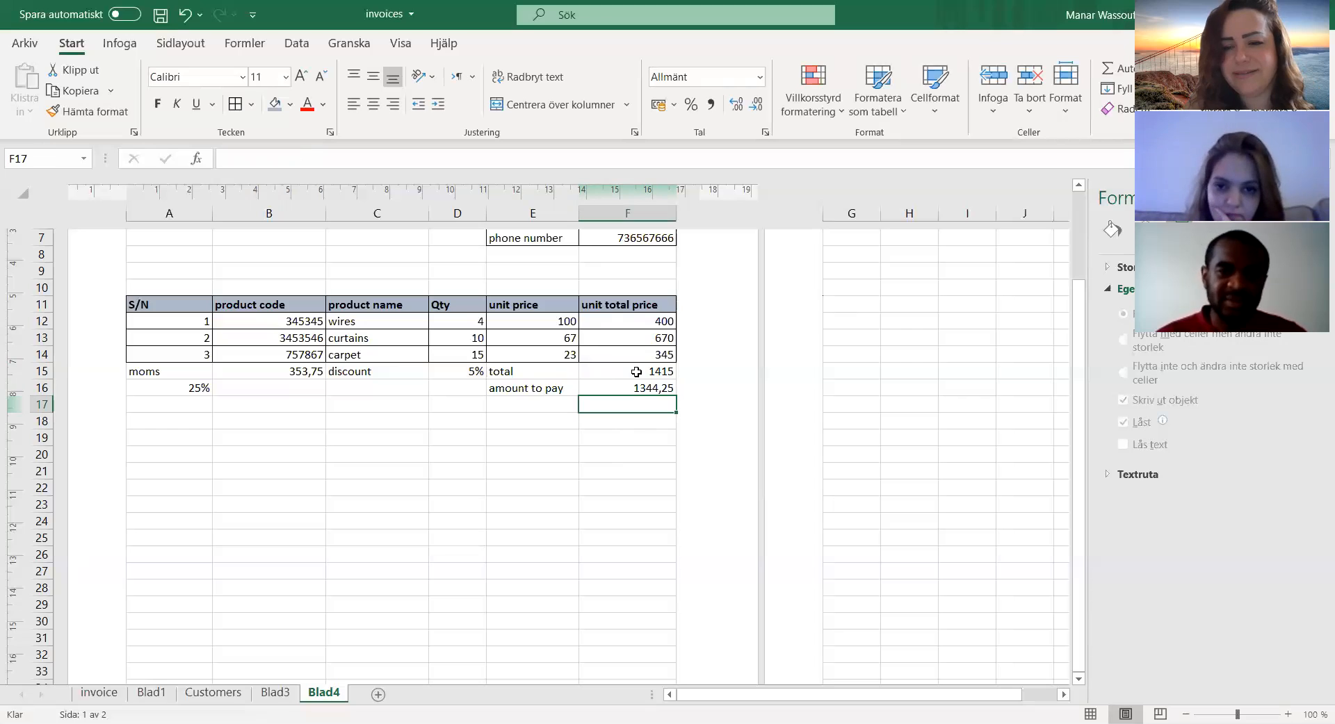
key(Left)
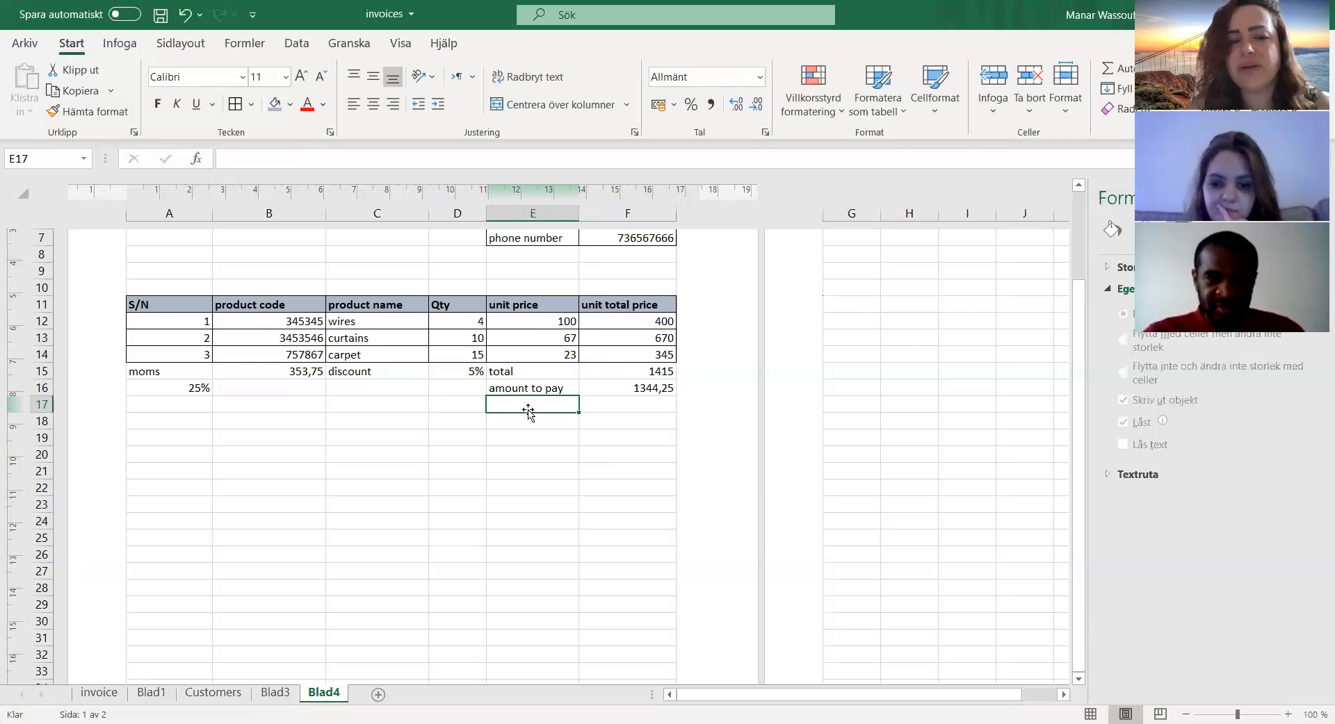
Step: Calculate the discount amount in D16 with the formula =D15*F15
click(462, 372)
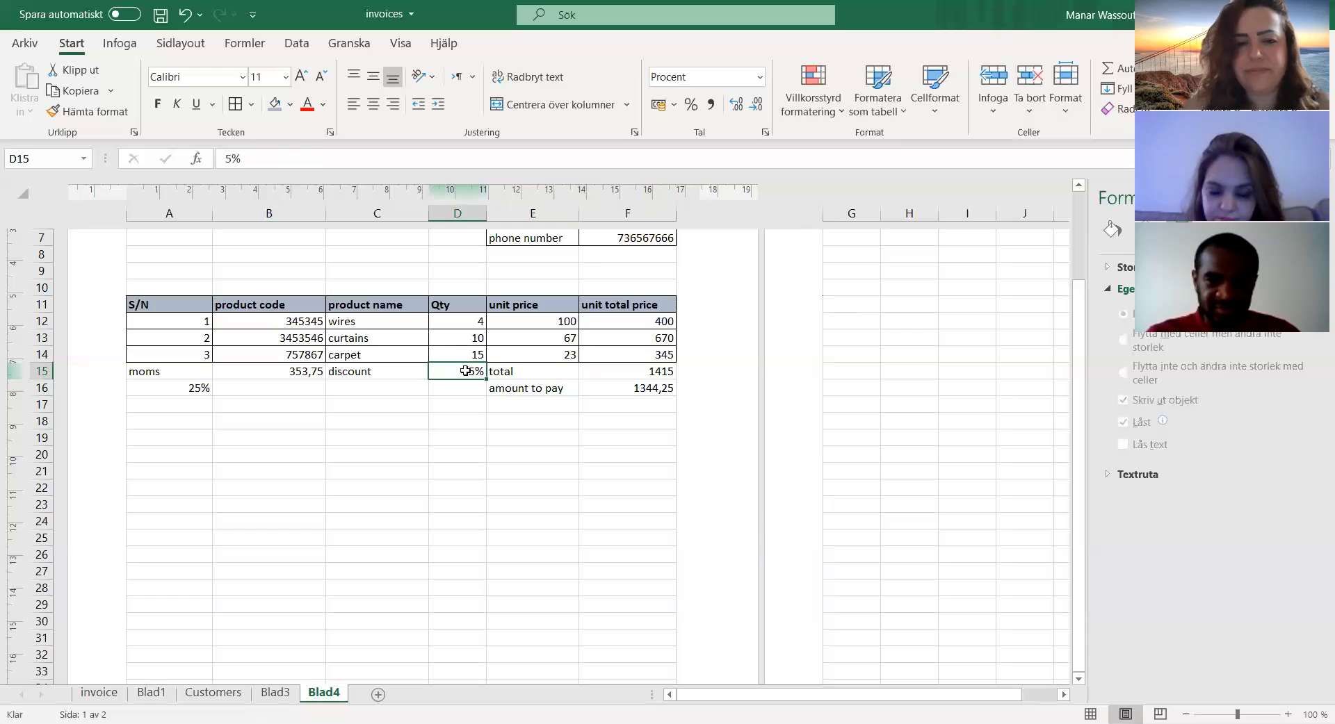
click(387, 386)
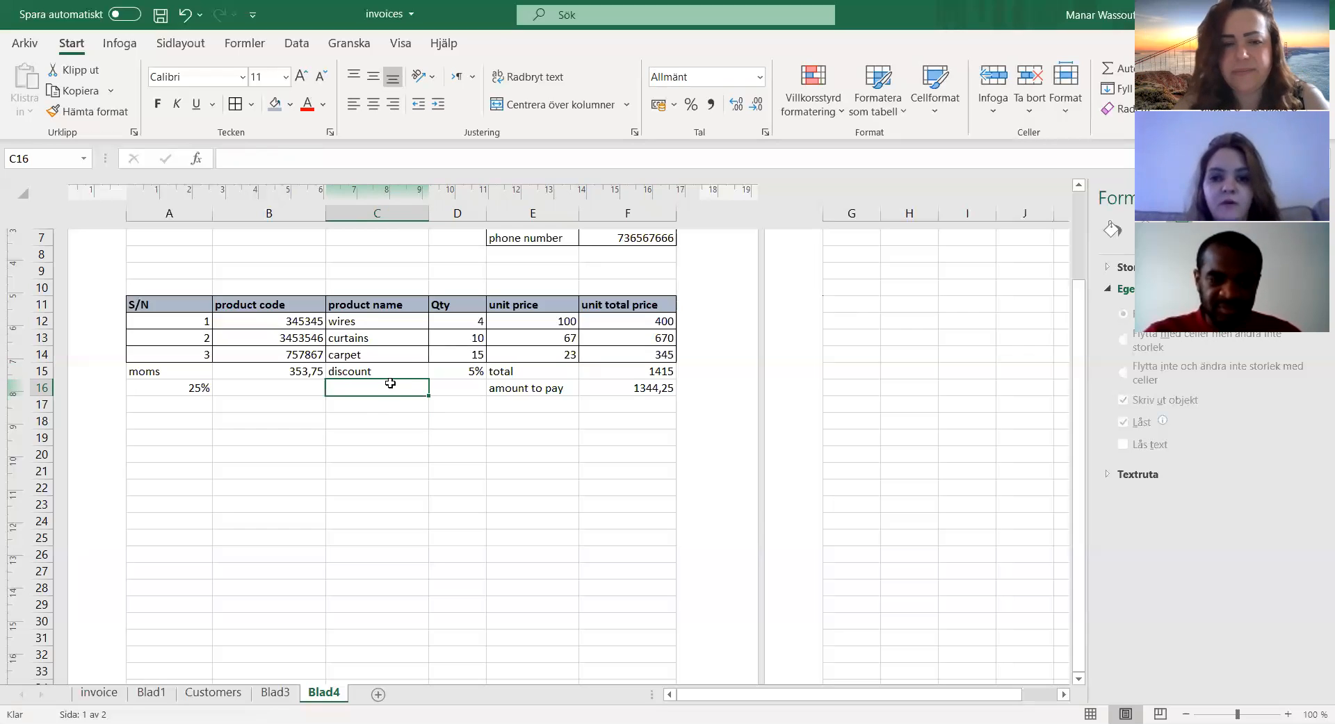
click(462, 386)
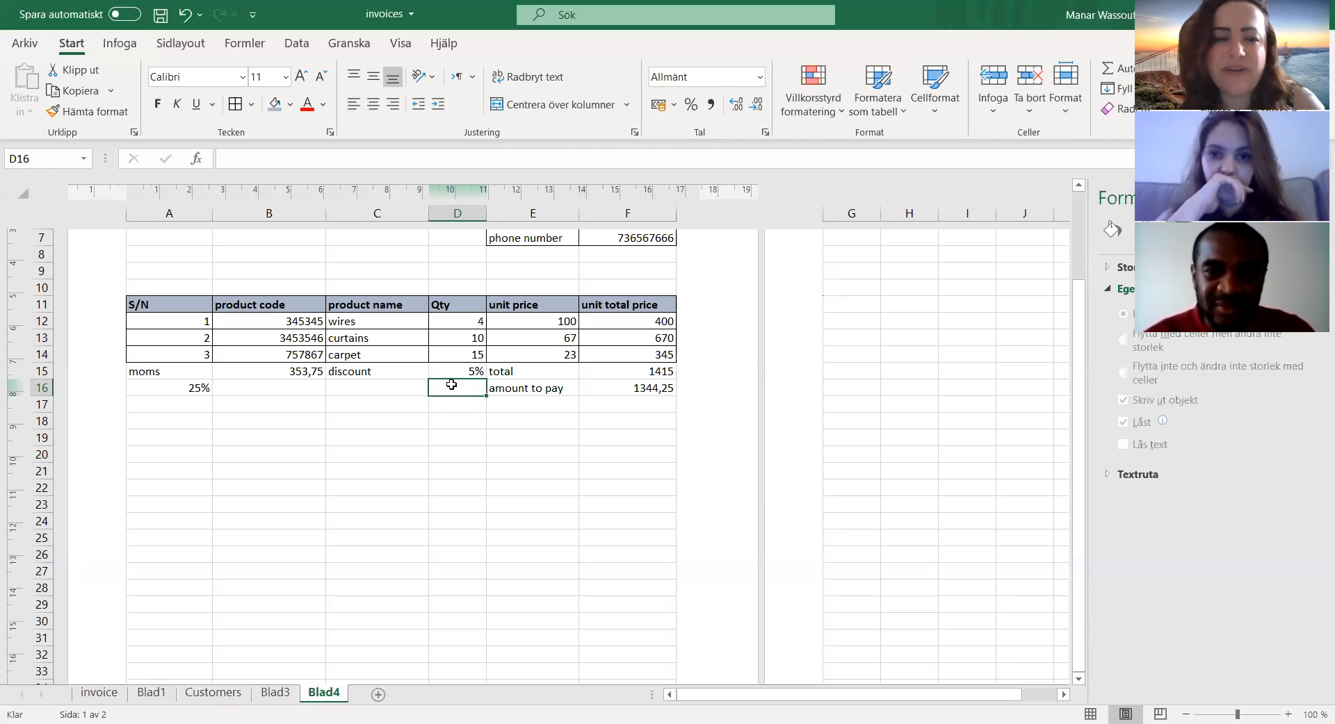
click(436, 369)
click(465, 390)
text(=)
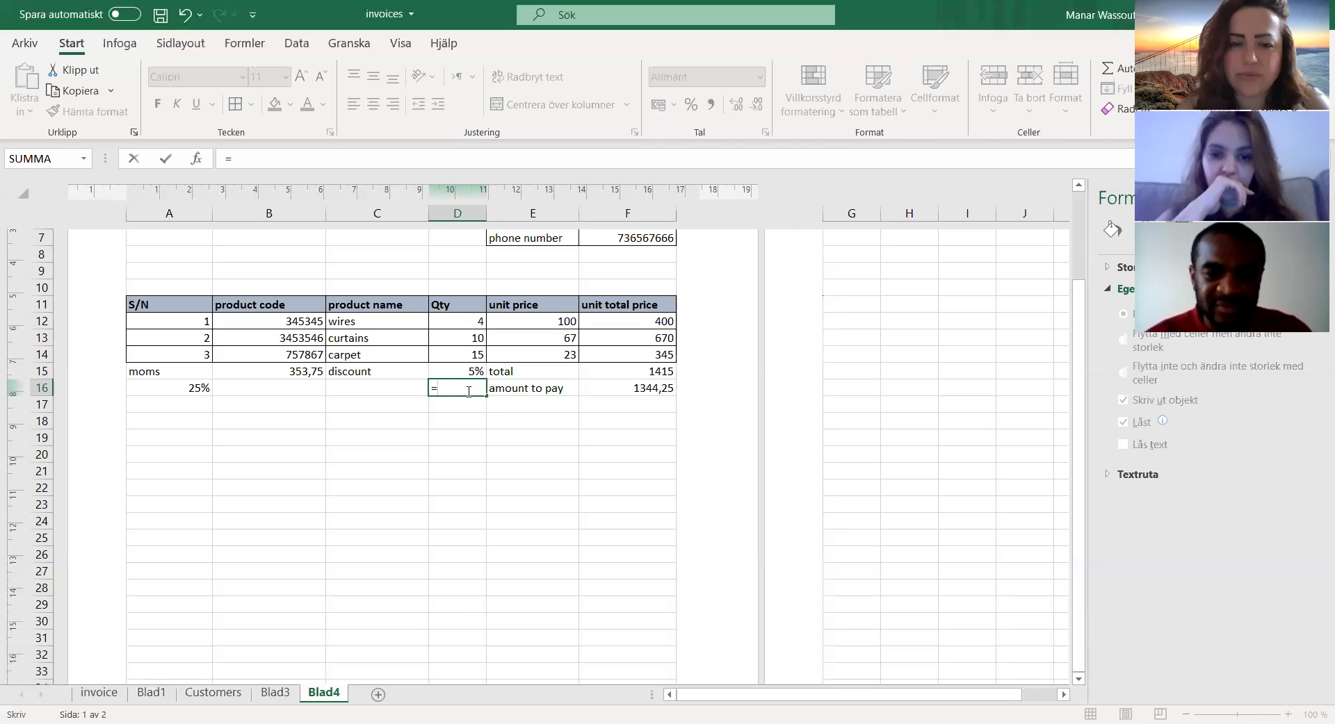
click(469, 372)
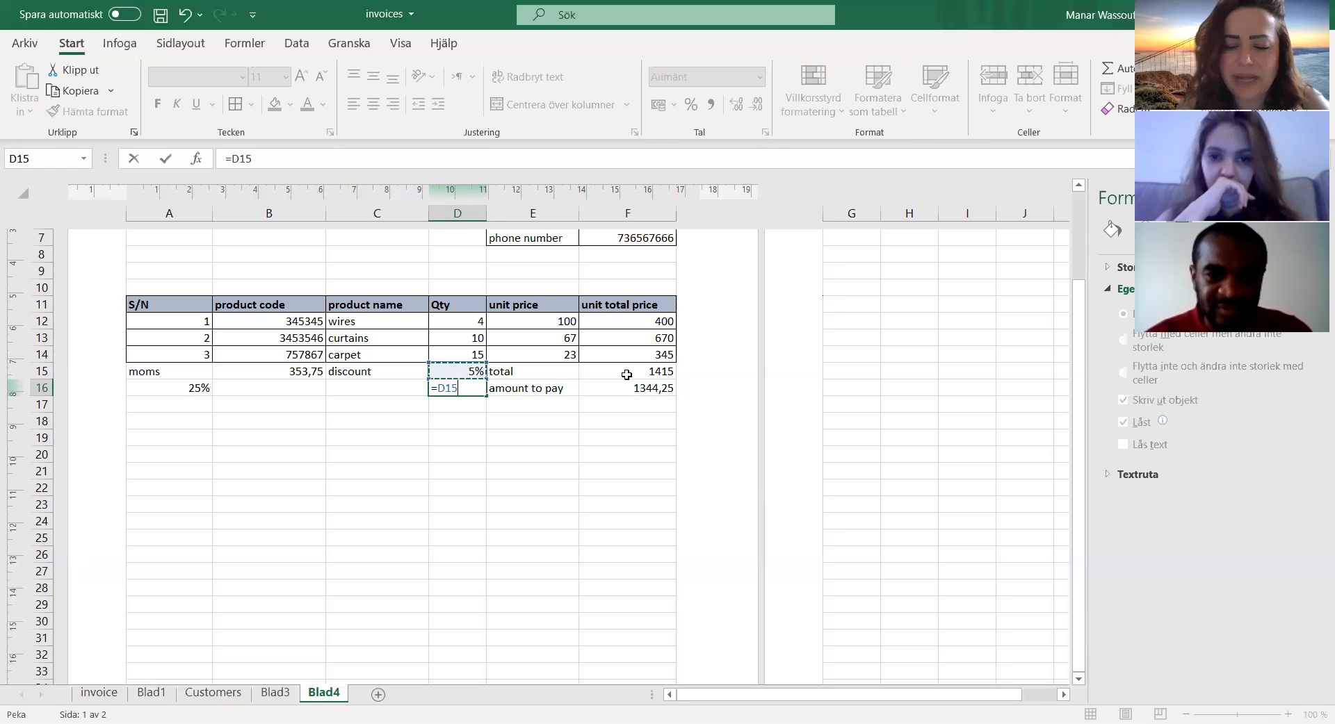
text(*)
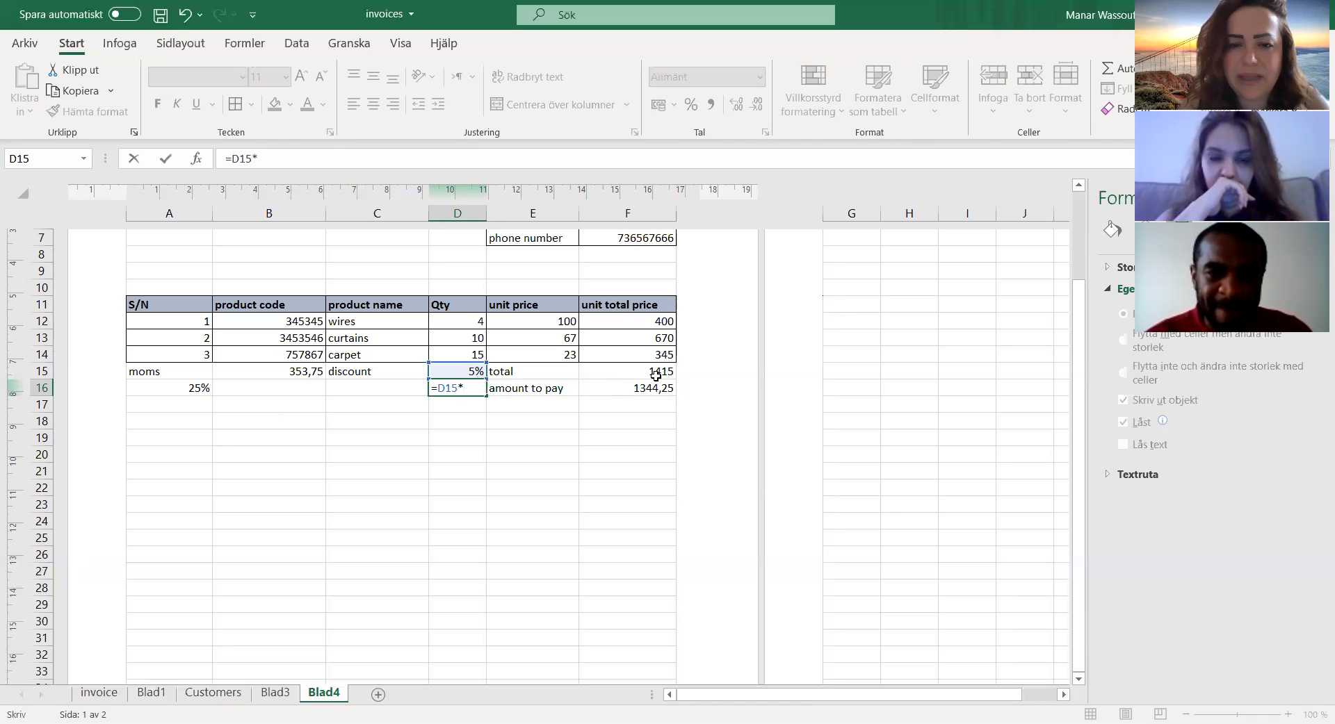
click(652, 375)
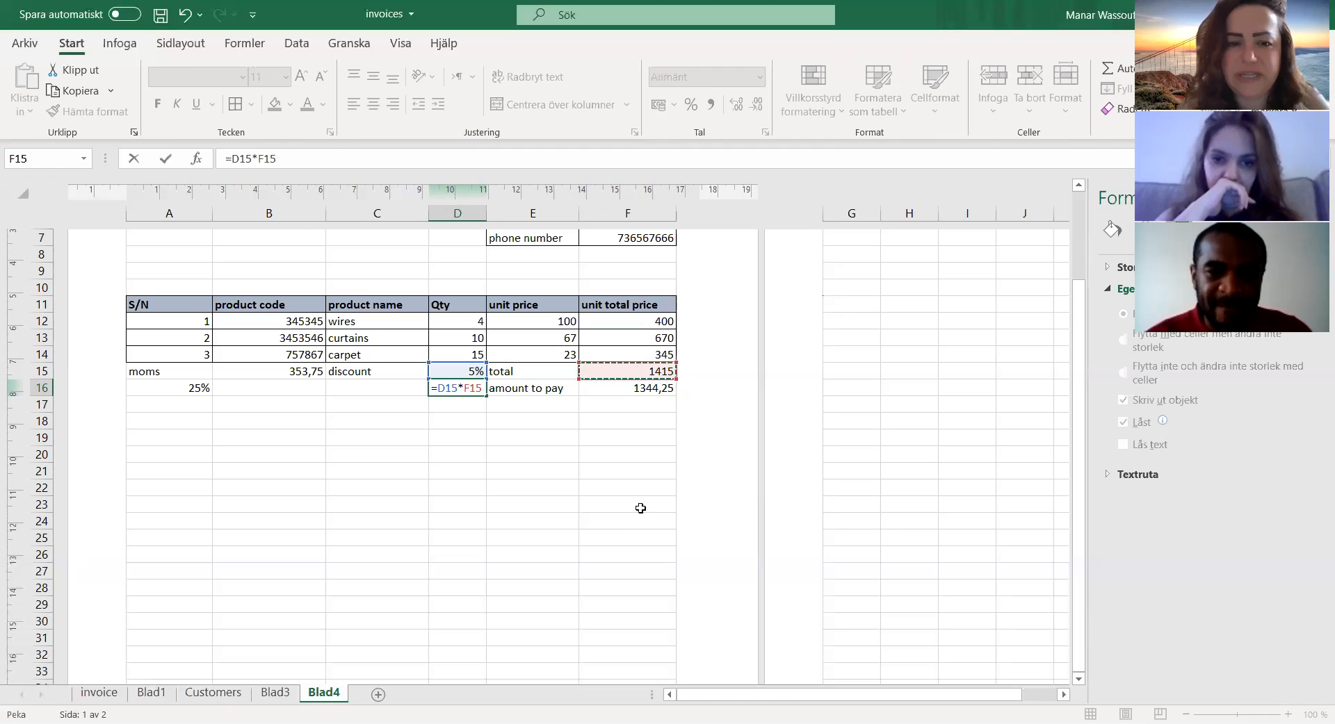
key(Return)
click(464, 389)
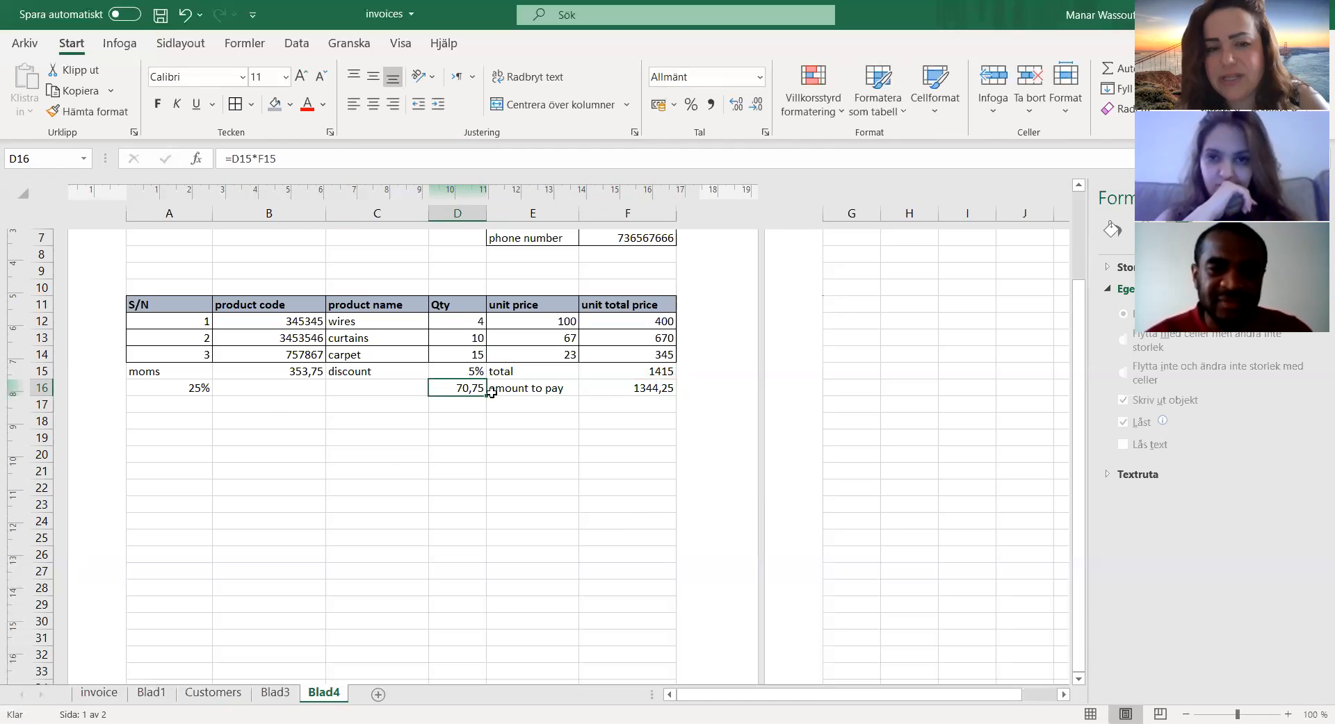
Step: Replace the amount-to-pay formula in F16 with =F15-D16, subtracting the calculated discount from the total
click(530, 388)
click(631, 390)
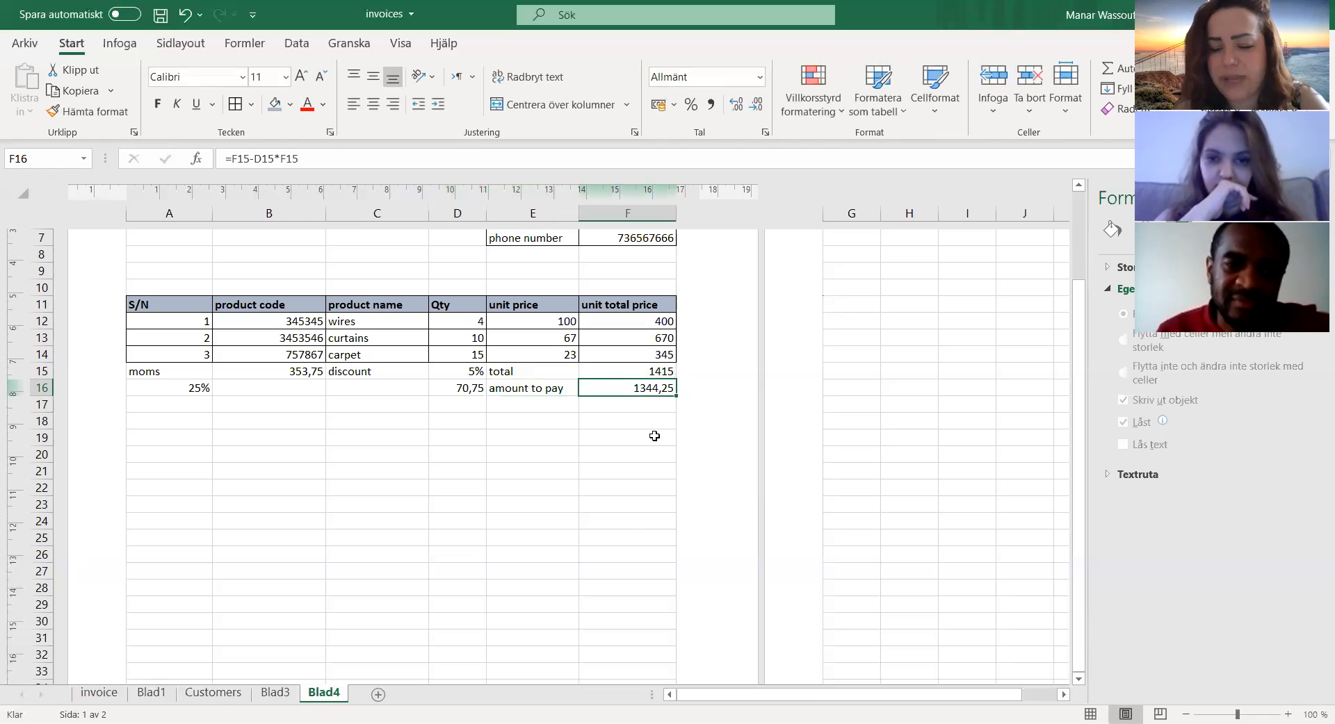
key(BackSpace)
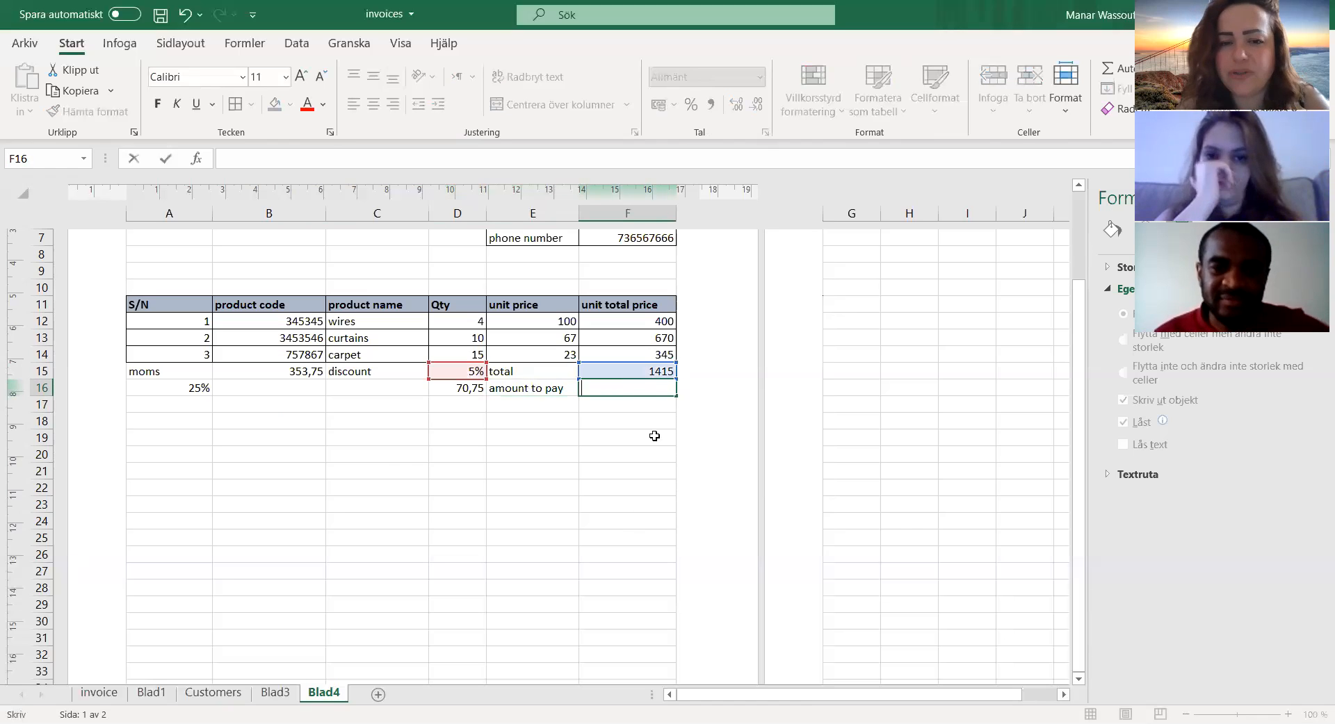
click(648, 371)
click(612, 390)
text(=)
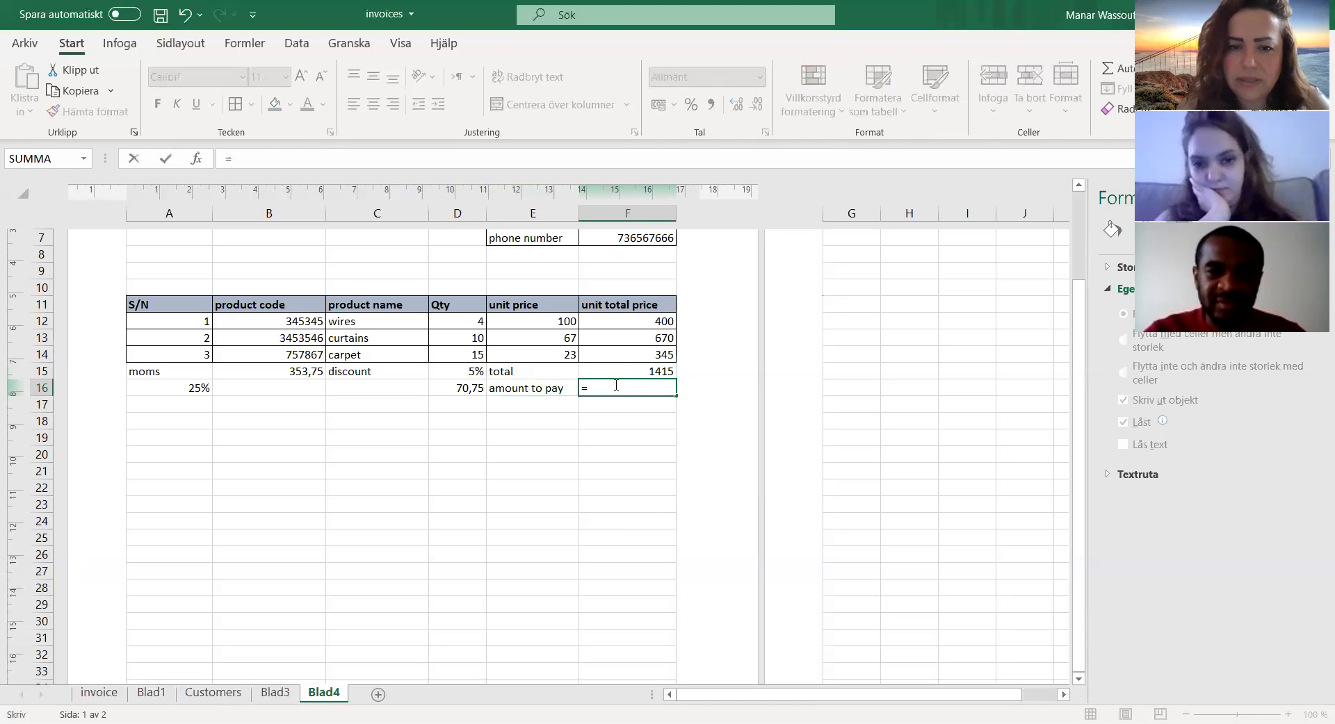
click(619, 369)
text(-)
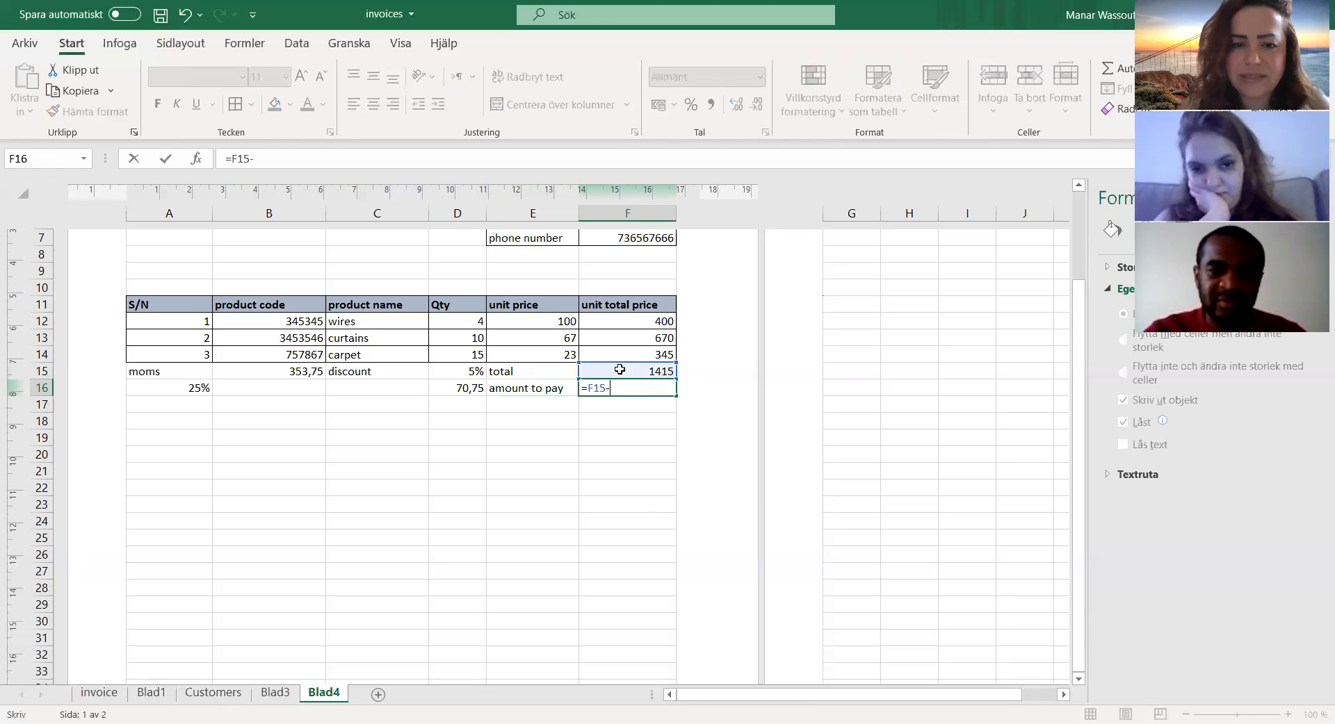
click(471, 388)
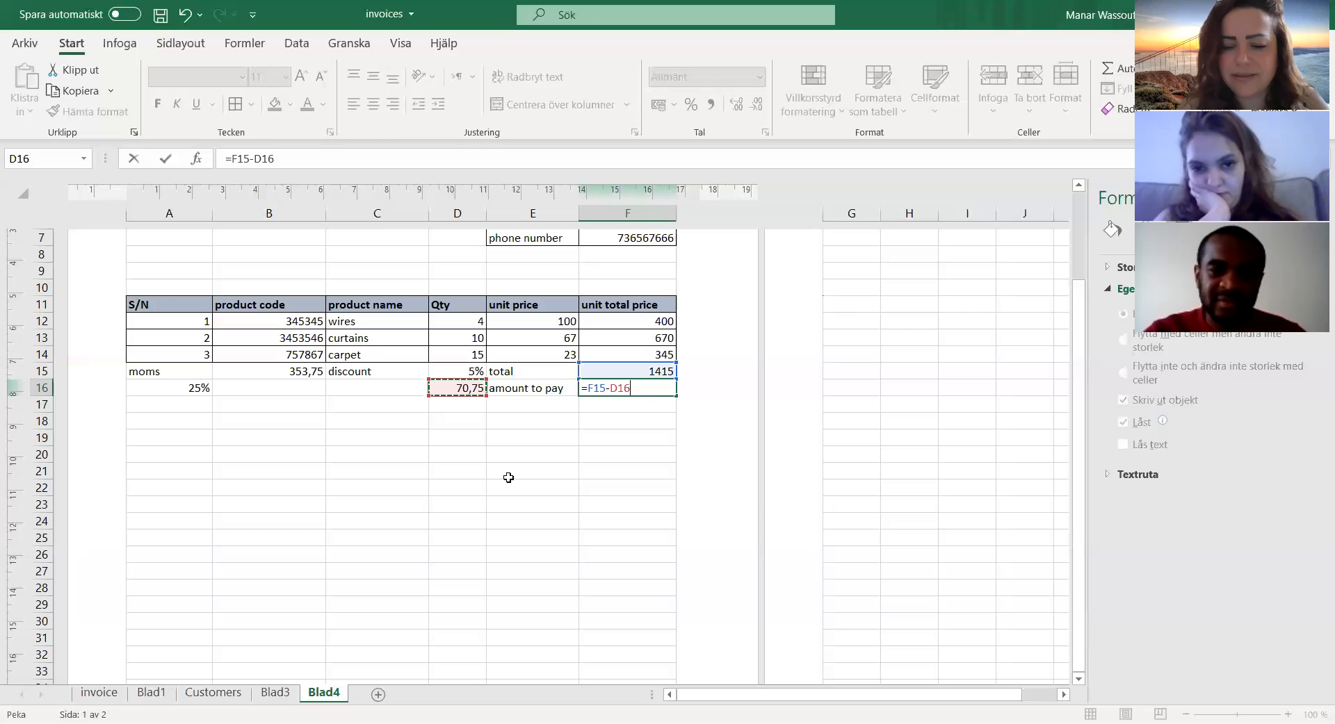
key(Return)
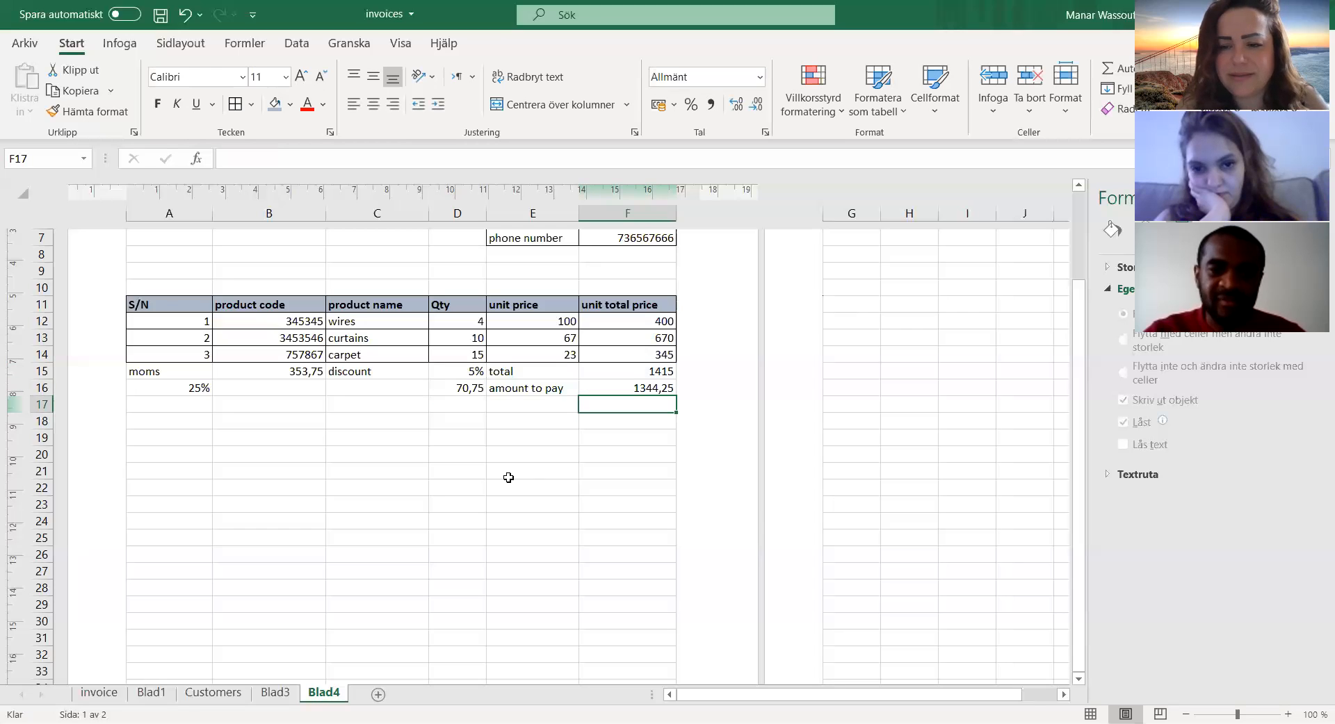
key(Up)
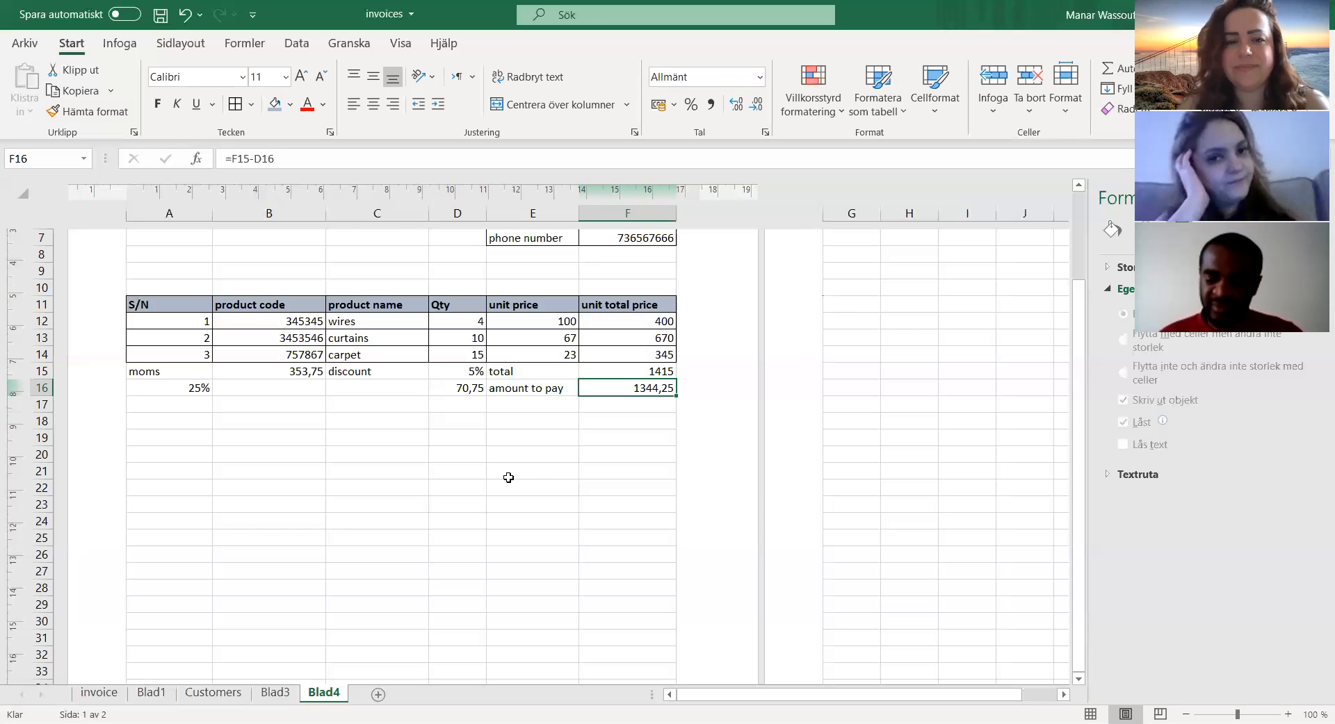
Step: Left-align the 25% rate in A16 beneath the moms label
click(182, 389)
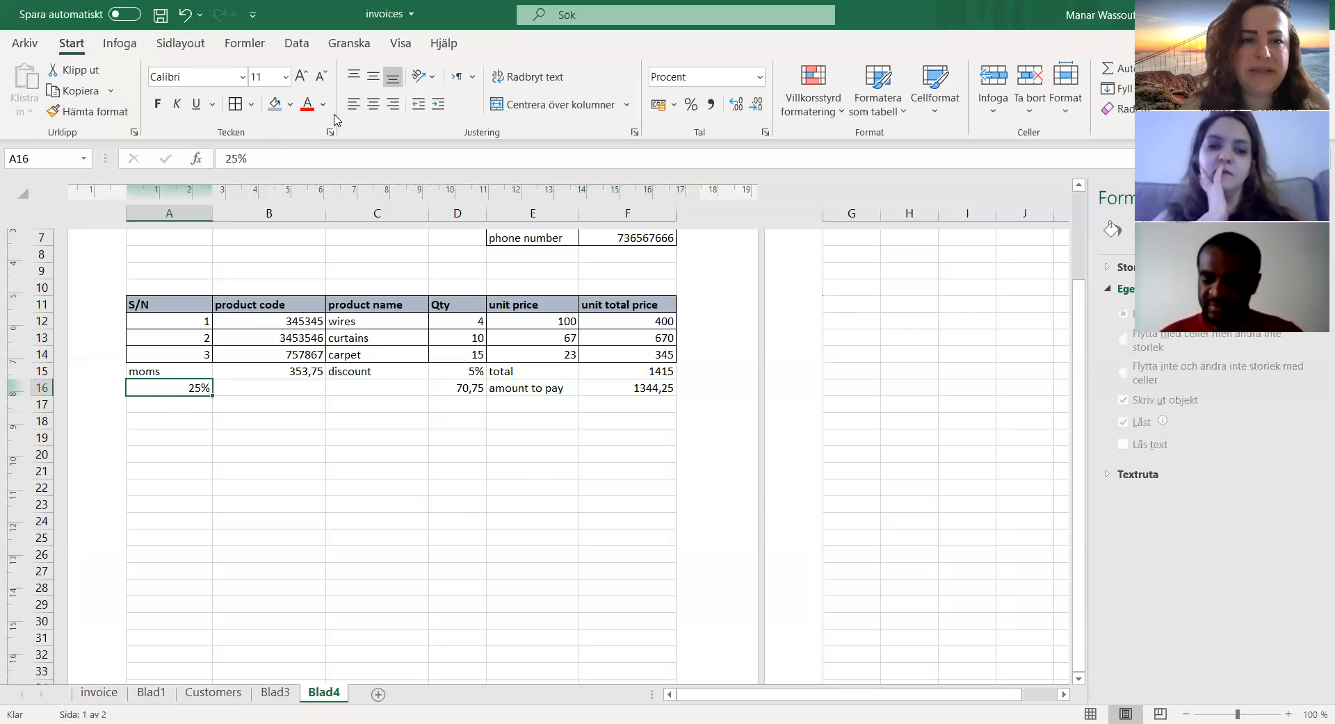
click(353, 104)
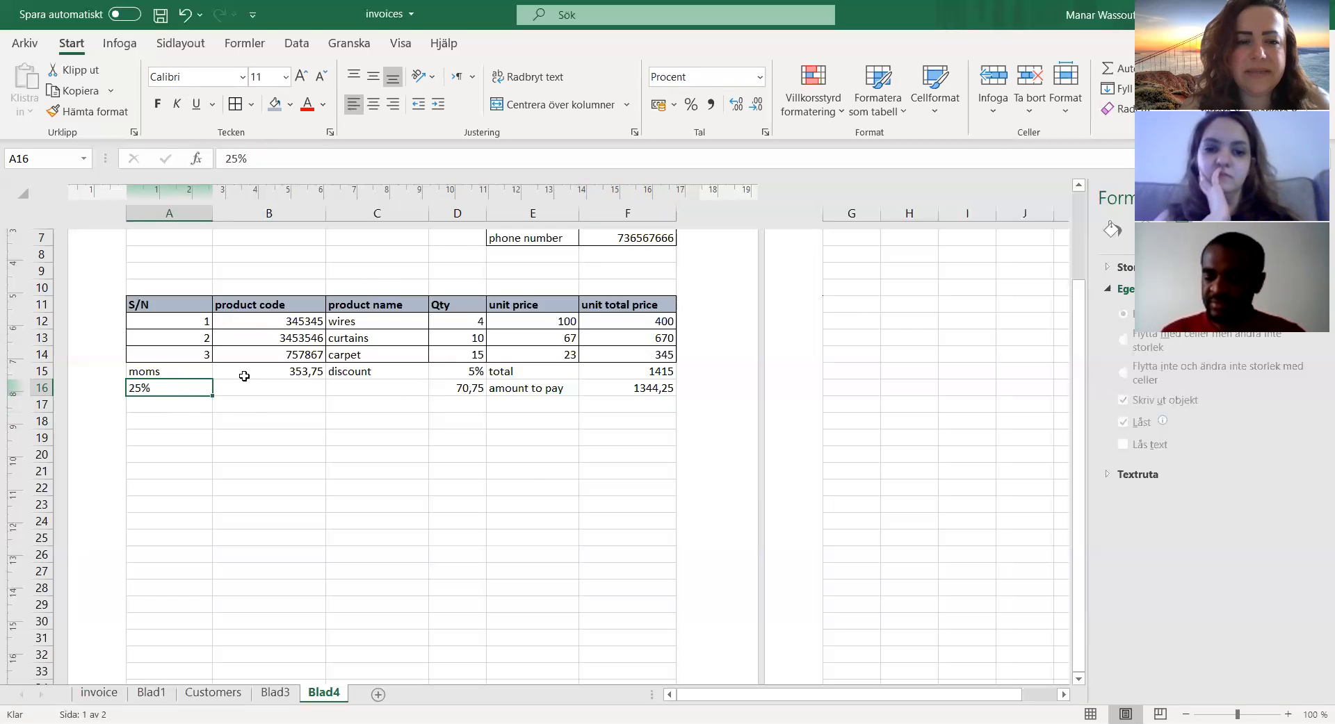
Step: Try adding borders to the moms label and its amount in A15:B15, and undo them
drag(165, 374, 251, 374)
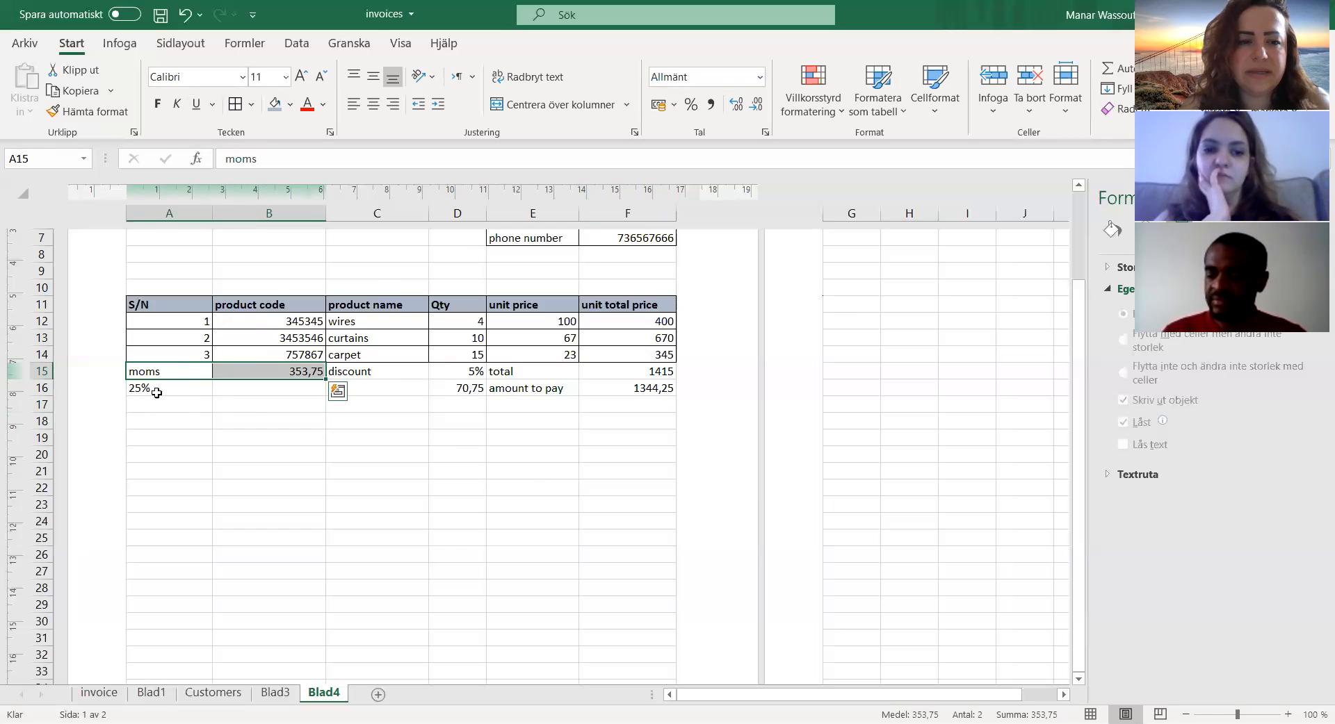
click(157, 387)
click(192, 367)
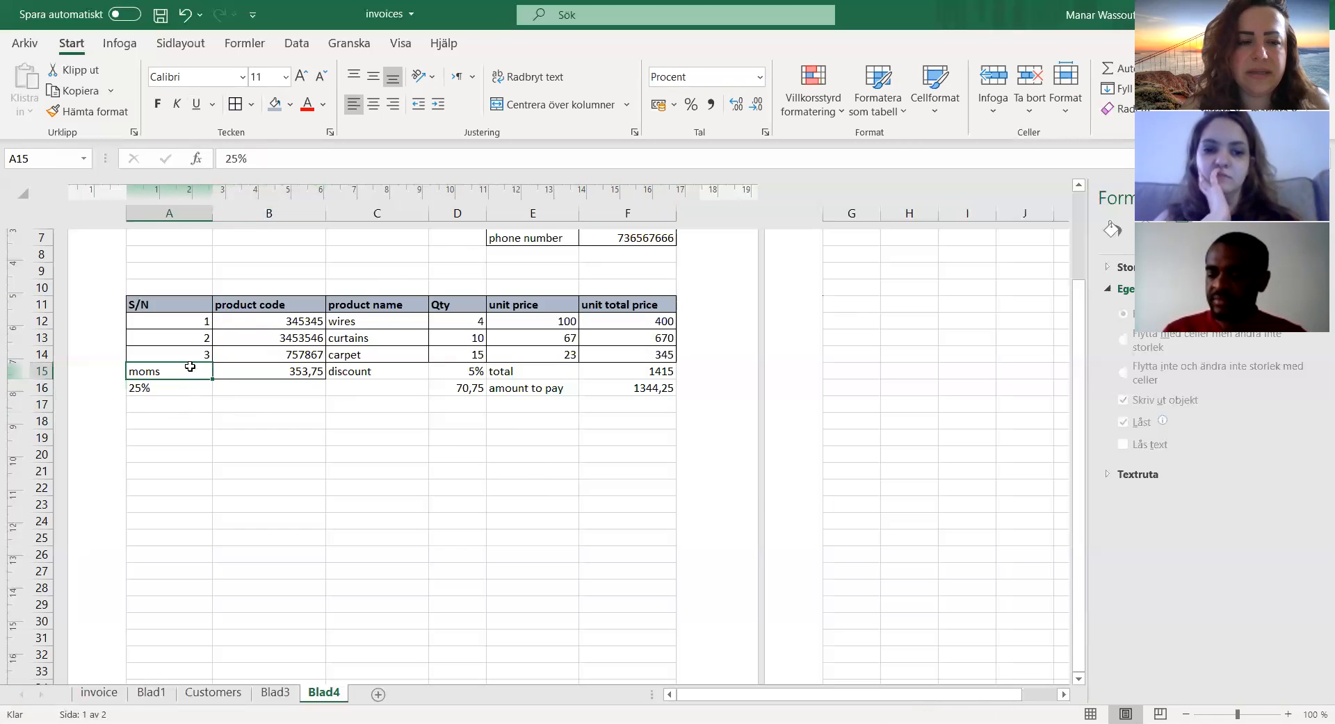
key(ctrl+z)
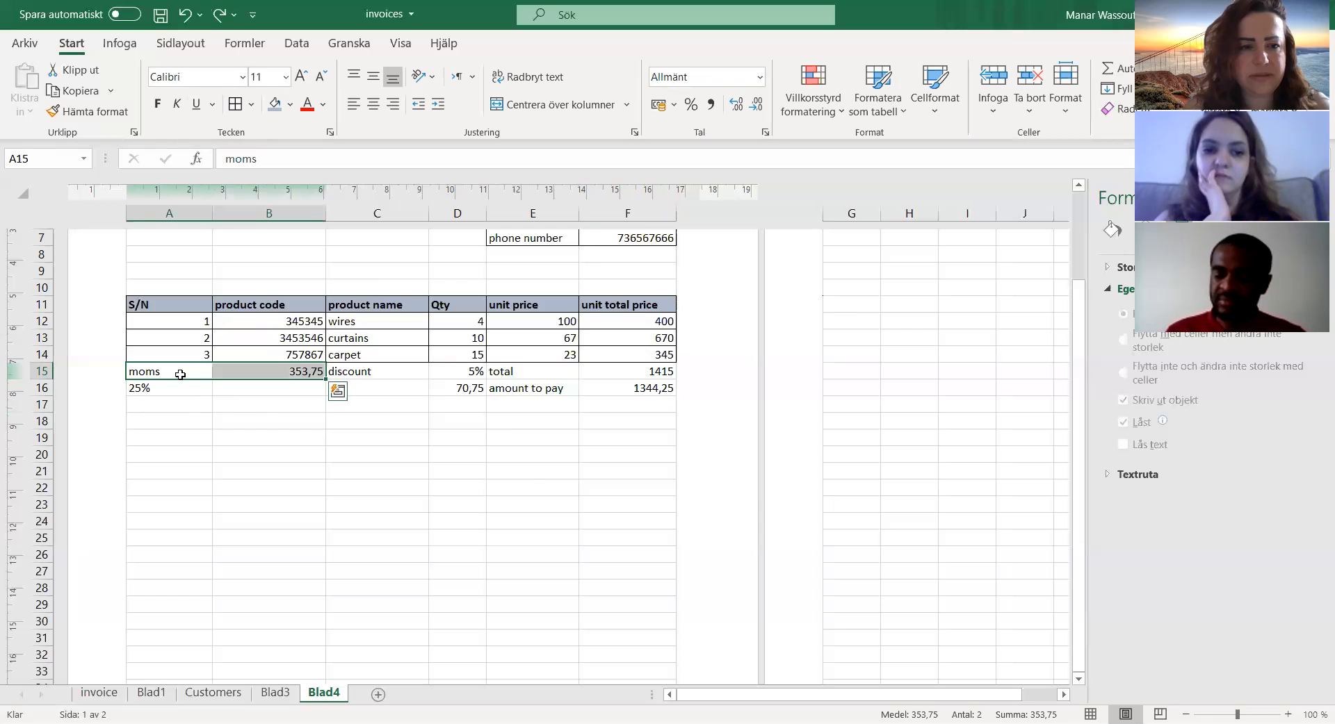
click(145, 415)
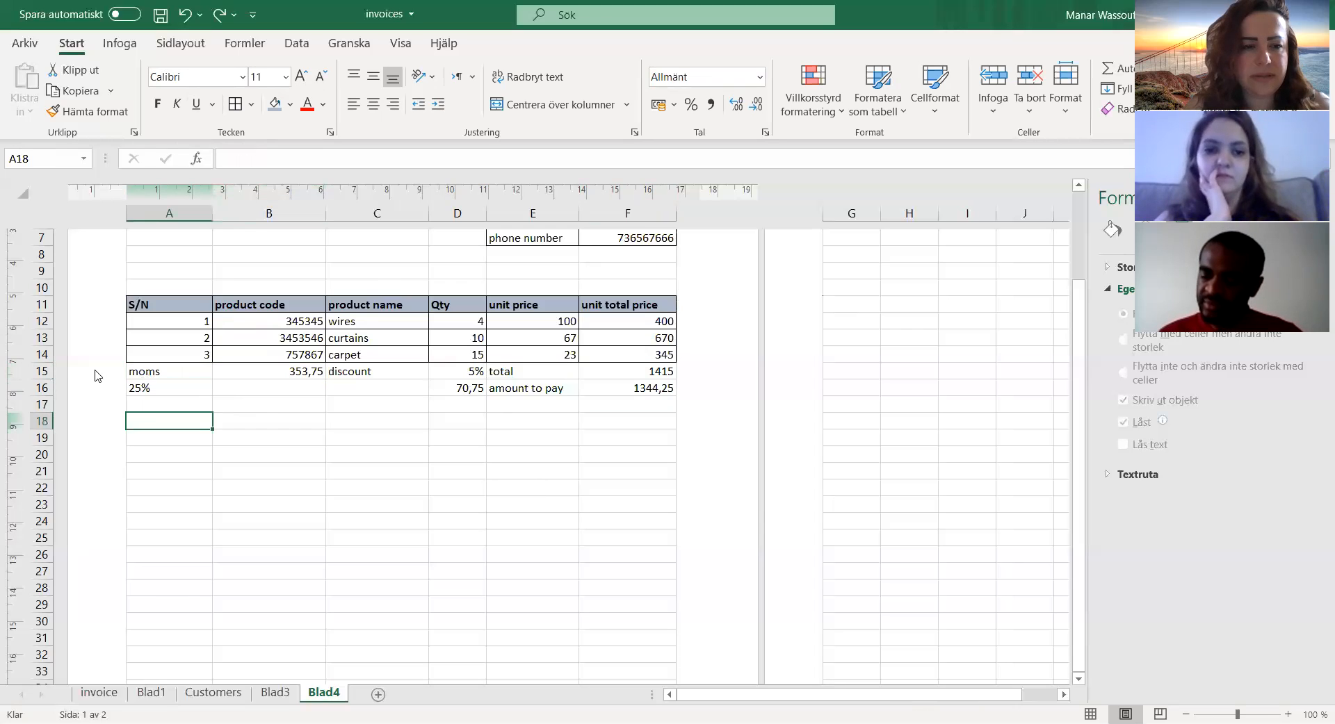
Step: Insert a blank row above the moms row to separate the product table from the totals
click(132, 371)
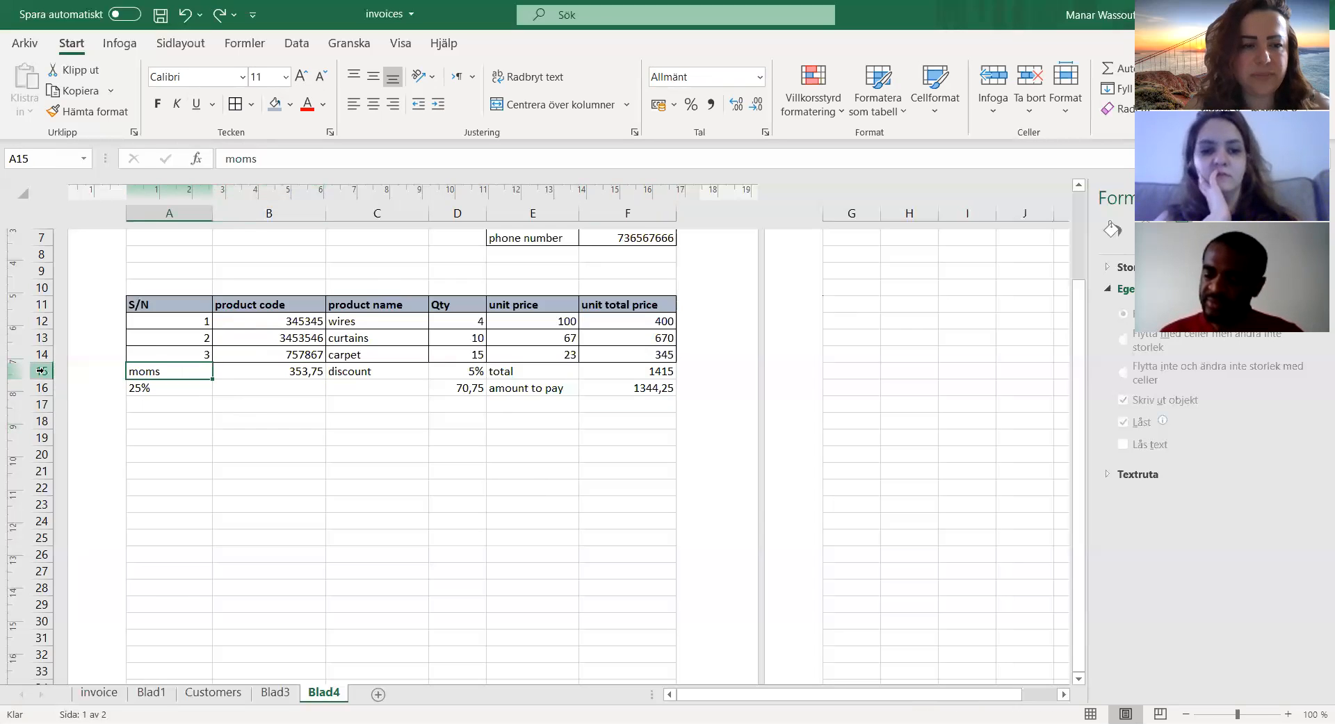
right_click(44, 371)
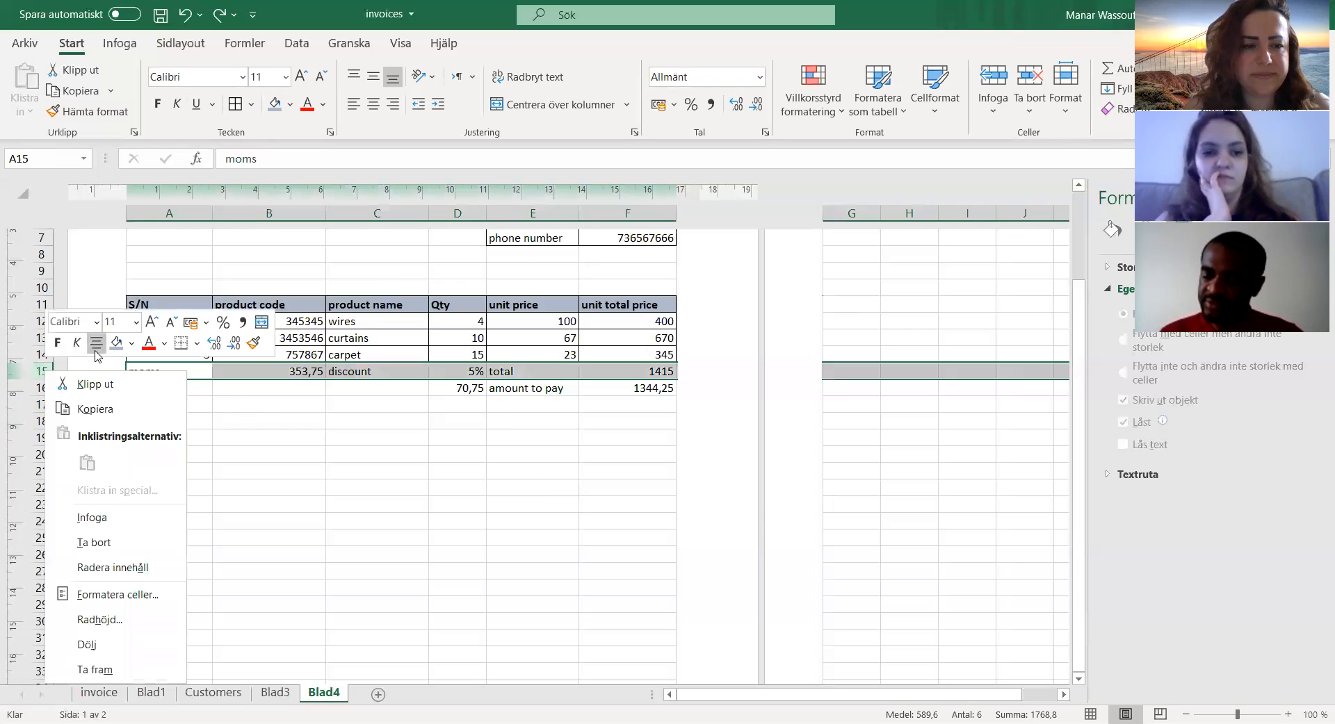
click(87, 522)
click(217, 387)
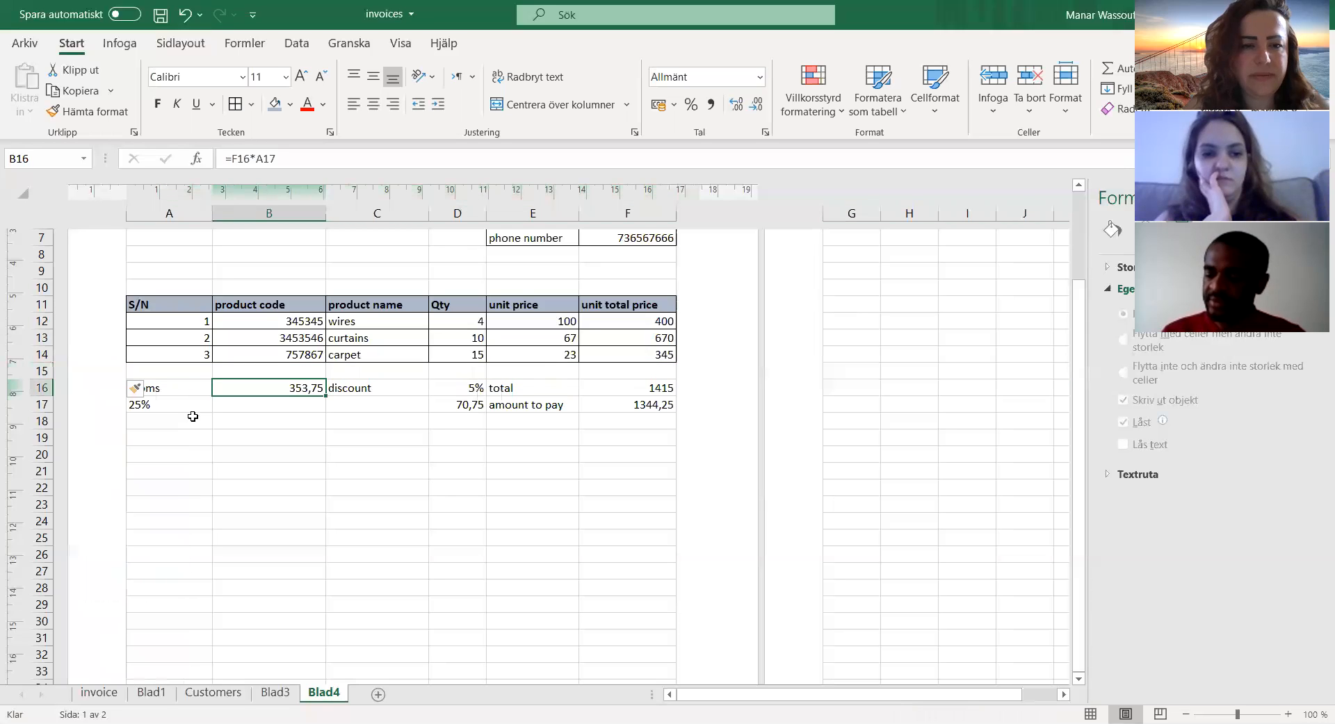
Step: Add cell borders to the summary cells A16:B16, A17, C16:D16, D17 and E16:F17
drag(148, 390, 254, 388)
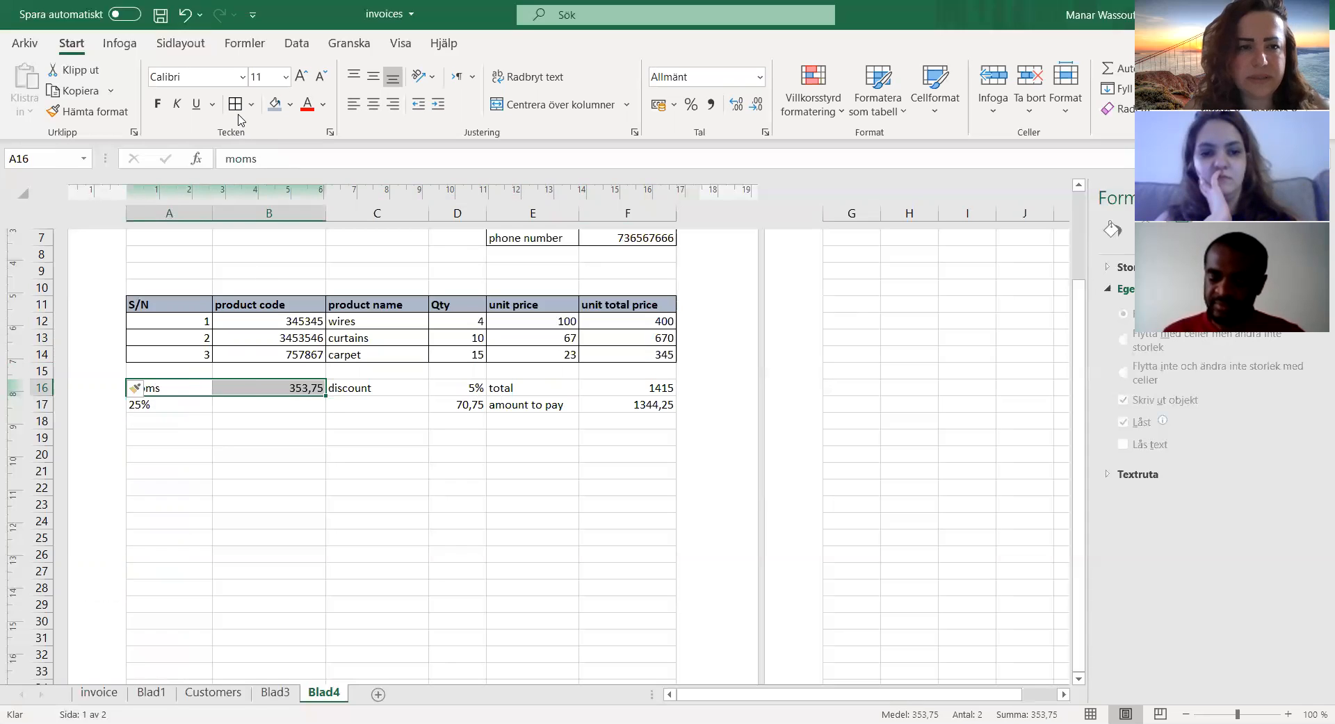
click(168, 402)
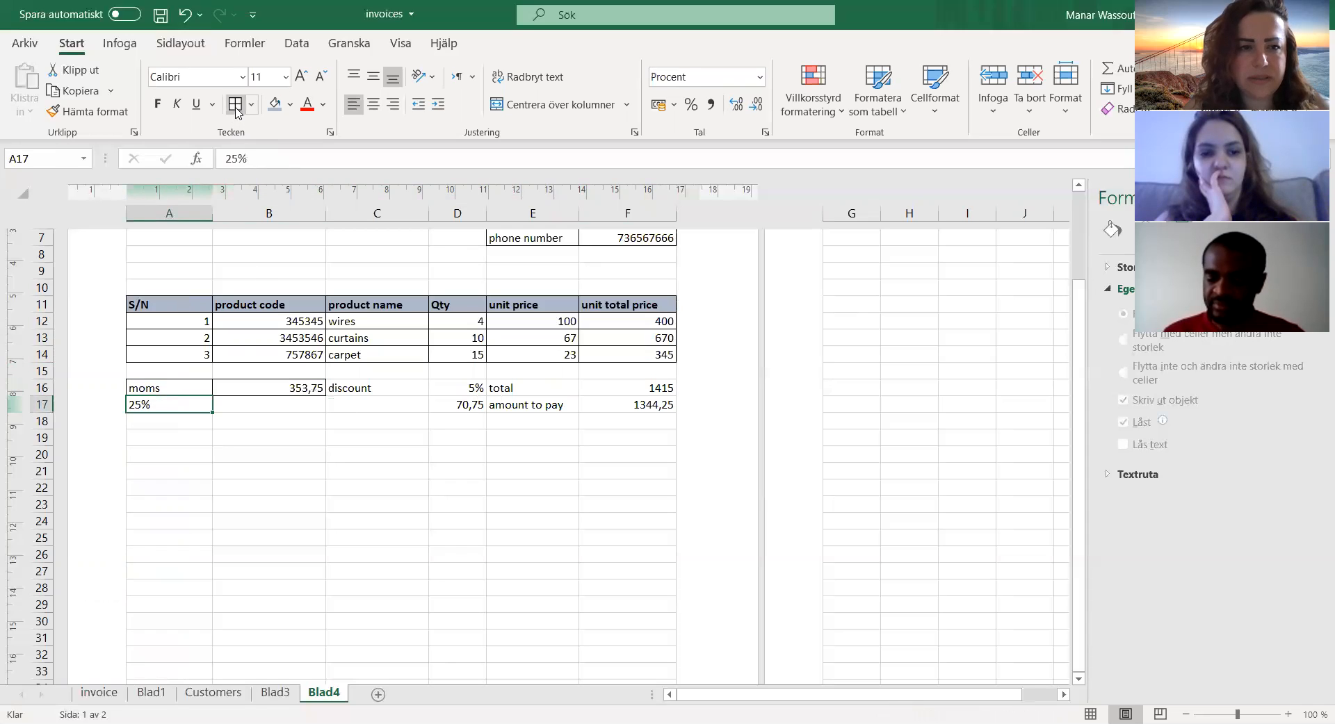
drag(354, 388, 456, 387)
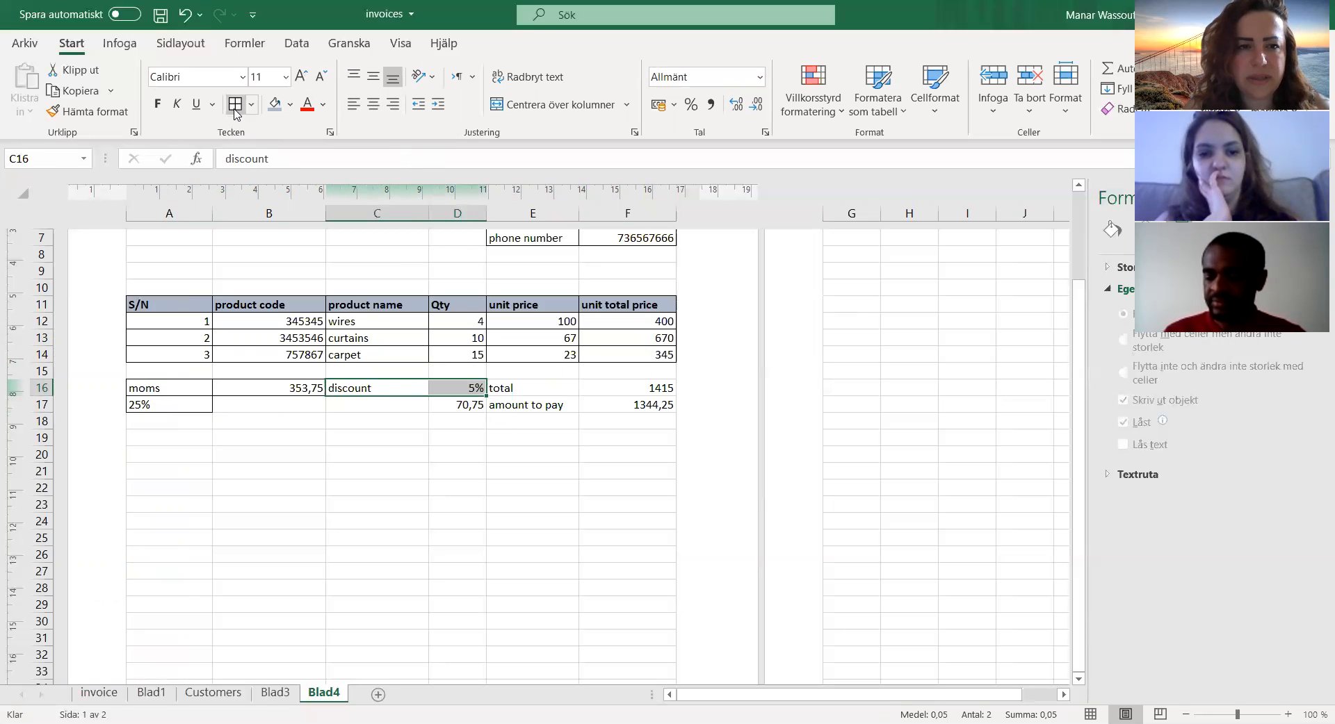
click(452, 409)
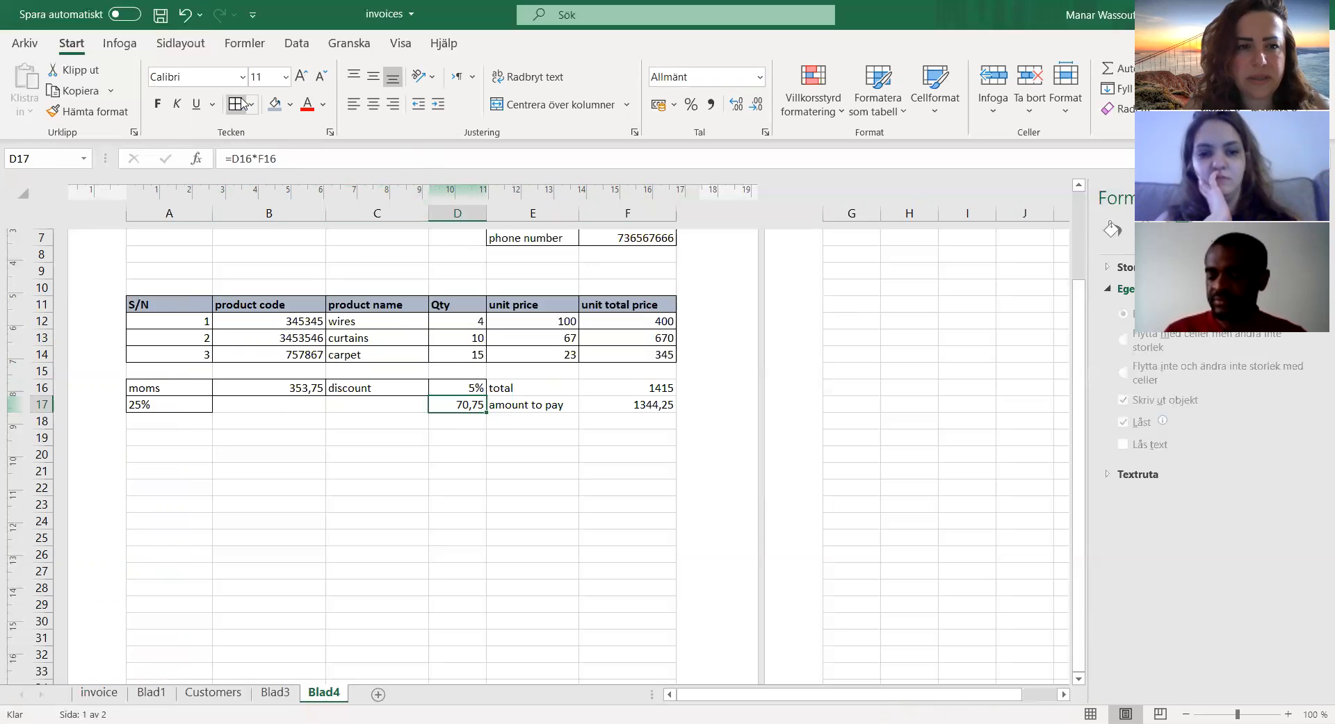
drag(541, 387, 629, 406)
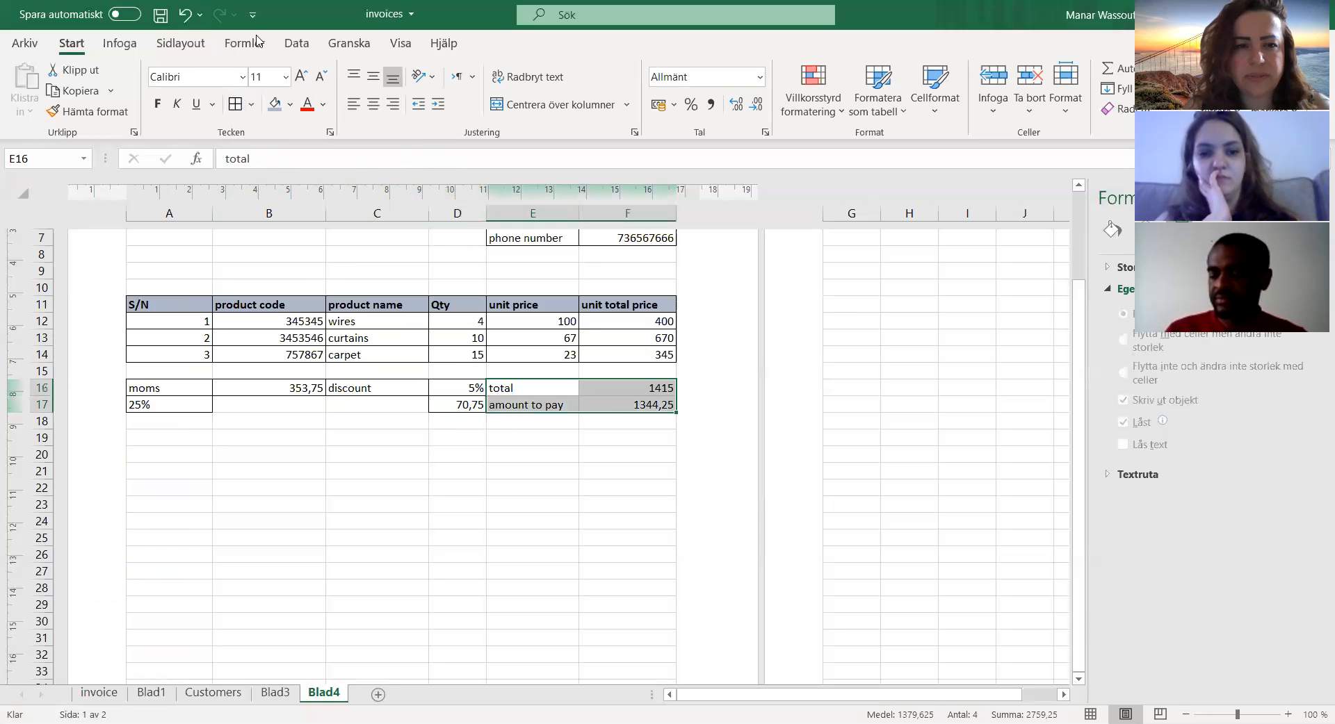
Step: Give the amount-to-pay cells E17:F17 red text and the same blue-grey fill as the table header
click(509, 405)
drag(509, 405, 624, 405)
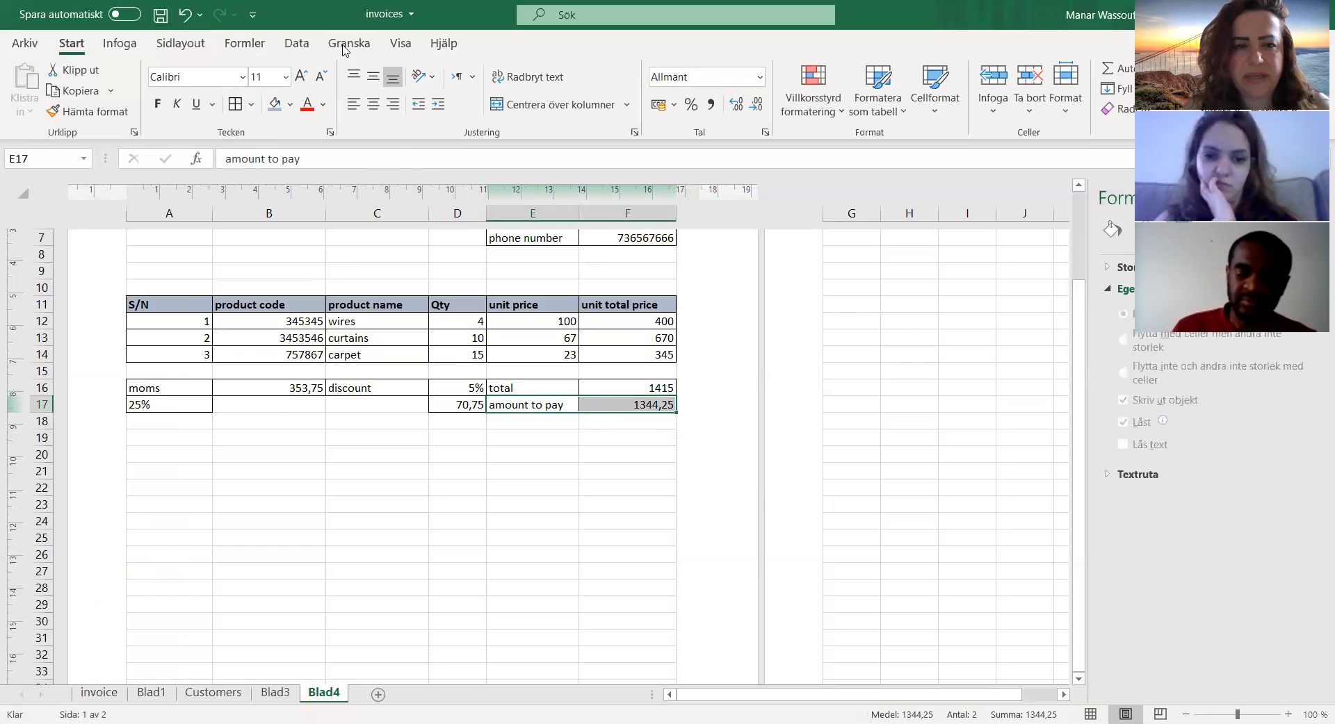
click(306, 106)
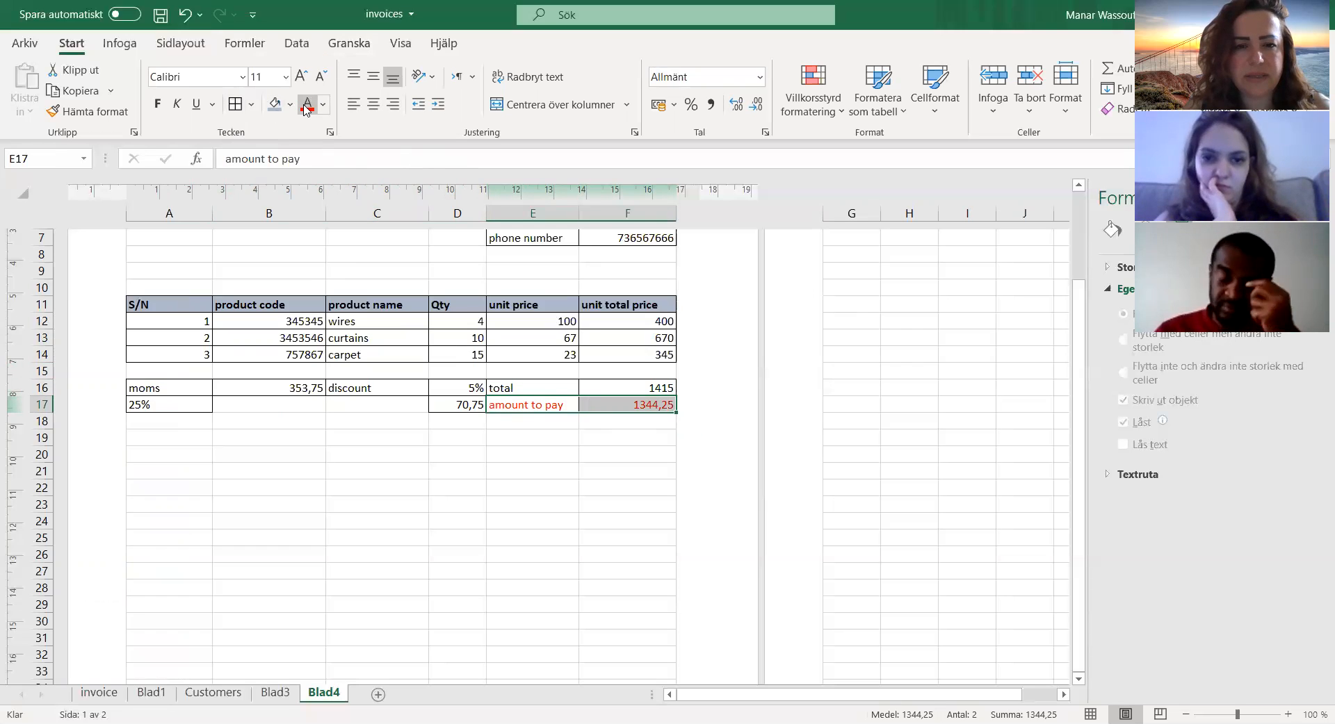
click(276, 104)
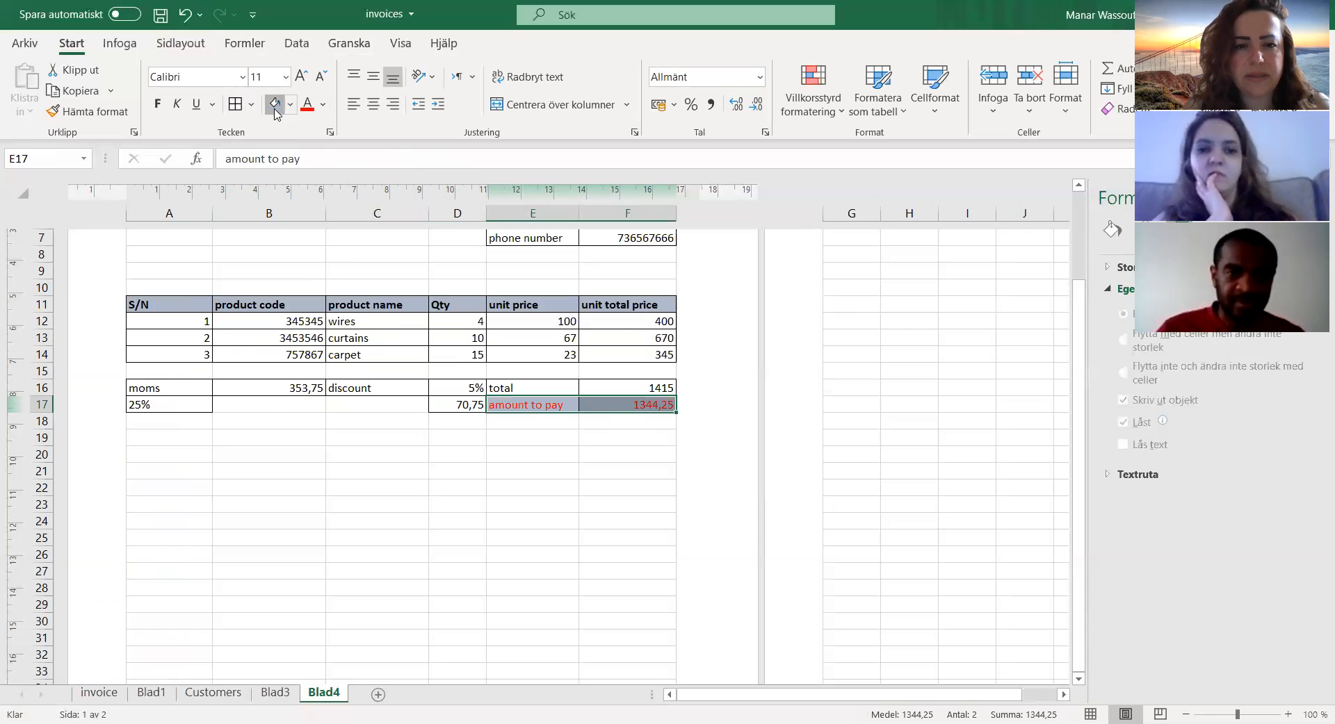
click(553, 424)
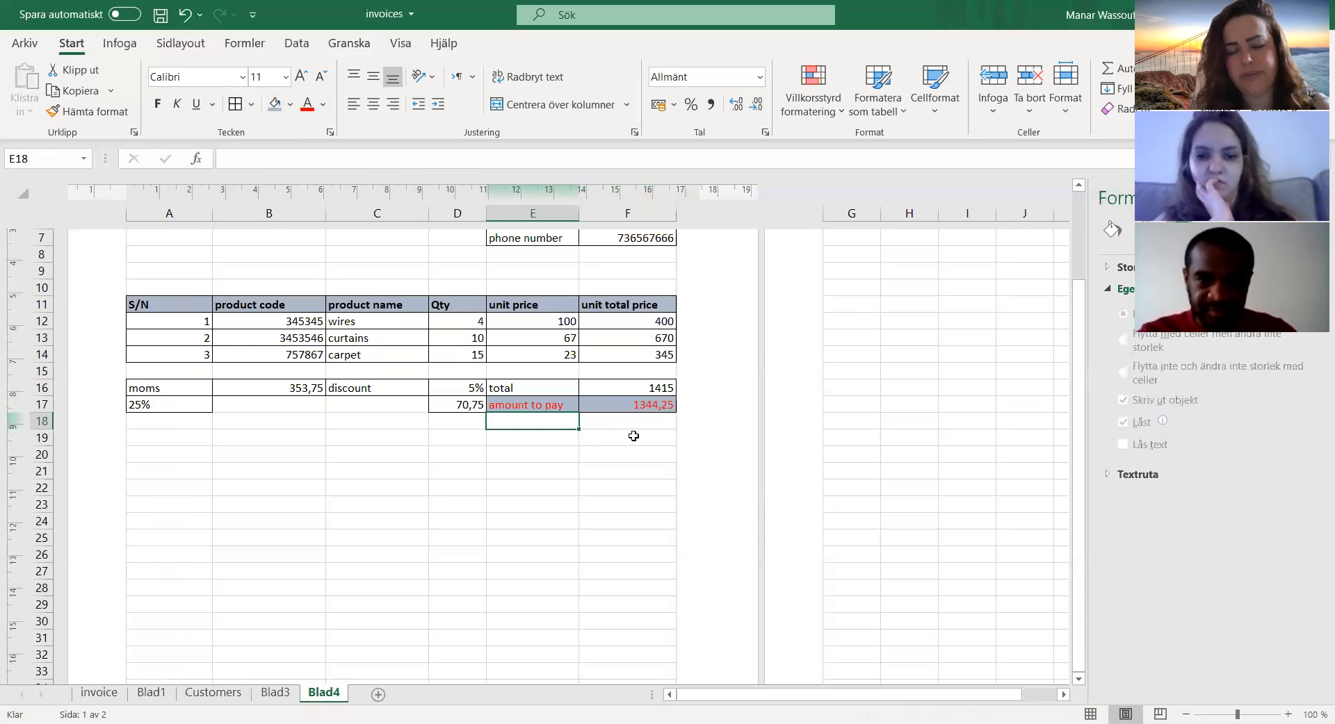
Step: Review the discount, total and amount-to-pay formulas and the layout of the whole invoice page
click(567, 403)
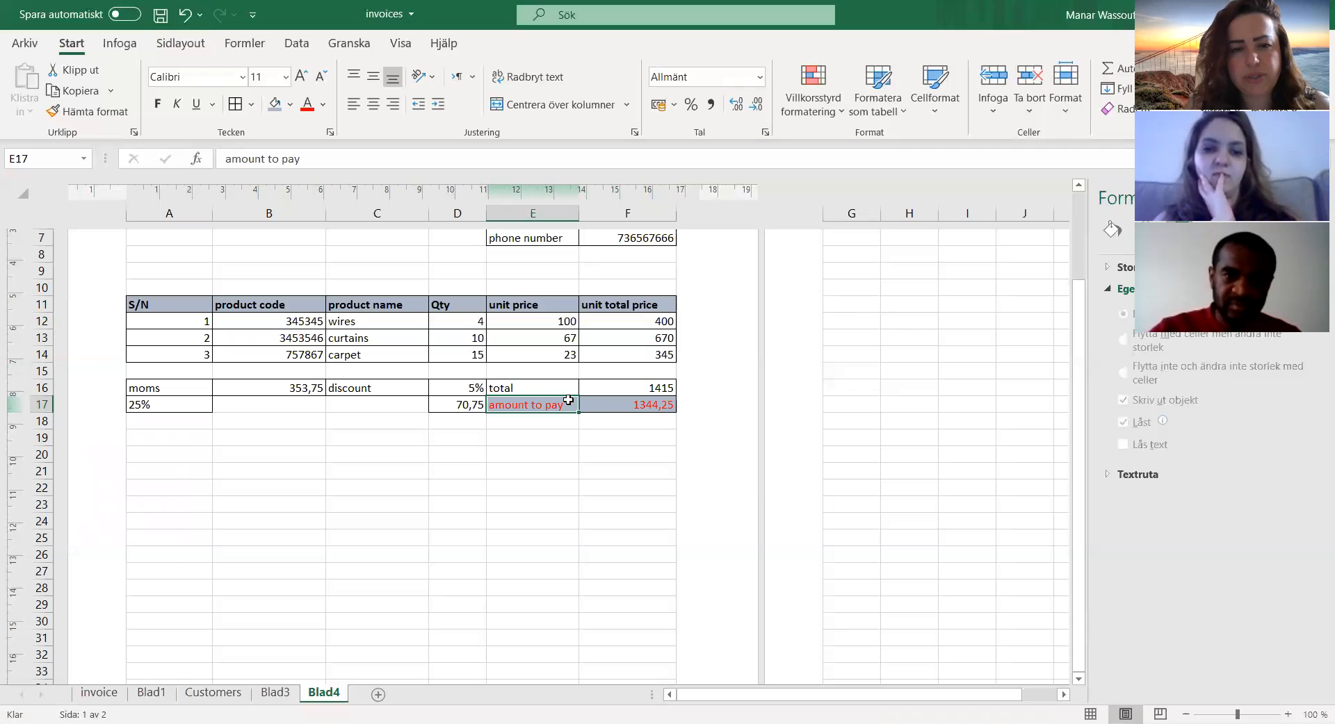
scroll(568, 400, down, 2)
scroll(568, 400, up, 5)
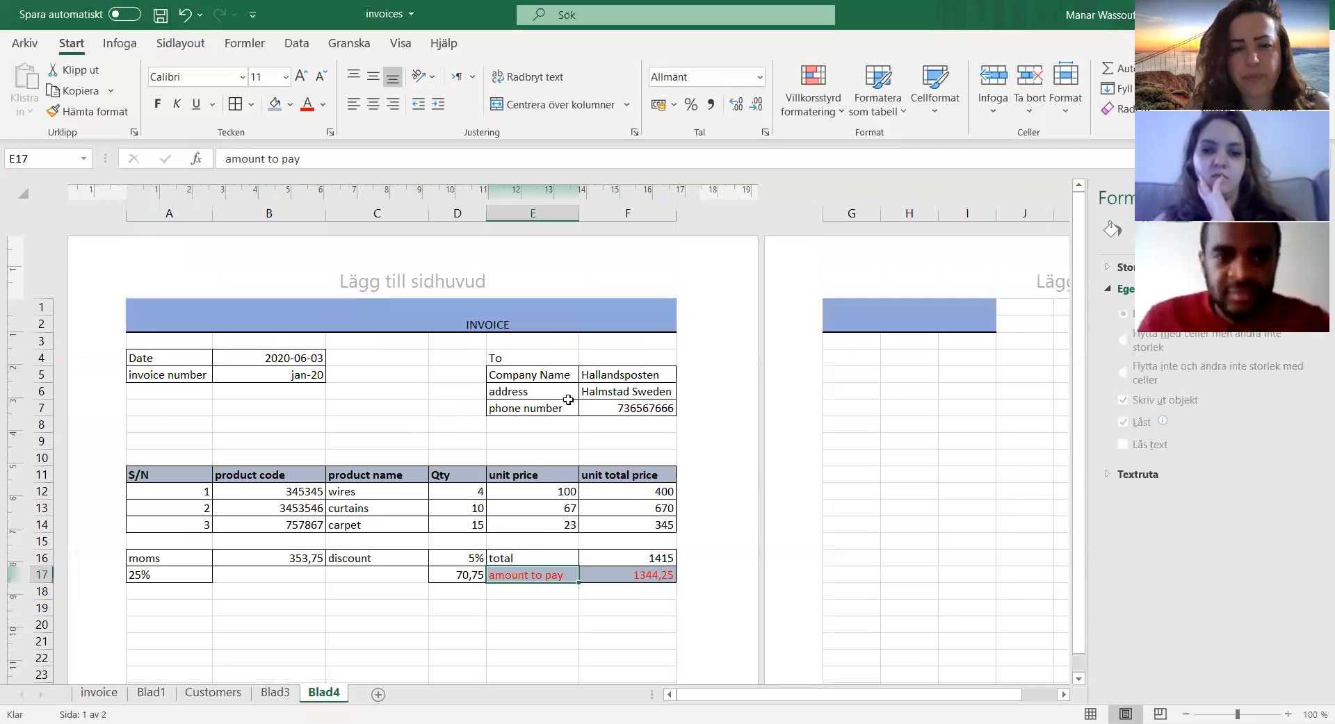
scroll(567, 400, down, 3)
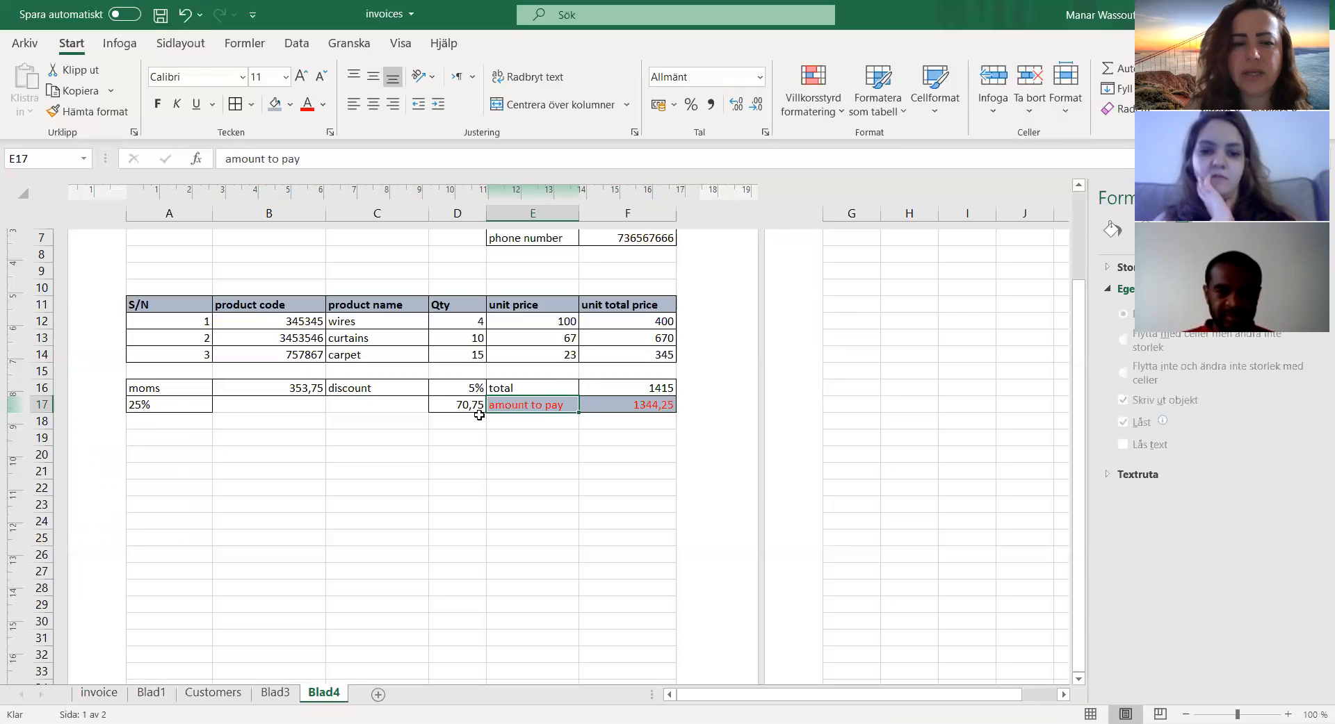
click(465, 387)
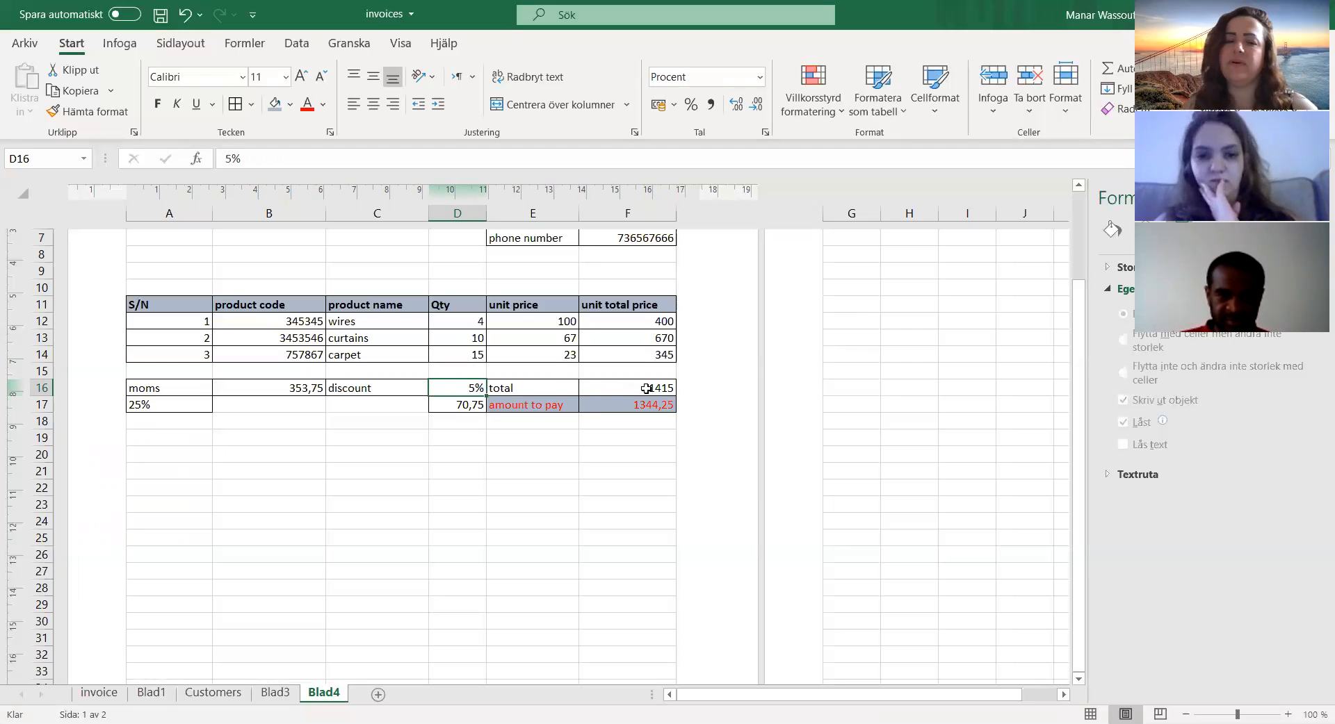
click(459, 406)
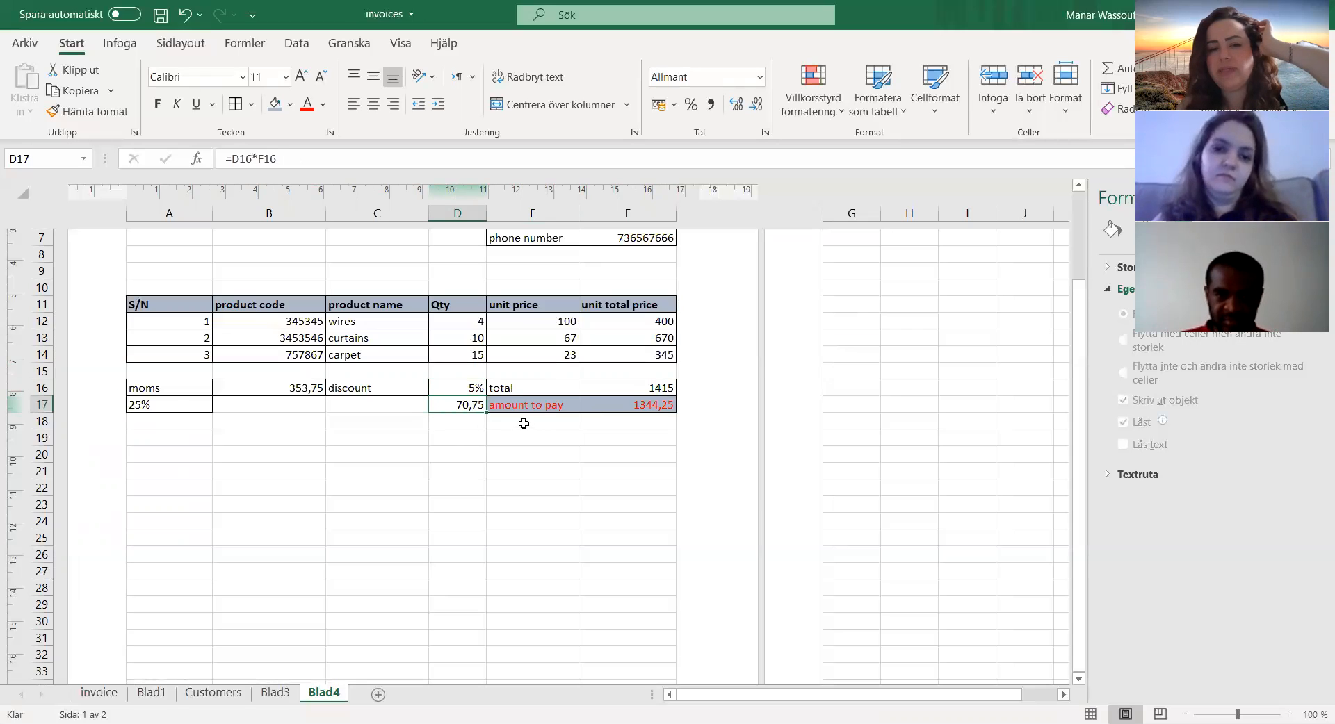
click(643, 404)
click(645, 386)
click(457, 406)
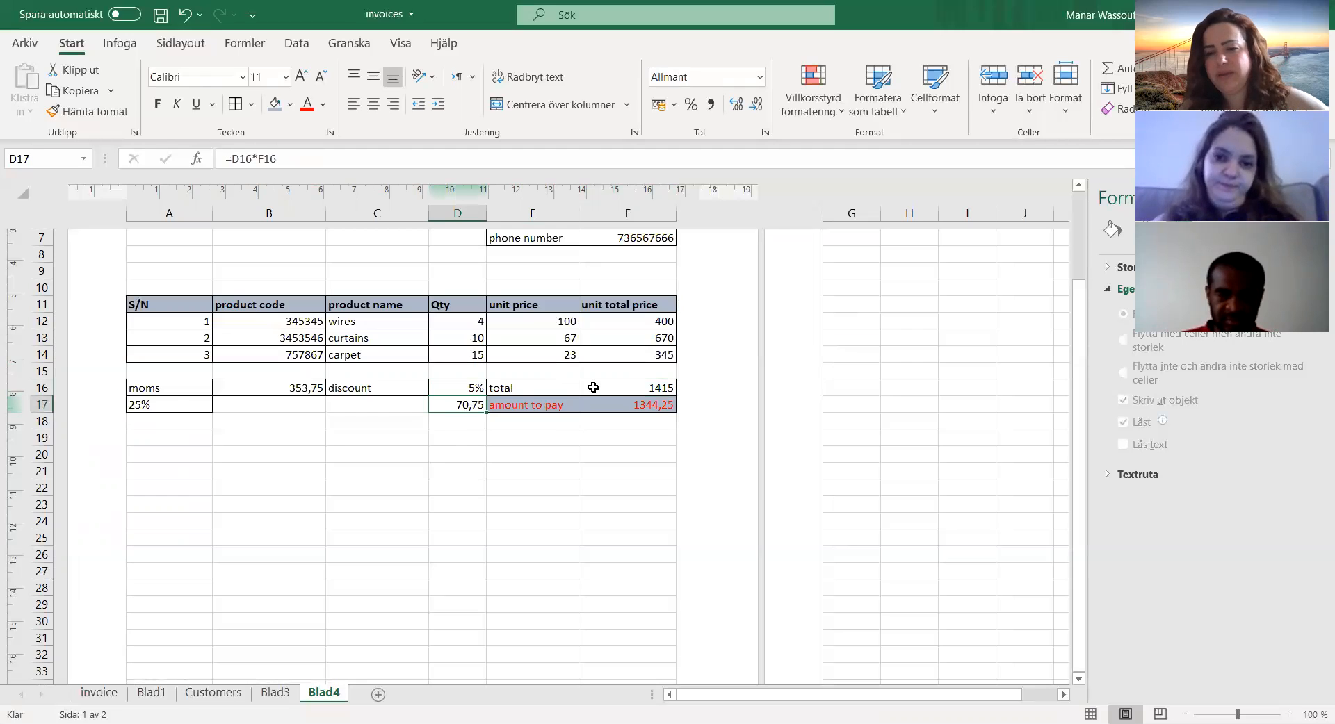
click(631, 408)
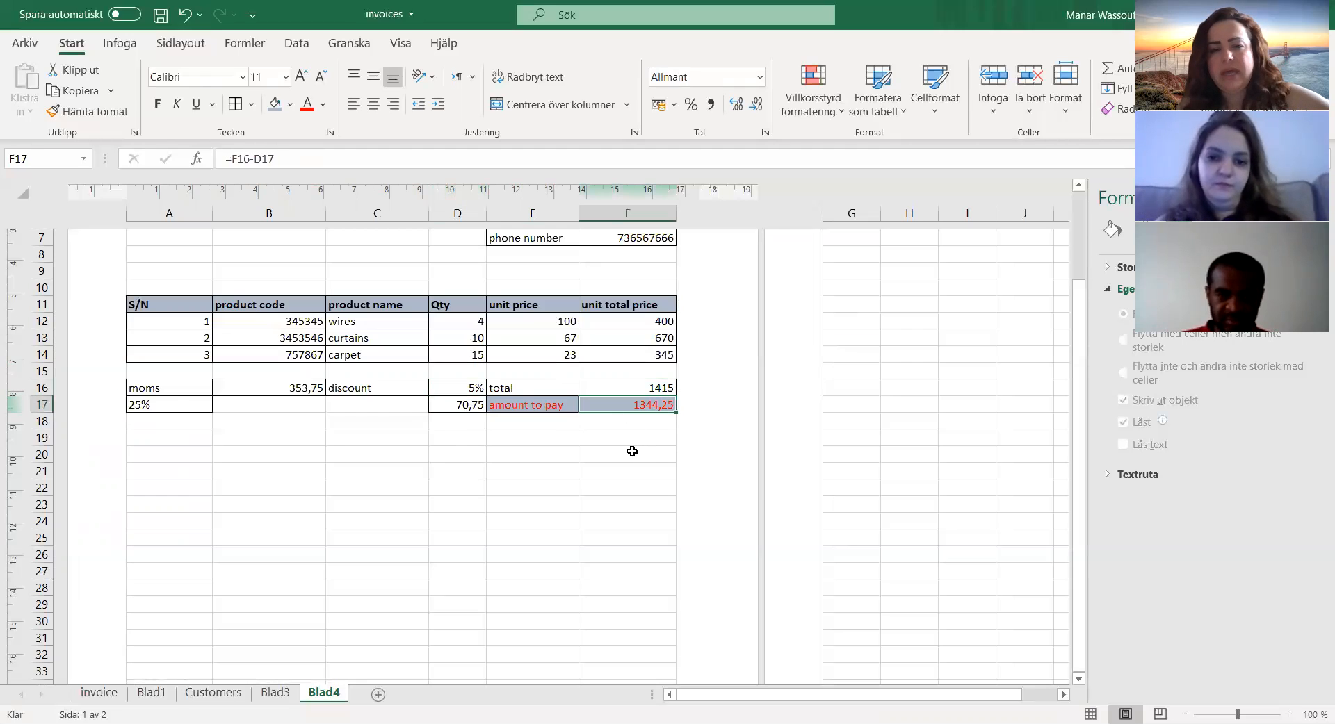
scroll(632, 452, down, 4)
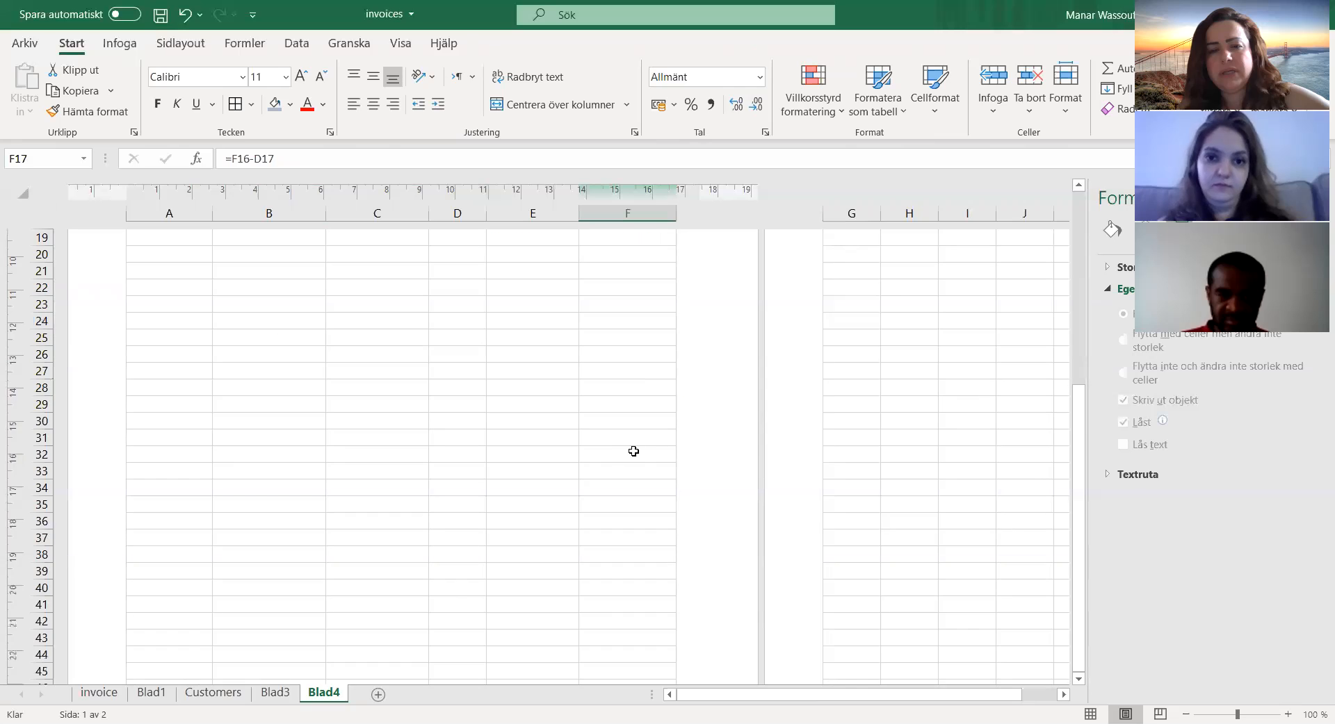
scroll(633, 451, down, 4)
scroll(634, 451, up, 10)
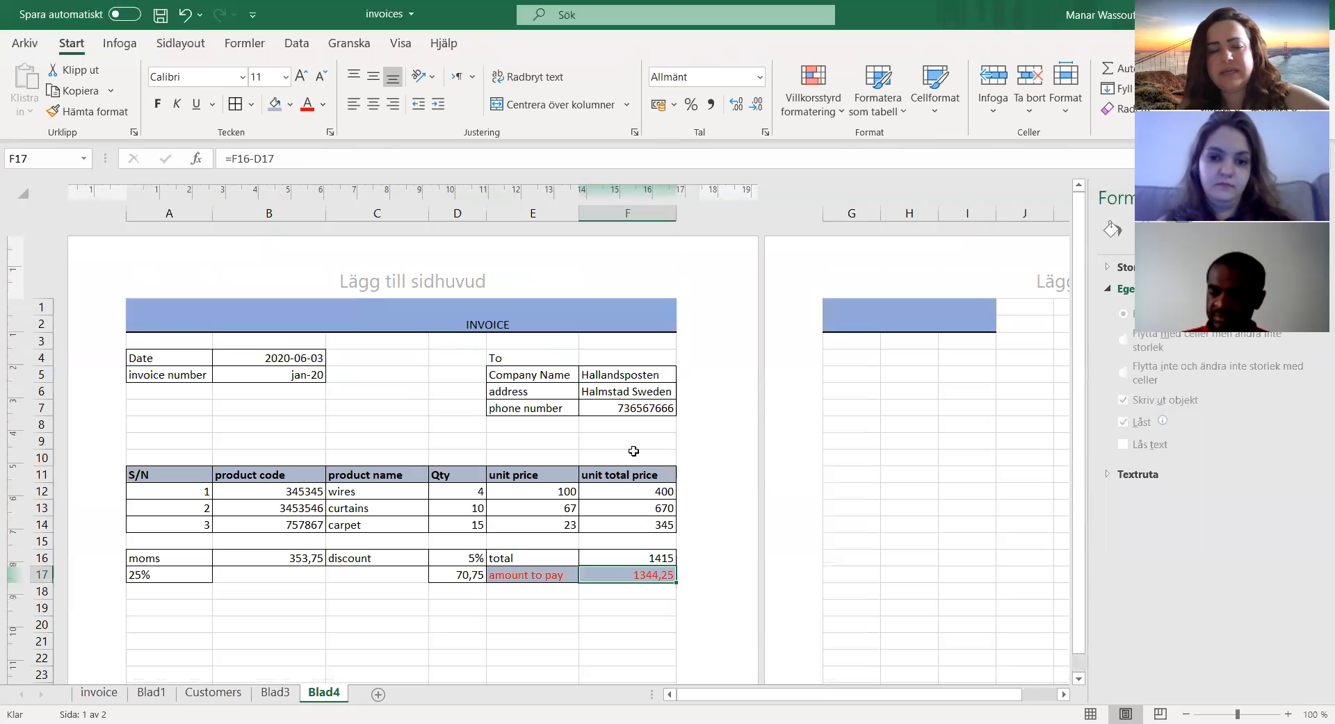
scroll(633, 452, down, 3)
scroll(633, 451, up, 3)
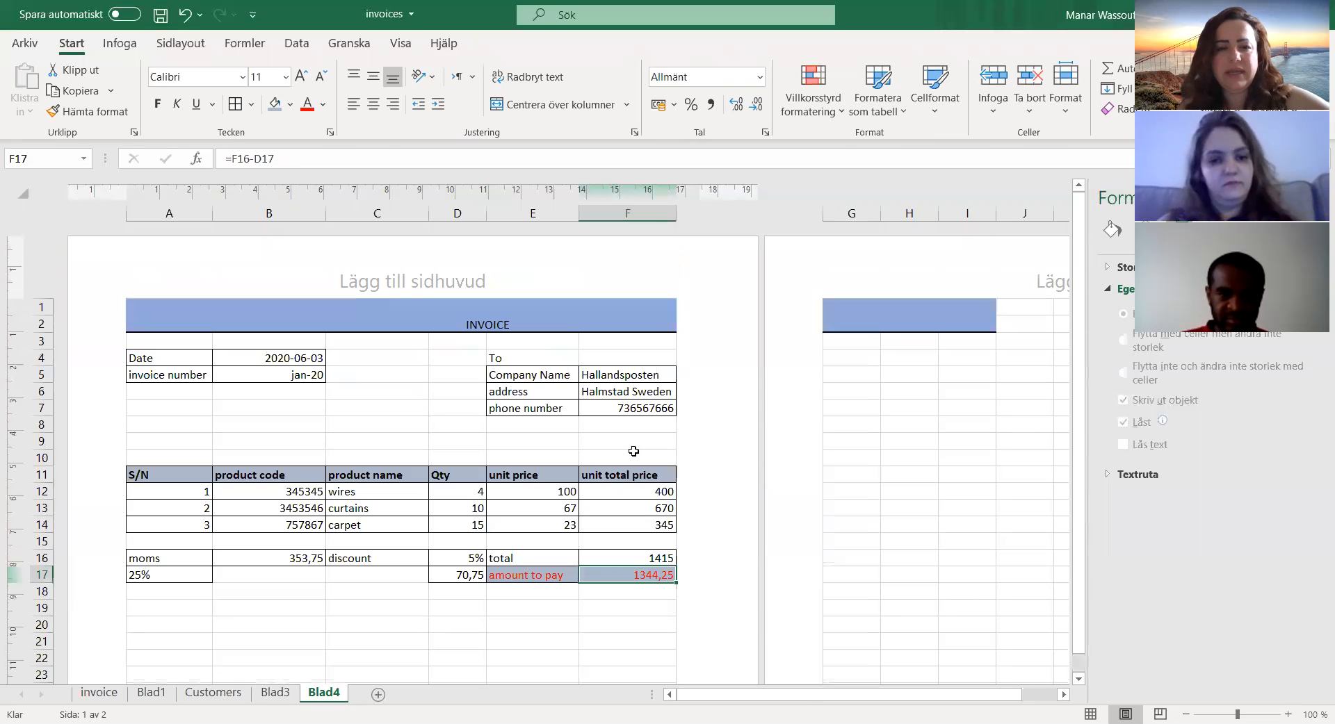
Step: Move the product table and its summary rows, A11:F17, four rows down so the block starts at A15
scroll(633, 451, down, 3)
scroll(375, 441, up, 3)
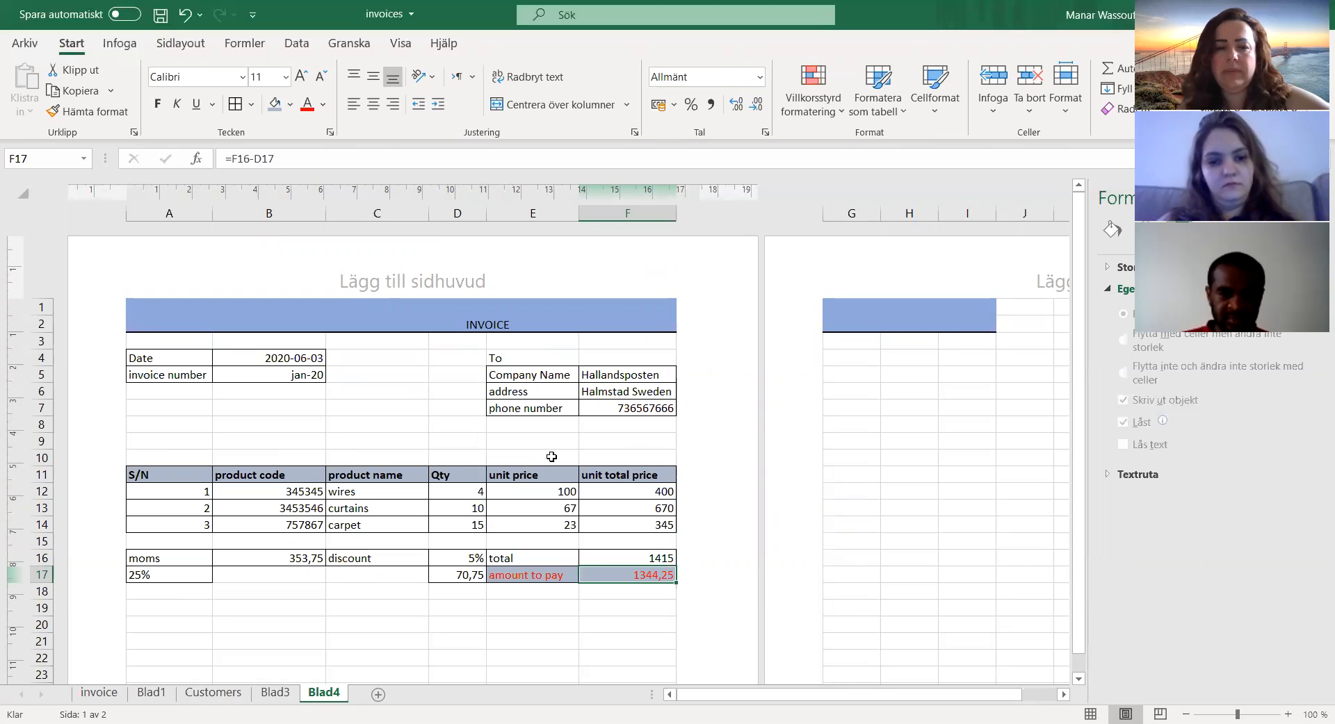
drag(132, 474, 636, 582)
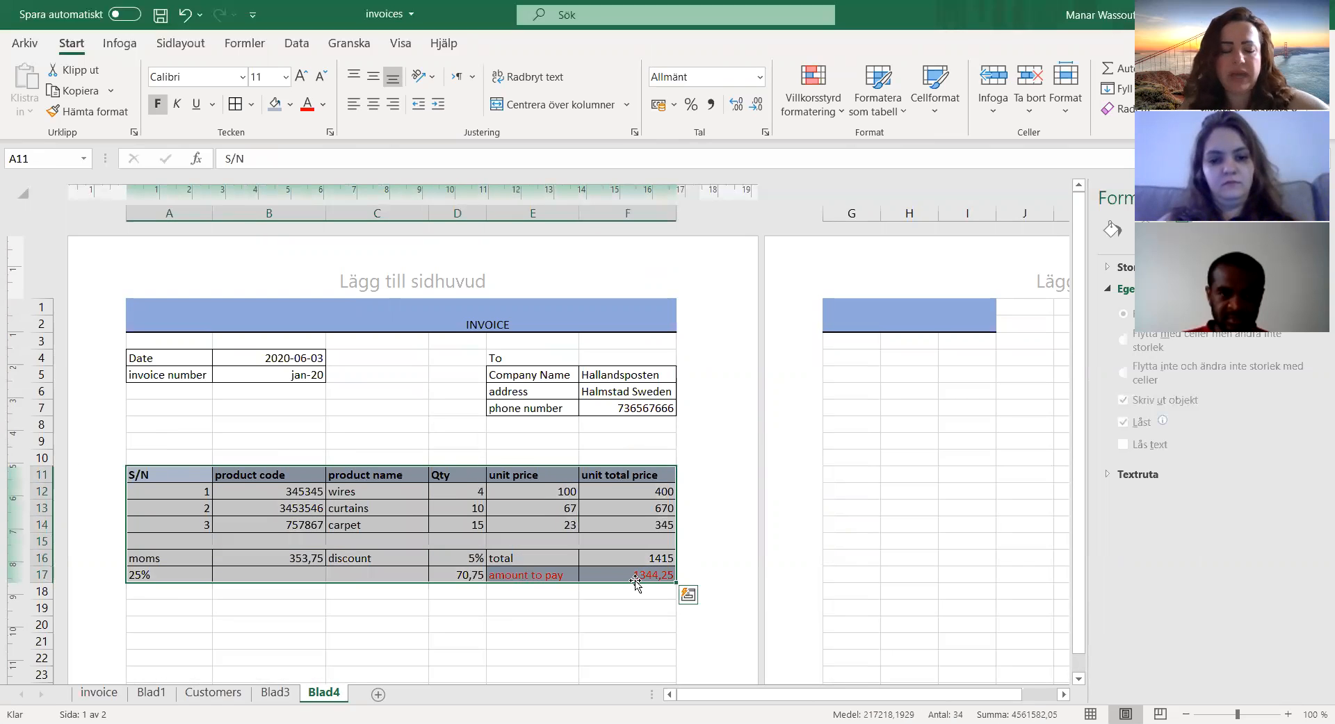
right_click(479, 513)
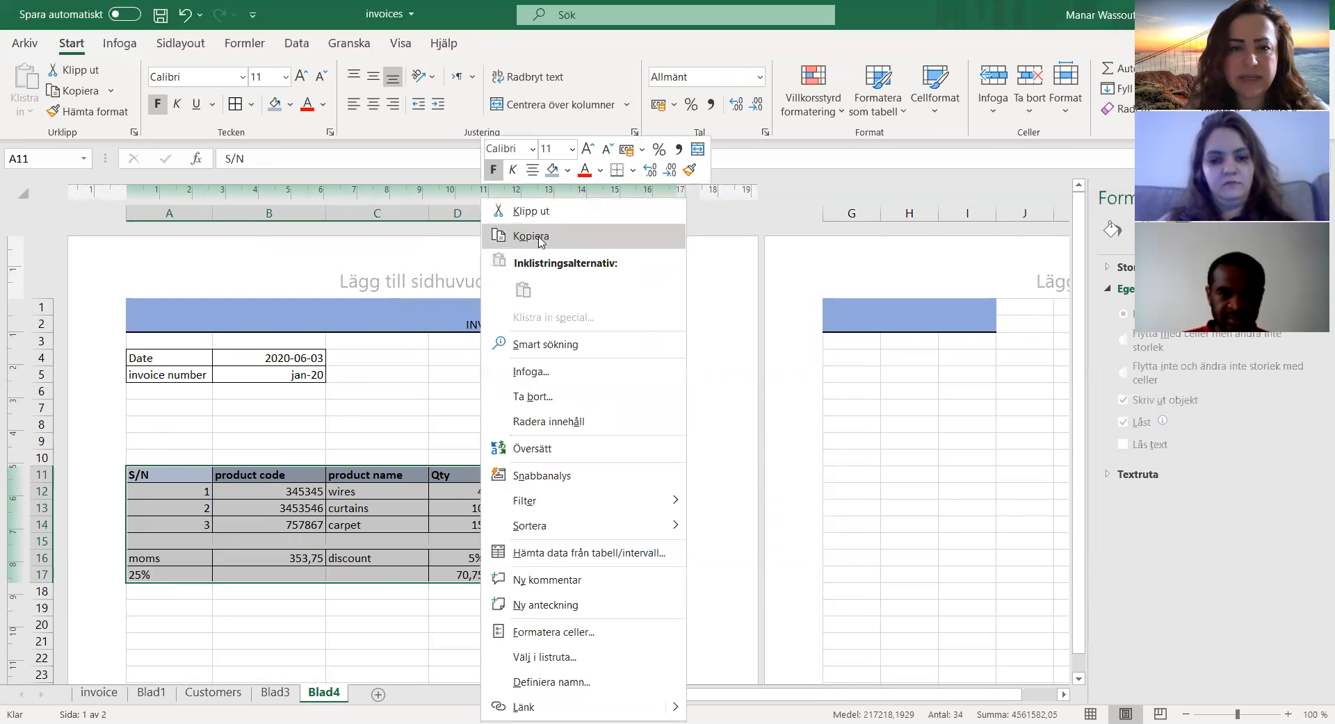
click(531, 211)
scroll(372, 390, down, 4)
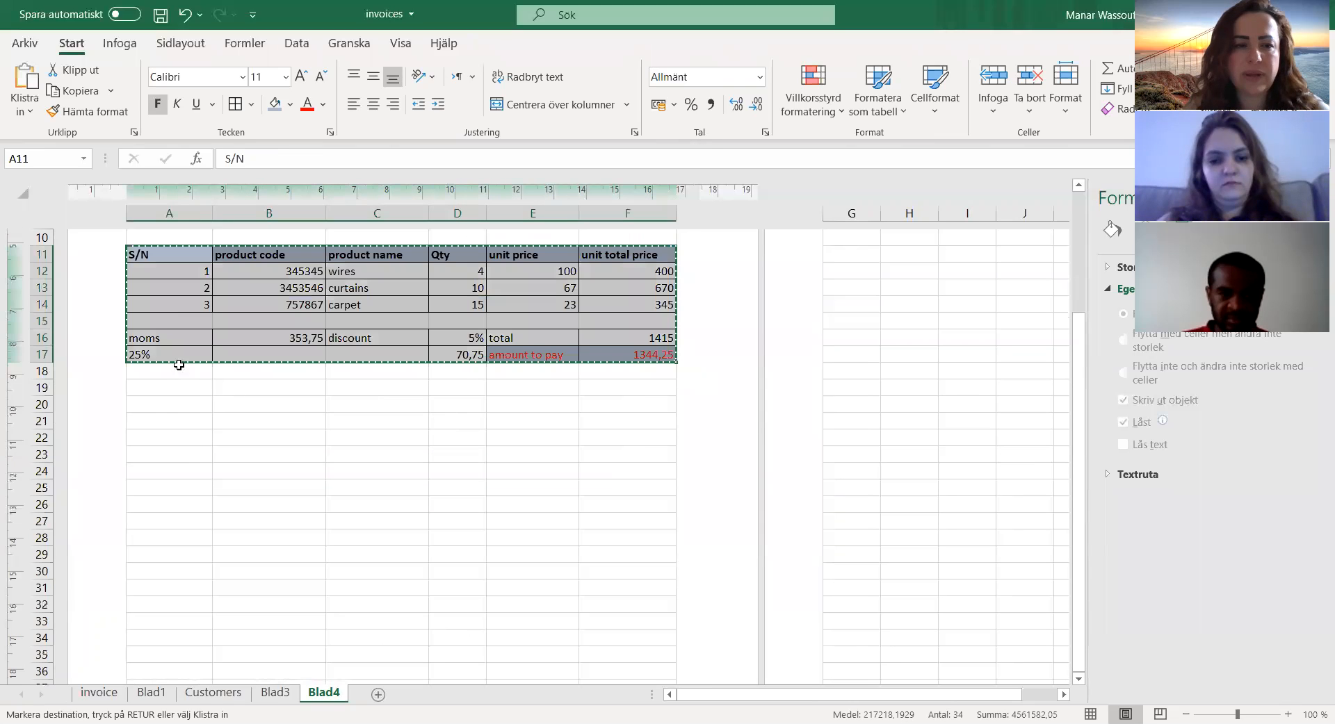
click(160, 318)
key(ctrl+v)
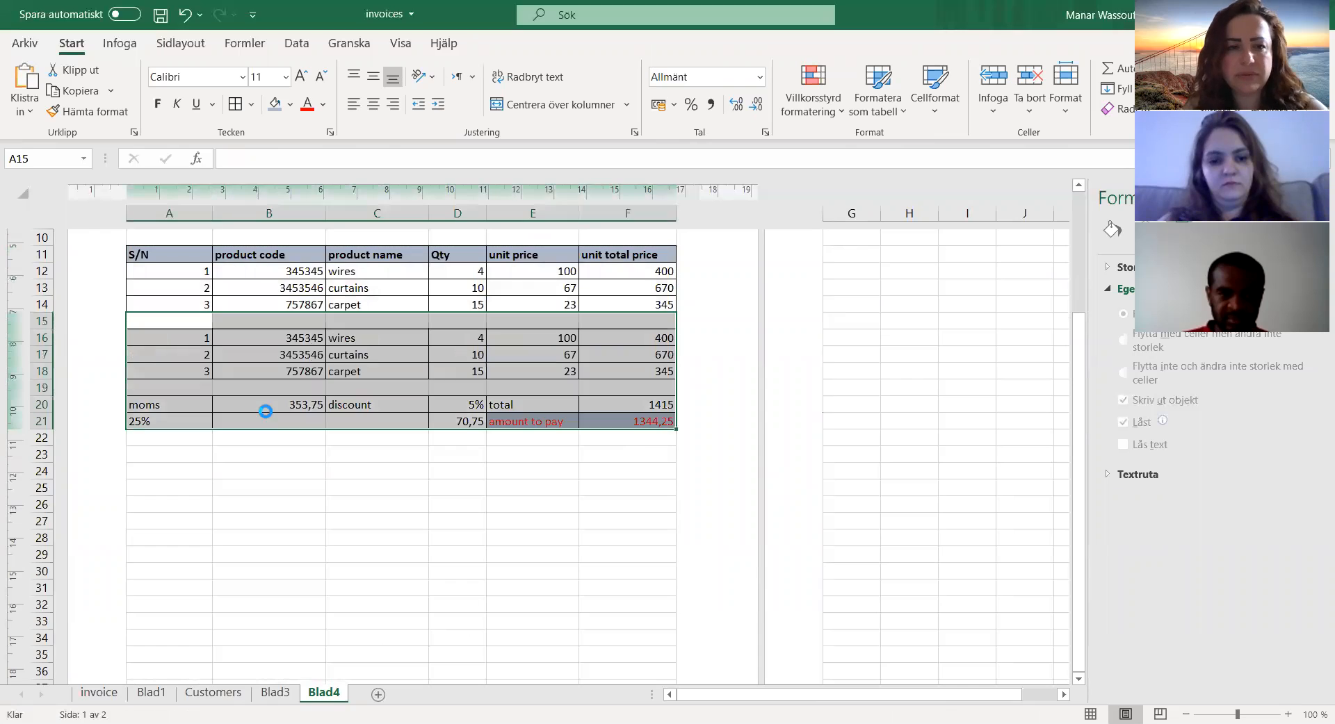
scroll(345, 459, up, 4)
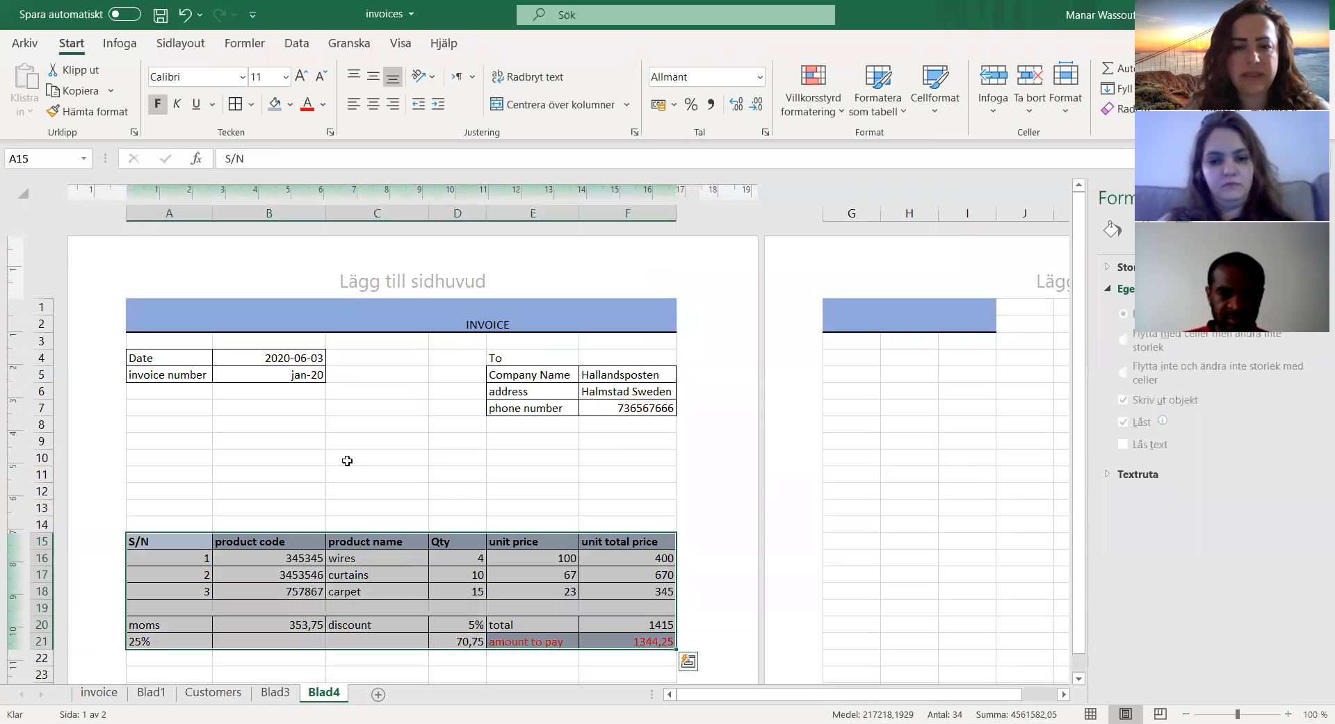
click(431, 461)
Step: Enter the label "Signature" in cell C44 near the end of the invoice page
scroll(603, 493, down, 6)
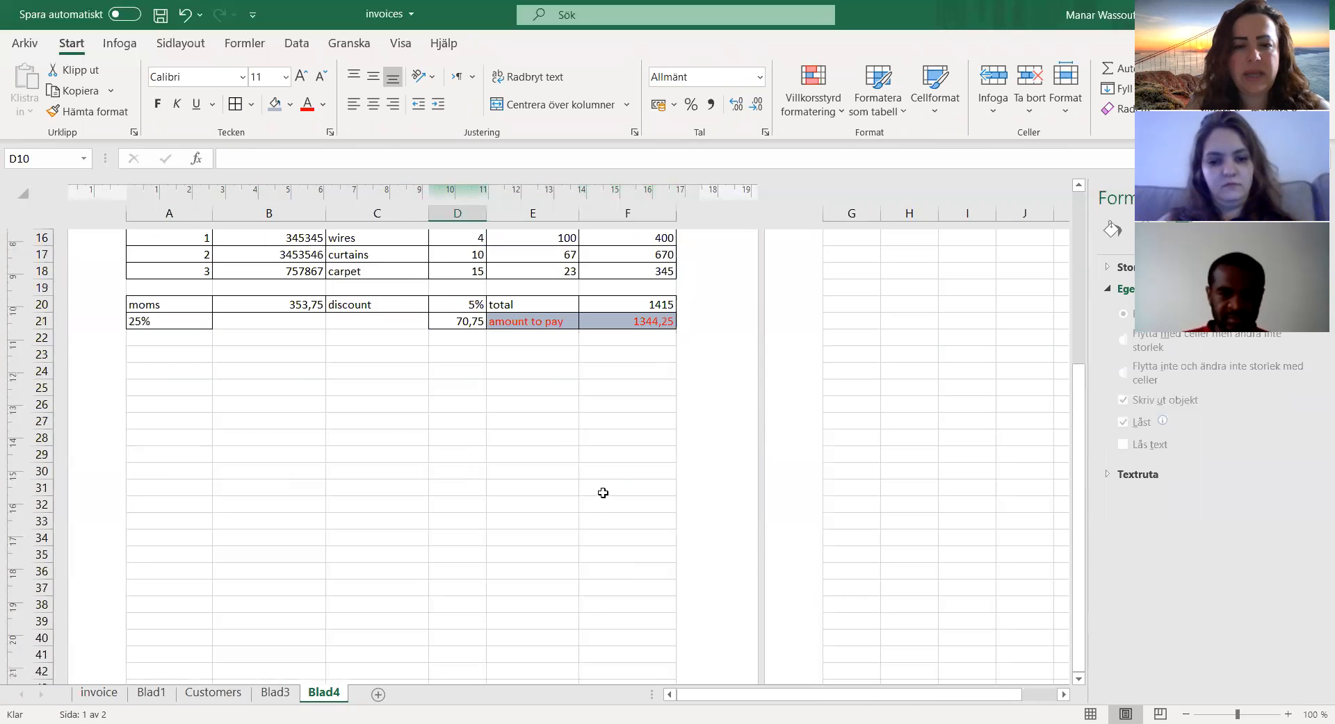
scroll(603, 493, down, 6)
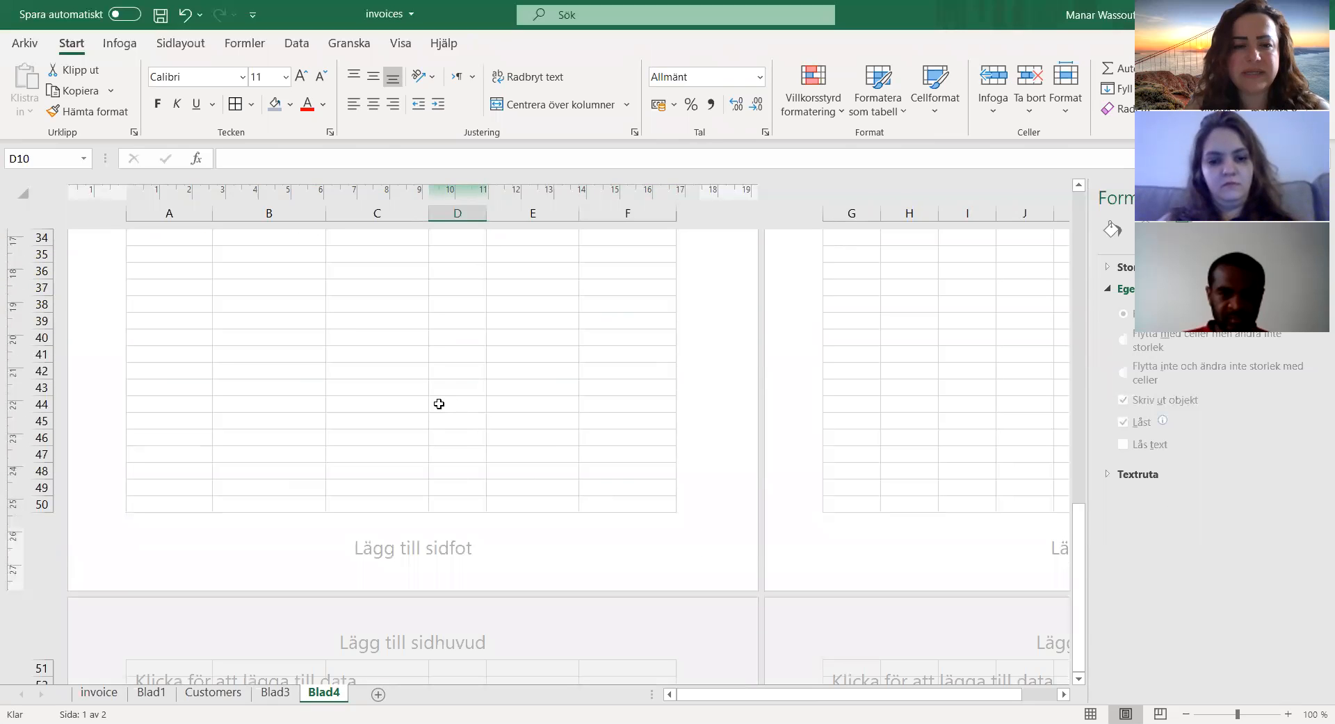
click(397, 407)
text(S)
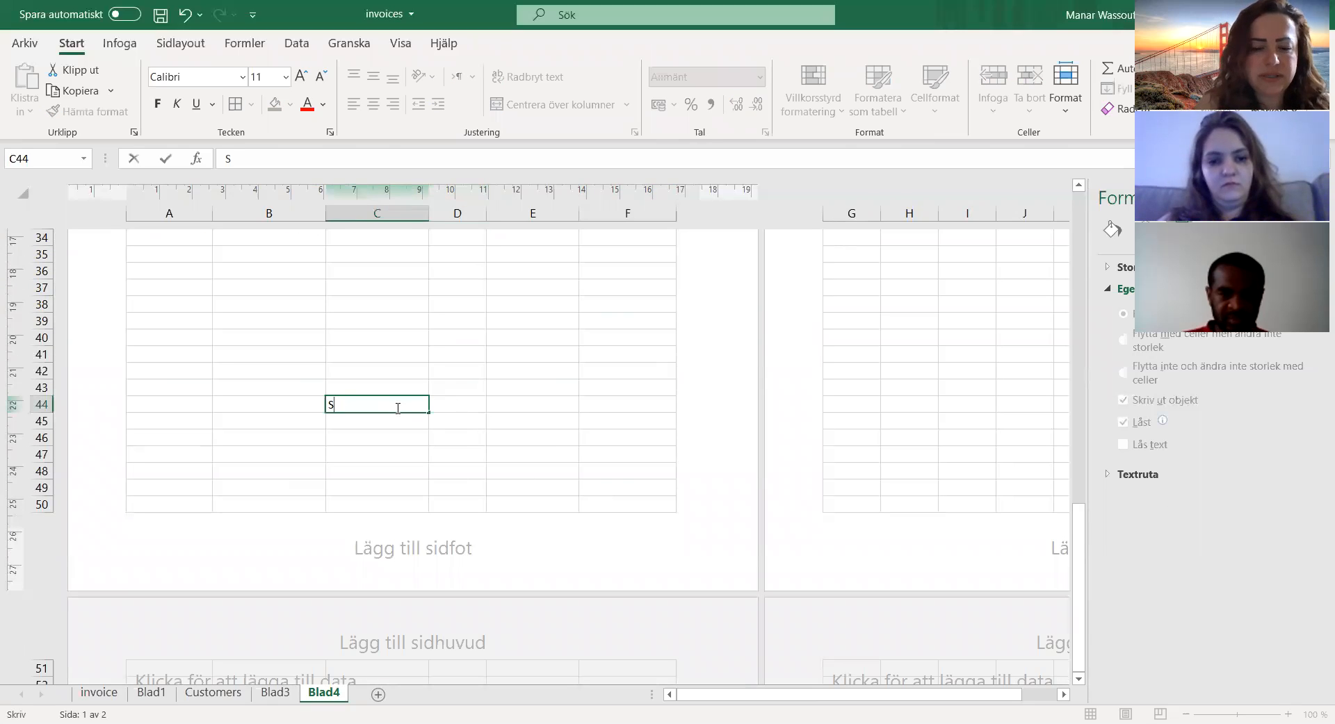
text(ignatu)
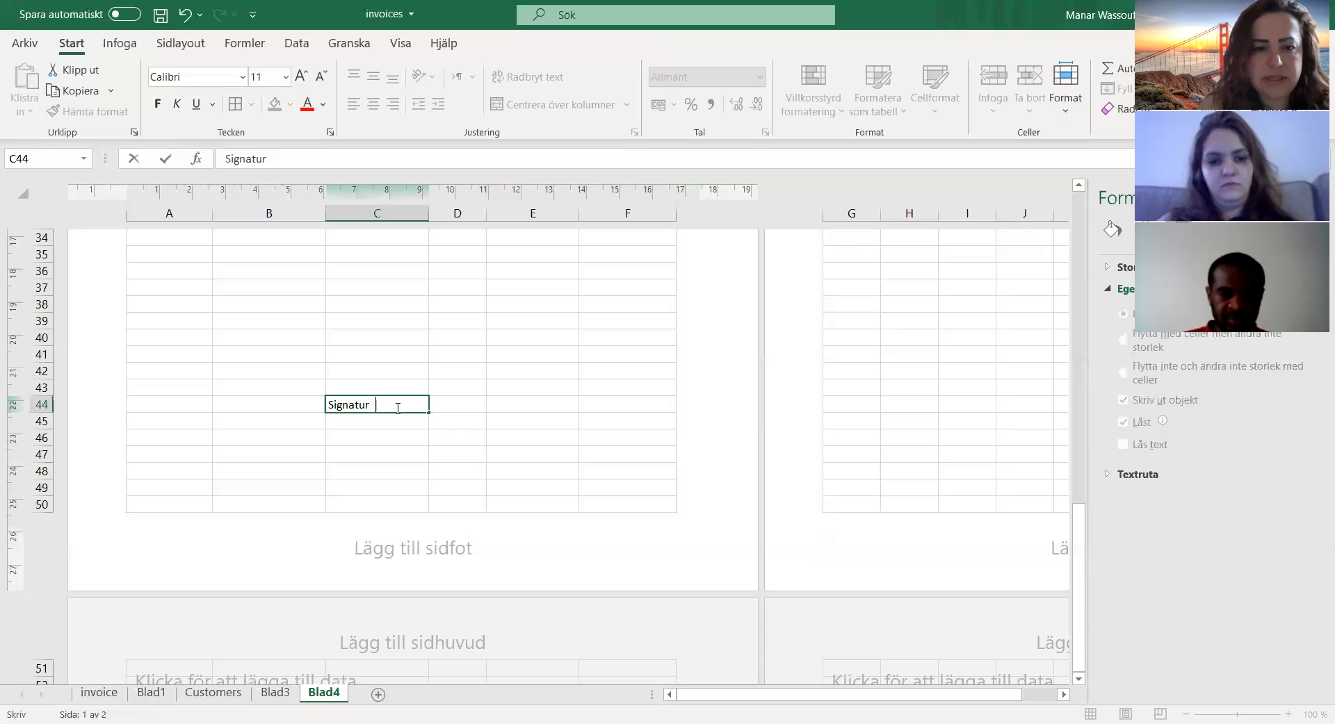
text(re)
key(Return)
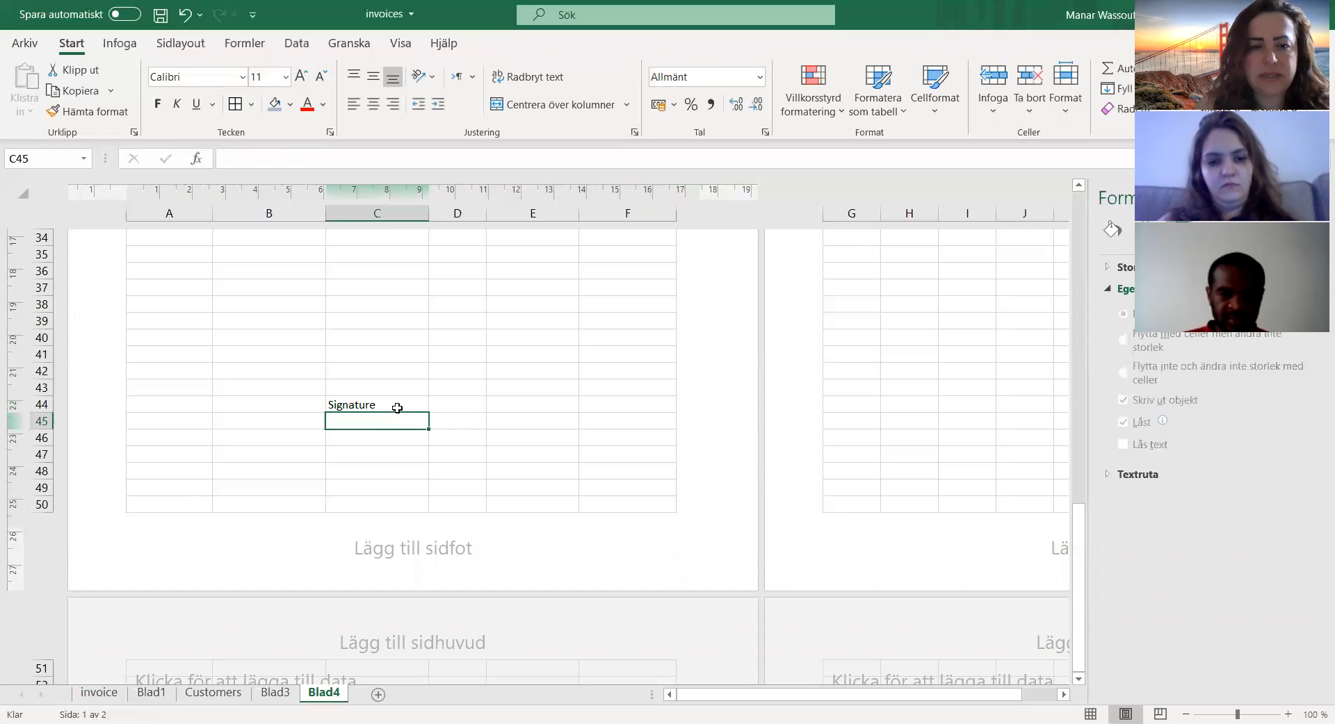